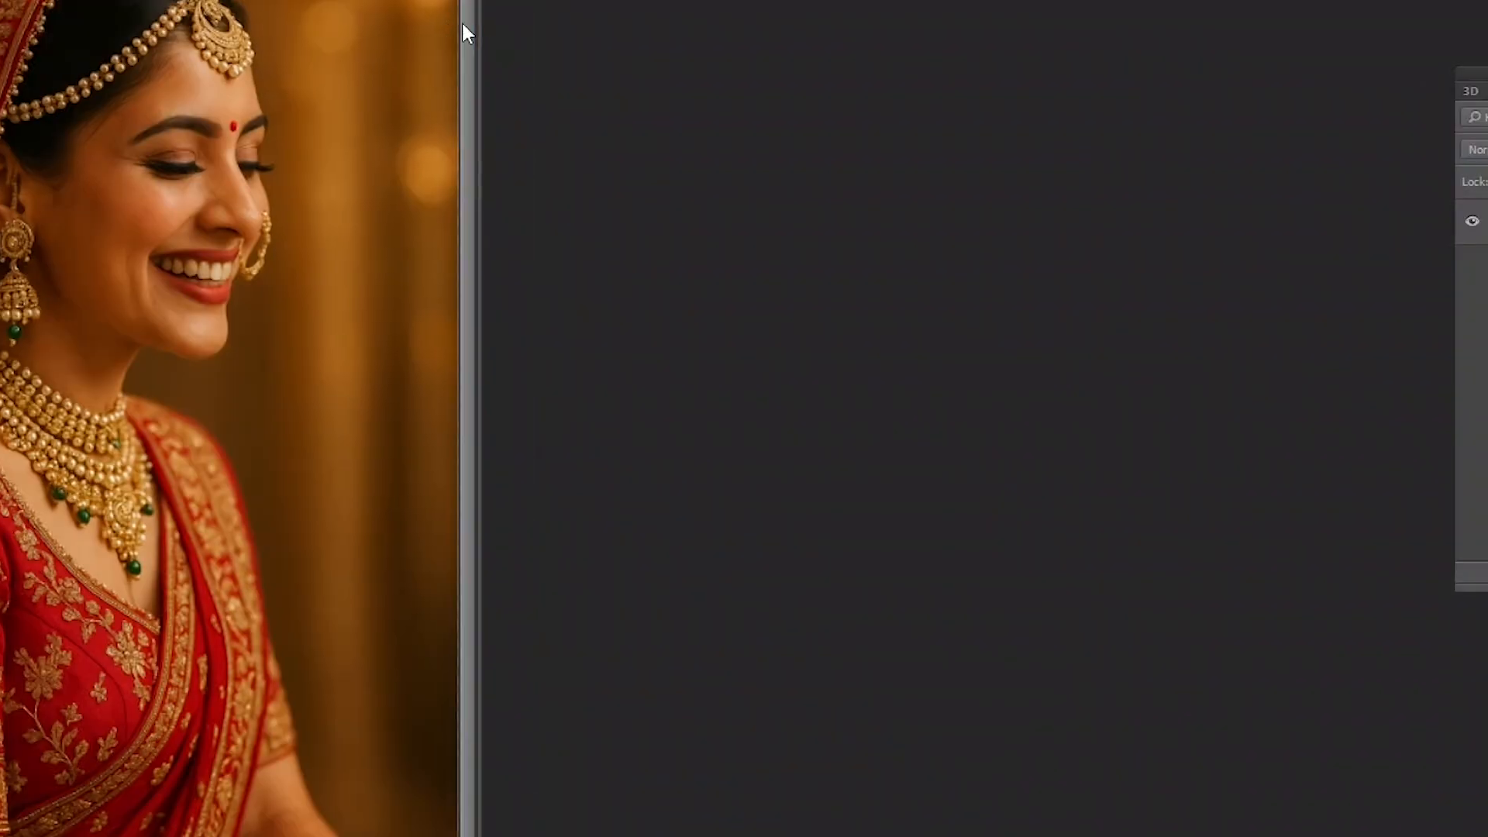
- Reposition the bride photo's window to free space beside it and select and copy the entire image
scroll(462, 24, down, 2)
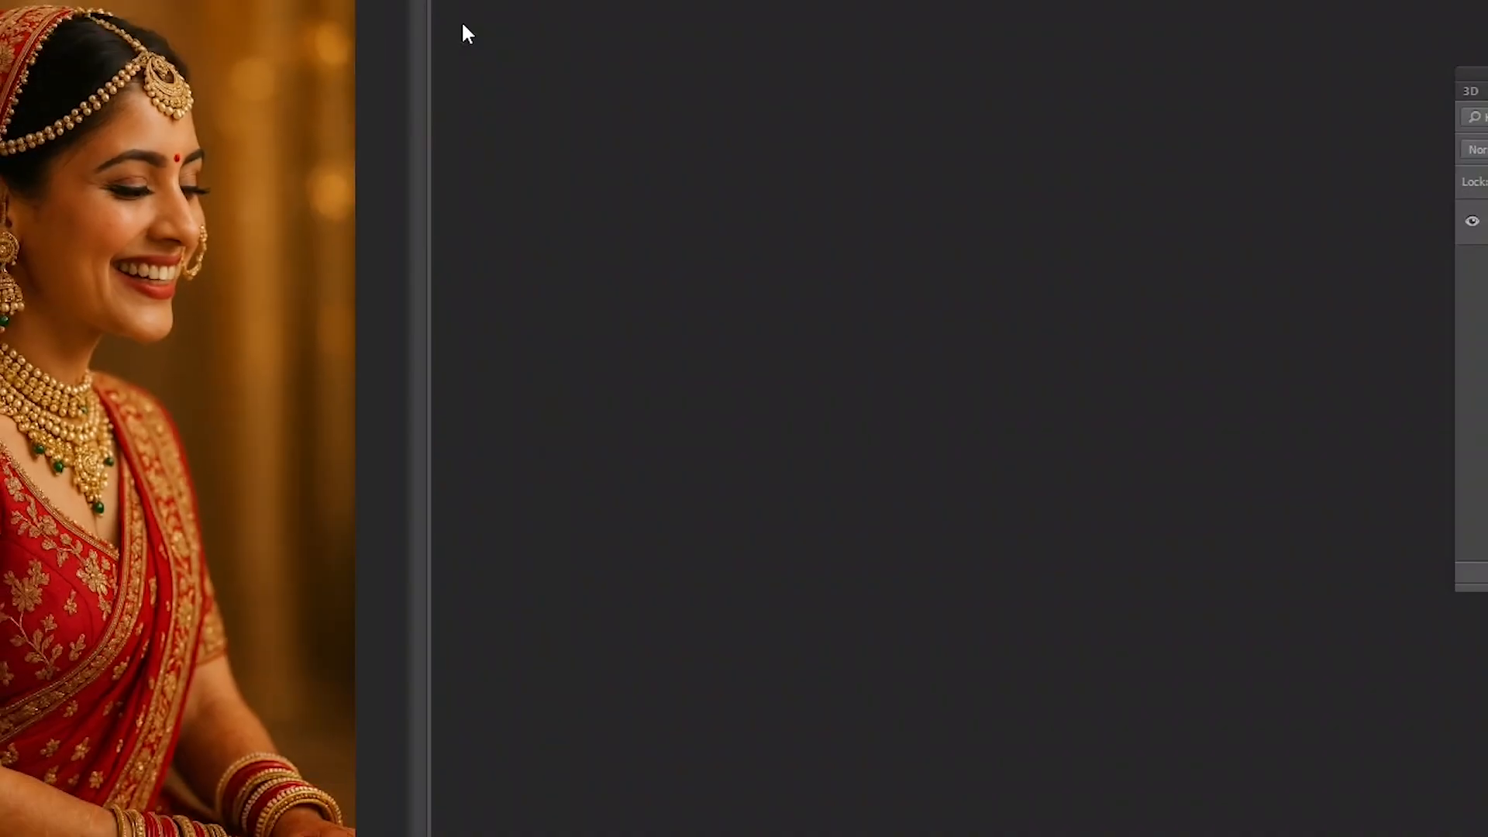
drag(245, 2, 451, 0)
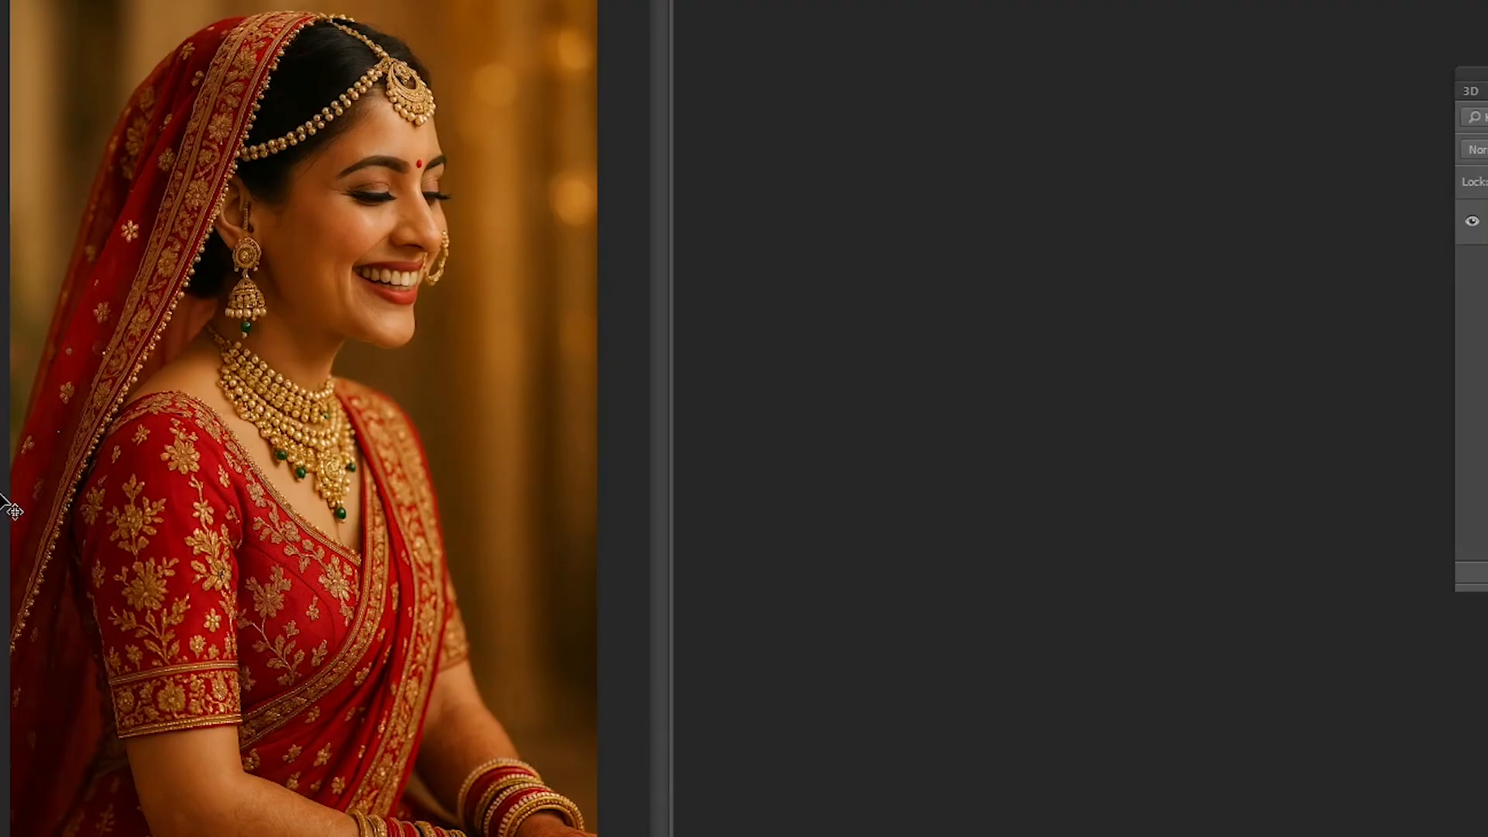
key(m)
drag(11, 0, 601, 836)
click(428, 543)
key(ctrl+a)
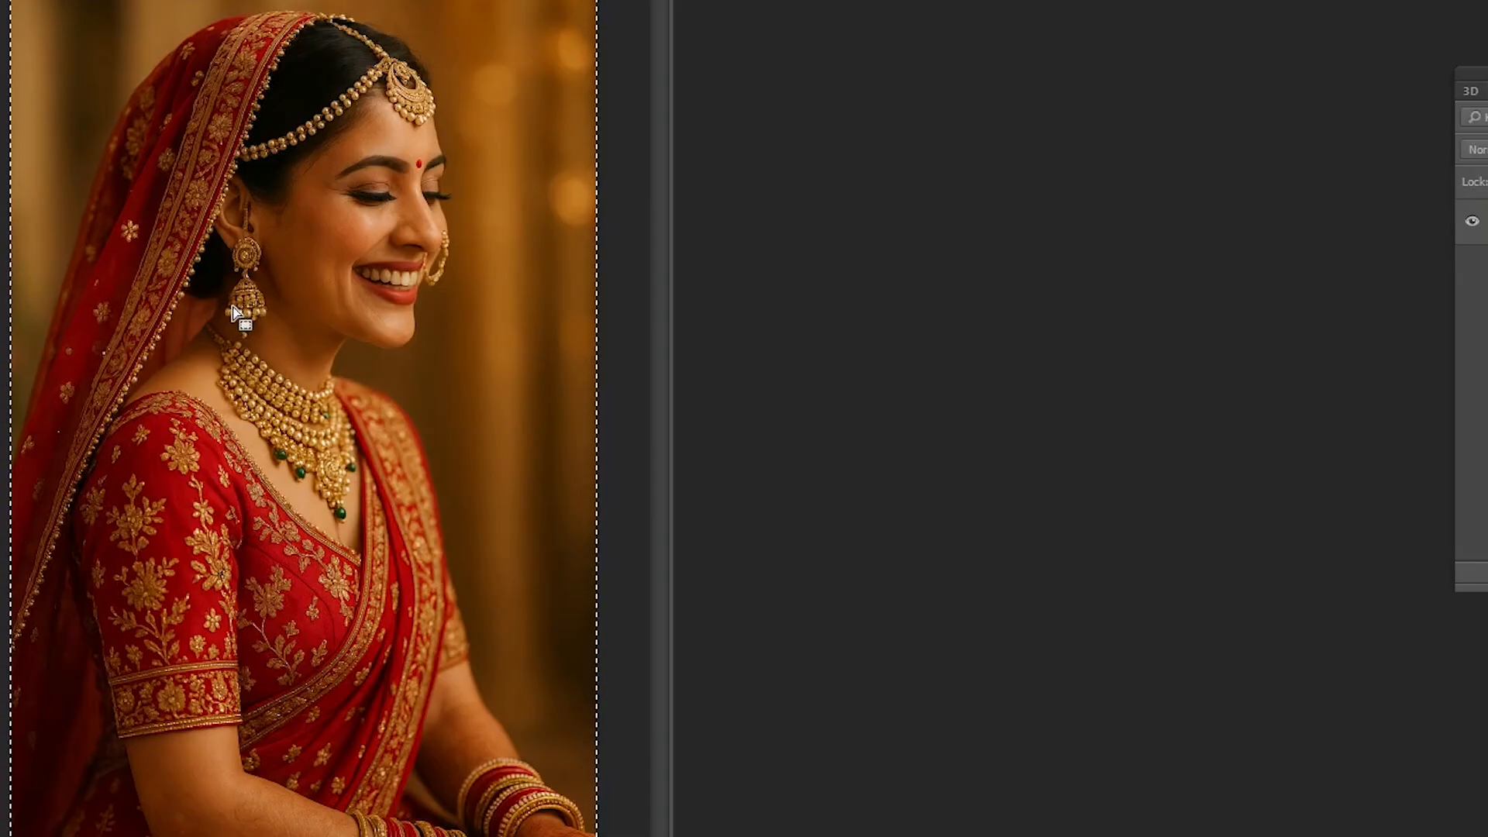
- Create a new 1024 × 1536 pixel, 72 pixels/inch document with a white background and place it beside the photo
key(ctrl+n)
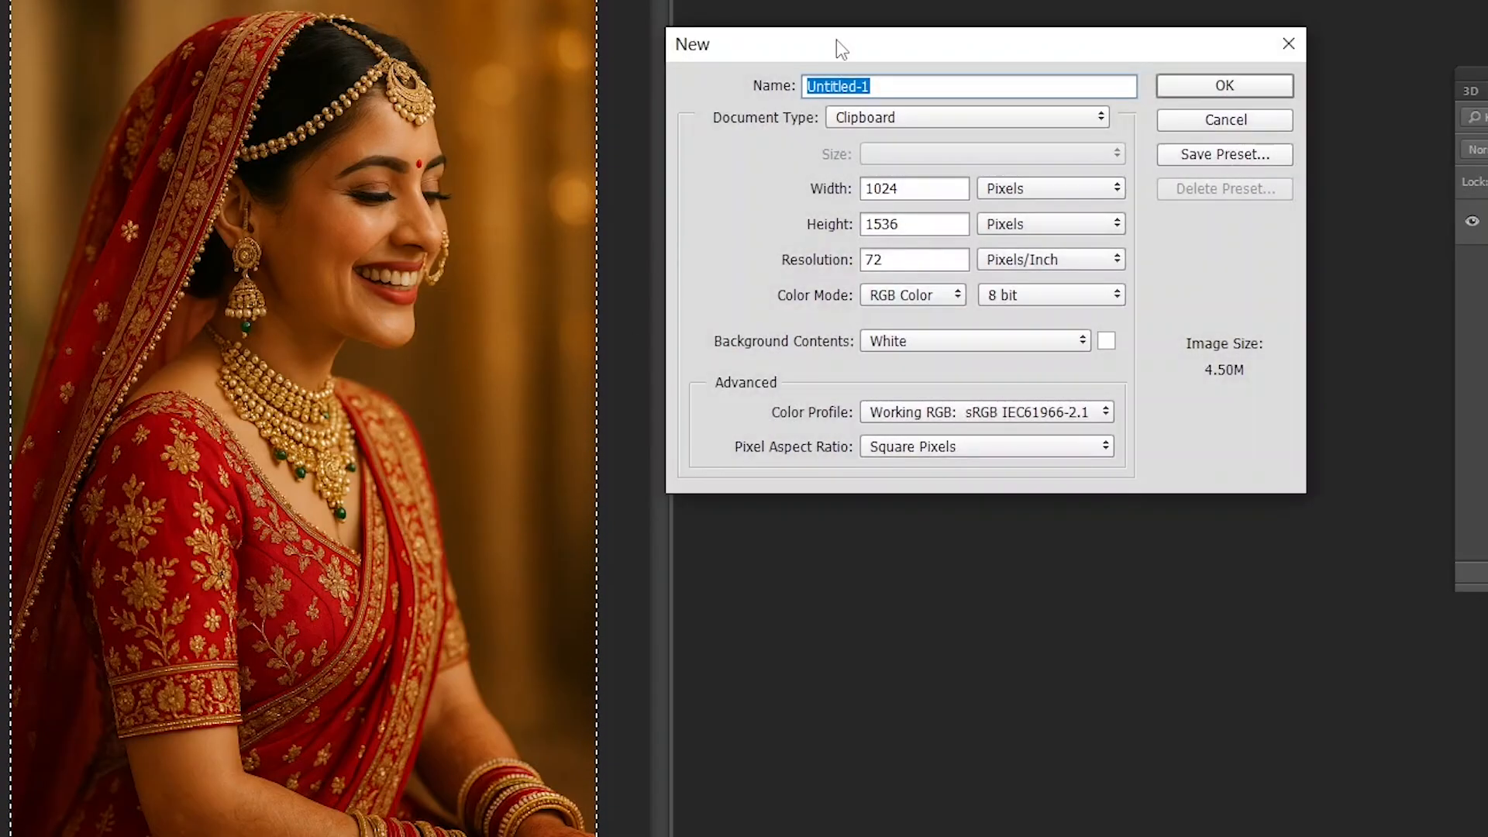
key(Return)
drag(2, 0, 856, 0)
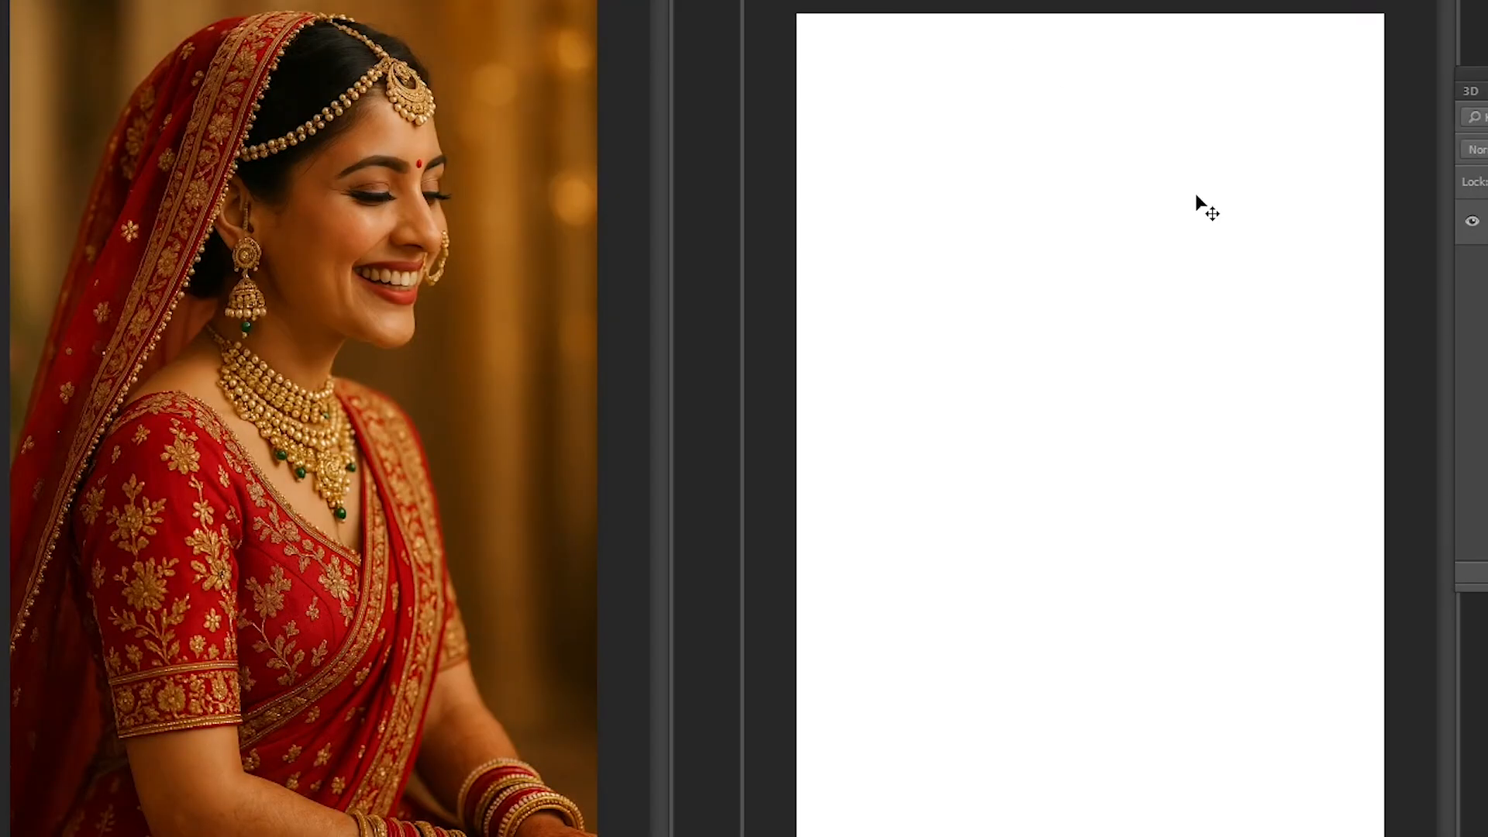
- Put the whole photo into the blank document, delete it from there, and clear the selection on the original
drag(1198, 203, 1151, 213)
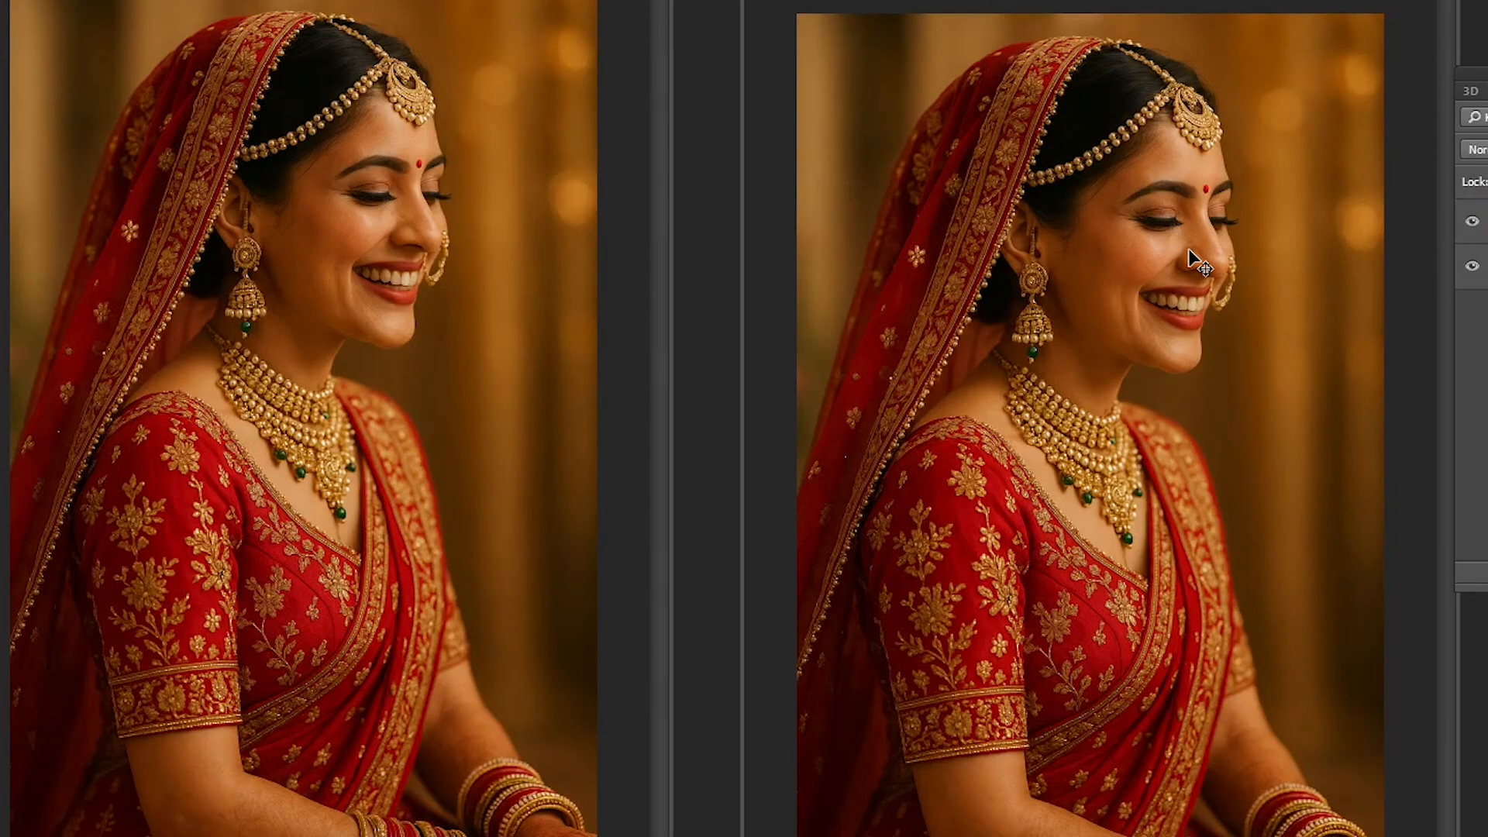
key(Delete)
click(353, 249)
key(ctrl+a)
key(ctrl+d)
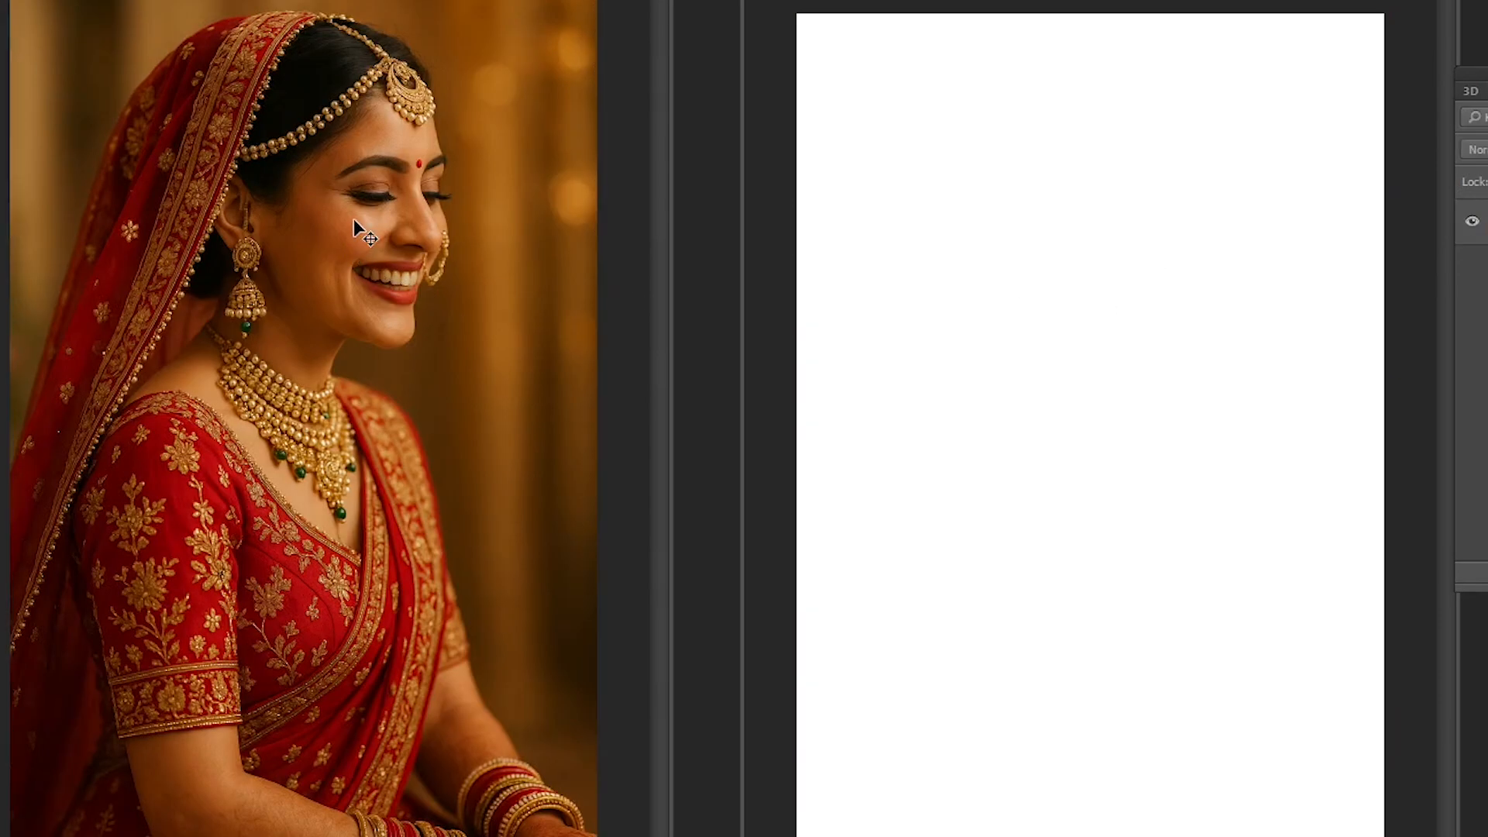
- Cut a rectangular area around the bride's face from the photo and paste it into the blank document
drag(250, 88, 487, 390)
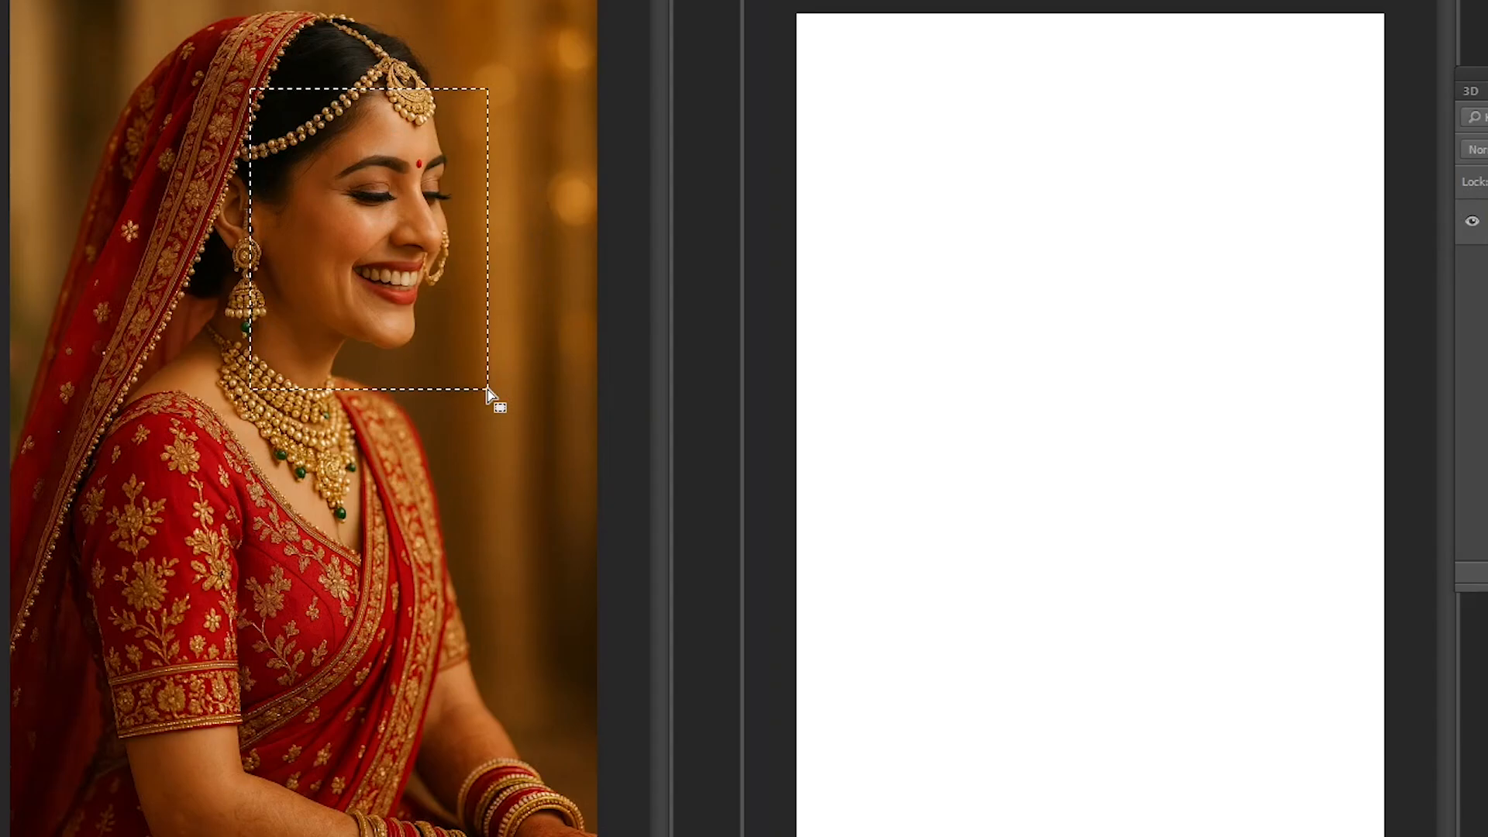
key(ctrl+x)
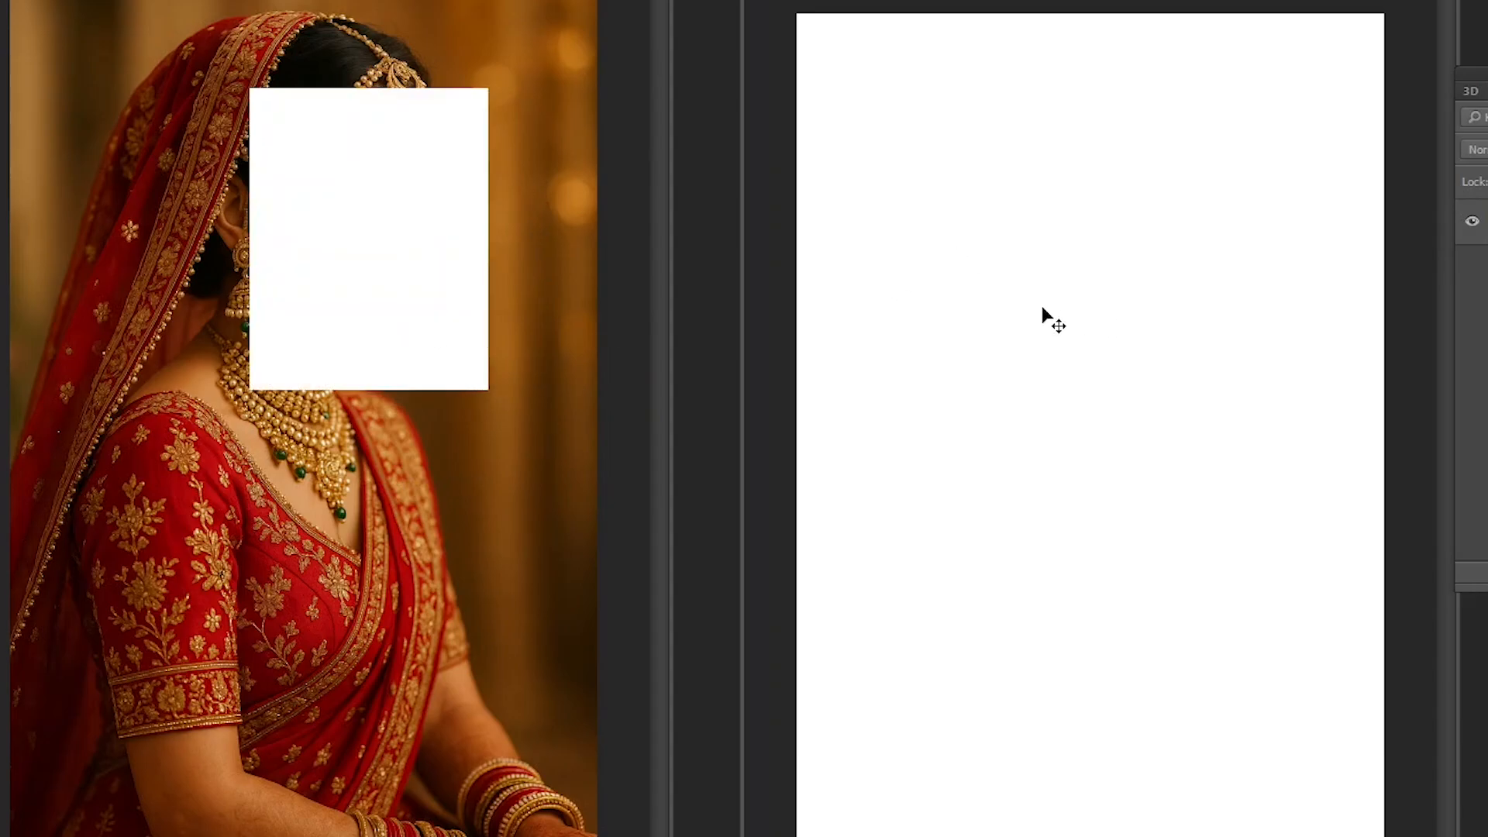
key(ctrl+v)
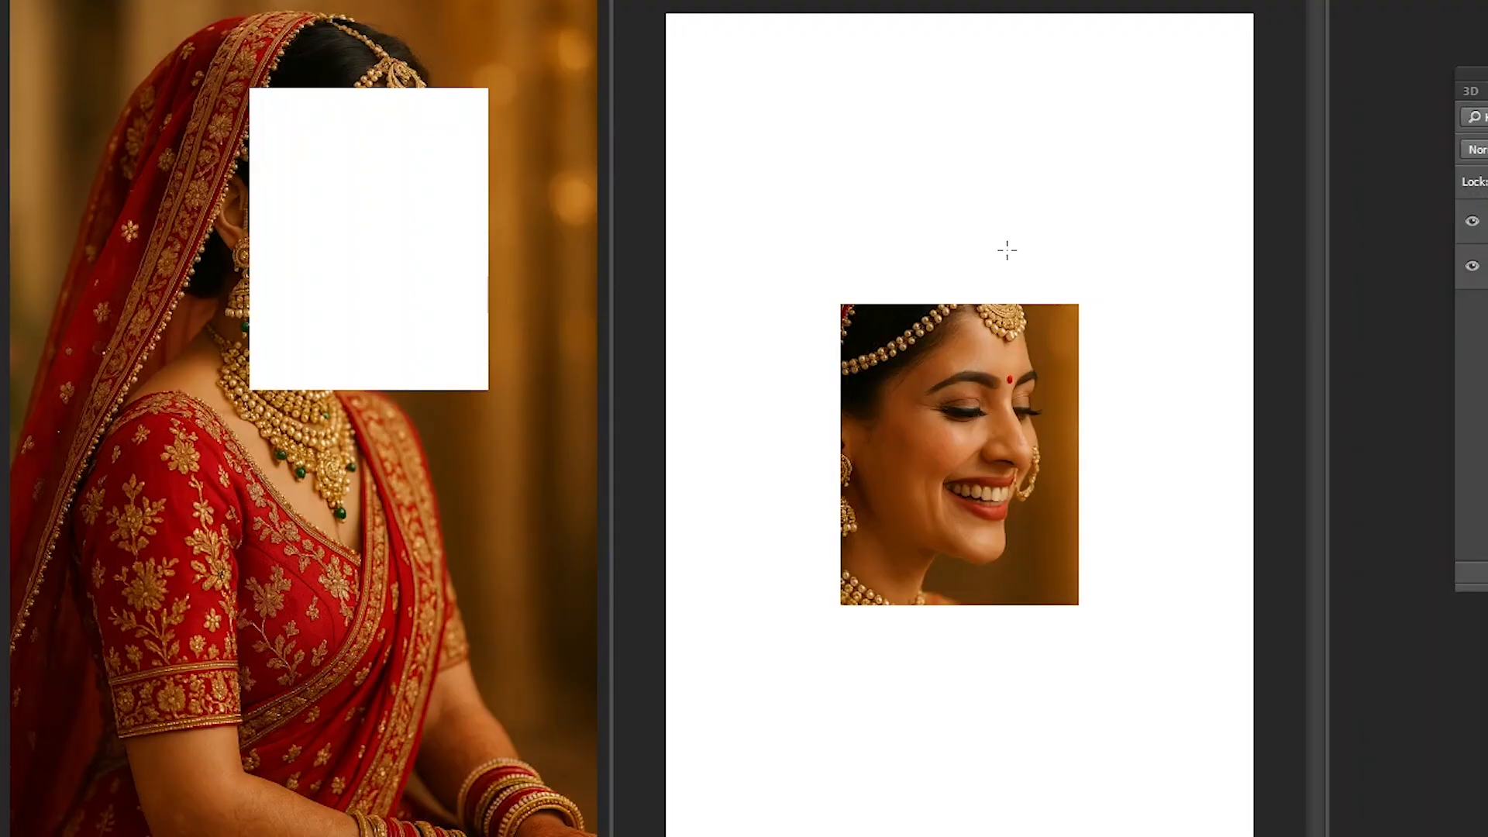
- Undo the pasted face in the new document and the cut in the original photo
key(ctrl+alt+z)
key(ctrl+alt+z)
key(ctrl+alt+z)
click(420, 272)
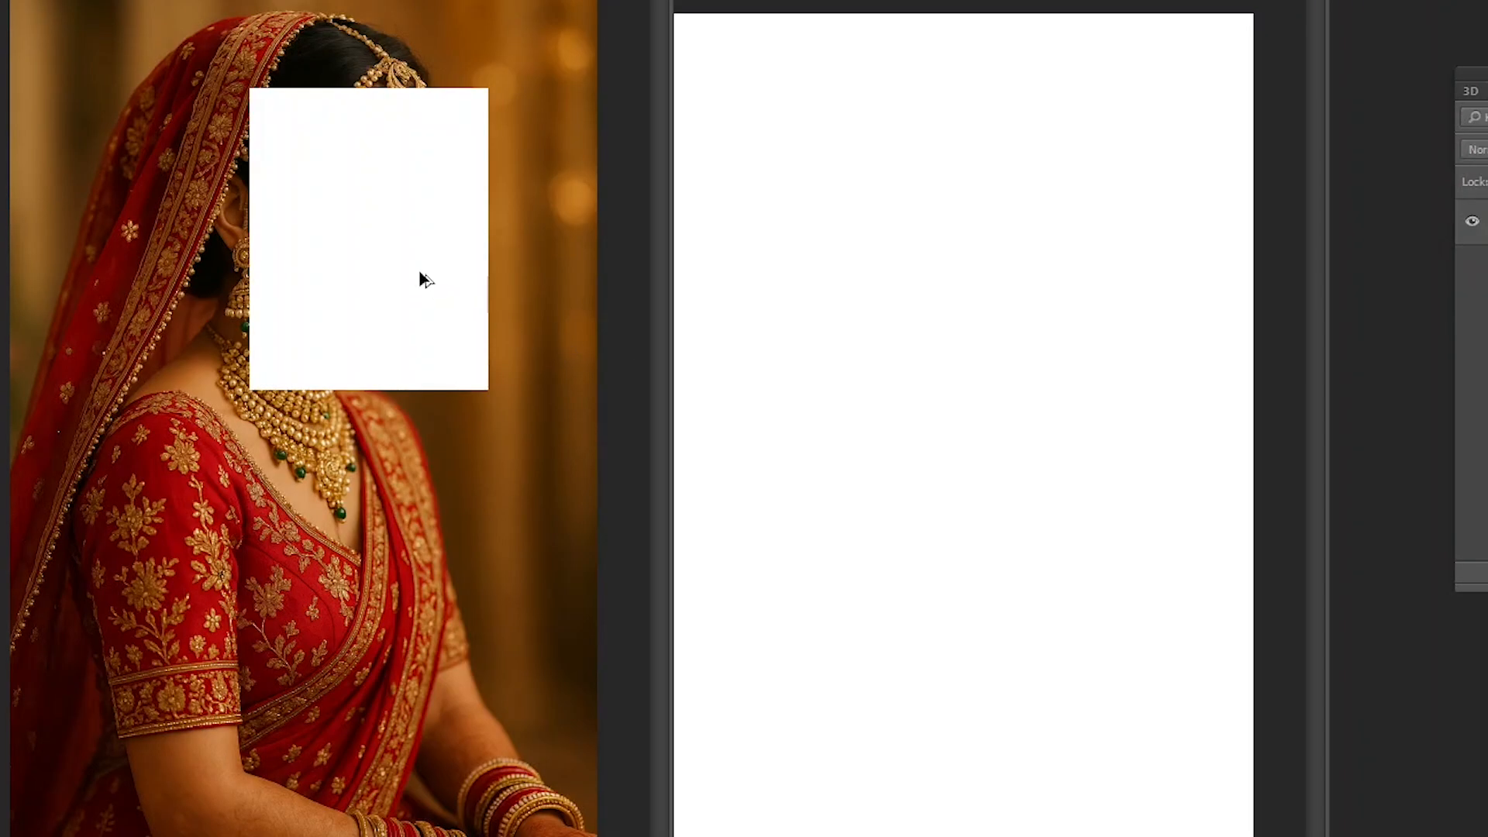
key(ctrl+z)
click(891, 287)
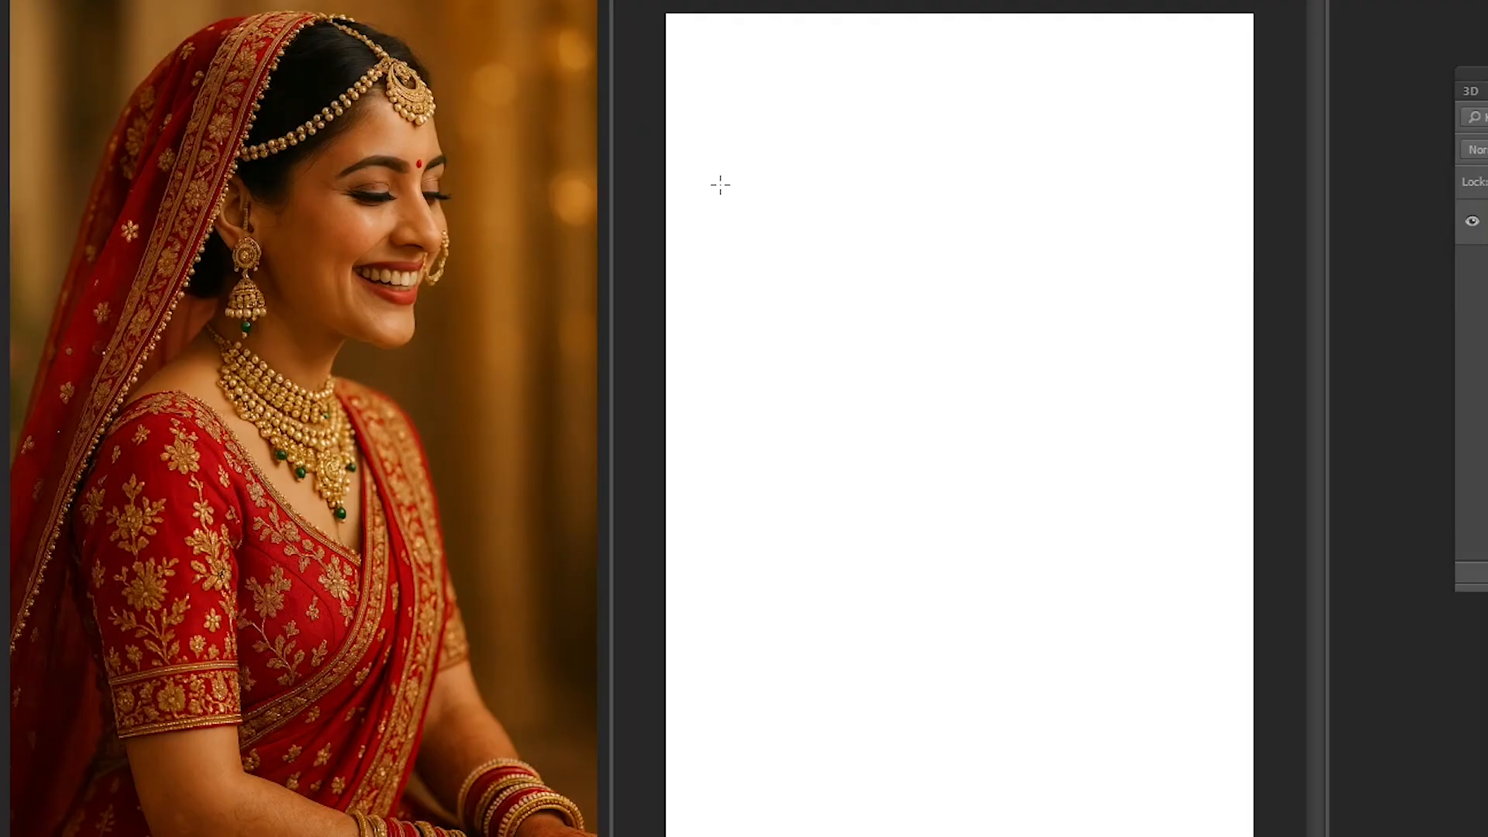
- Draw a rectangular selection in the upper-left of the blank page, fill it with black on a new layer and deselect
drag(699, 141, 959, 345)
key(ctrl+shift+n)
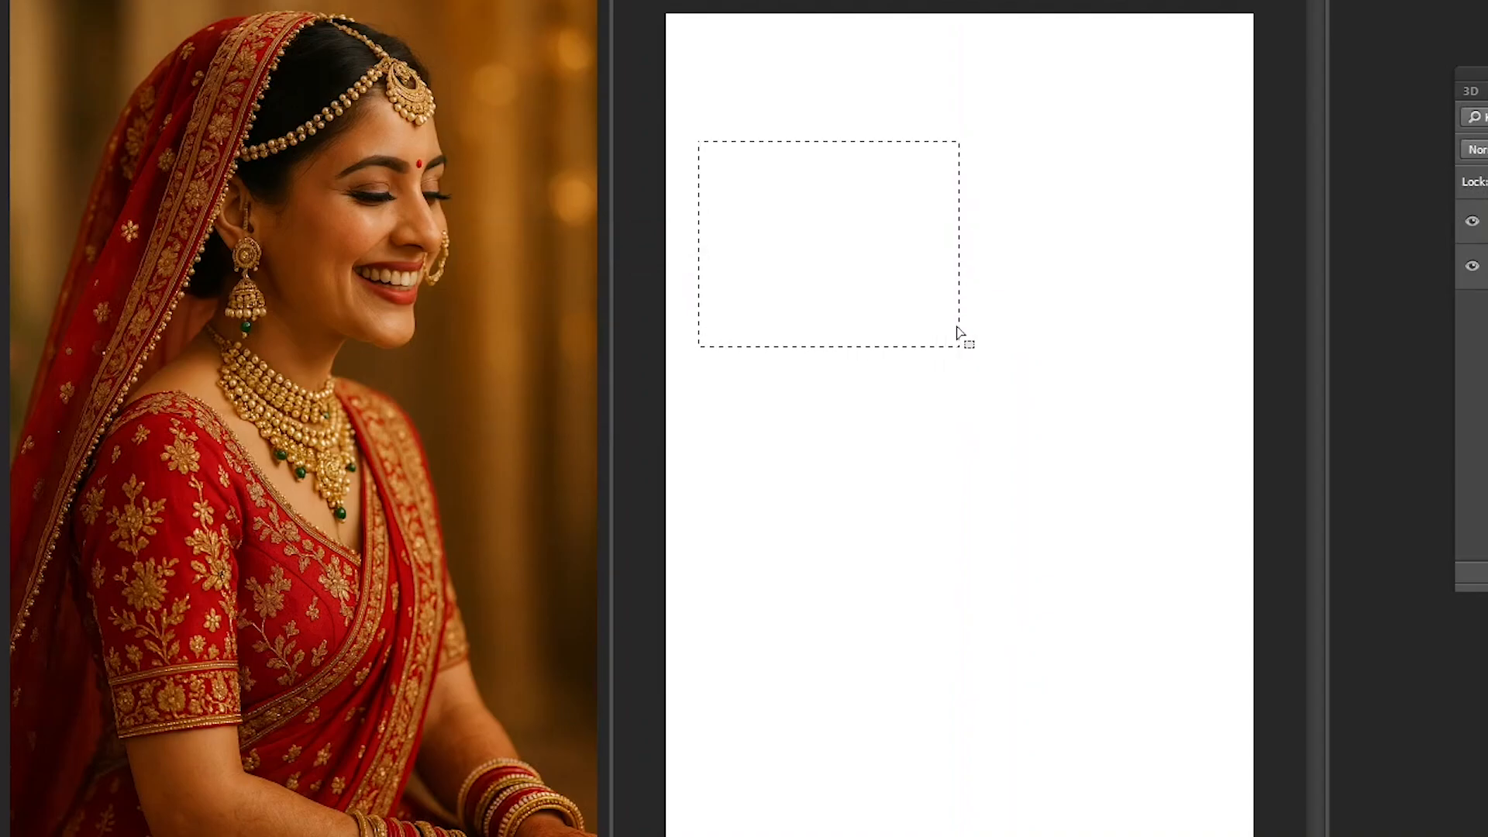
key(alt+BackSpace)
key(ctrl+d)
- Duplicate the black rectangle to its right, leaving a narrow gap between the two
key(v)
drag(812, 250, 1076, 252)
key(Right)
key(Right)
key(Right)
key(Right)
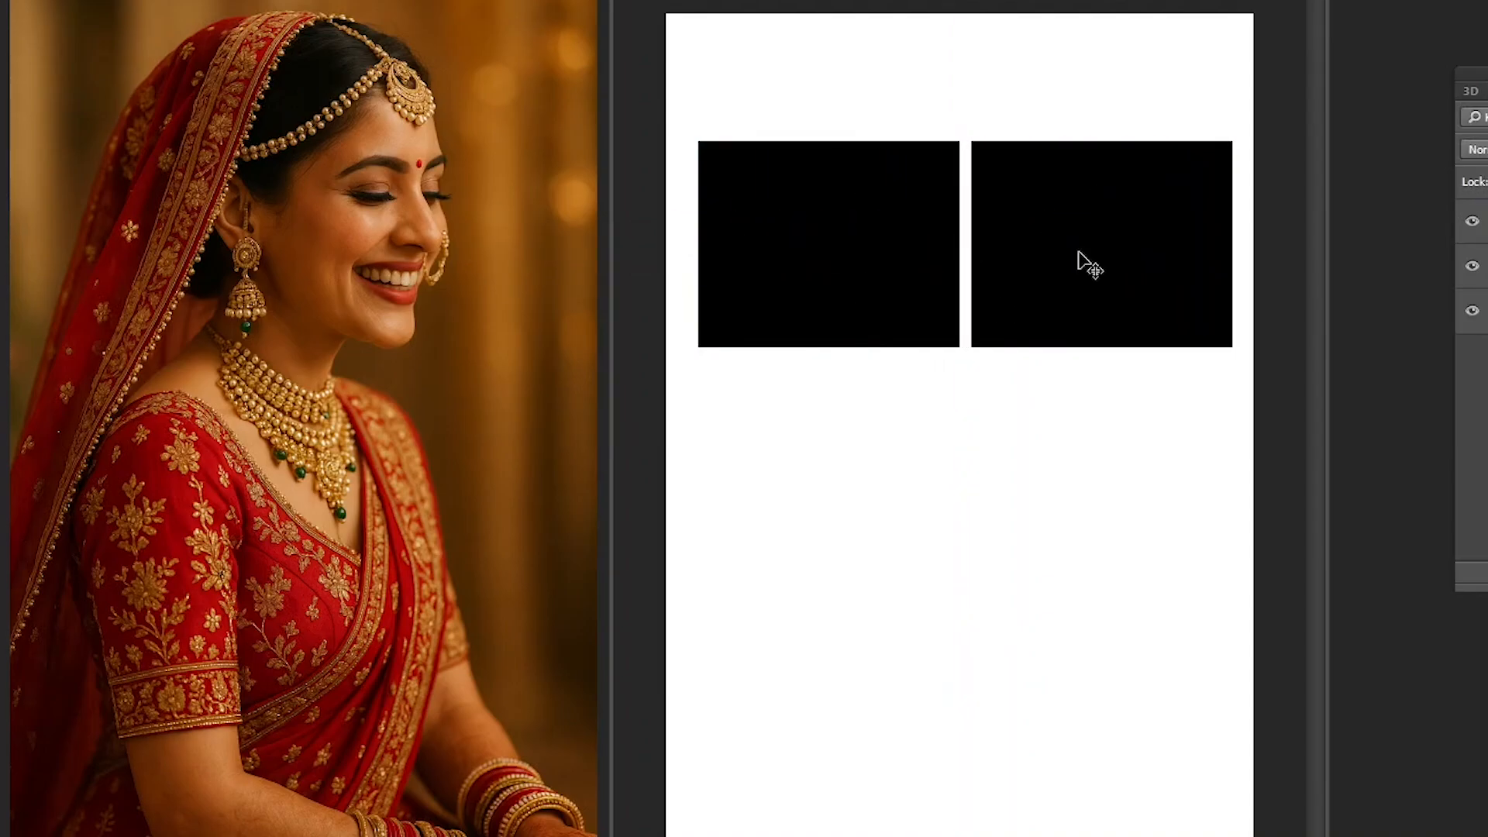
- Duplicate both black rectangles below the originals to form a two-by-two grid with even gaps
ctrl+shift+click(933, 209)
drag(966, 207, 990, 403)
key(Down)
key(Down)
key(Down)
key(Up)
key(Up)
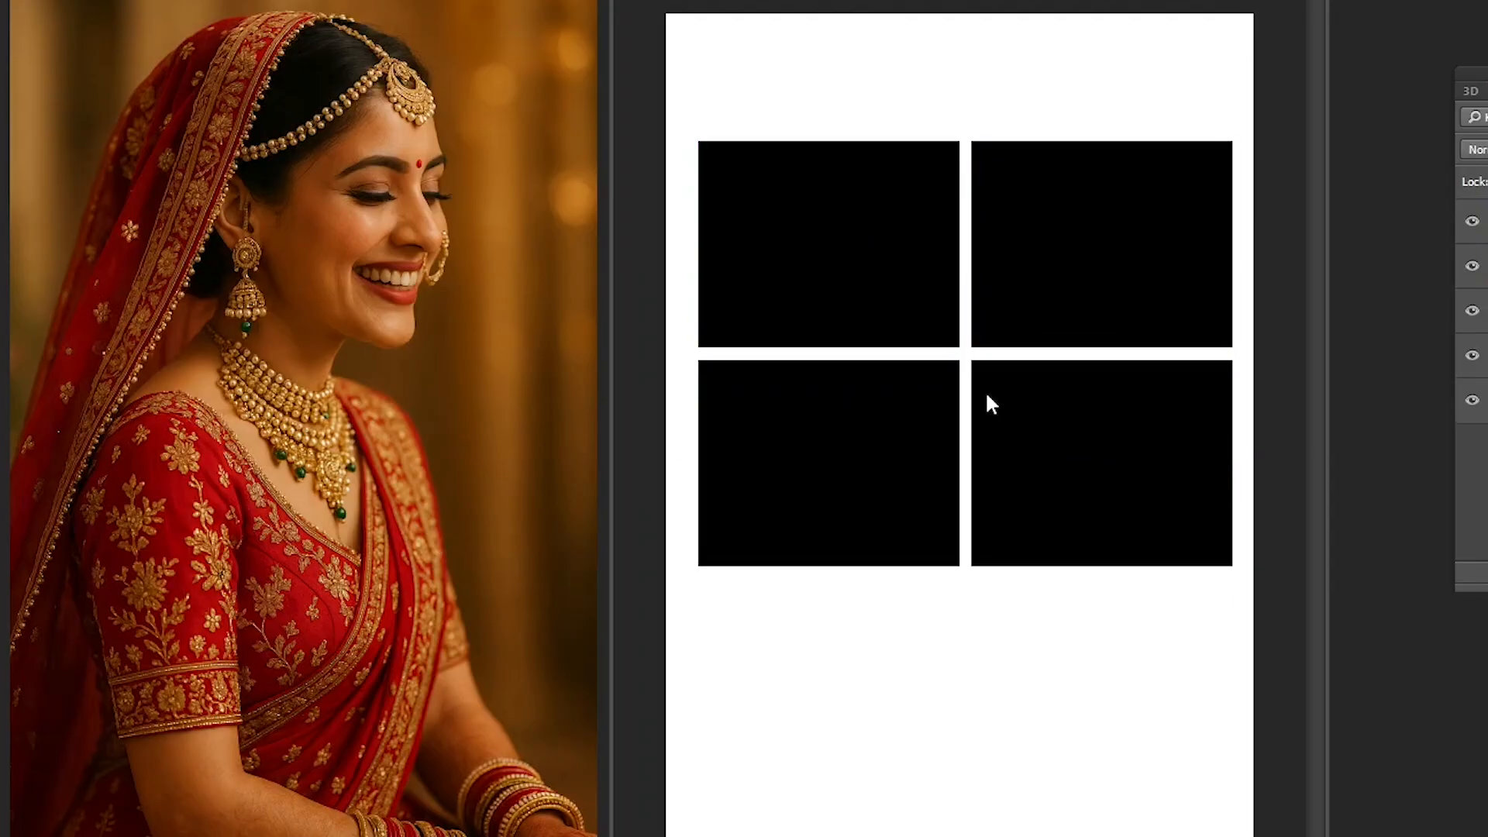
ctrl+shift+click(1006, 304)
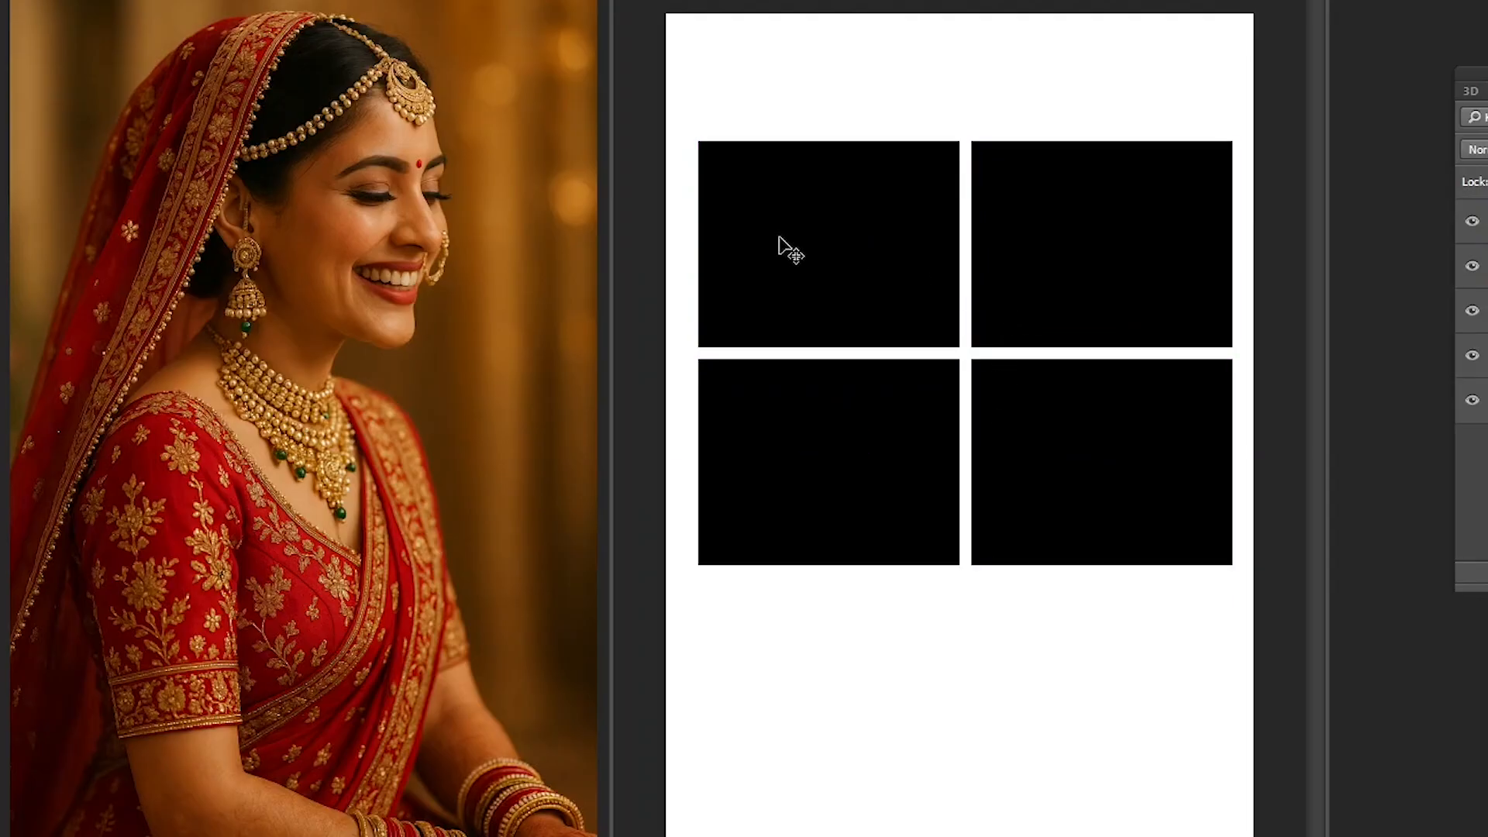
- Scale all four black rectangles down slightly together with Free Transform
ctrl+shift+click(779, 236)
key(ctrl+t)
drag(1233, 141, 1224, 152)
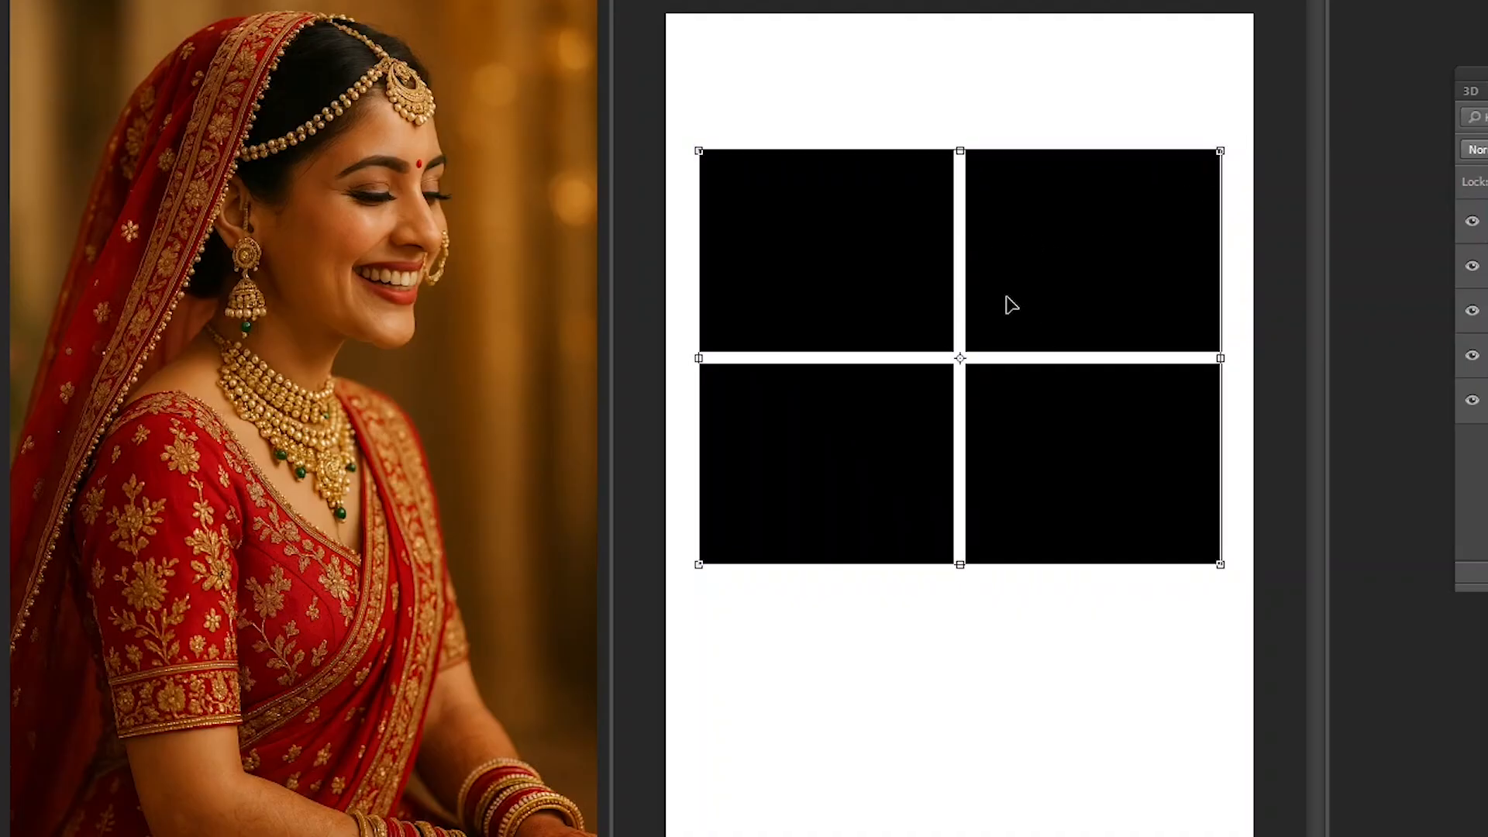
key(Return)
- Make Layer 1 active, shift the bride photo's window clear of the grid document, and copy the whole photo
right_click(801, 266)
click(836, 282)
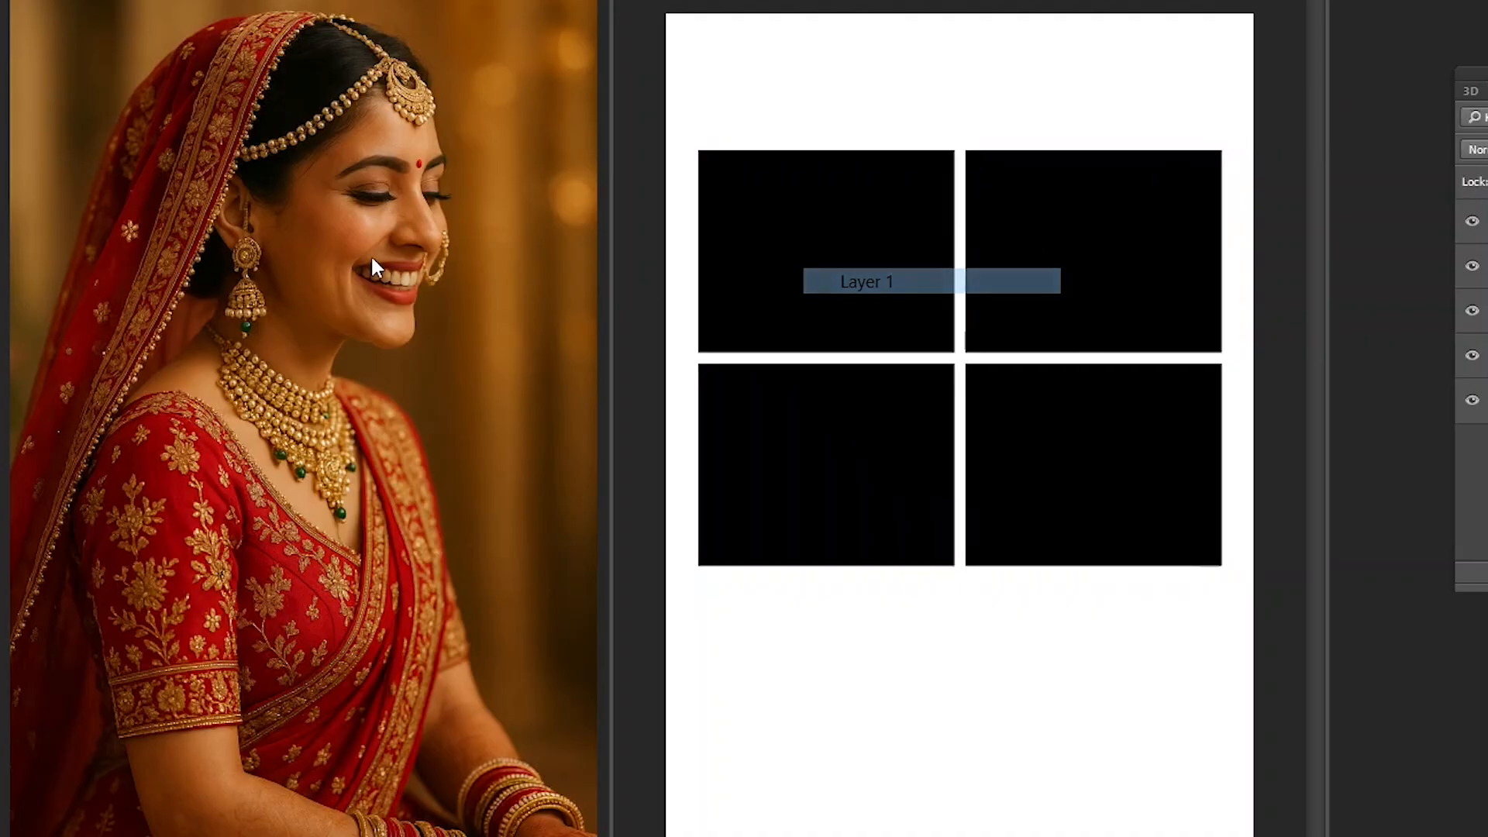
click(371, 254)
drag(605, 0, 489, 0)
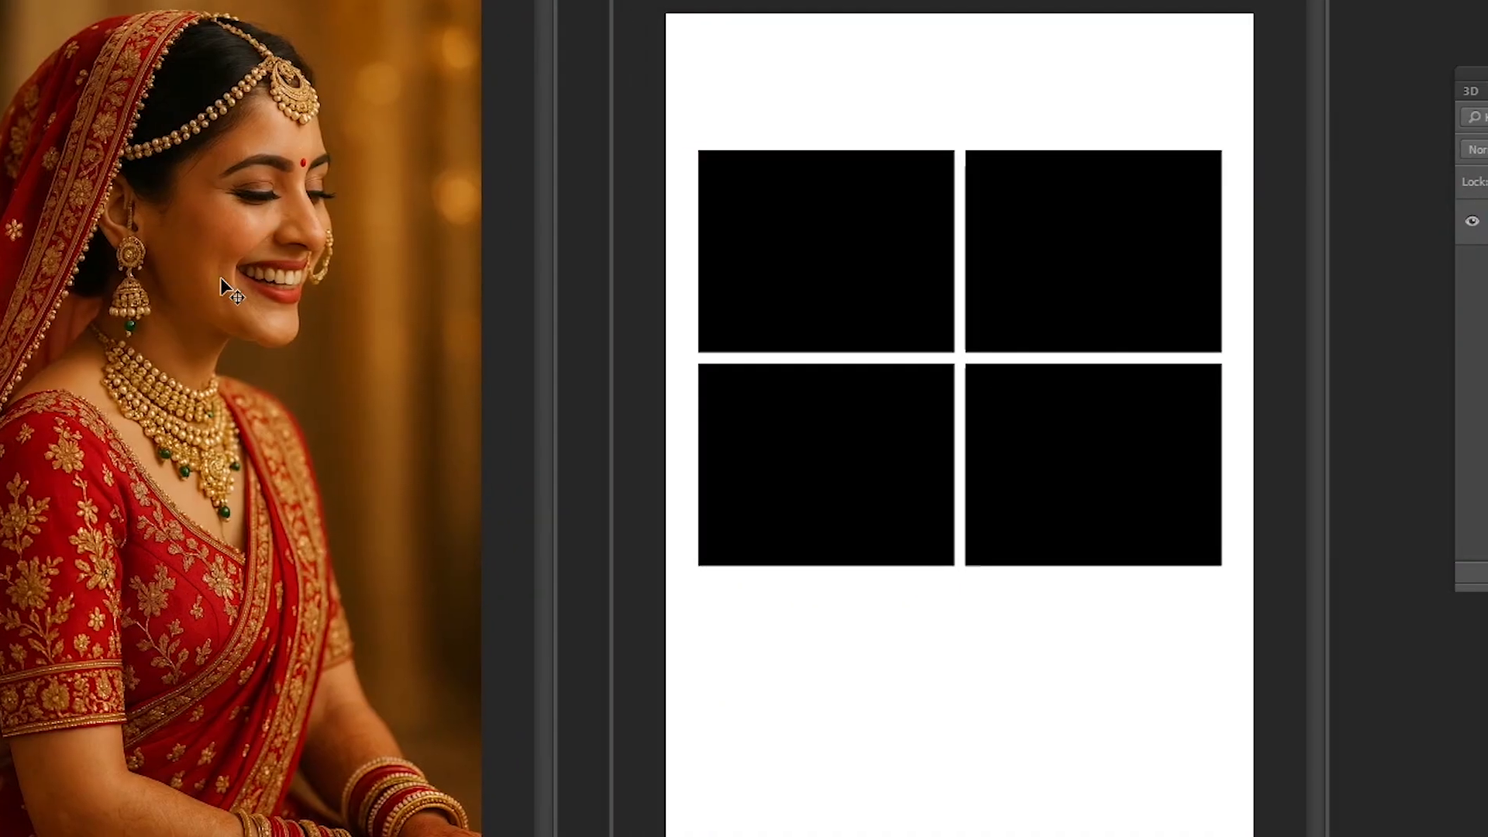
key(ctrl+a)
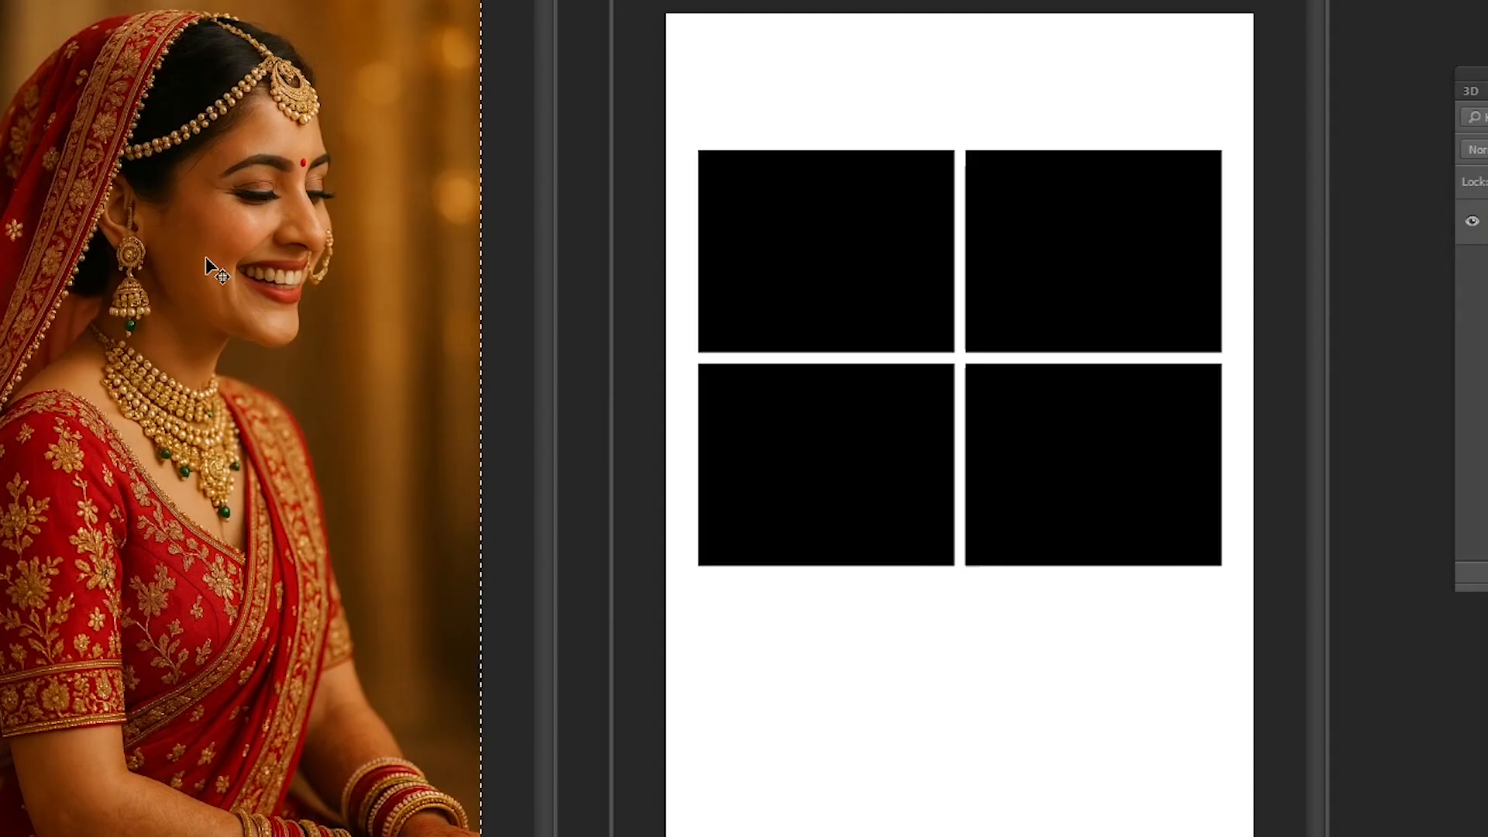
click(767, 254)
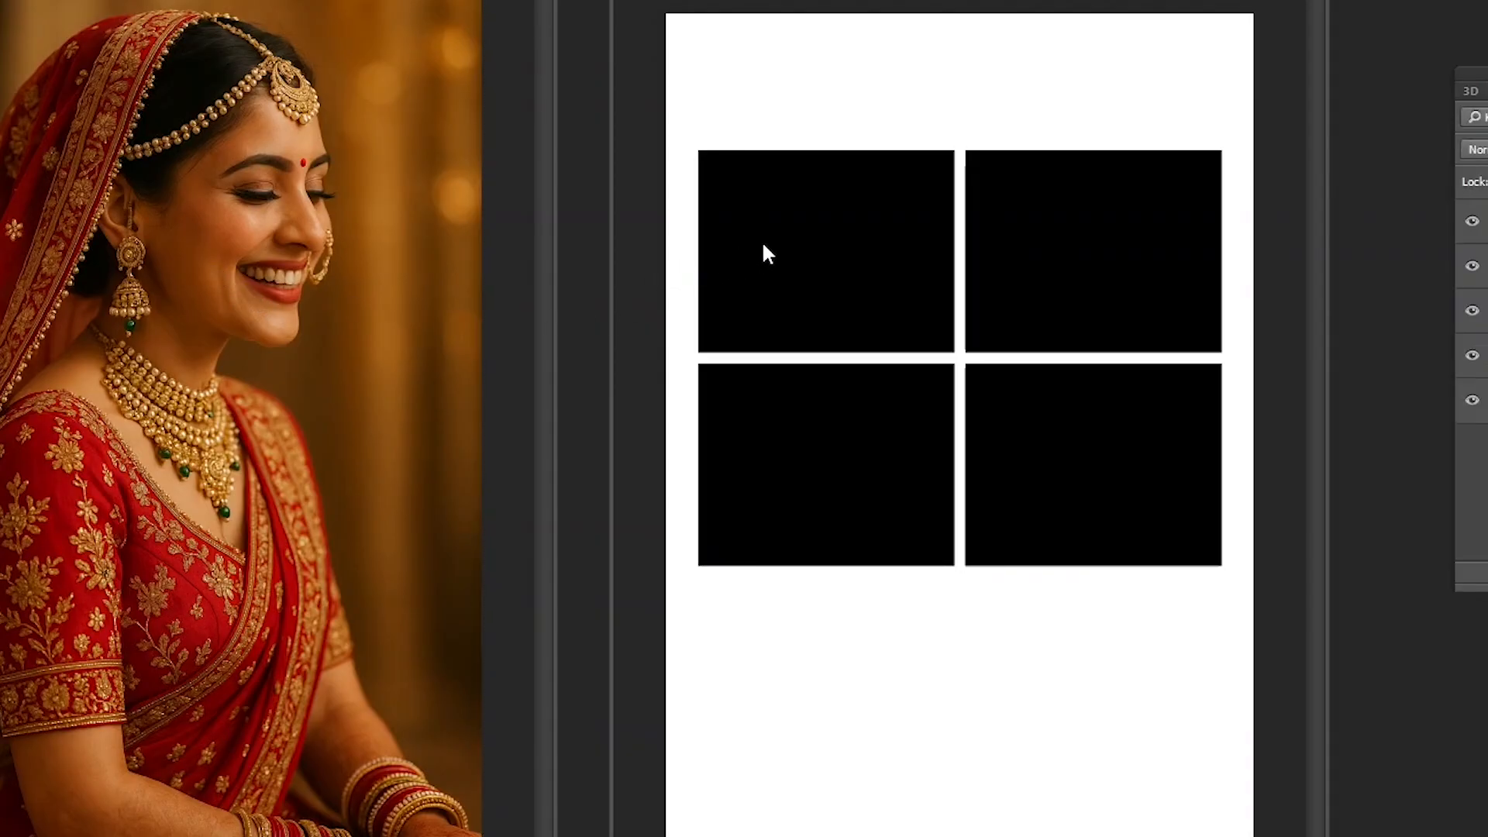
- Paste the photo above the upper-left rectangle, undo its shift, and restack it beneath all four rectangles
click(857, 251)
key(ctrl+v)
drag(934, 233, 951, 279)
key(ctrl+z)
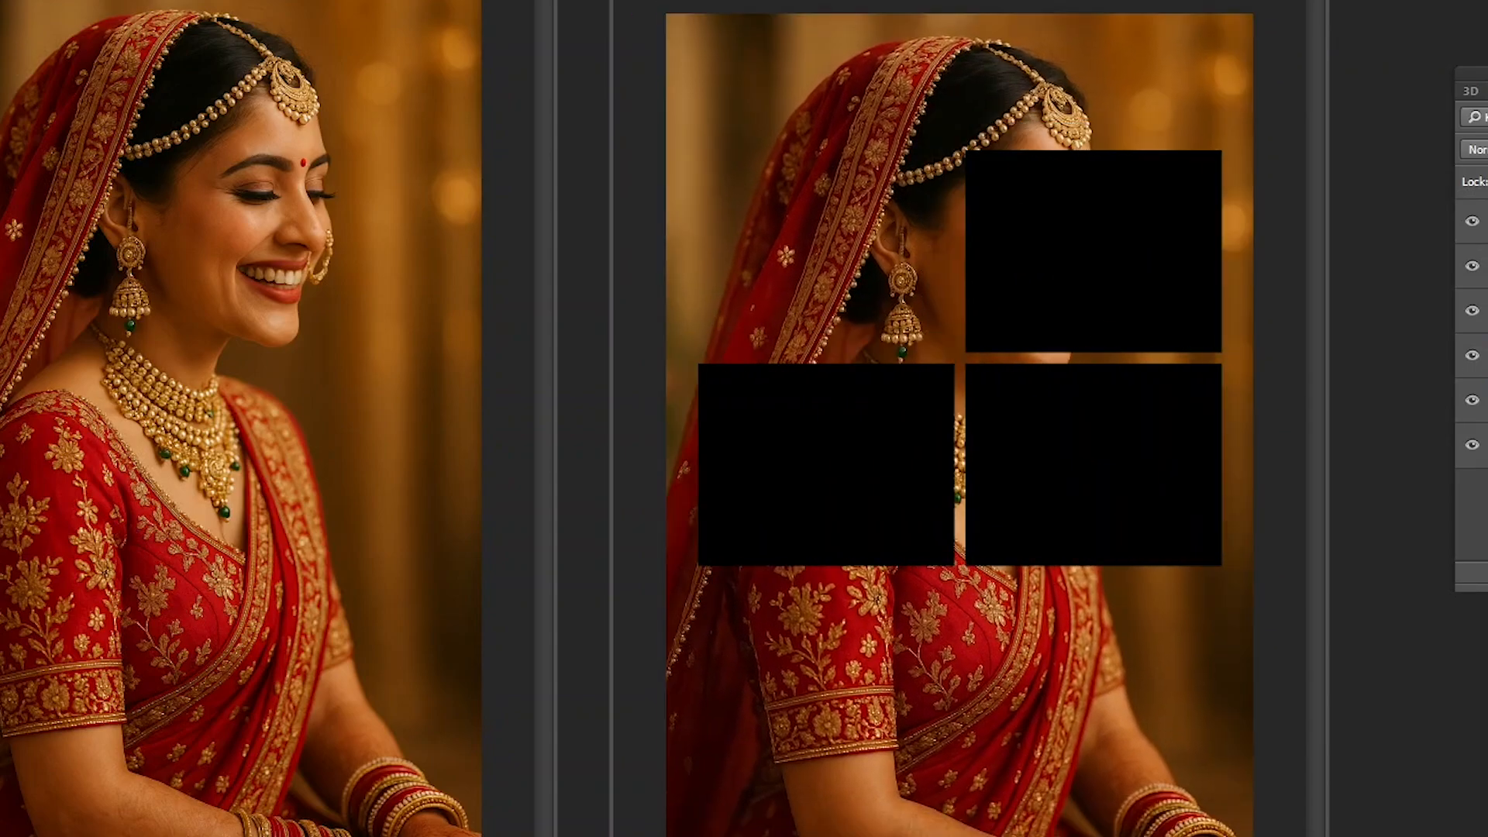
key(ctrl+shift+])
drag(1484, 221, 1484, 380)
key(ctrl+[)
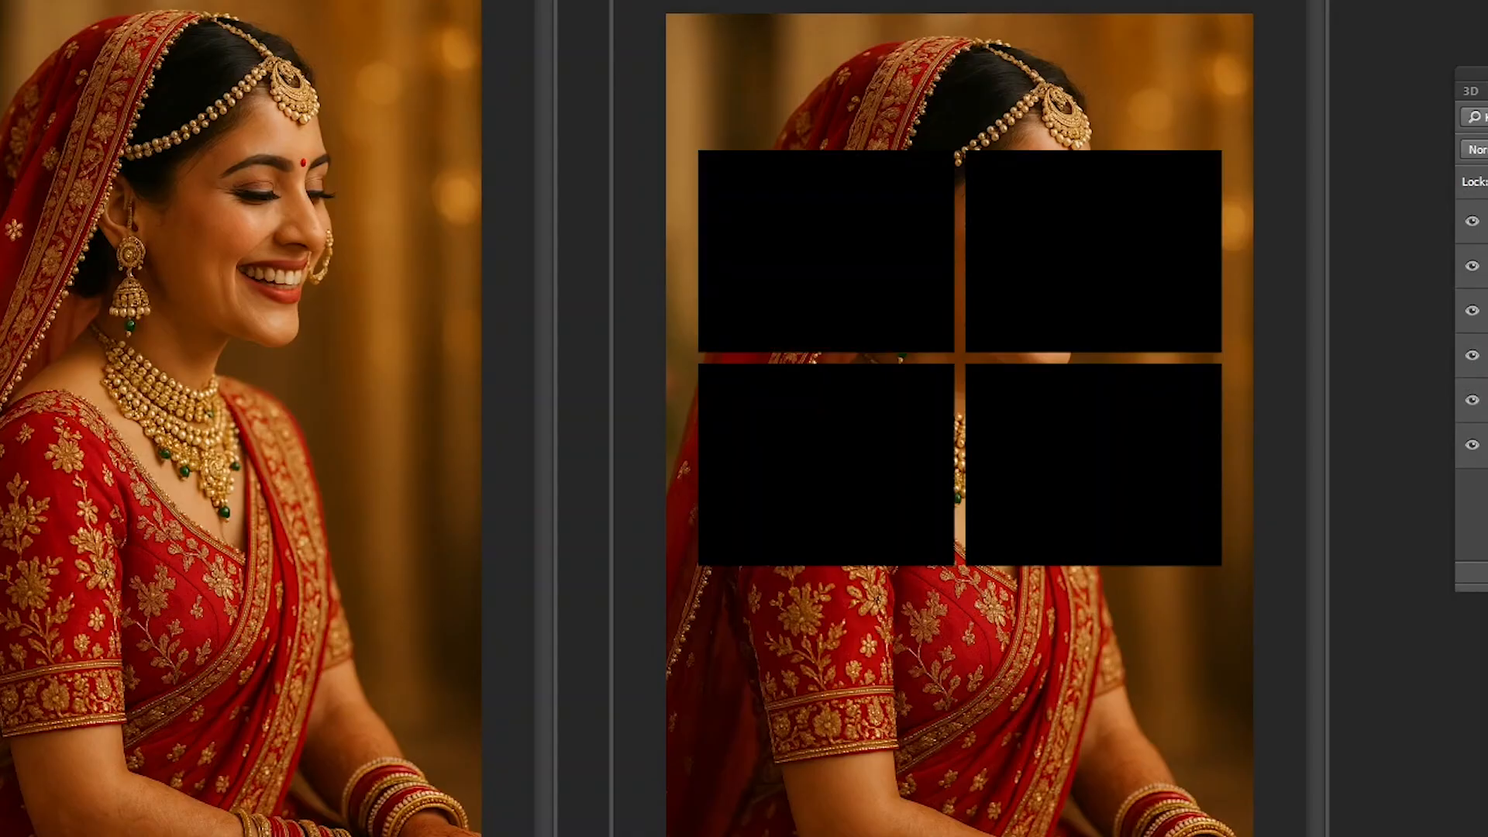
- Bring the pasted photo to the front of the stack and delete its layer
key(ctrl+shift+])
right_click(978, 227)
click(1020, 242)
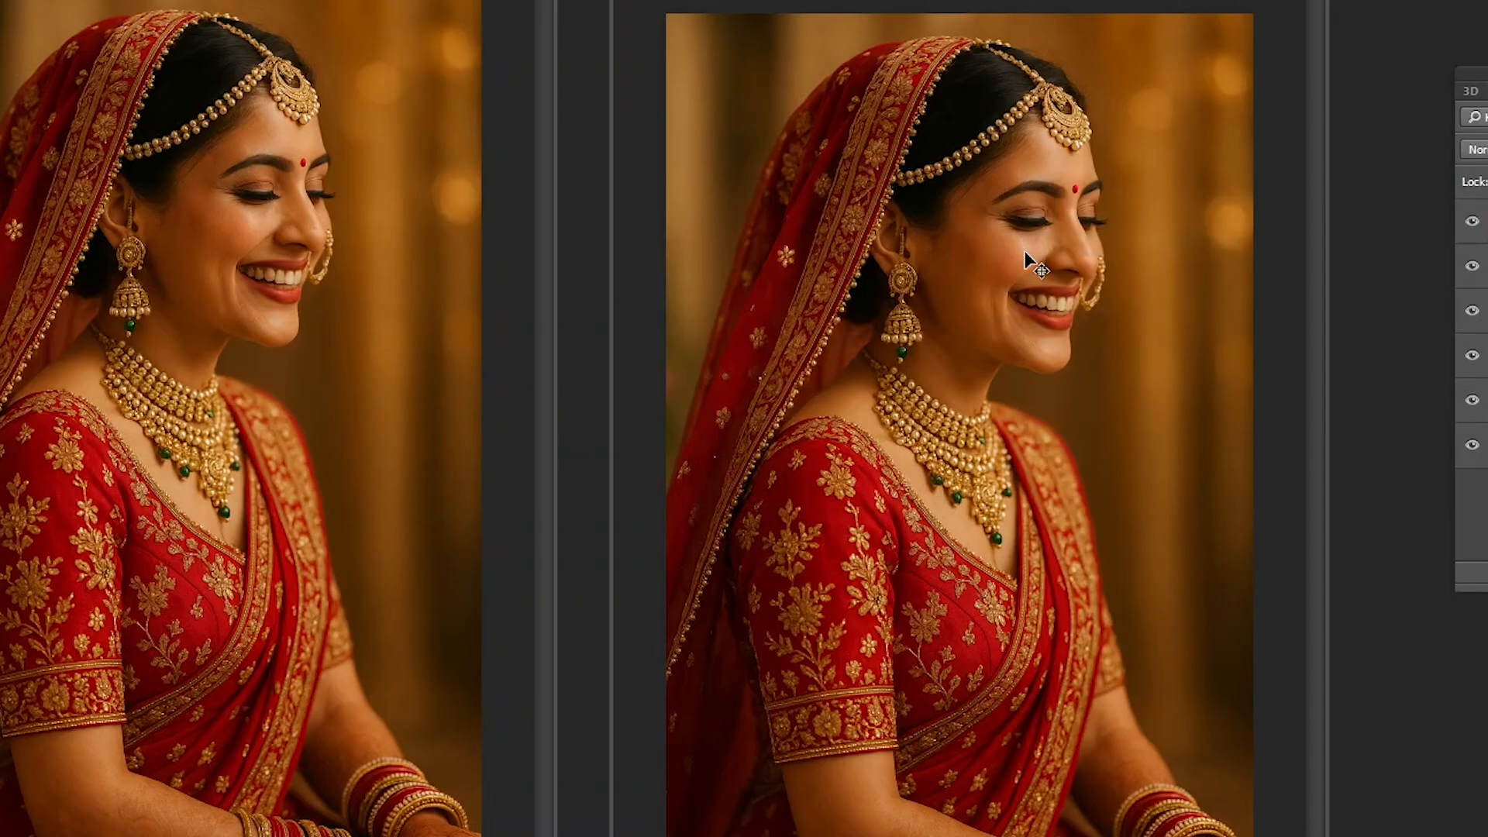
key(Delete)
- Select the upper-left black rectangle on Layer 1 with the Magic Wand, and clear the selection
right_click(836, 267)
click(879, 283)
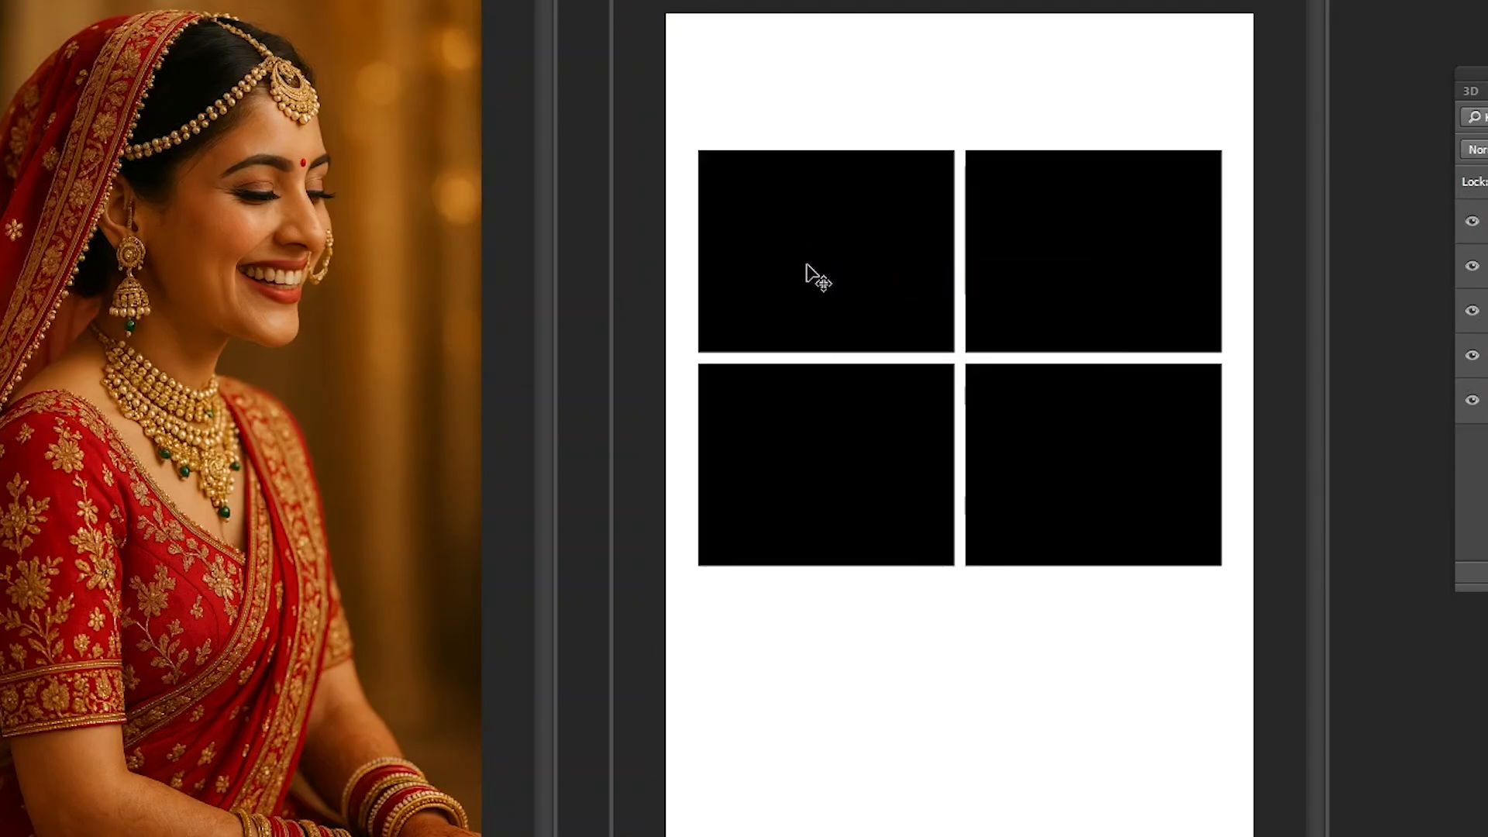
drag(812, 233, 830, 273)
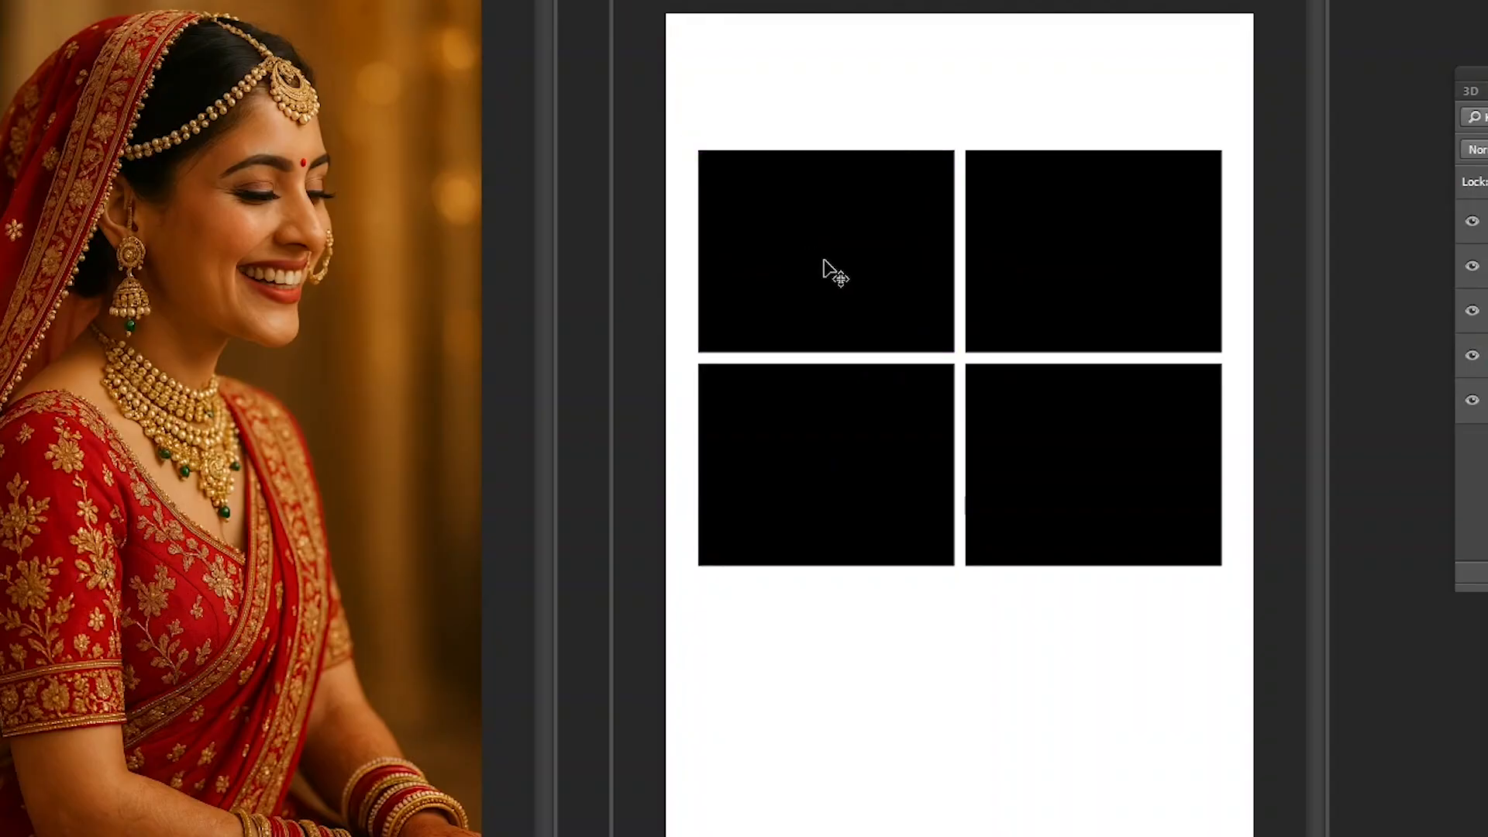
key(w)
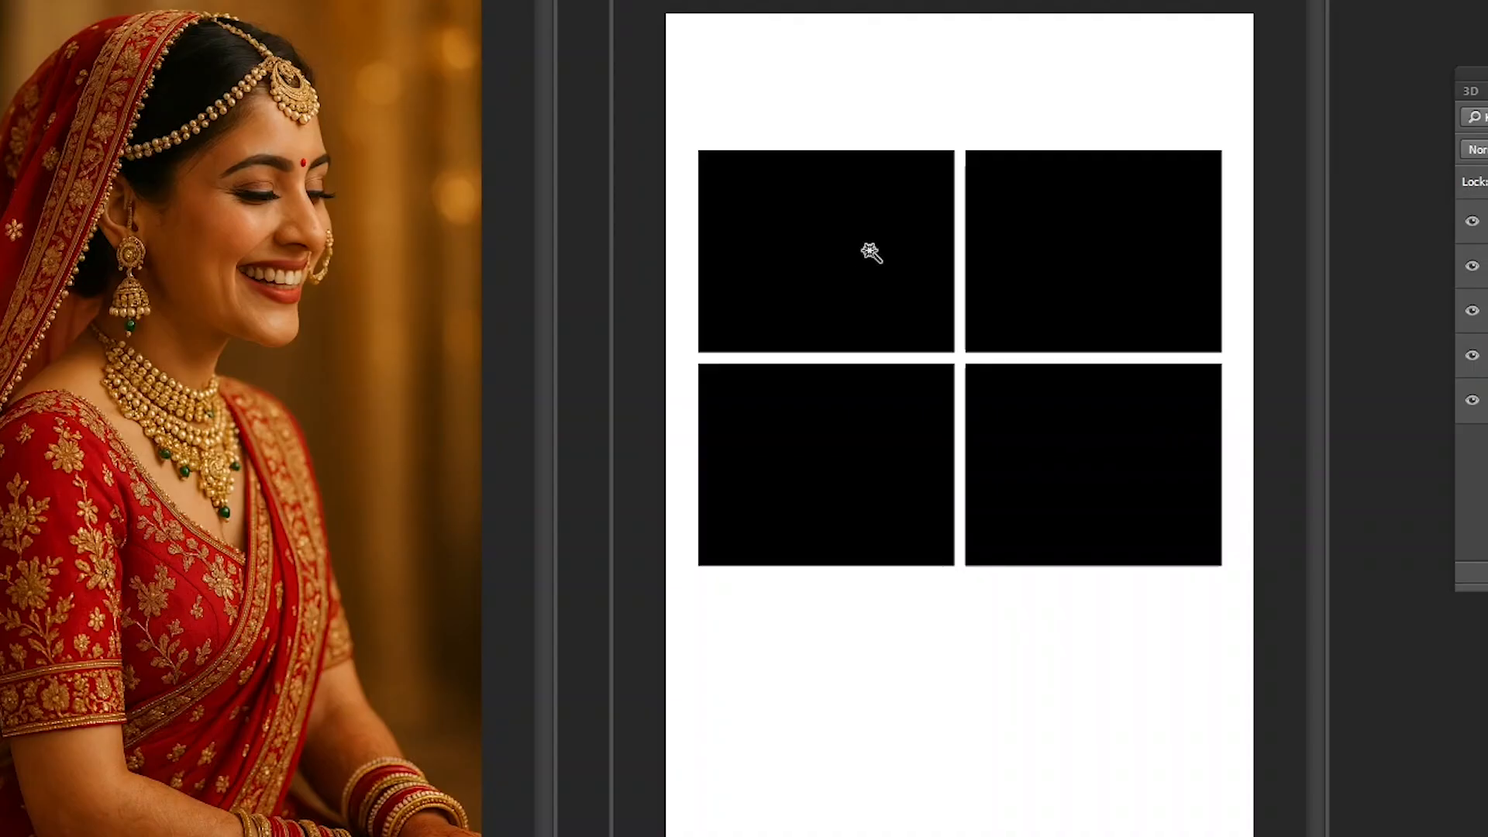
click(817, 250)
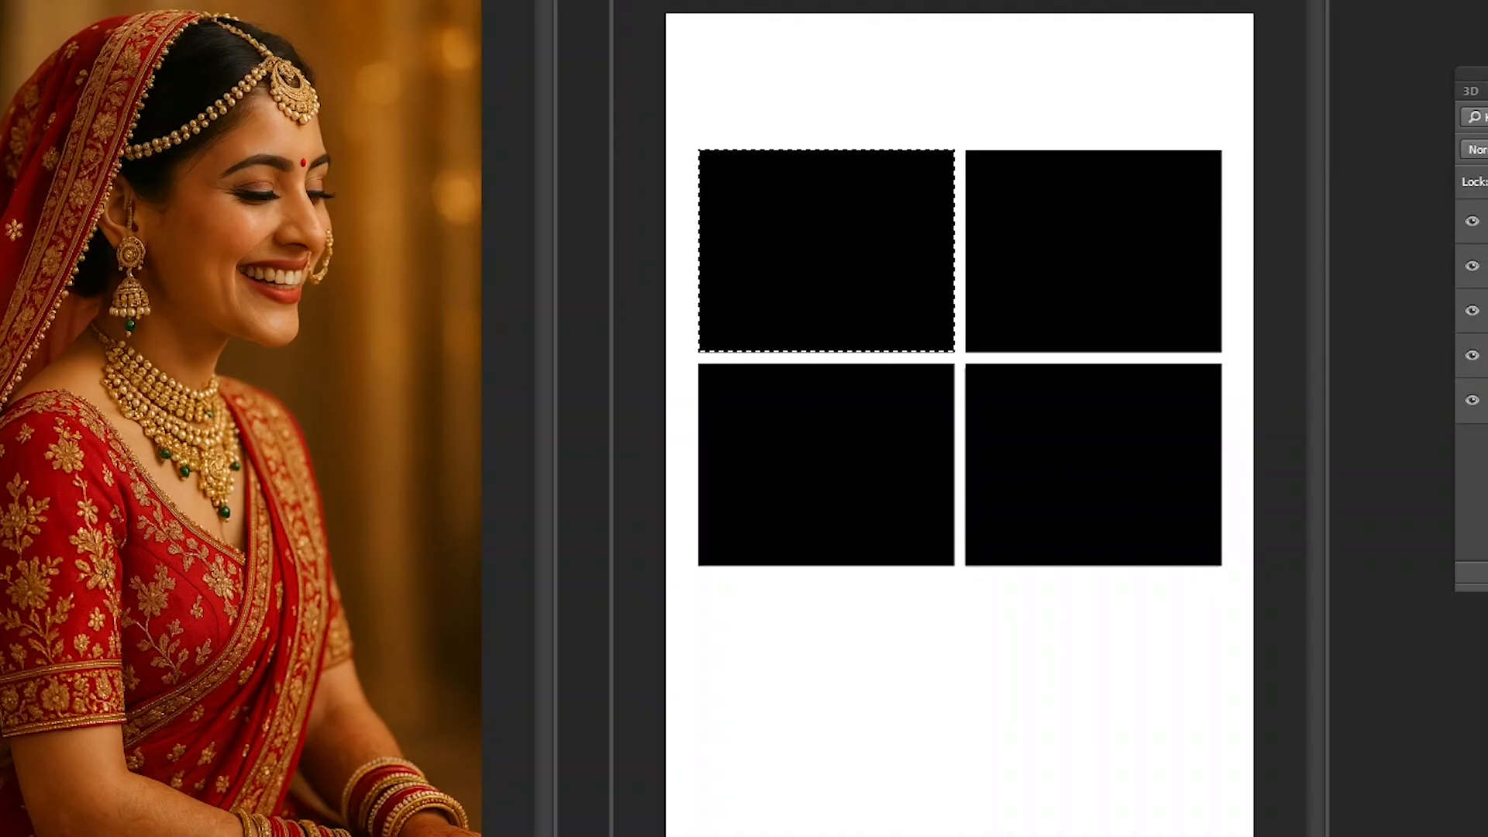
right_click(828, 250)
click(856, 267)
- Select and copy the entire bride photo and return to the grid document
click(277, 245)
key(ctrl+a)
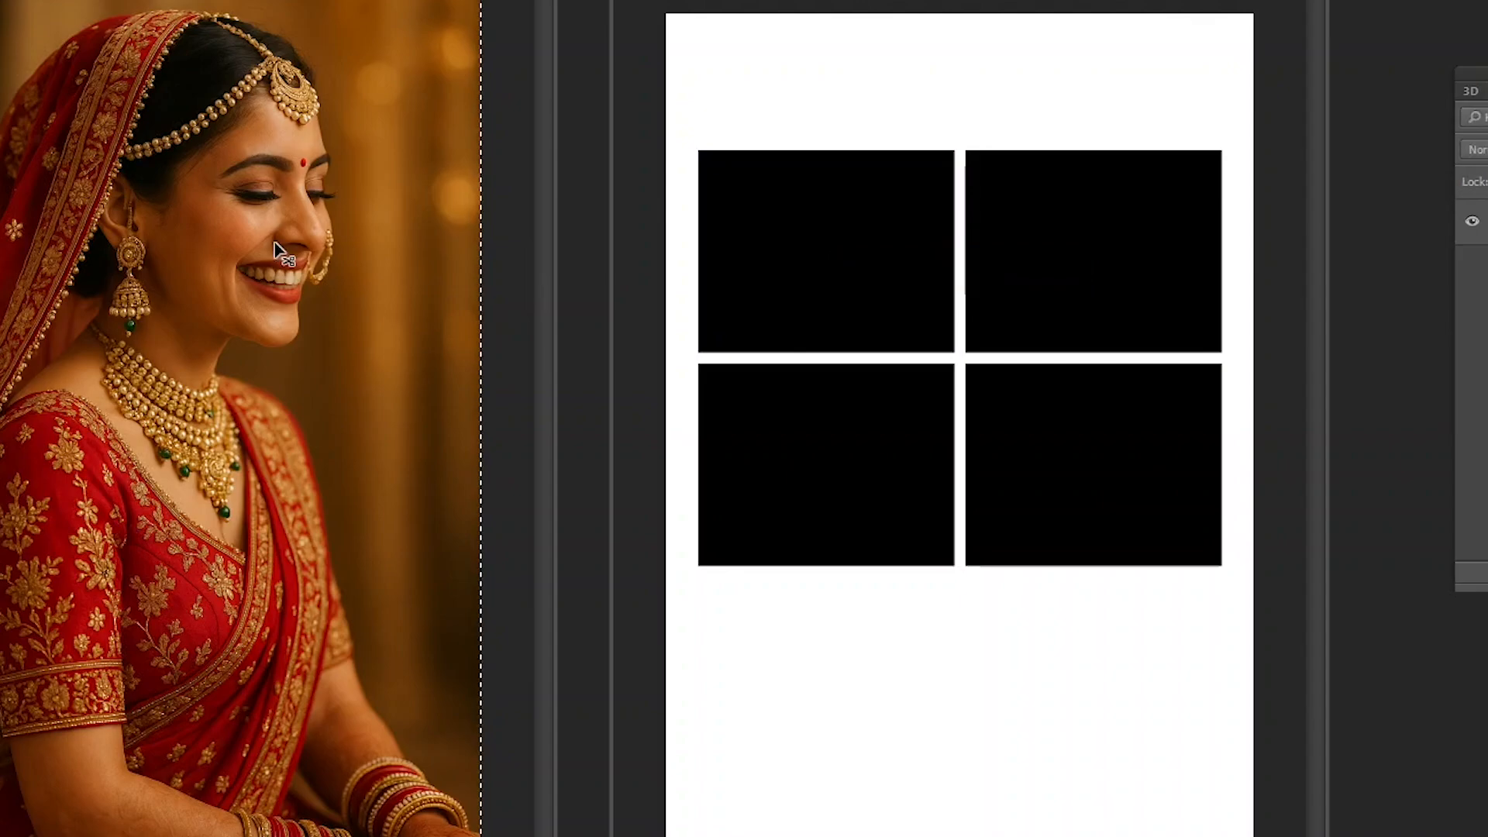
click(814, 232)
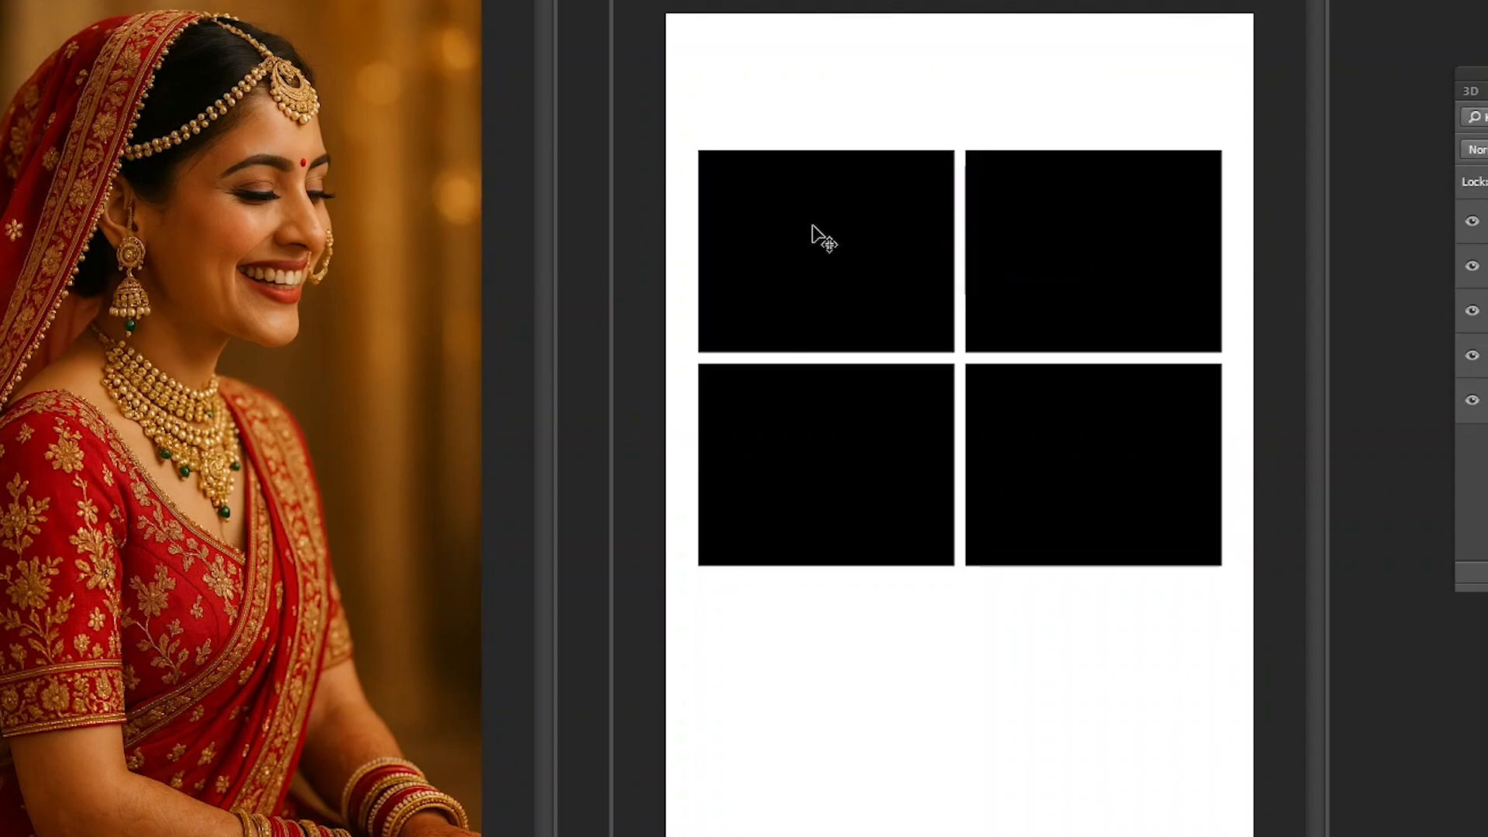
- Paste the photo into a Magic Wand selection of Layer 1's upper-left rectangle and reposition it to frame the bride's face
right_click(834, 249)
click(856, 262)
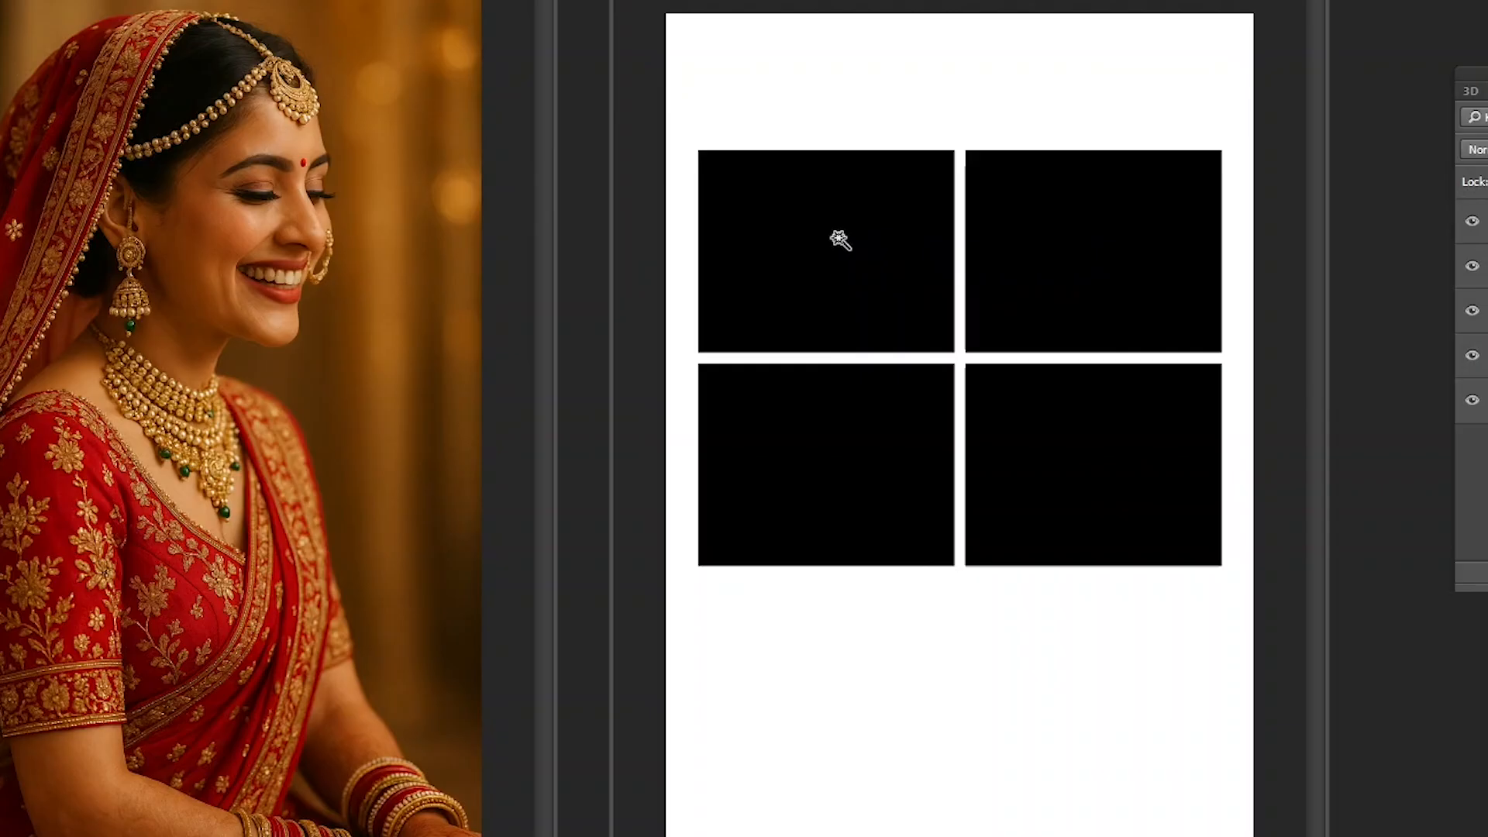
click(841, 241)
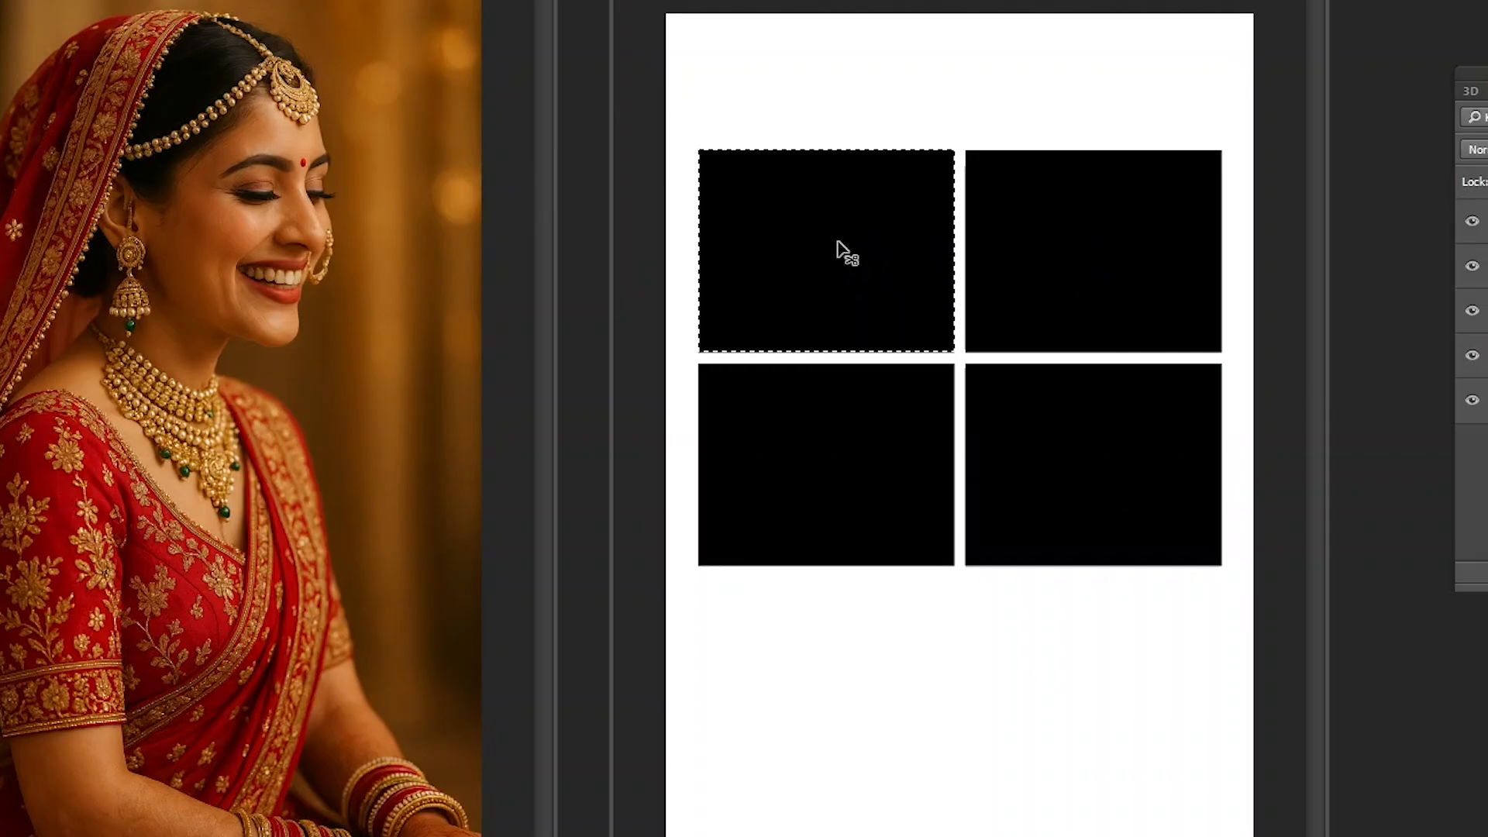
key(ctrl+alt+shift+v)
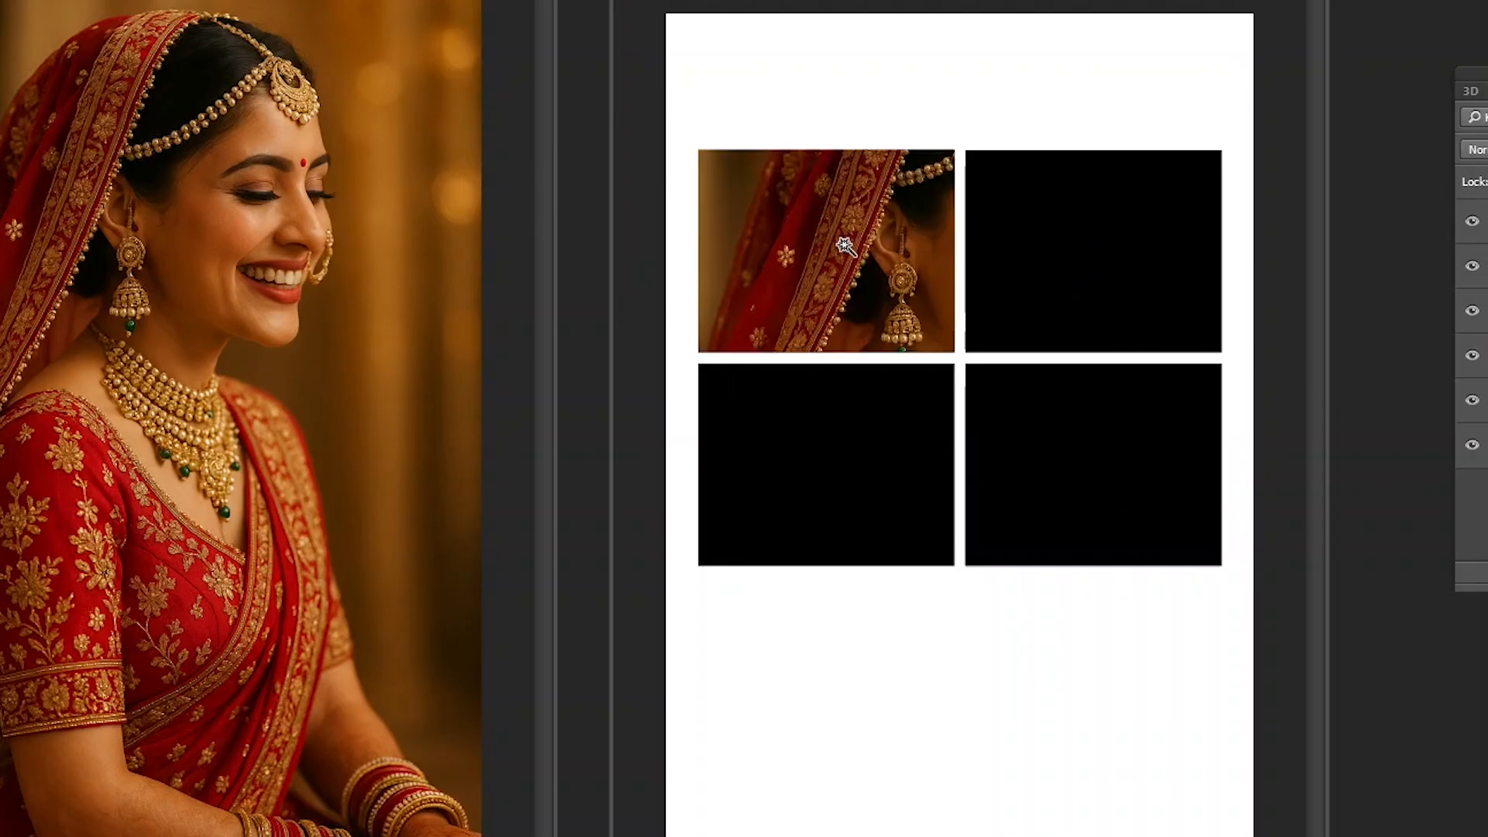
key(v)
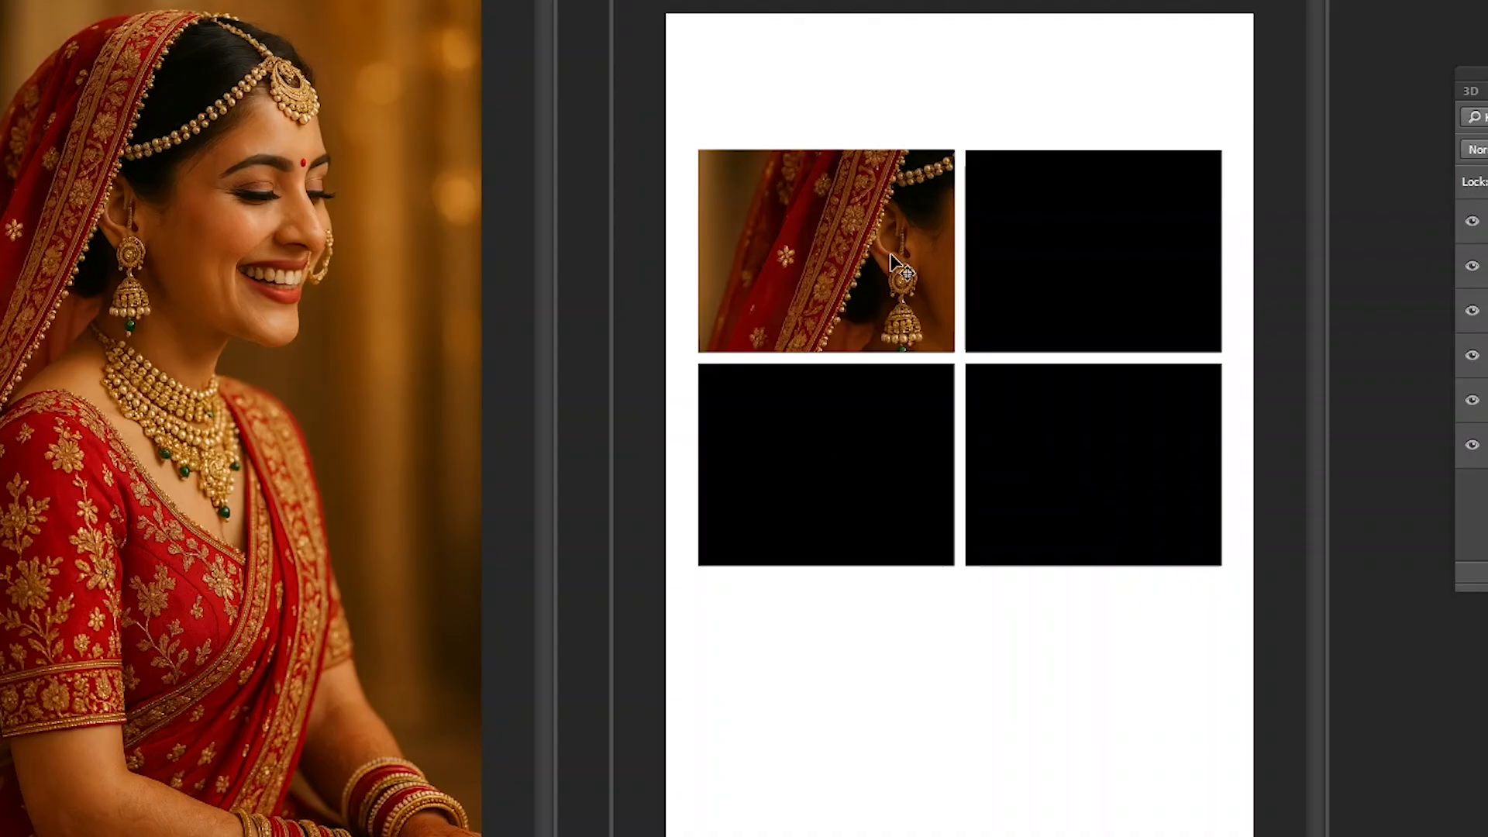
drag(900, 268, 850, 242)
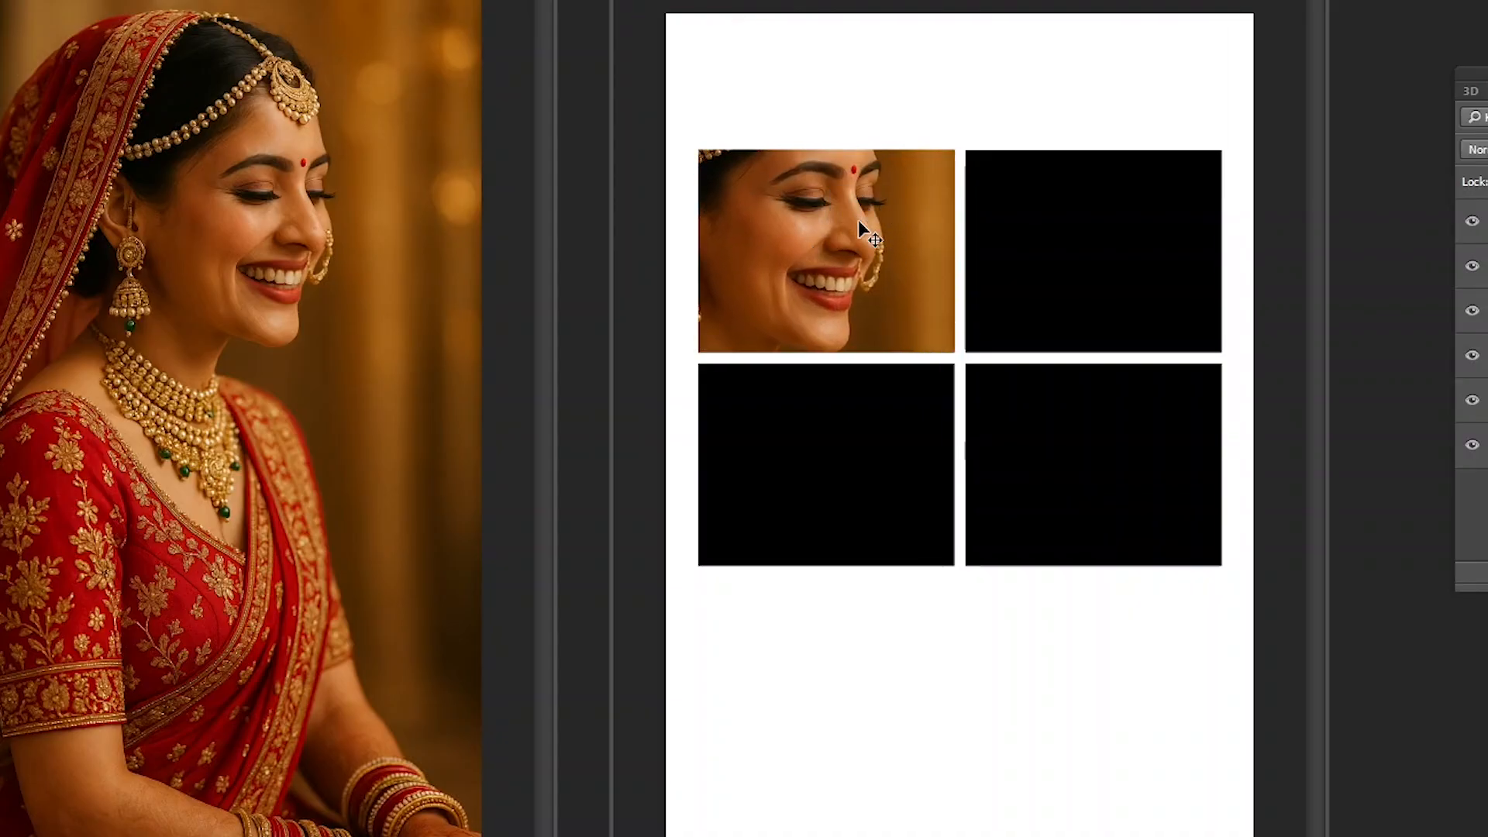
- Scale down the photo in the upper-left frame so the bride's head and necklace show
key(ctrl+t)
drag(1031, 20, 880, 177)
key(Return)
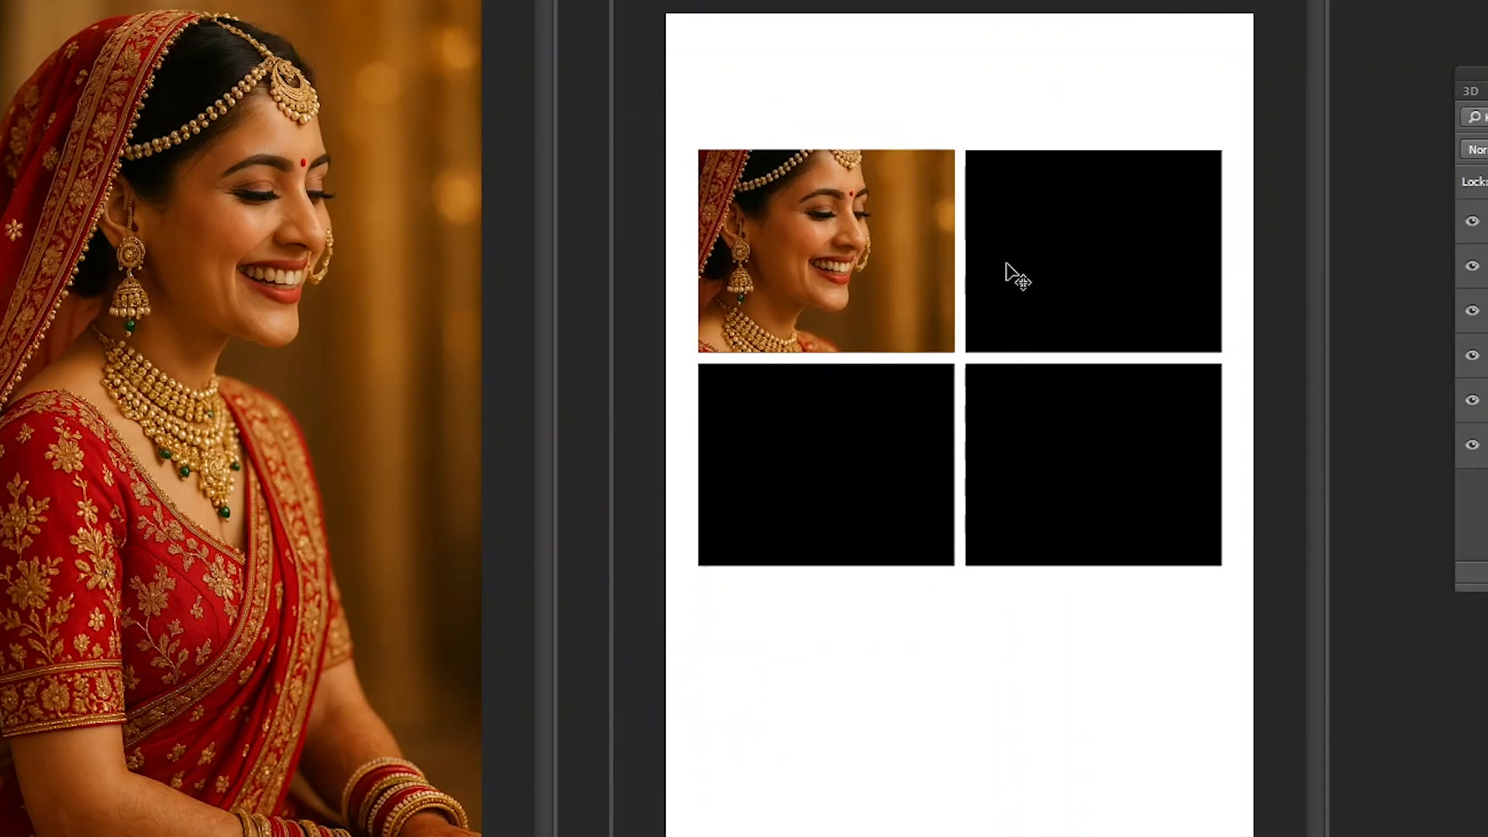
- Select the upper-right black rectangle's layer and paste the bride photo clipped into that frame
right_click(1021, 230)
click(1044, 245)
key(ctrl+v)
key(ctrl+alt+g)
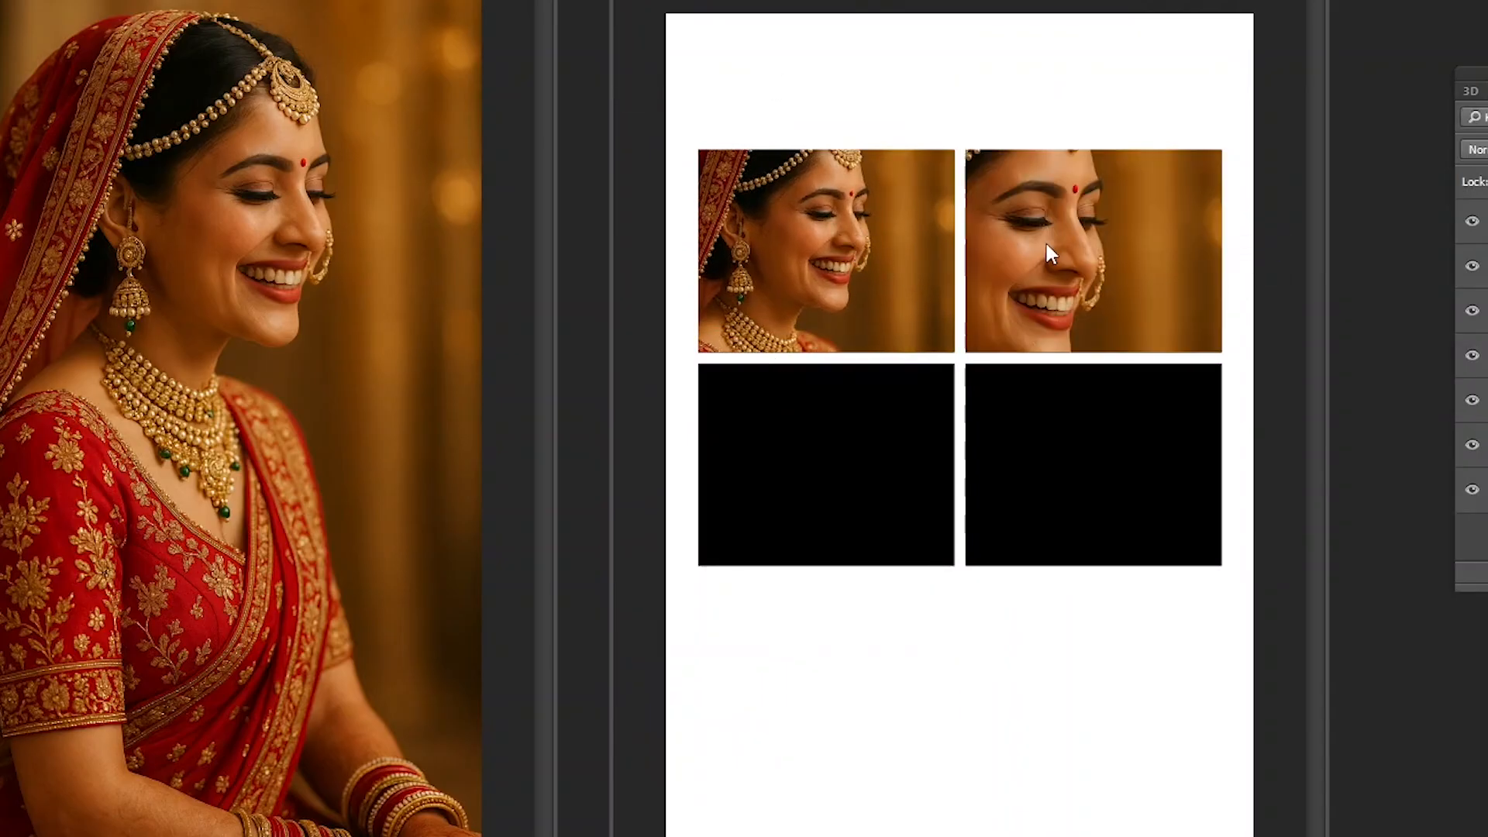
- Select the lower-left black rectangle with the Magic Wand and paste the bride photo into it
right_click(801, 410)
click(840, 422)
right_click(819, 441)
click(831, 447)
key(w)
click(830, 443)
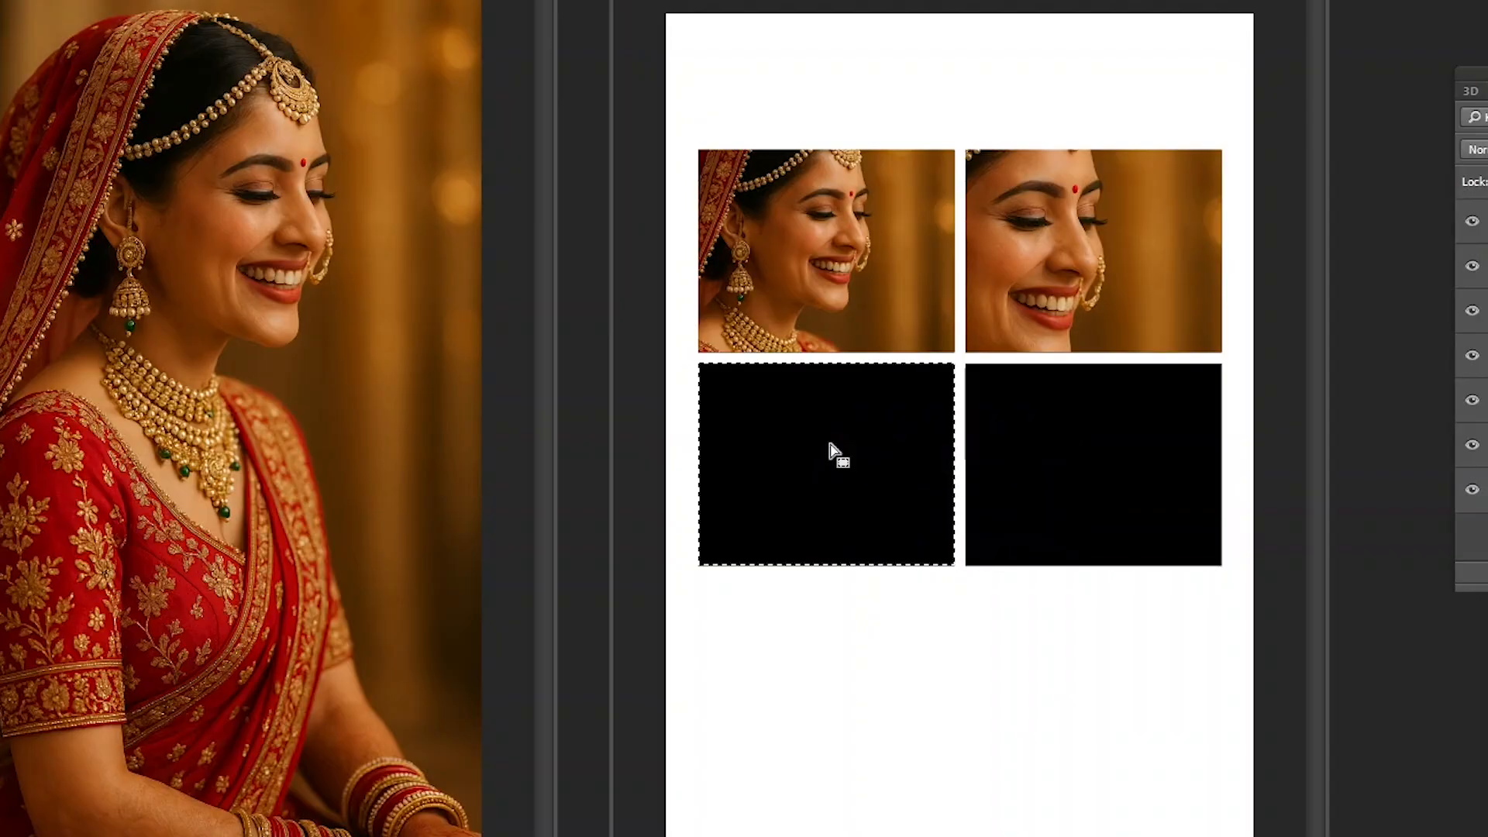
key(ctrl+v)
key(ctrl+alt+g)
- Select the lower-right black rectangle with the Magic Wand and paste the bride photo into it
right_click(1065, 440)
click(1082, 449)
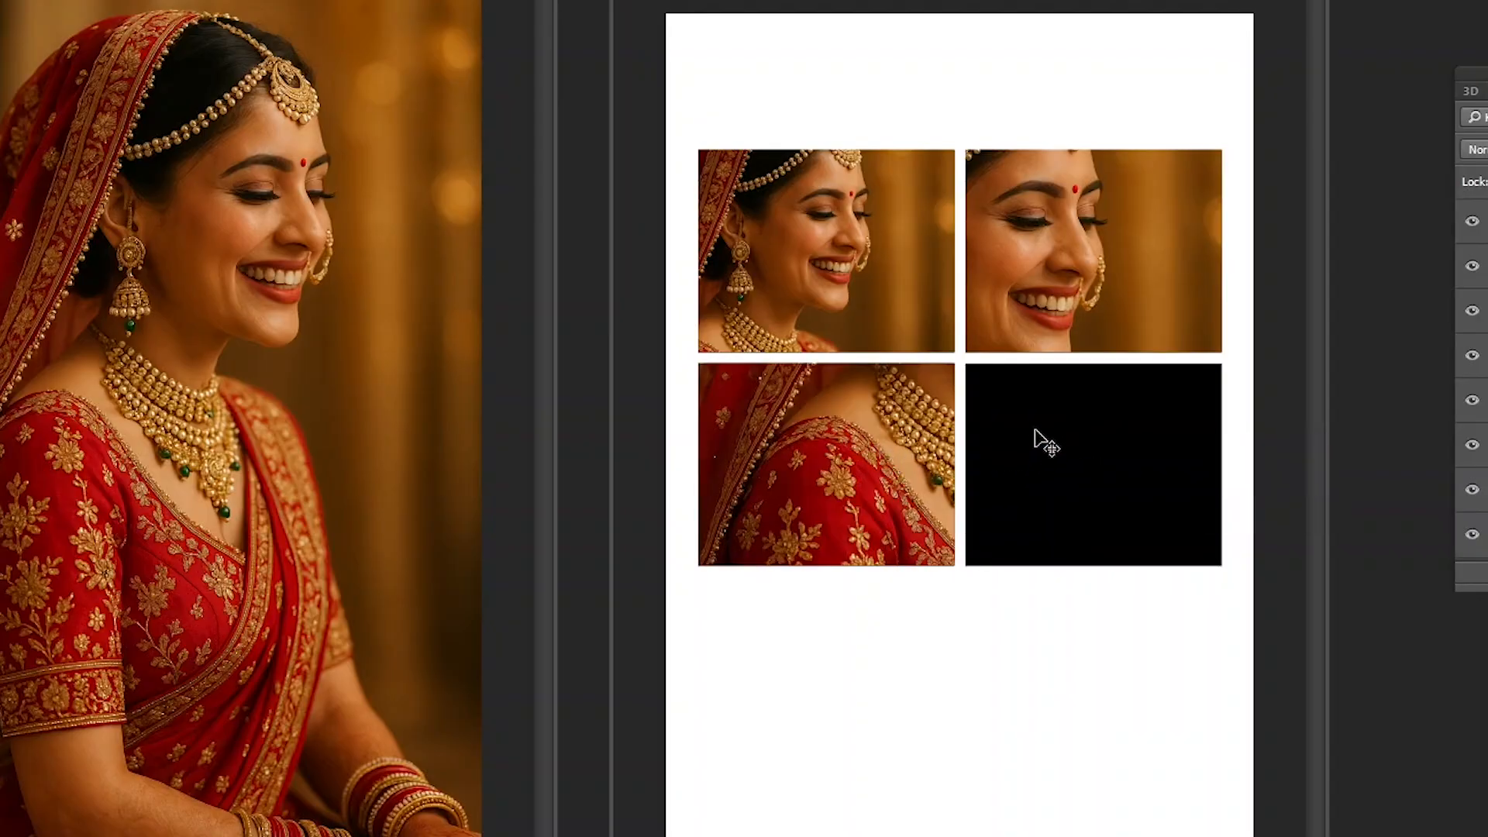
right_click(1041, 434)
click(1070, 436)
key(w)
click(1063, 439)
key(ctrl+v)
key(ctrl+alt+g)
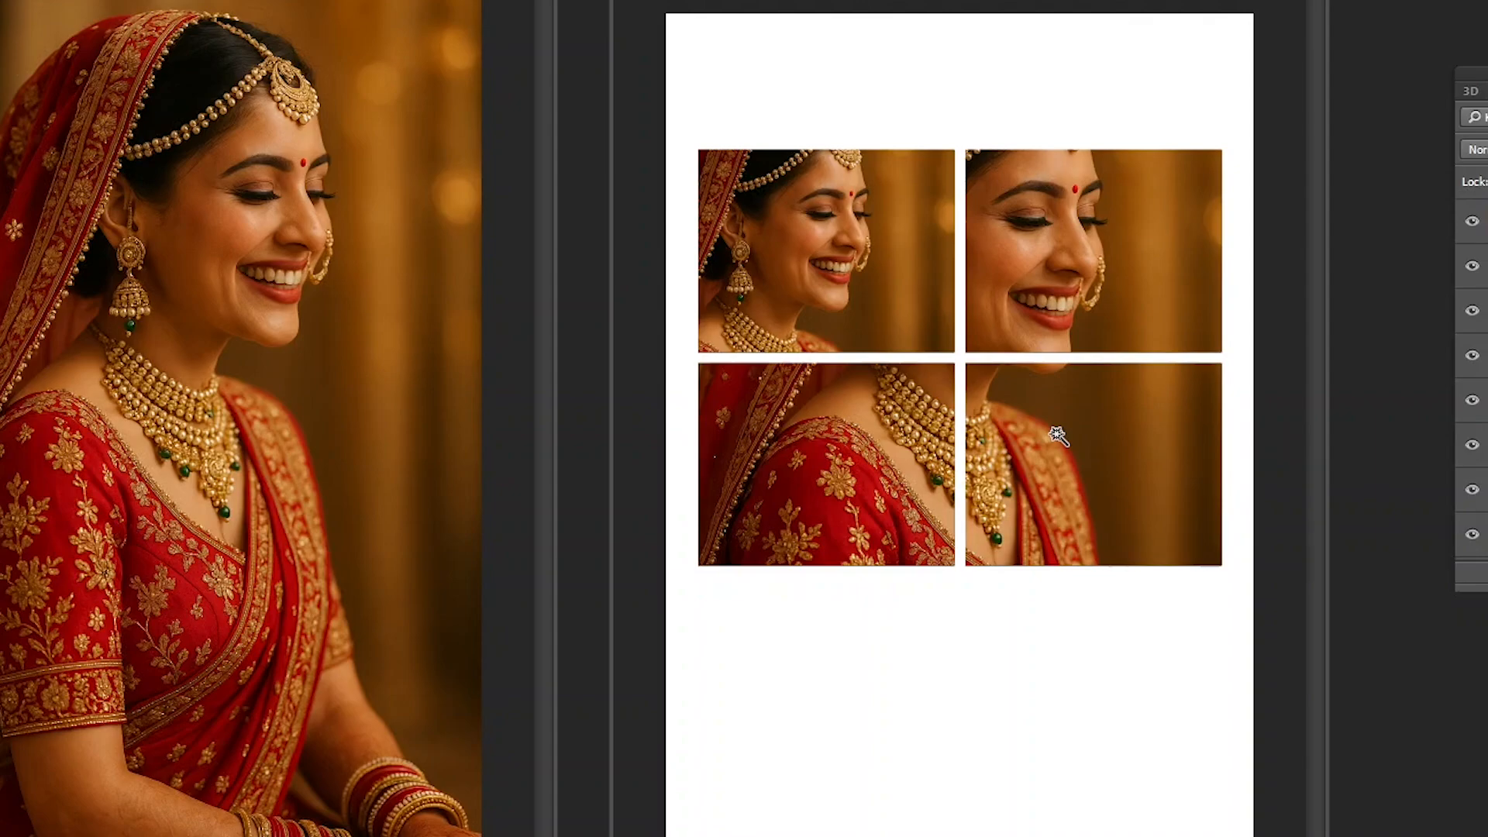
- Delete the pasted photo layers from all four frames, leaving the black rectangles in place
right_click(1058, 436)
click(1106, 448)
key(Delete)
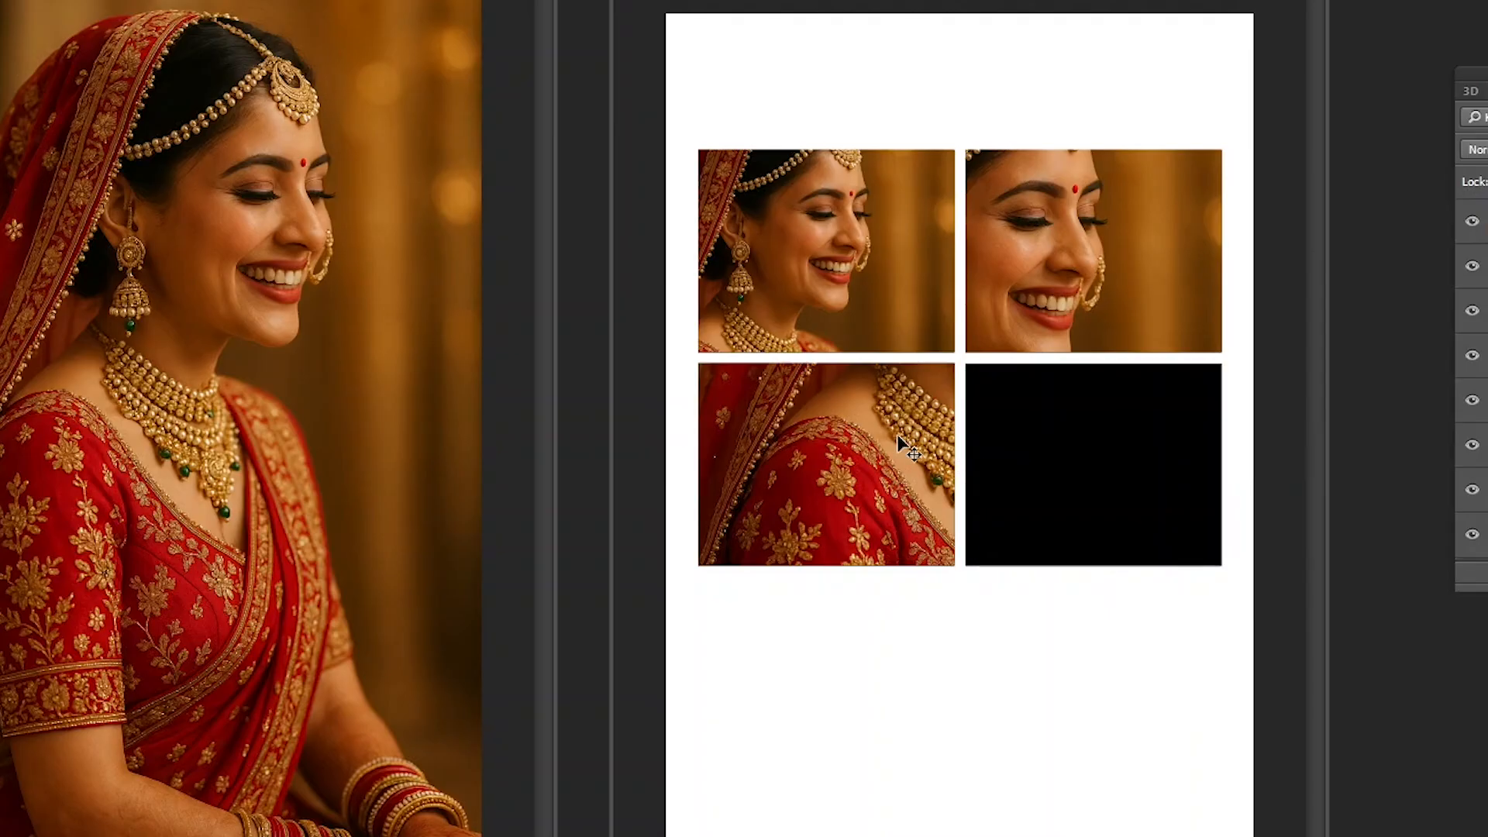
right_click(852, 408)
click(894, 428)
key(Delete)
right_click(1100, 227)
click(1139, 239)
key(Delete)
right_click(823, 285)
click(860, 297)
key(Delete)
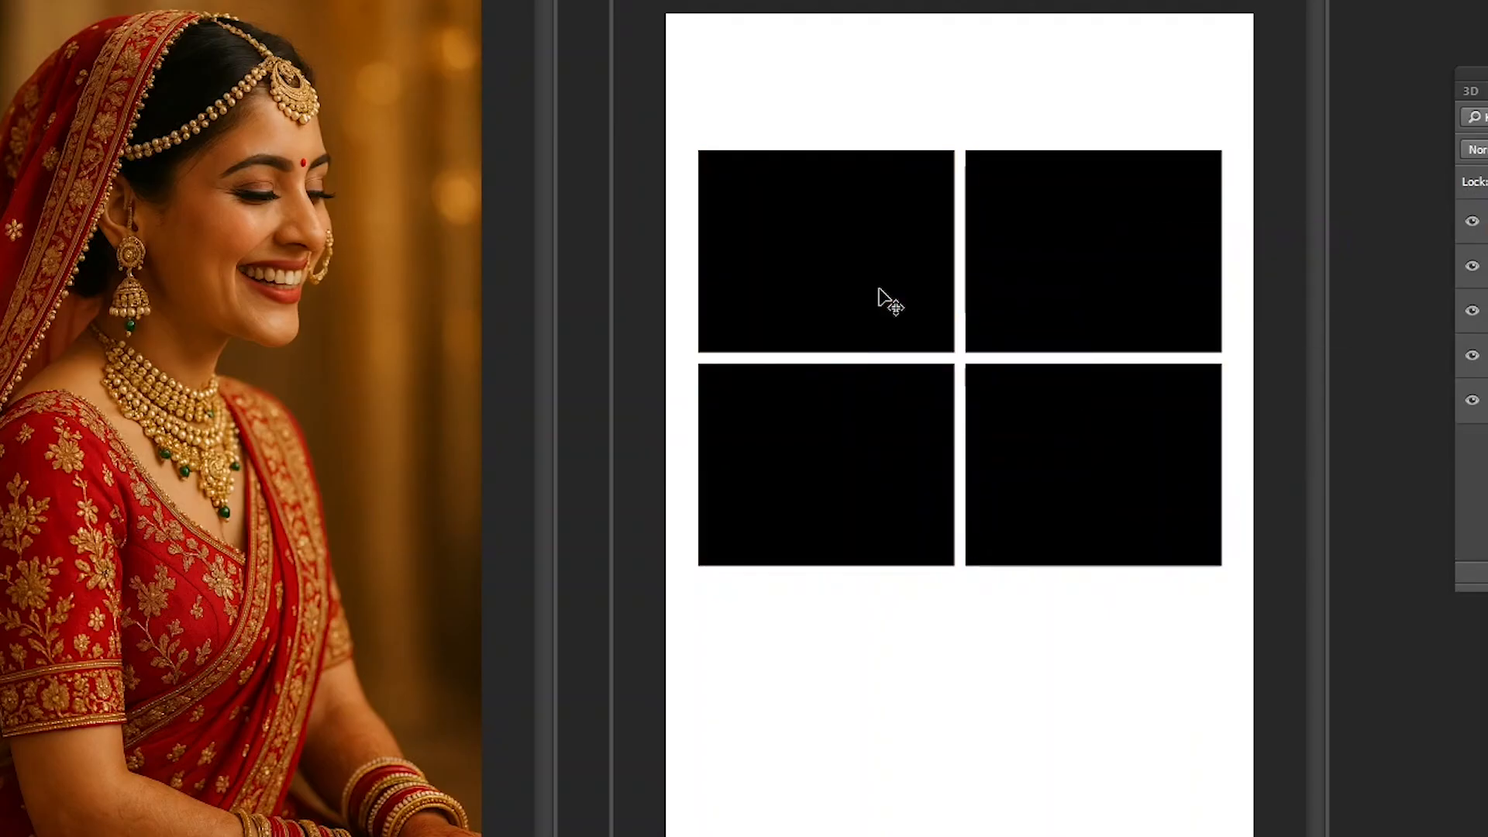
- Select and copy the entire bride photo in its document, and clear the selection
click(307, 316)
key(ctrl+a)
key(ctrl+c)
key(ctrl+d)
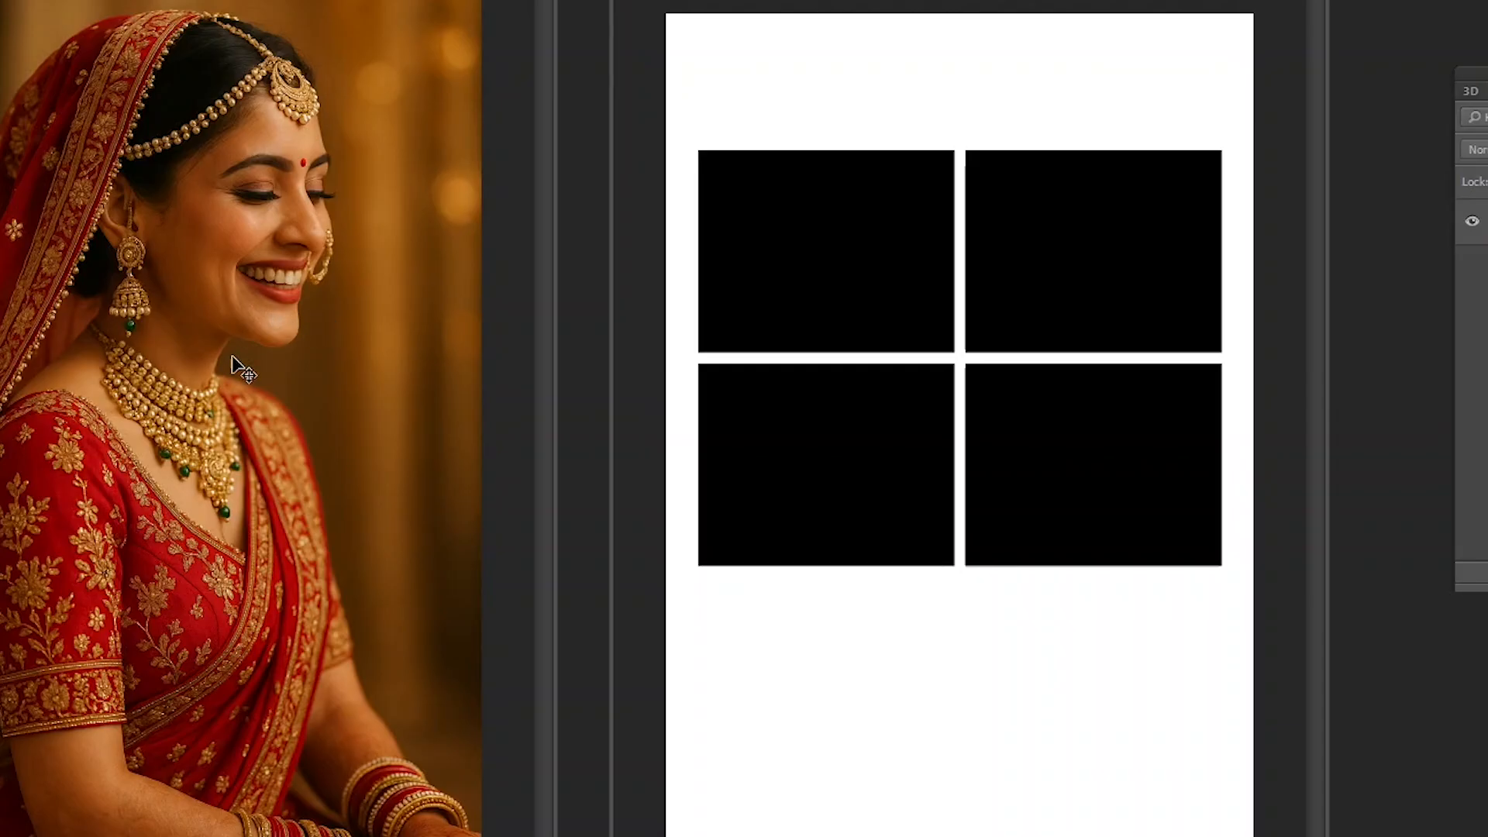
click(914, 188)
click(277, 190)
- Delete the layers of the two upper black rectangles and the lower-left black rectangle
right_click(774, 229)
click(834, 245)
key(Delete)
right_click(1083, 256)
click(1140, 266)
key(Delete)
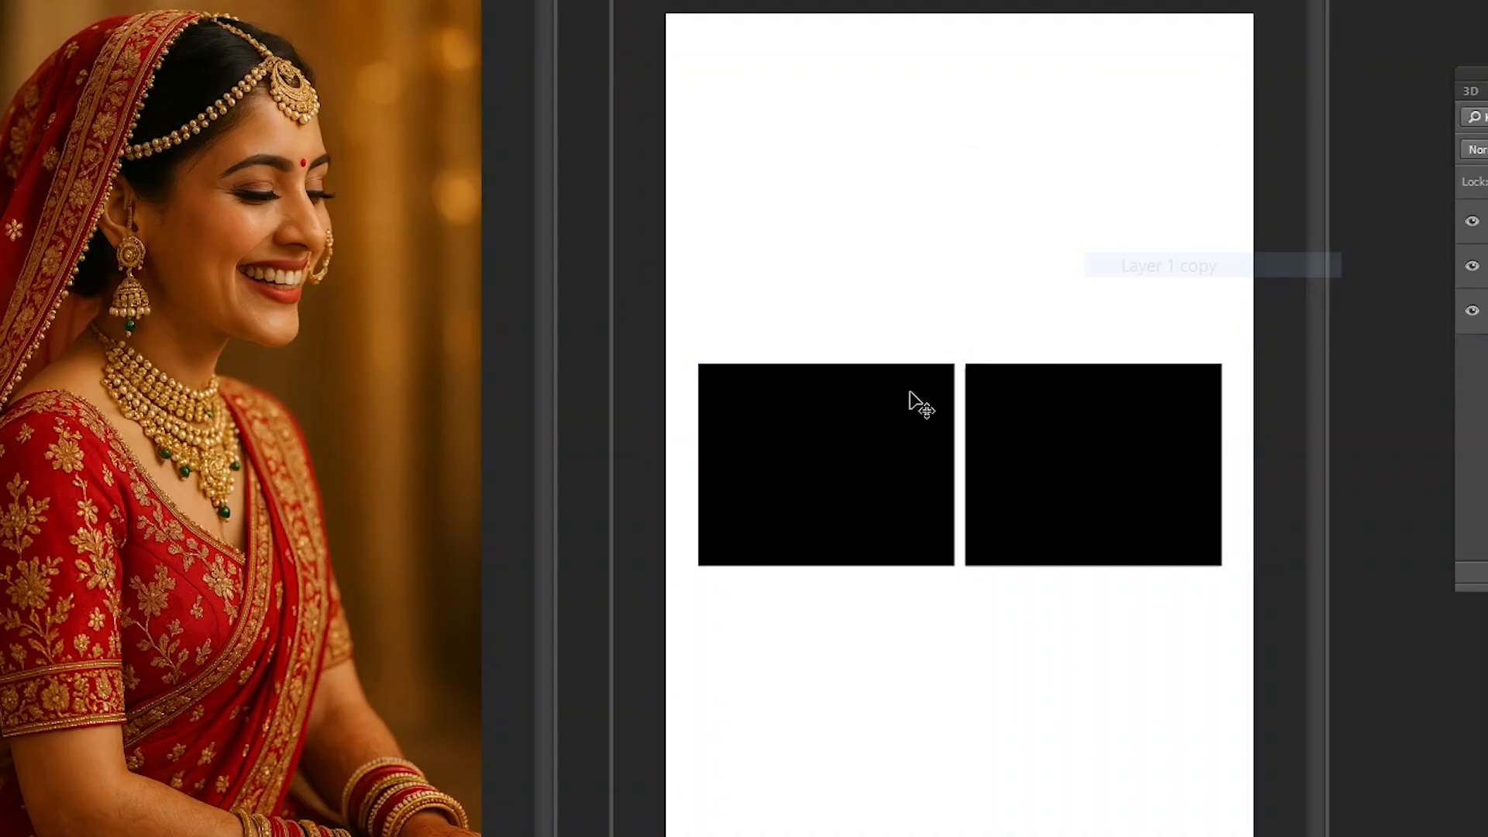
right_click(911, 394)
click(969, 408)
key(Delete)
- Select the remaining rectangle's layer and try moving it toward the upper middle of the page, undoing each move
right_click(1019, 411)
click(1056, 425)
drag(1056, 423, 946, 263)
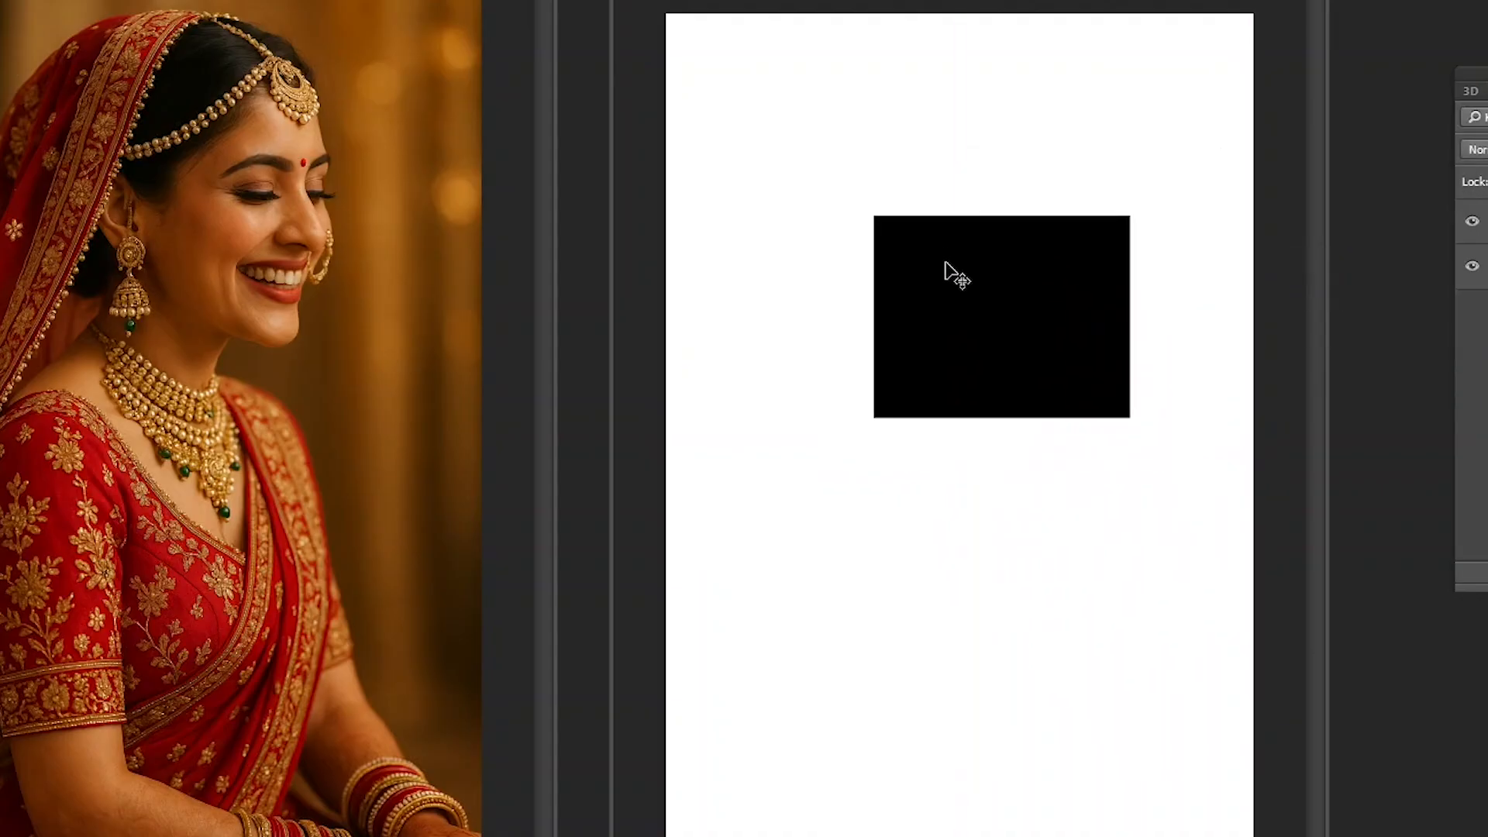
key(ctrl+z)
right_click(1059, 392)
click(1095, 409)
drag(1095, 403, 908, 259)
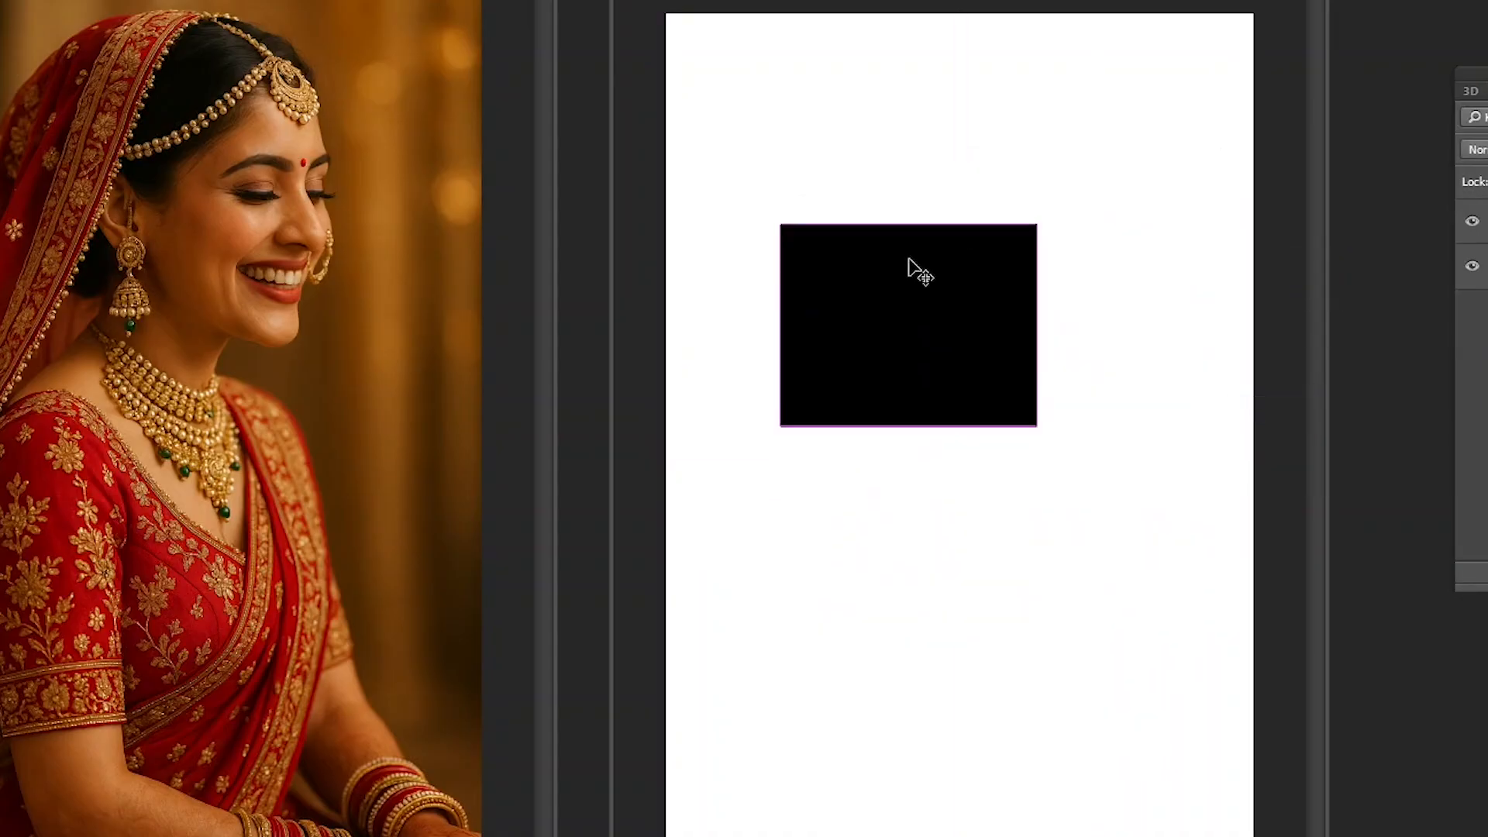
key(ctrl+z)
- Try deleting the remaining rectangle, undo it, and attempt to delete and move the locked Background layer instead
key(Delete)
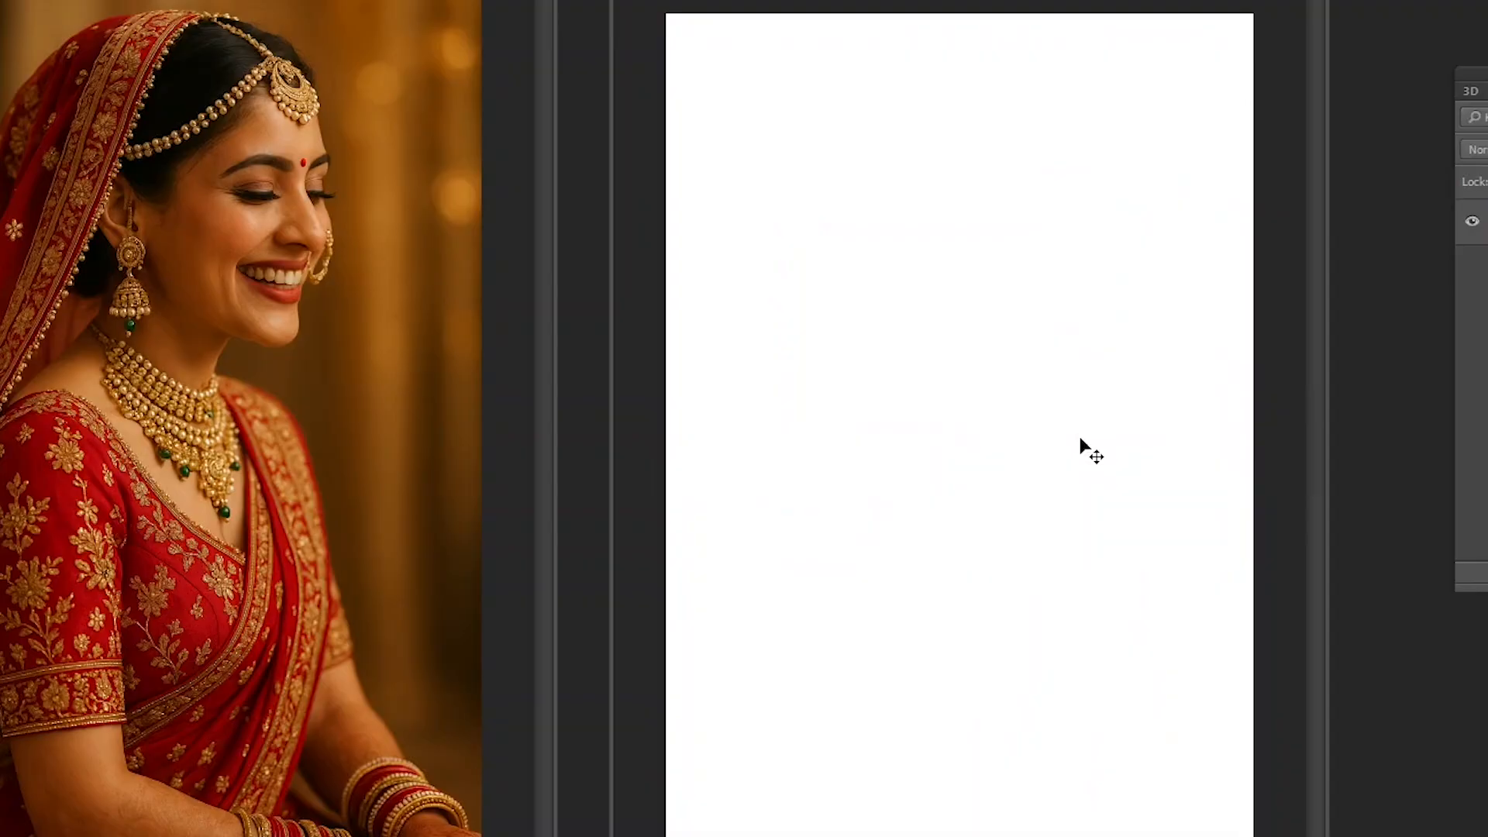
key(ctrl+z)
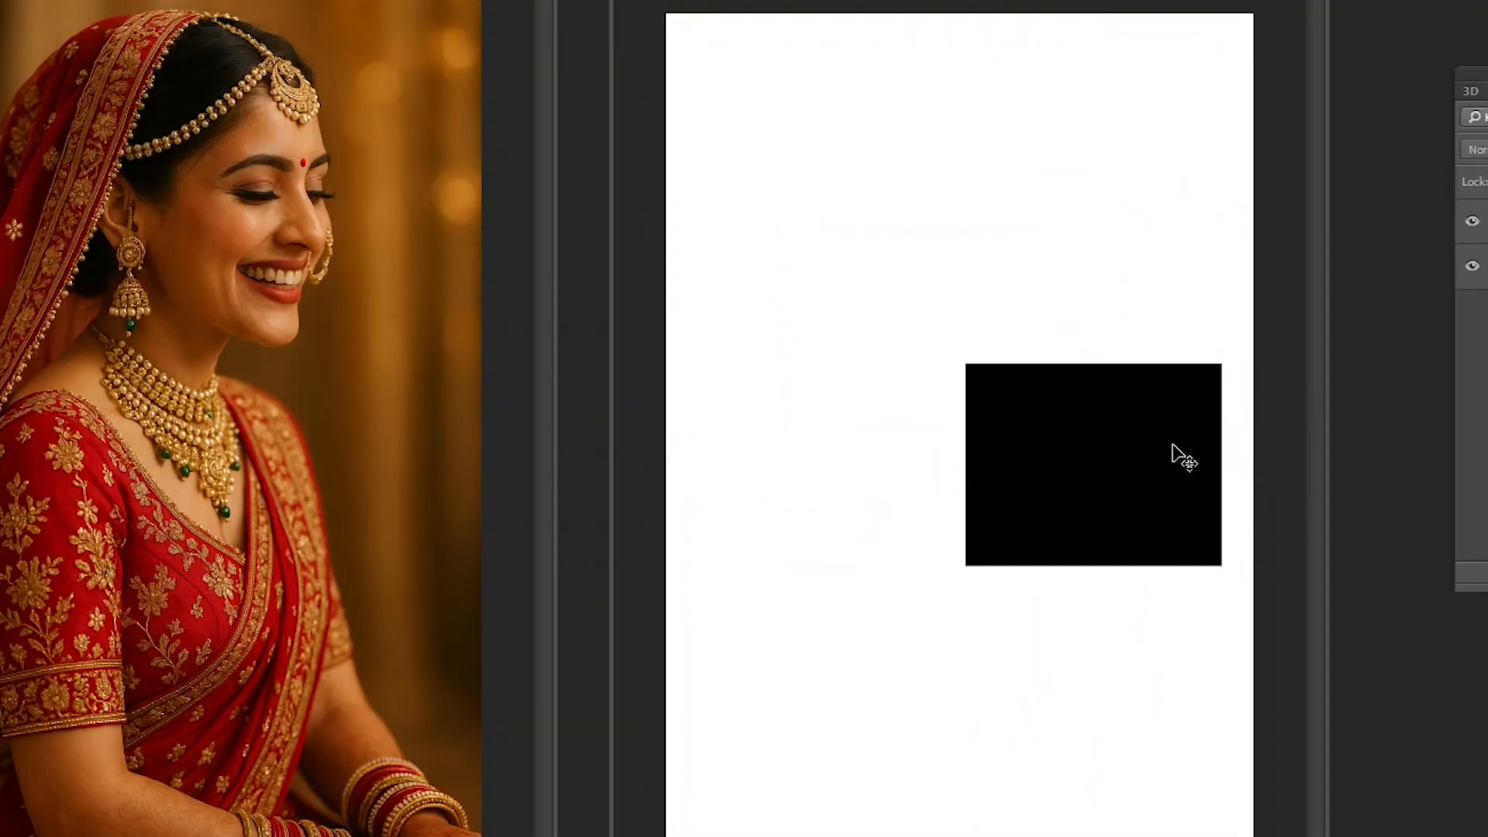
key(Delete)
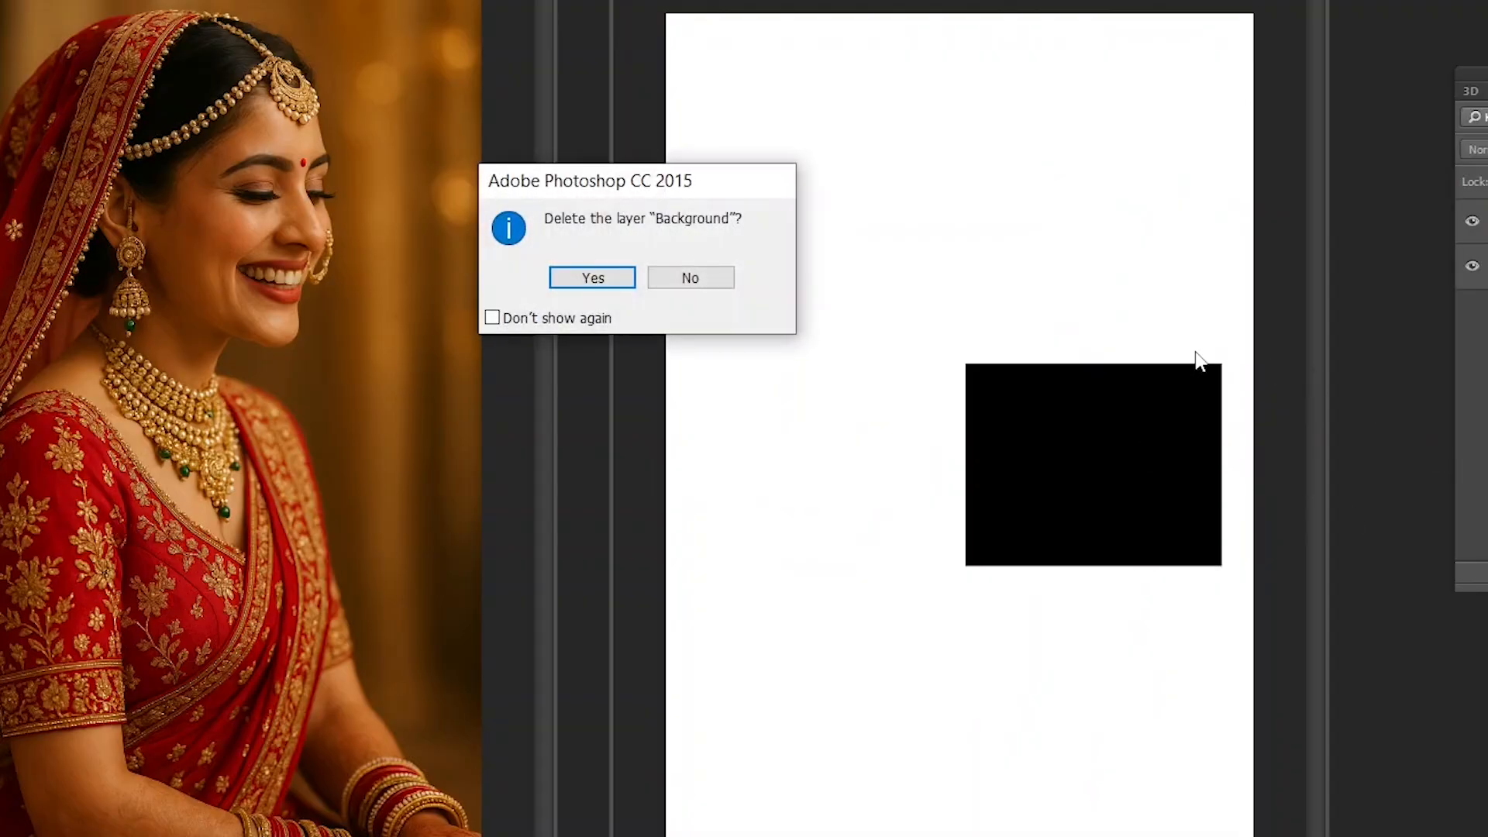
click(591, 276)
right_click(923, 371)
click(944, 397)
drag(1017, 422, 1057, 439)
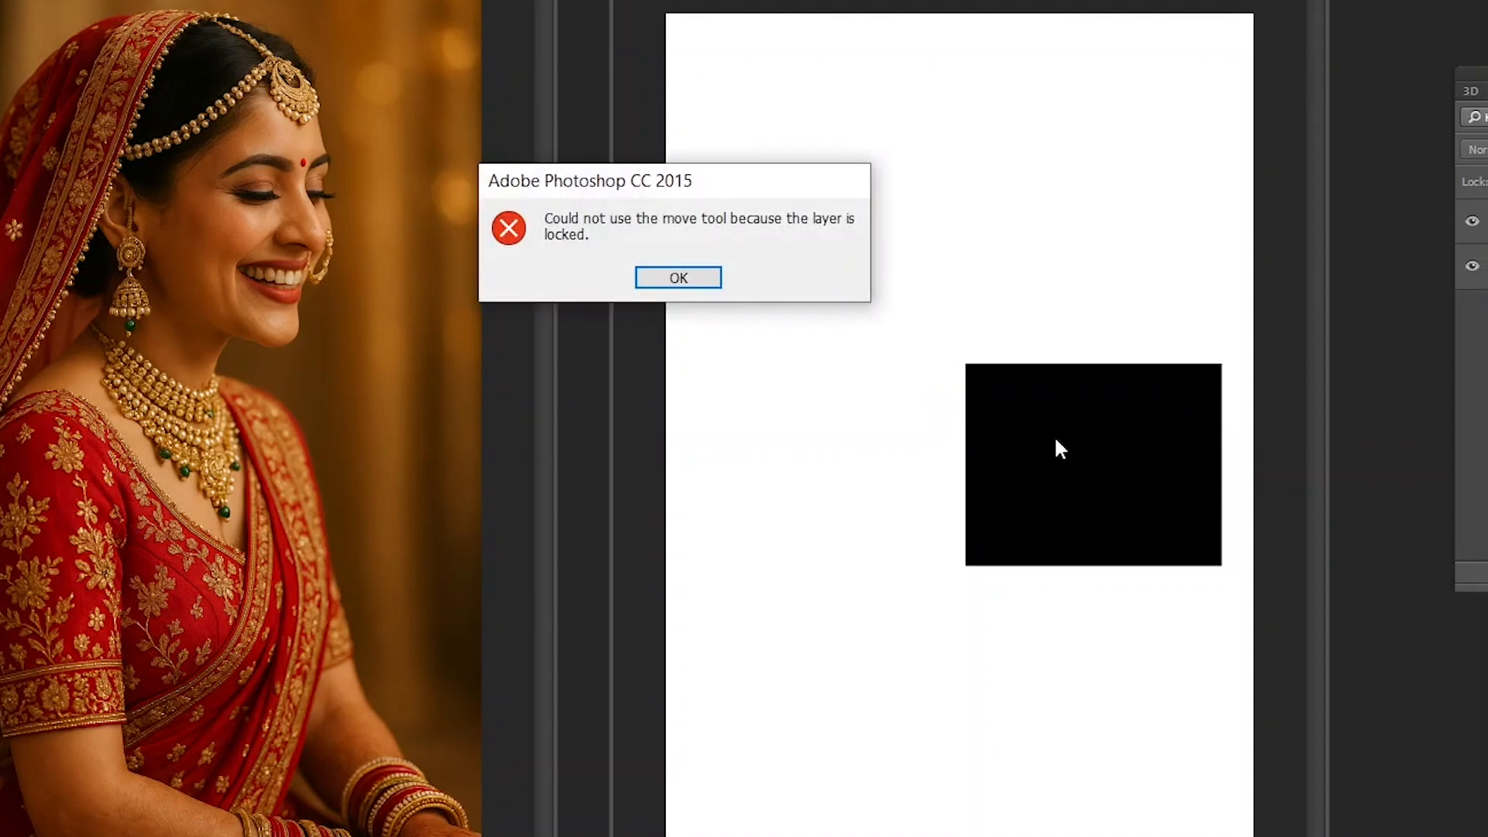
click(720, 281)
- Delete the remaining black rectangle's layer so only the blank background is left
click(1114, 427)
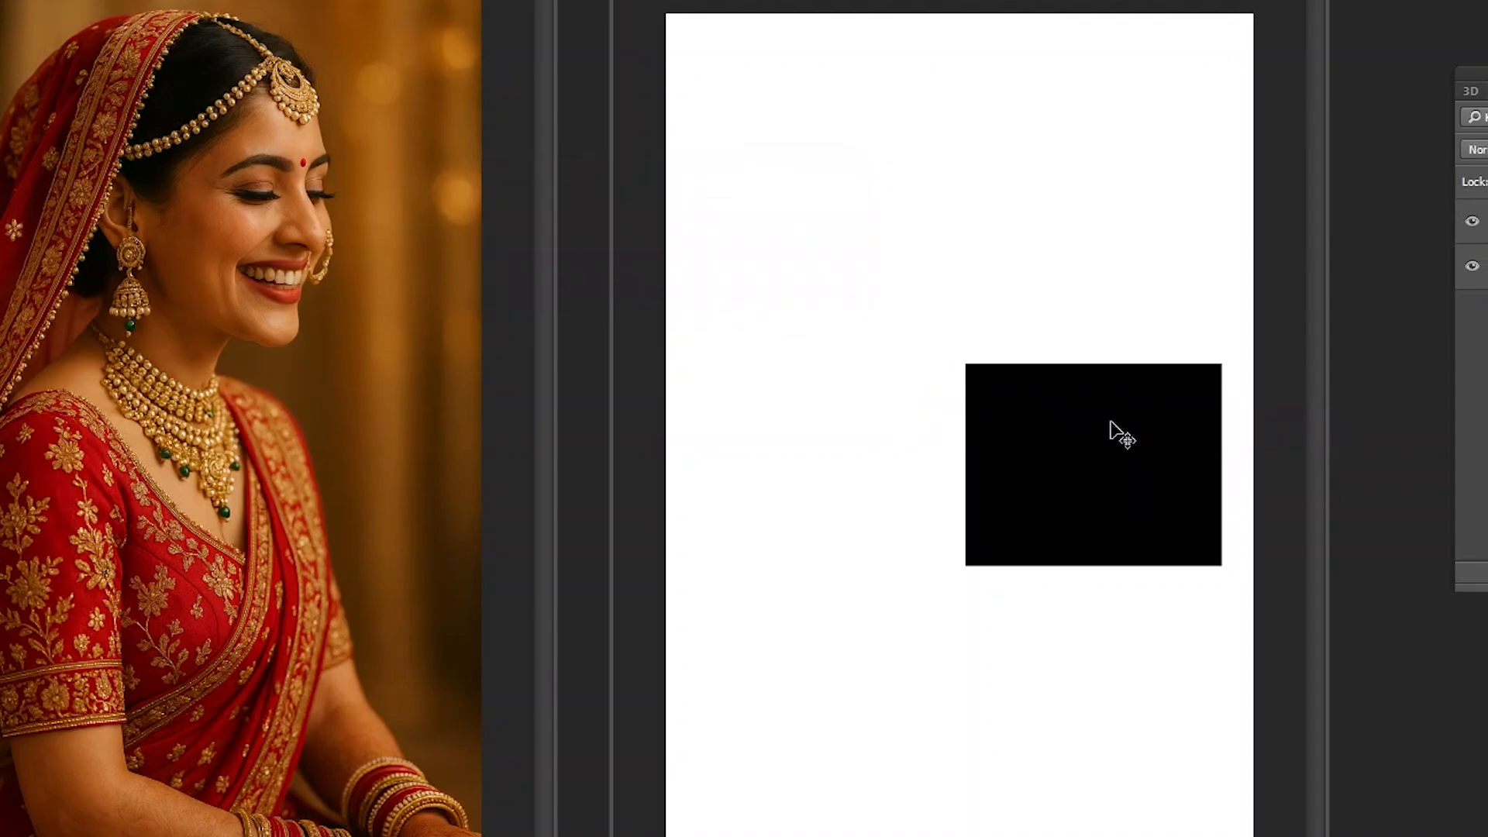
key(Delete)
key(ctrl+z)
key(Delete)
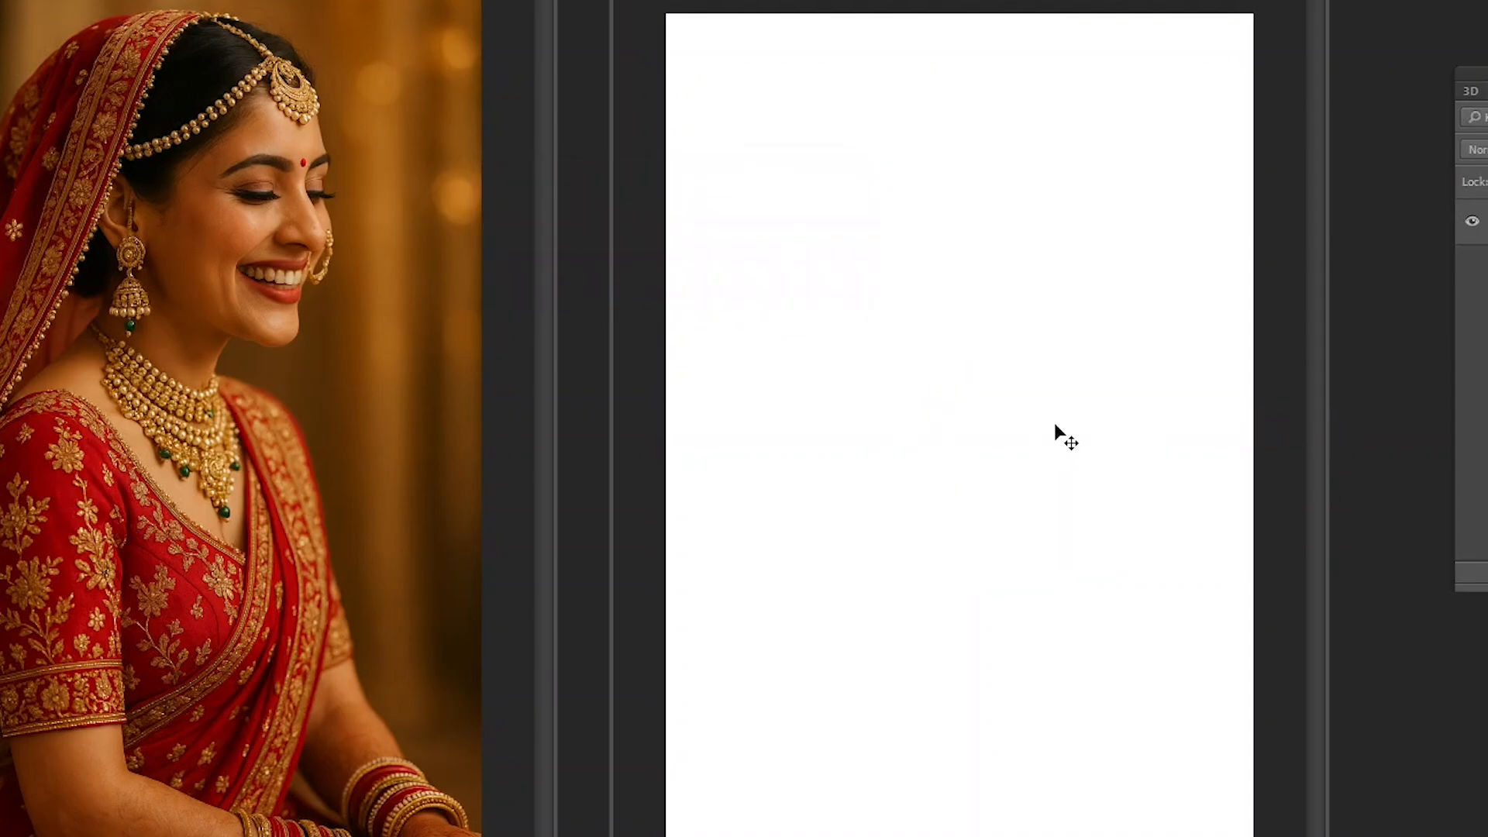
- Select the entire bride photo, paste it onto the blank page, and switch to full screen mode
key(ctrl+a)
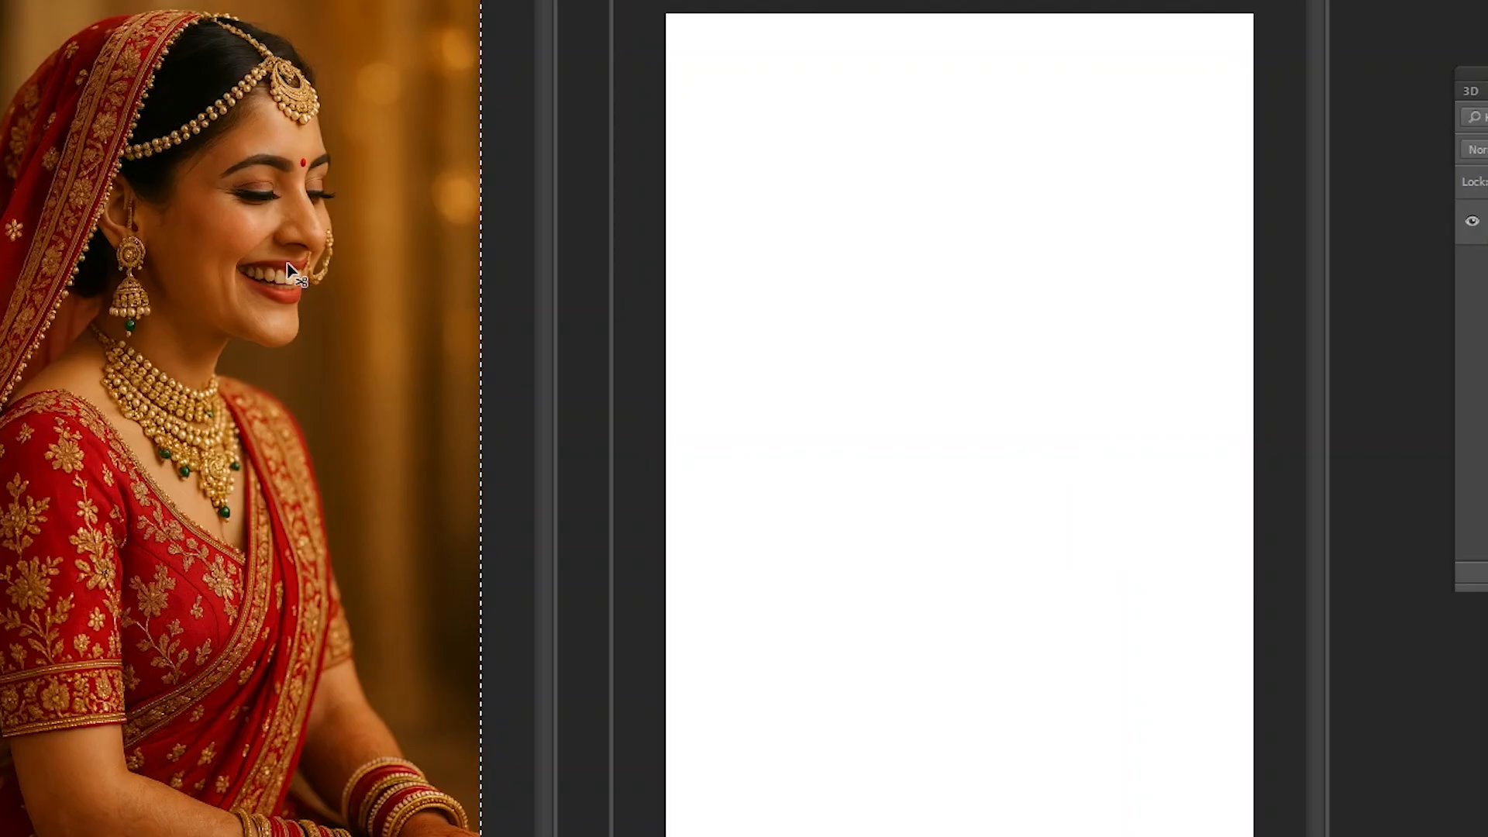
click(1014, 335)
key(ctrl+v)
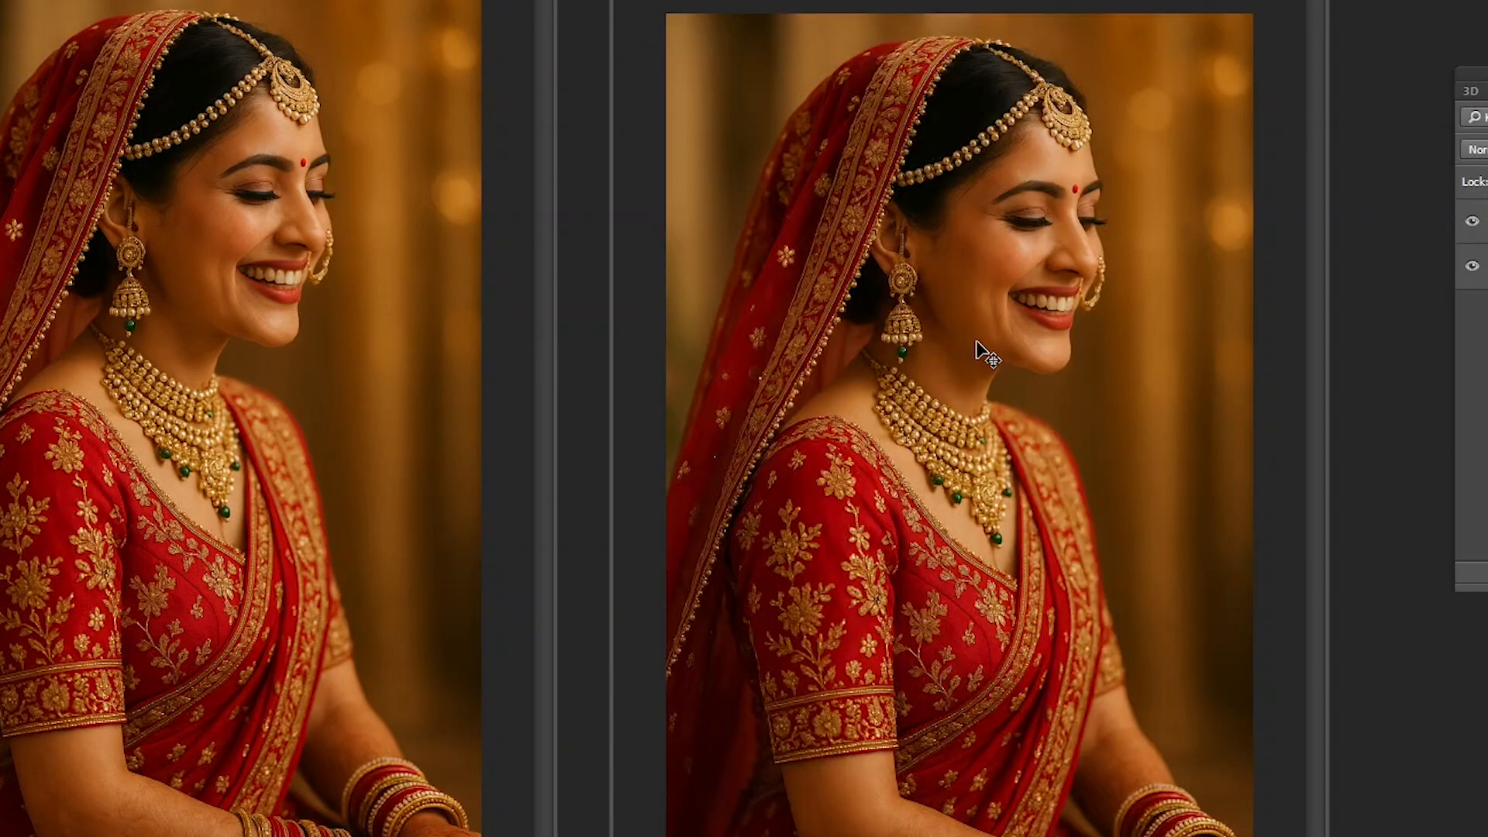
key(f)
- Try scaling the pasted photo inward from its upper-right corner with Free Transform, and cancel the transform
key(ctrl+t)
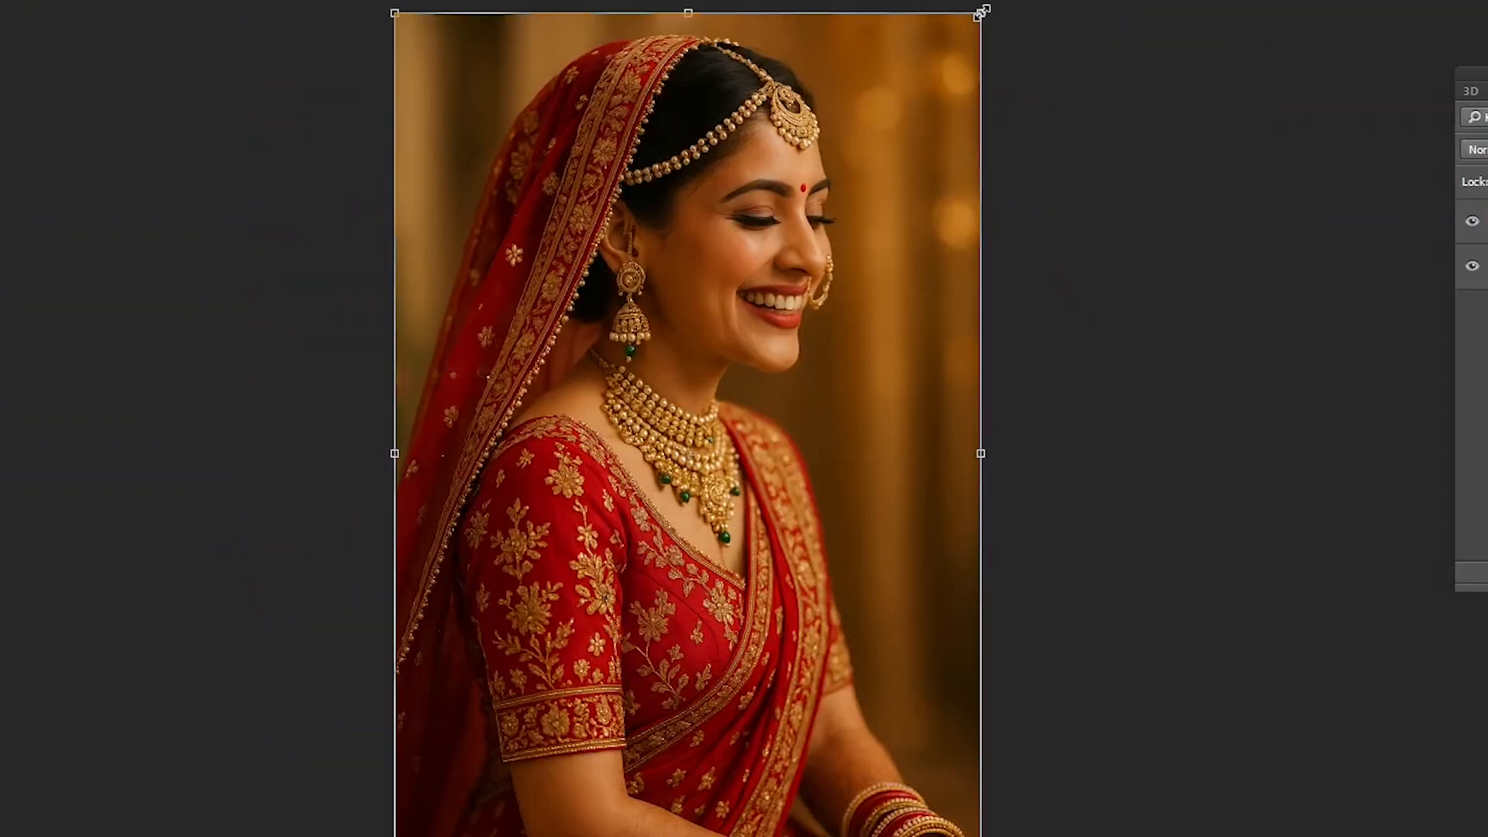
drag(979, 10, 948, 95)
key(ctrl+z)
drag(981, 13, 924, 94)
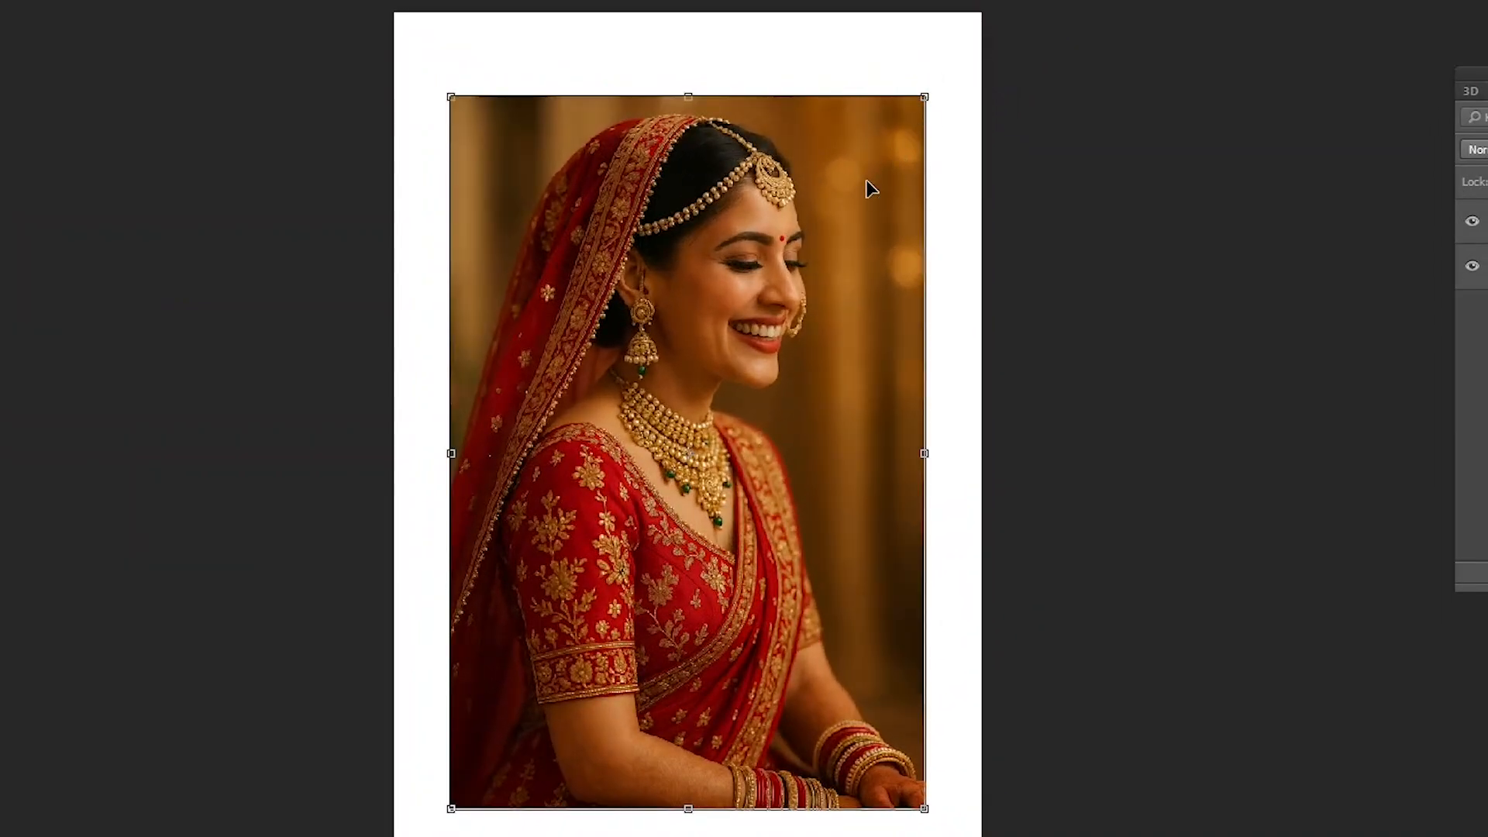
key(Escape)
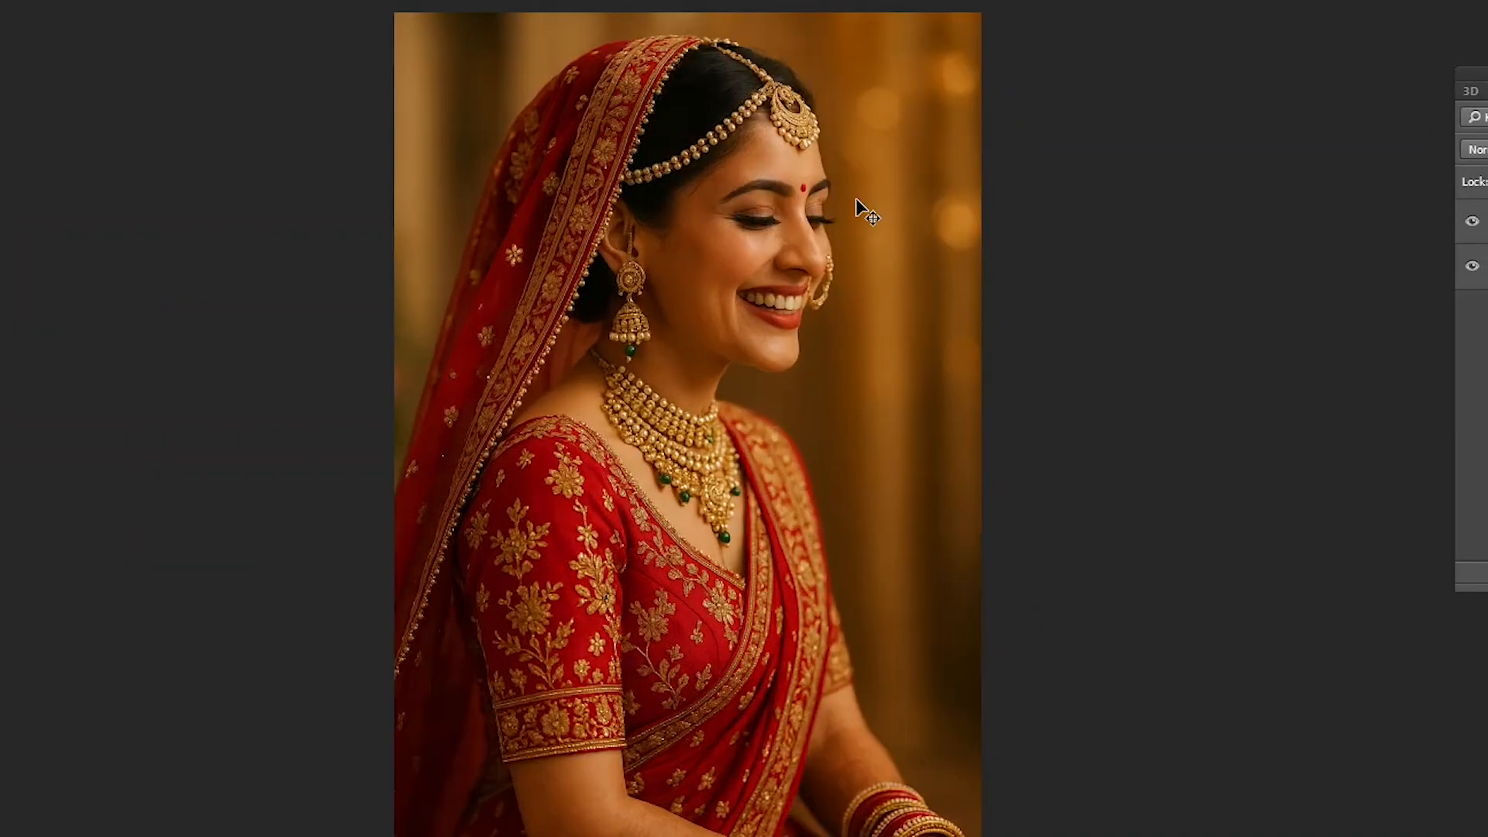
- Try resizing the pasted photo from its corner, side and top handles with Free Transform, and cancel
right_click(817, 142)
mouse_move(819, 143)
mouse_down()
mouse_move(884, 176)
mouse_move(828, 159)
mouse_up()
key(ctrl+t)
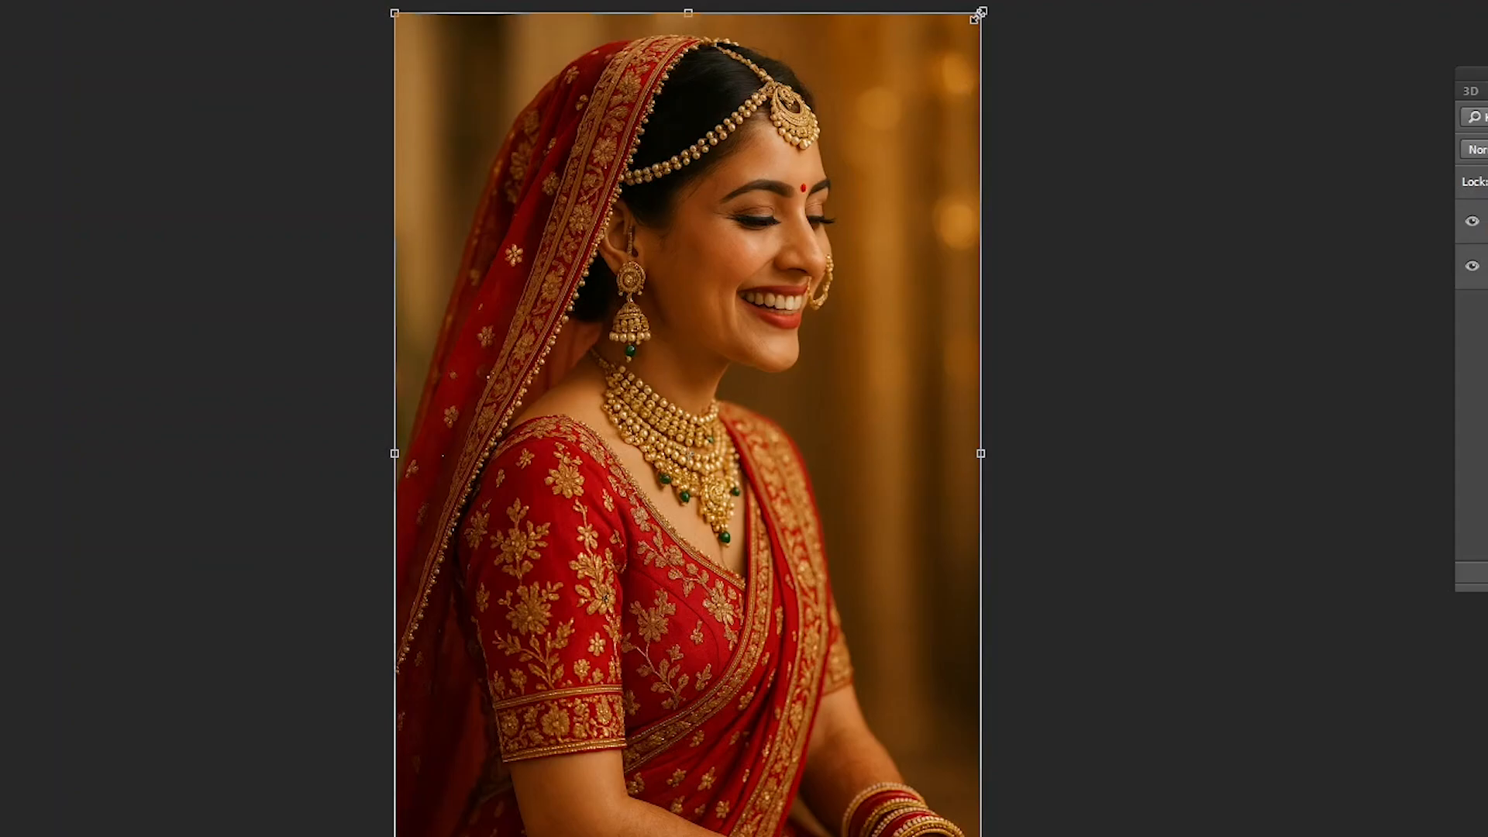
drag(981, 13, 831, 142)
key(ctrl+z)
drag(981, 452, 930, 449)
drag(665, 13, 662, 232)
drag(934, 559, 807, 562)
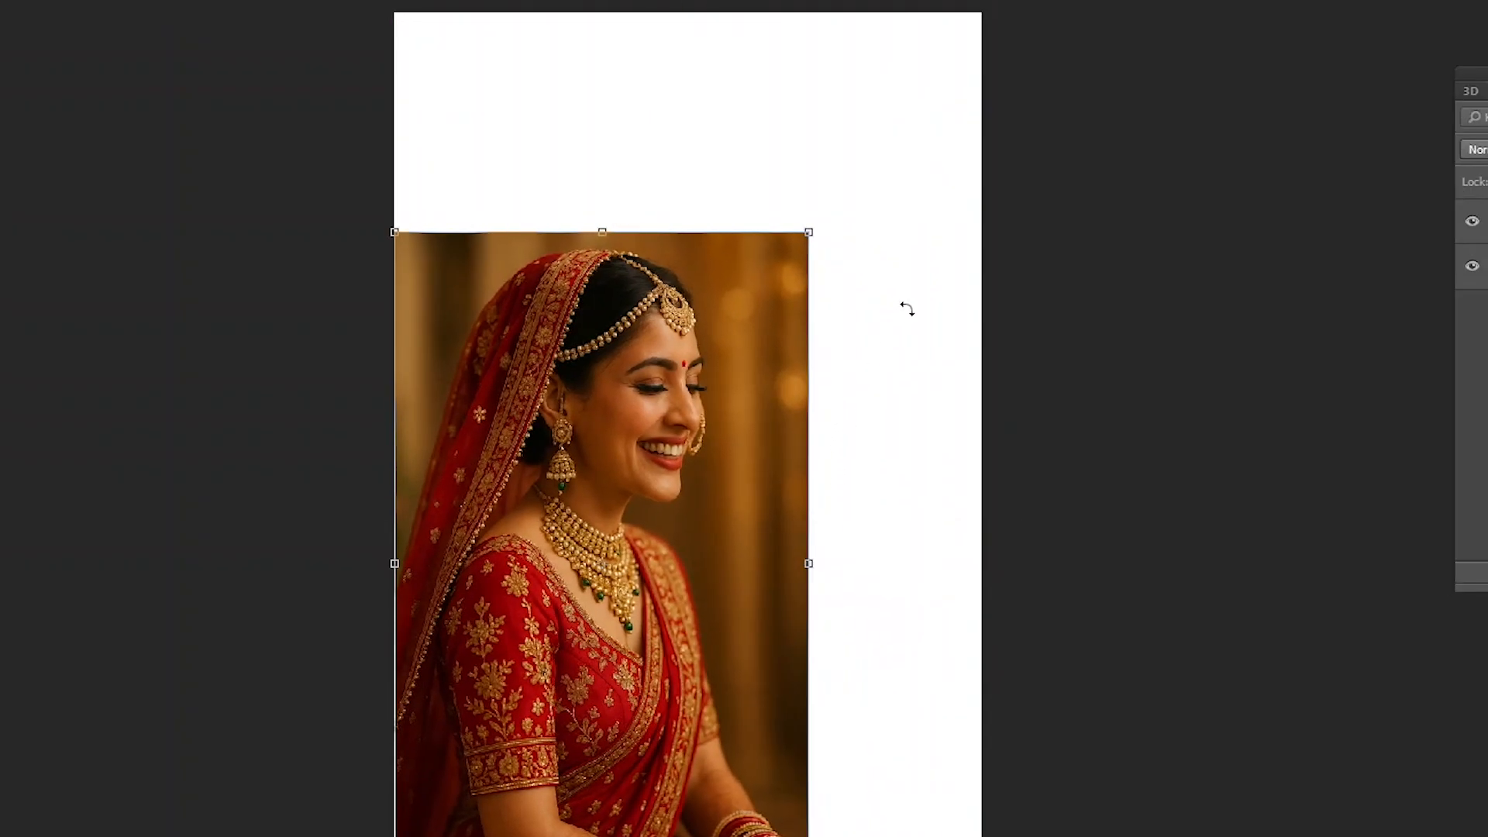
key(ctrl+z)
drag(671, 233, 671, 183)
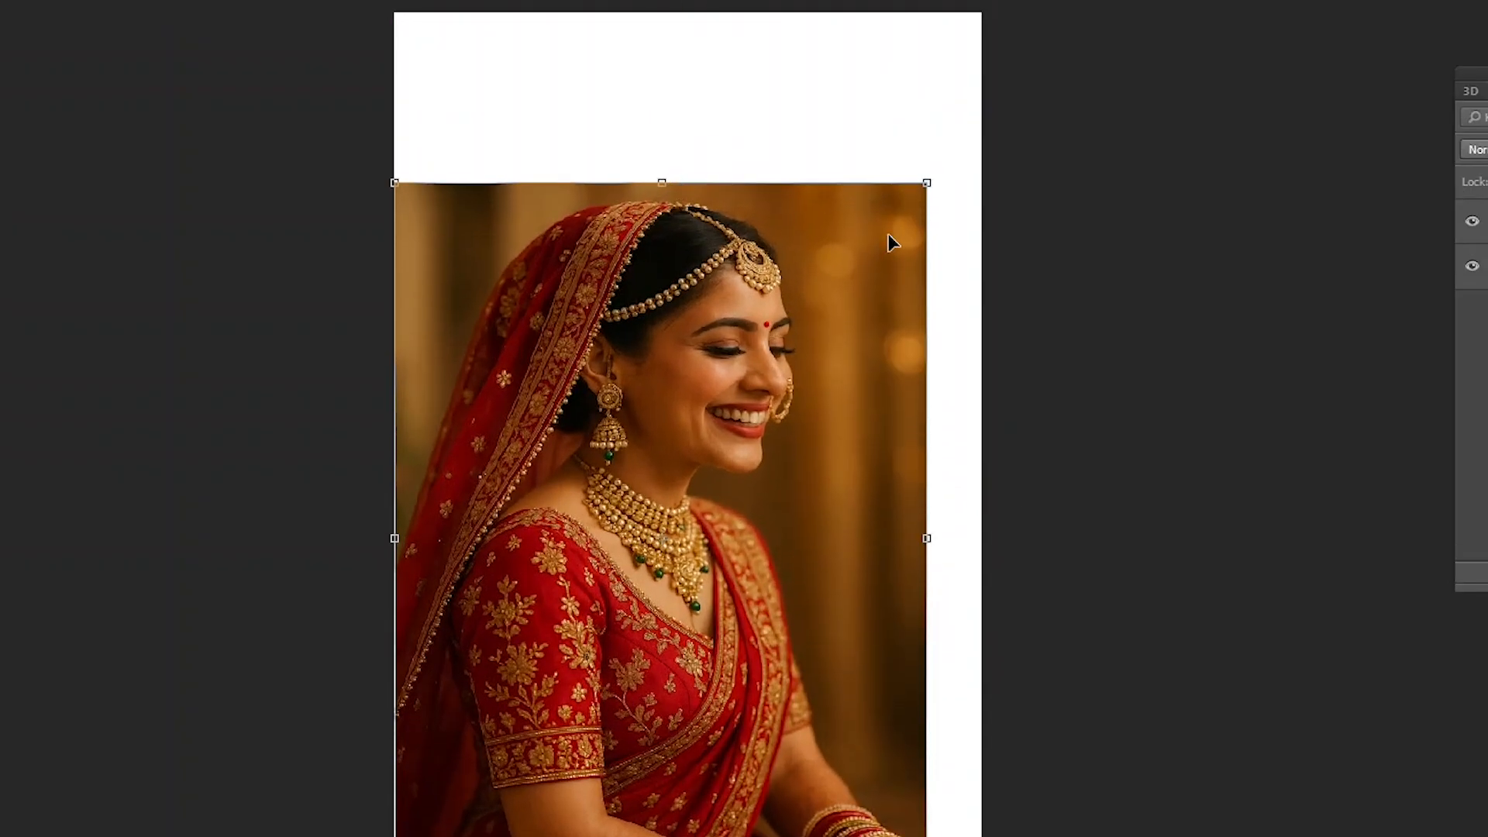
key(Escape)
- Scale the pasted photo proportionally to about half the page width, place it near the page's upper-left, and apply the transform
key(ctrl+t)
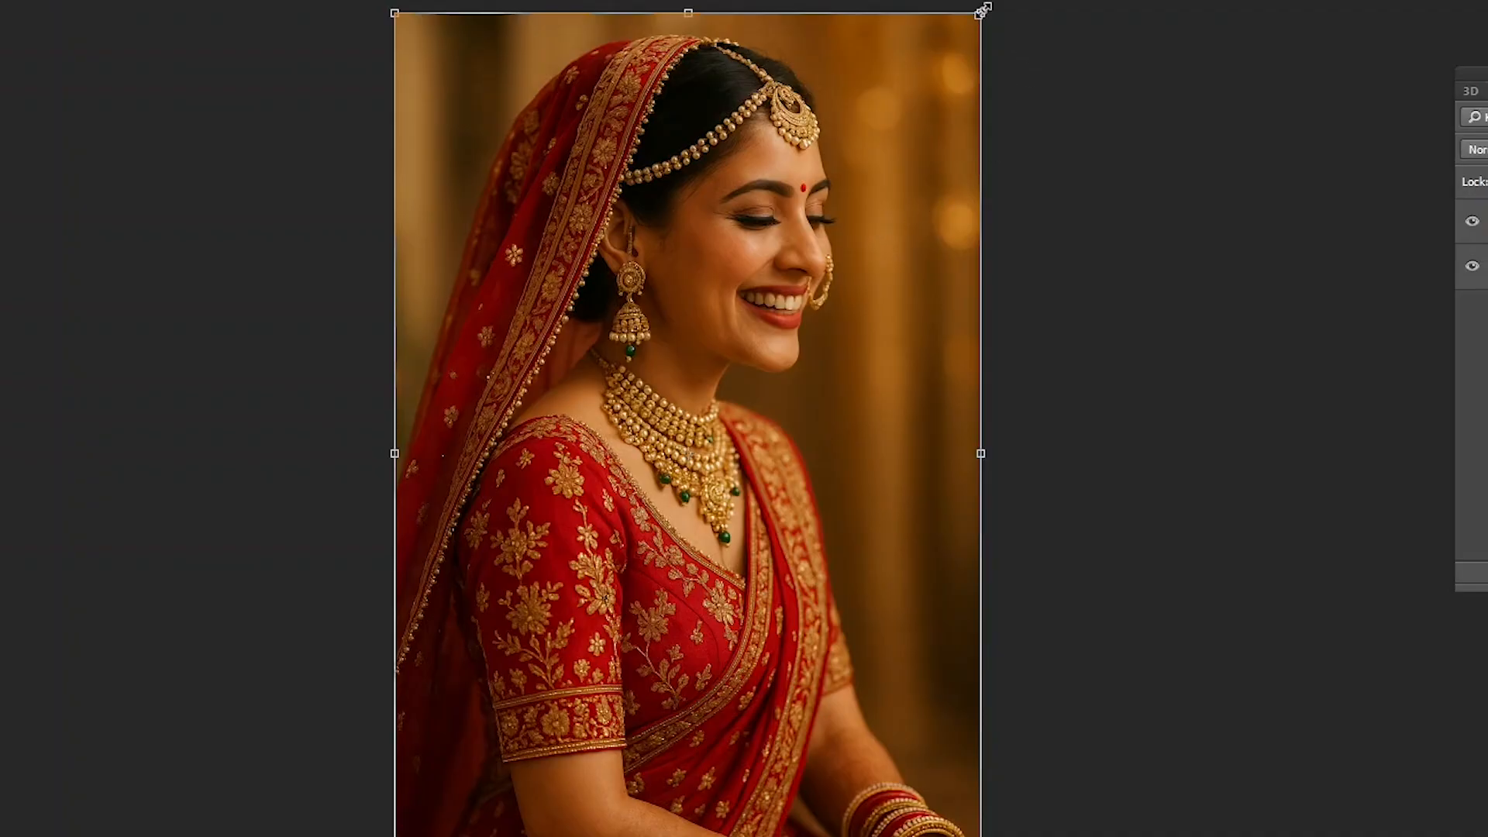
drag(983, 9, 880, 139)
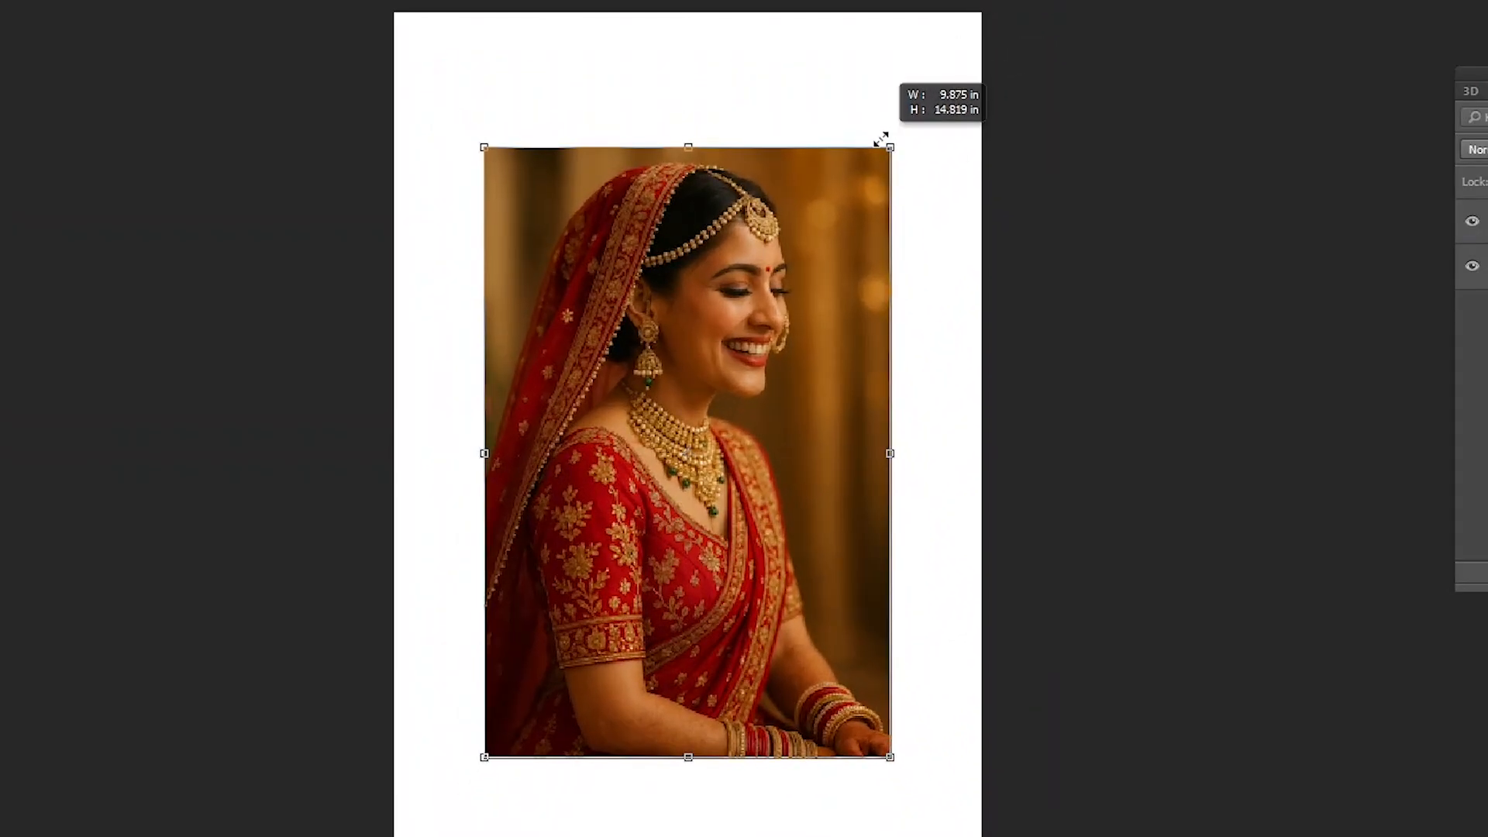
key(ctrl+z)
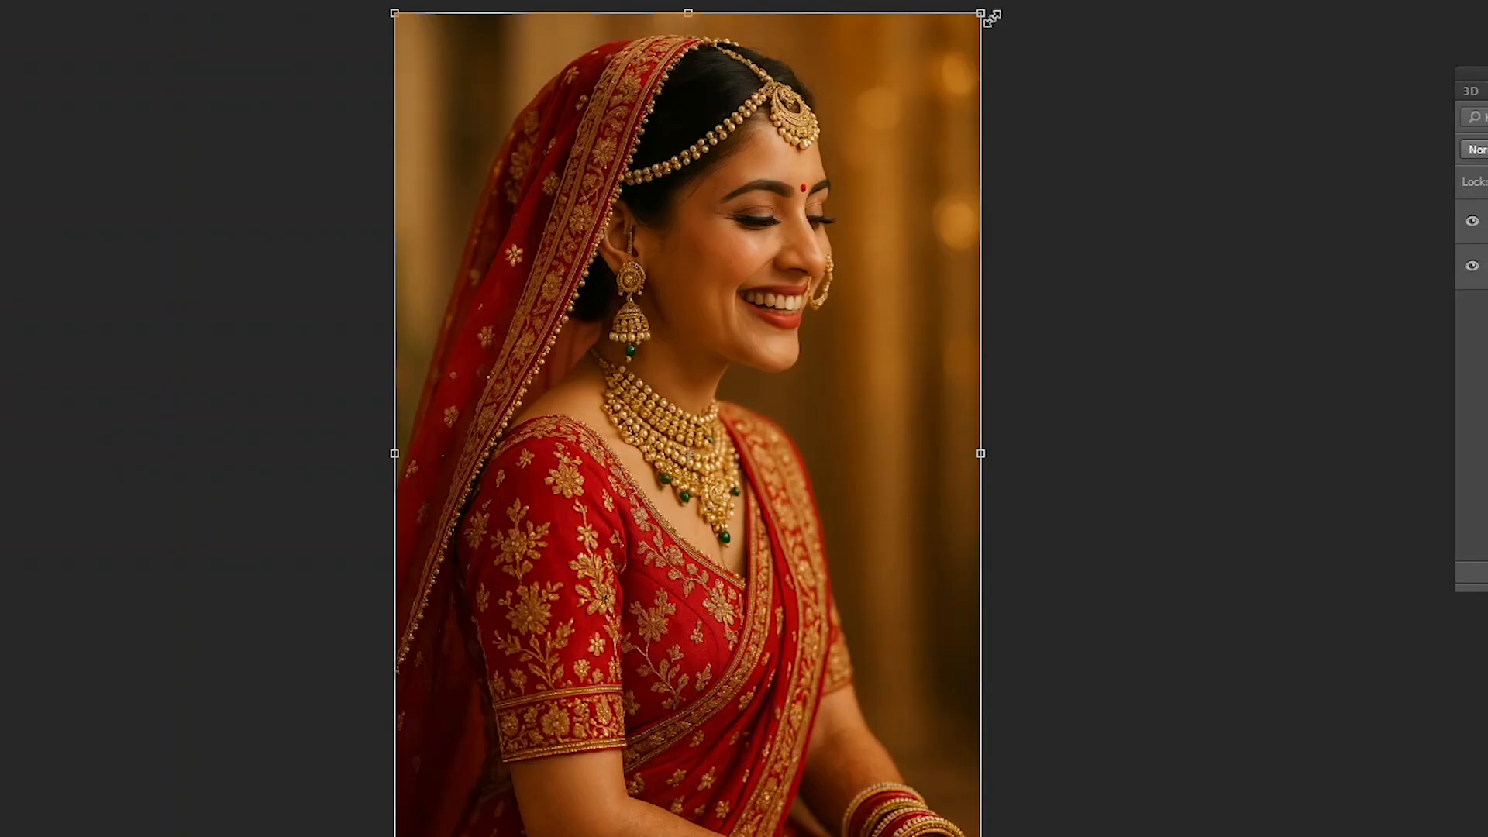
drag(980, 13, 668, 461)
drag(605, 569, 617, 231)
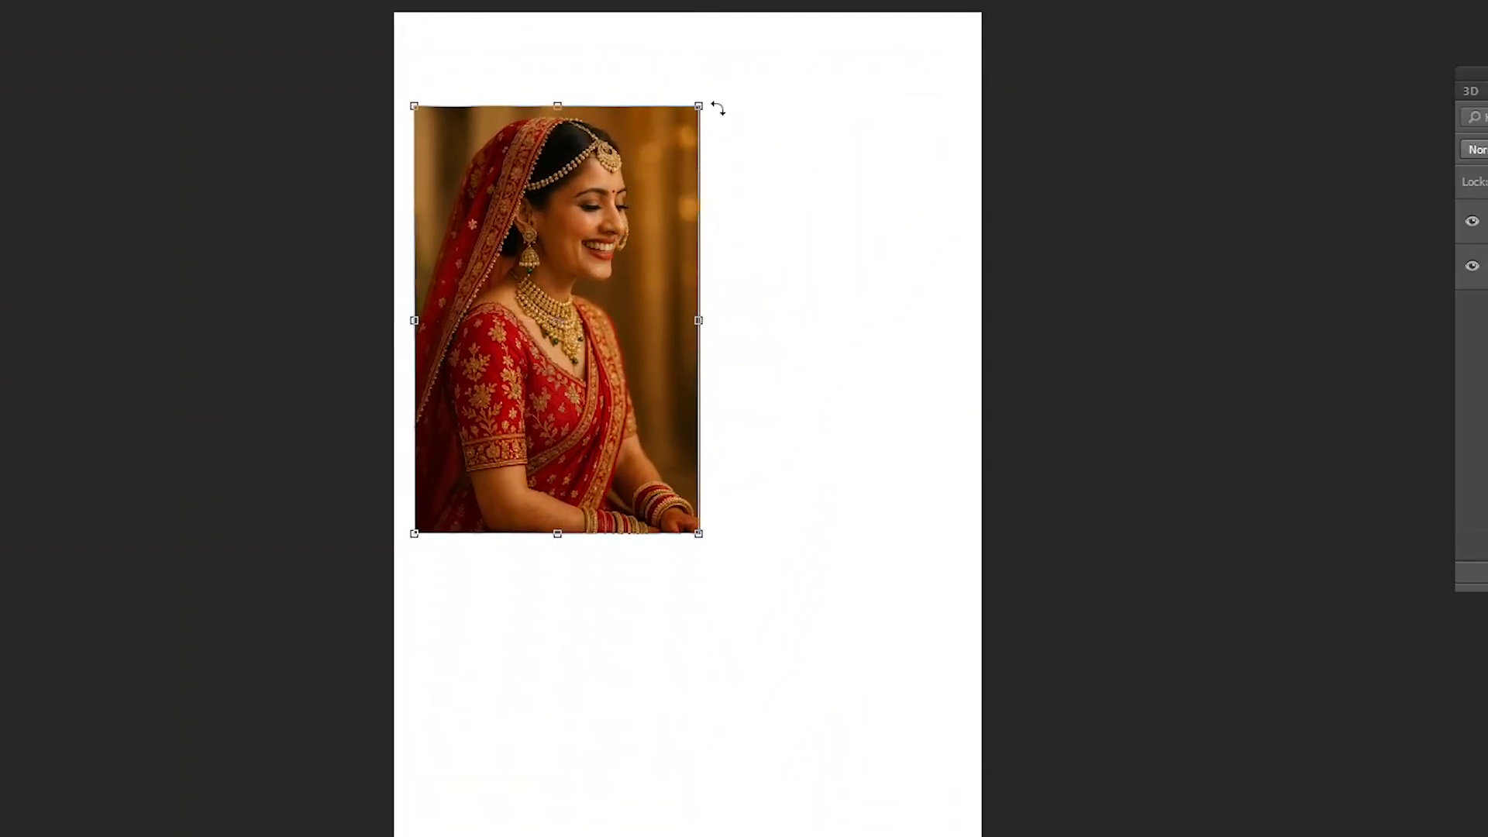
key(Return)
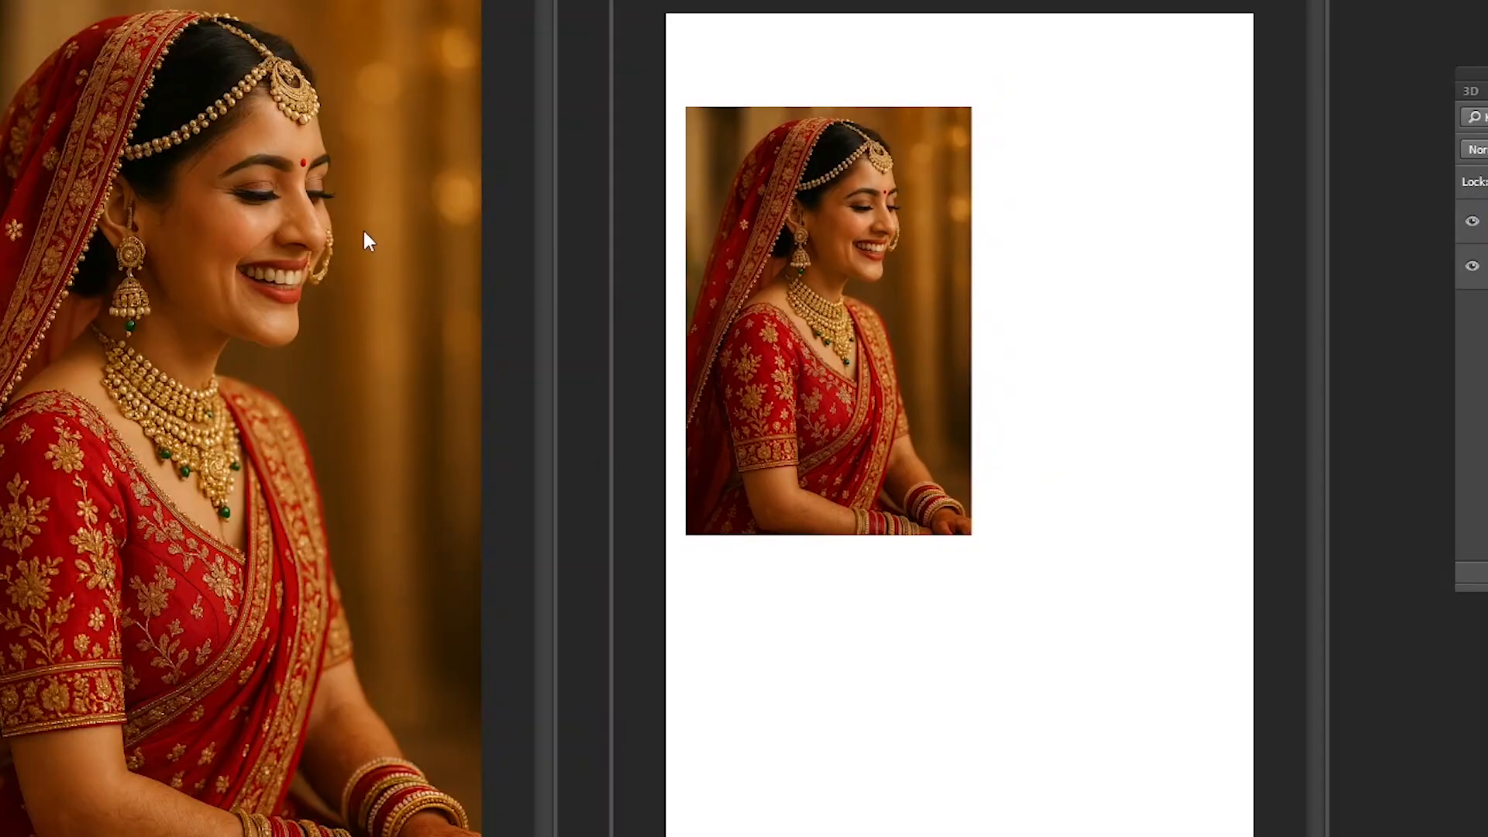
- Paste a second copy of the bride photo onto the page with the scaled photo
click(900, 303)
key(ctrl+v)
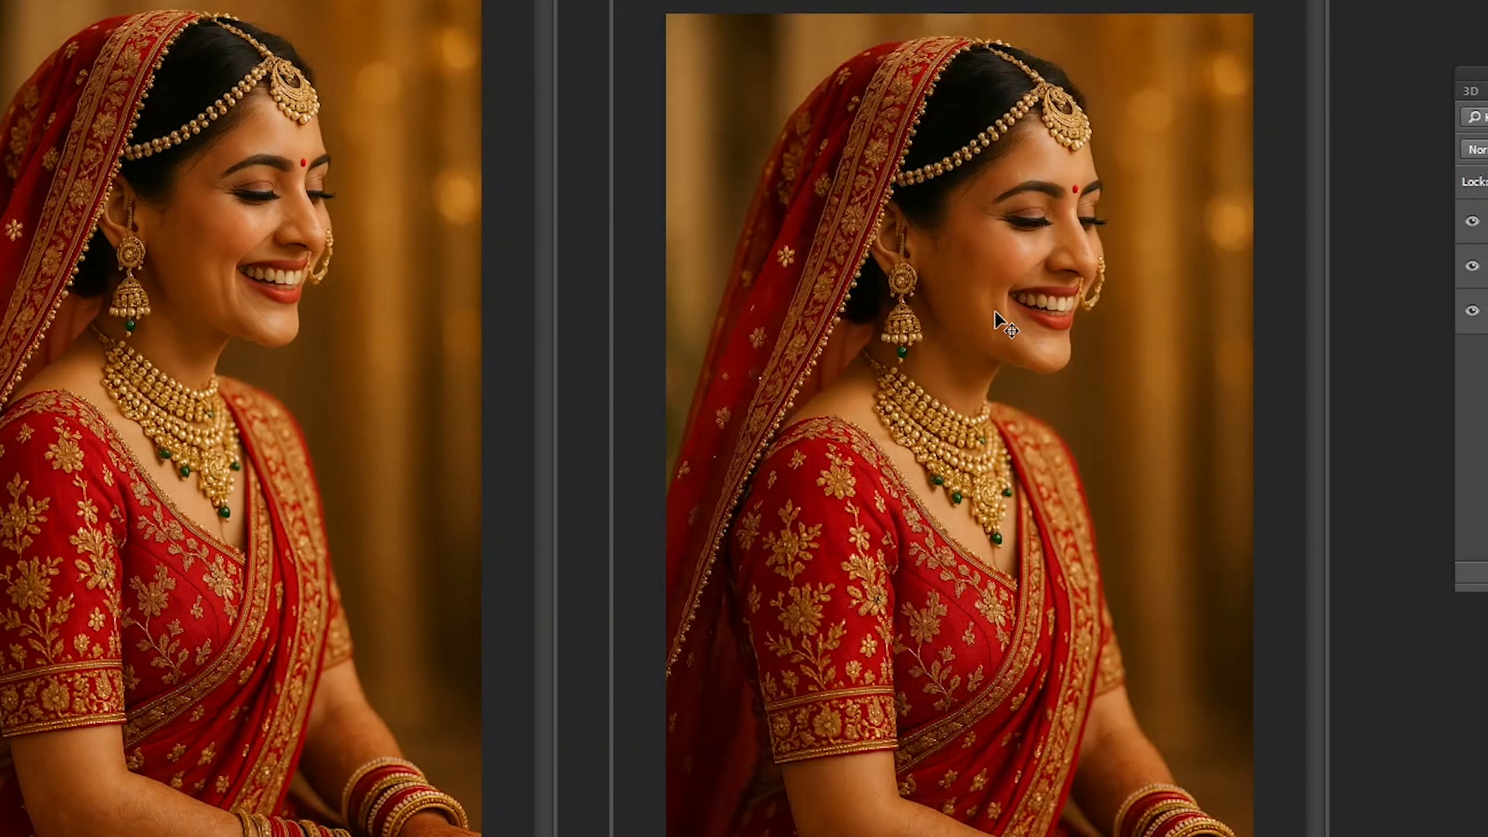
drag(910, 224, 1214, 405)
key(ctrl+z)
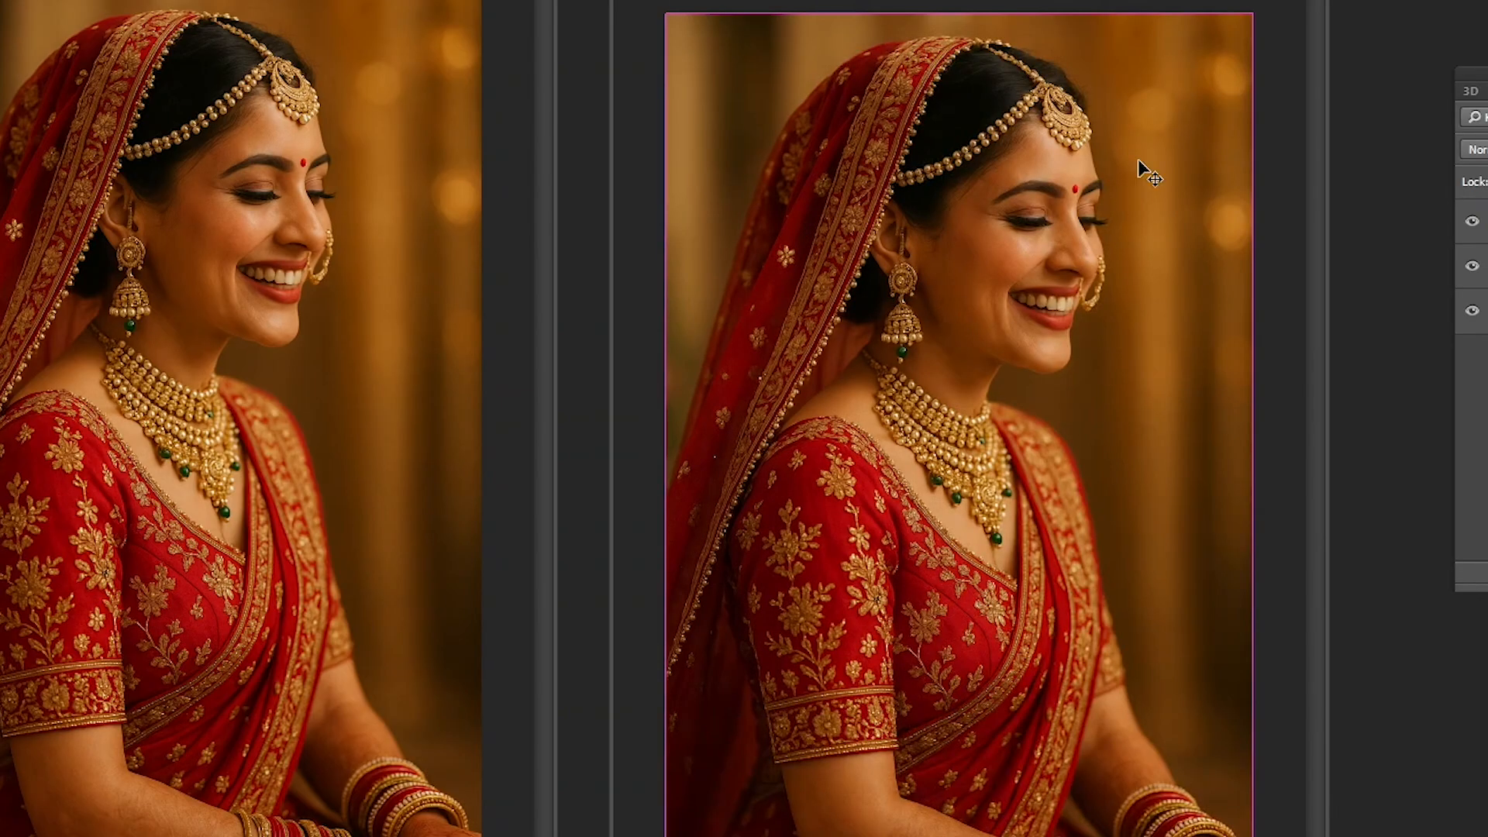
key(ctrl+t)
drag(1254, 16, 1176, 140)
key(Escape)
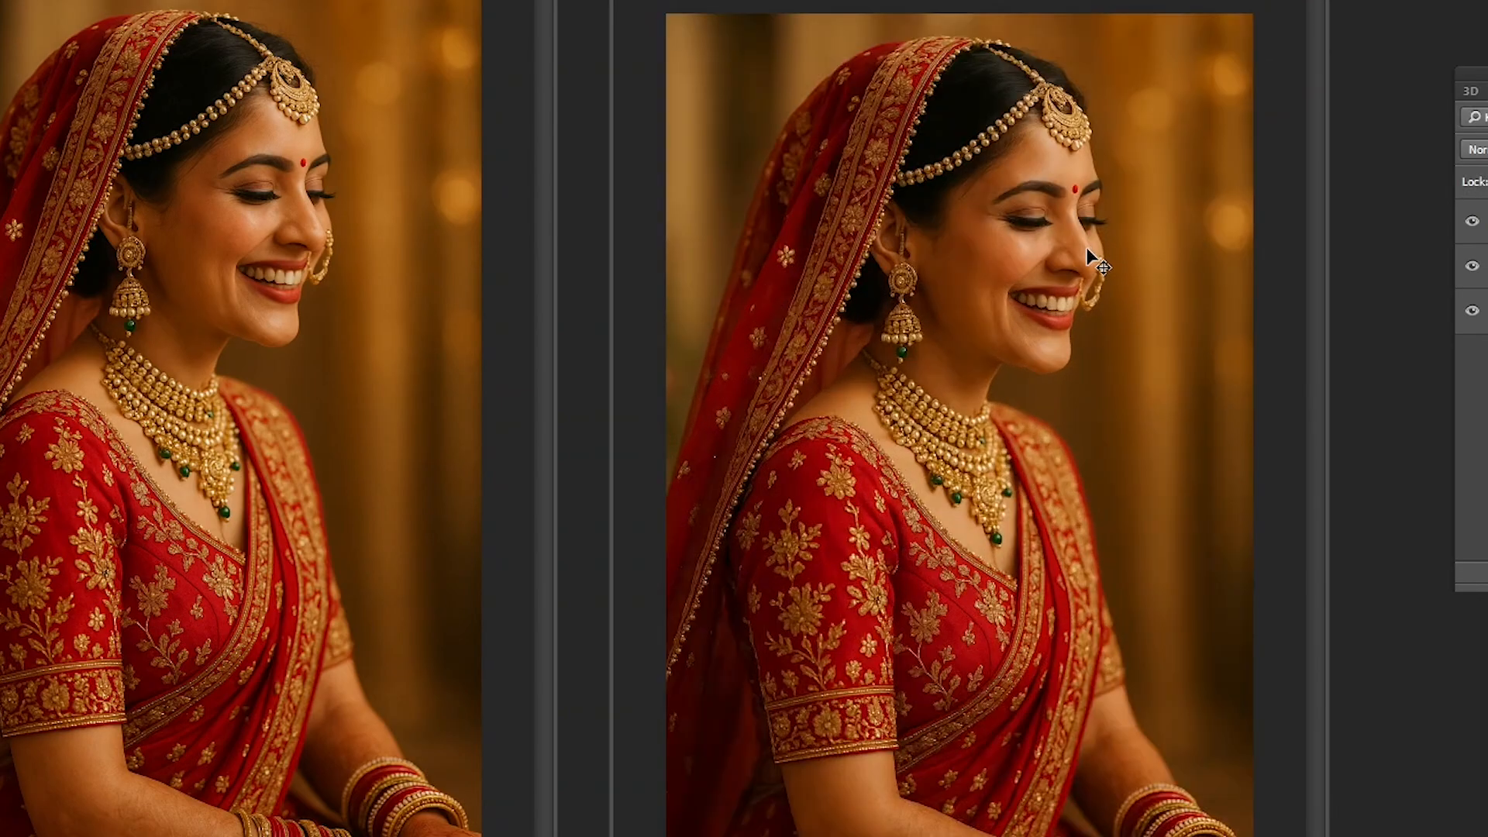
- Repeat the last transform on the second photo and move it right, beside the first photo
key(ctrl+shift+t)
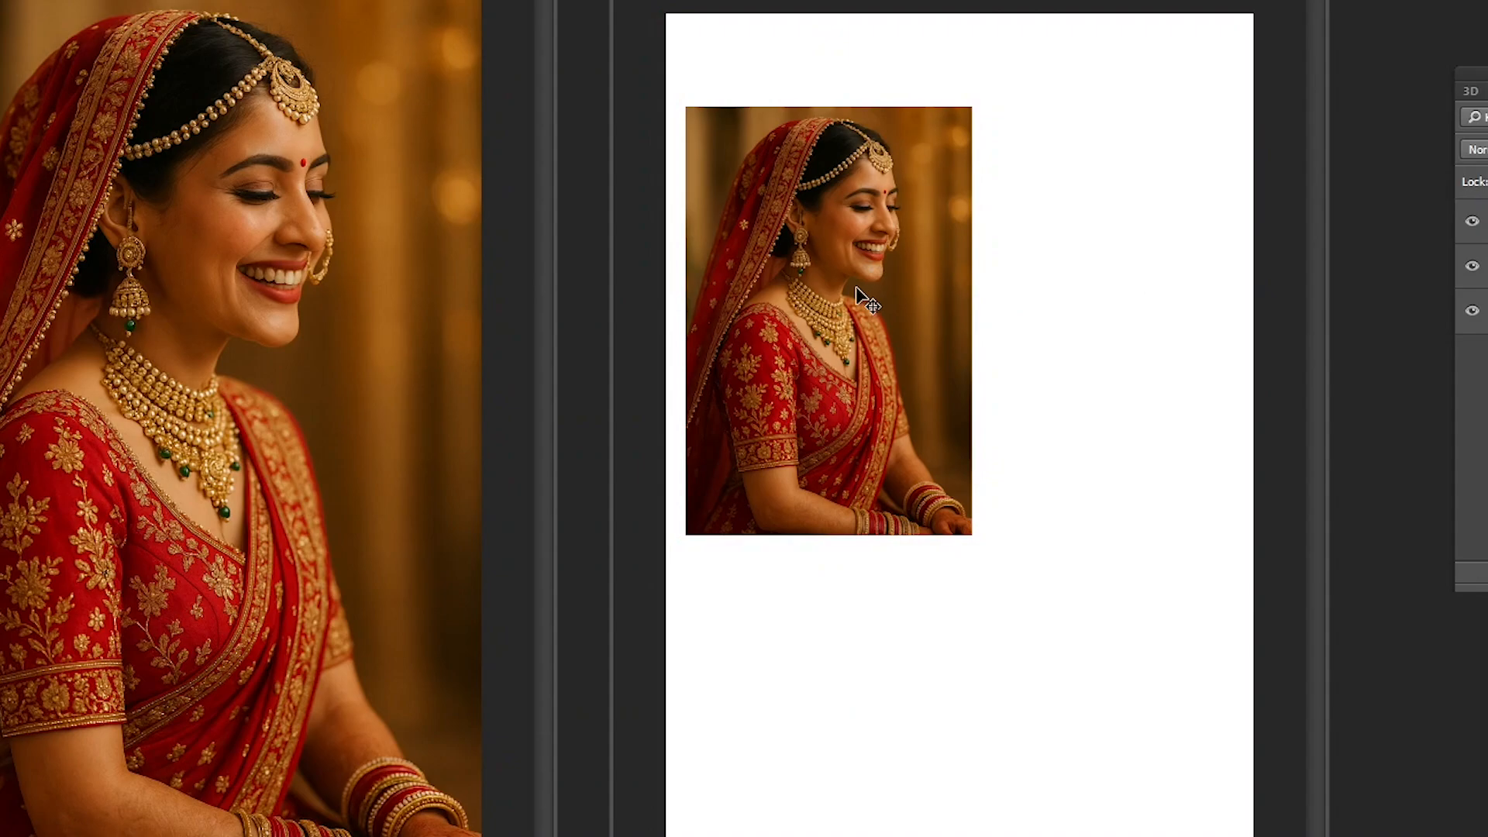
drag(857, 293, 1132, 294)
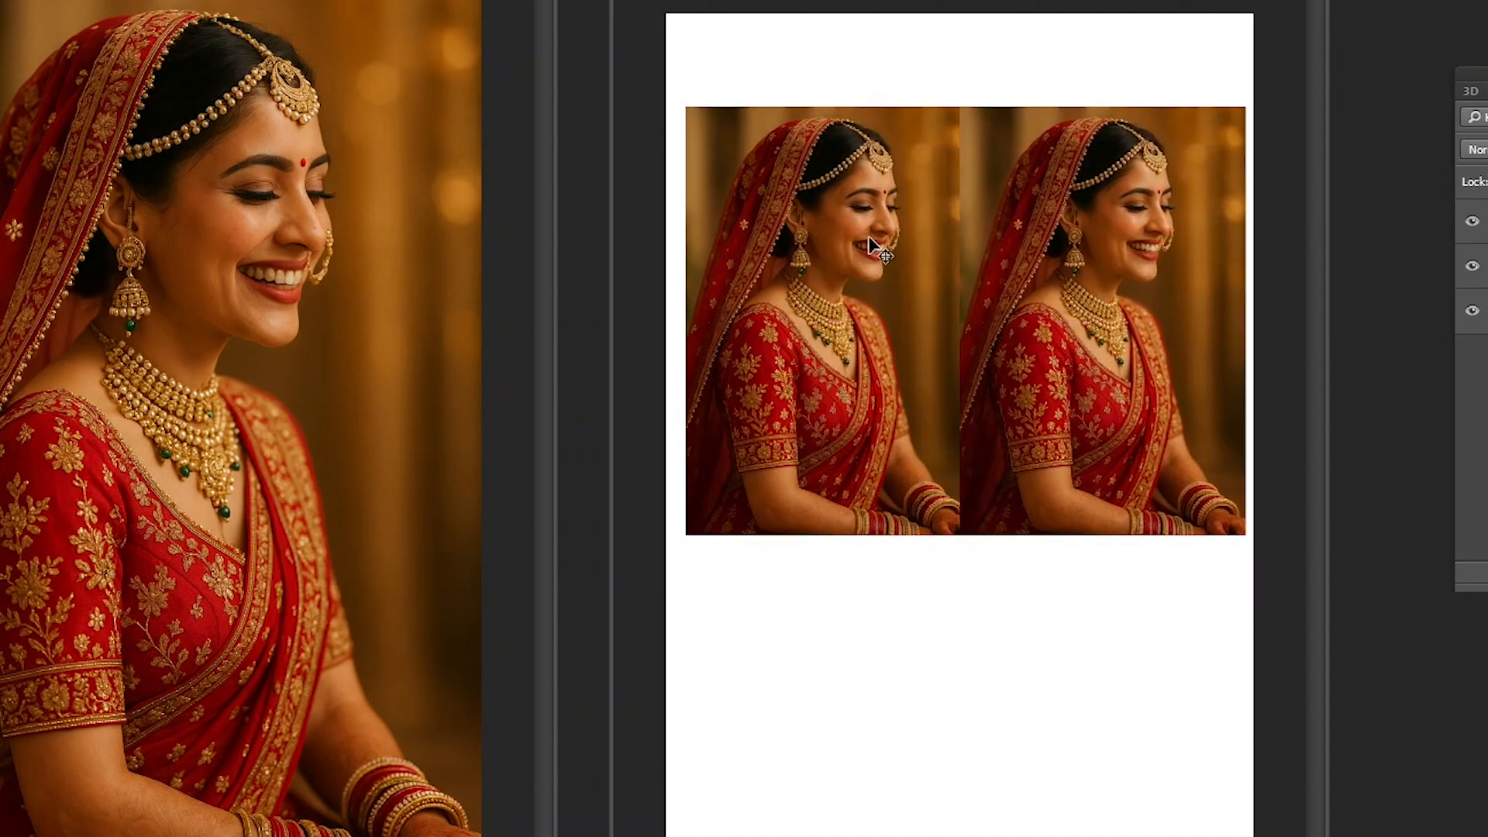
- Move the left photo against the page's left edge and the right photo against its right edge, leaving a narrow gap between them
right_click(865, 225)
click(888, 242)
drag(887, 243, 896, 221)
right_click(1112, 213)
click(1129, 230)
right_click(877, 204)
click(905, 220)
right_click(1096, 220)
click(1099, 236)
drag(1099, 235, 1105, 236)
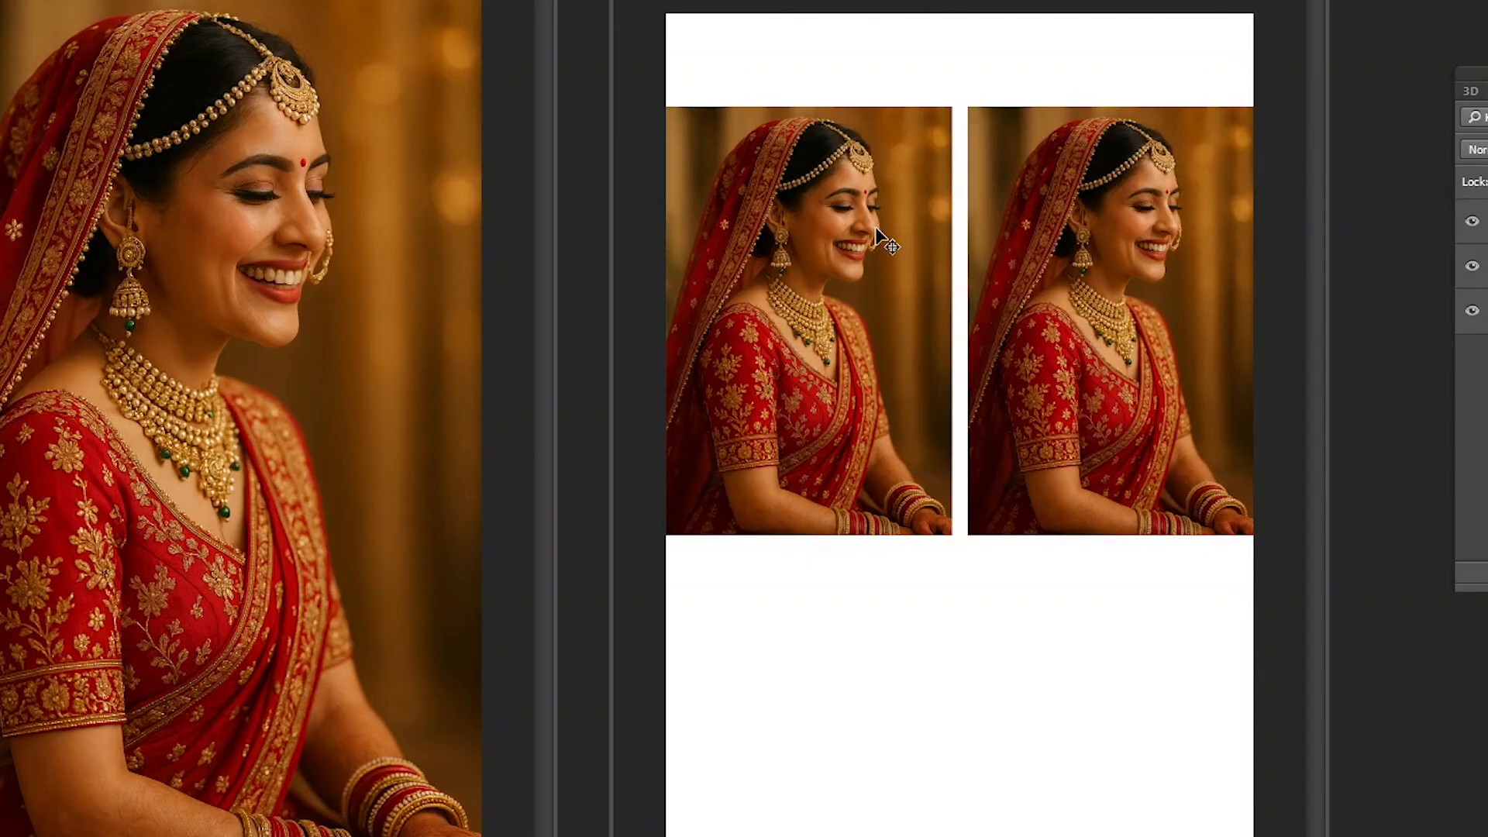
- Scale the left photo down proportionally about its centre to about a third of the page width and apply the transform
right_click(835, 226)
click(956, 234)
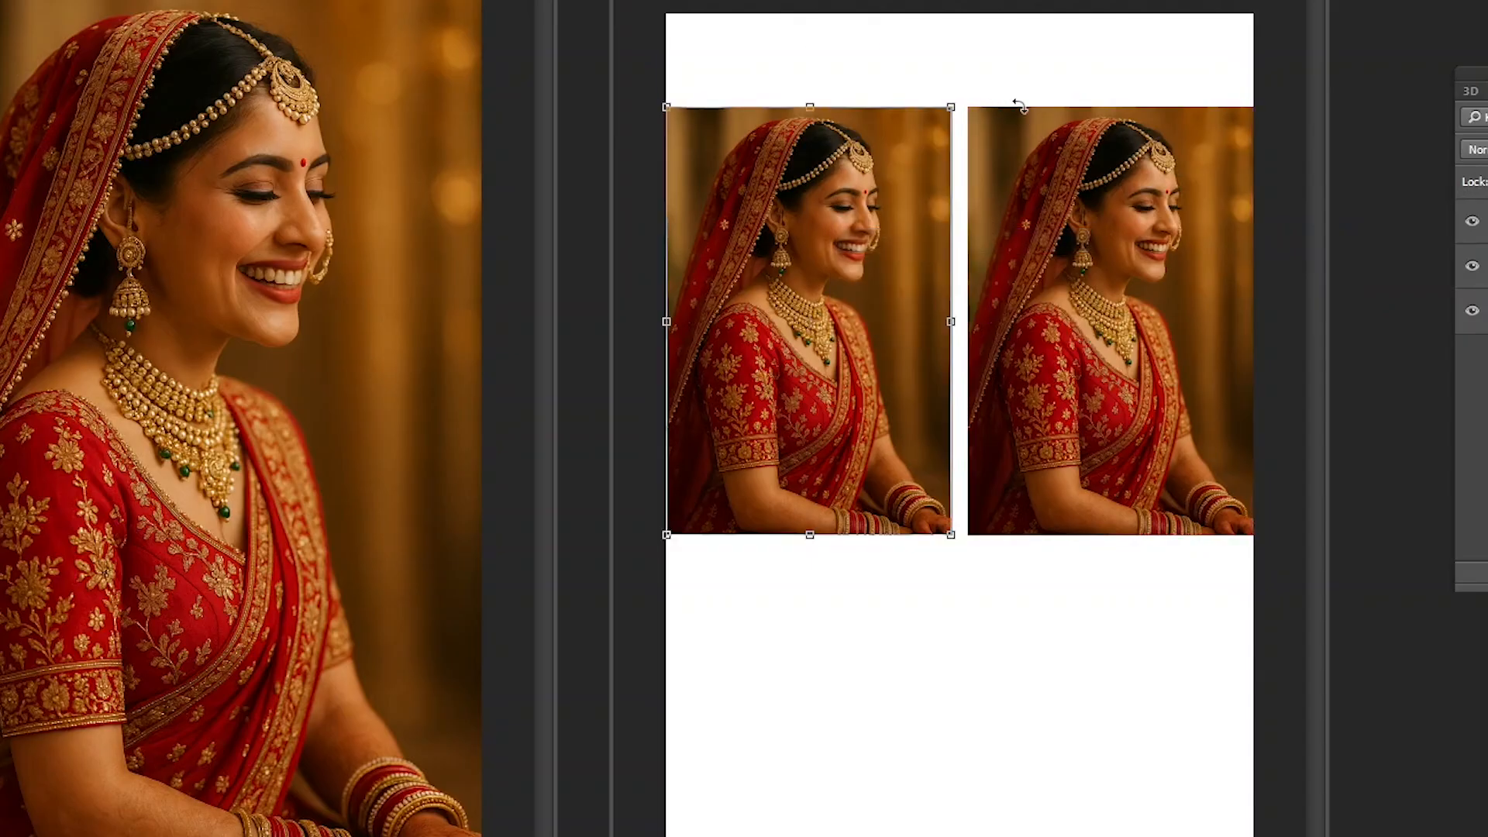
drag(951, 107, 927, 183)
key(Return)
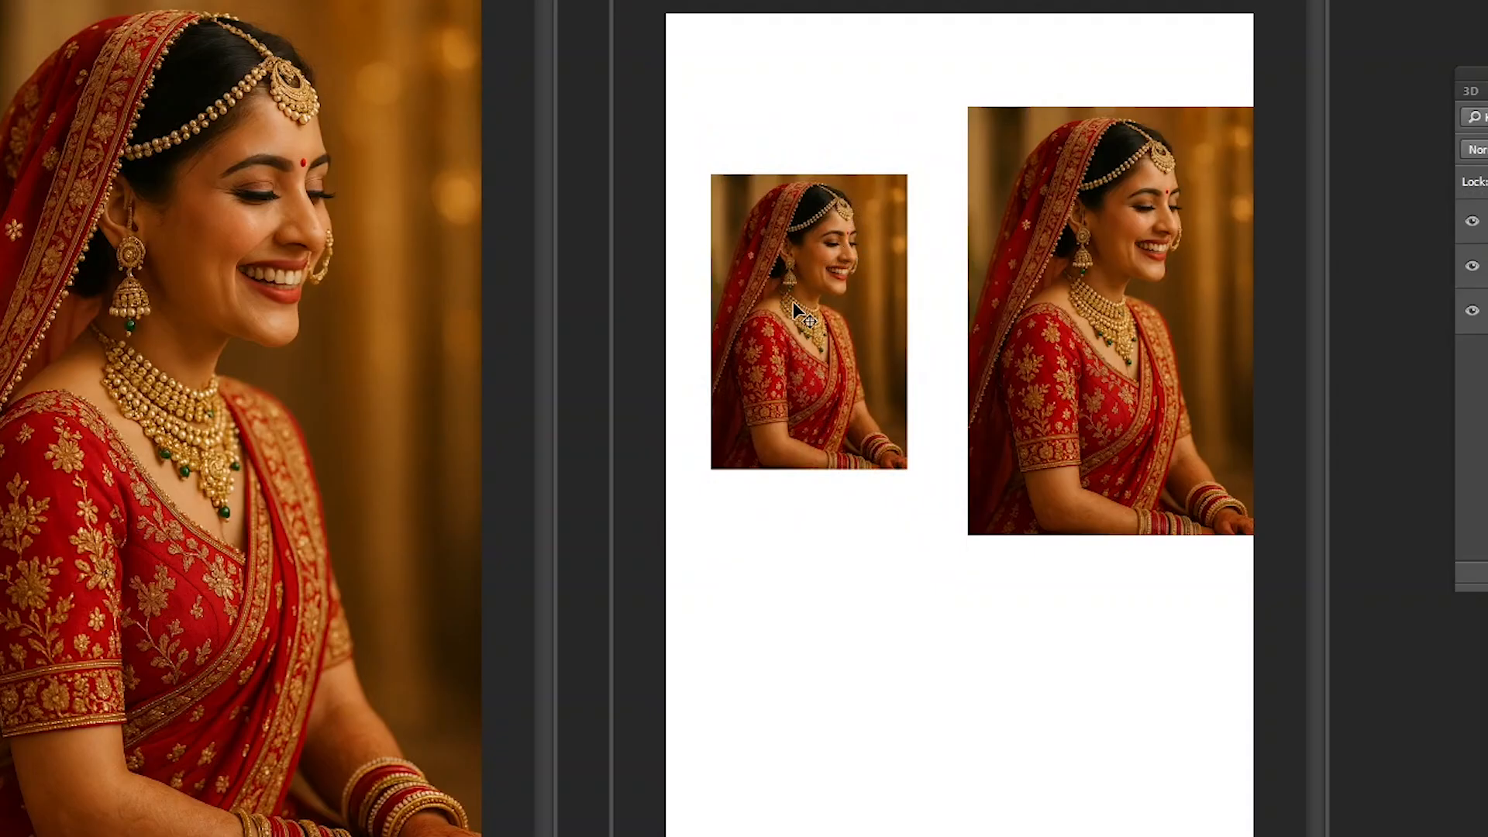
drag(808, 277, 836, 295)
key(ctrl+z)
- Repeat the last transform on the larger right photo and place it beside the small photo with a narrow gap
right_click(1035, 220)
click(1053, 234)
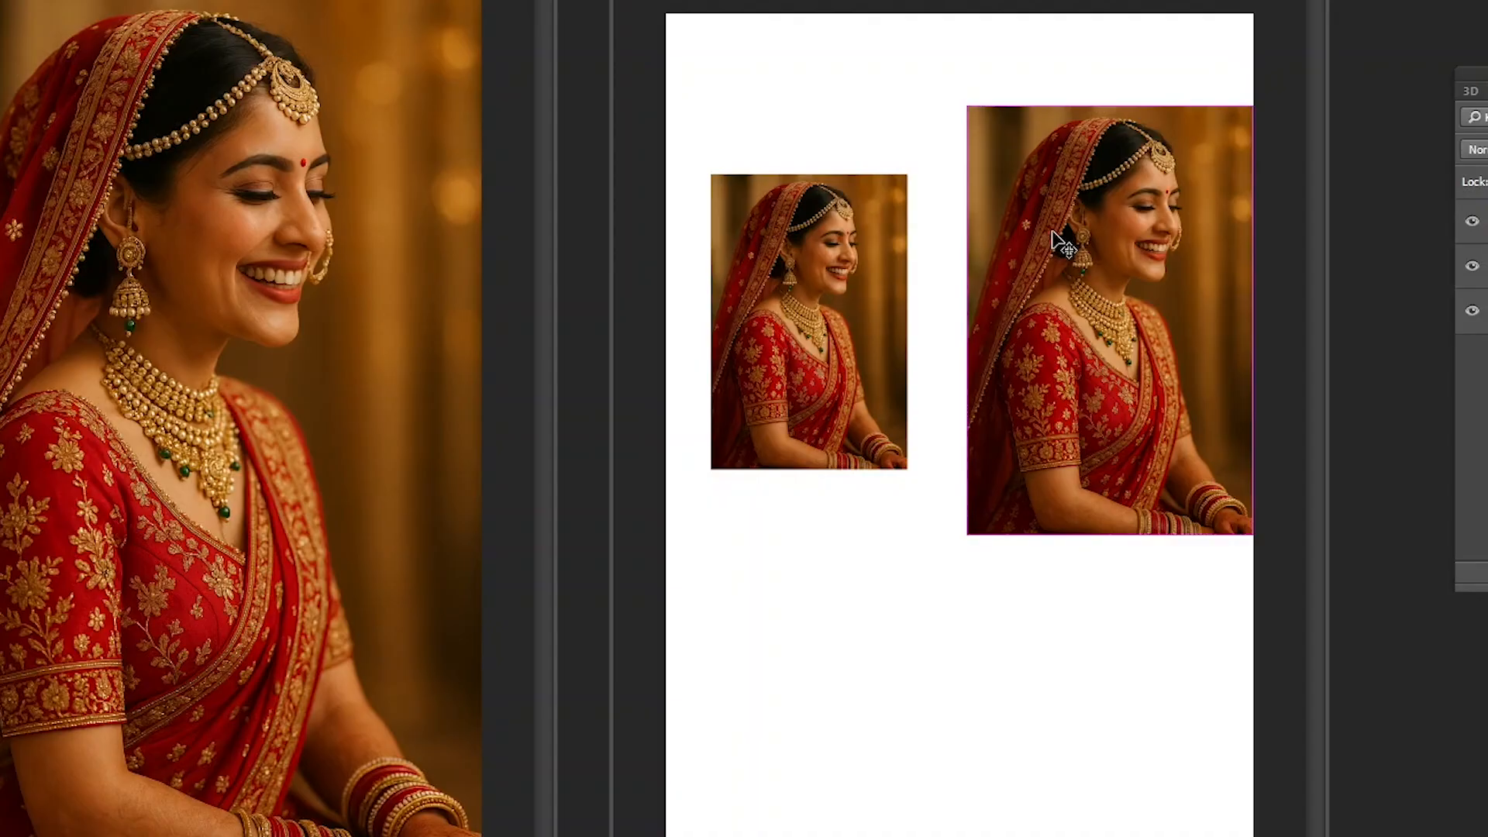
right_click(1073, 213)
click(1123, 222)
drag(1123, 222, 1064, 214)
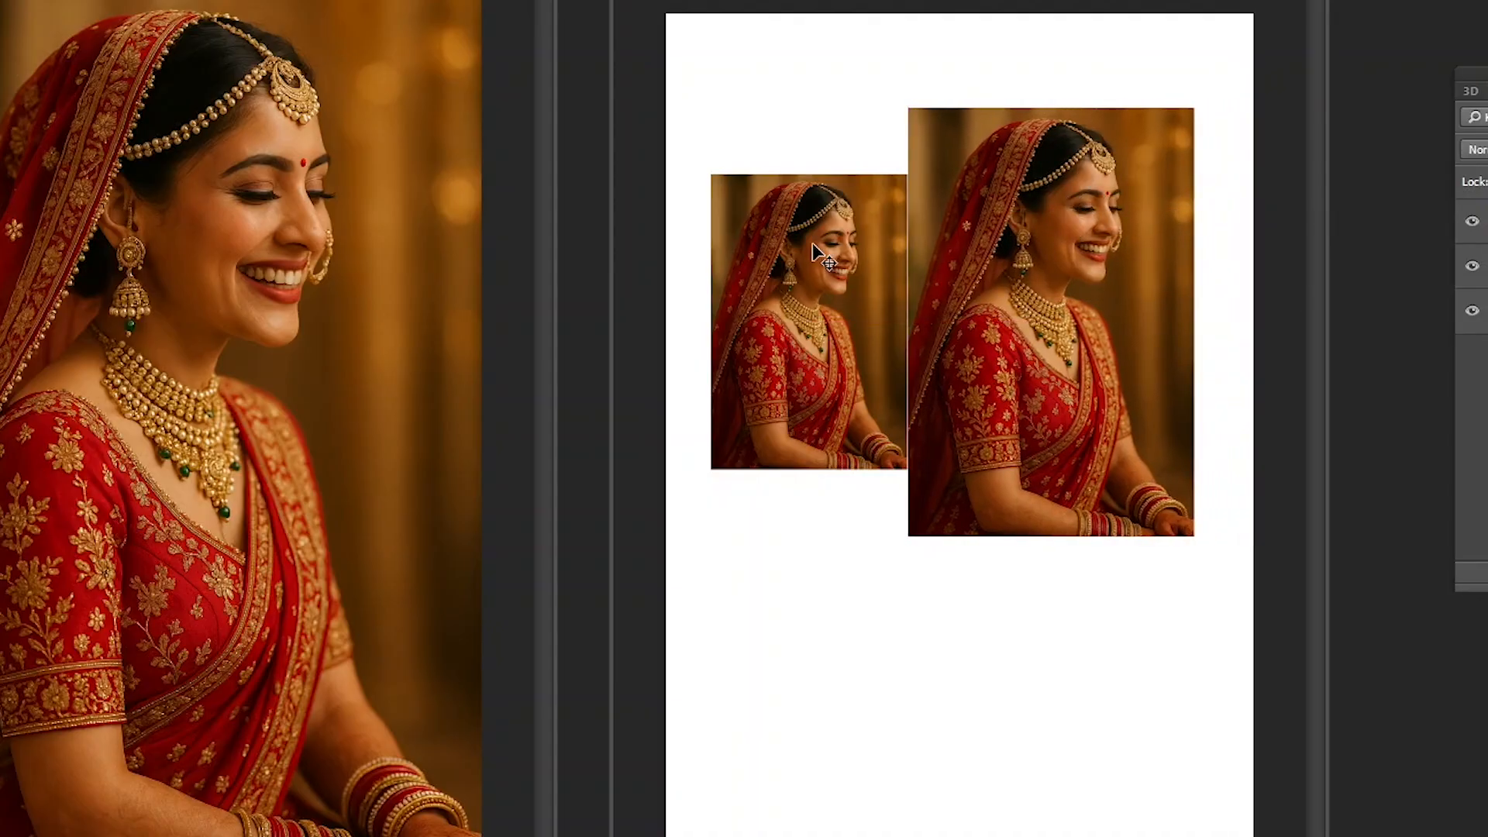
right_click(991, 230)
click(1017, 242)
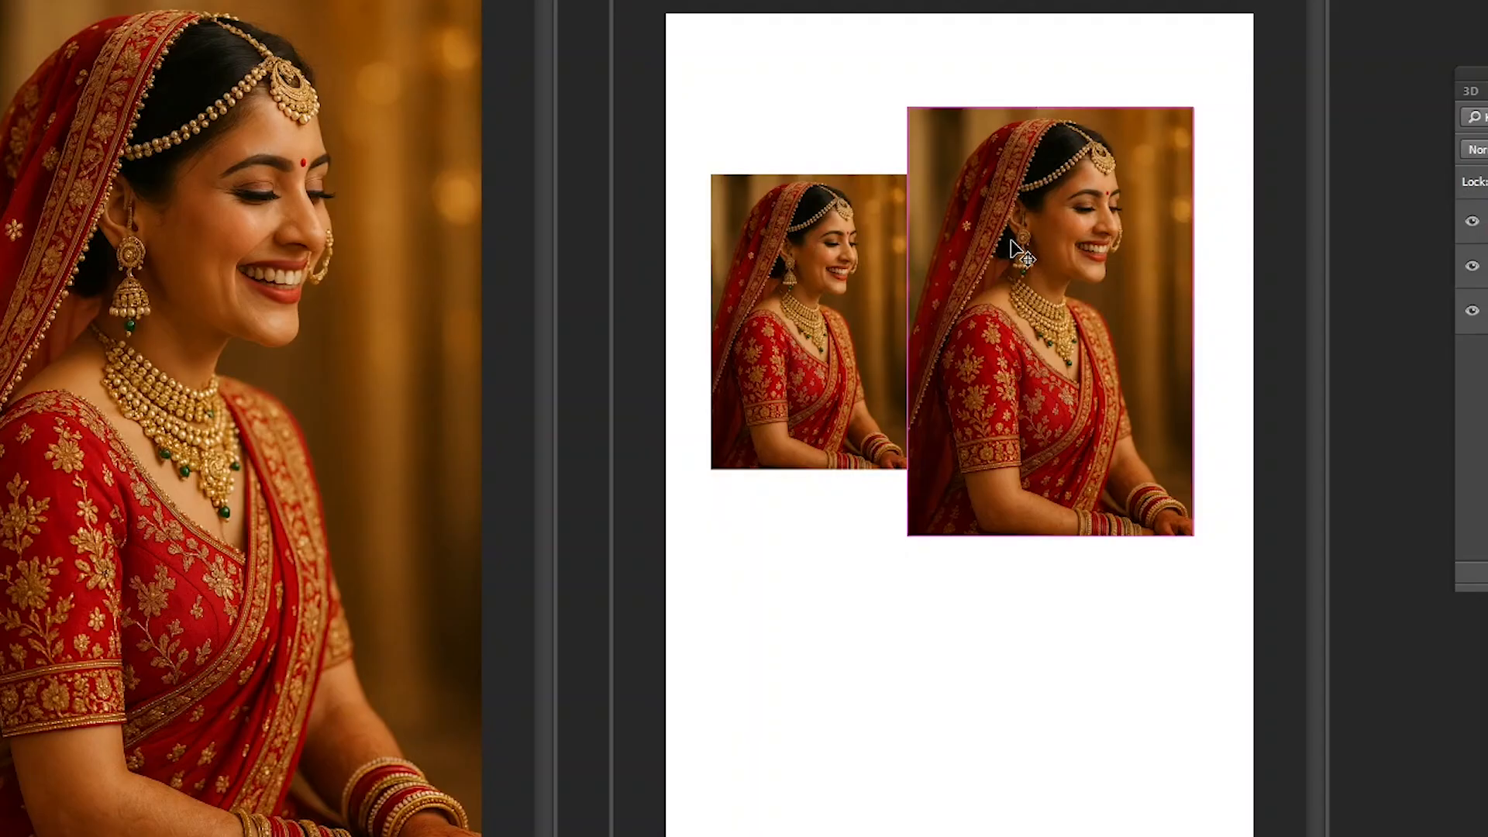
key(ctrl+shift+t)
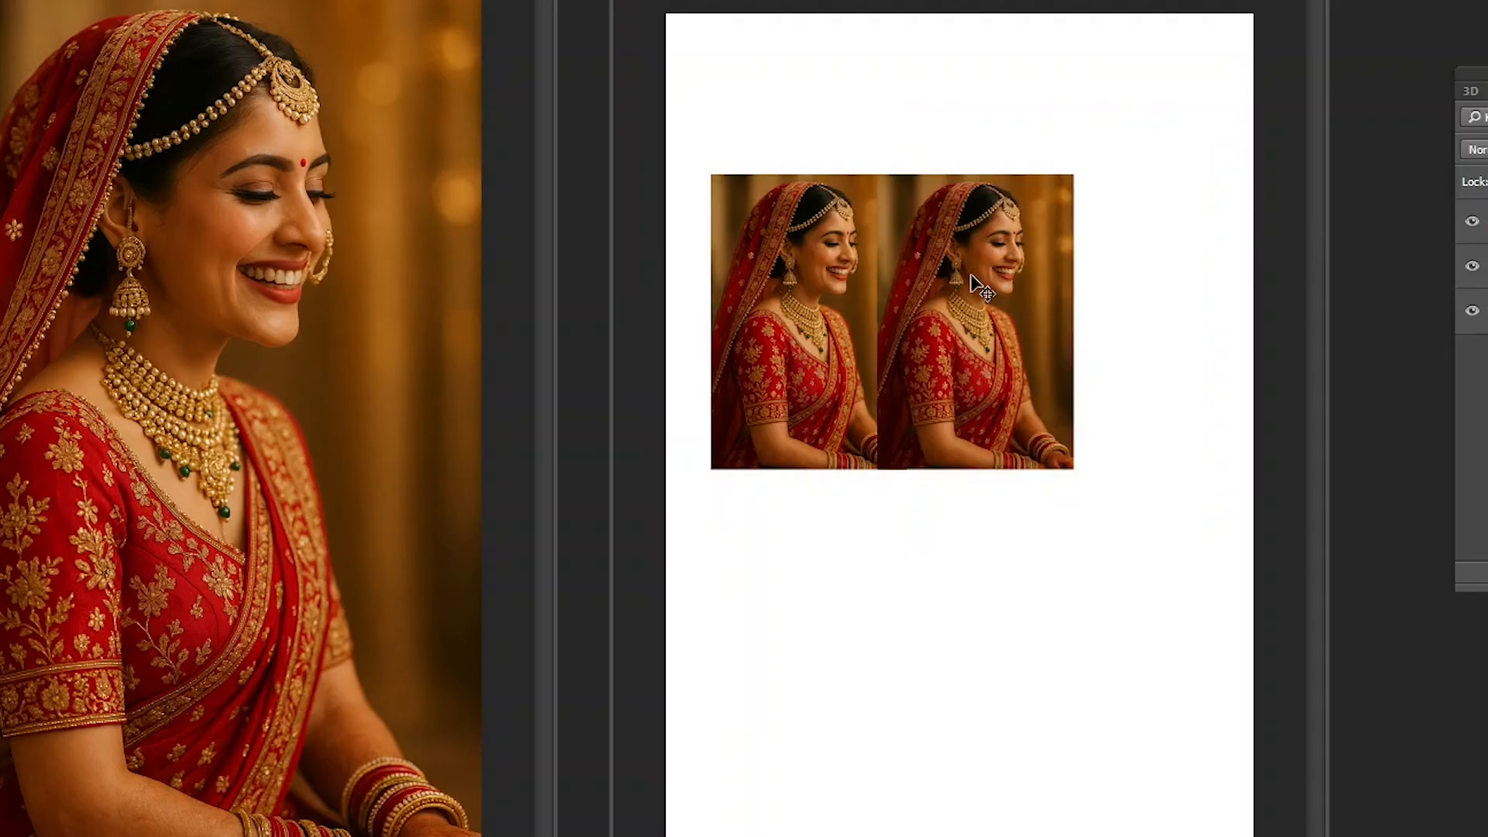
drag(973, 280, 1010, 290)
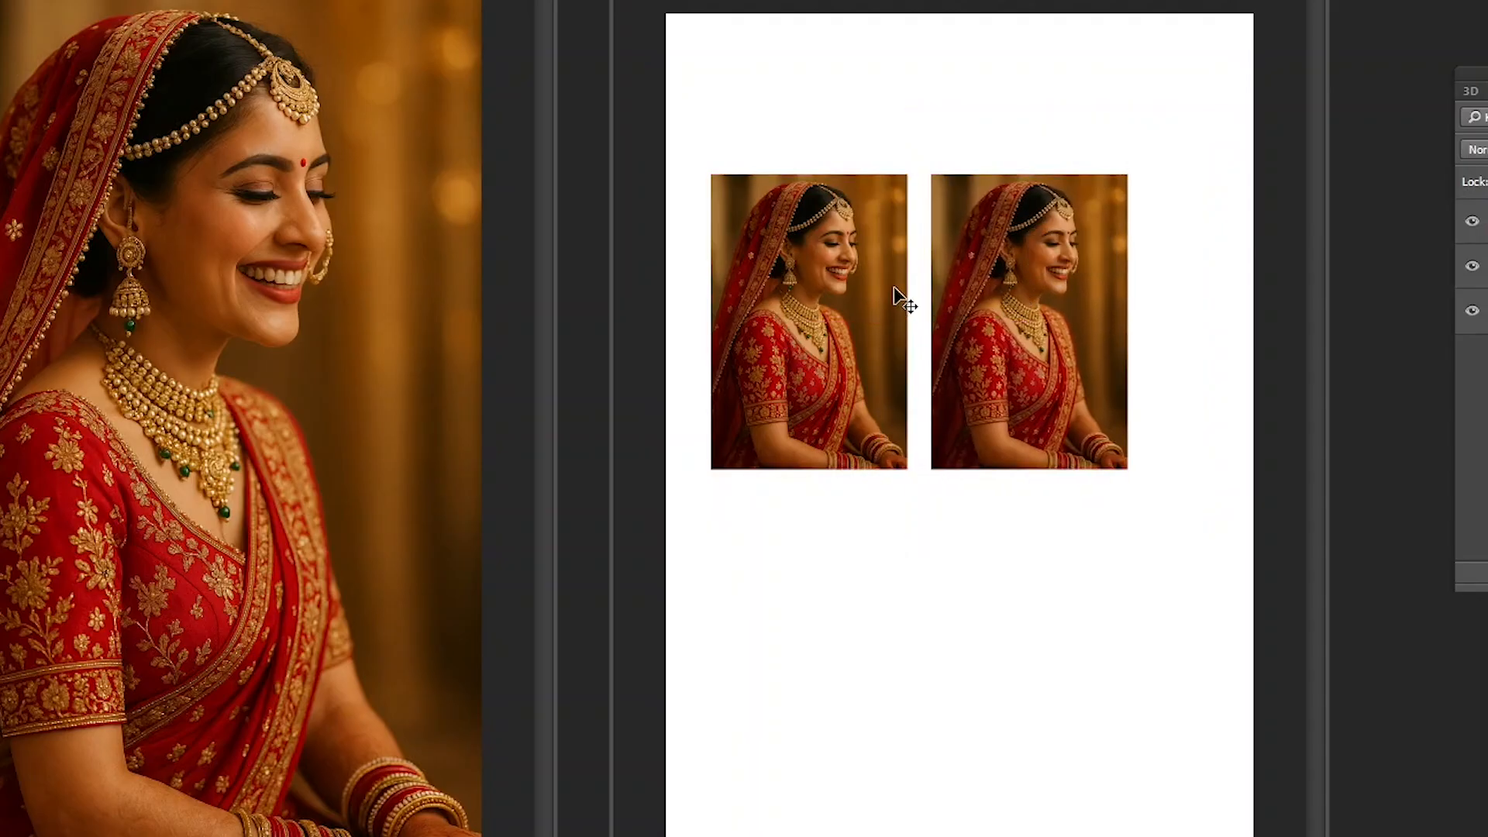
- Clear both photos from the page and close the Untitled-1 document without saving
drag(896, 289, 1001, 225)
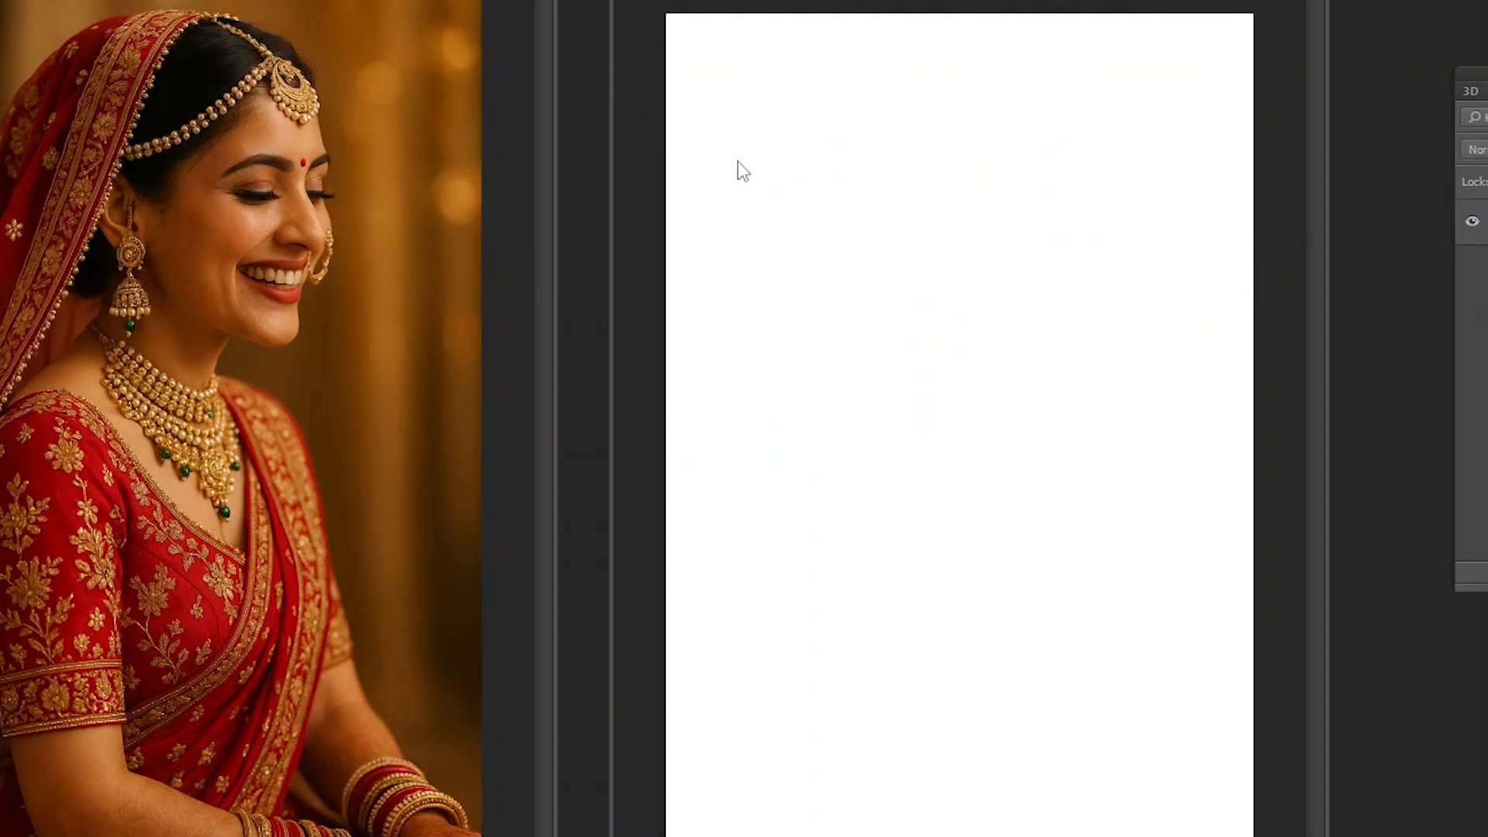
key(ctrl+w)
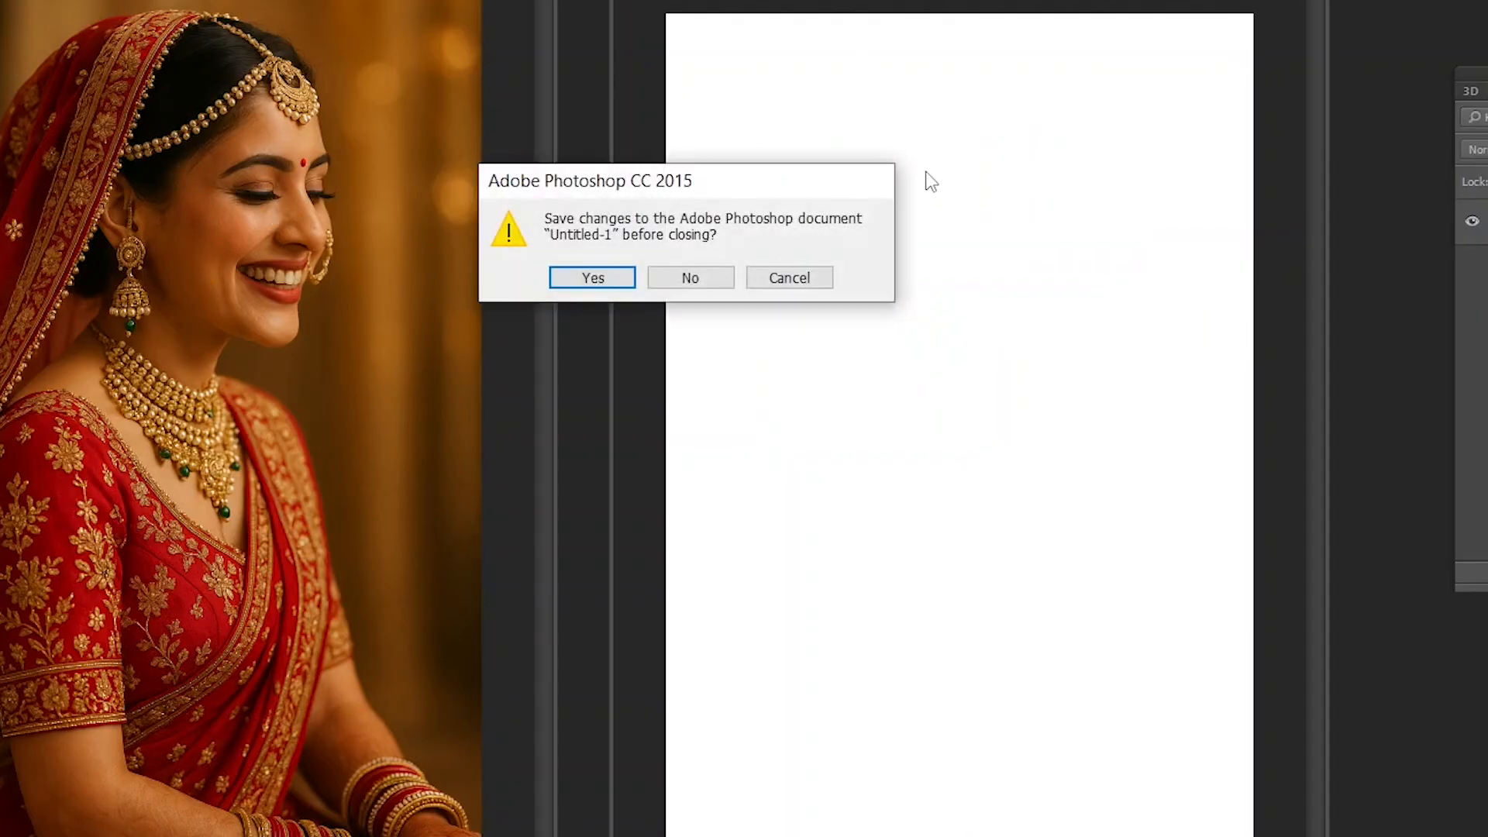
click(691, 277)
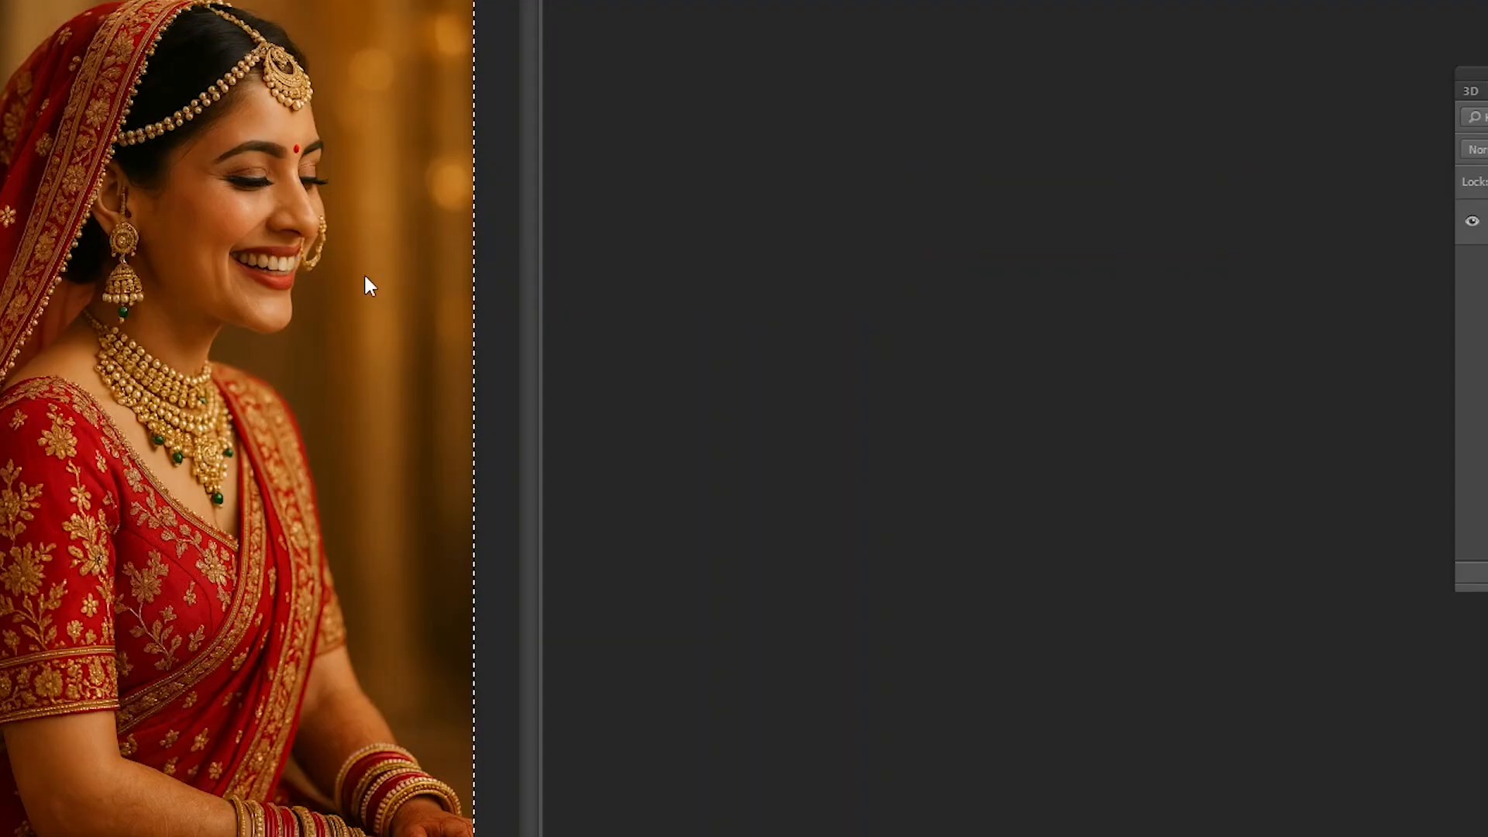
- Start a new document with a width and height of 720 pixels each
key(ctrl+n)
key(Tab)
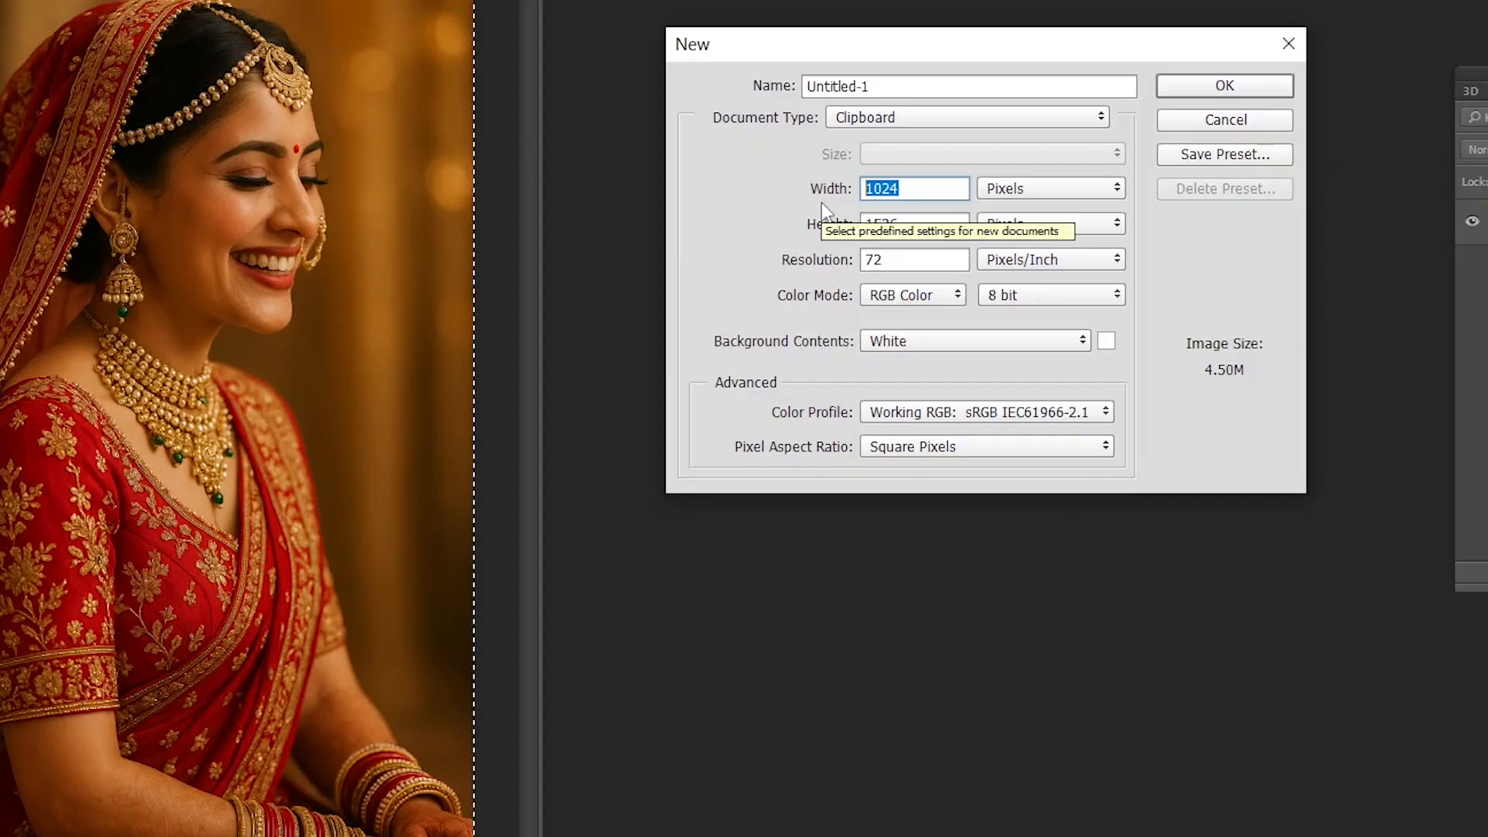
text(4)
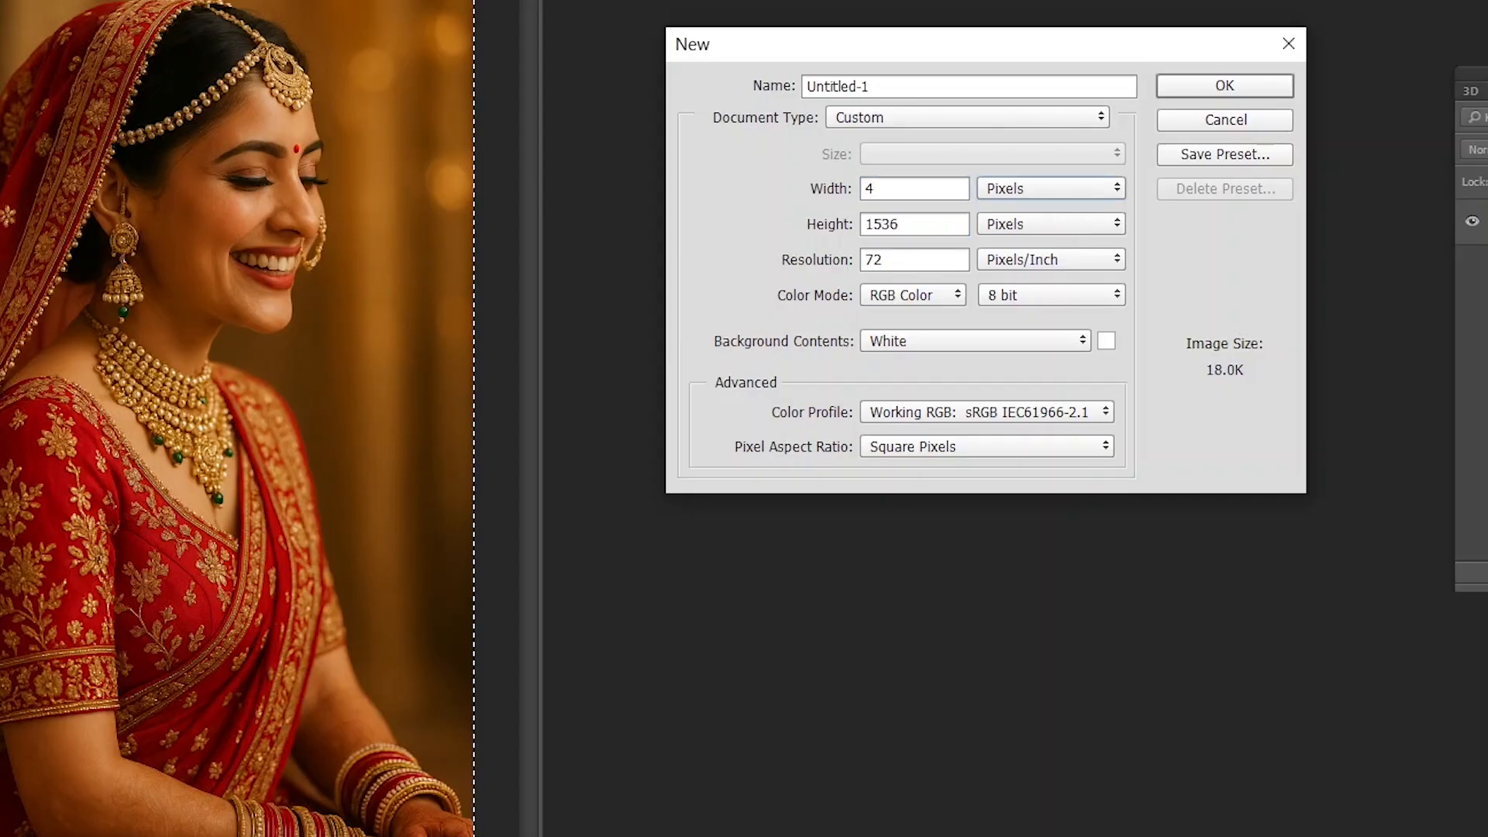
key(shift+Tab)
text(720)
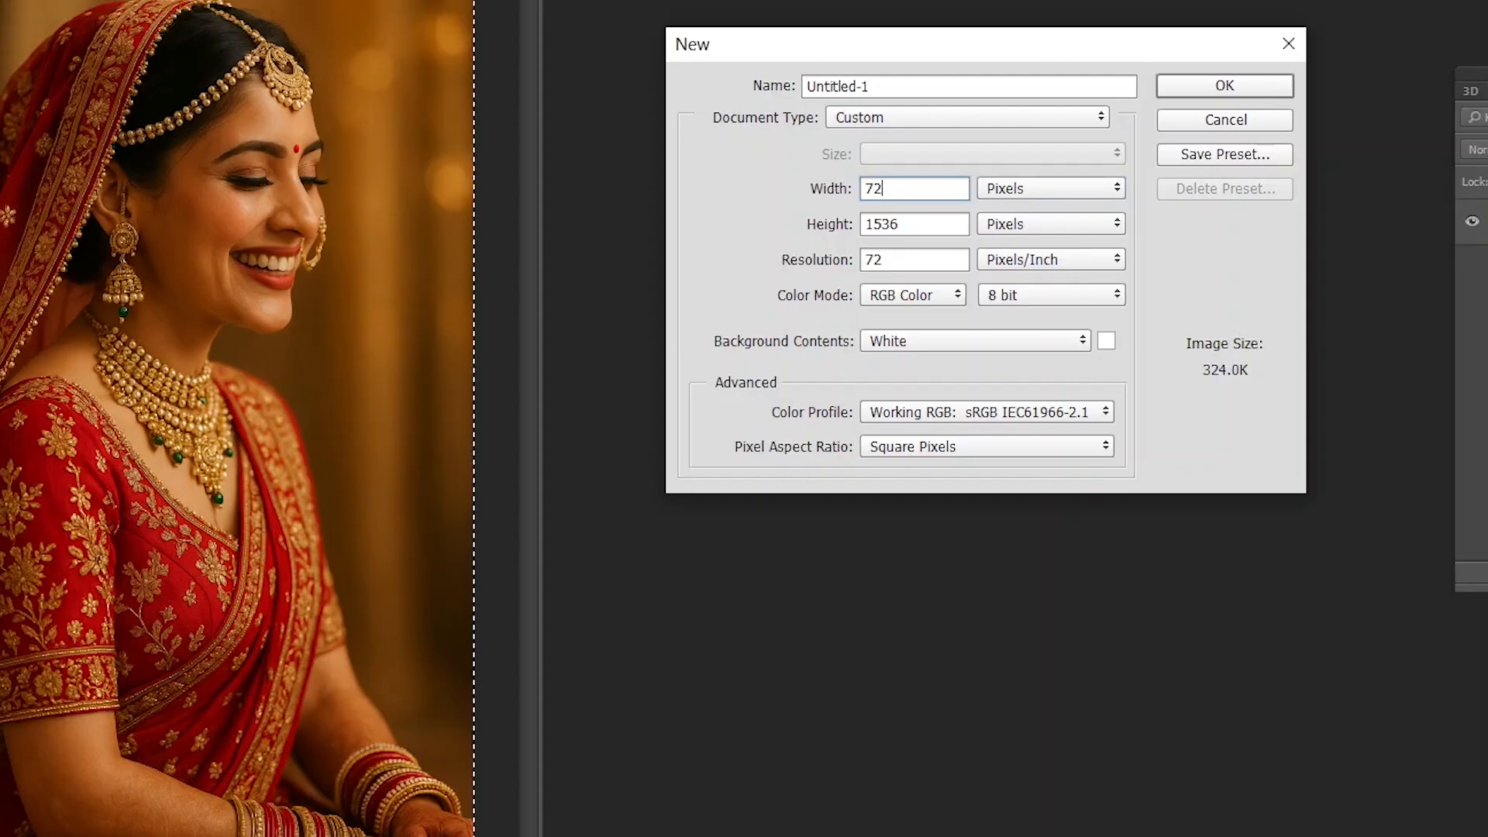
key(Tab)
key(Tab)
key(shift+Tab)
key(Tab)
text(720)
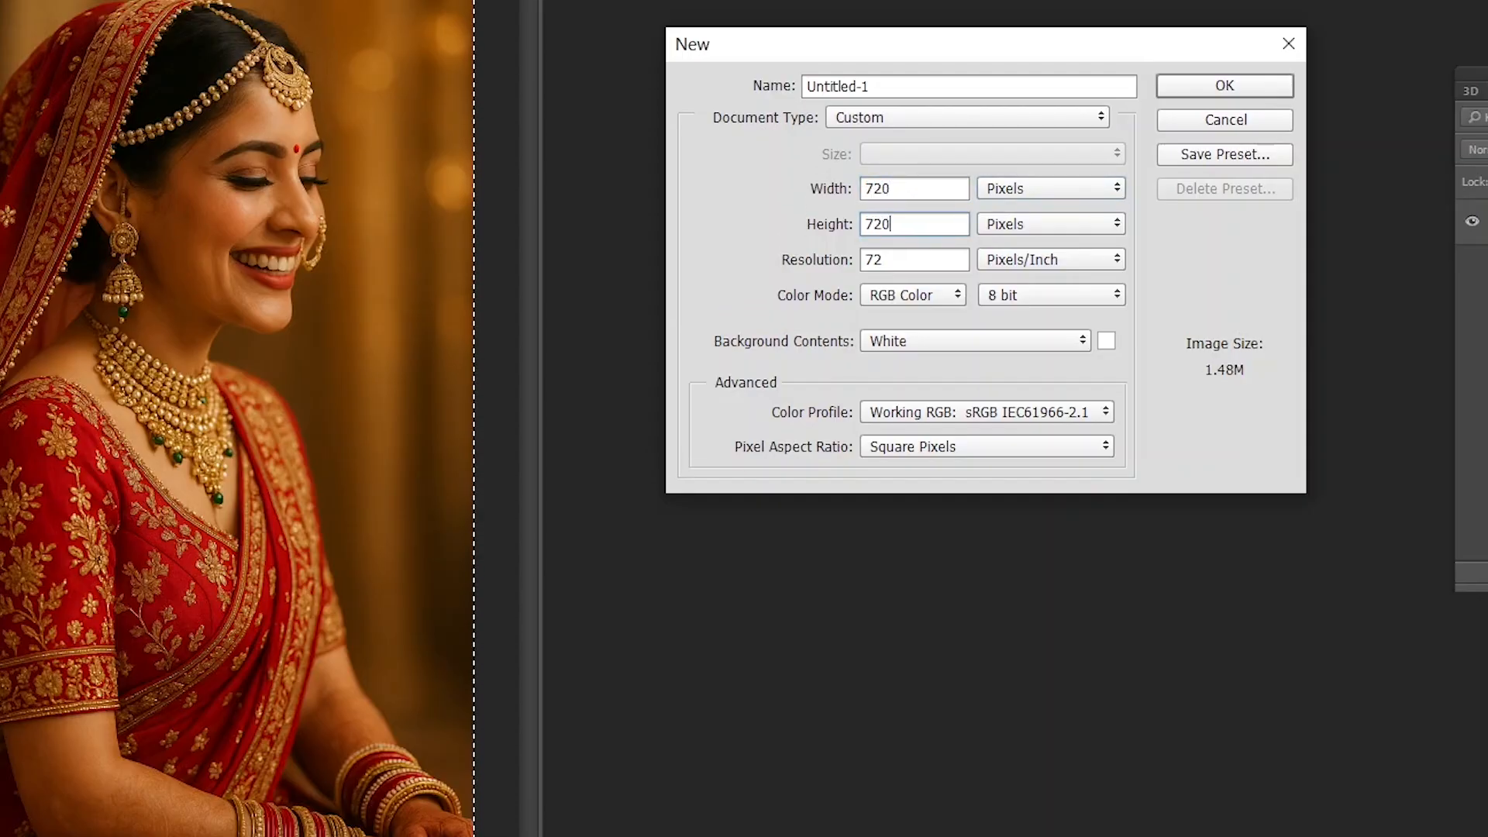
key(Tab)
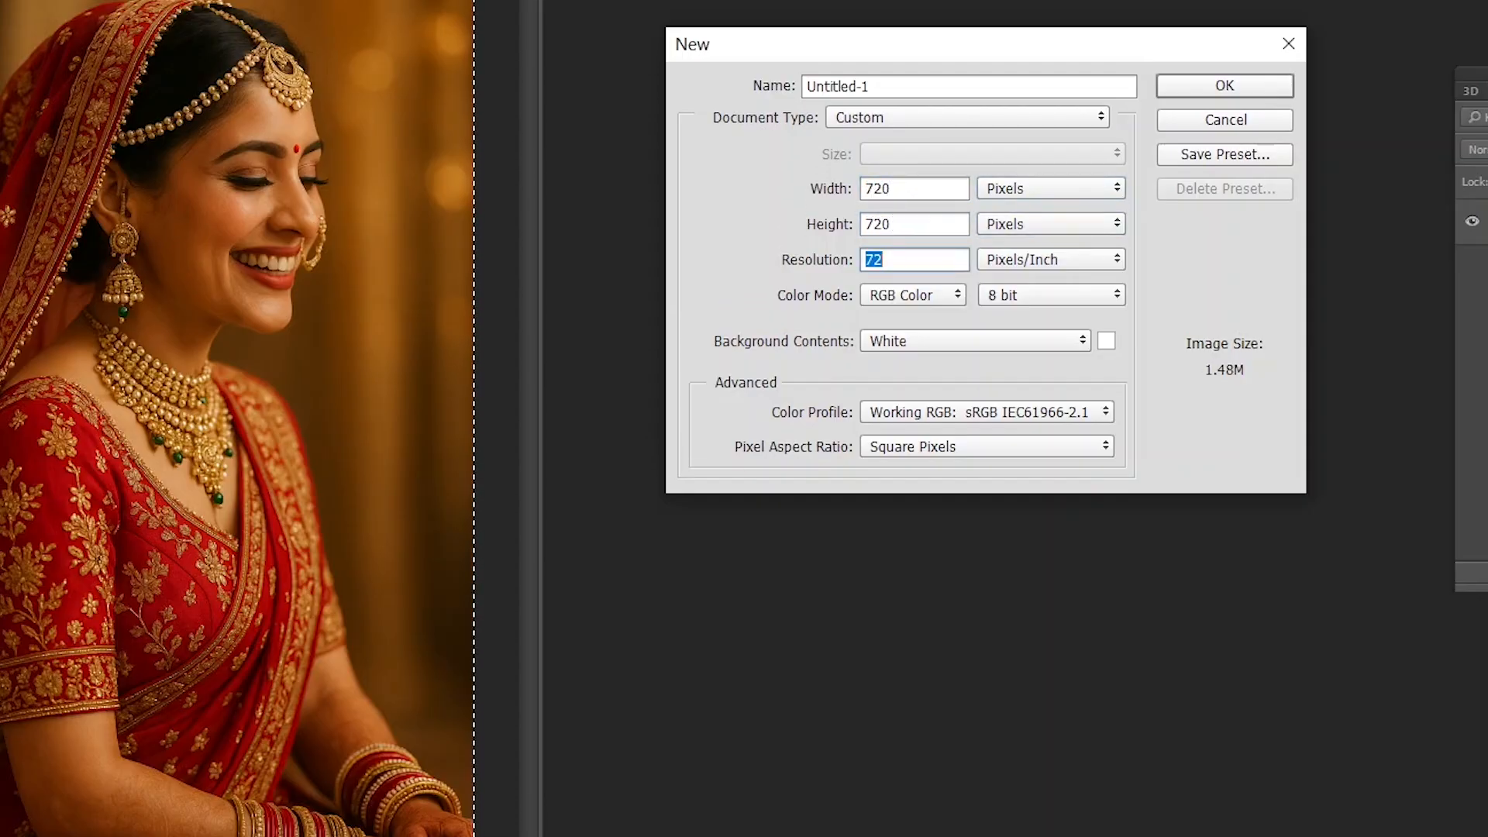
drag(1031, 60, 1038, 73)
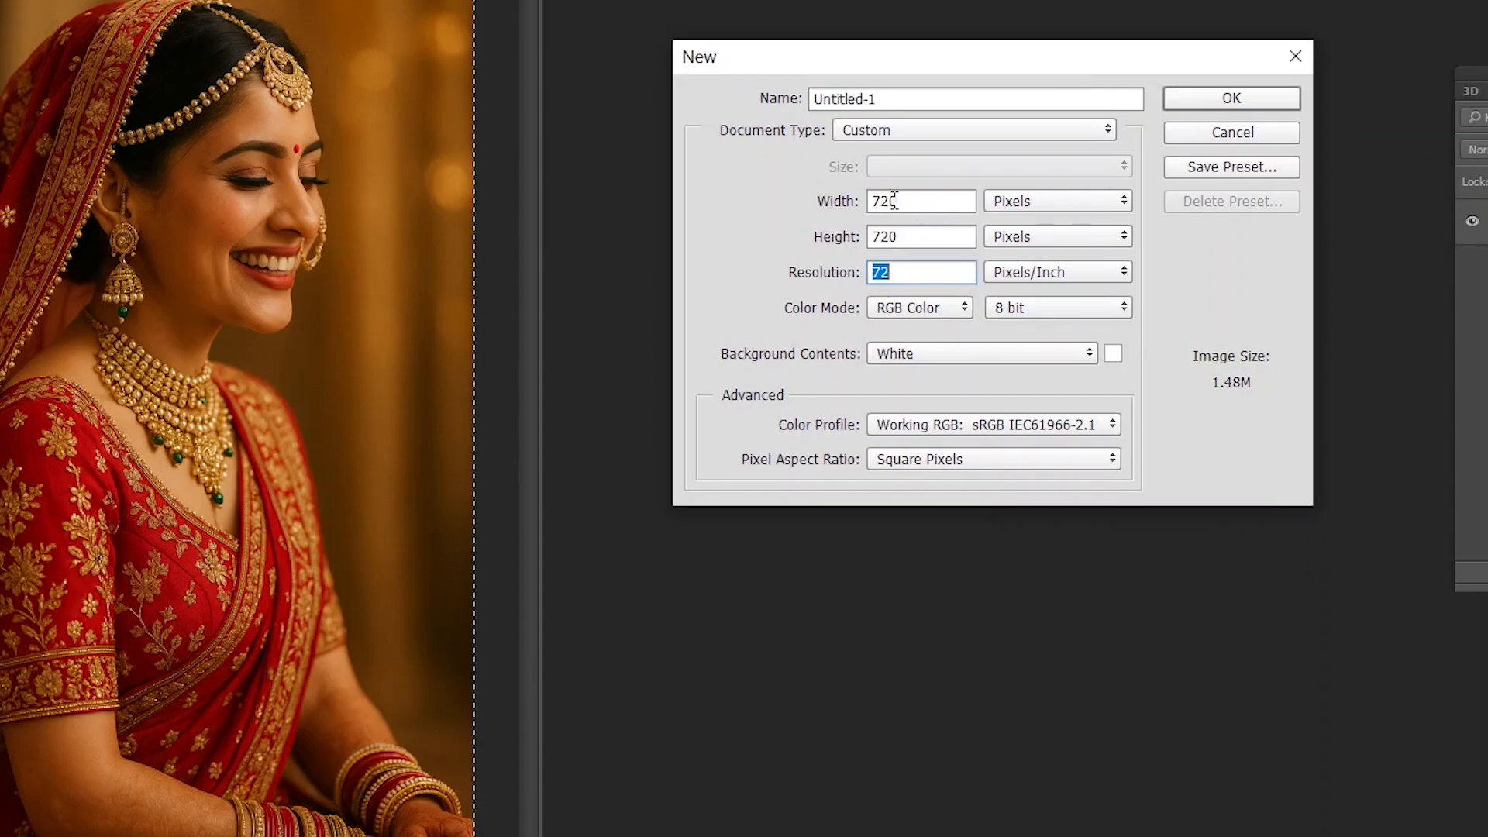
- Step through the new document's size and resolution settings and re-enter 720 pixels as its width
drag(936, 200, 860, 204)
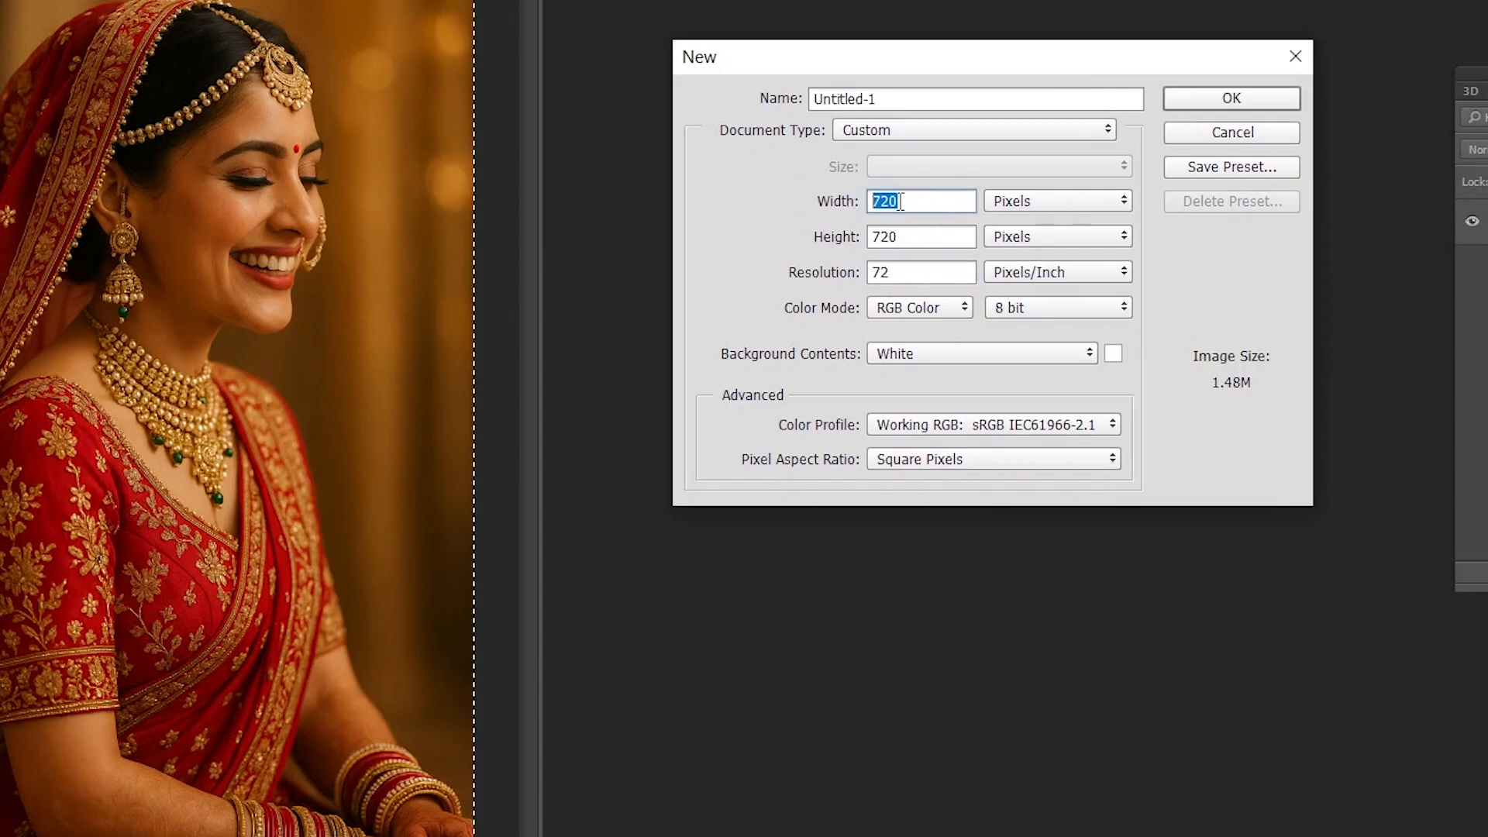
key(Tab)
key(Tab)
key(Tab)
key(Tab)
key(Tab)
key(Tab)
key(Tab)
key(Tab)
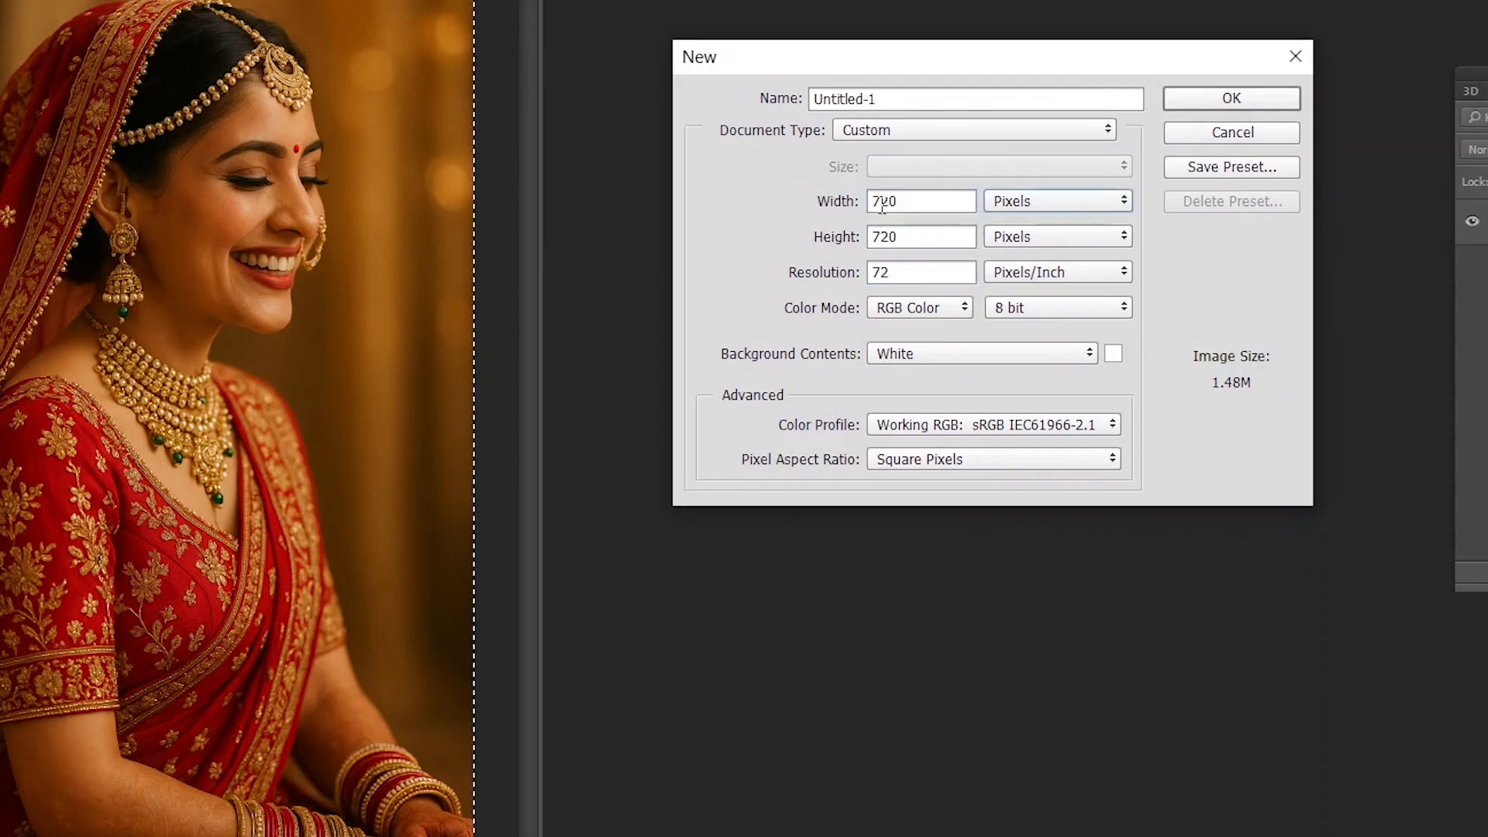
key(Tab)
key(Tab)
key(Tab)
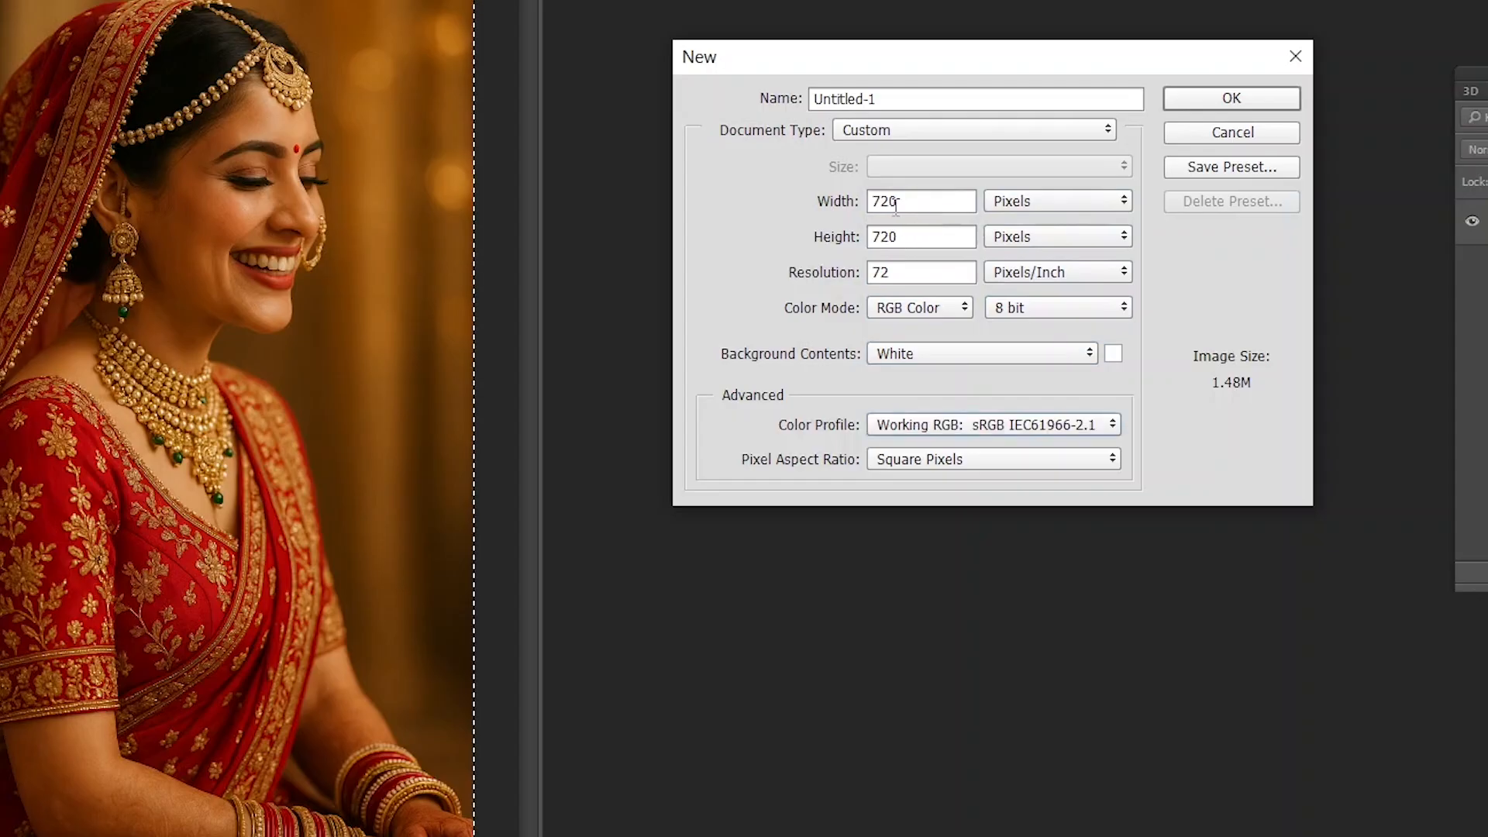
double_click(886, 203)
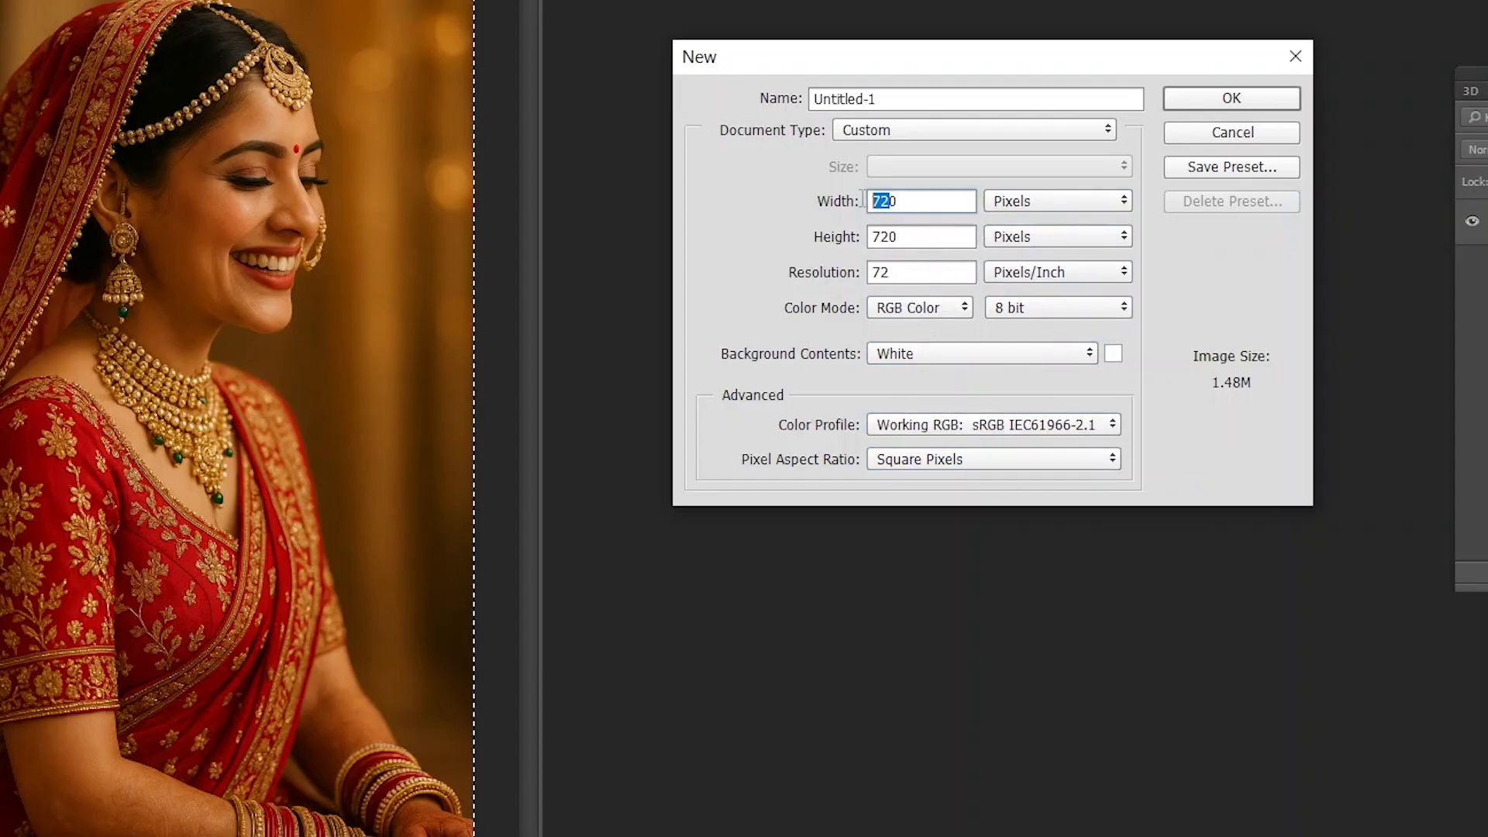
double_click(883, 273)
double_click(881, 236)
double_click(887, 204)
key(shift+Tab)
key(Tab)
text(720)
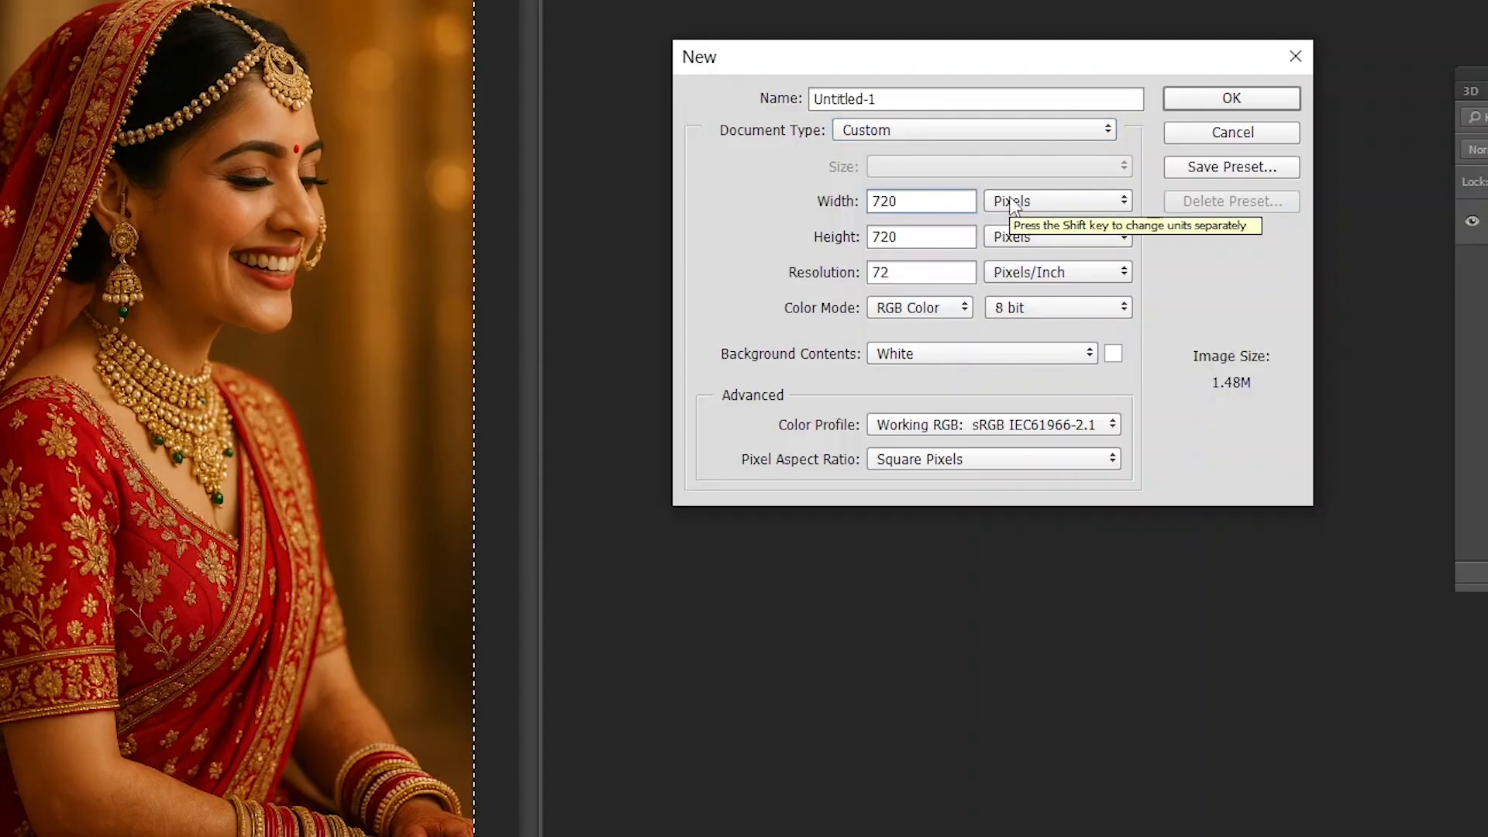
- Set the new document's height to 750 pixels
click(916, 237)
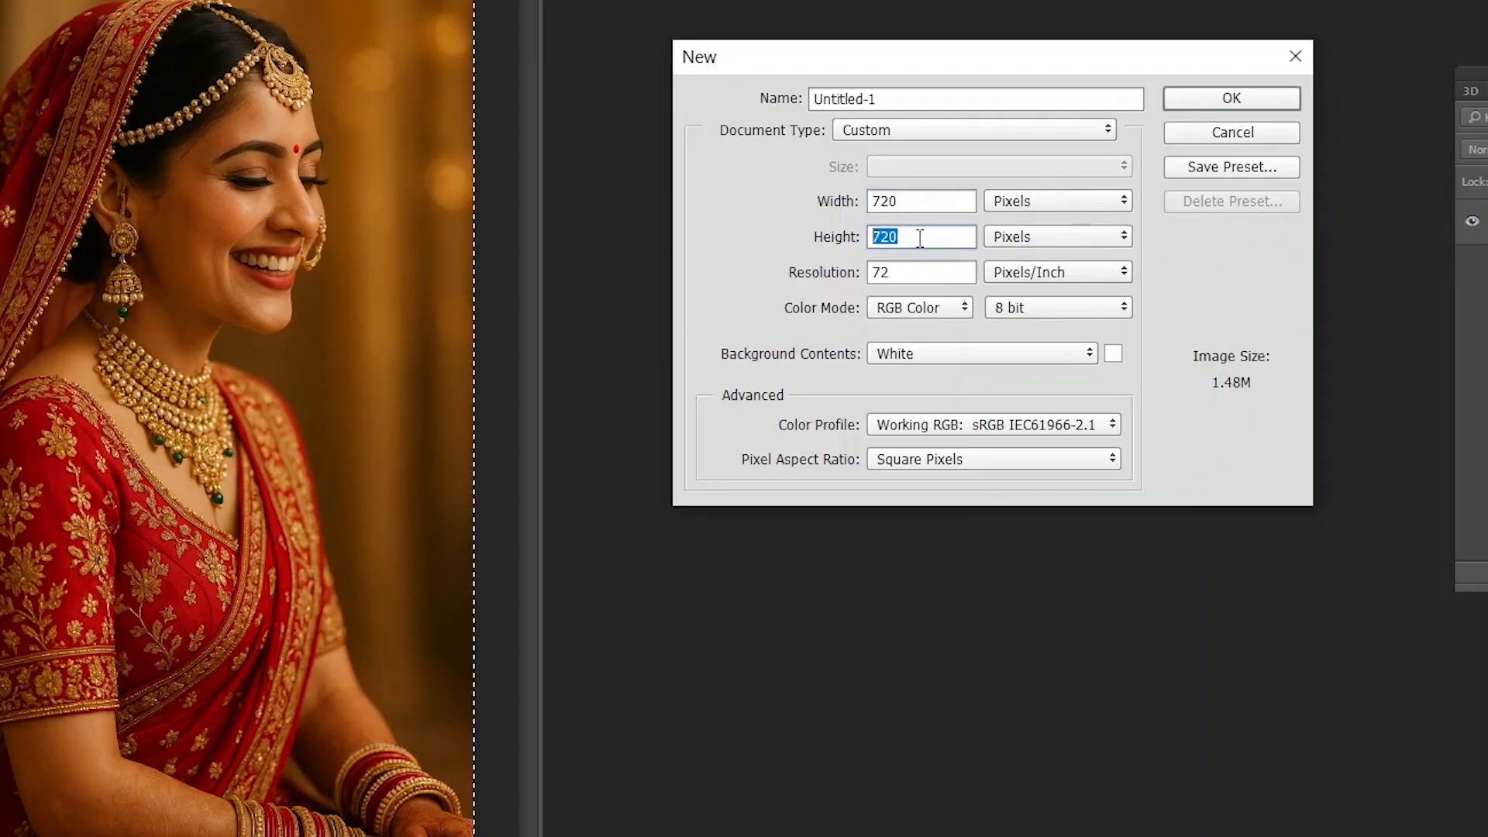
click(915, 236)
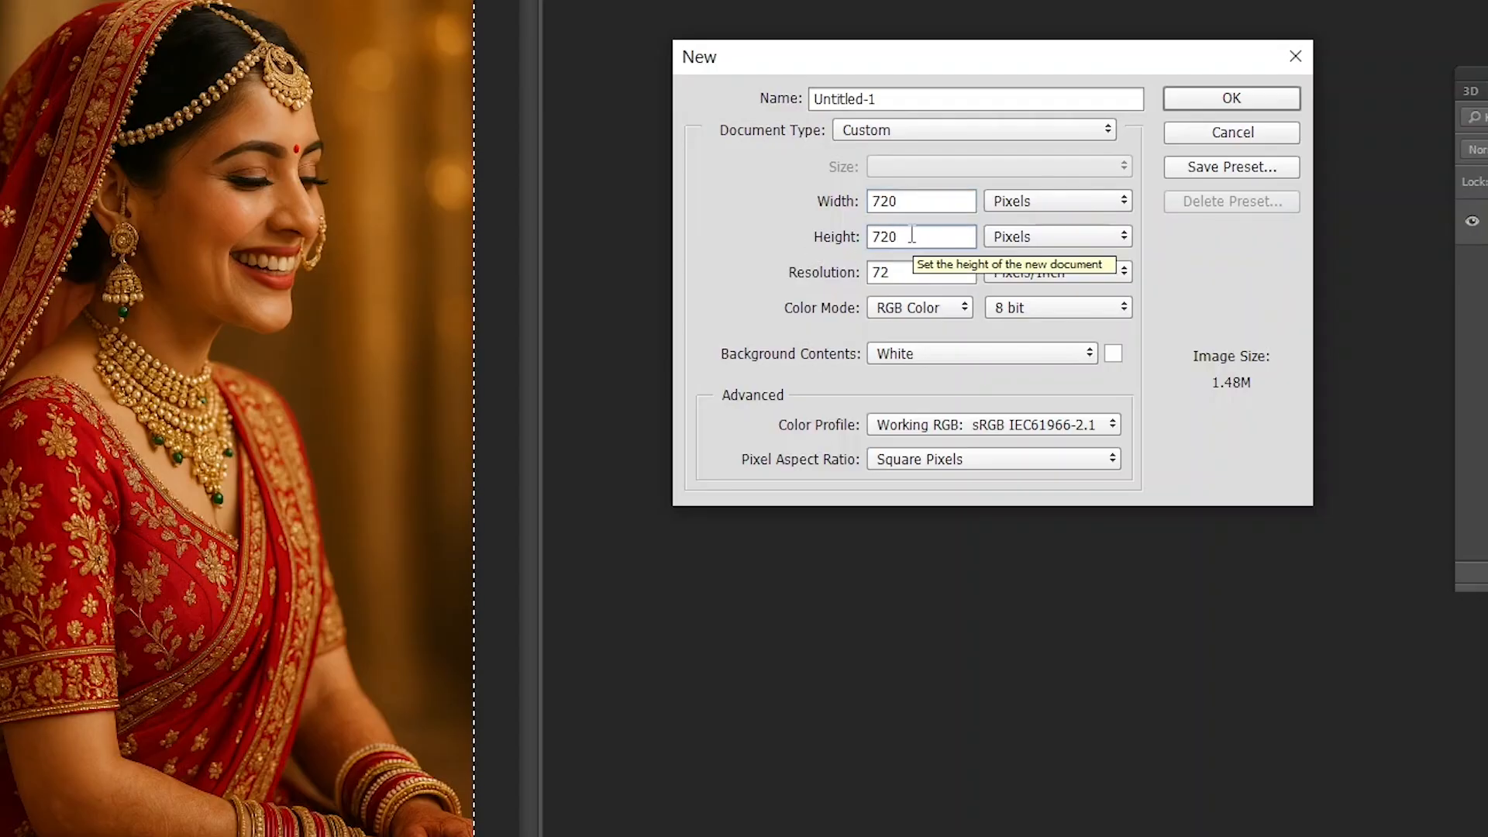
key(Tab)
key(shift+Tab)
key(shift+Tab)
key(shift+Tab)
key(shift+Tab)
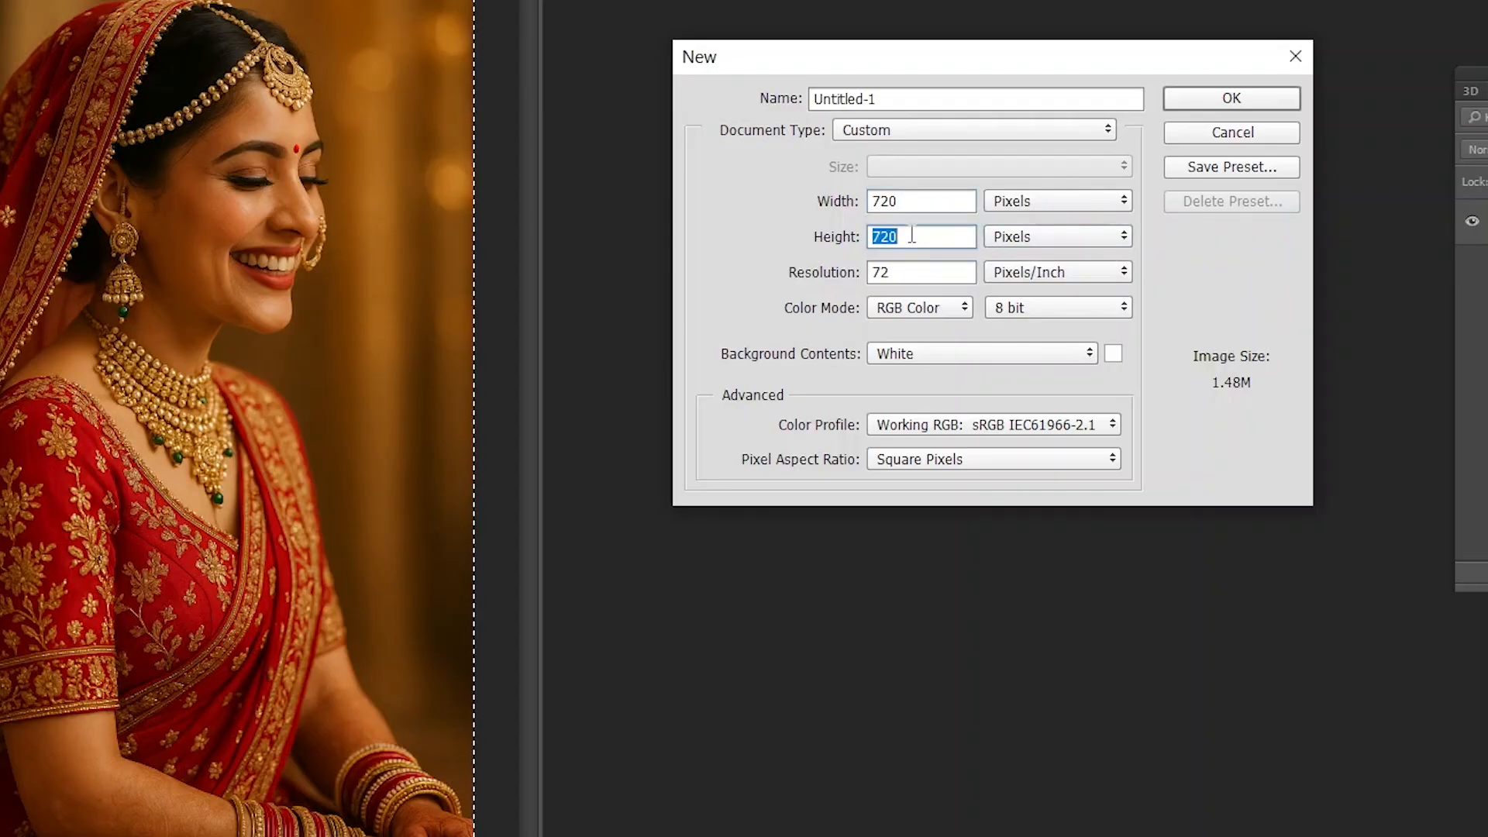
key(Tab)
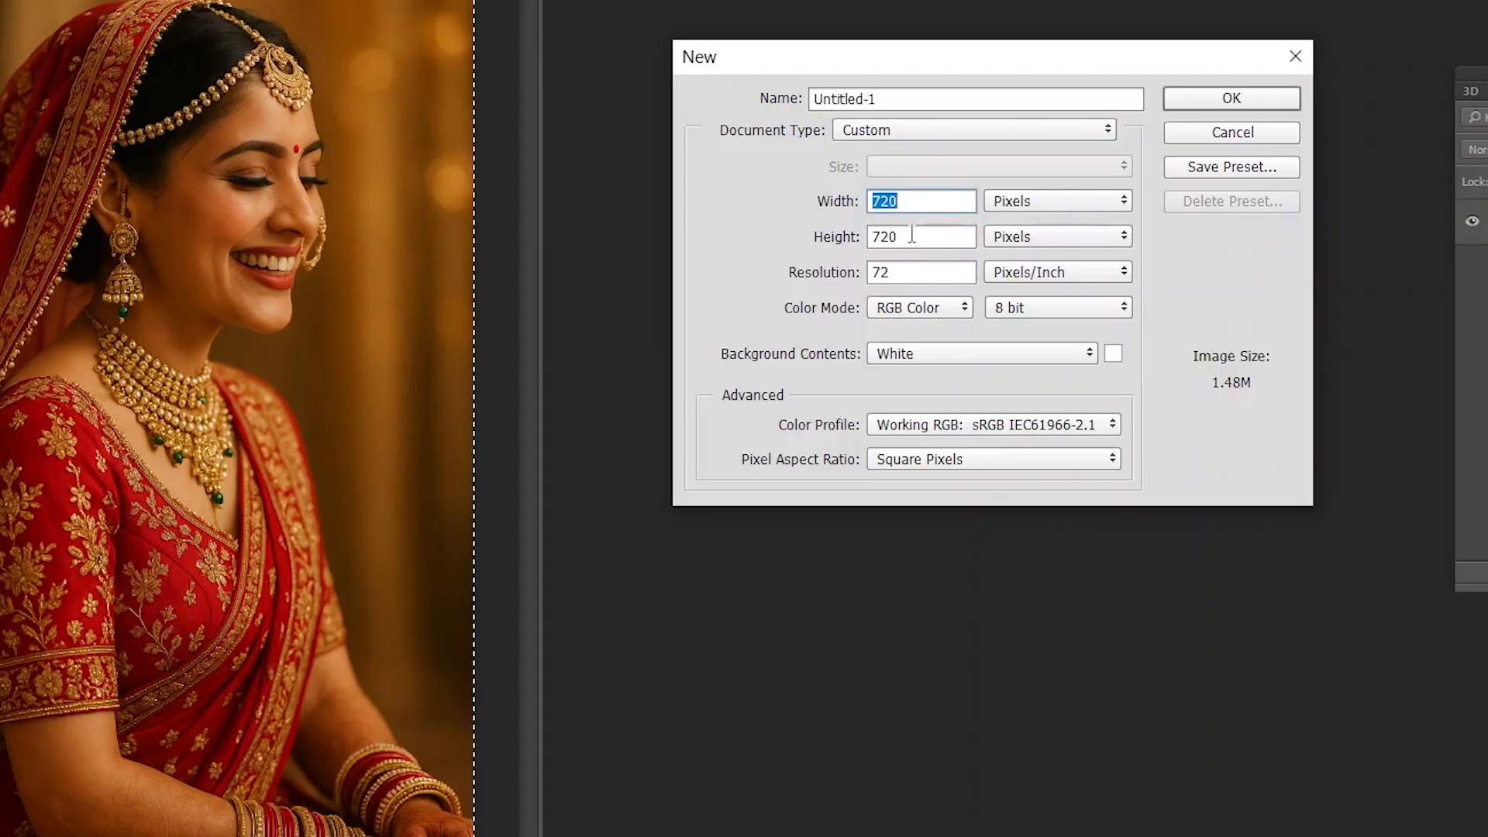
key(Tab)
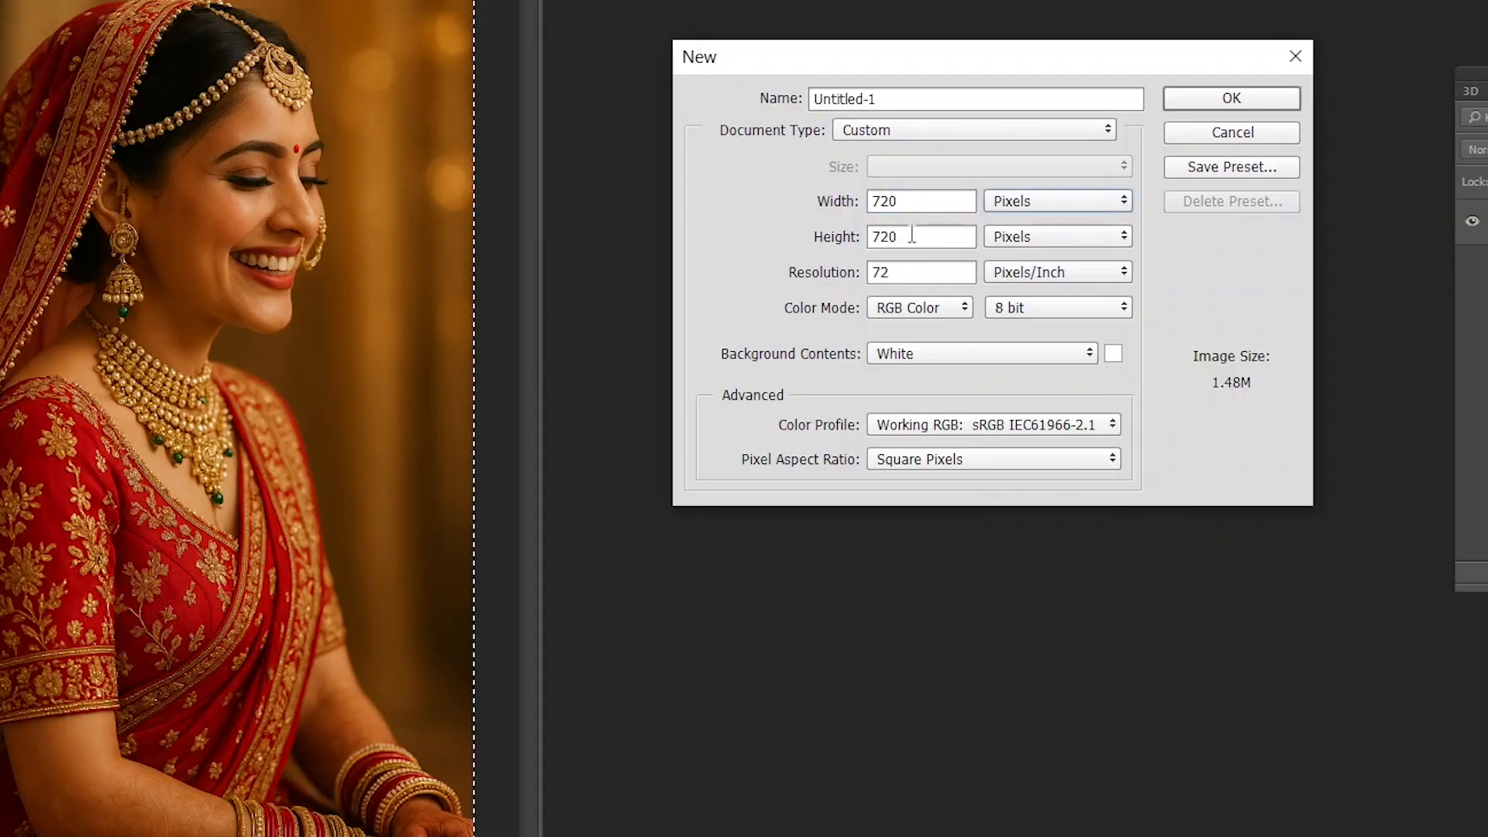
key(Tab)
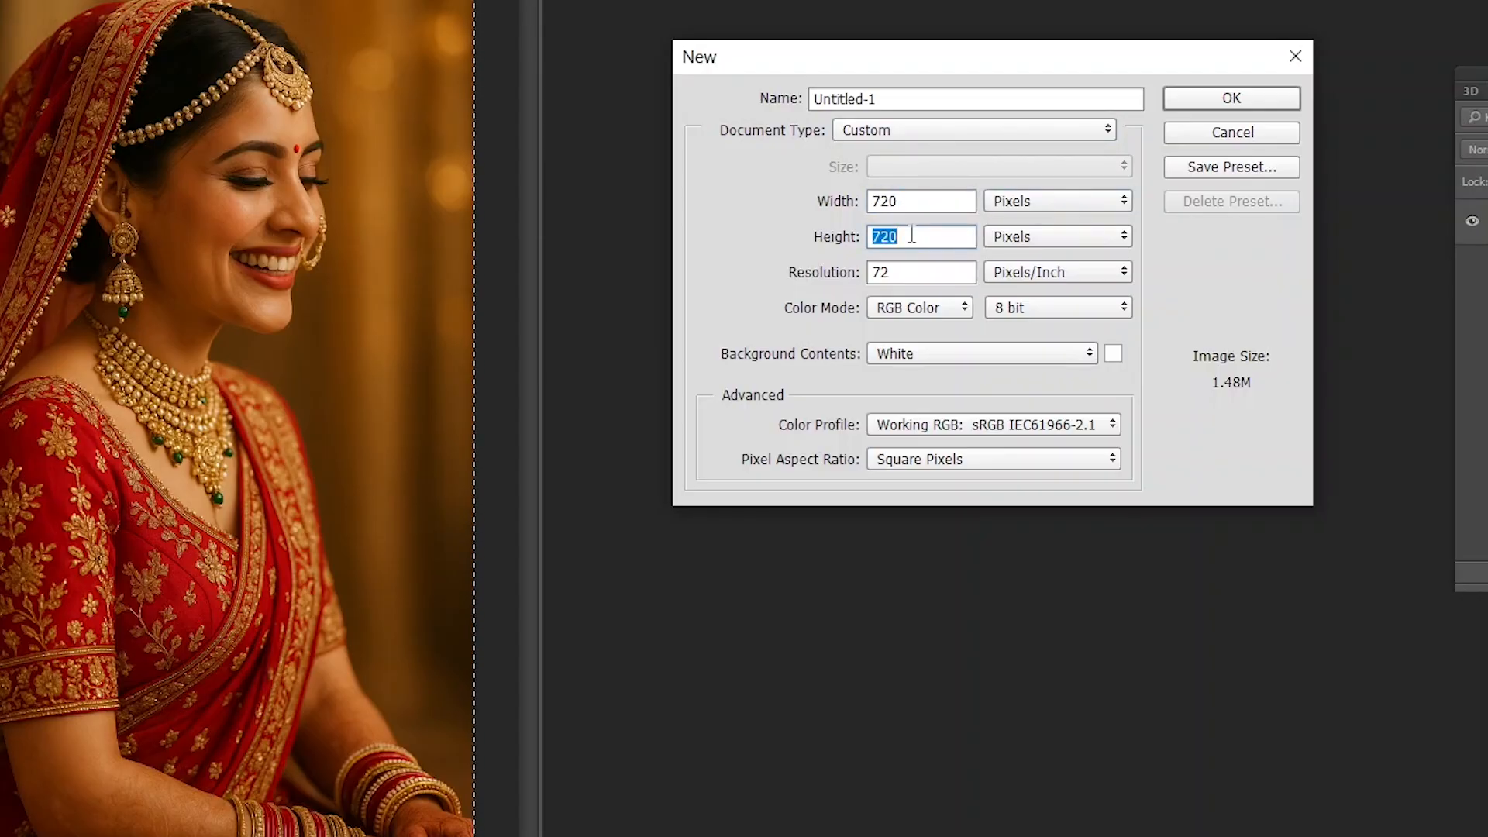
text(750)
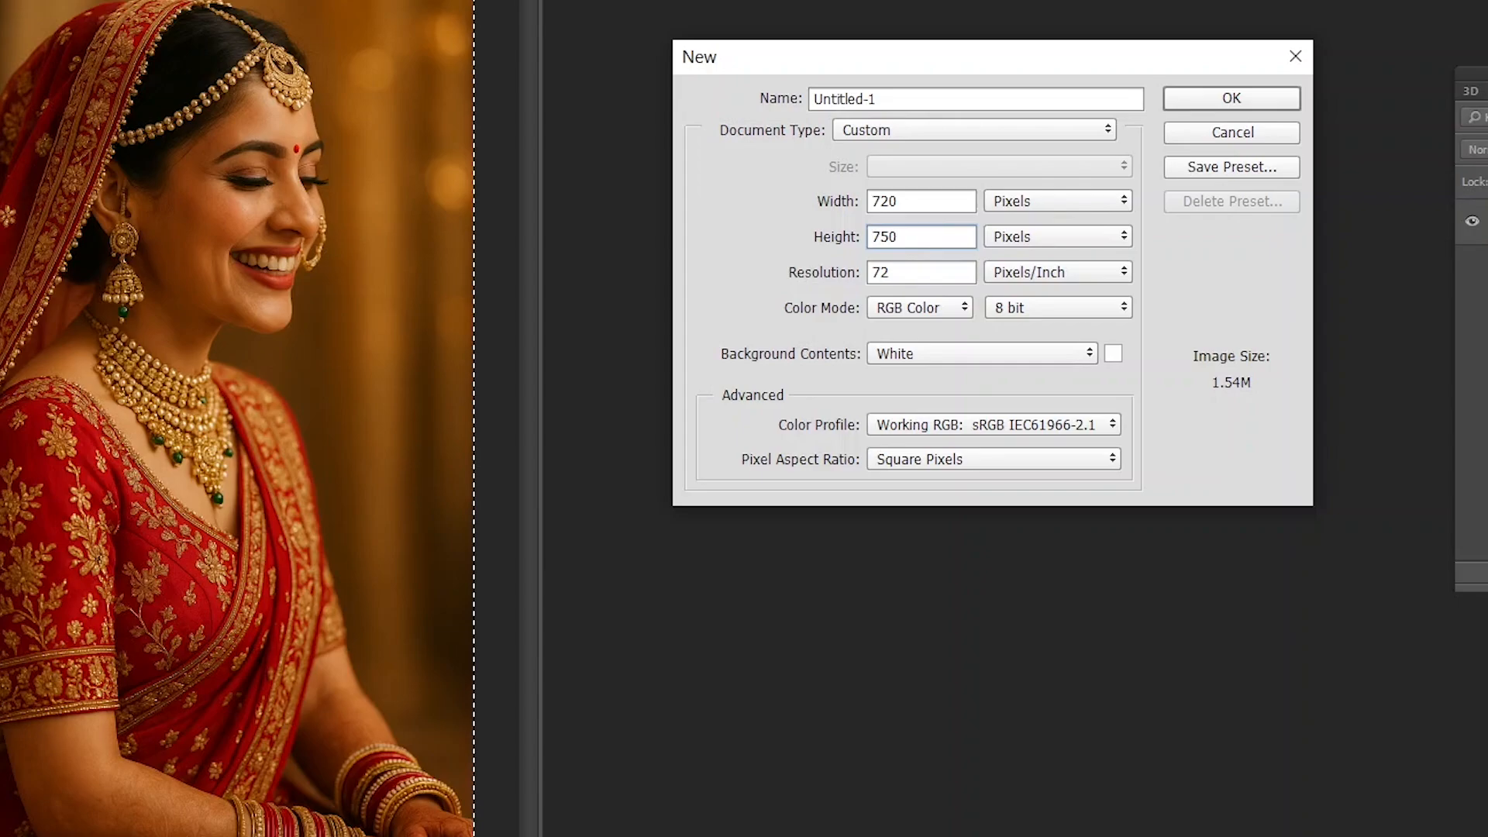
- Set the resolution to 72 pixels/inch and create the new document
key(Tab)
key(Tab)
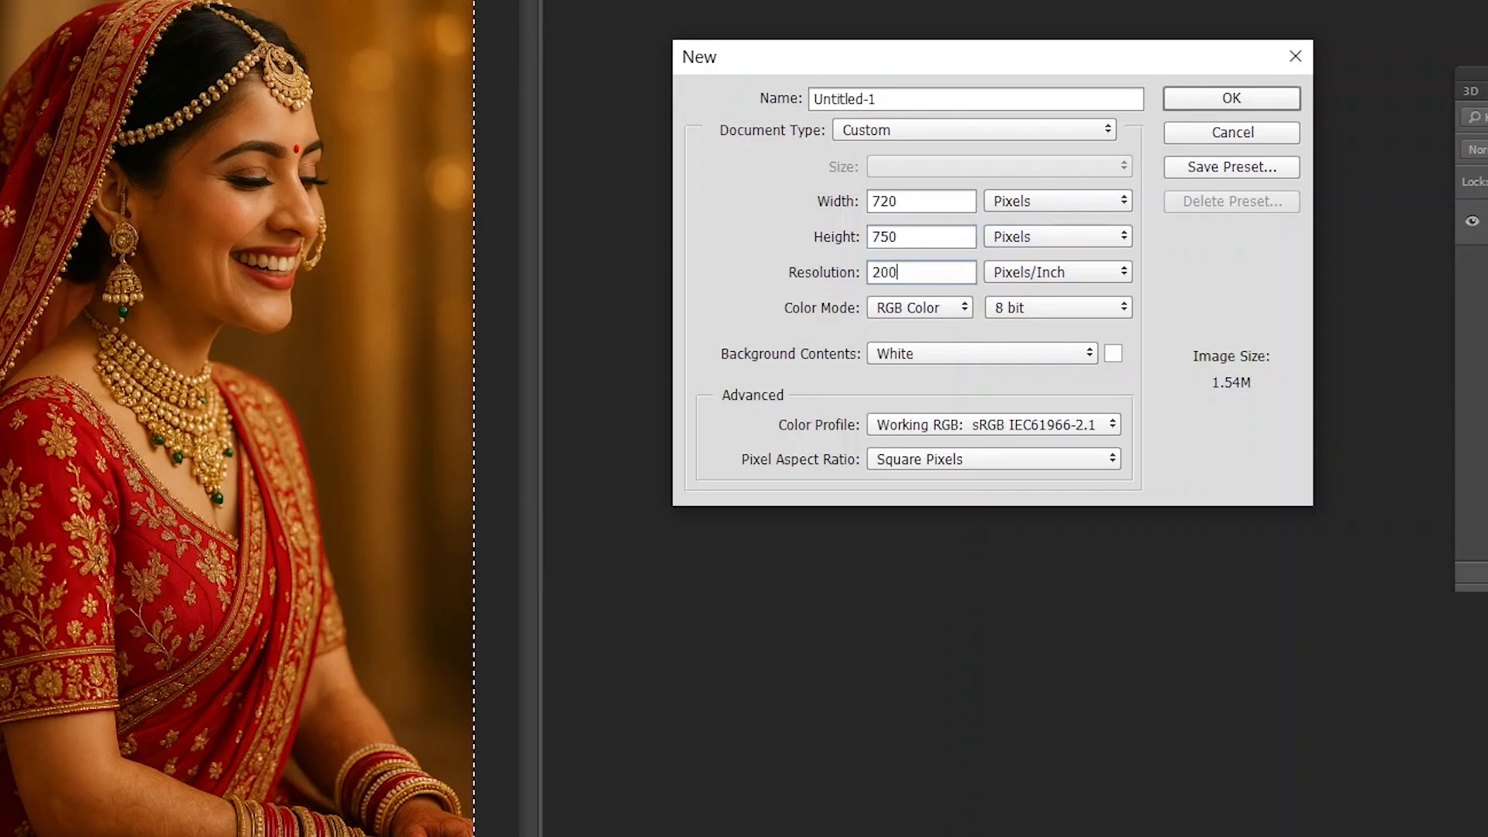
key(BackSpace)
key(BackSpace)
key(BackSpace)
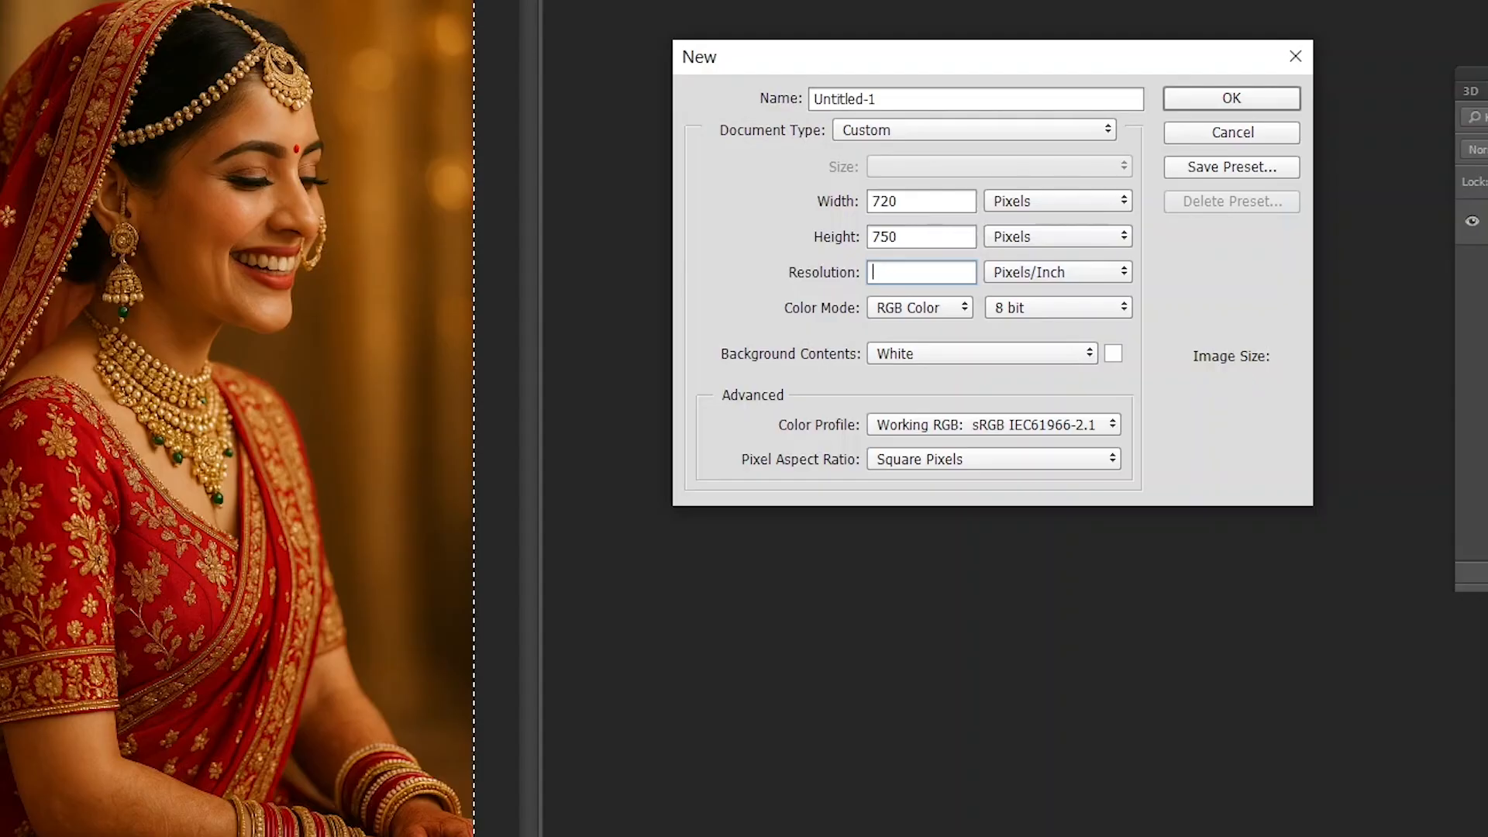
text(72)
key(Return)
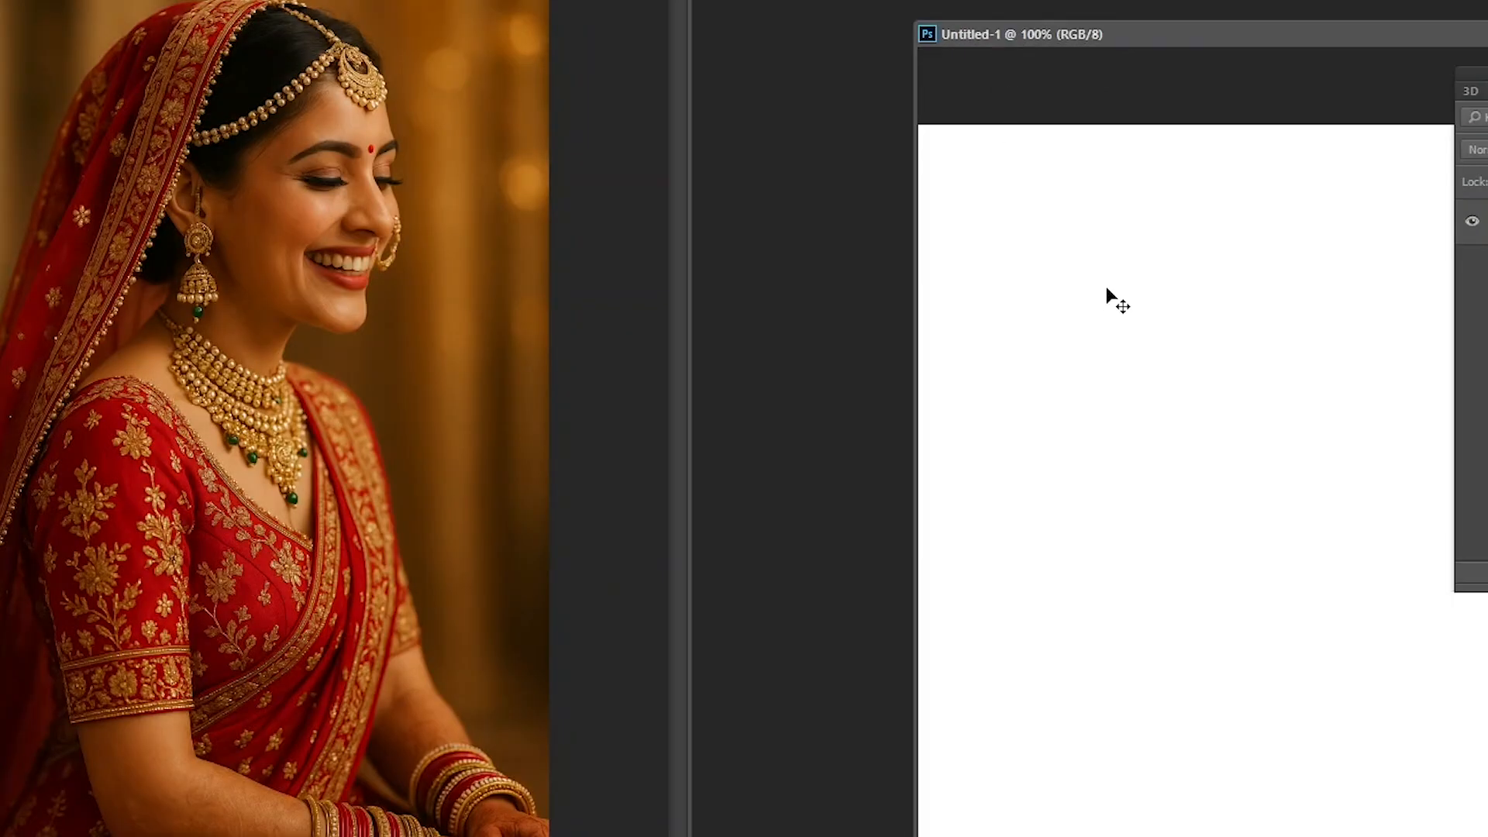
- Place the new document's window beside the bride photo and copy the whole photo into the new document
key(ctrl+minus)
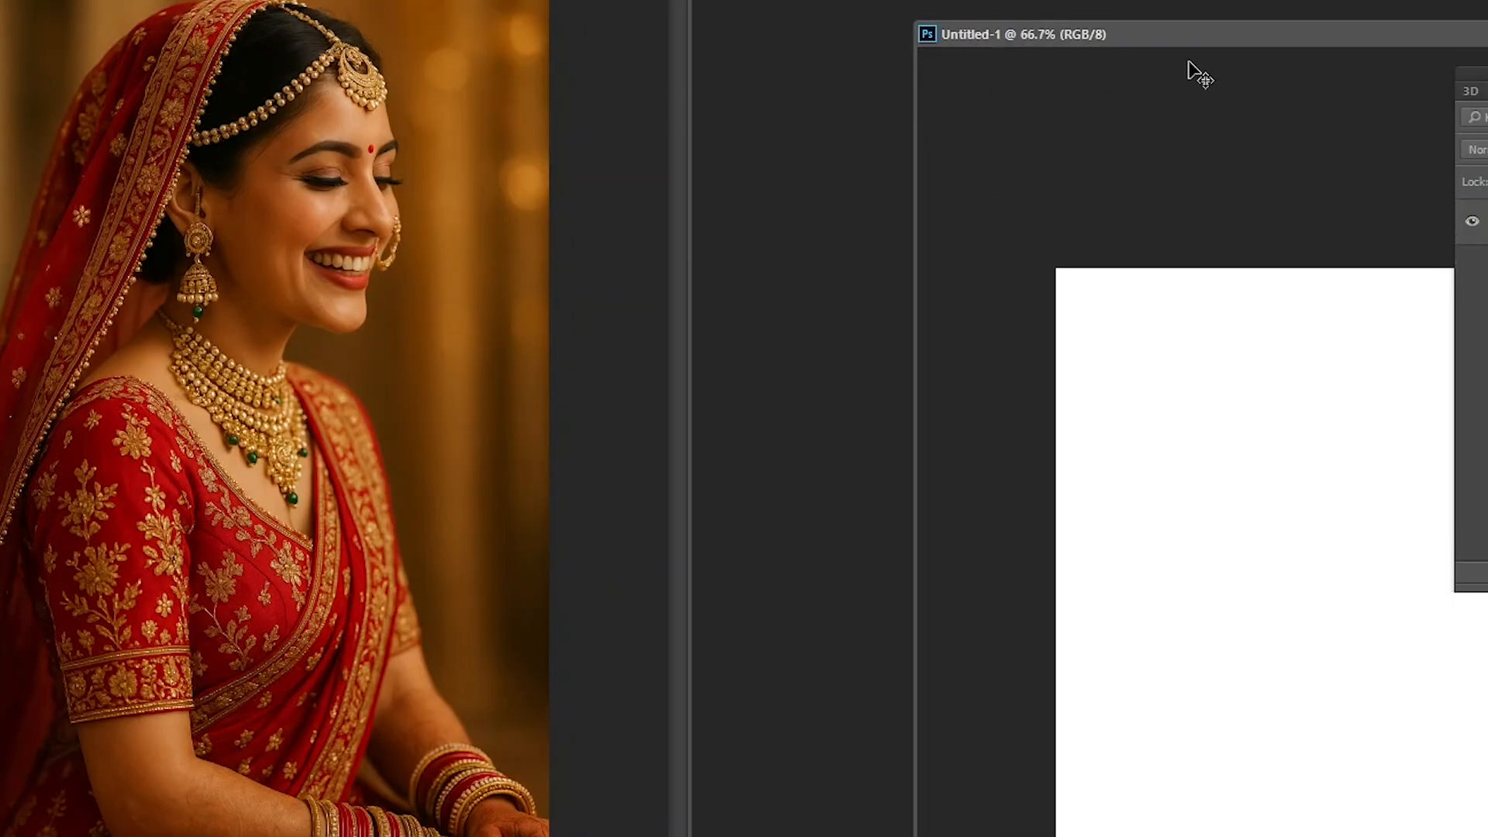
drag(1184, 40, 981, 0)
click(313, 237)
key(ctrl+a)
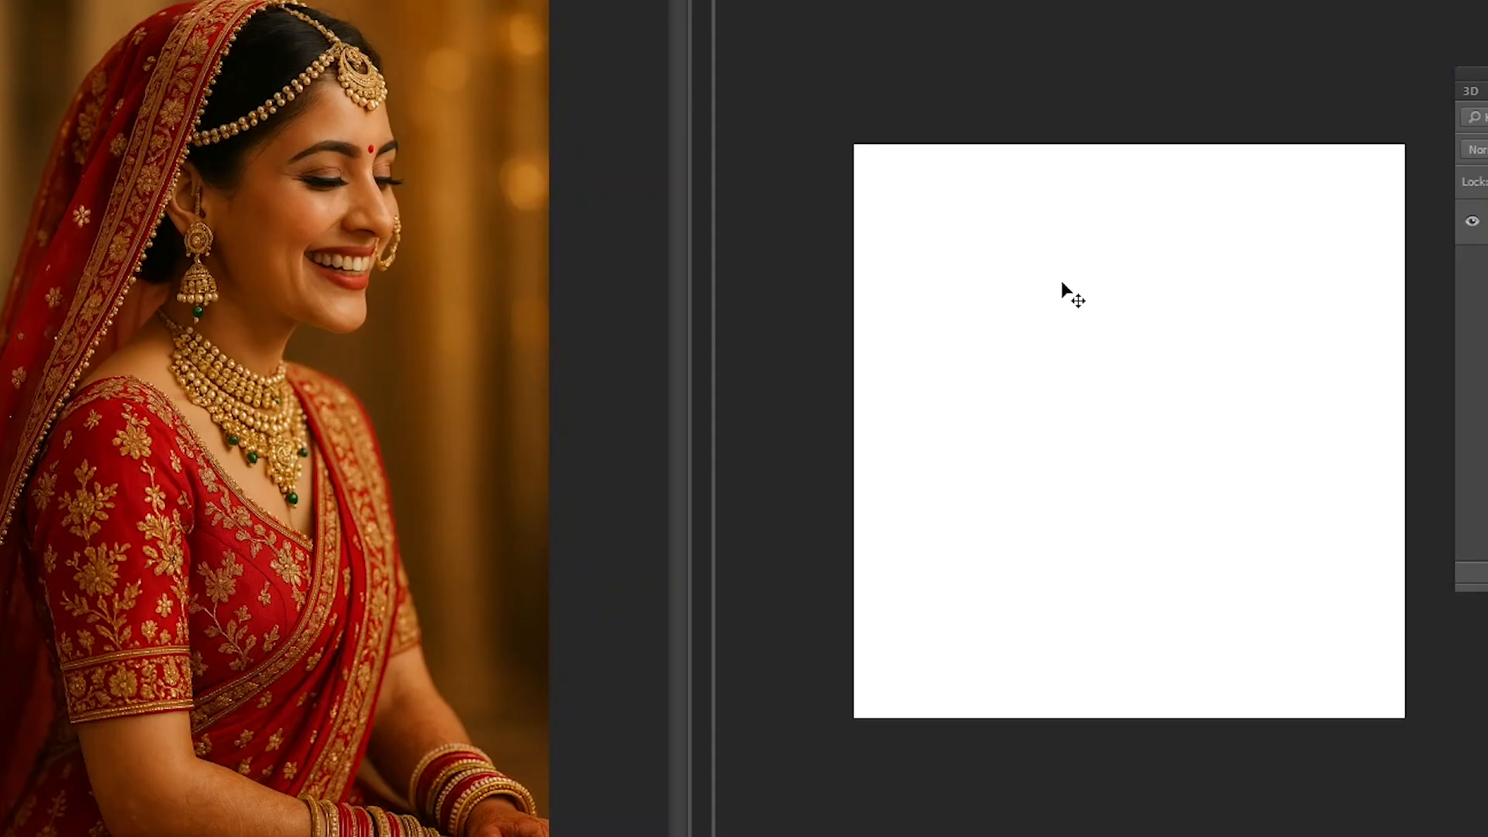
key(ctrl+v)
- Show the new document in full-screen view and position the pasted photo so the bride's face and necklace fill the page
key(f)
key(f)
drag(884, 422, 794, 297)
key(f)
key(f)
key(f)
key(f)
key(f)
key(f)
key(f)
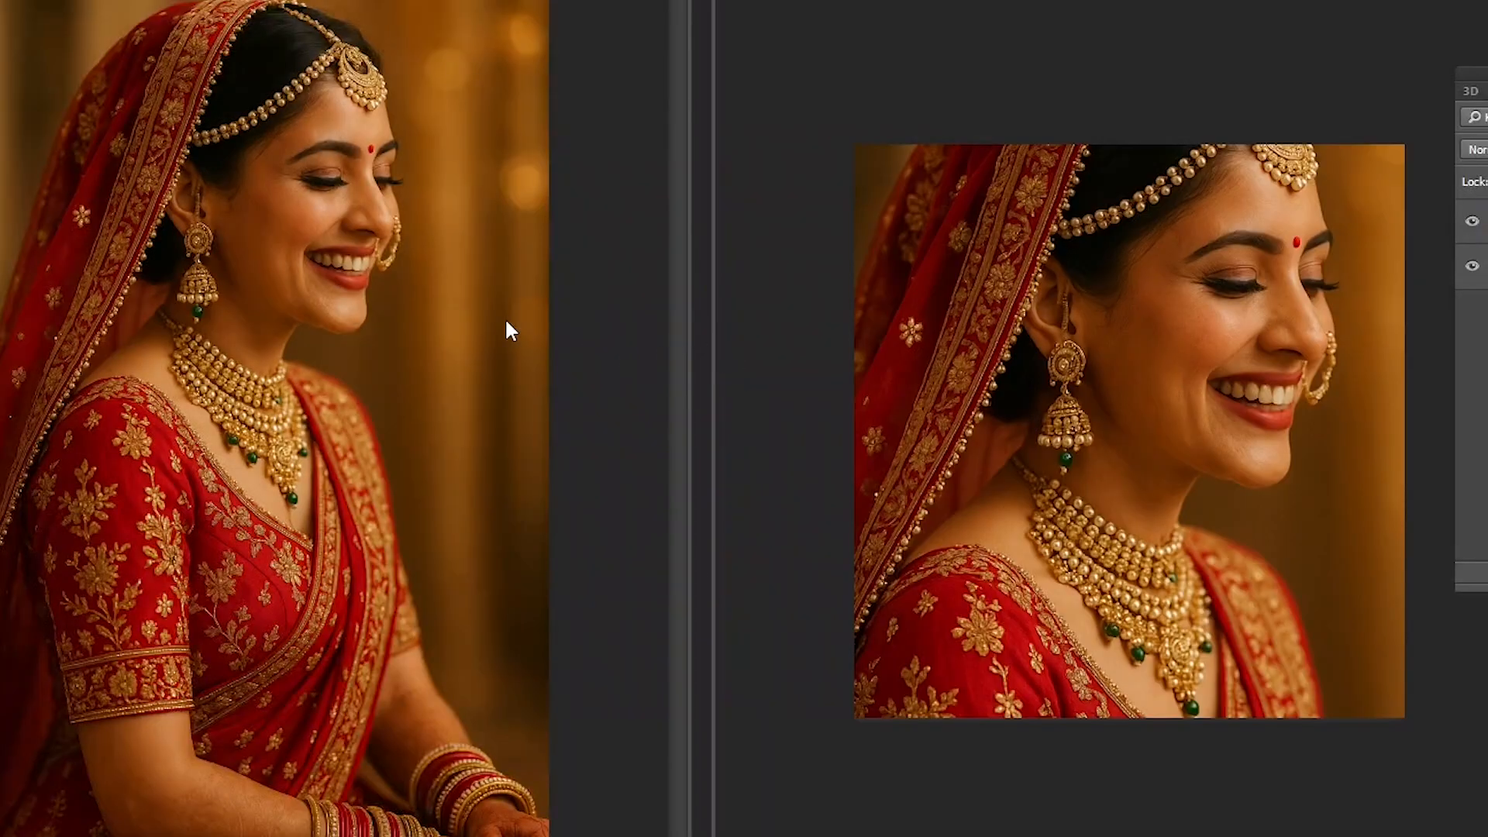
- Bring the source bride photo beside the 720 × 750 pixel document and clear its selection
click(506, 321)
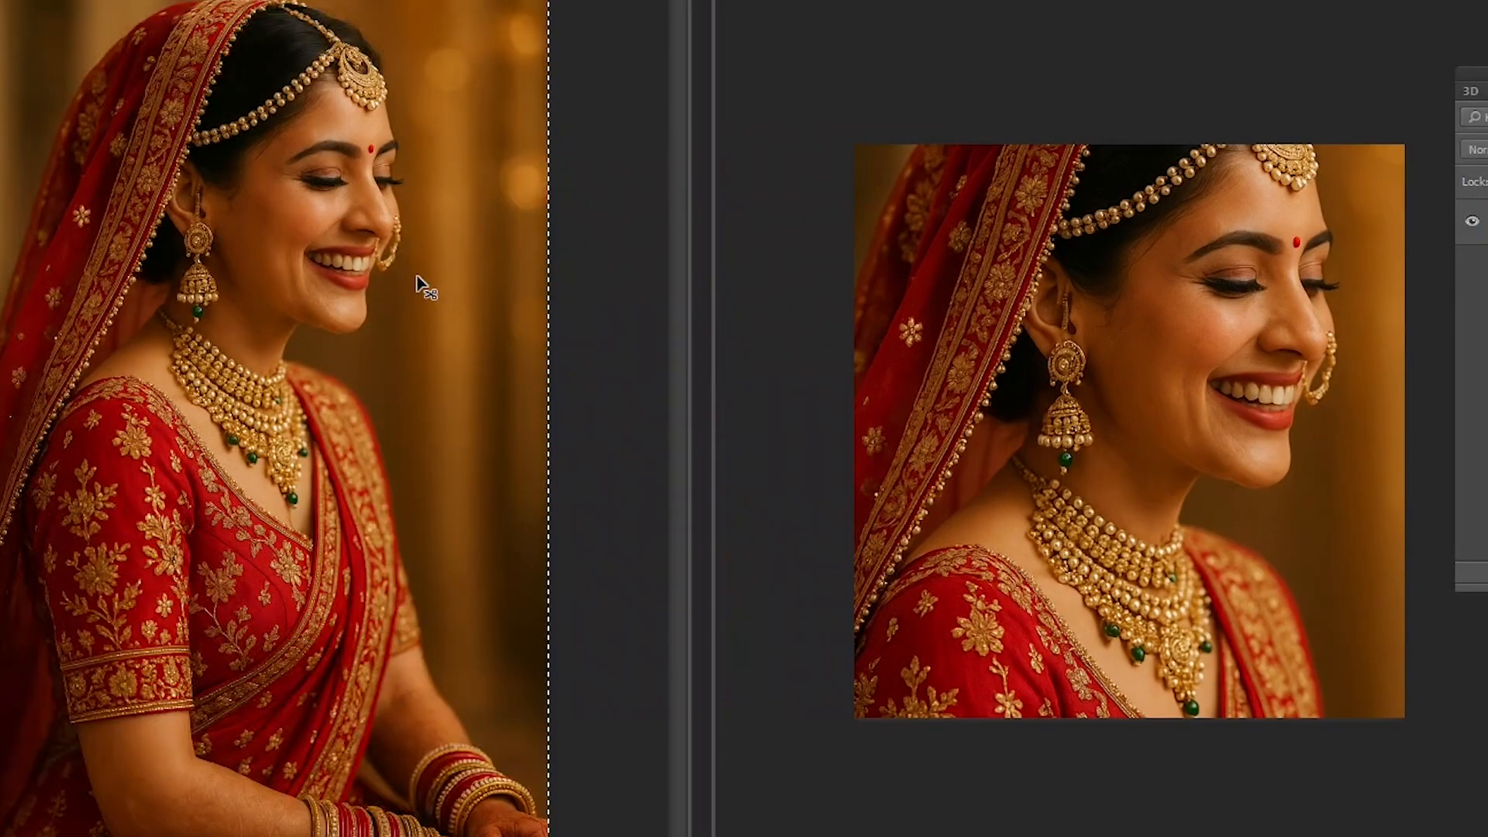
drag(333, 0, 222, 23)
key(ctrl+d)
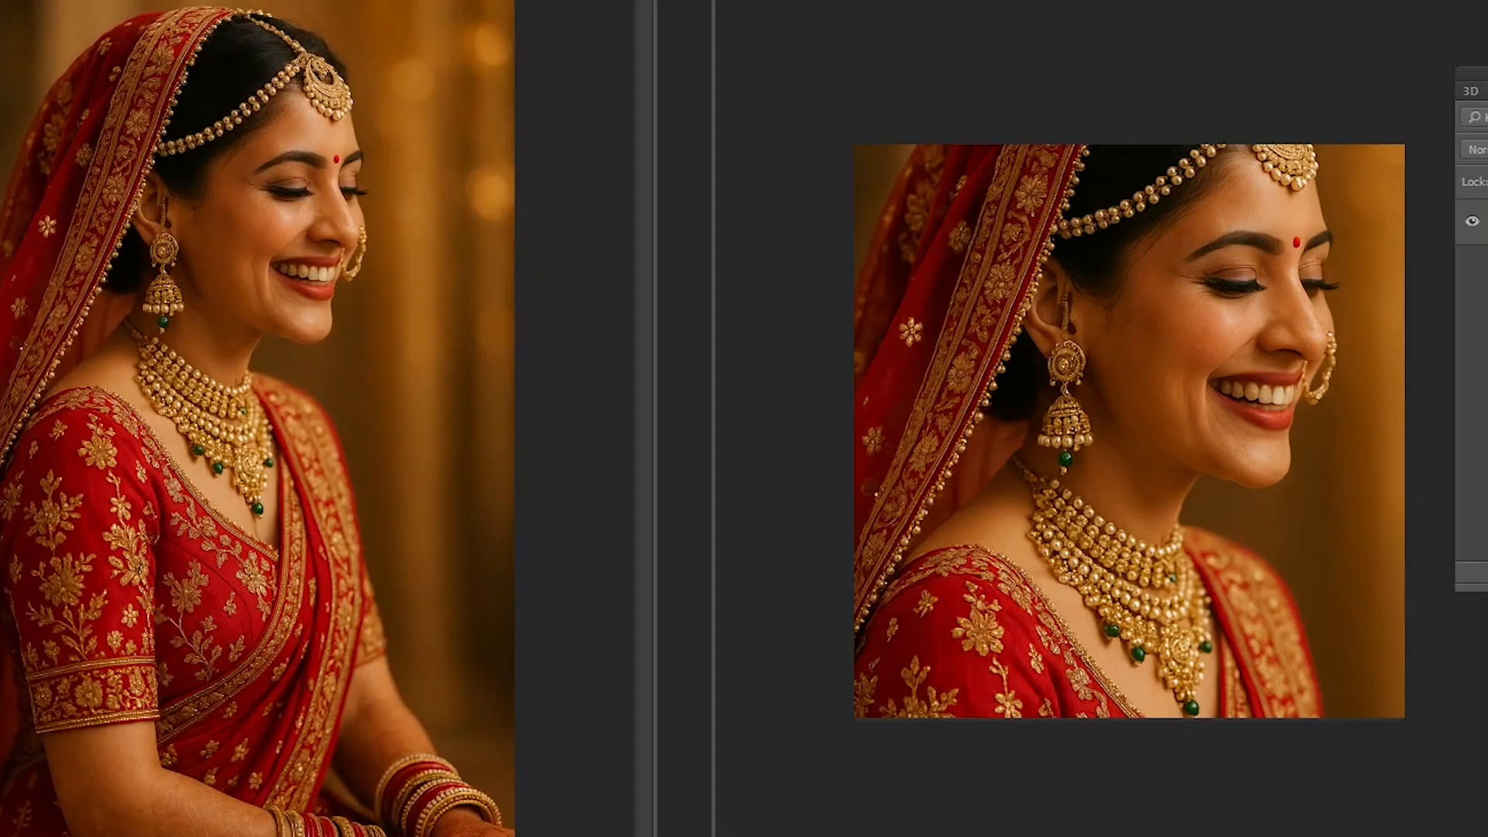
drag(1085, 0, 1084, 0)
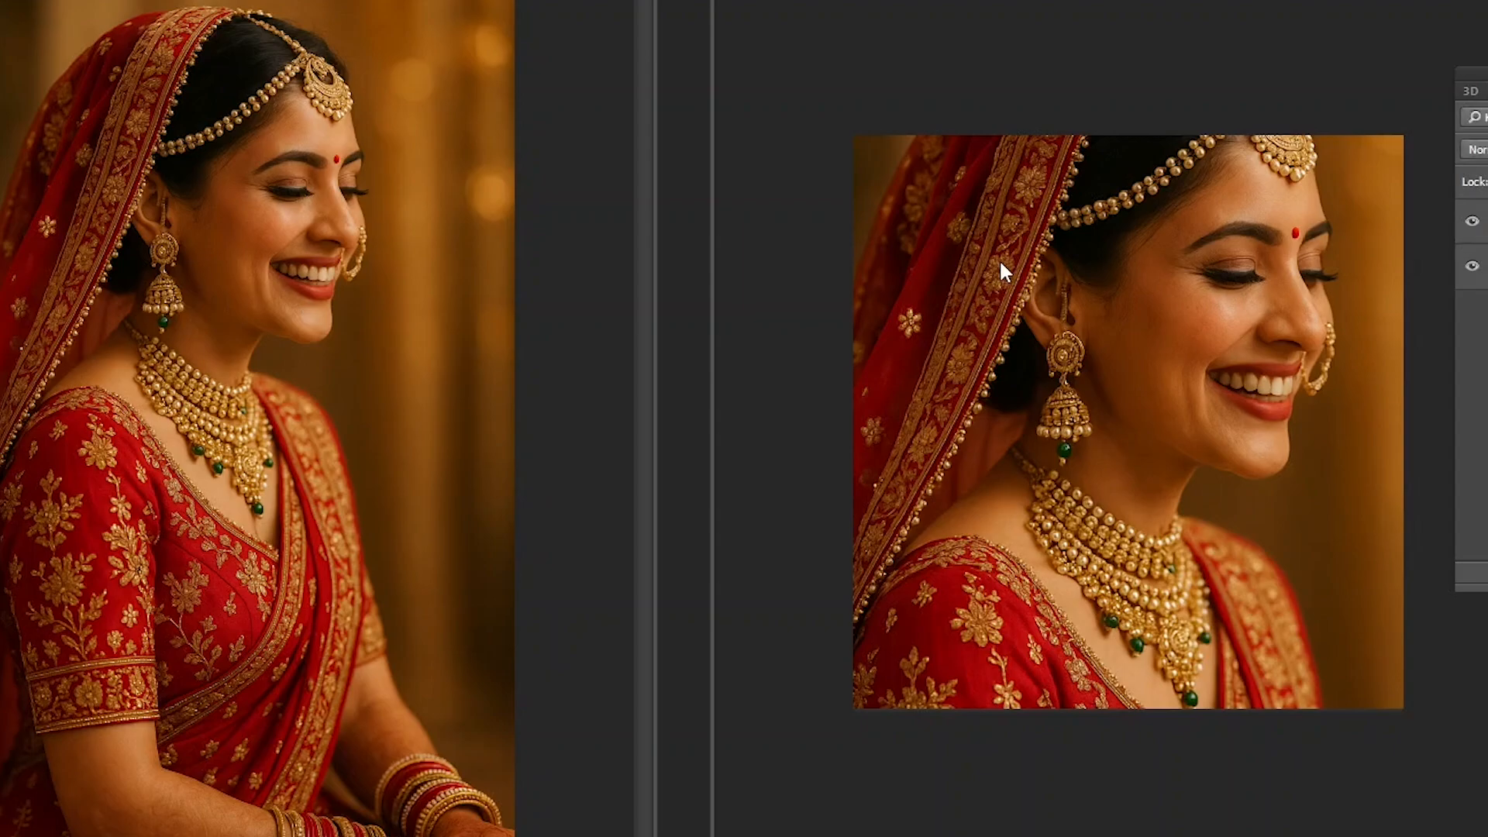
- Select the pasted bride photo's layer in the 720 × 750 pixel document and scale it down with Free Transform
right_click(1087, 200)
click(1105, 210)
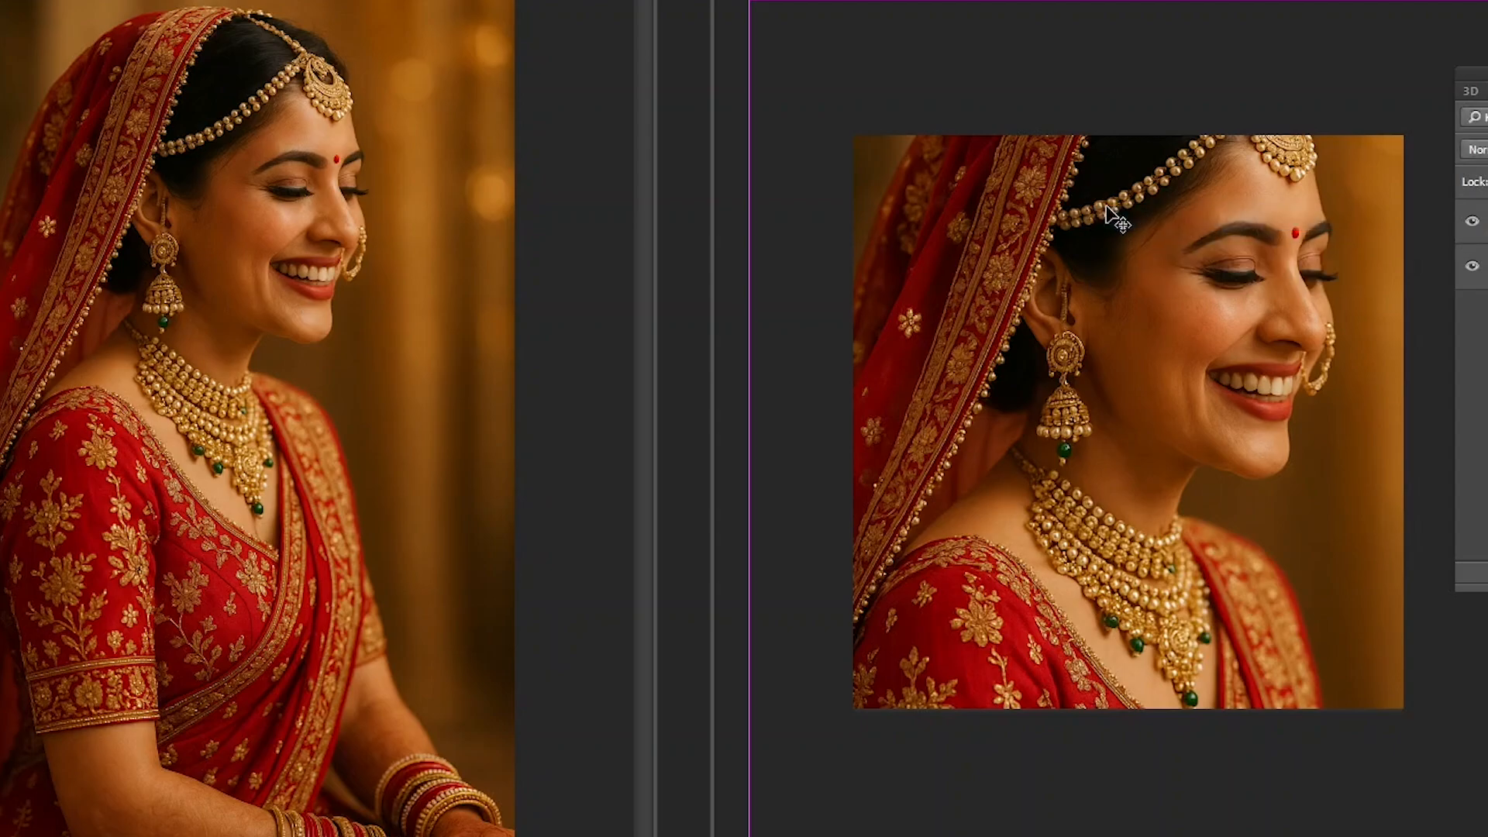
key(ctrl+minus)
key(ctrl+t)
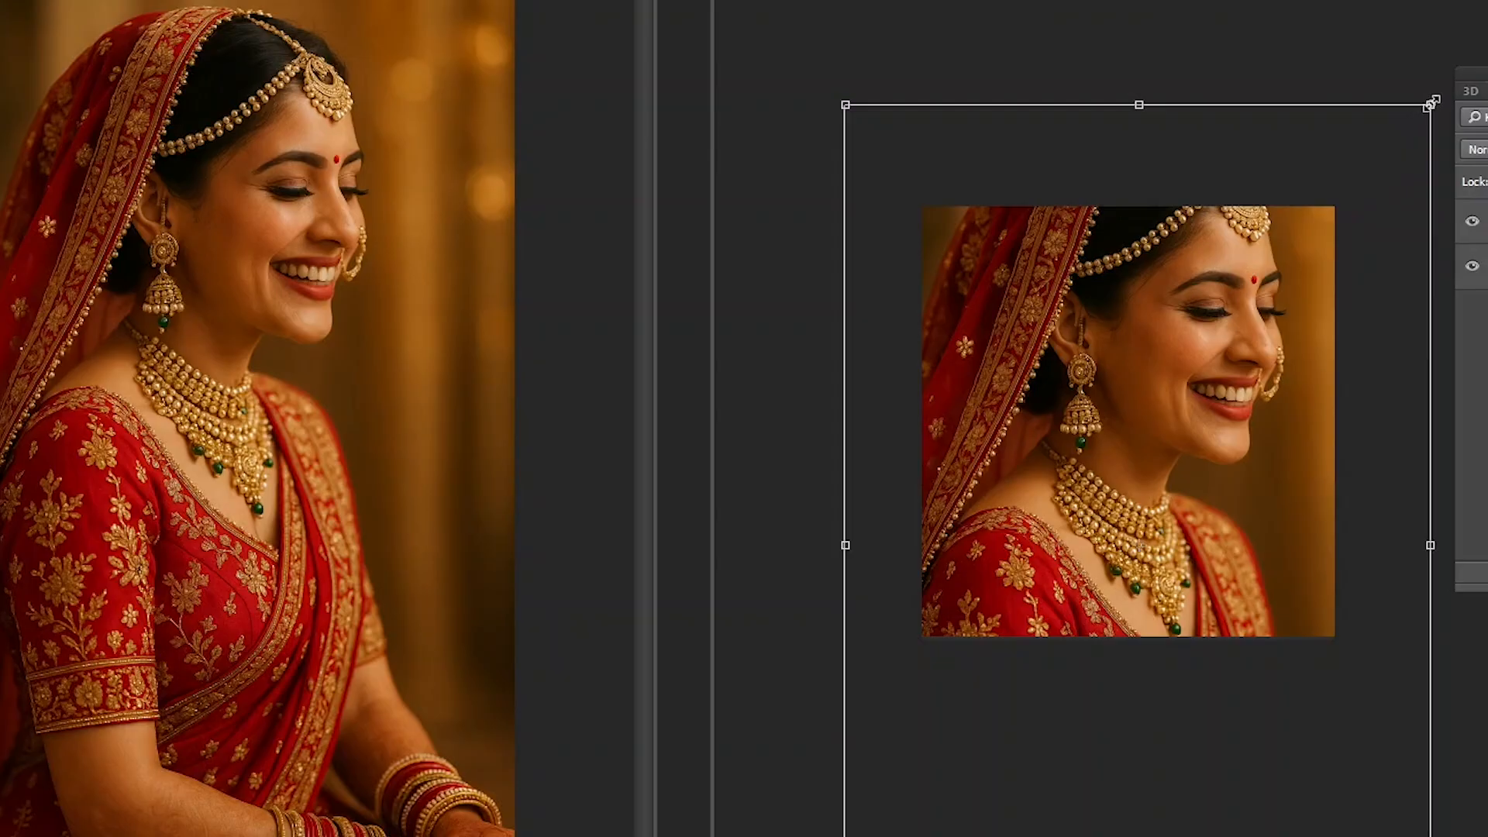
drag(1431, 105, 1353, 222)
key(Return)
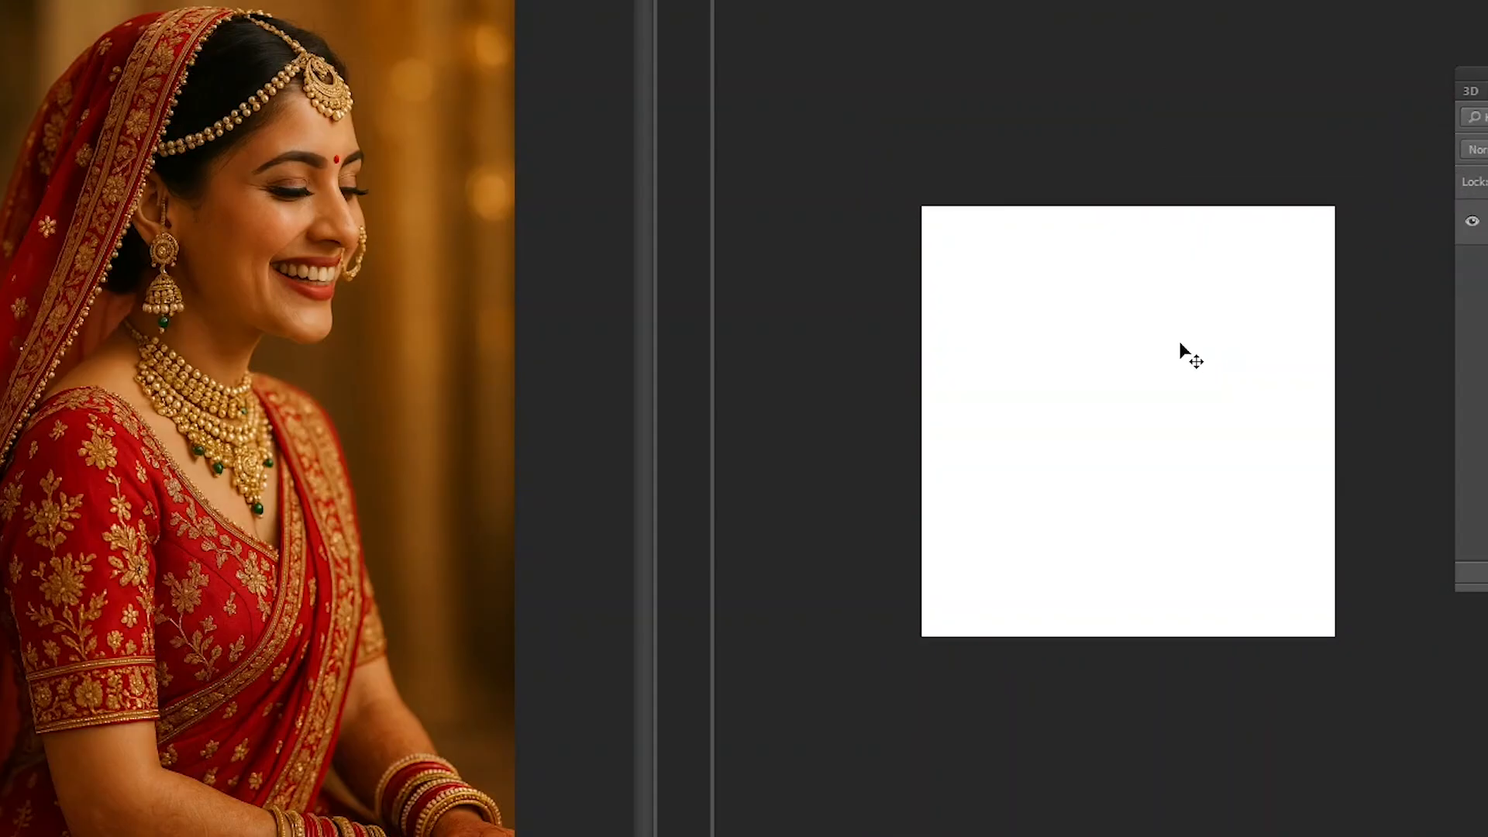
- Delete the pasted photo layer and close the 720 × 750 pixel document without saving
key(Delete)
key(ctrl+w)
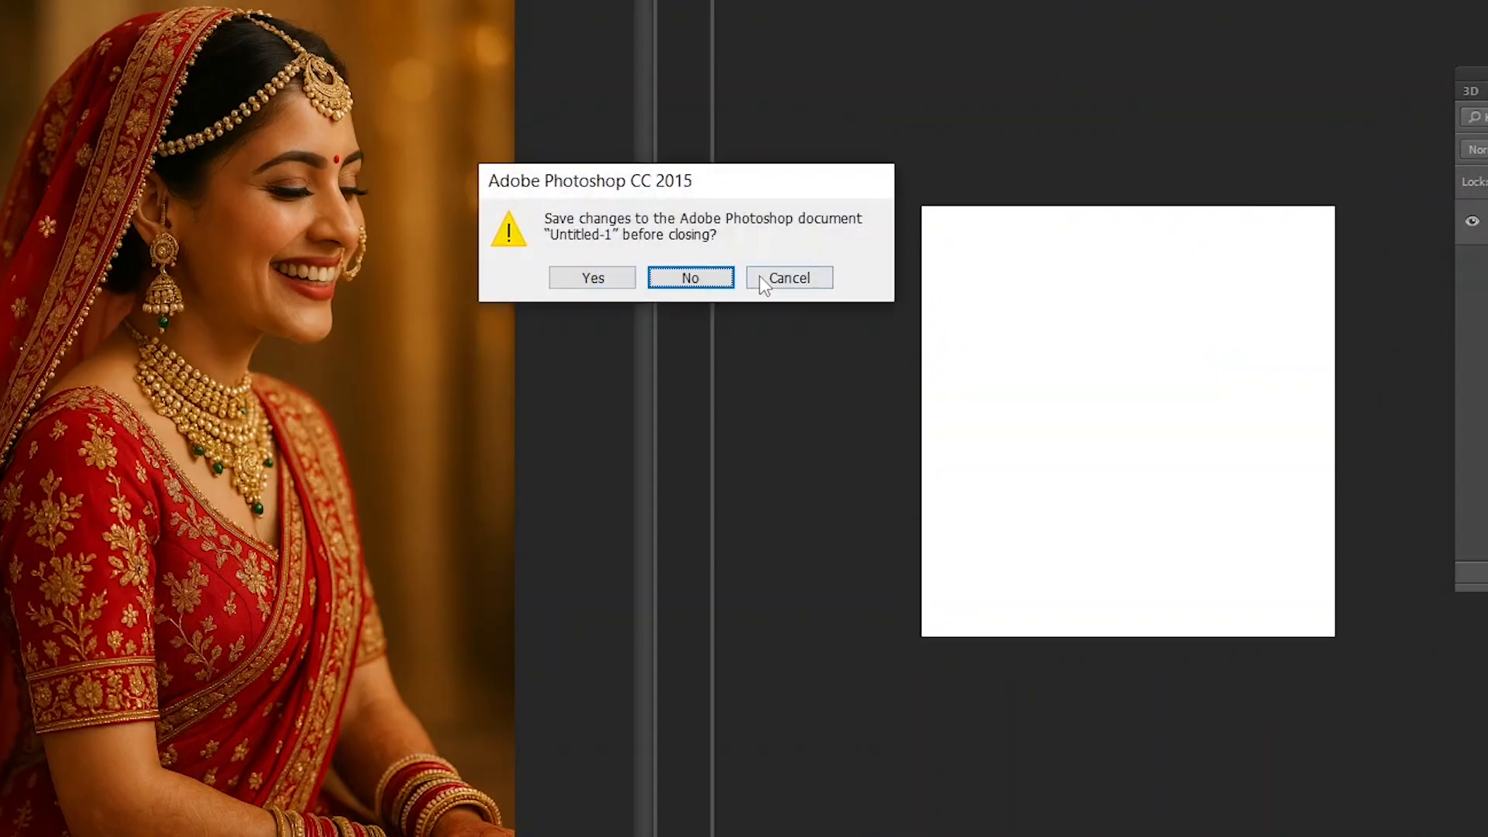
click(682, 278)
- Start a new document and set its width to 2000 pixels
key(ctrl+n)
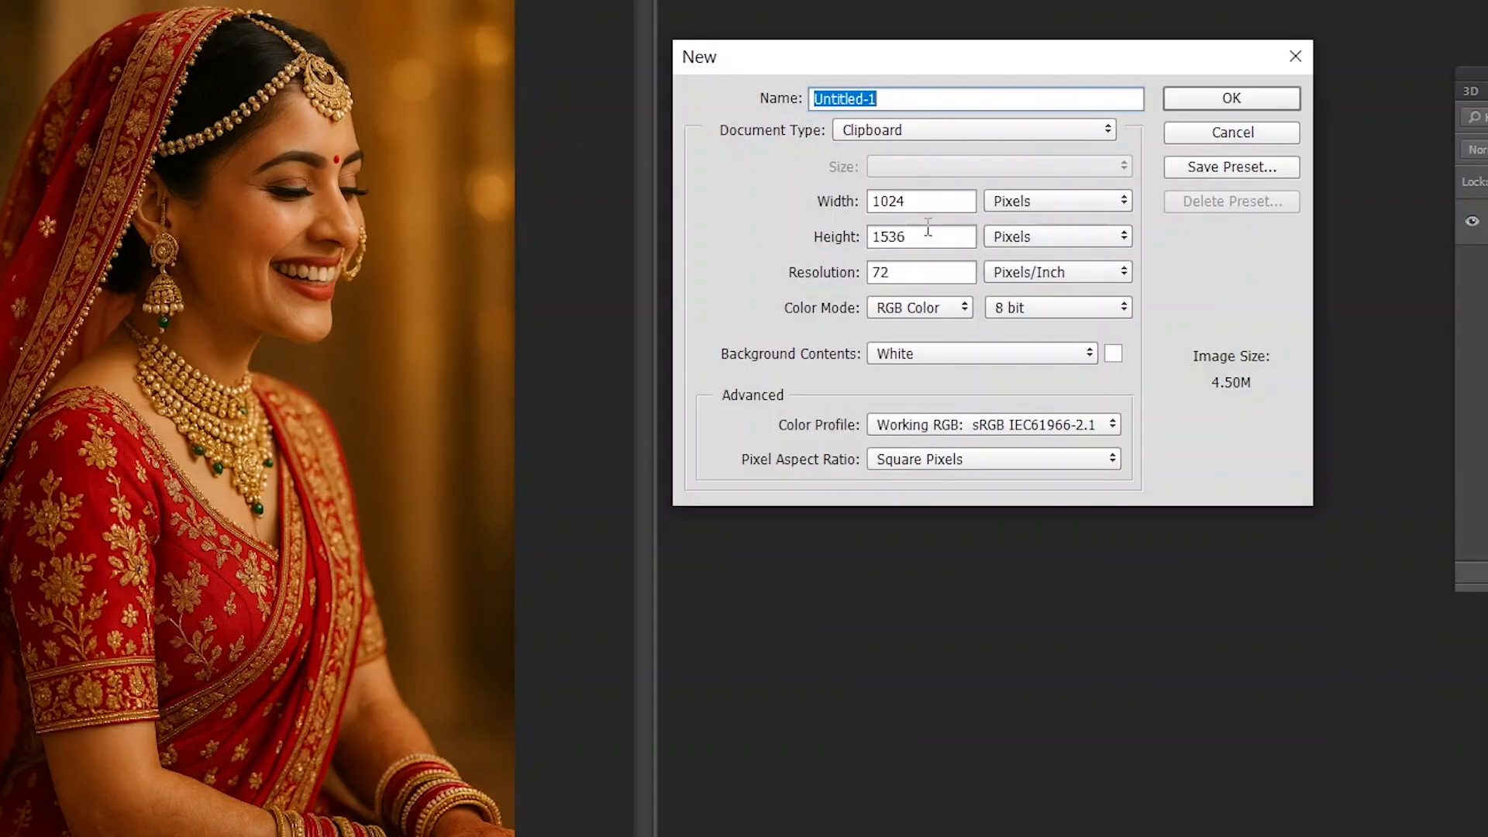
click(913, 201)
double_click(911, 201)
drag(911, 201, 775, 199)
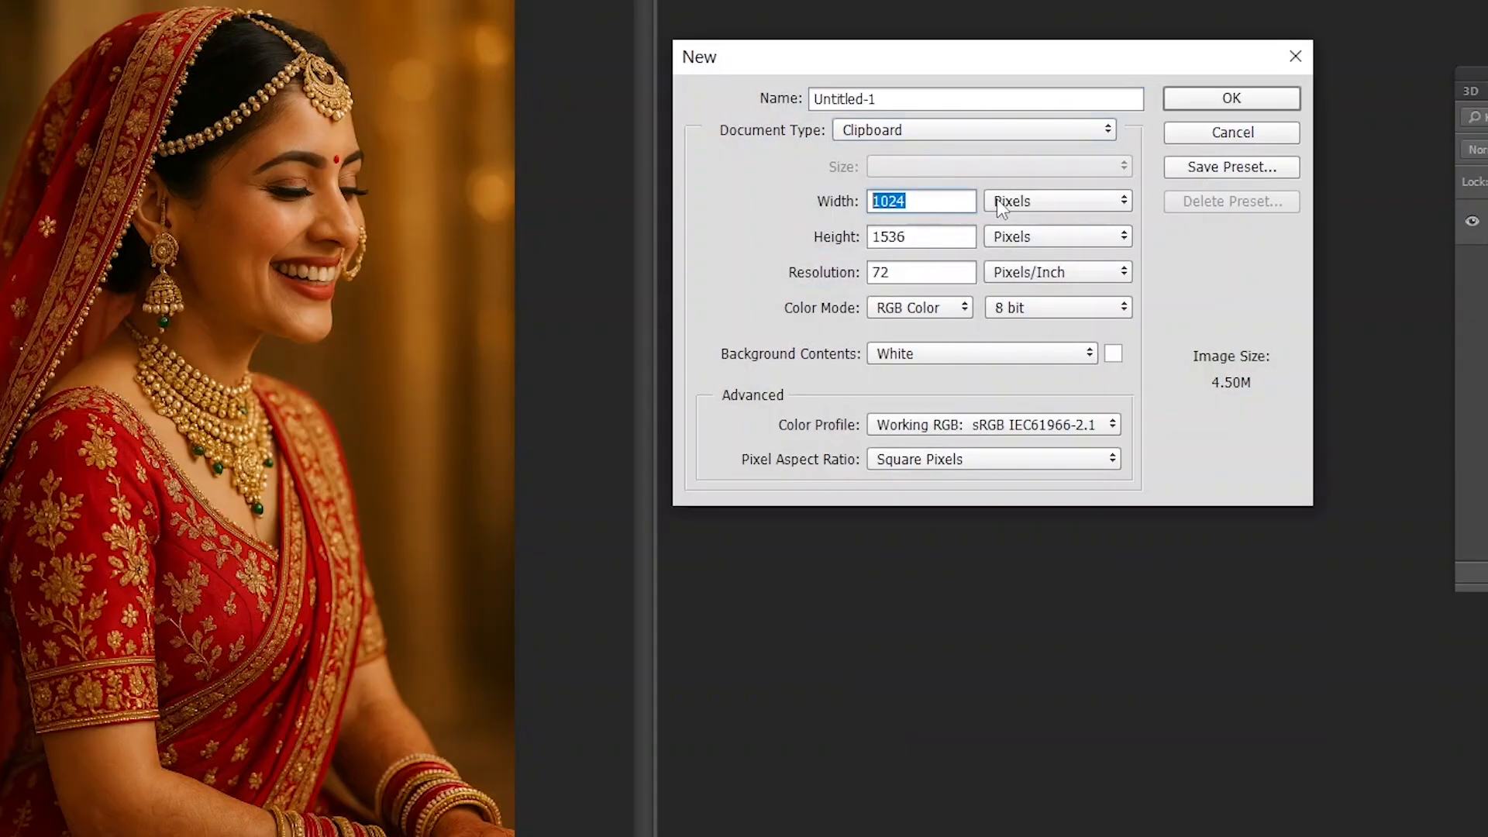
drag(919, 239, 752, 238)
drag(939, 203, 775, 196)
text(19)
key(BackSpace)
key(BackSpace)
text(2000)
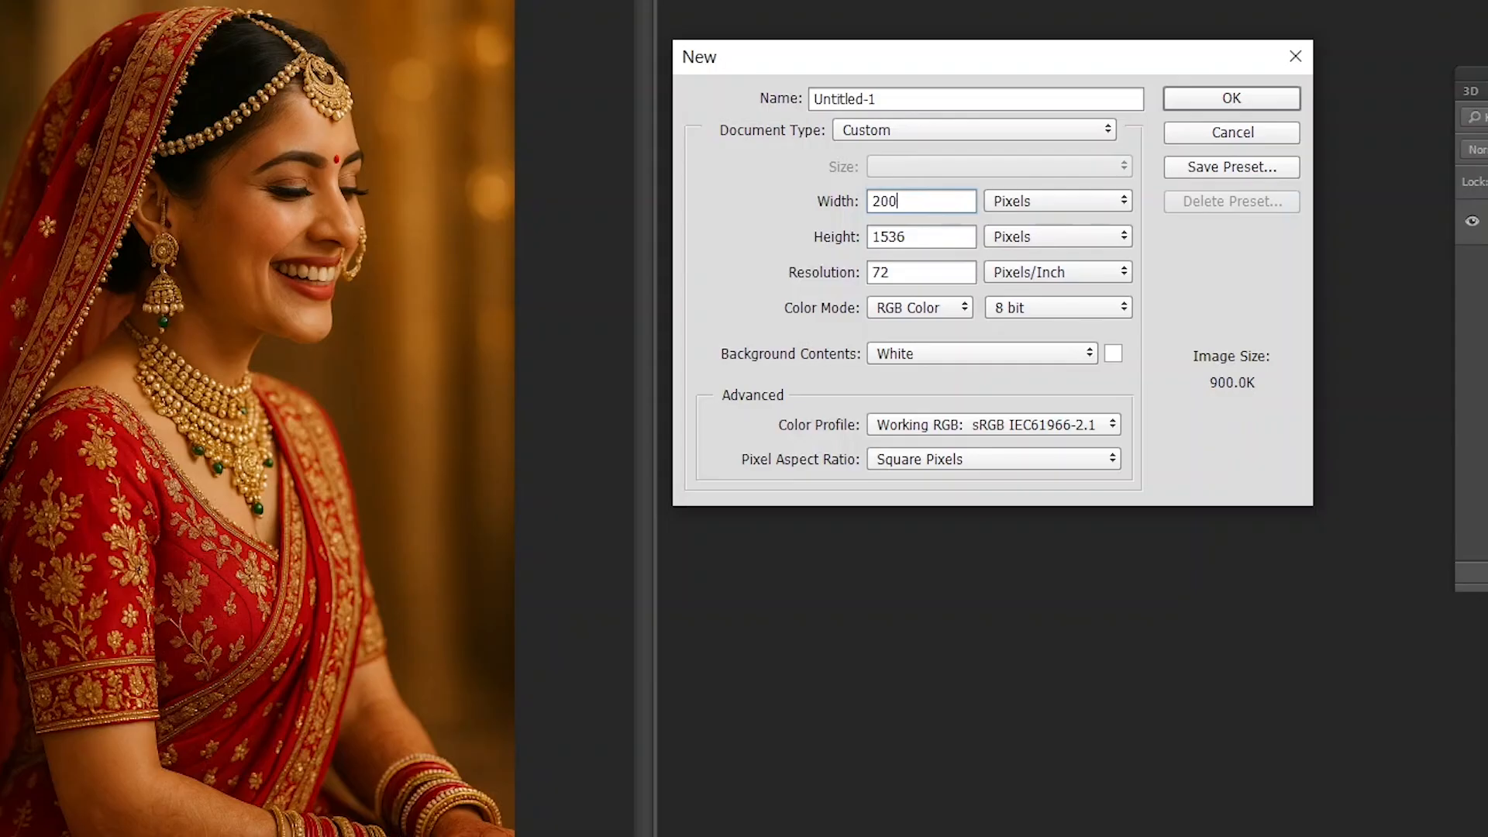
- Set the height to 2000 pixels and create the document at 72 pixels/inch
key(Tab)
key(Tab)
text(2000)
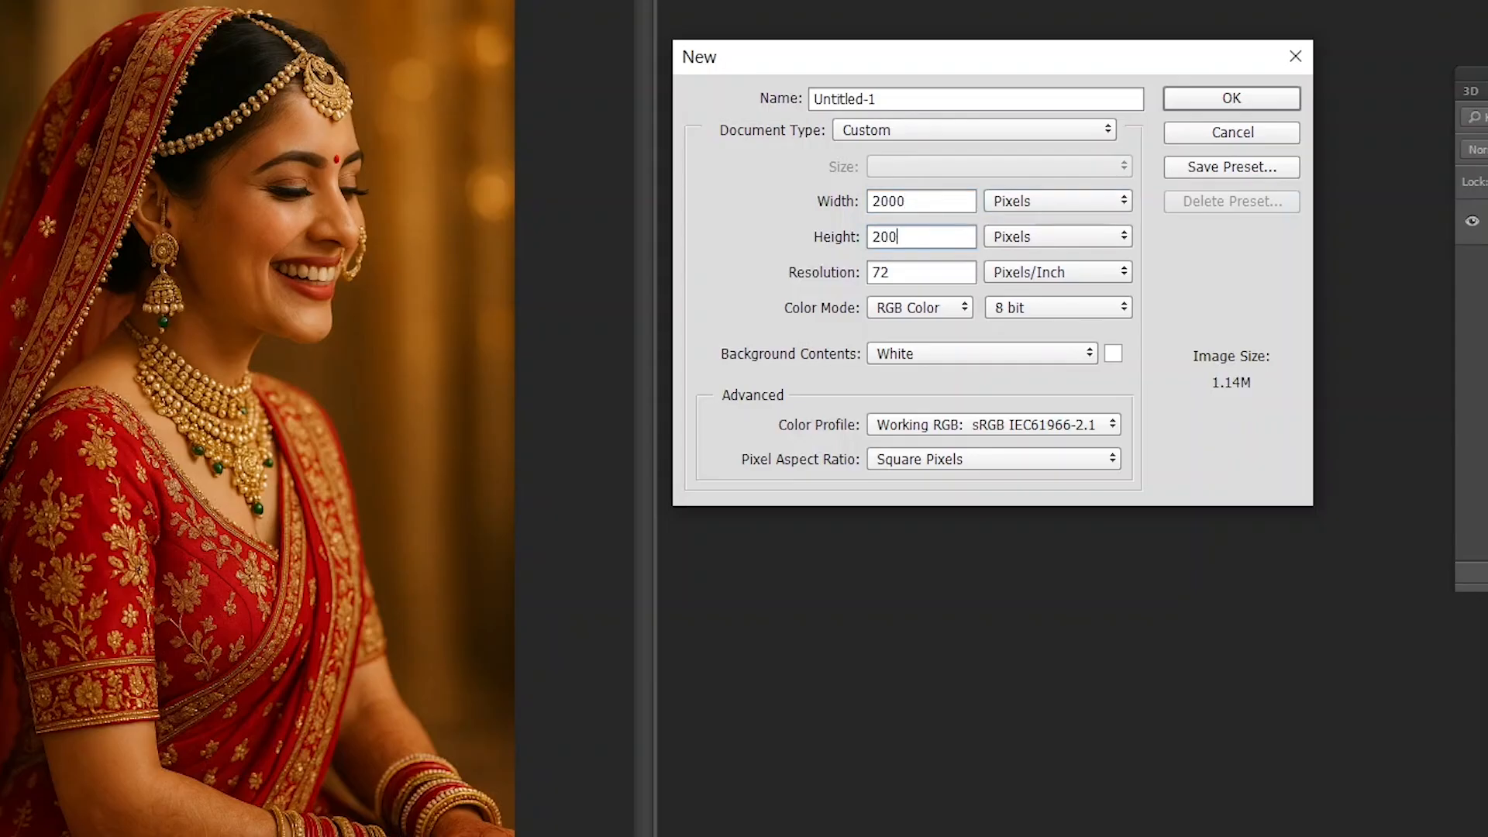
key(Tab)
key(Tab)
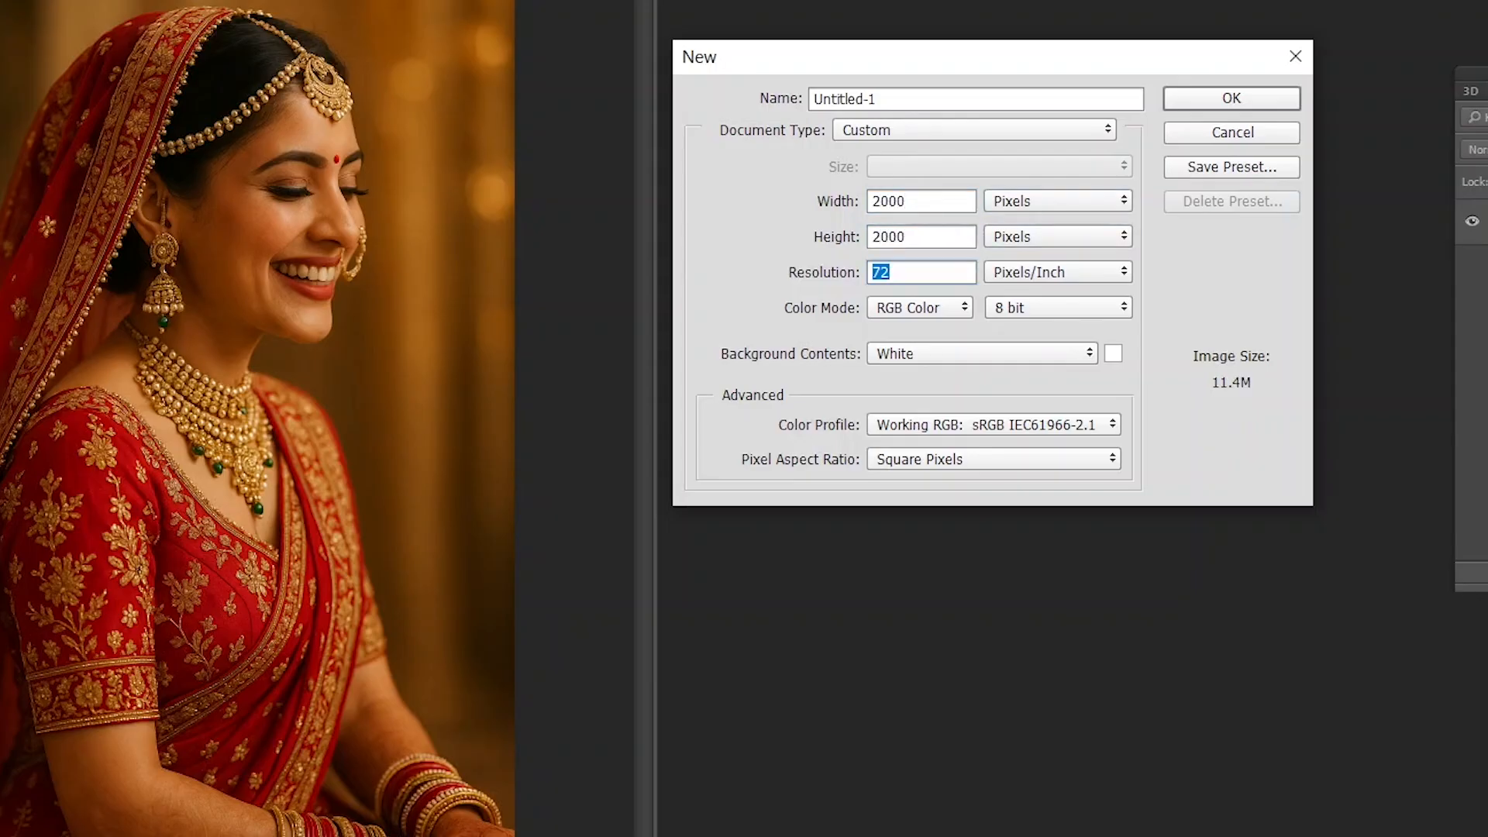
key(Return)
- Select the whole bride photo and paste a copy into the 2000 × 2000 pixel document
drag(465, 1, 362, 0)
click(227, 221)
key(ctrl+a)
key(ctrl+v)
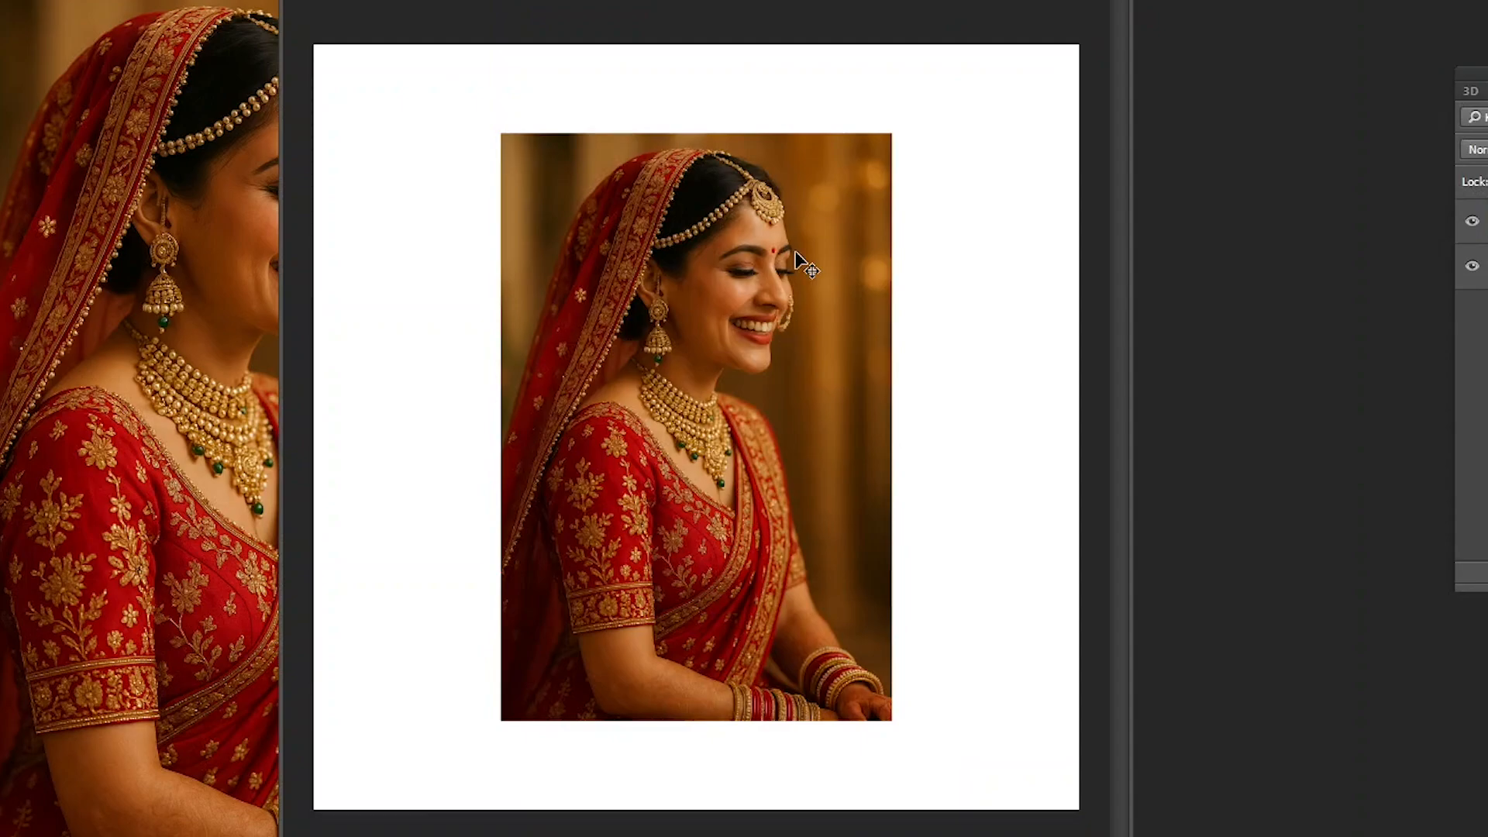
- Arrange the source photo and the 2000 × 2000 pixel document side by side and clear the source photo's selection
drag(821, 1, 1055, 0)
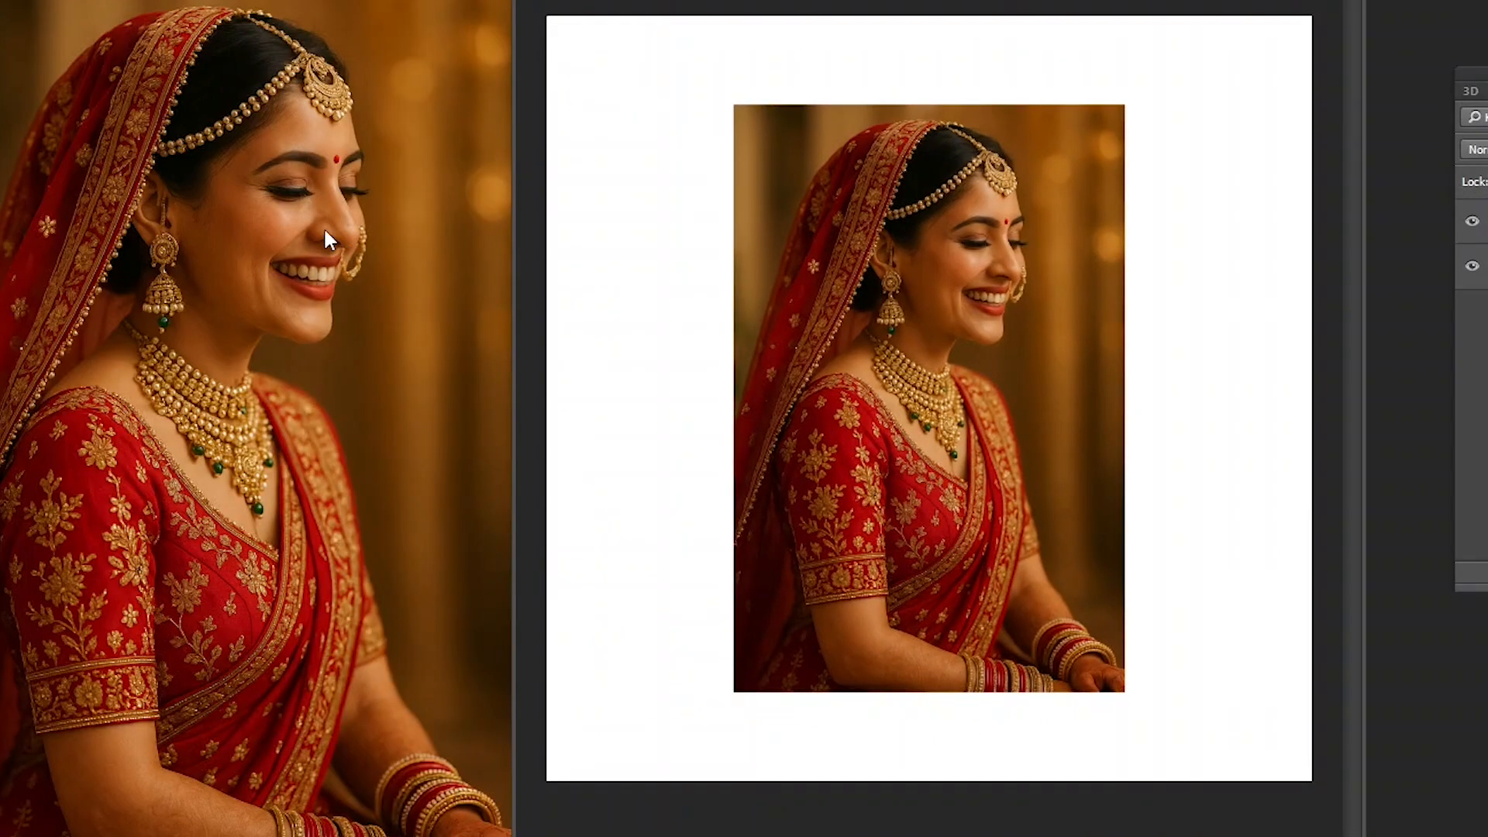
drag(368, 0, 255, 14)
click(662, 53)
drag(752, 0, 773, 8)
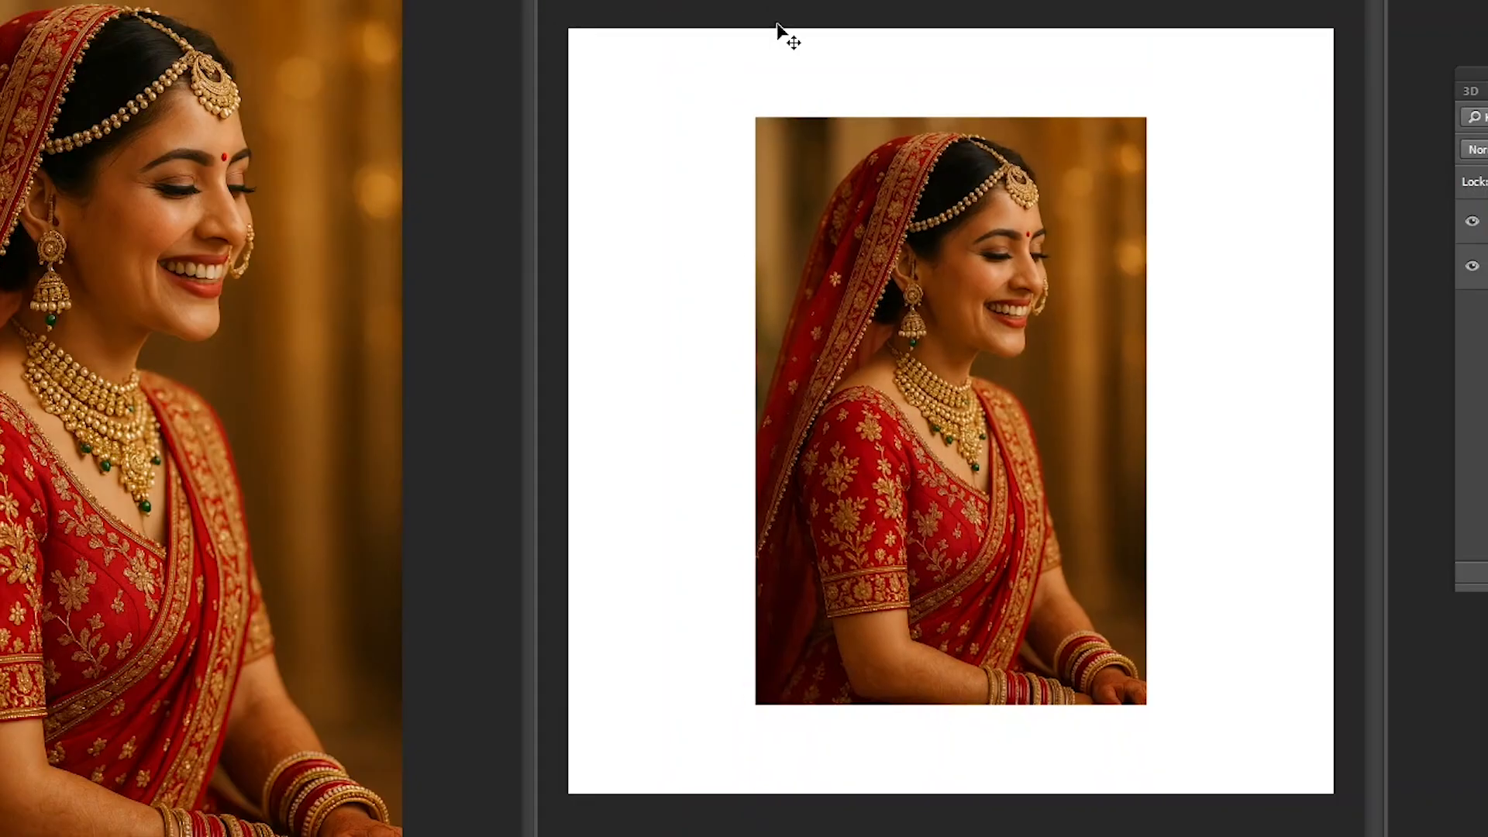
drag(118, 0, 137, 3)
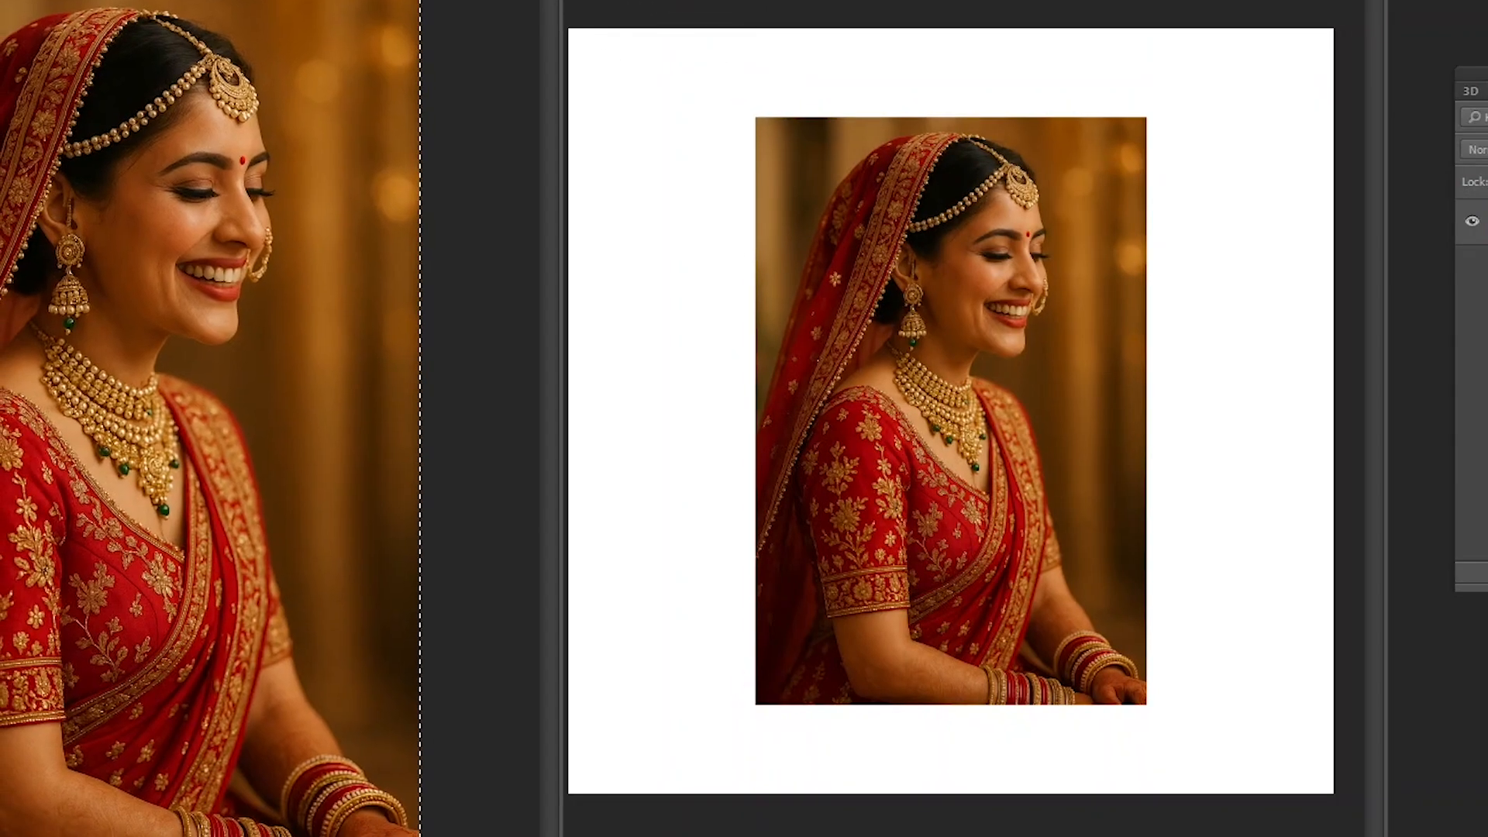
click(682, 183)
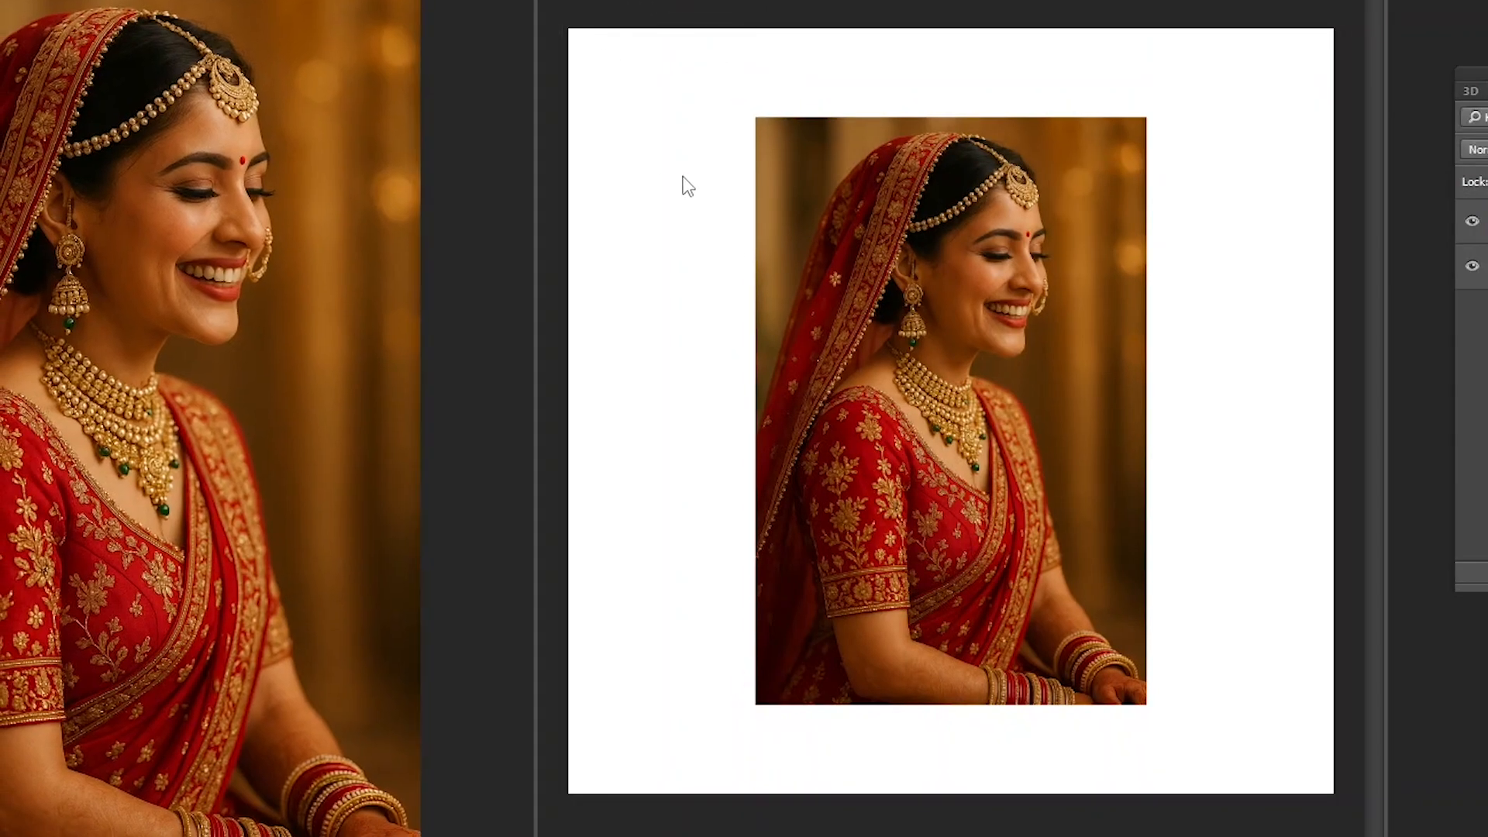
- Select the pasted photo's layer, move it near the white page's upper-left corner, and shift it back toward the center
right_click(934, 313)
click(938, 319)
drag(917, 298, 829, 286)
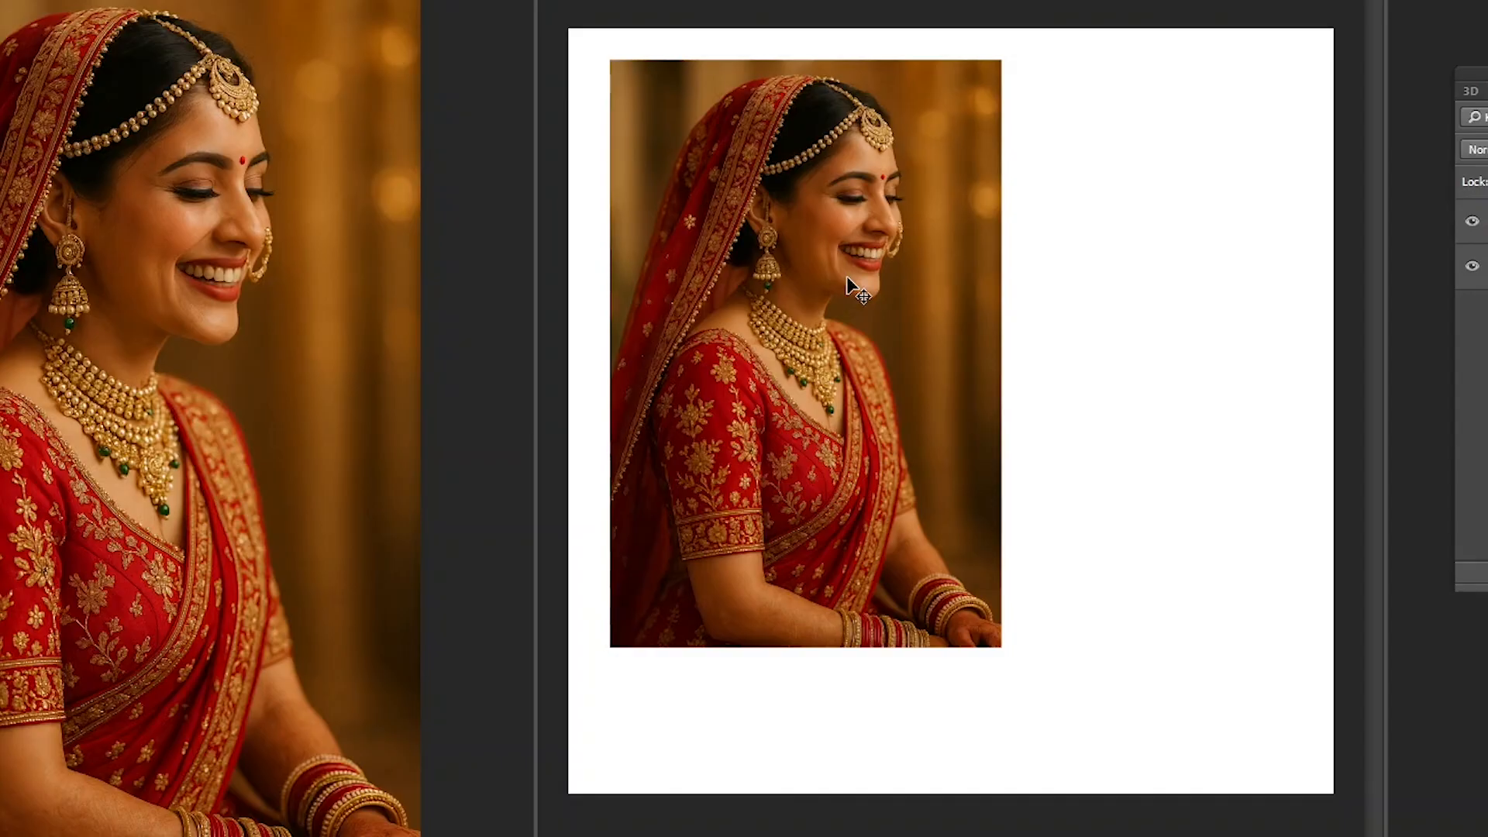
drag(835, 289, 979, 374)
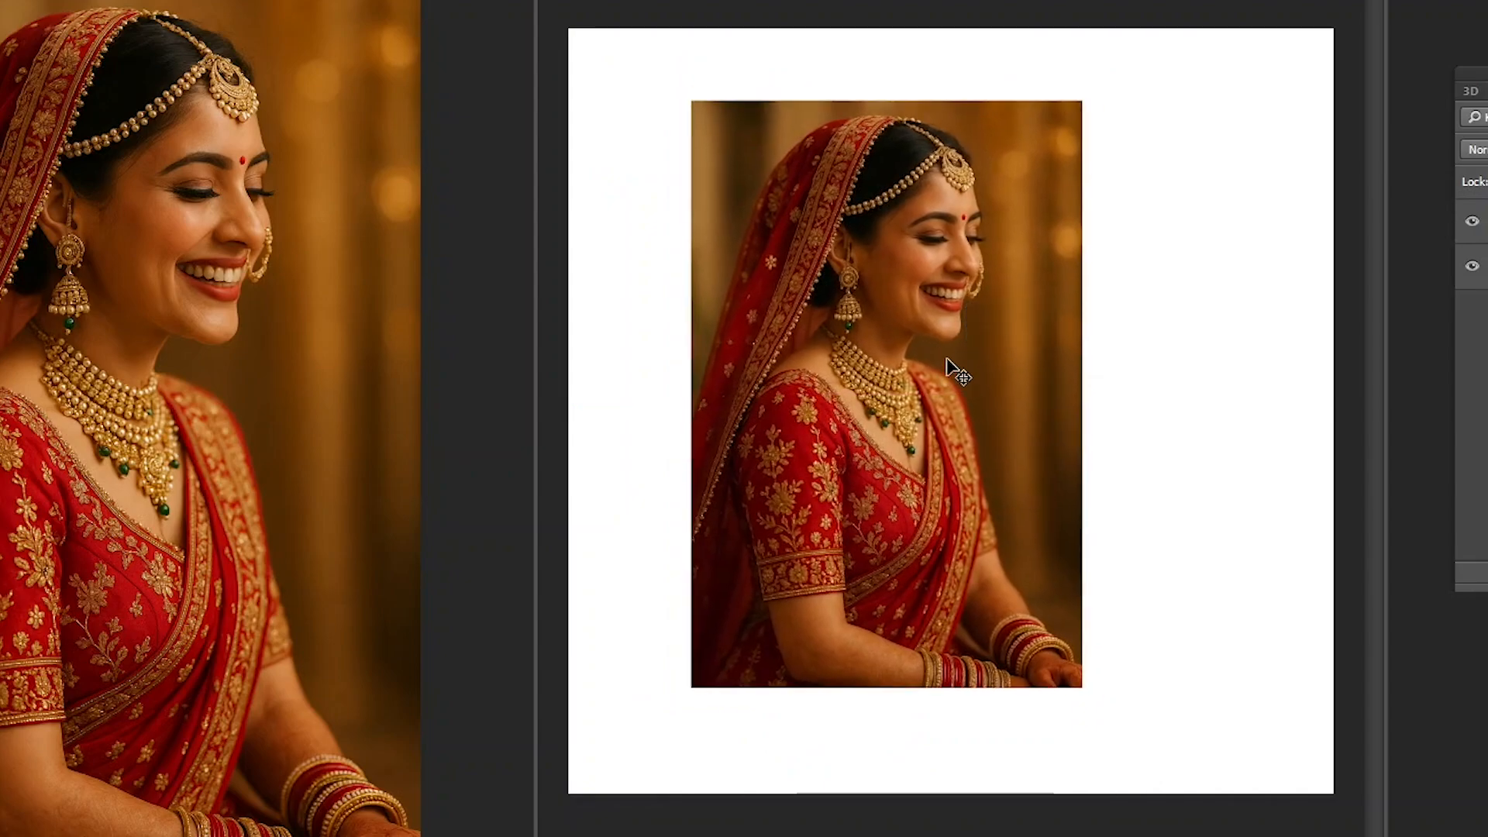
- Undo the last photo move and close the 2000 × 2000 pixel document without saving
key(ctrl+z)
key(ctrl+w)
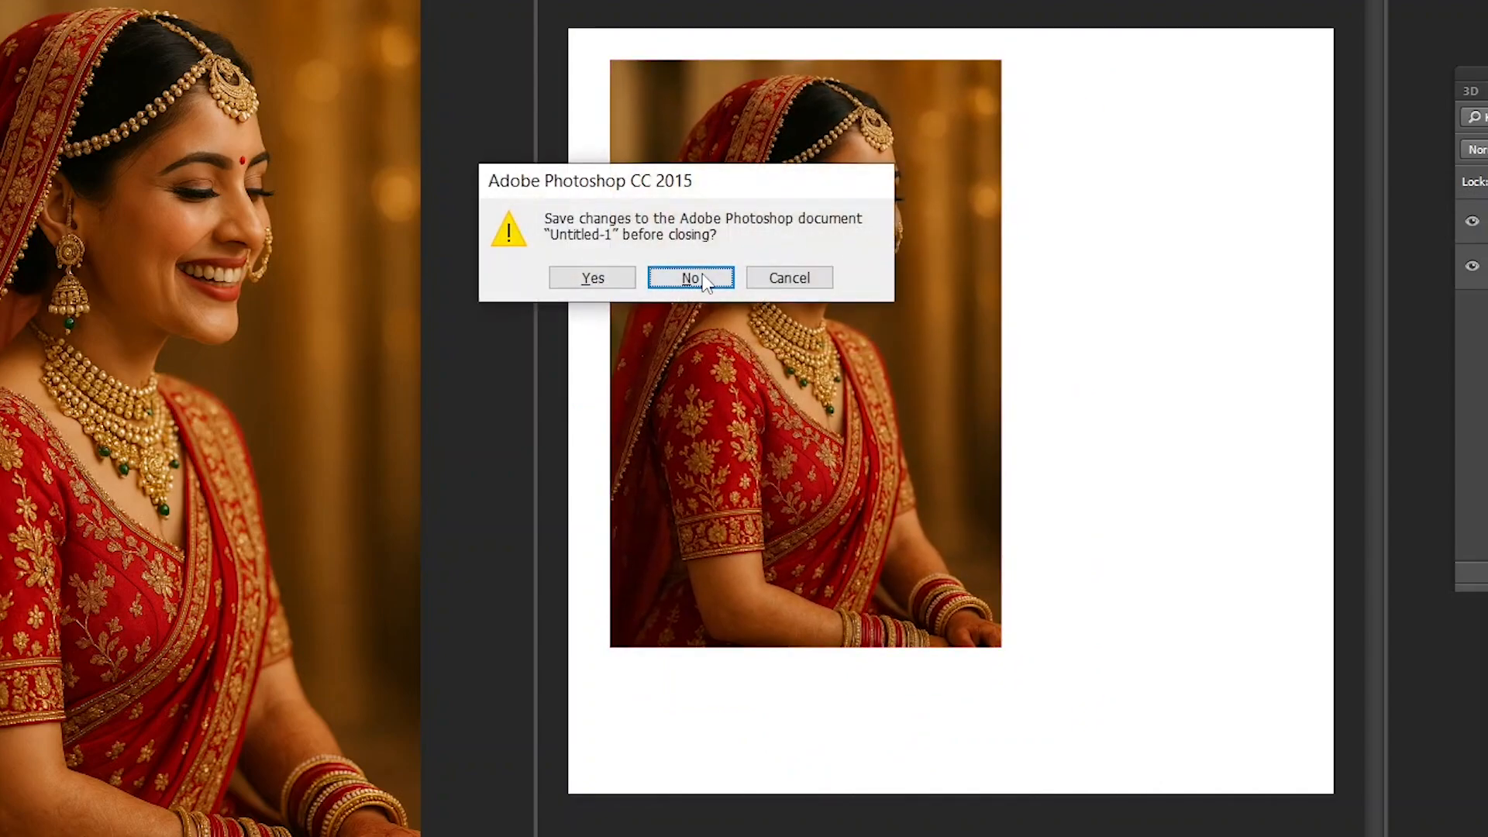
click(691, 279)
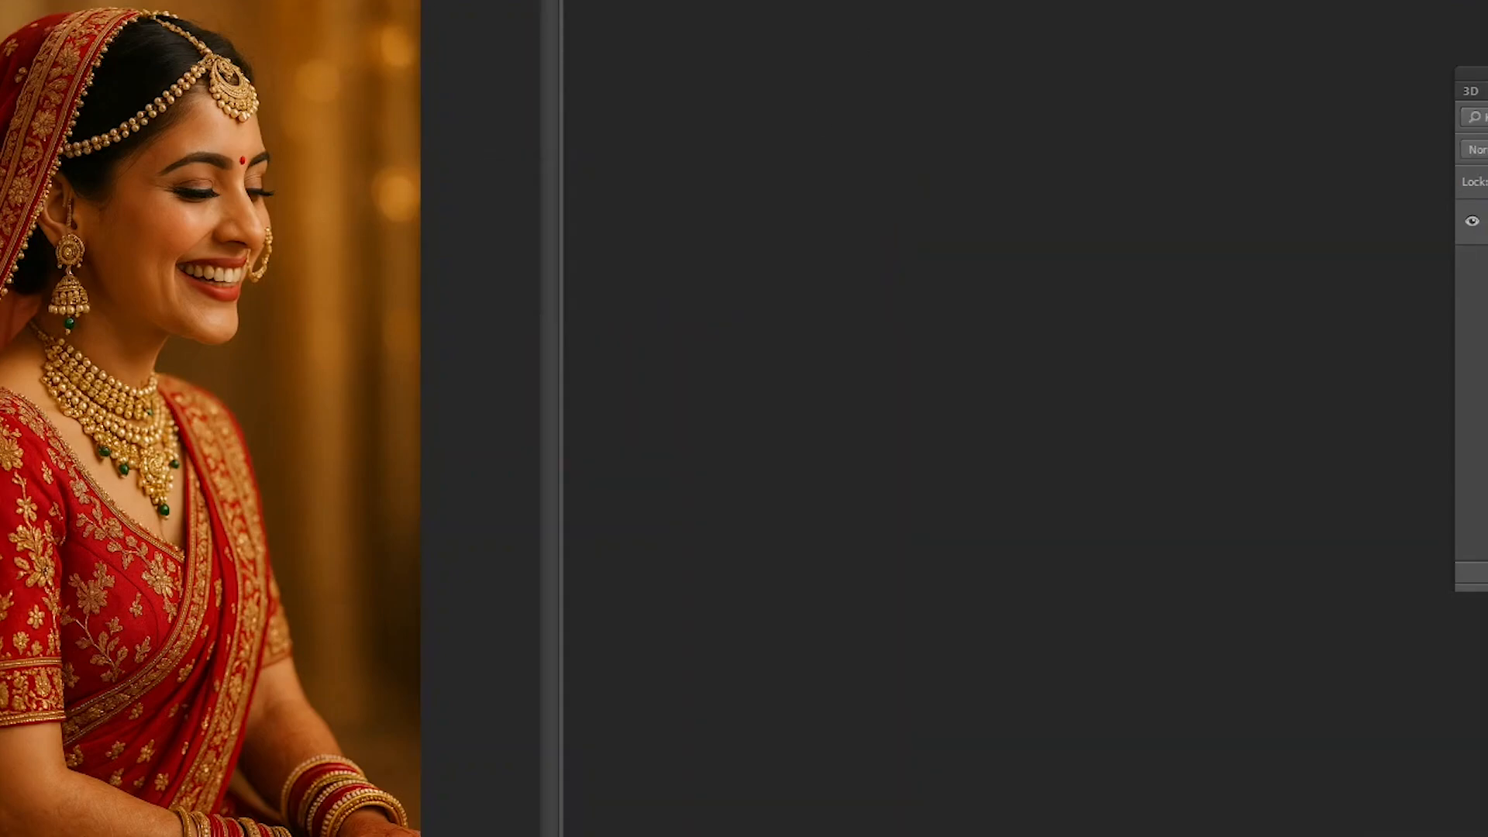
- Start a new document and set its width to 720 with pixels as the unit
key(ctrl+n)
key(Tab)
key(Tab)
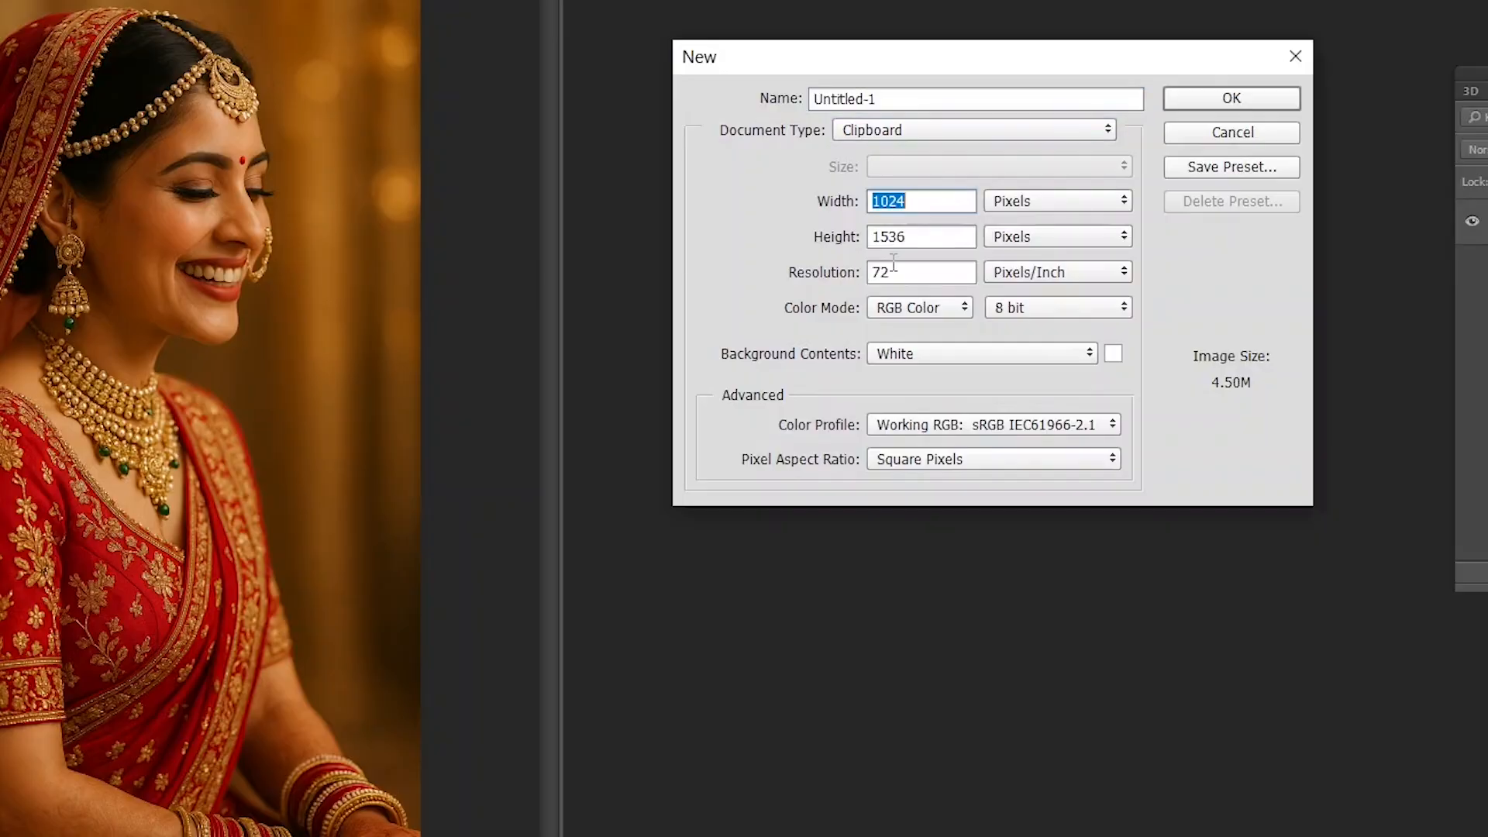
text(720)
key(Down)
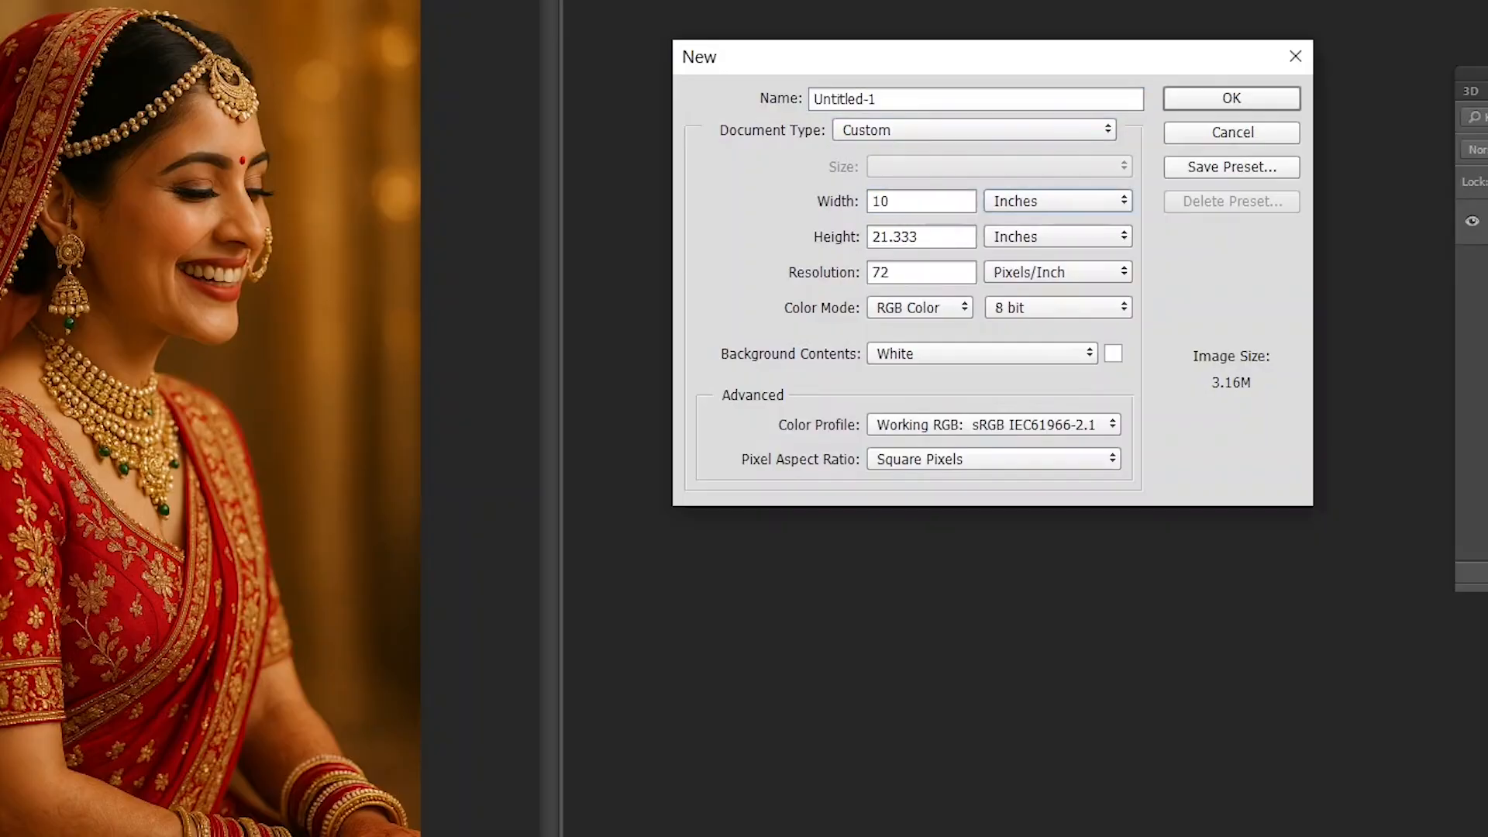
key(shift+Tab)
text(720)
key(Tab)
key(Up)
key(shift+Tab)
text(720)
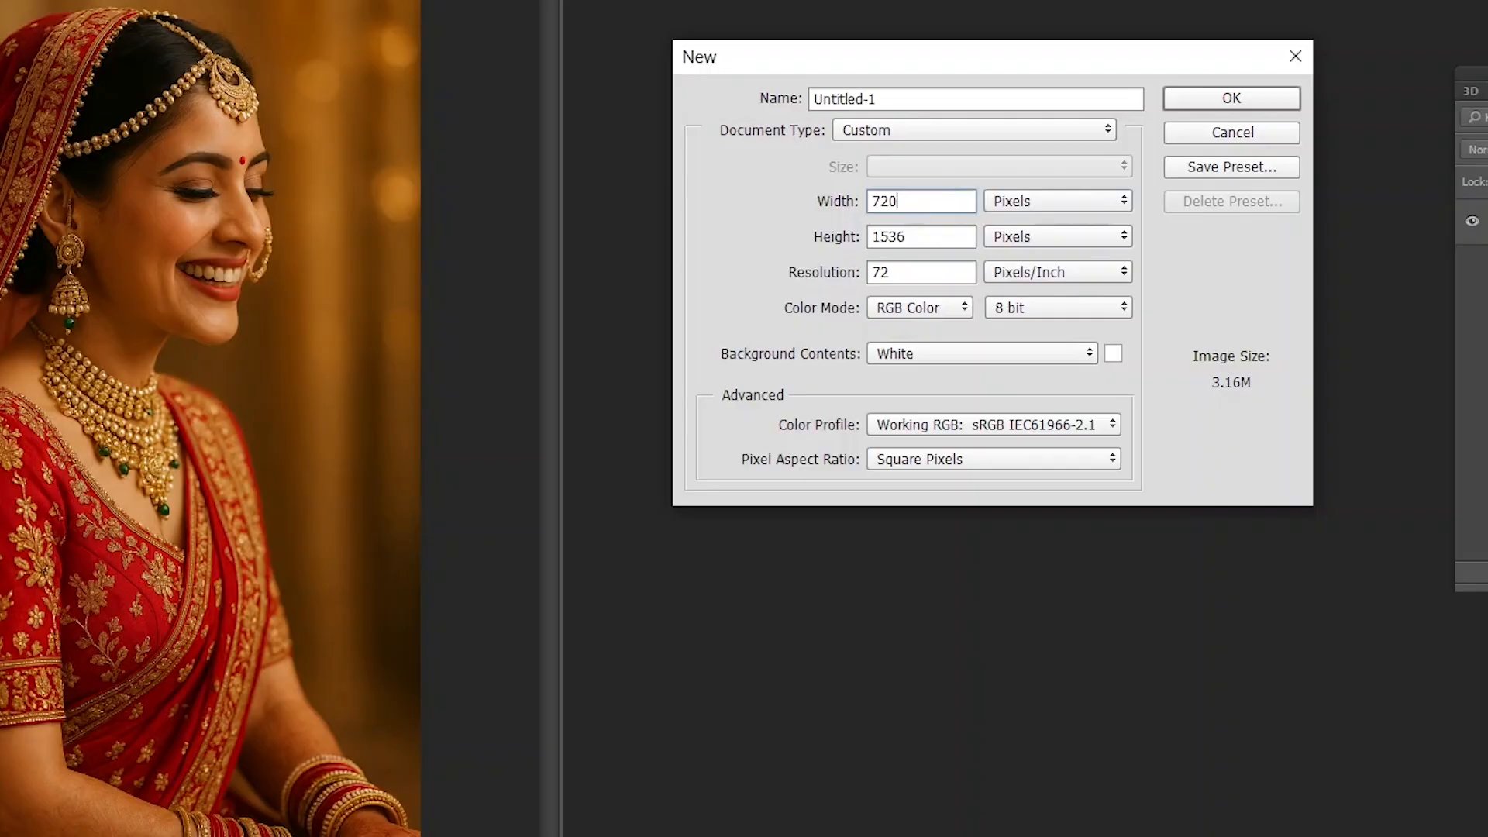
- Set the height to 720 pixels and create the document at 72 pixels/inch
key(Tab)
text(720)
key(Tab)
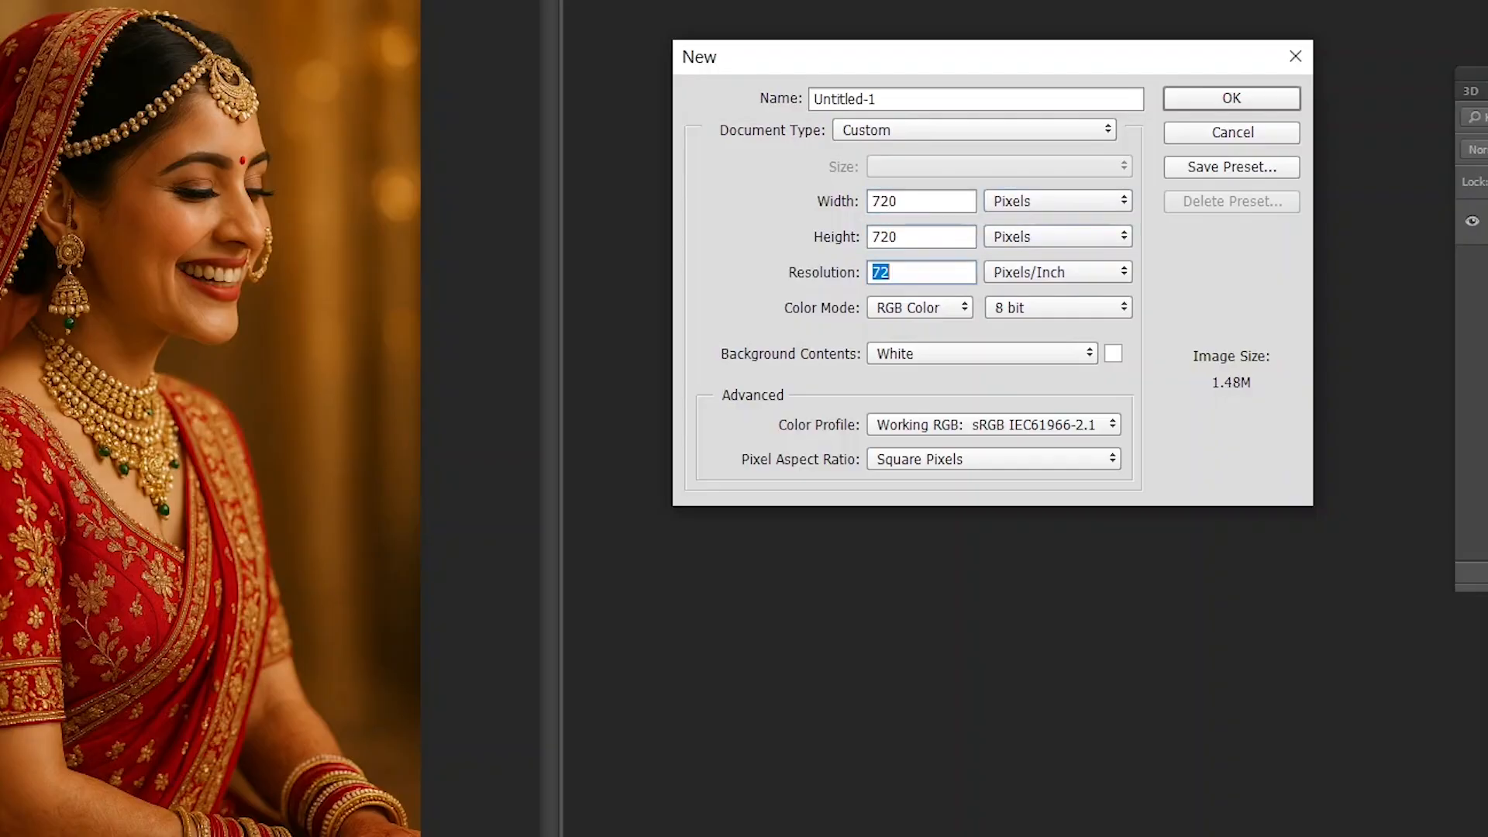
key(Return)
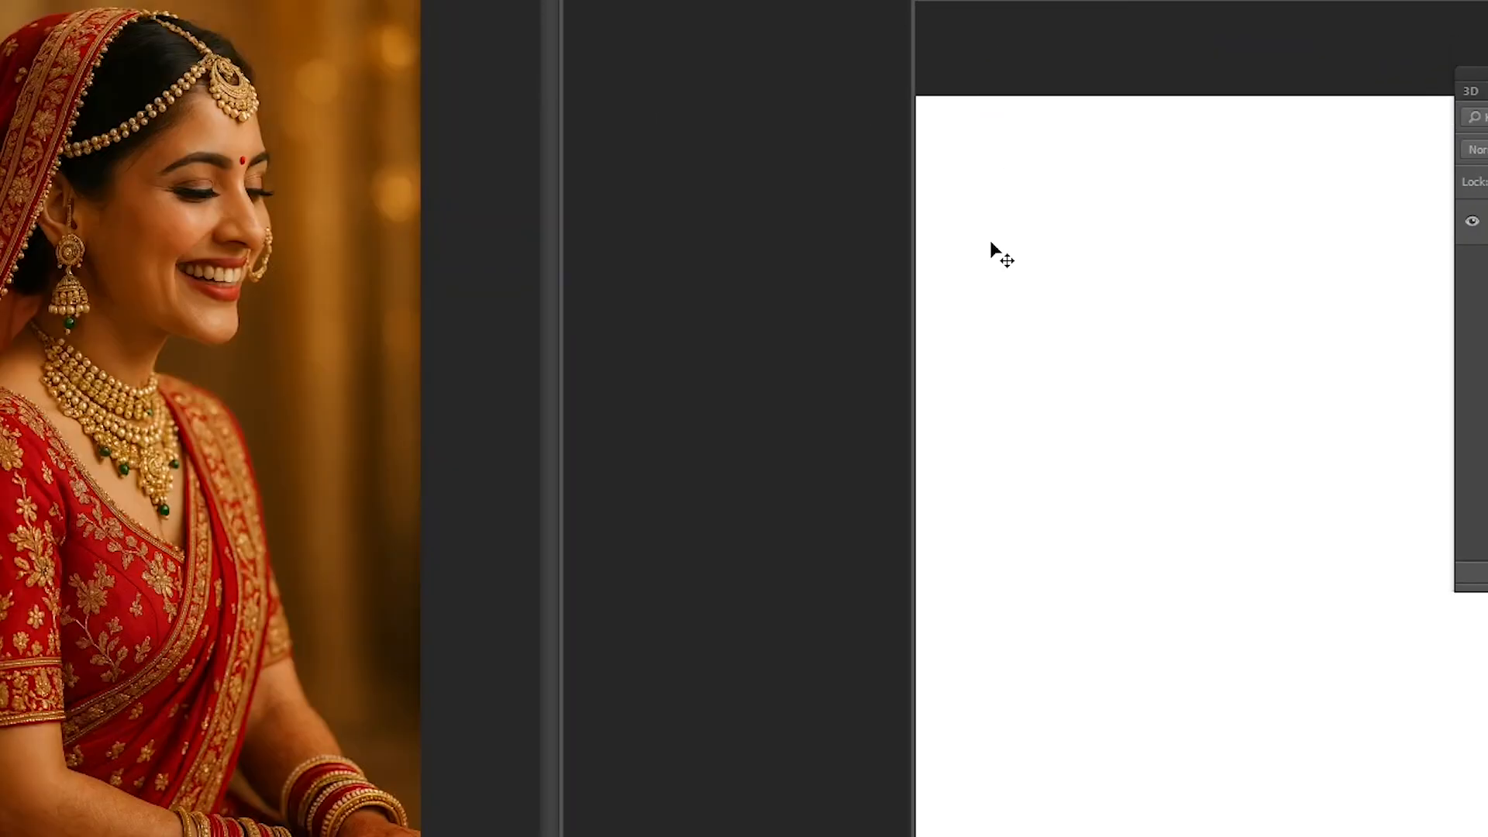
- Copy the bride photo into the 720 × 720 pixel document and scale it down so her head and necklace fit the page
drag(227, 341, 1080, 382)
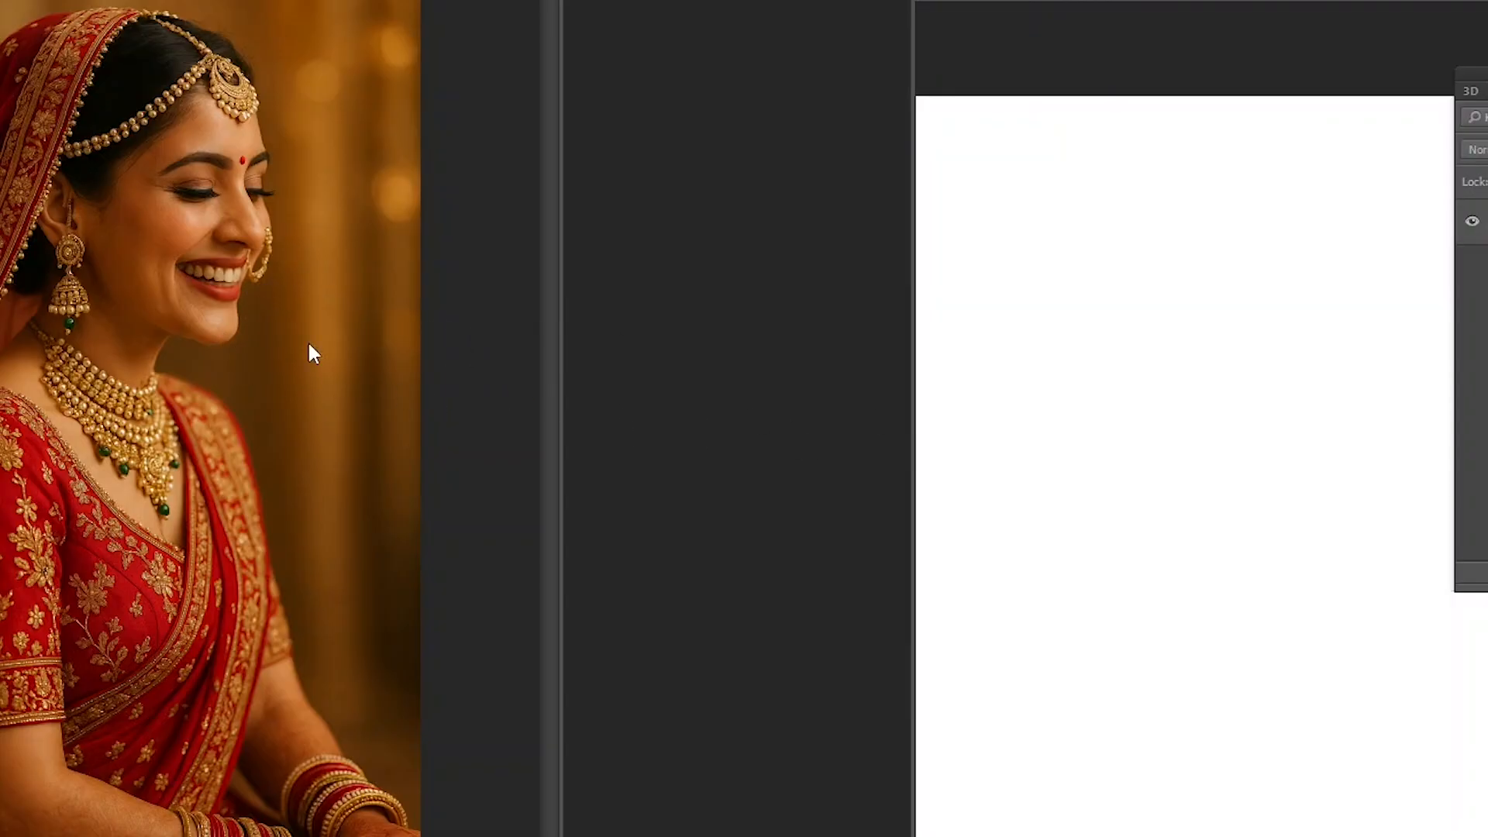
drag(309, 346, 1154, 386)
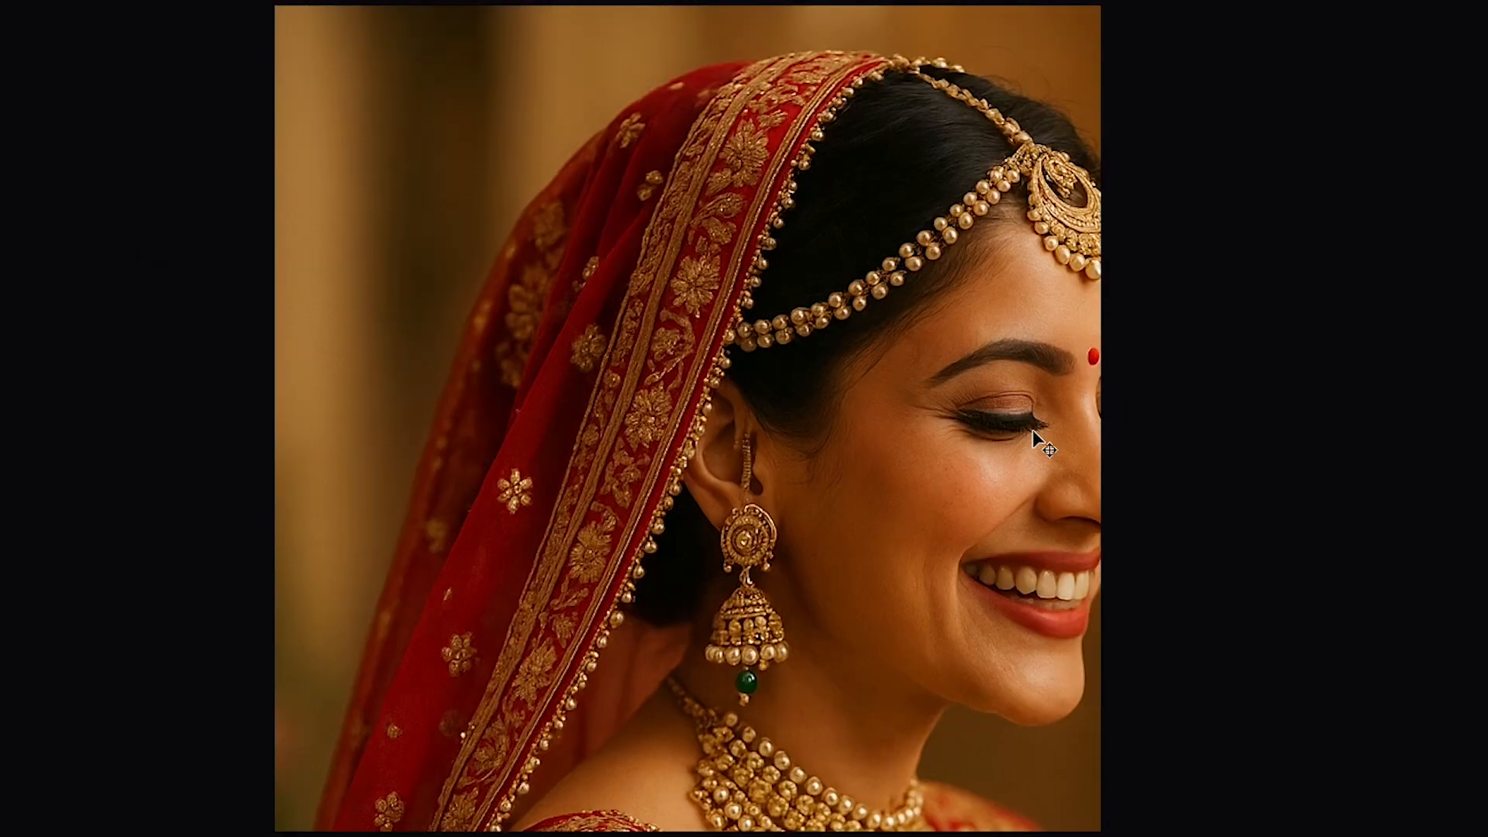
drag(1035, 448, 900, 285)
alt+click(900, 285)
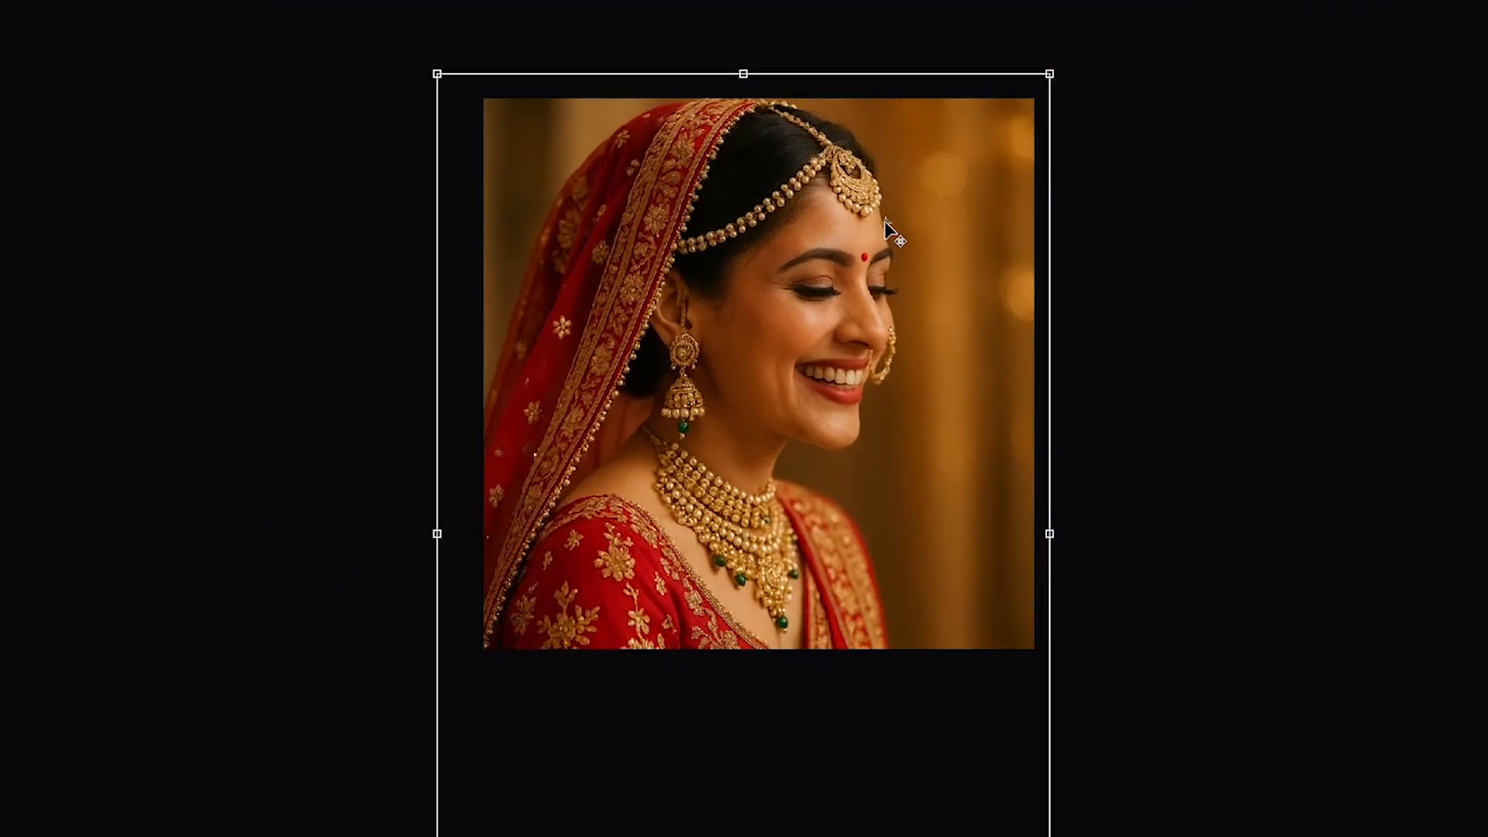
key(Return)
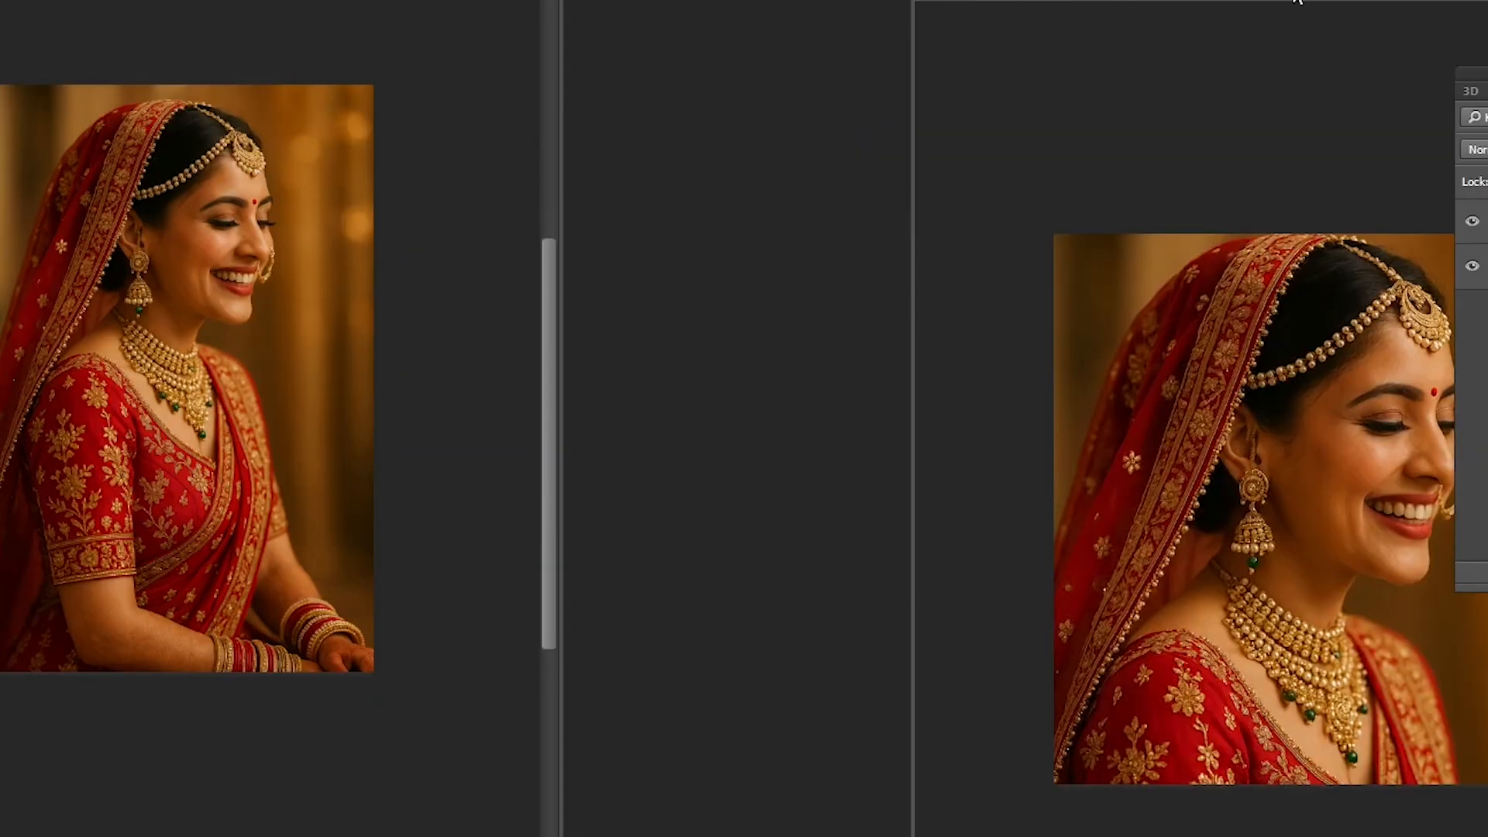
- Move the 720 × 720 pixel document's window beside the source photo and align the photo's right edge with the page edge
drag(1294, 4, 690, 4)
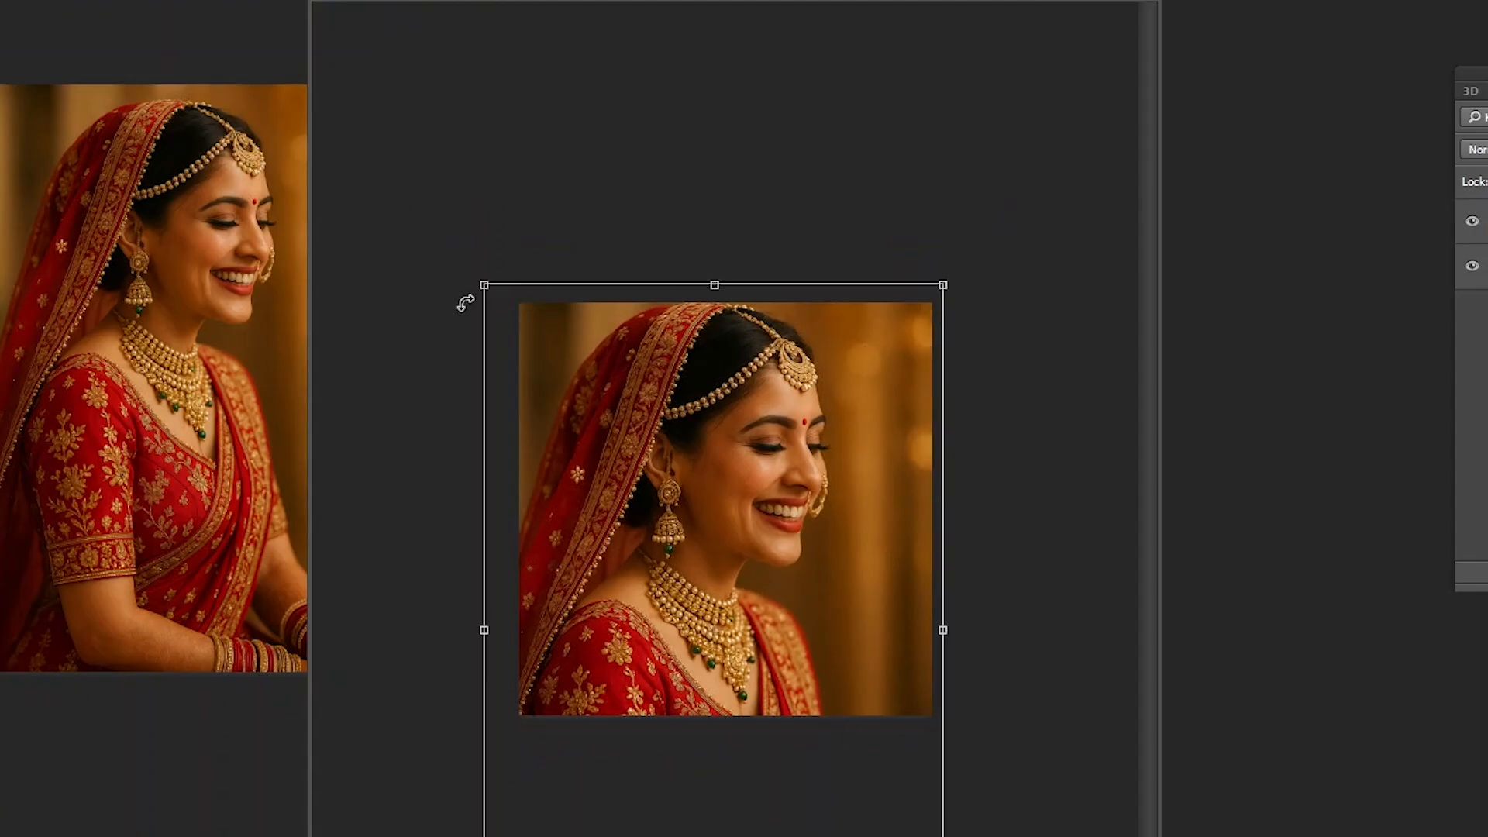
drag(789, 479, 777, 484)
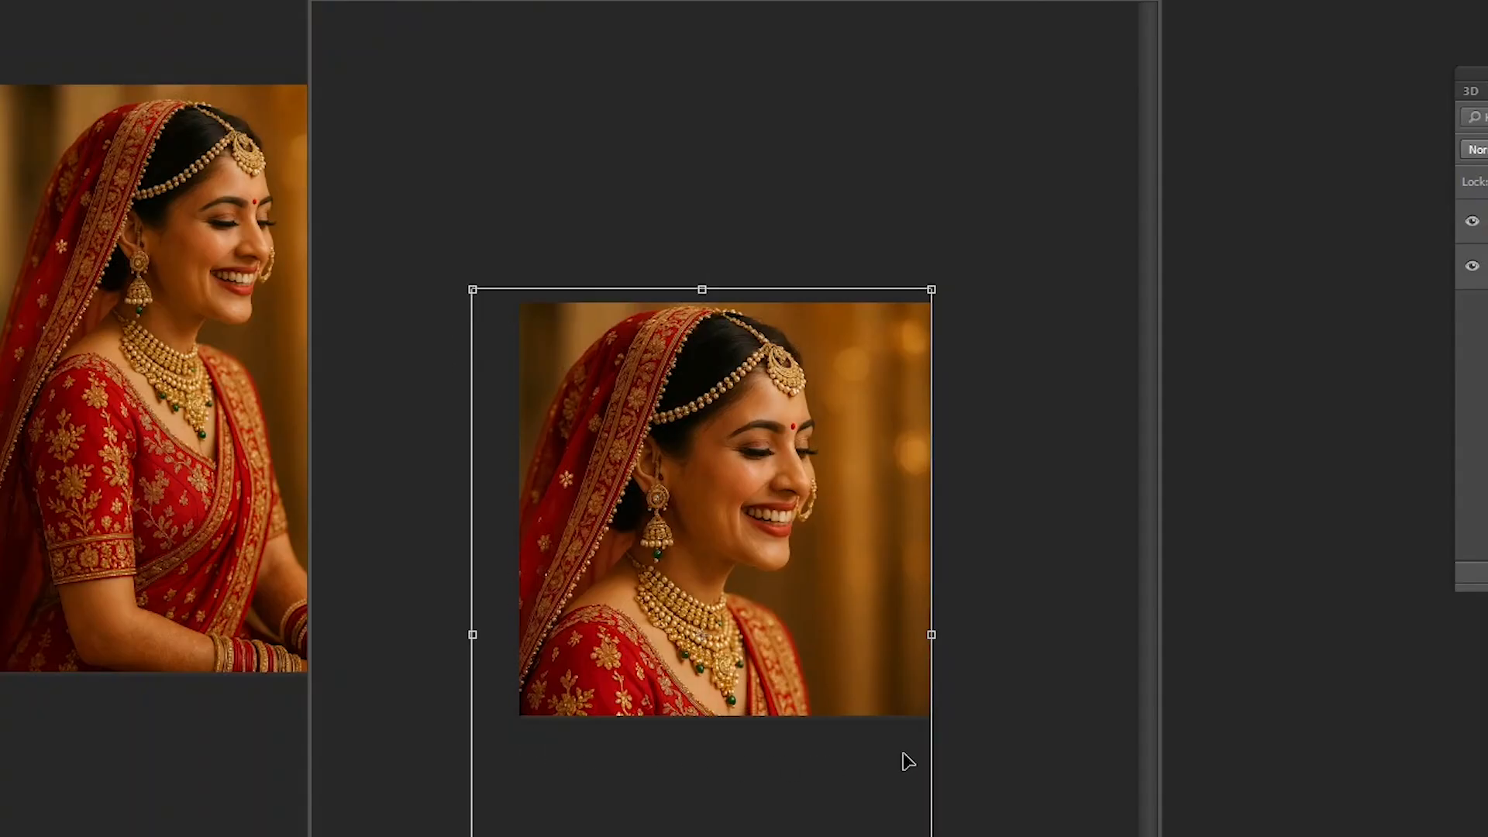
key(Return)
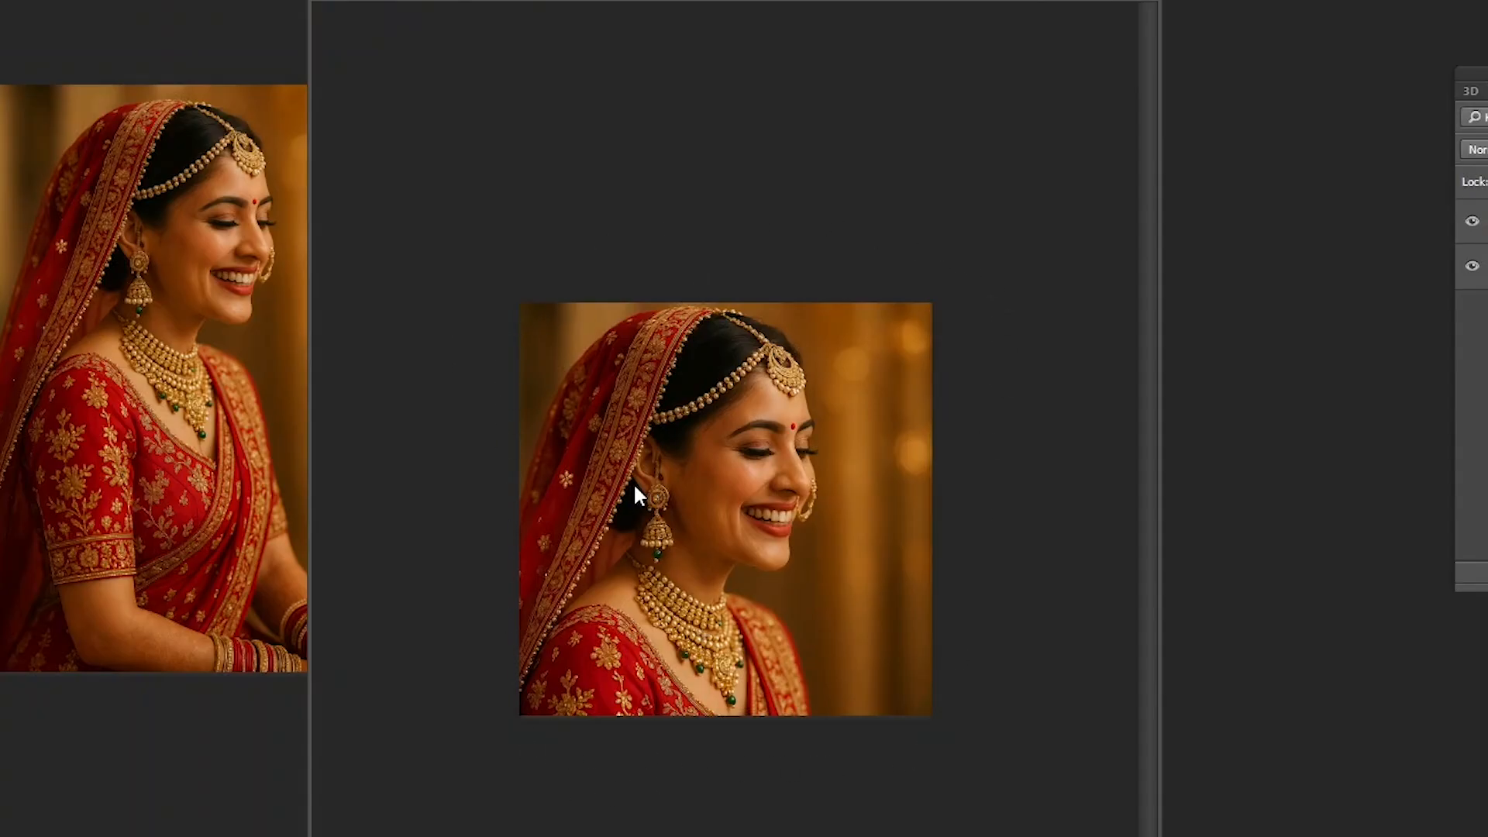
- Select the whole page, crop the image to it to trim the photo's overhanging parts, and clear the selection
key(ctrl+a)
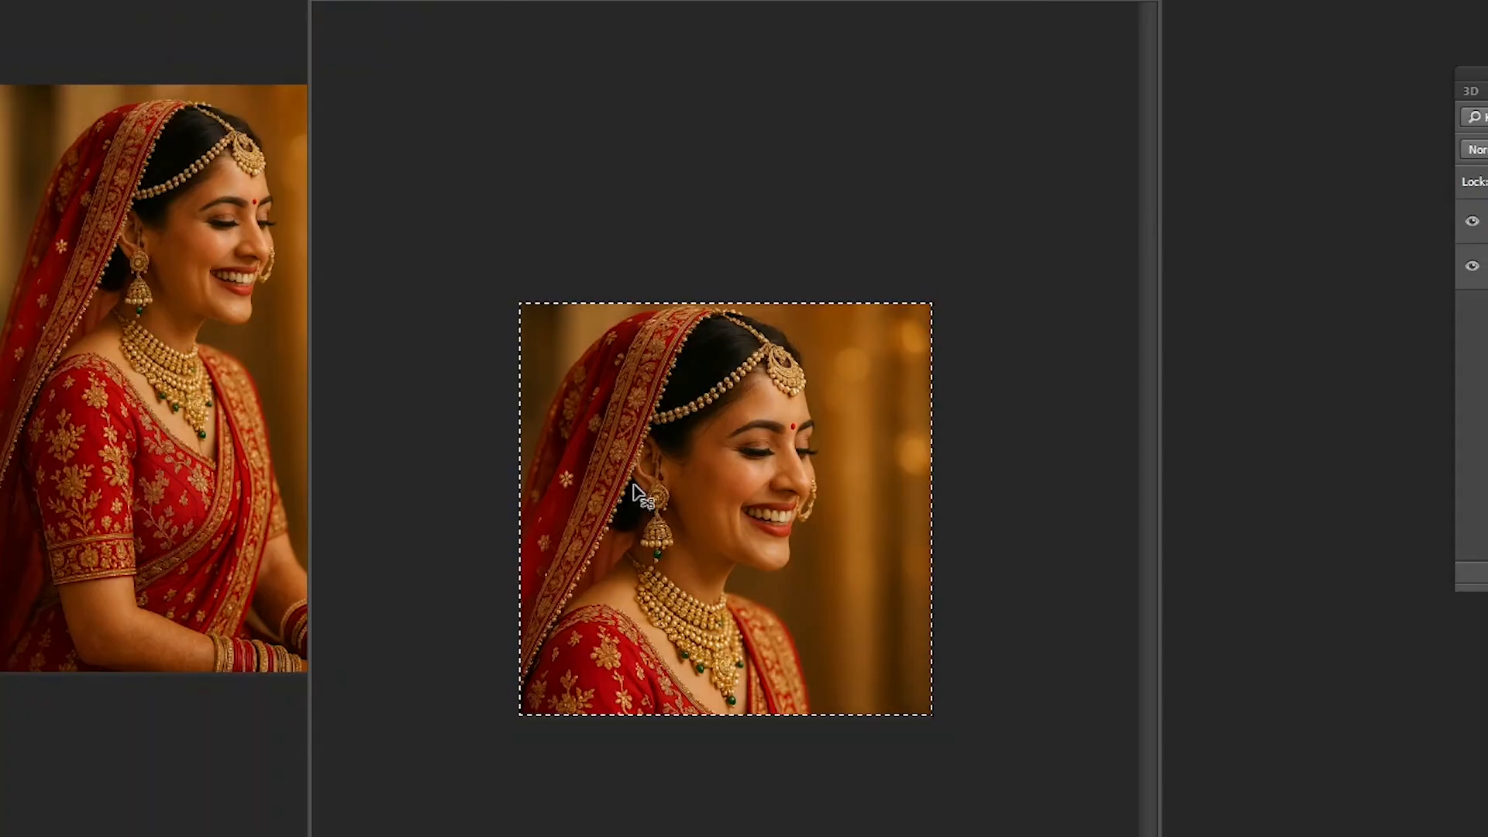
key(alt+i)
key(p)
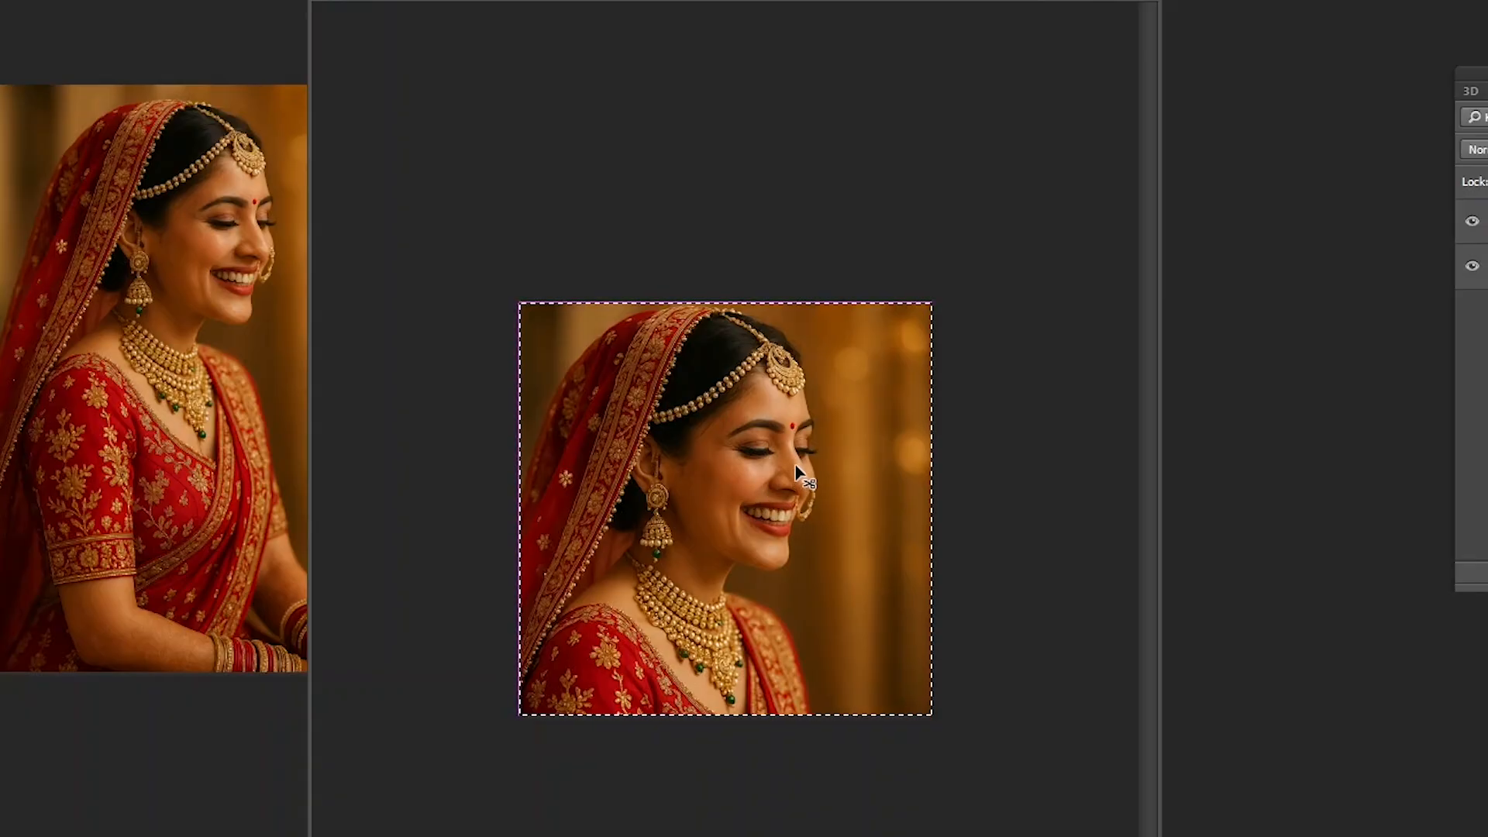
key(ctrl+d)
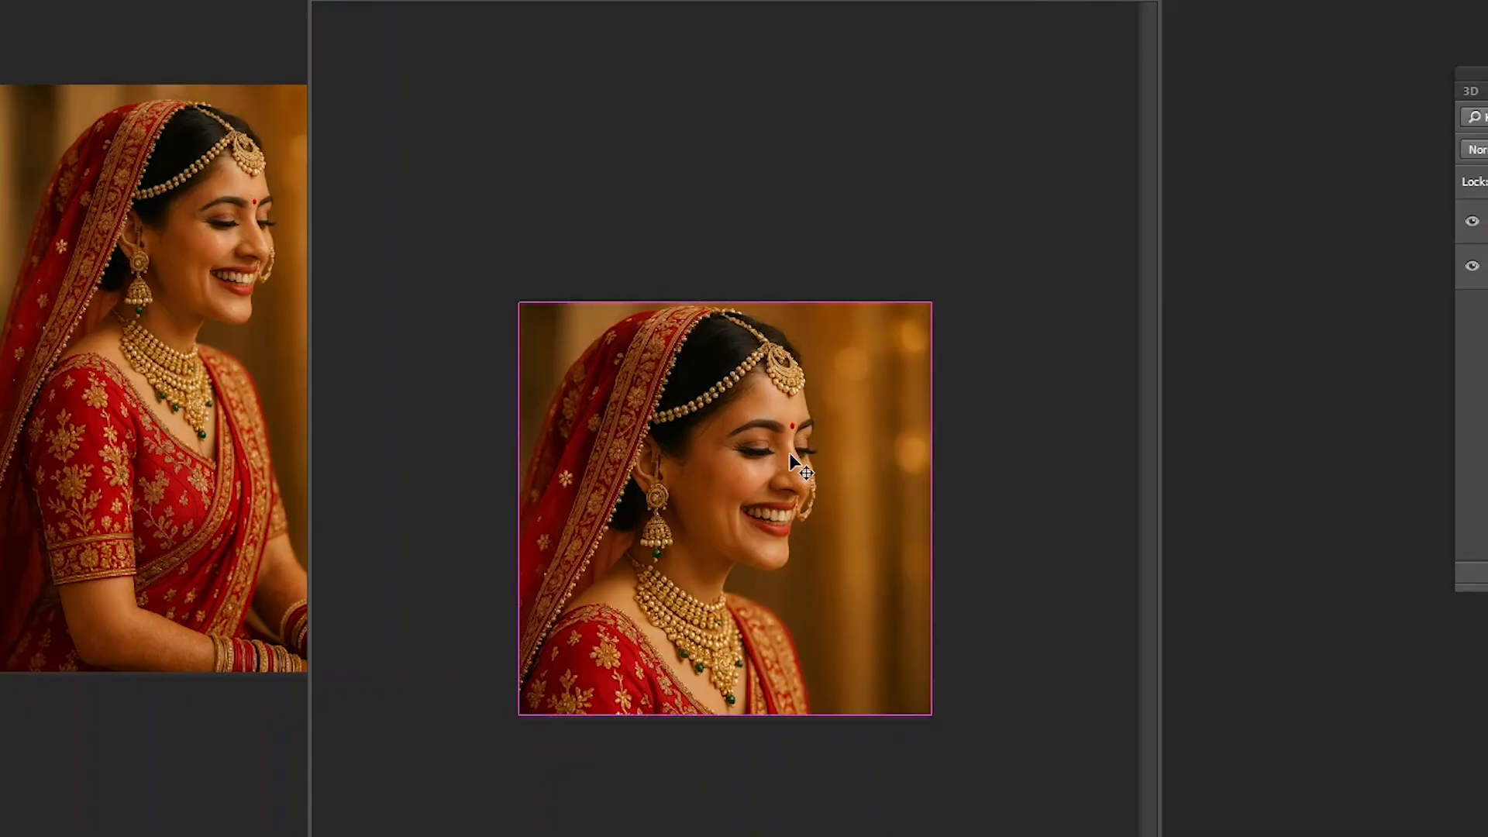
- Try scaling the cropped bride photo up and then slightly down with Free Transform, cancelling both size changes
key(ctrl+t)
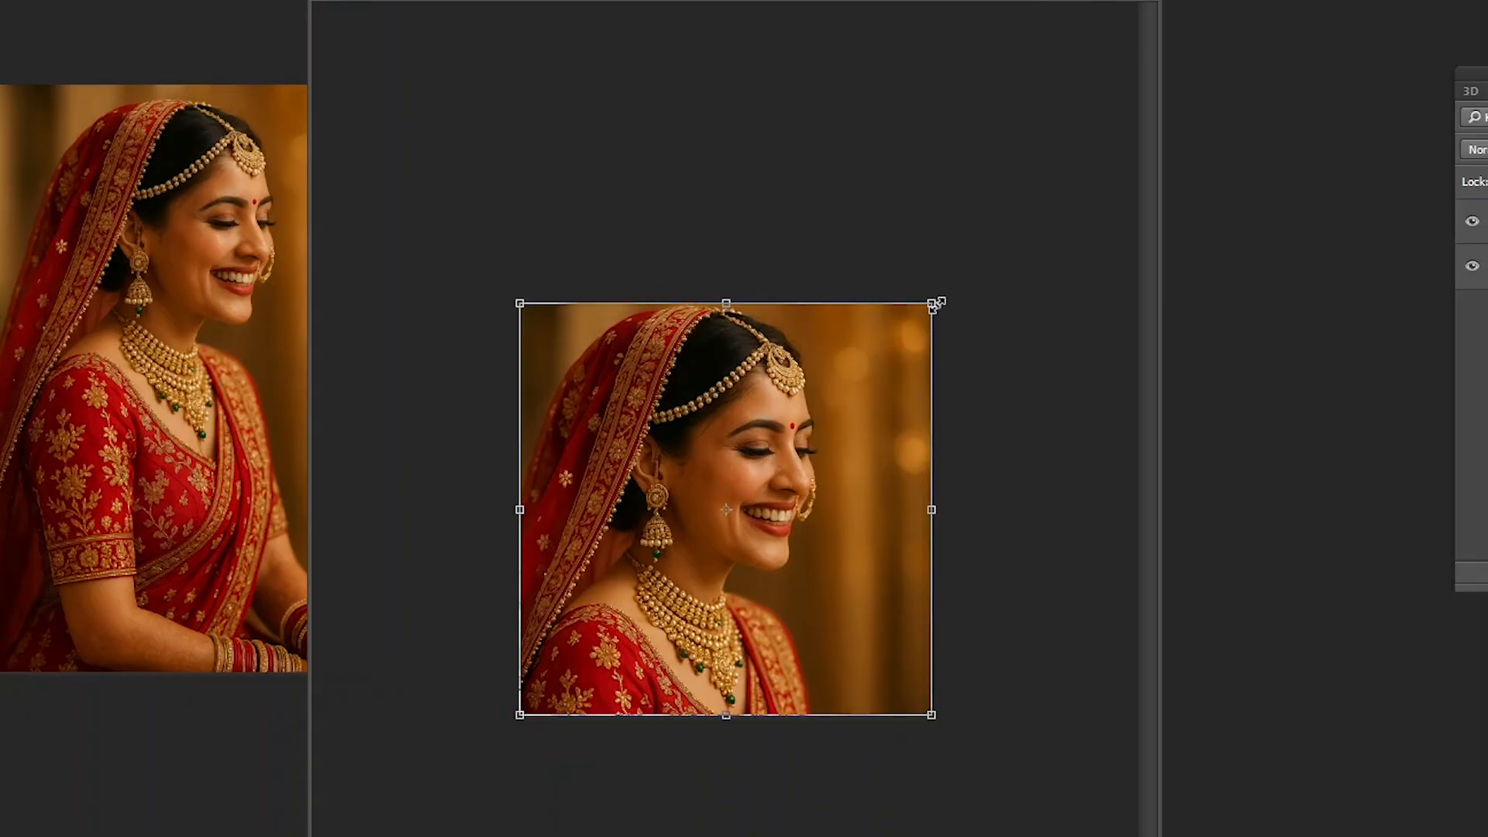
drag(932, 303, 955, 279)
key(ctrl+z)
key(Return)
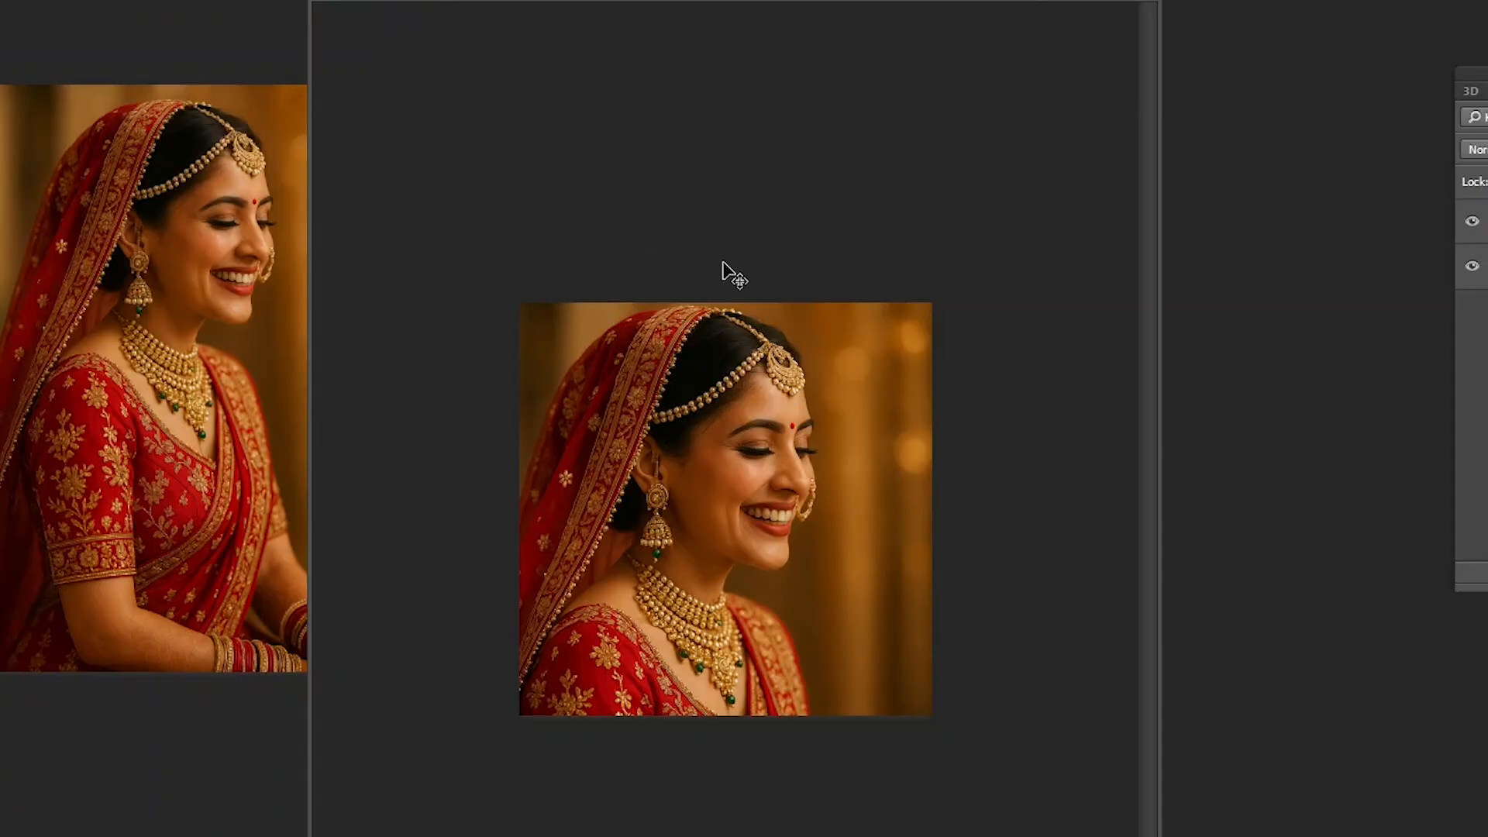
right_click(723, 354)
click(756, 372)
key(ctrl+t)
drag(933, 303, 918, 317)
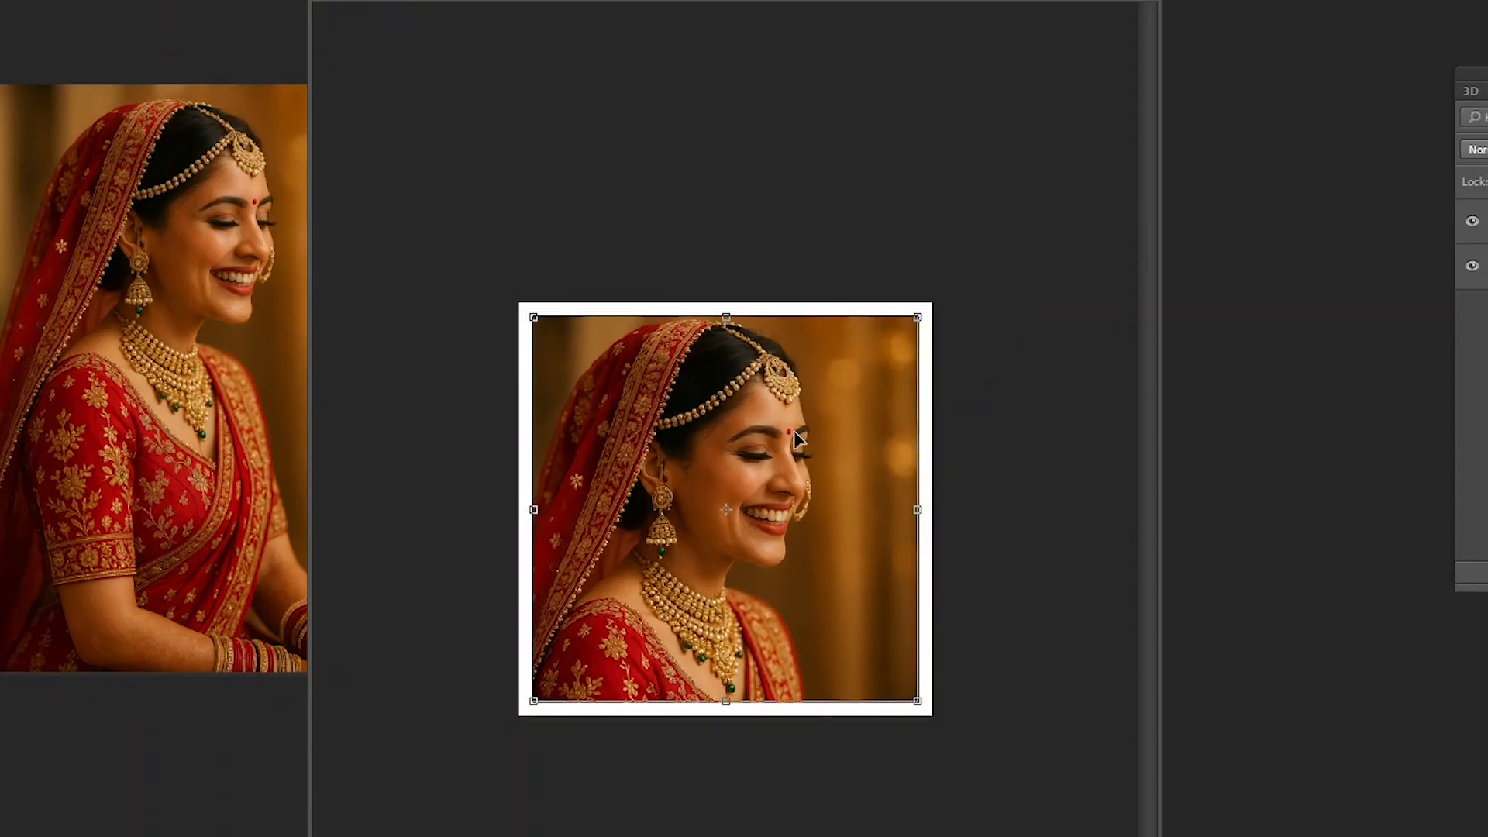
key(ctrl+z)
key(Escape)
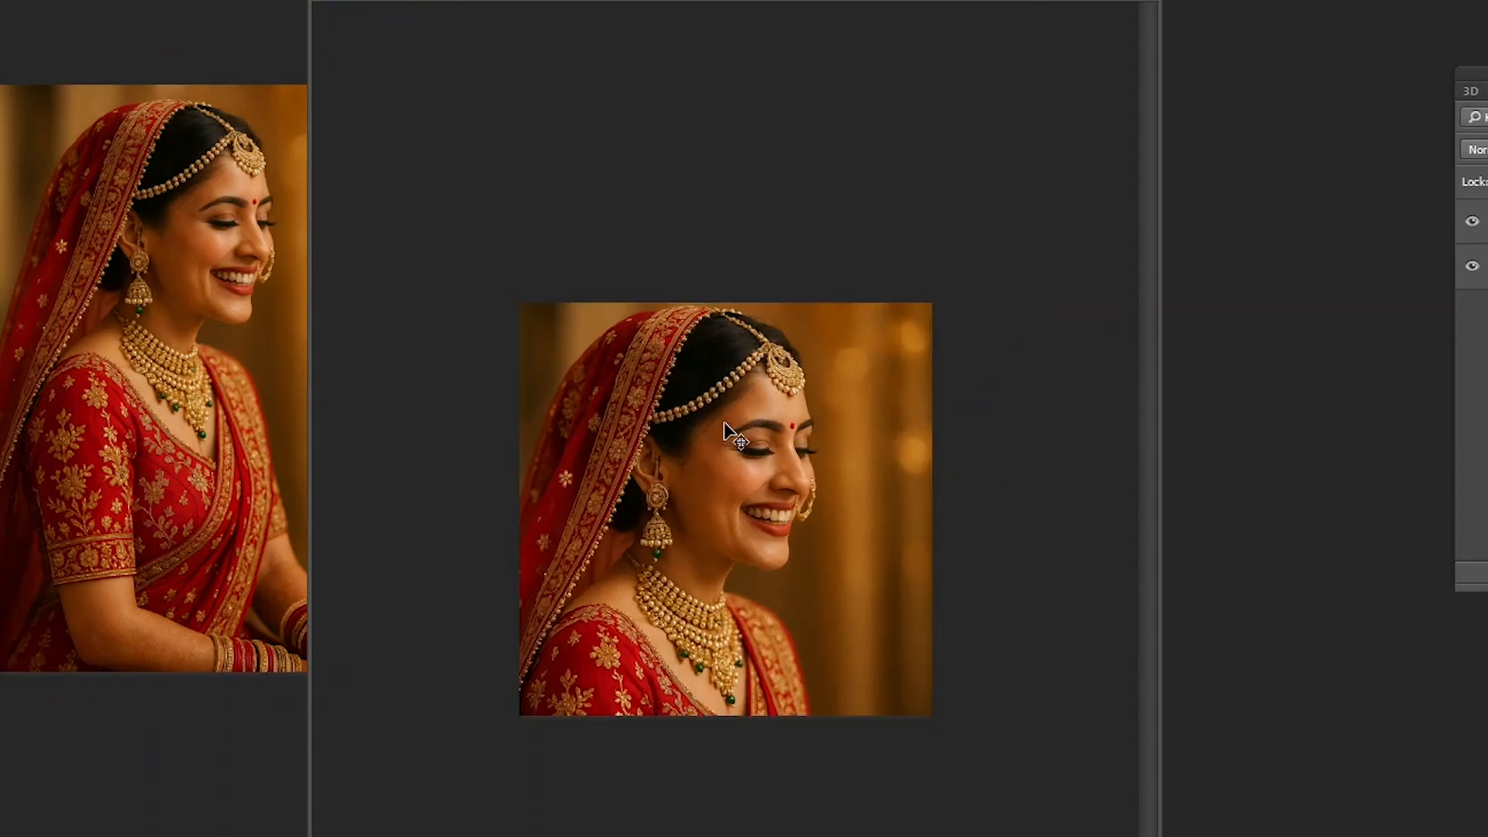
- Undo the crop to restore the photo's overhanging parts and nudge the photo into position over the page
right_click(714, 424)
click(750, 438)
key(ctrl+alt+z)
key(ctrl+alt+z)
key(ctrl+alt+z)
key(ctrl+alt+z)
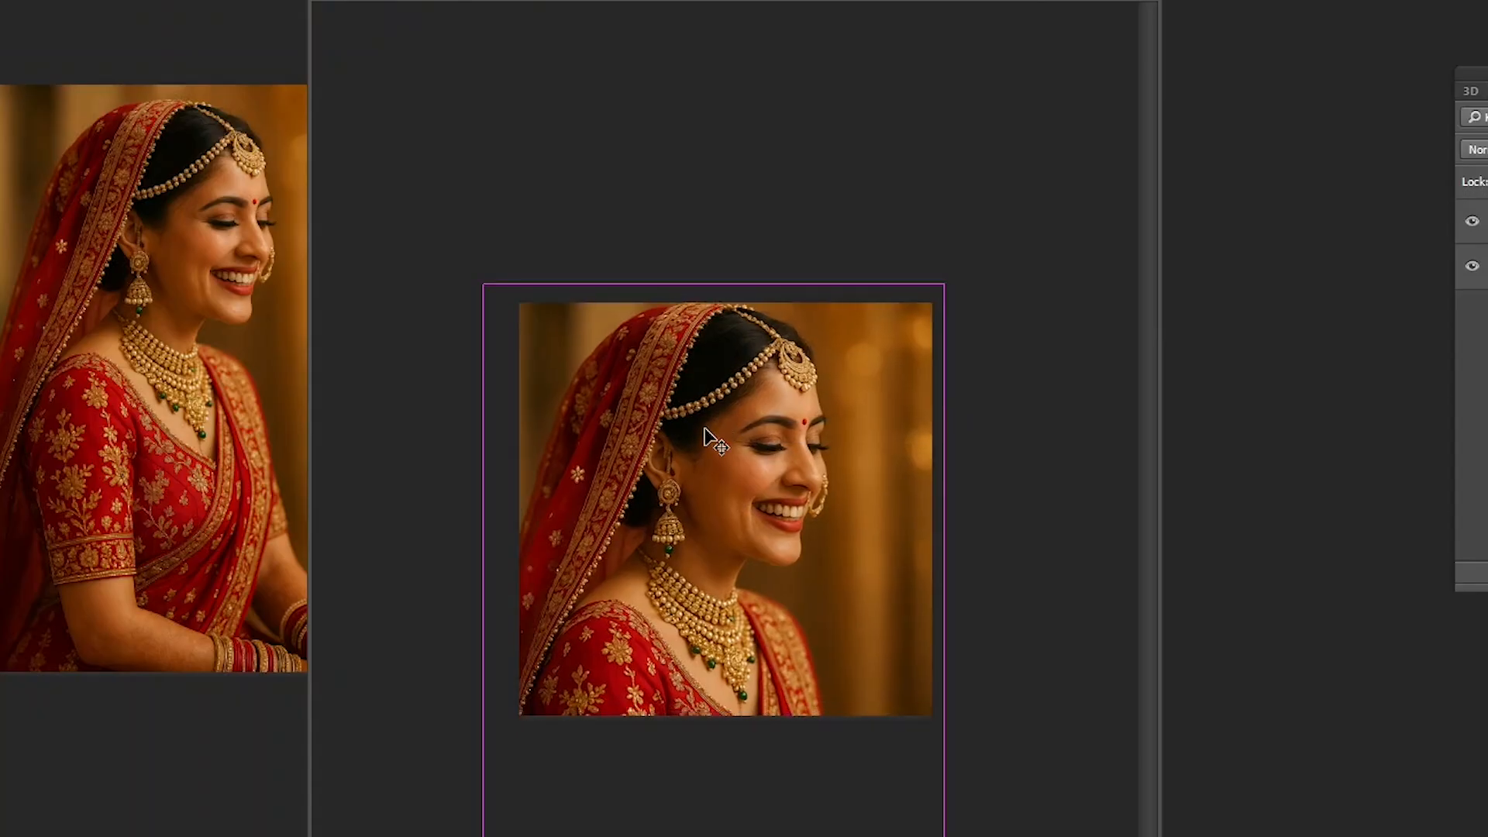
drag(704, 438, 740, 403)
drag(732, 431, 734, 428)
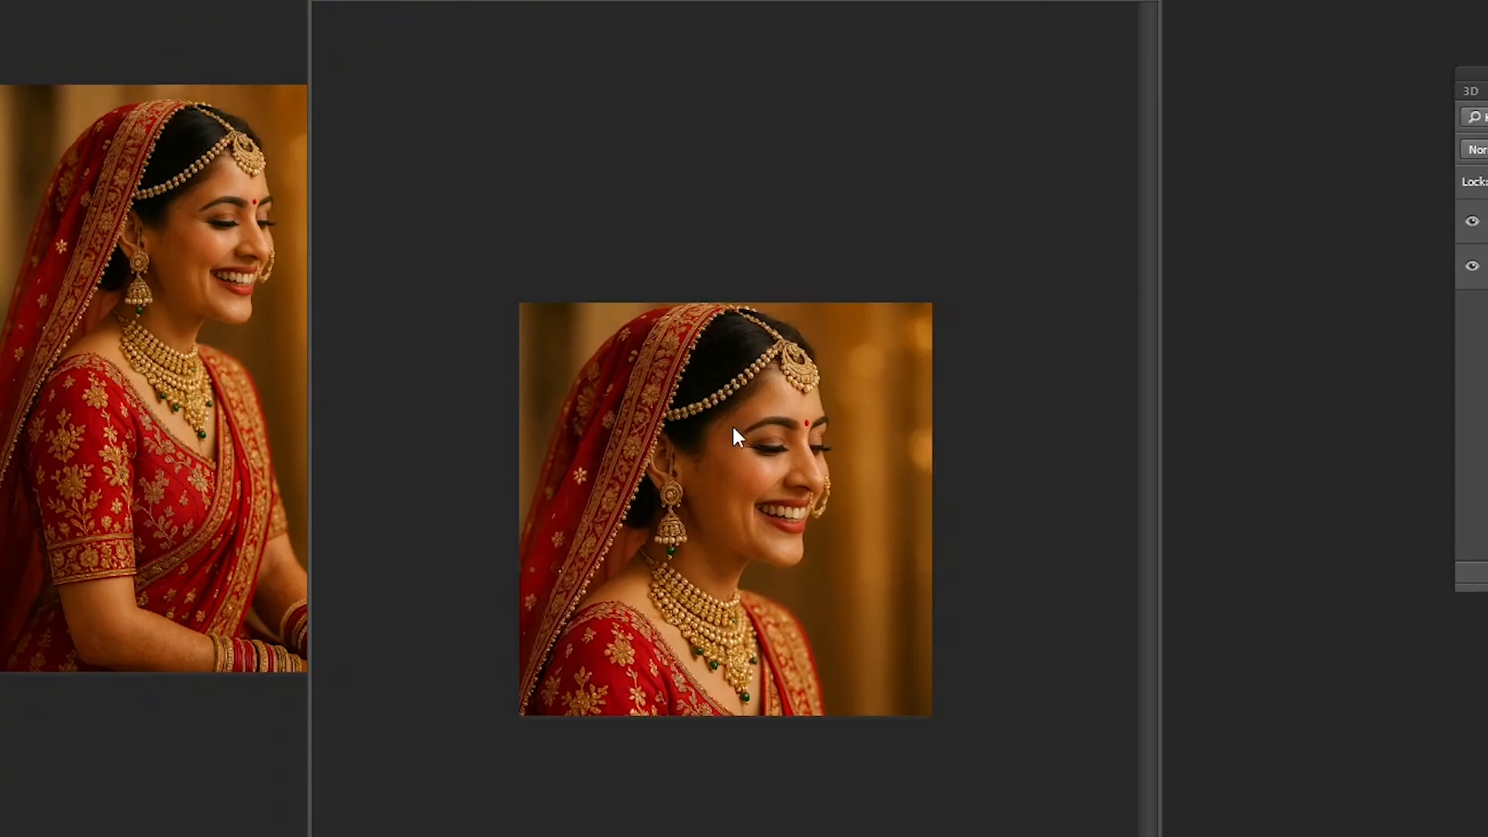
click(734, 434)
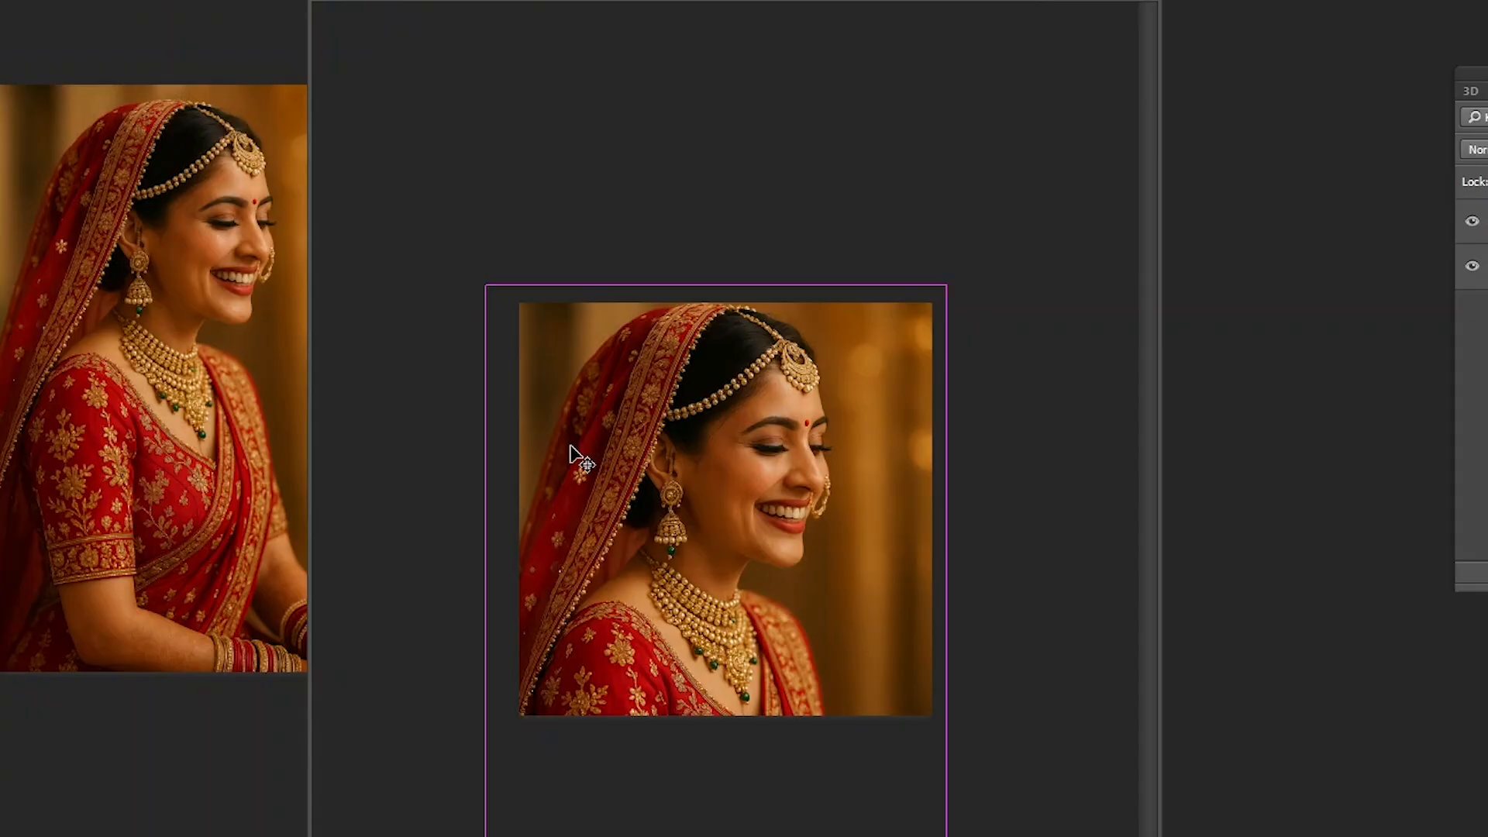
- Select the whole page, crop the image to it, clear the selection, and check the photo's bounds with Free Transform
key(ctrl+a)
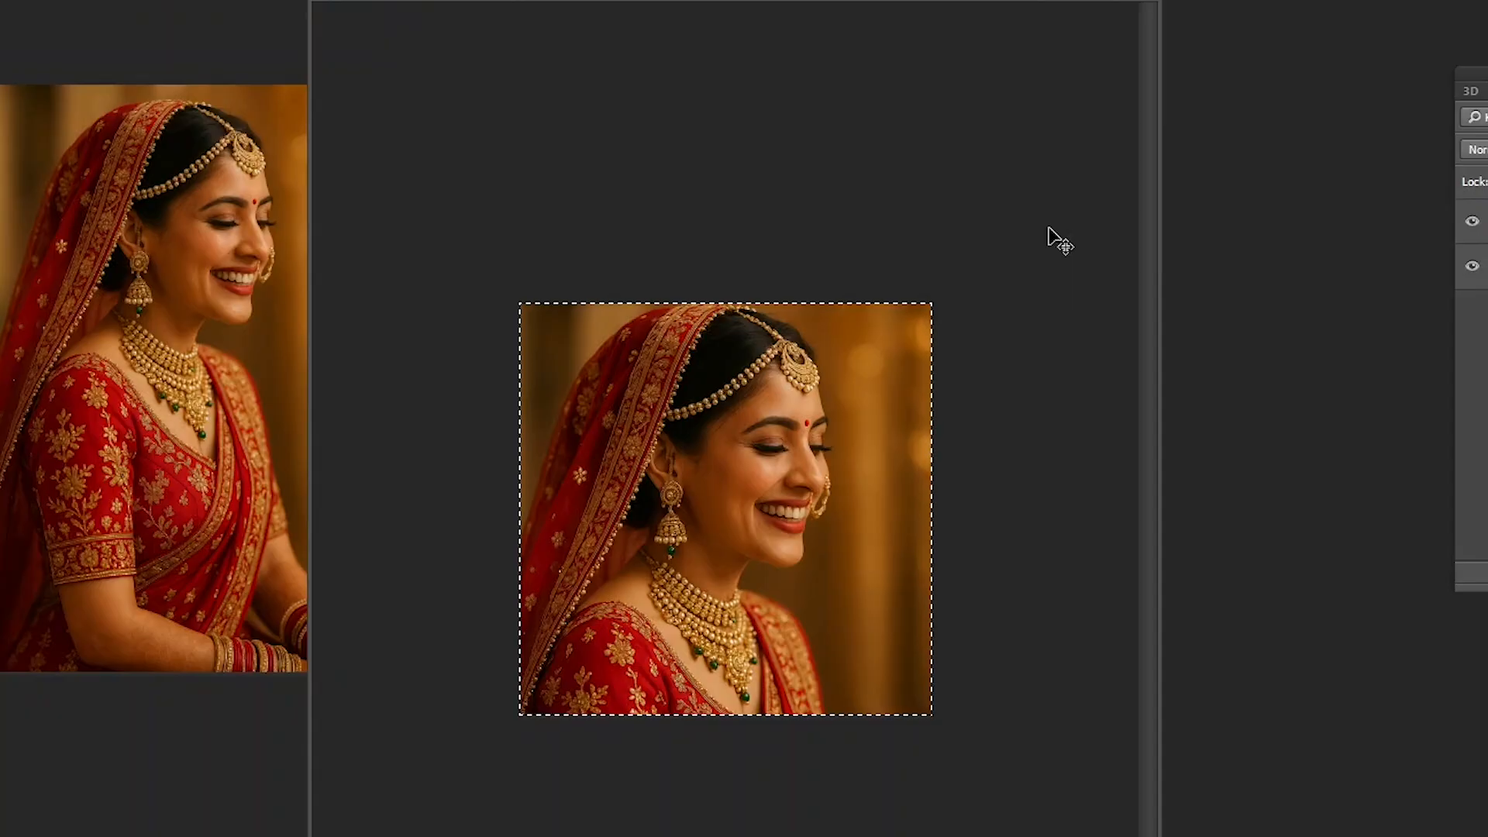
key(alt+i)
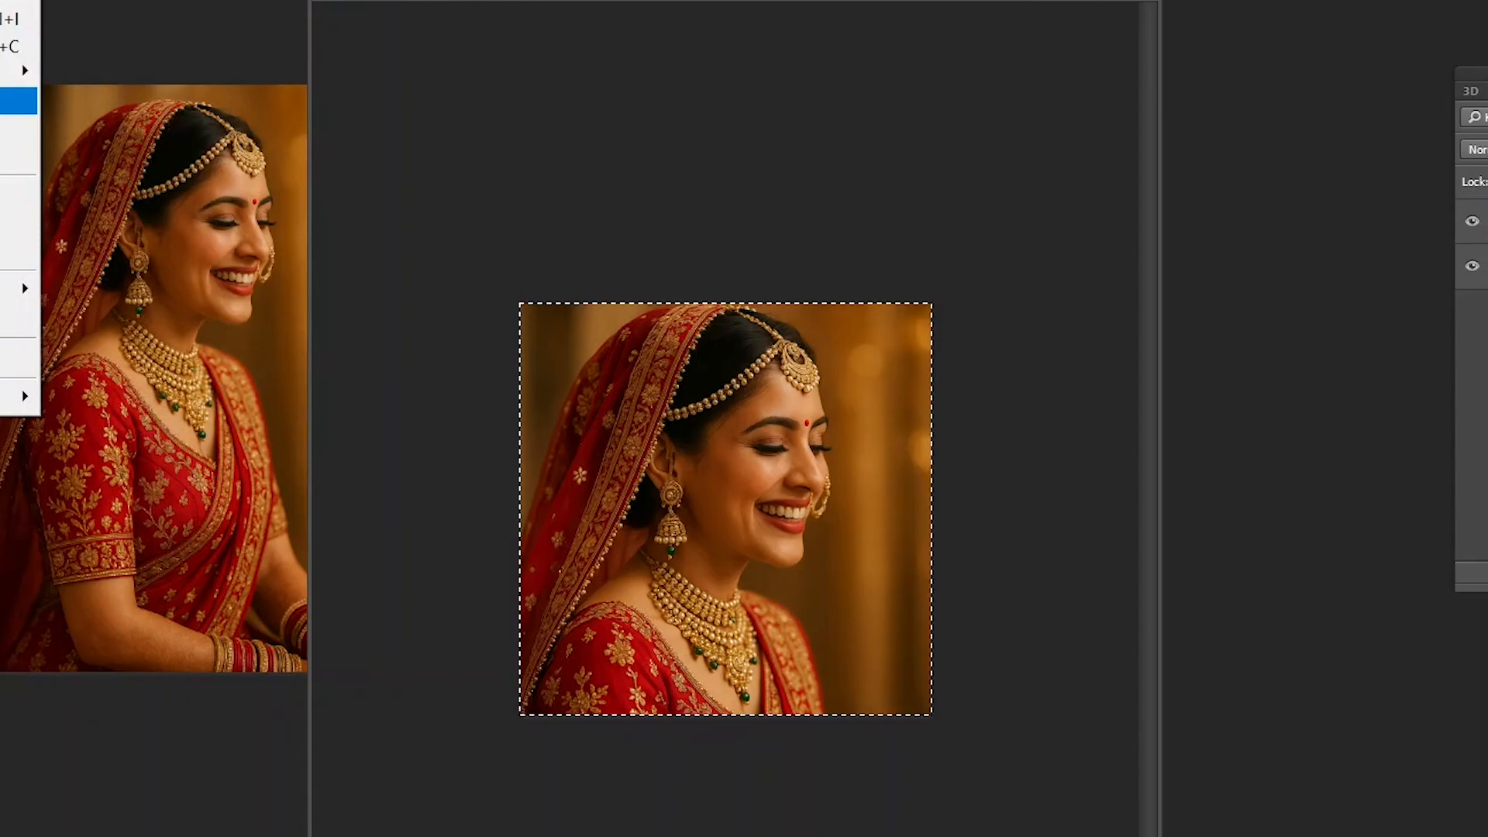
click(8, 101)
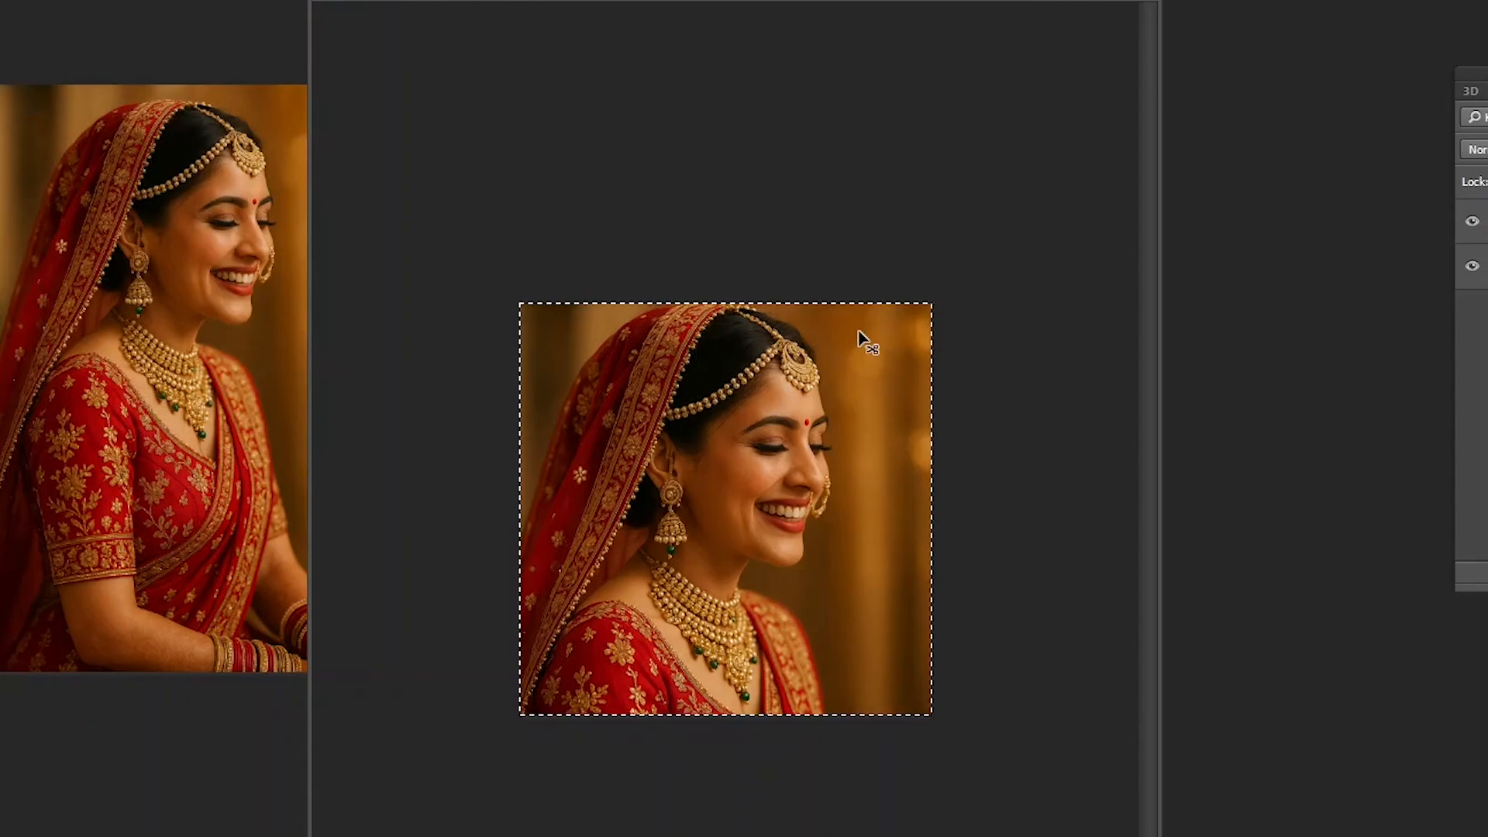
key(ctrl+d)
key(ctrl+t)
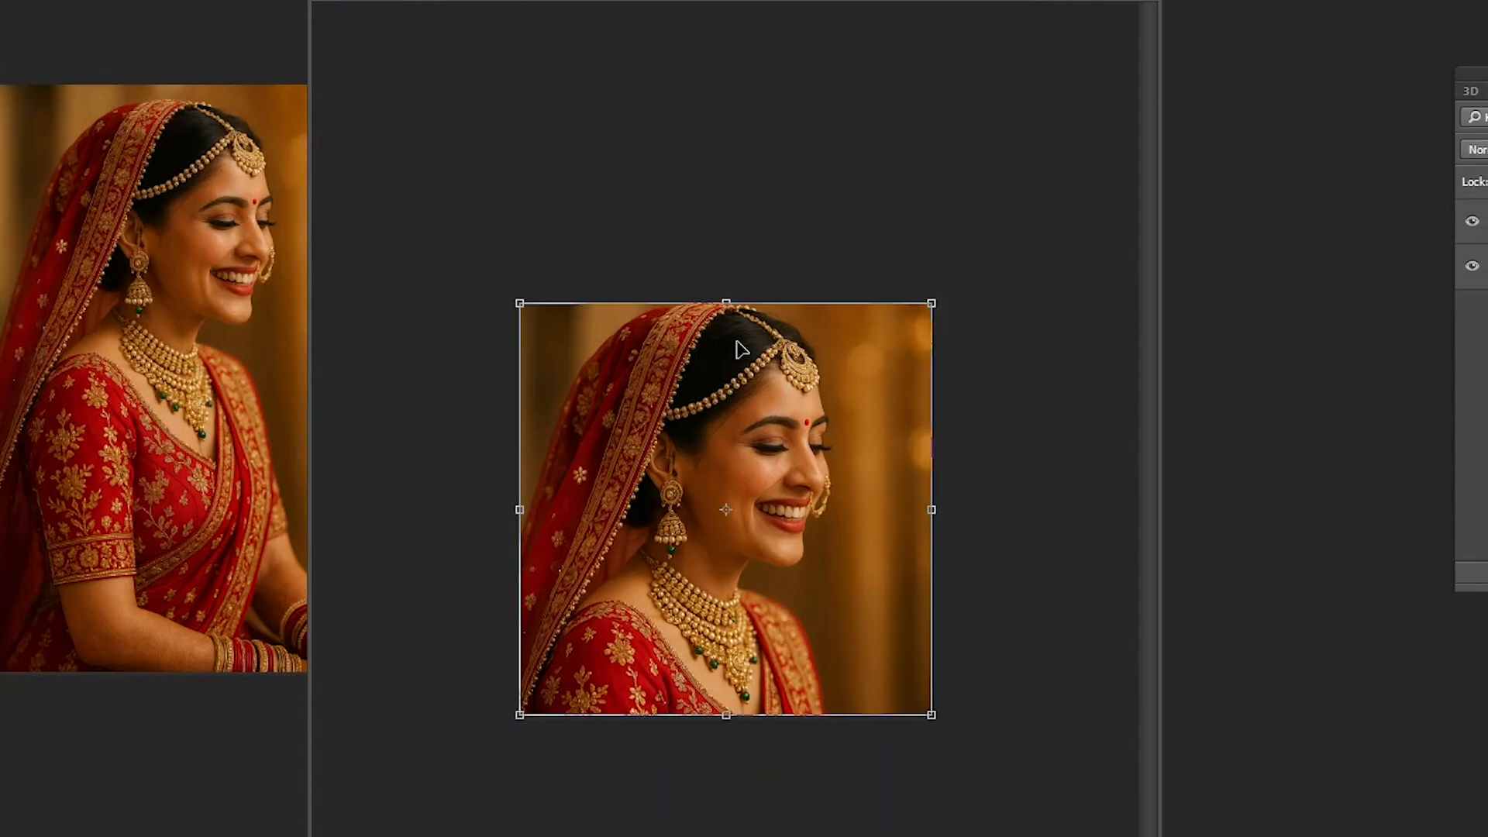
key(Return)
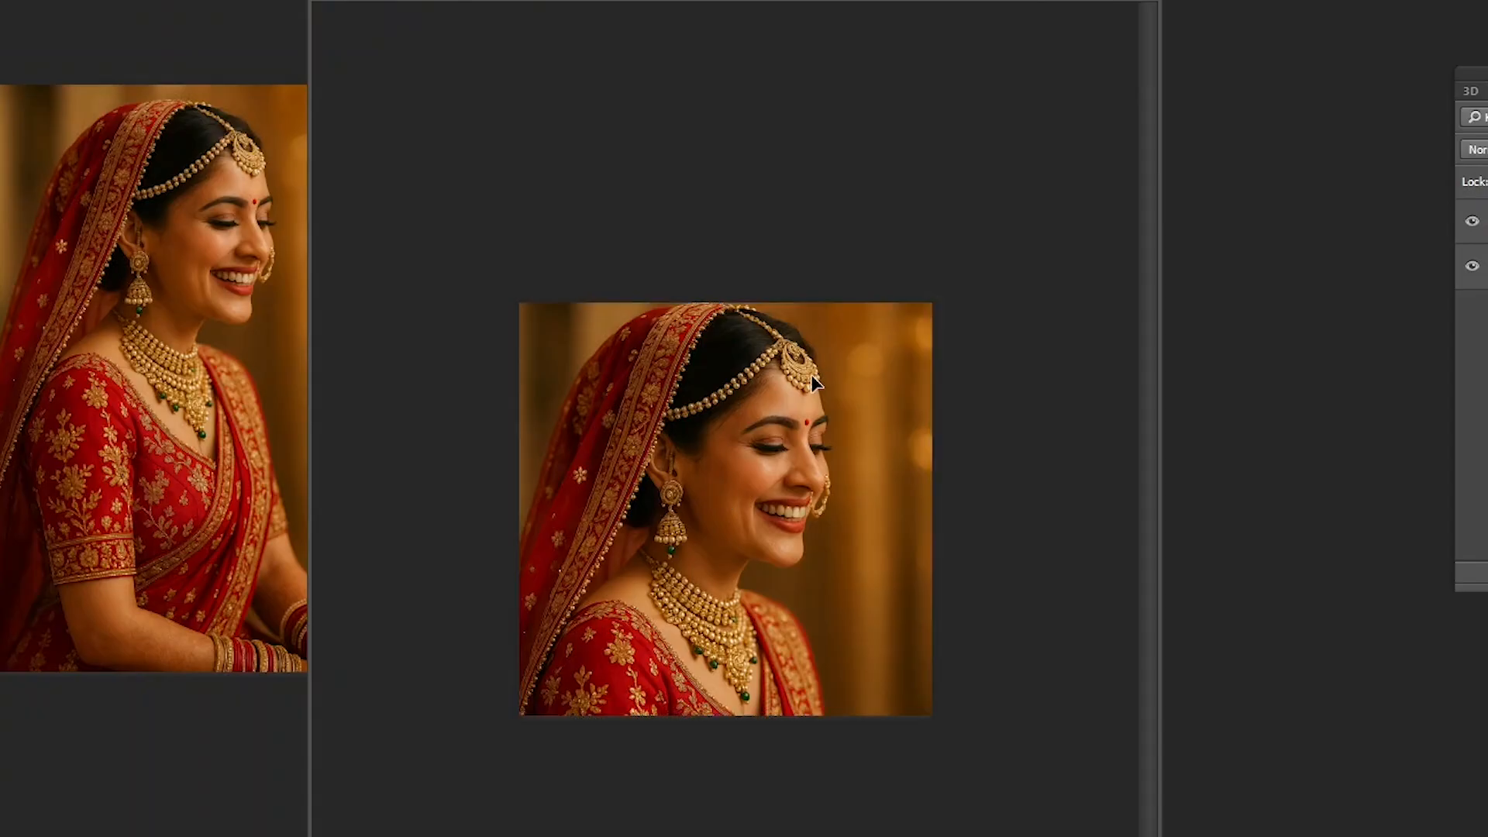
- Move the 720 × 720 pixel document's window aside and close the document without saving
drag(814, 1, 936, 0)
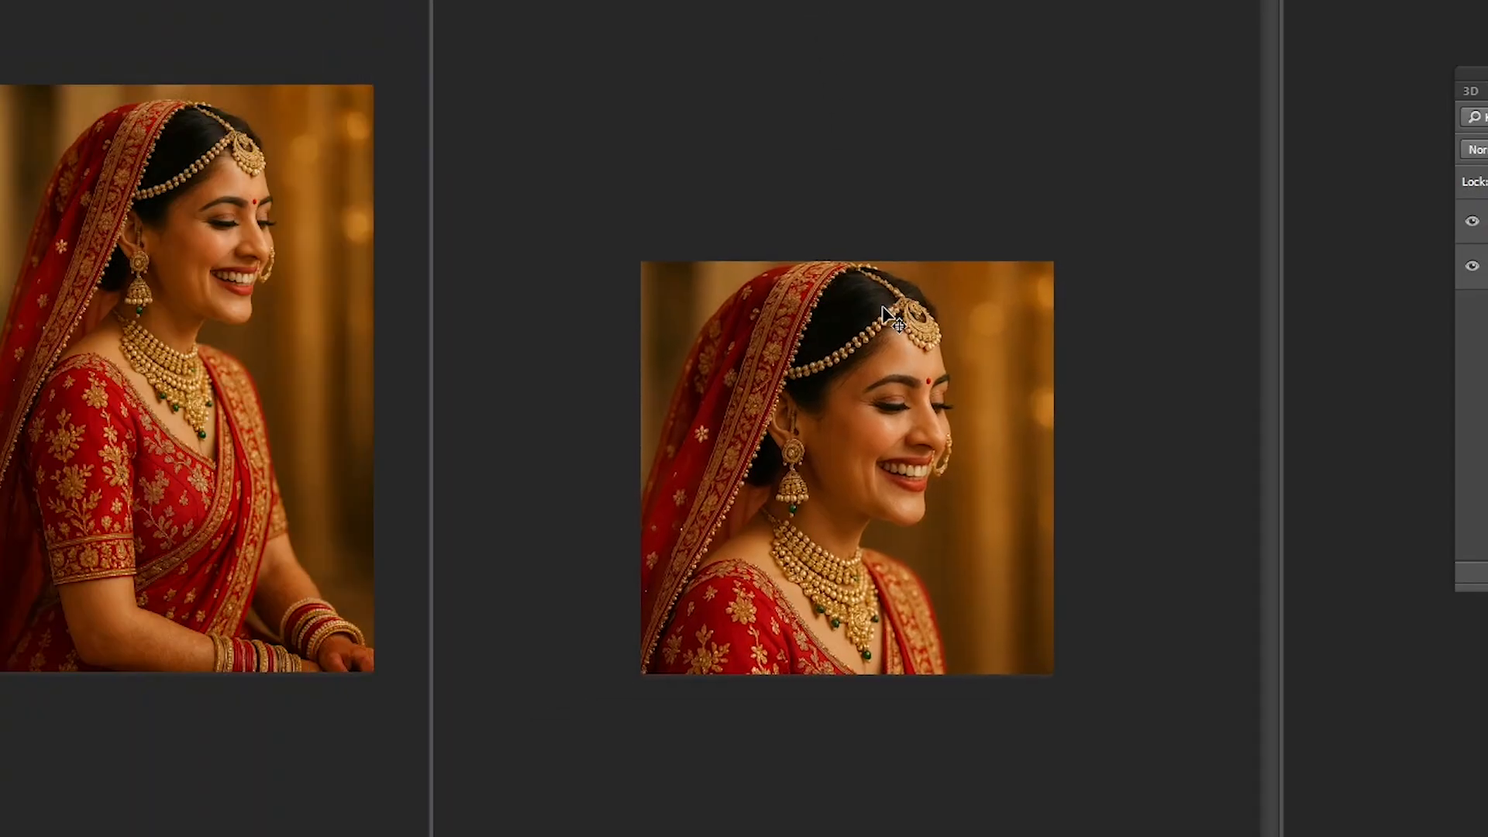
drag(1037, 2, 1076, 0)
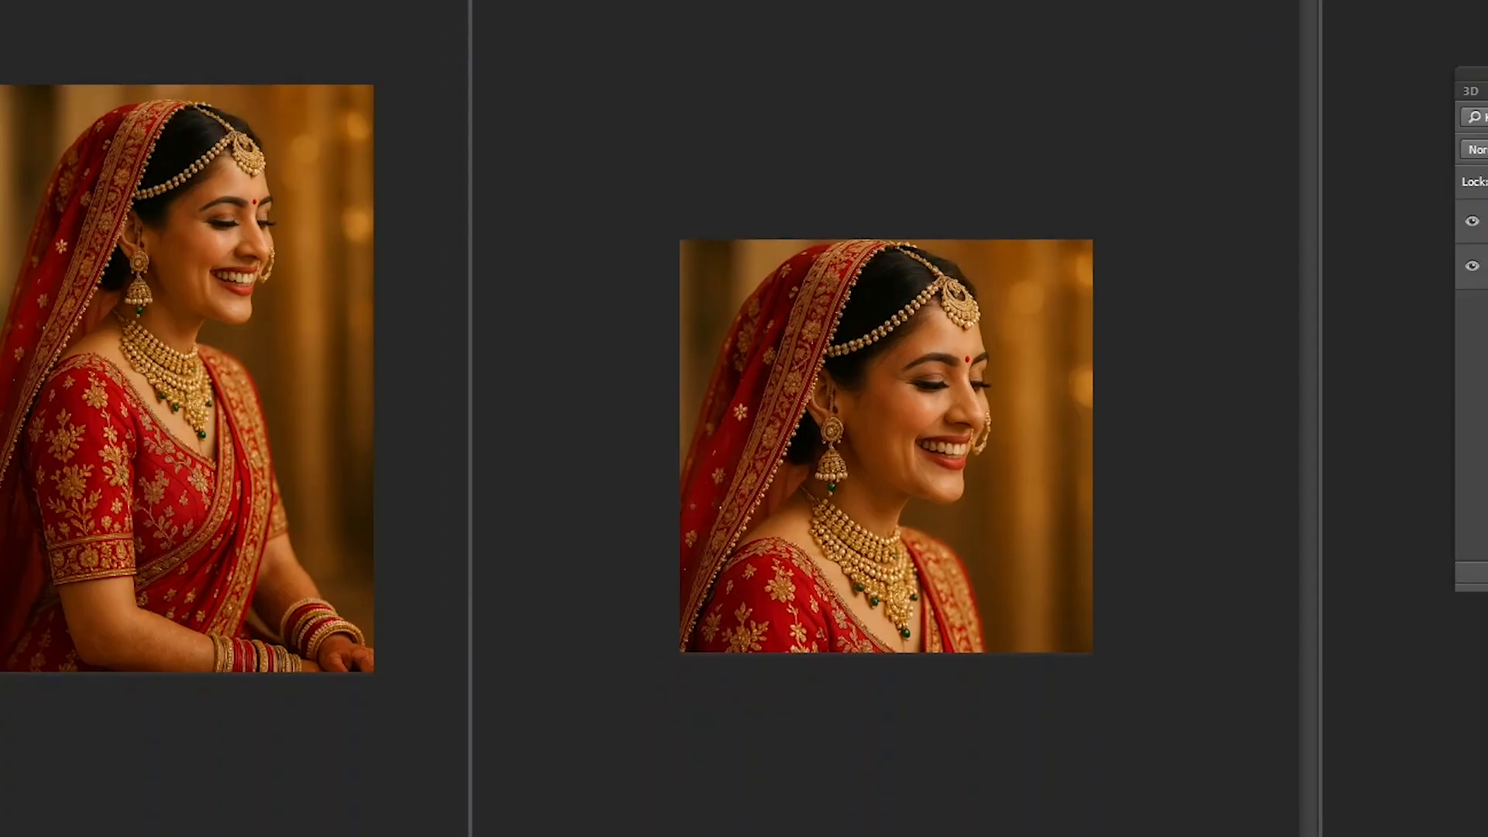
key(ctrl+w)
click(688, 276)
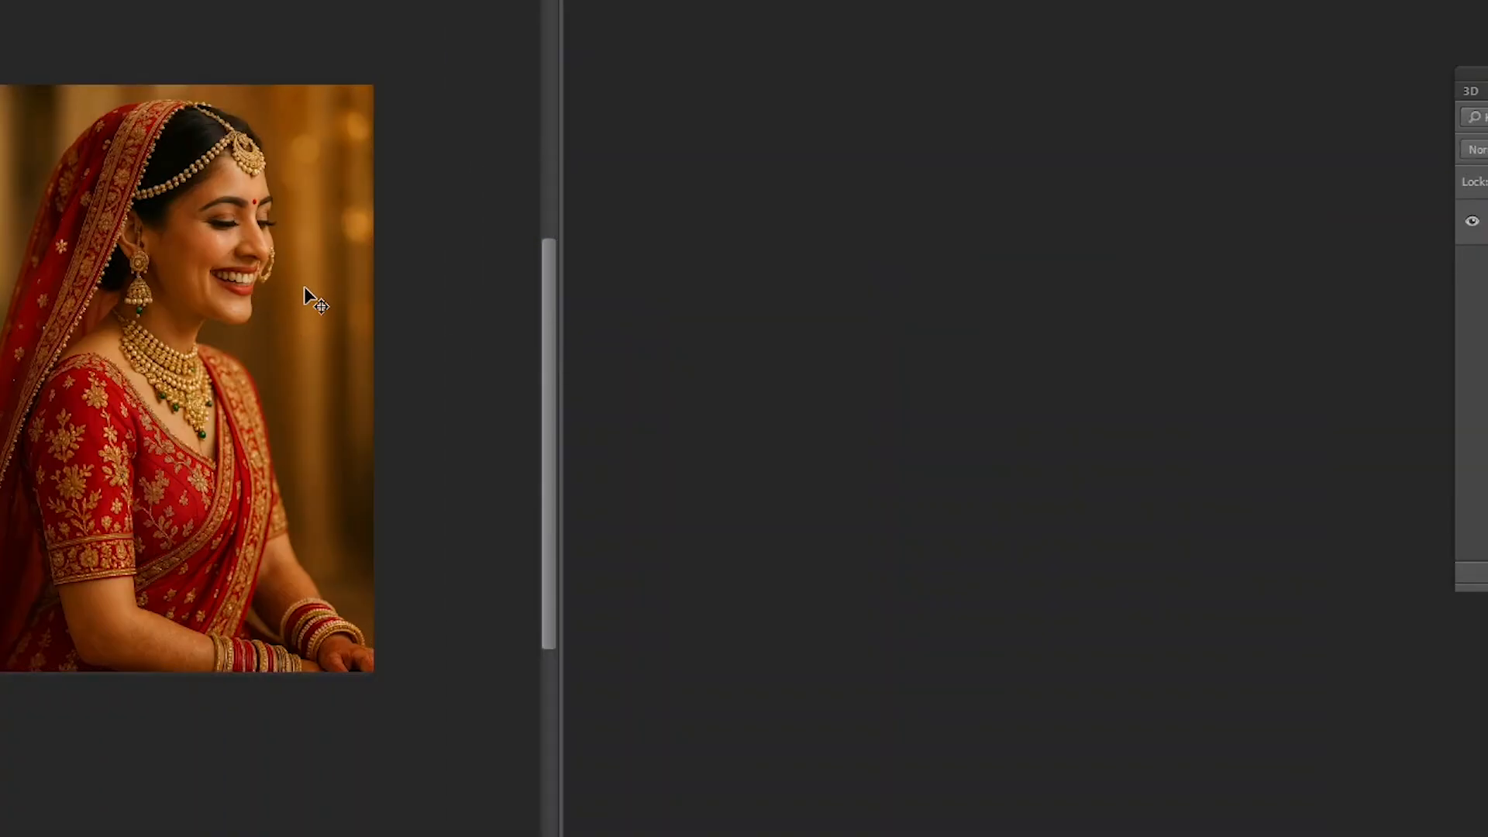
- Shift the source photo's window and select the whole bride photo for copying
drag(238, 310, 255, 289)
click(666, 280)
drag(287, 0, 316, 0)
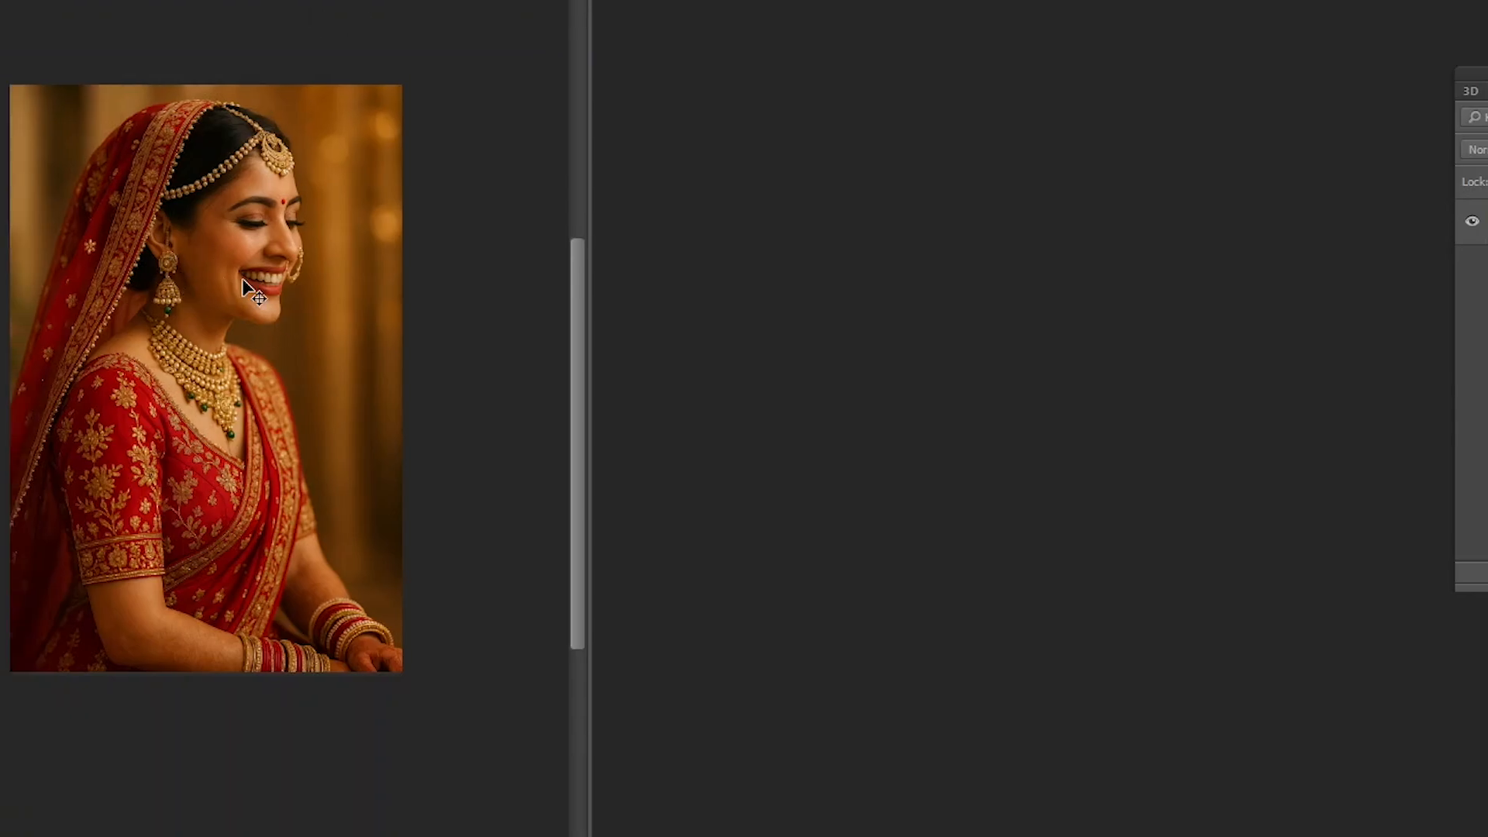
key(ctrl+a)
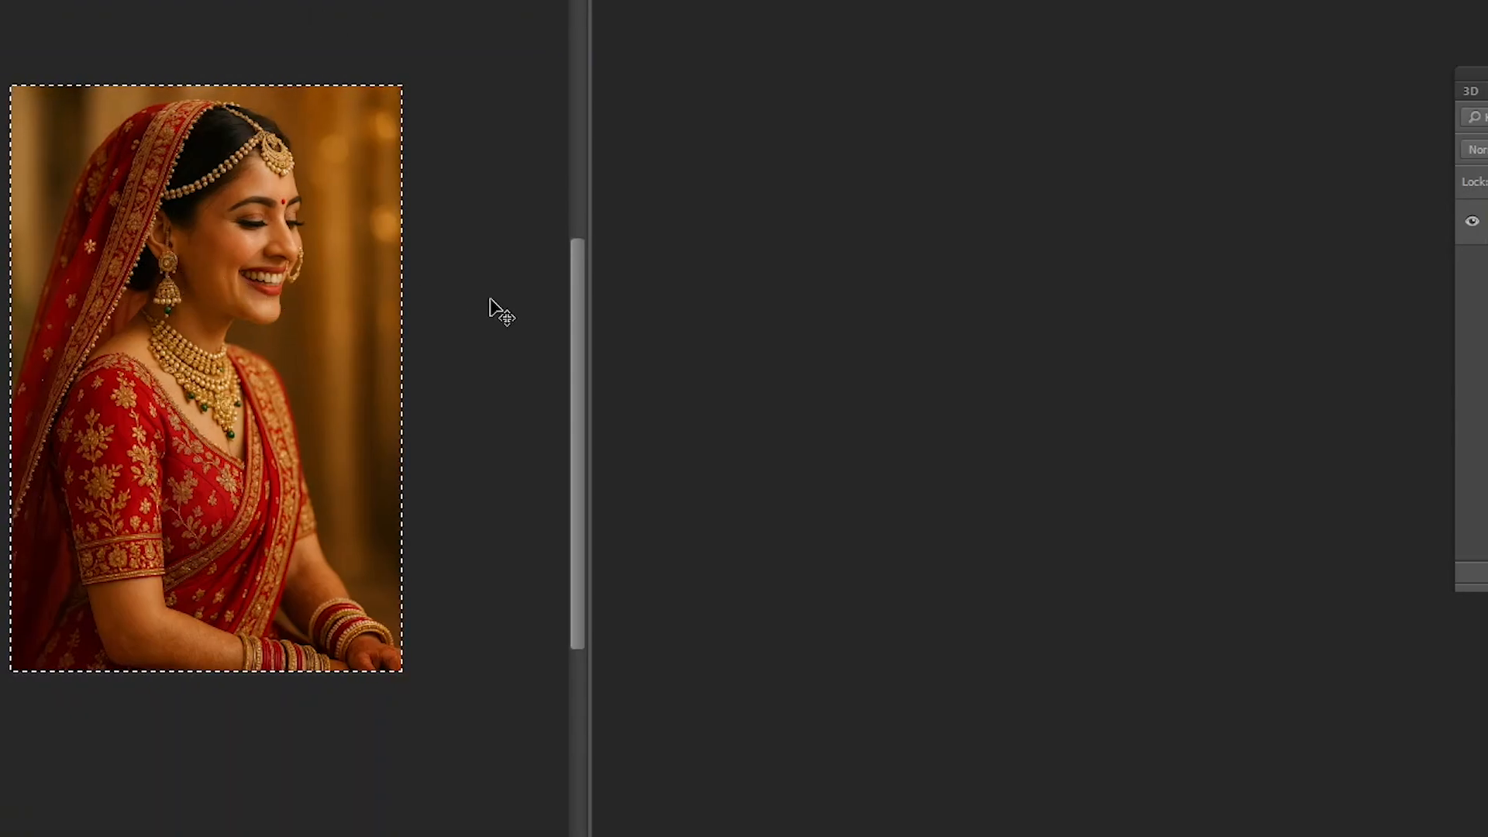
- Start a new document, set its width to 2000 pixels, and switch the dimension units to inches
key(ctrl+n)
click(941, 209)
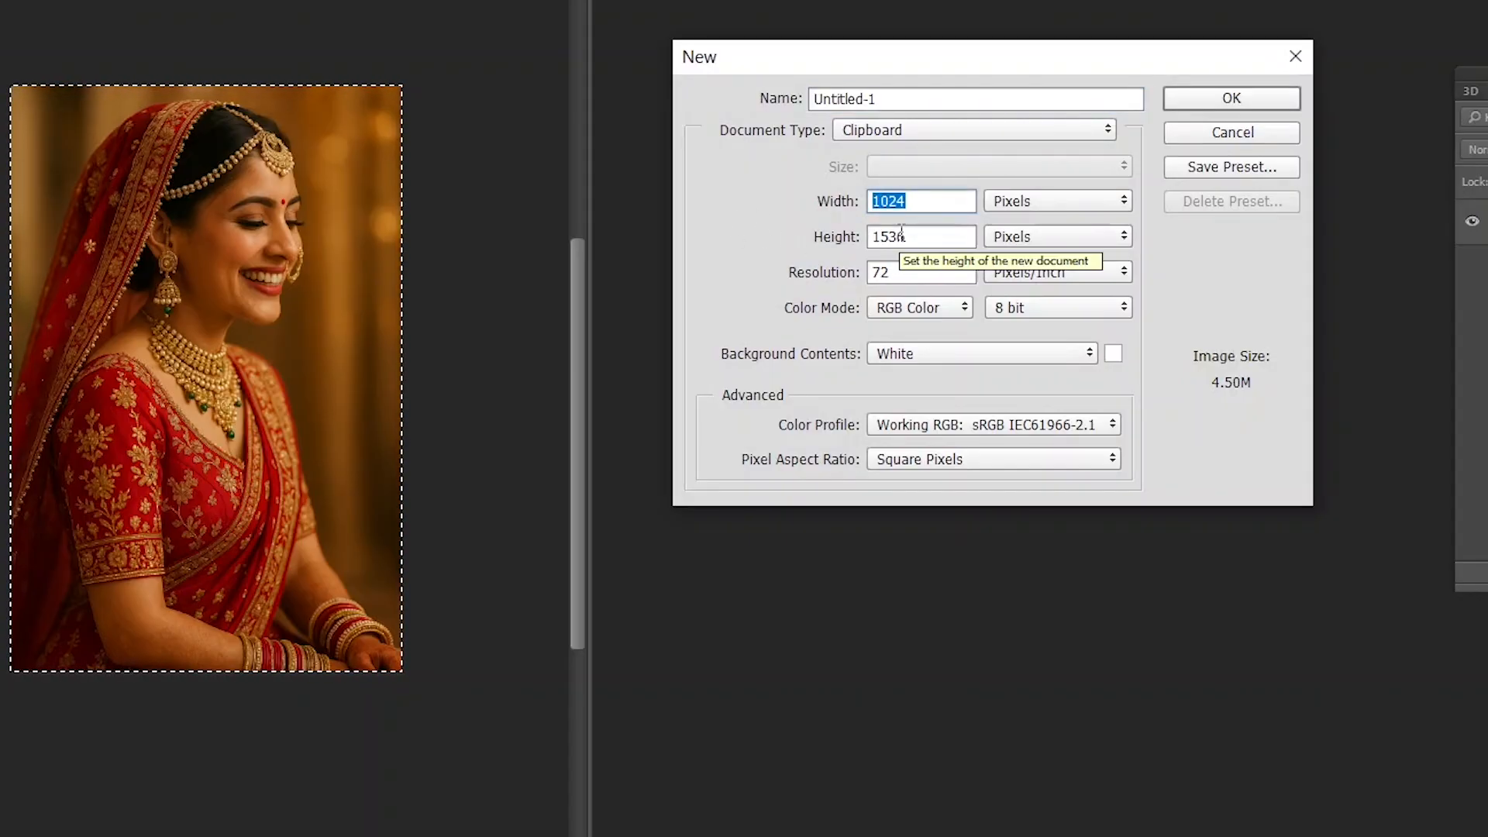
text(200)
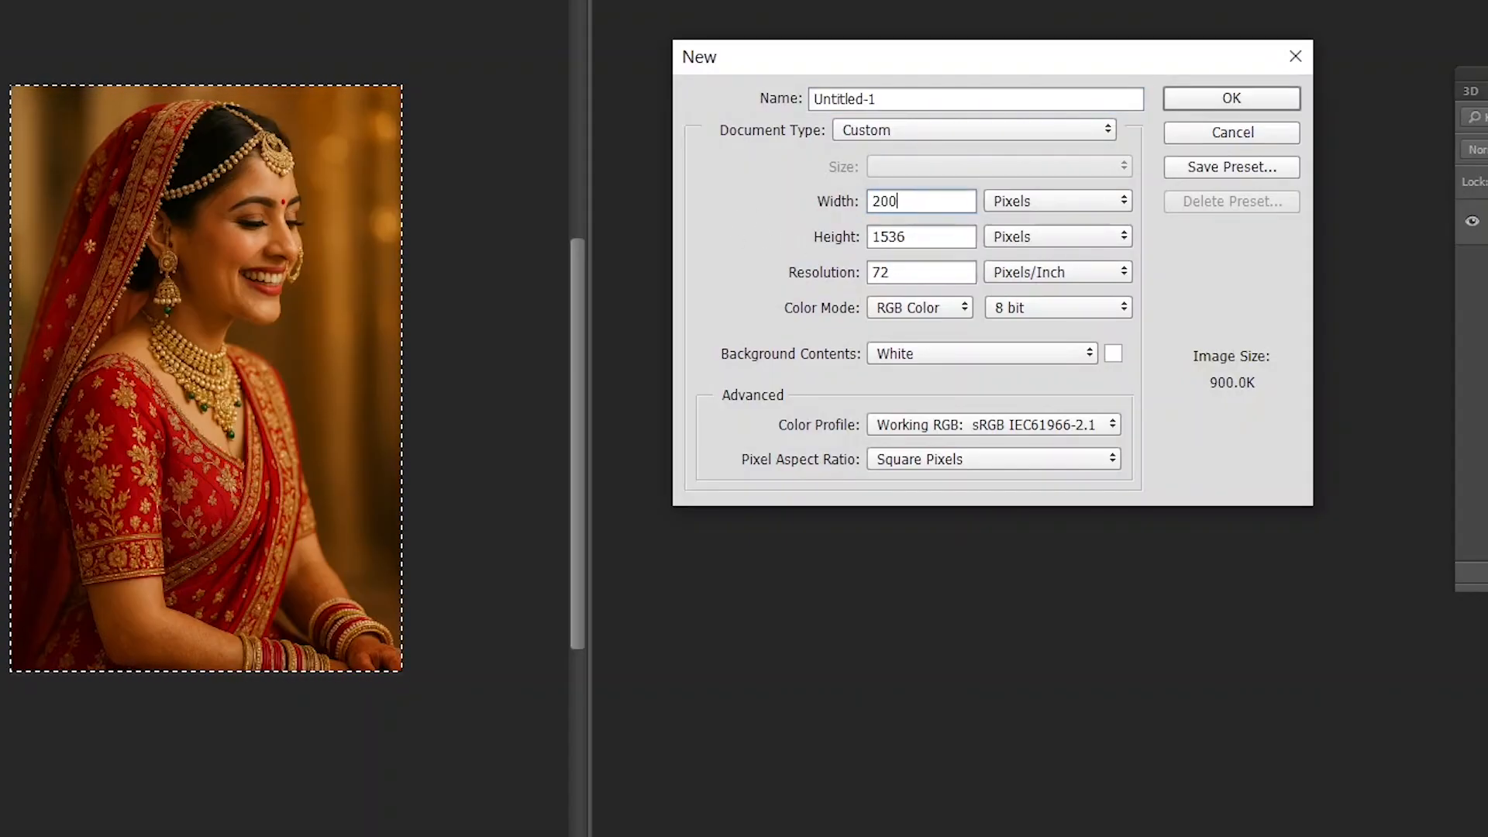
text(0)
key(Tab)
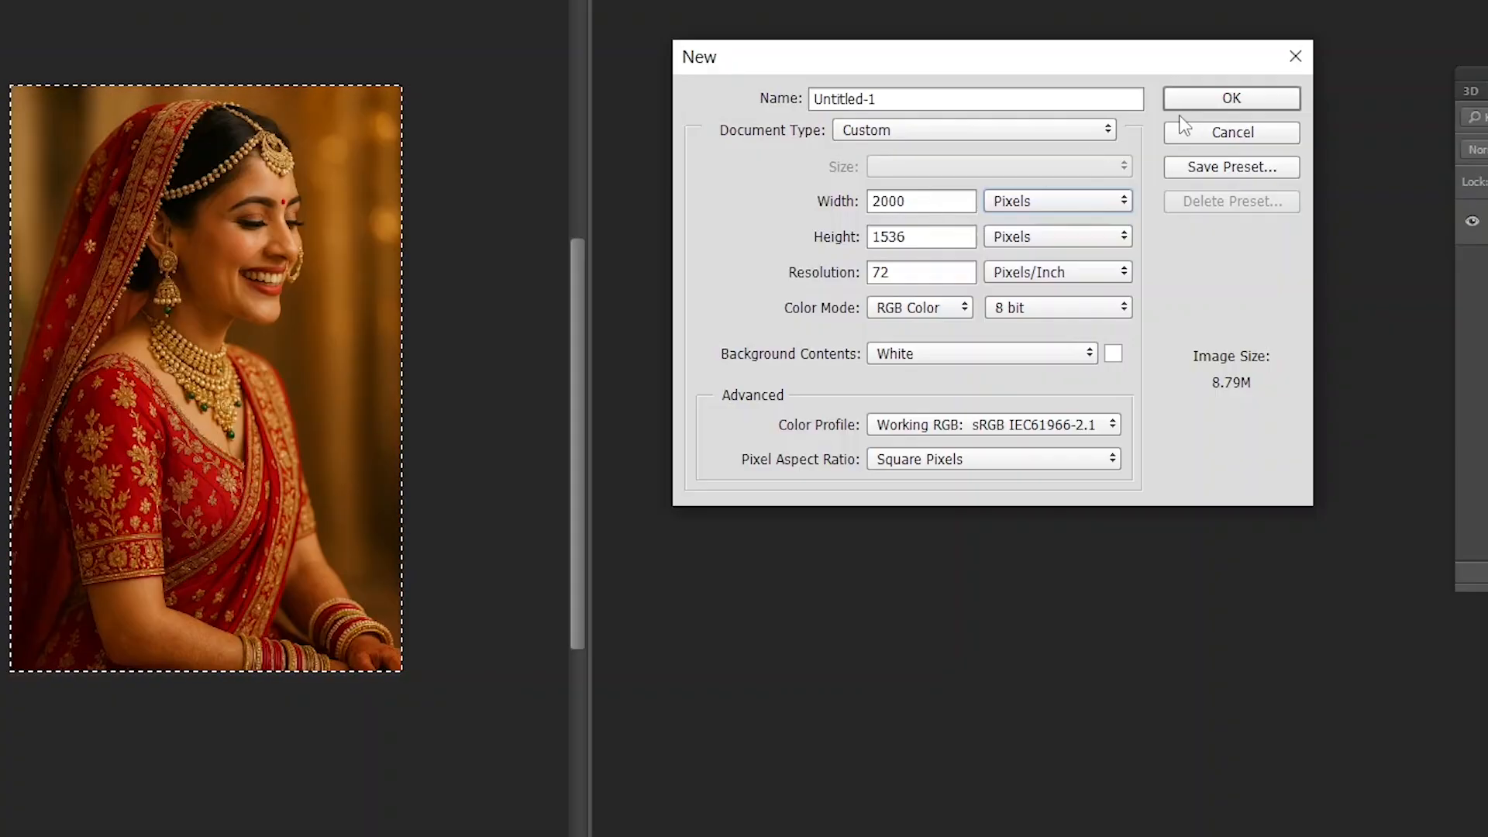
click(1039, 201)
click(1008, 237)
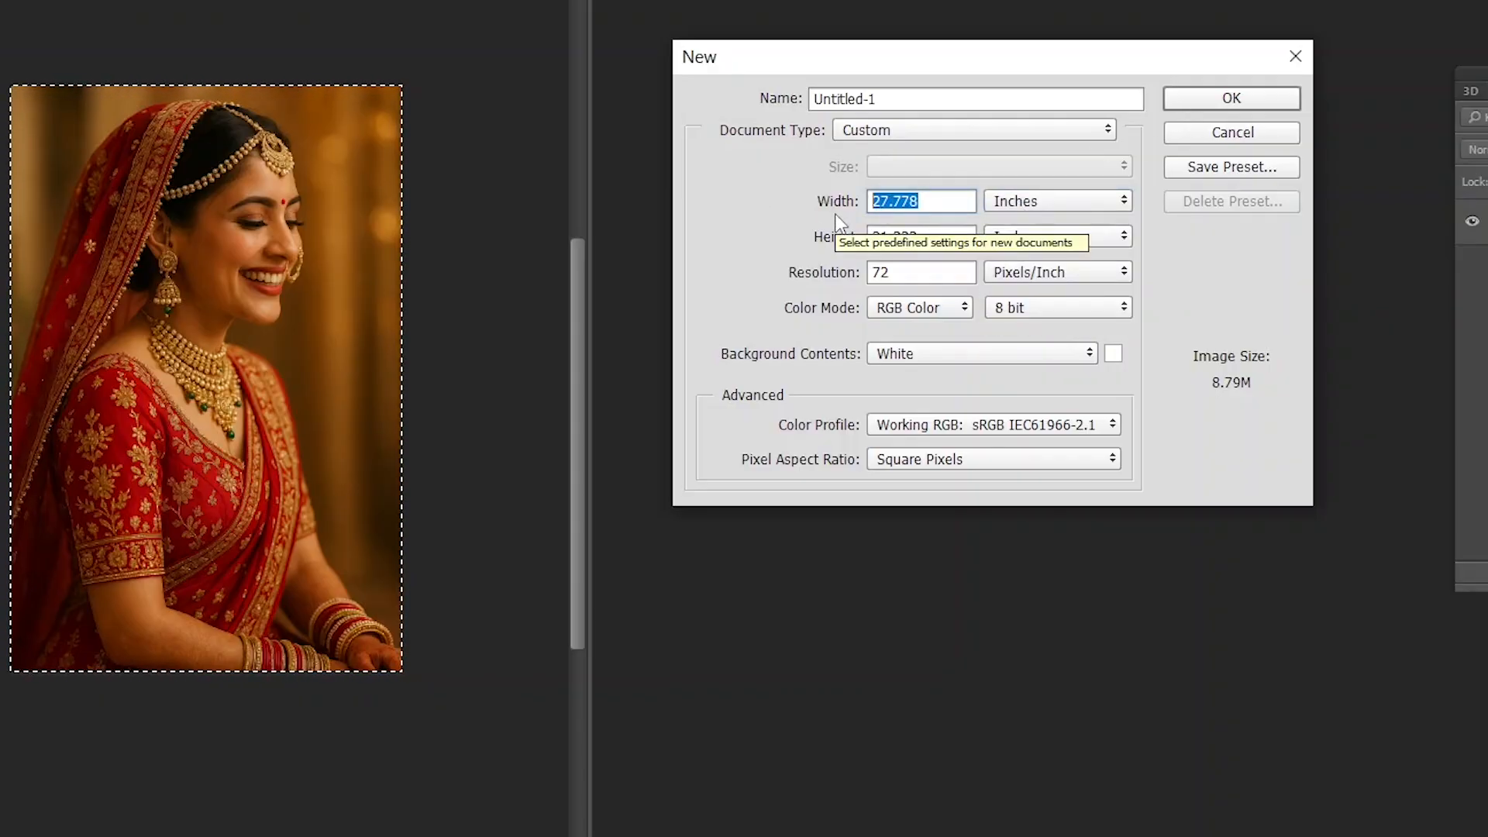
- Create the document with a width of 18 inches, a height of 12 inches and a resolution of 300 pixels/inch
text(18)
key(Tab)
text(12)
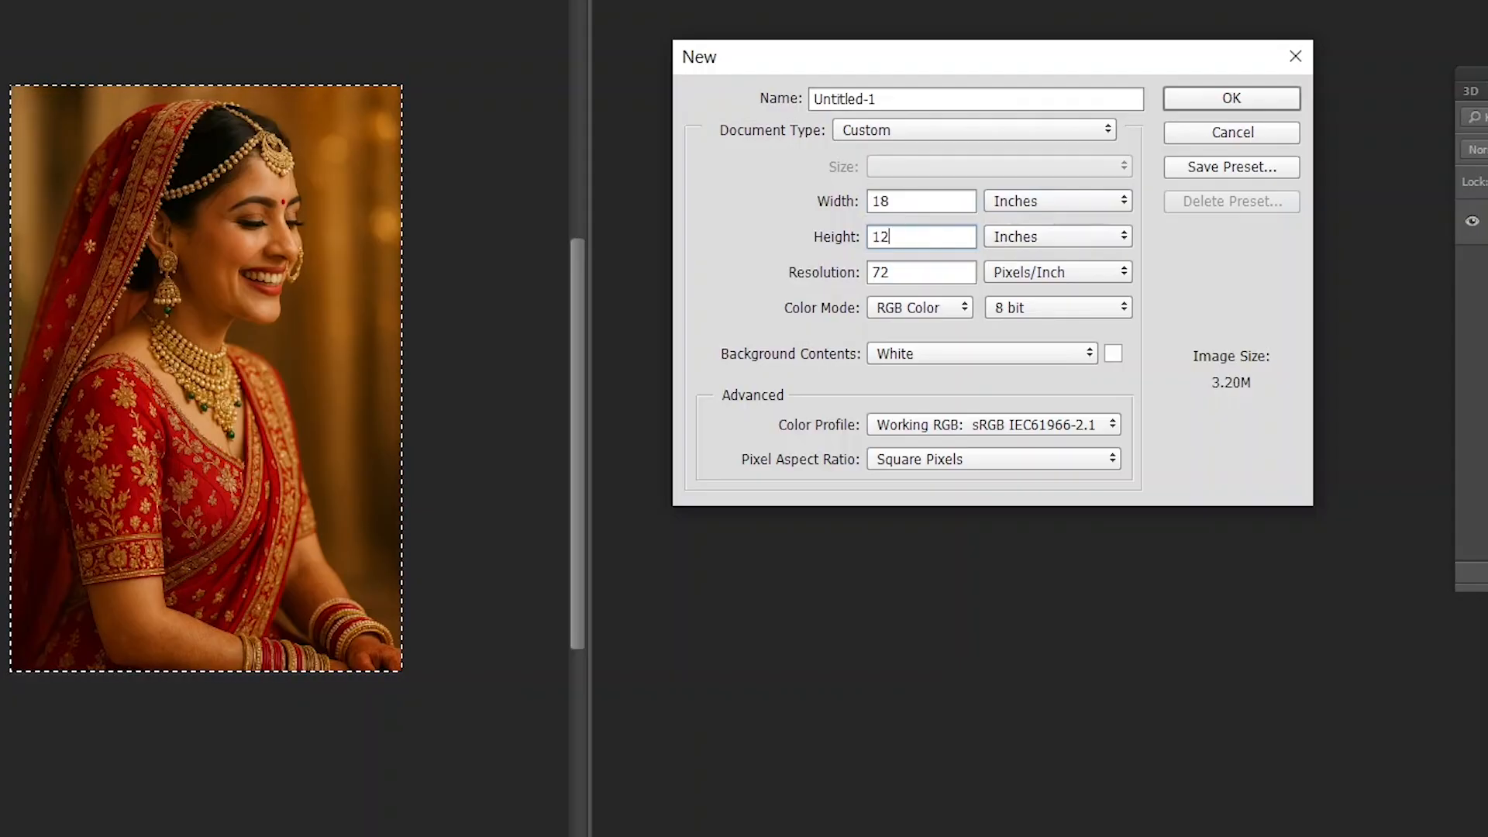
key(Tab)
text(300)
key(Return)
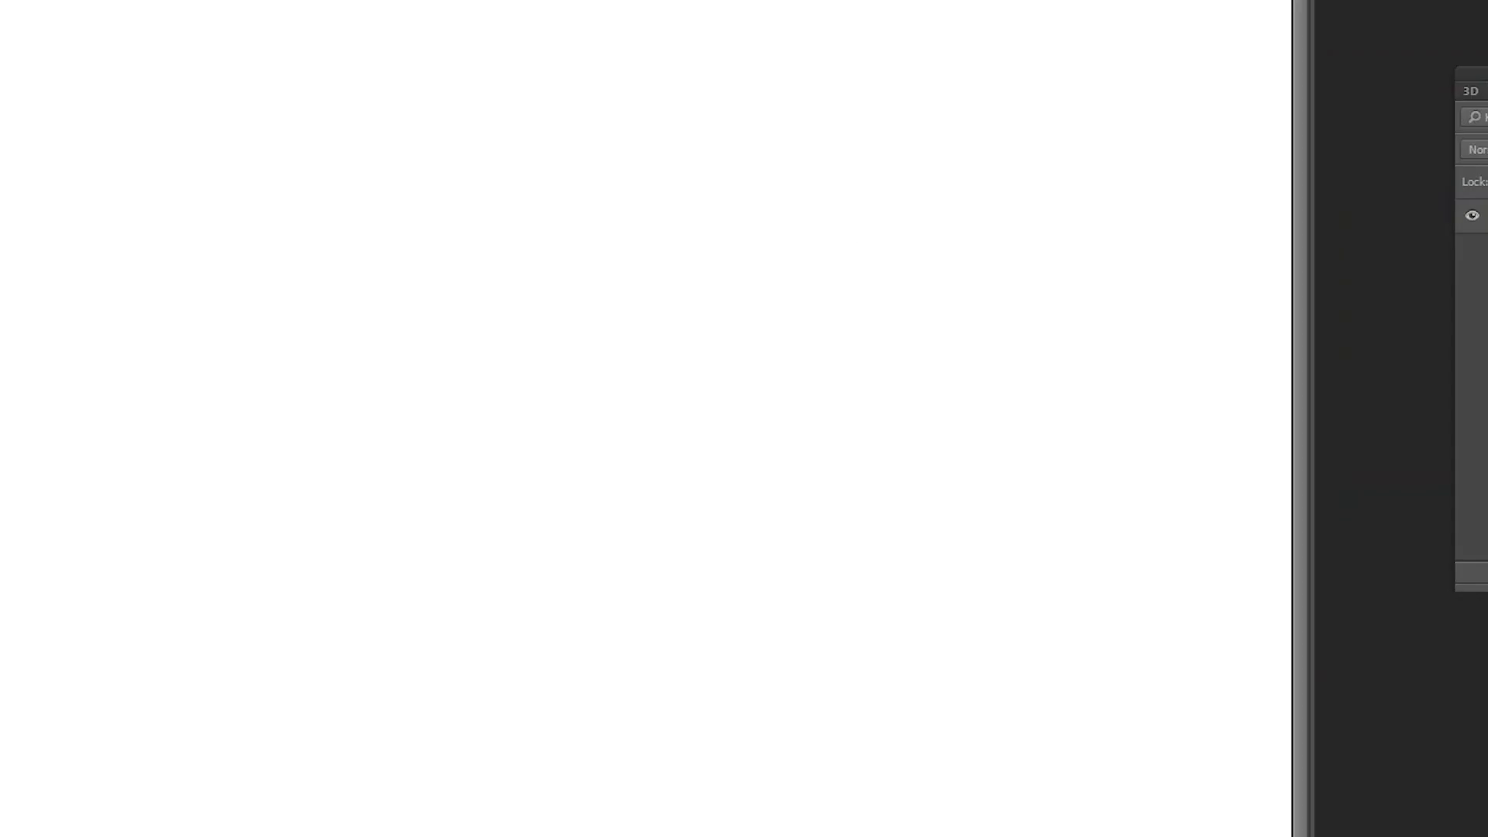
- Rotate the blank 18 × 12 inch canvas 90° clockwise into portrait orientation
key(ctrl+0)
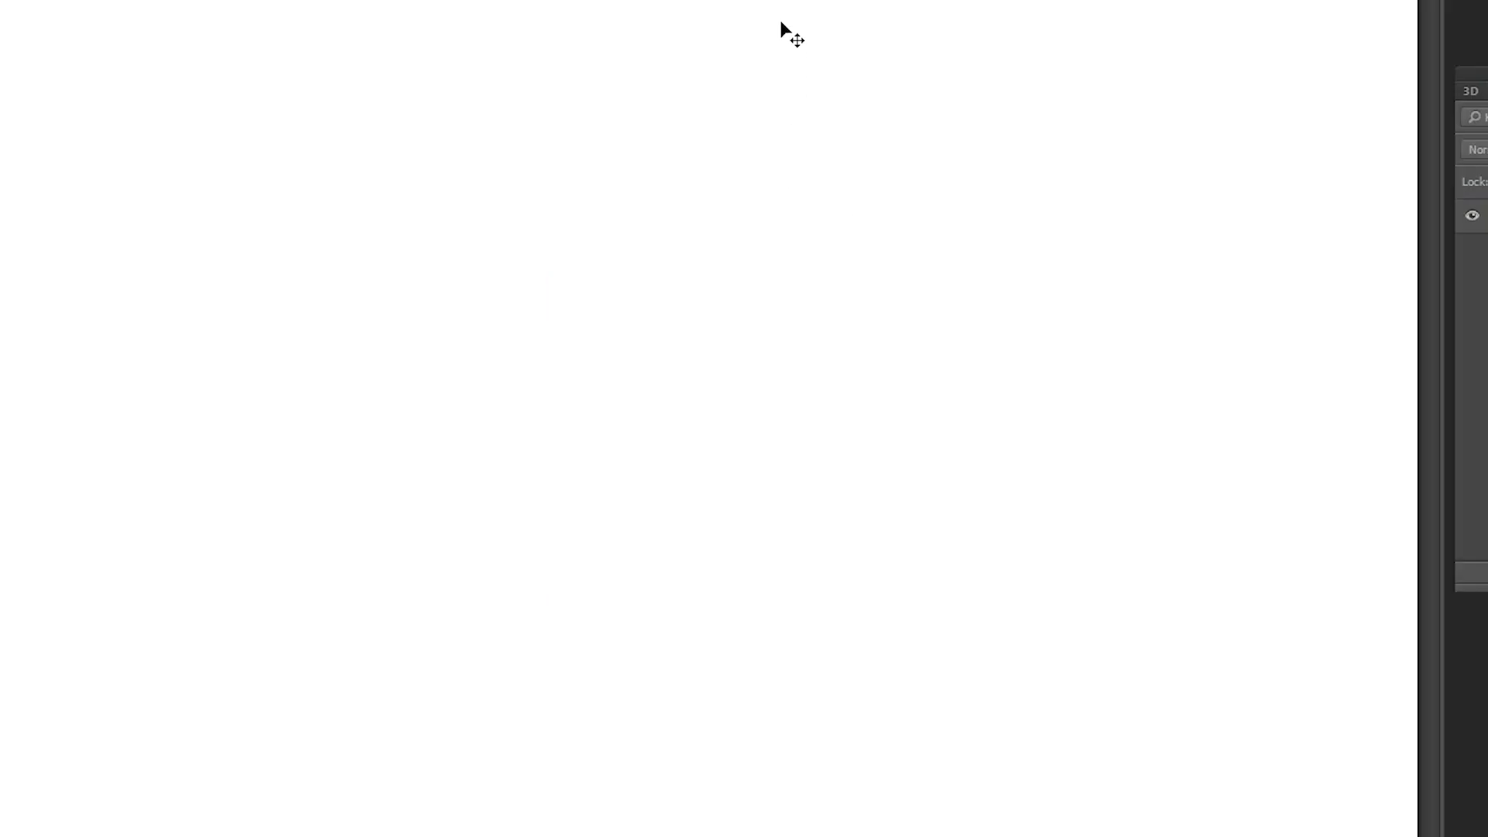
key(alt+i)
key(g)
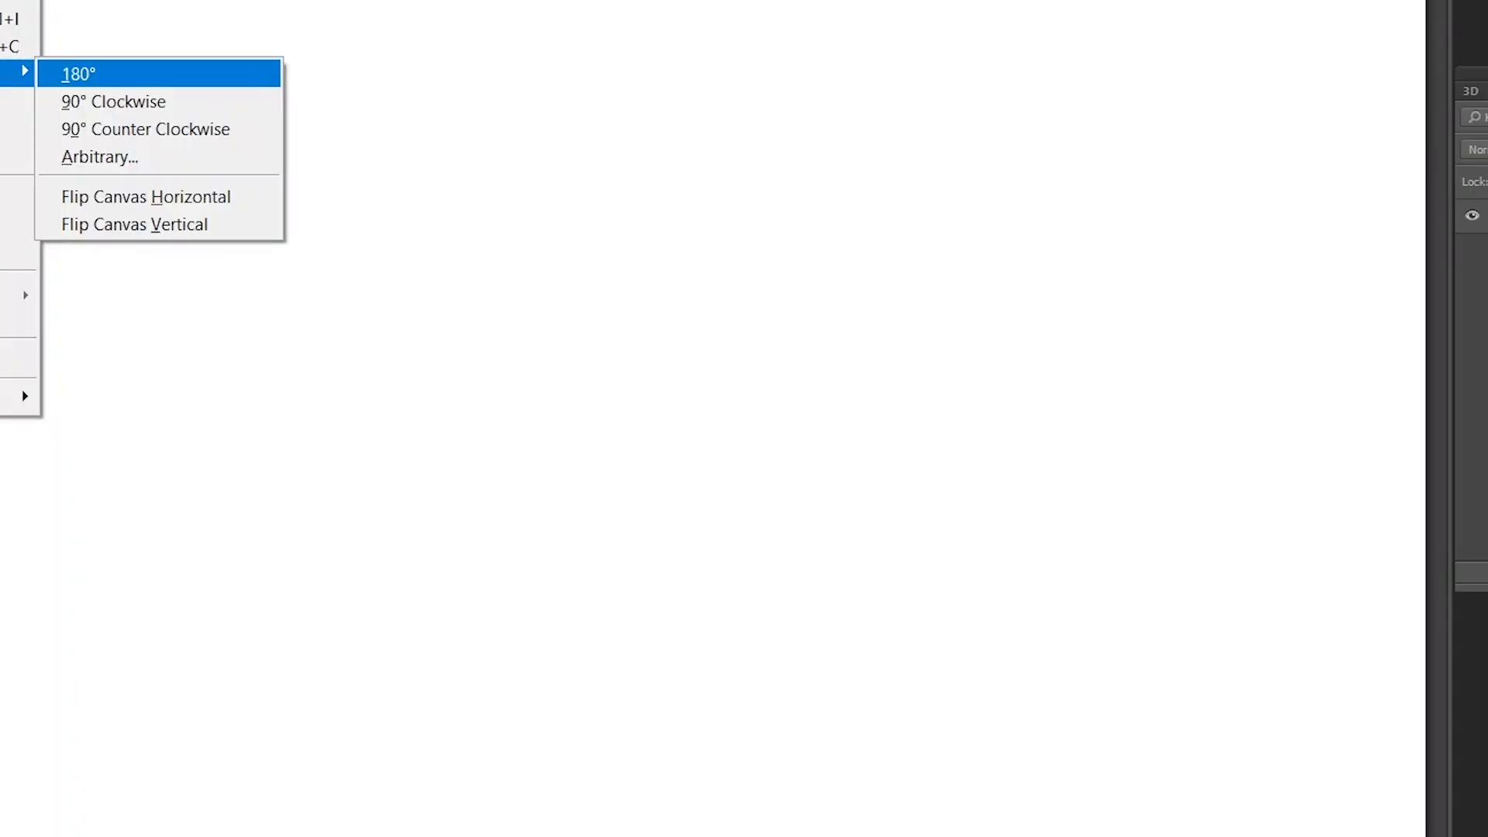
key(9)
key(ctrl+0)
- Paste the bride photo onto the portrait page and scale it up until it spans most of the page width
key(ctrl+v)
key(f)
key(ctrl+t)
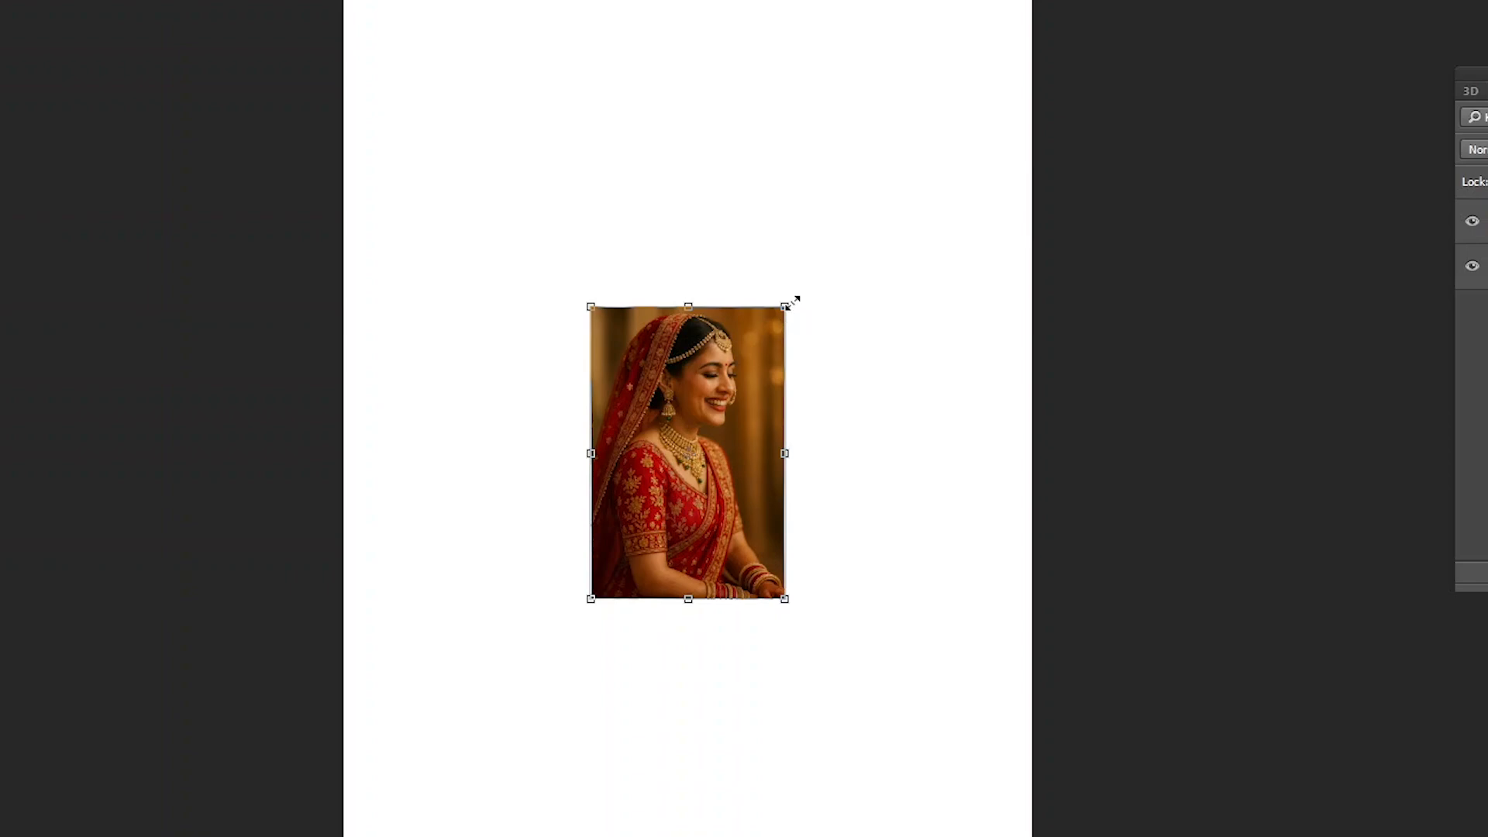
drag(785, 306, 750, 256)
key(Return)
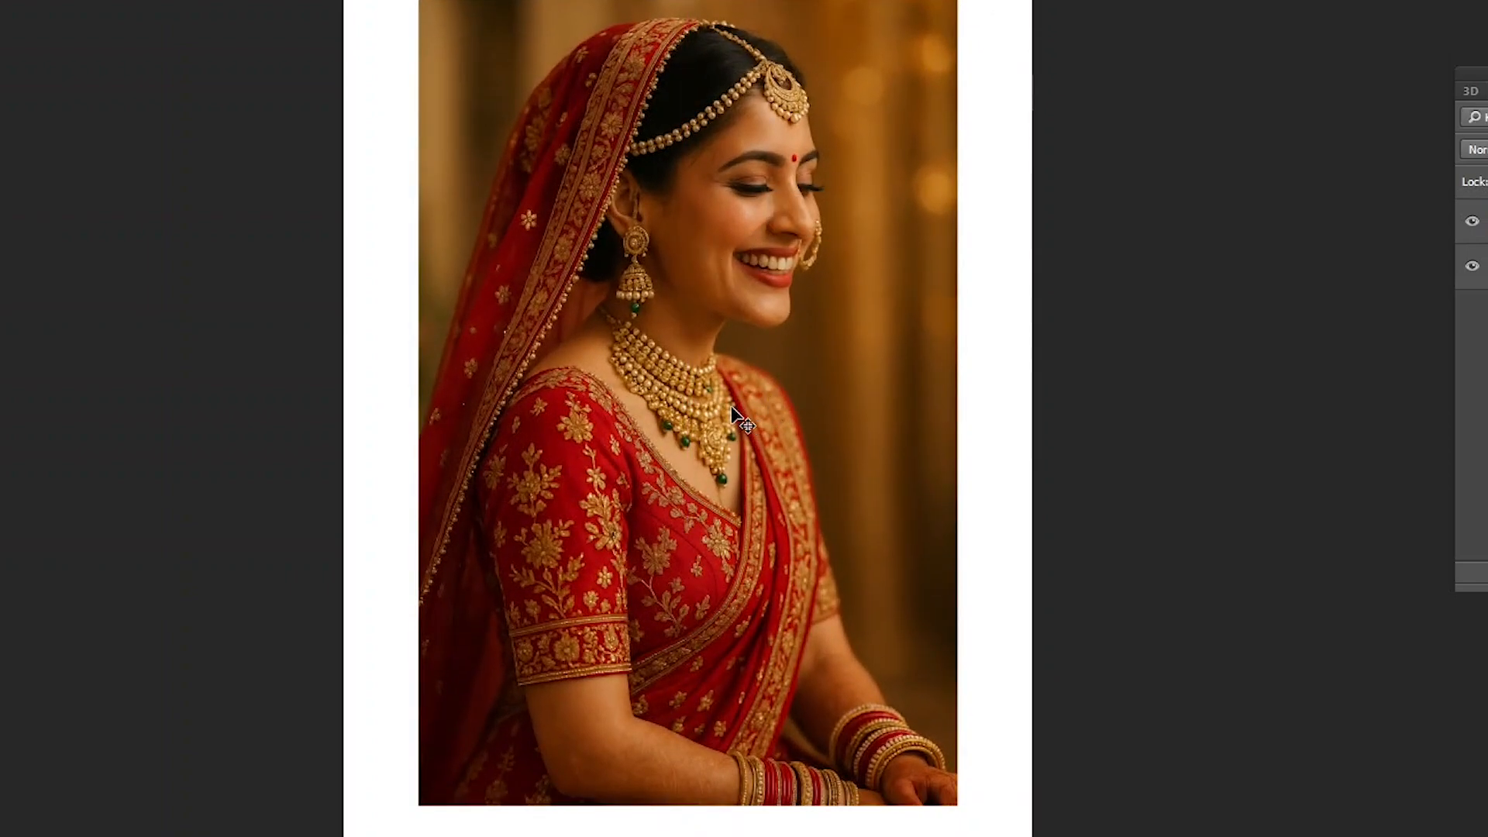
- Reposition the enlarged photo on the page, leaving white margins on both sides
drag(737, 305, 753, 320)
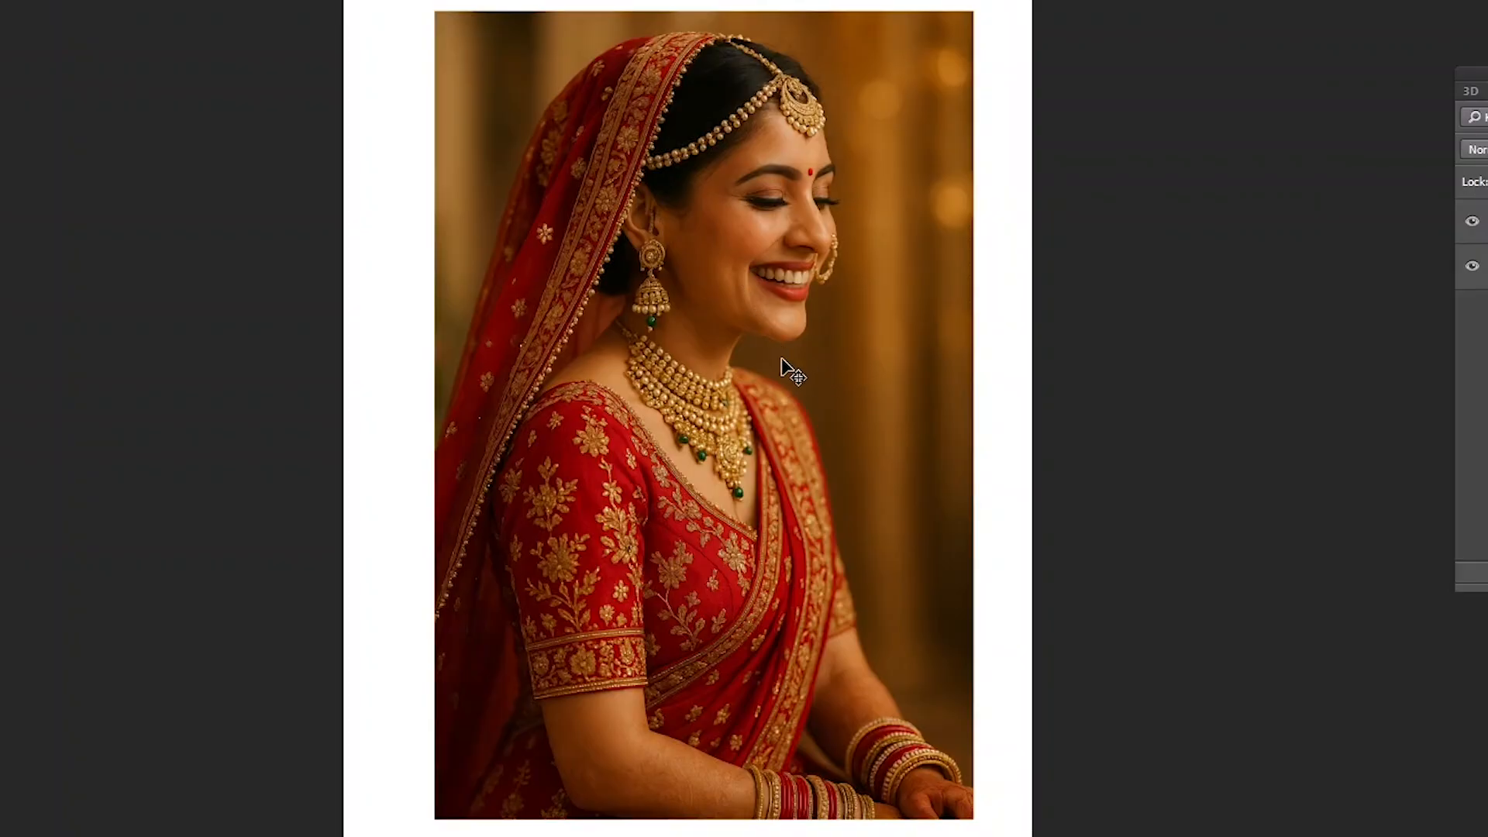
drag(747, 334, 718, 319)
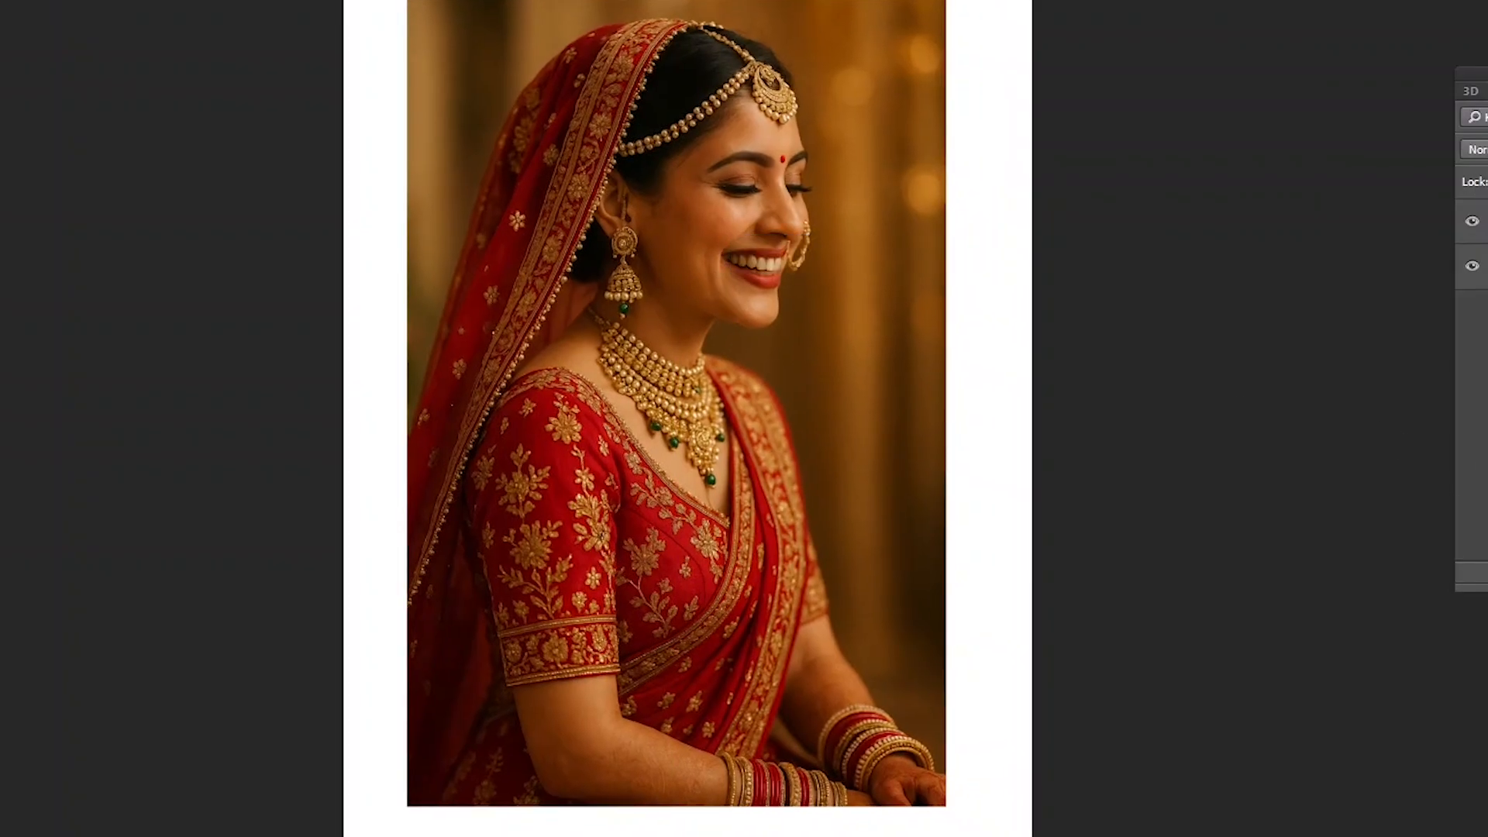
drag(740, 264, 737, 284)
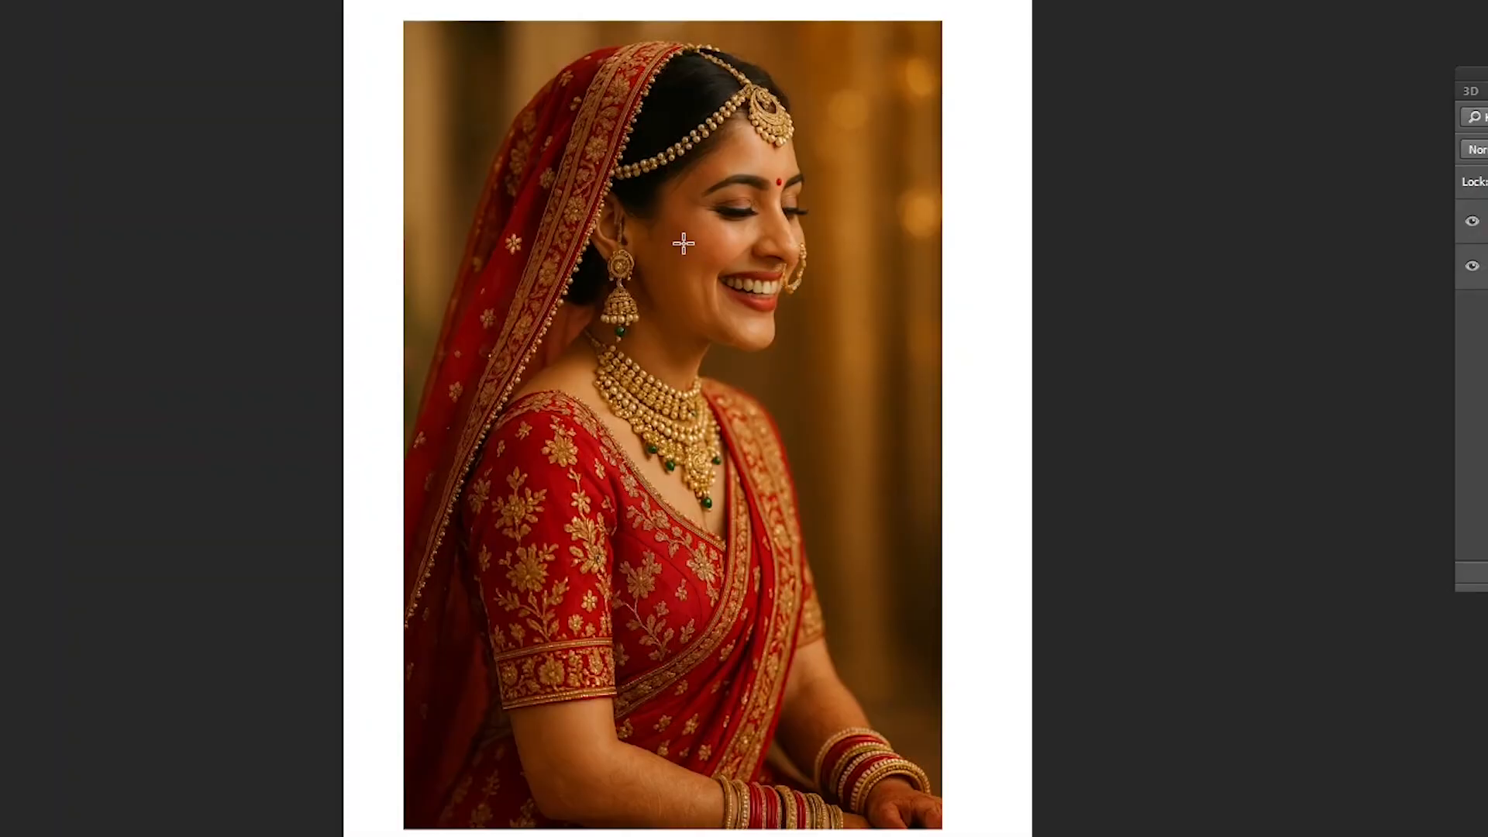
- Draw a large elliptical selection around the bride's head and necklace, replacing the first selection attempt
drag(446, 21, 820, 455)
click(808, 469)
drag(555, 150, 911, 525)
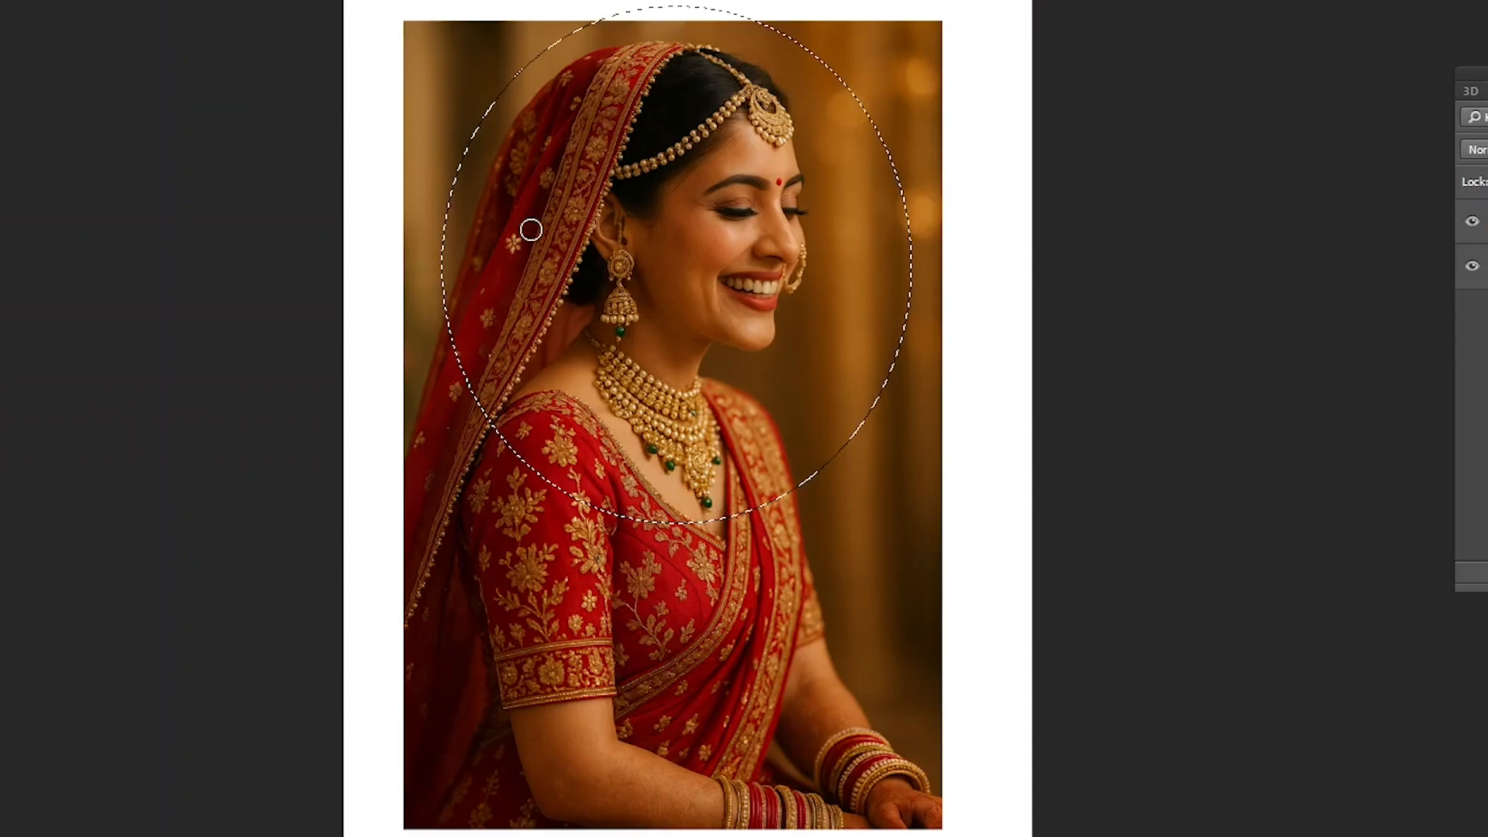
- Set the 900 px round brush's hardness to 100% and bring it over the photo
right_click(573, 247)
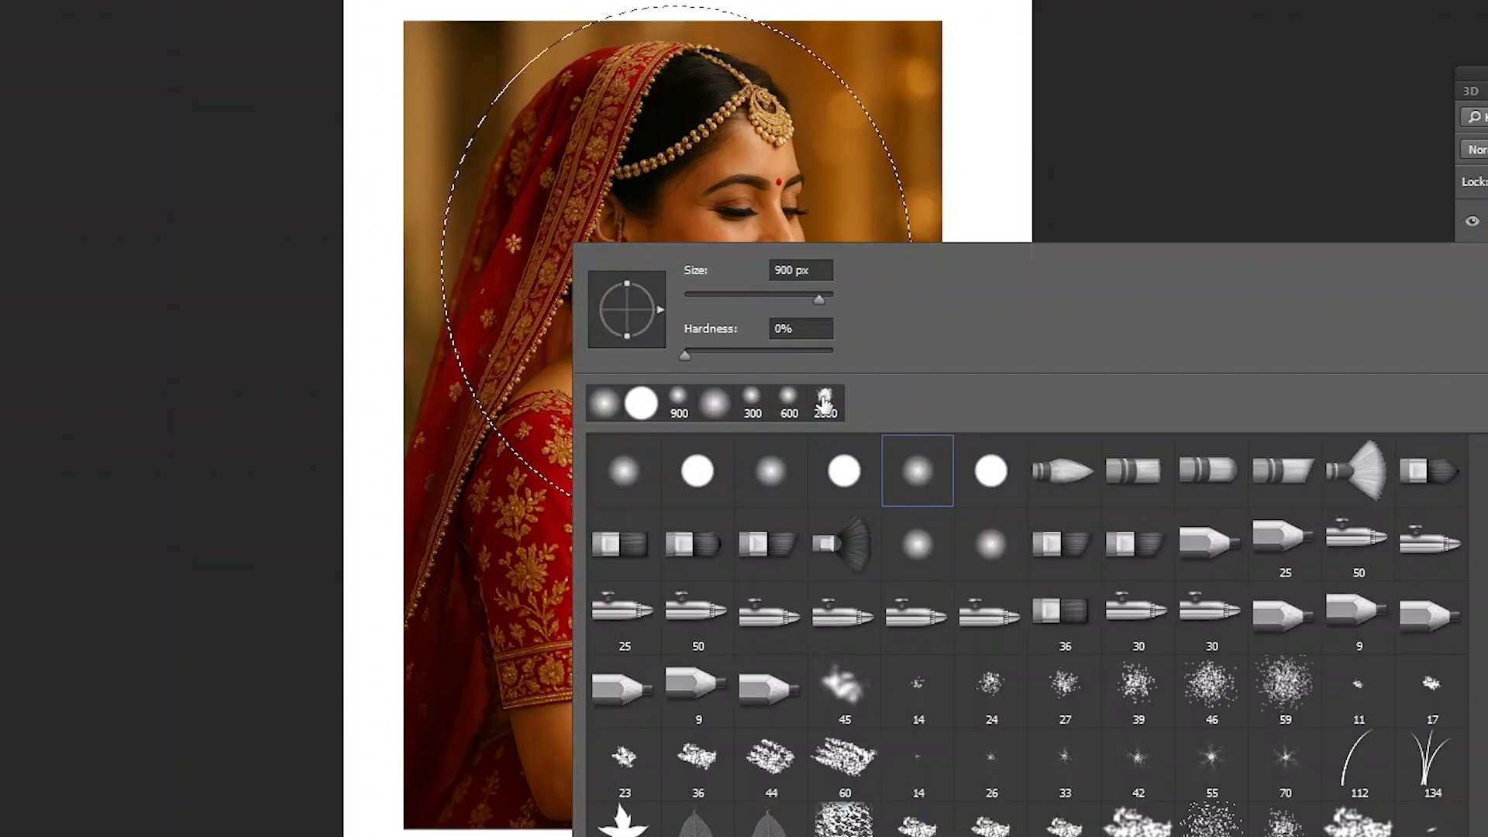
click(825, 351)
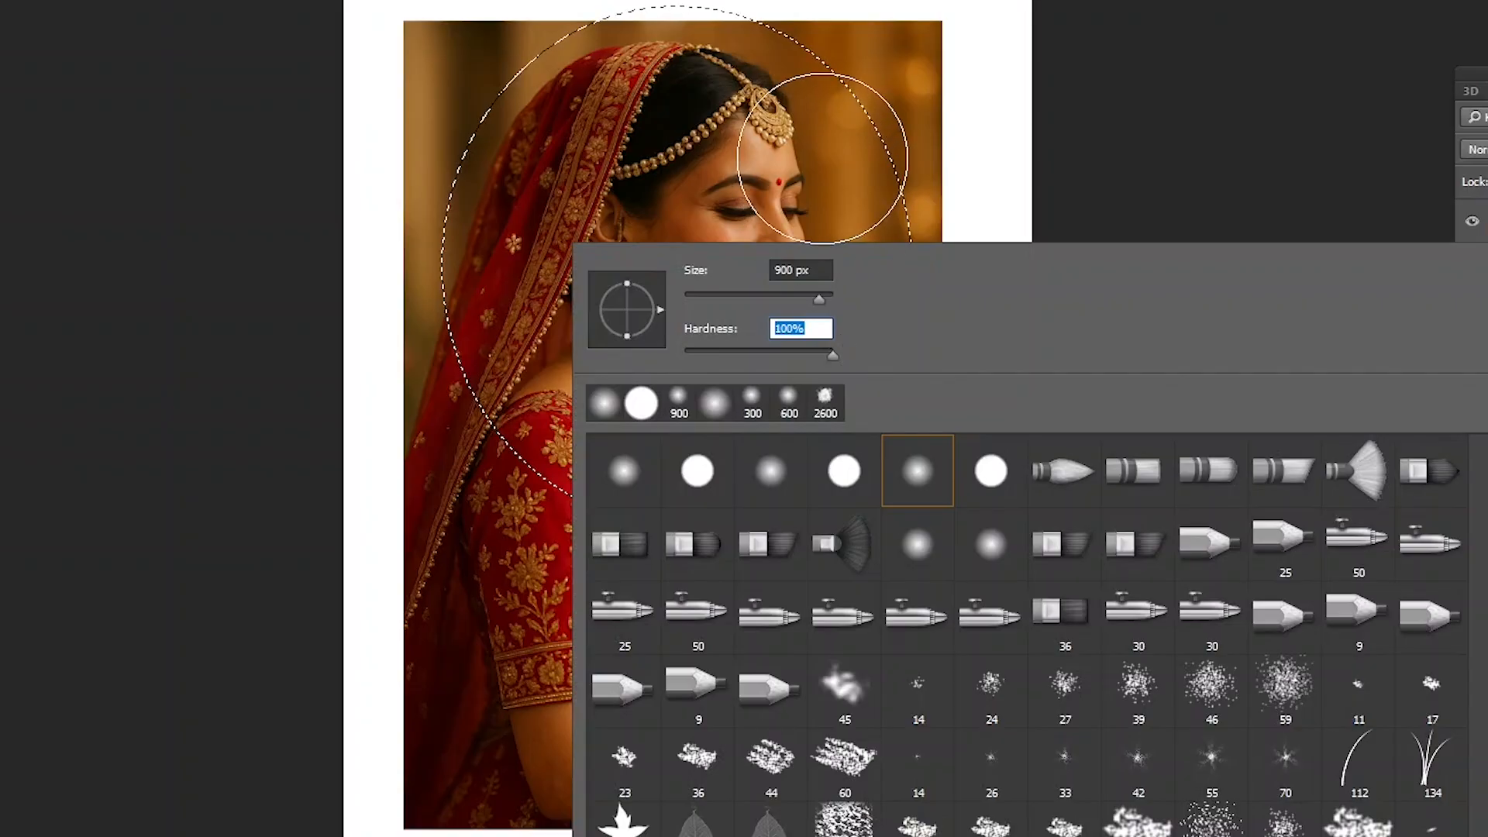
click(900, 6)
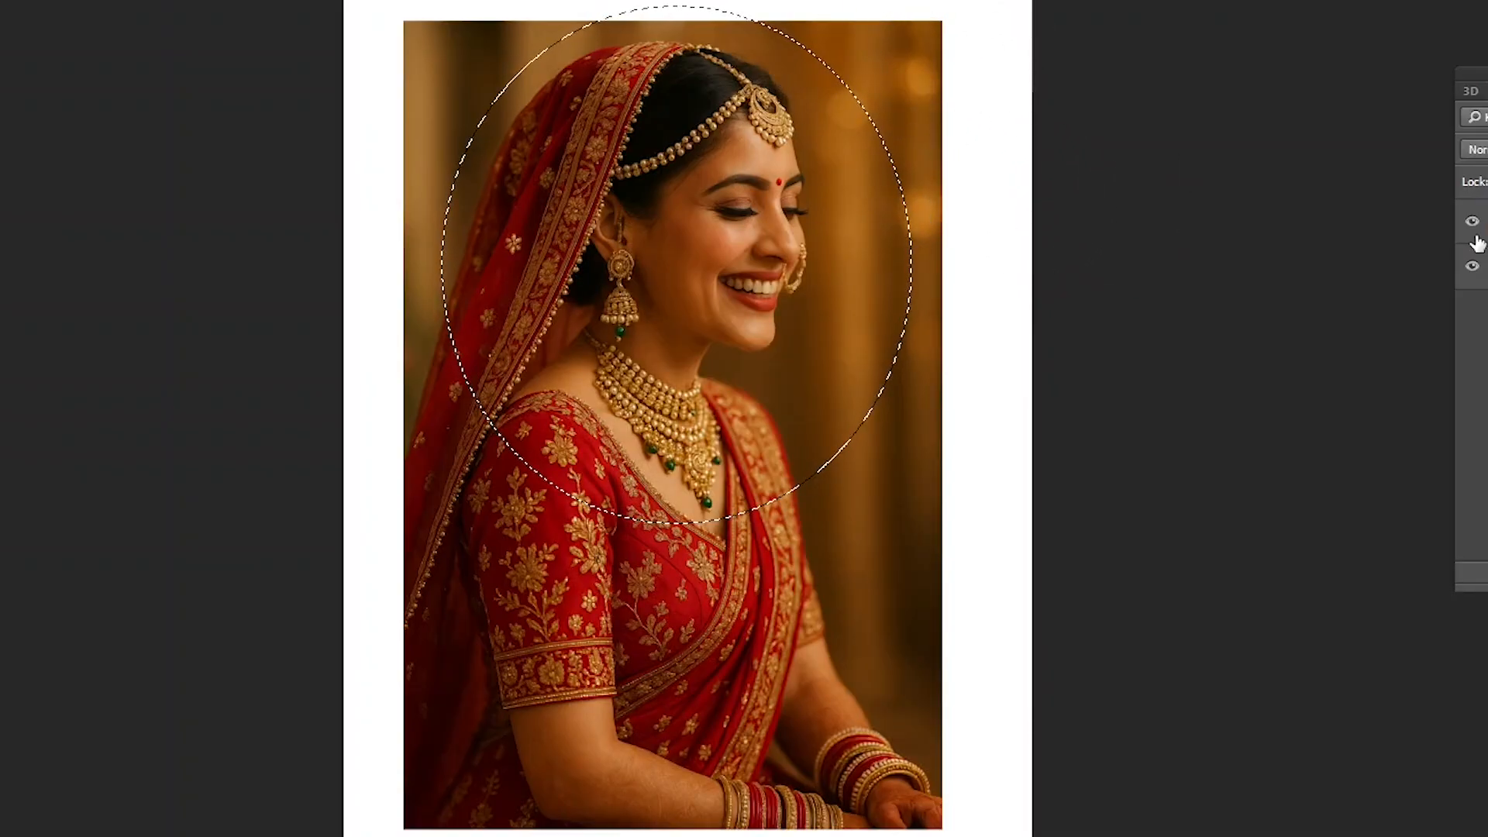
click(813, 557)
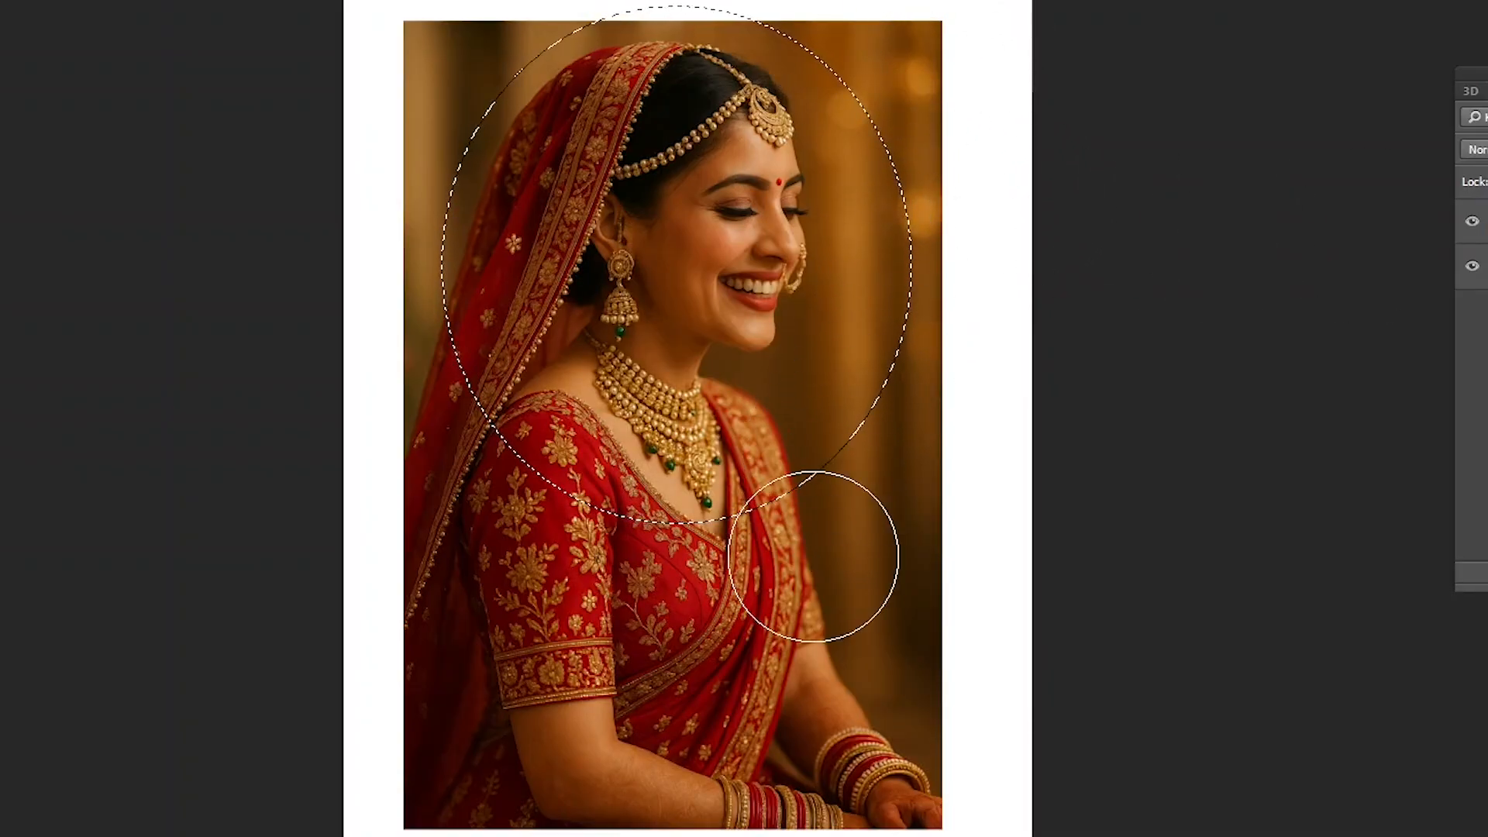
- Replace the current selection with a new large ellipse around the bride's head and necklace
key(ctrl+shift+i)
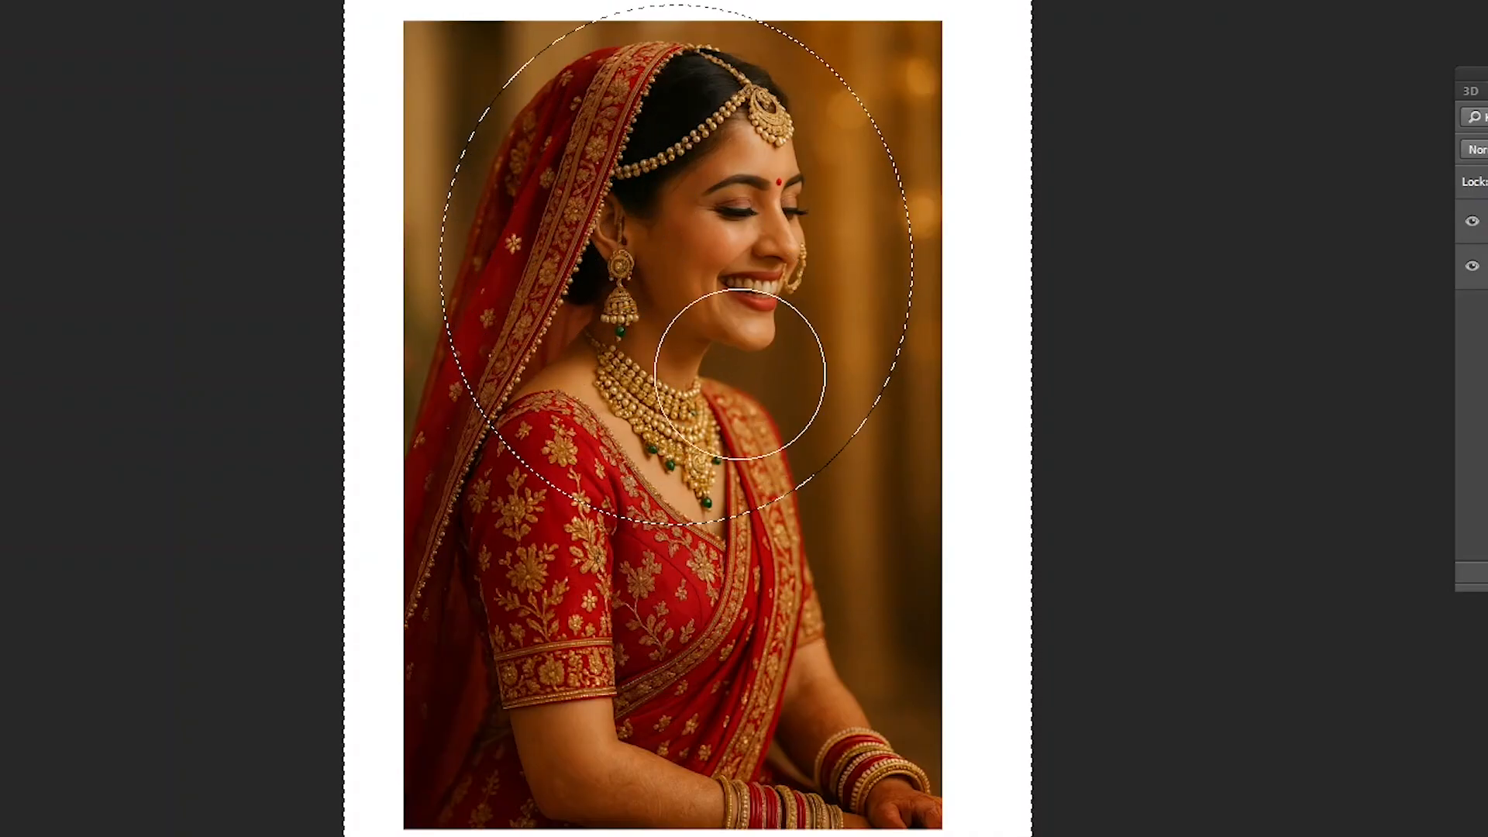
key(ctrl+d)
drag(513, 97, 924, 515)
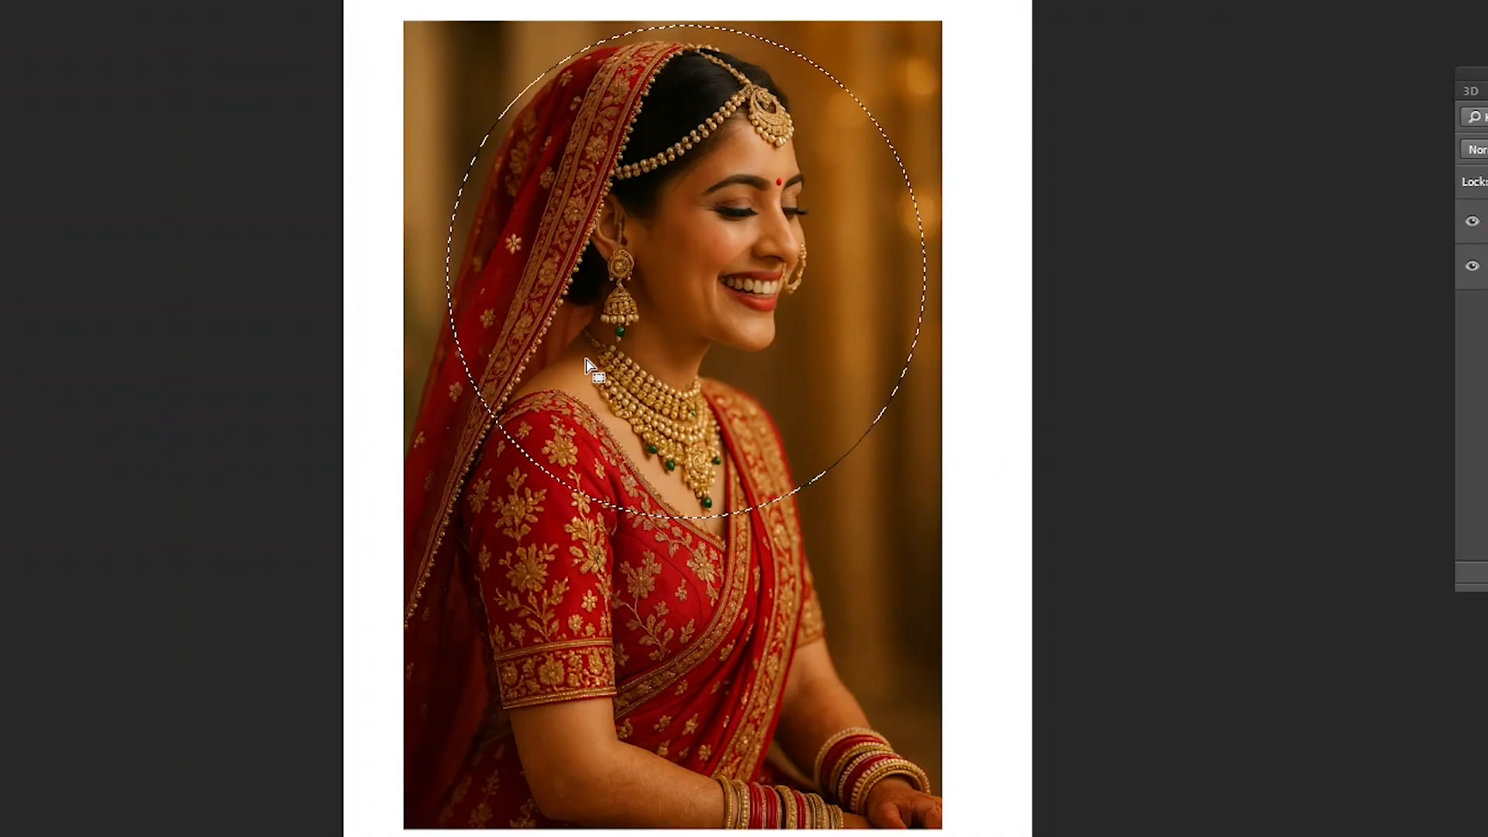
- Try erasing inside the ellipse along its lower part with the hard Eraser, and undo the stroke
key(e)
mouse_move(576, 417)
mouse_down()
mouse_move(639, 488)
mouse_move(774, 525)
mouse_up()
key(ctrl+z)
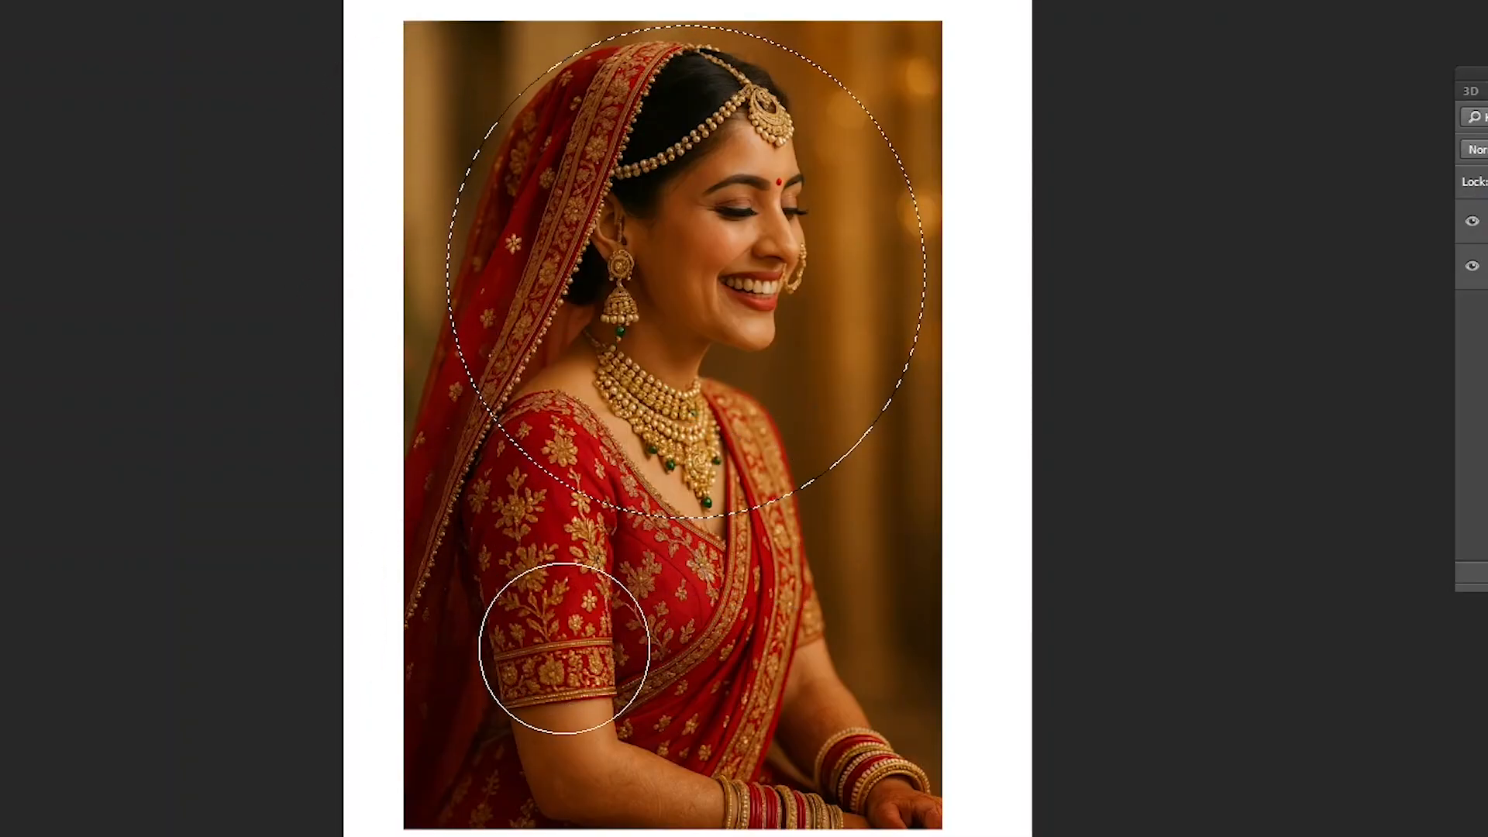
- Invert the selection and try erasing the photo around the ellipse with the hard Eraser, undoing the strokes
key(v)
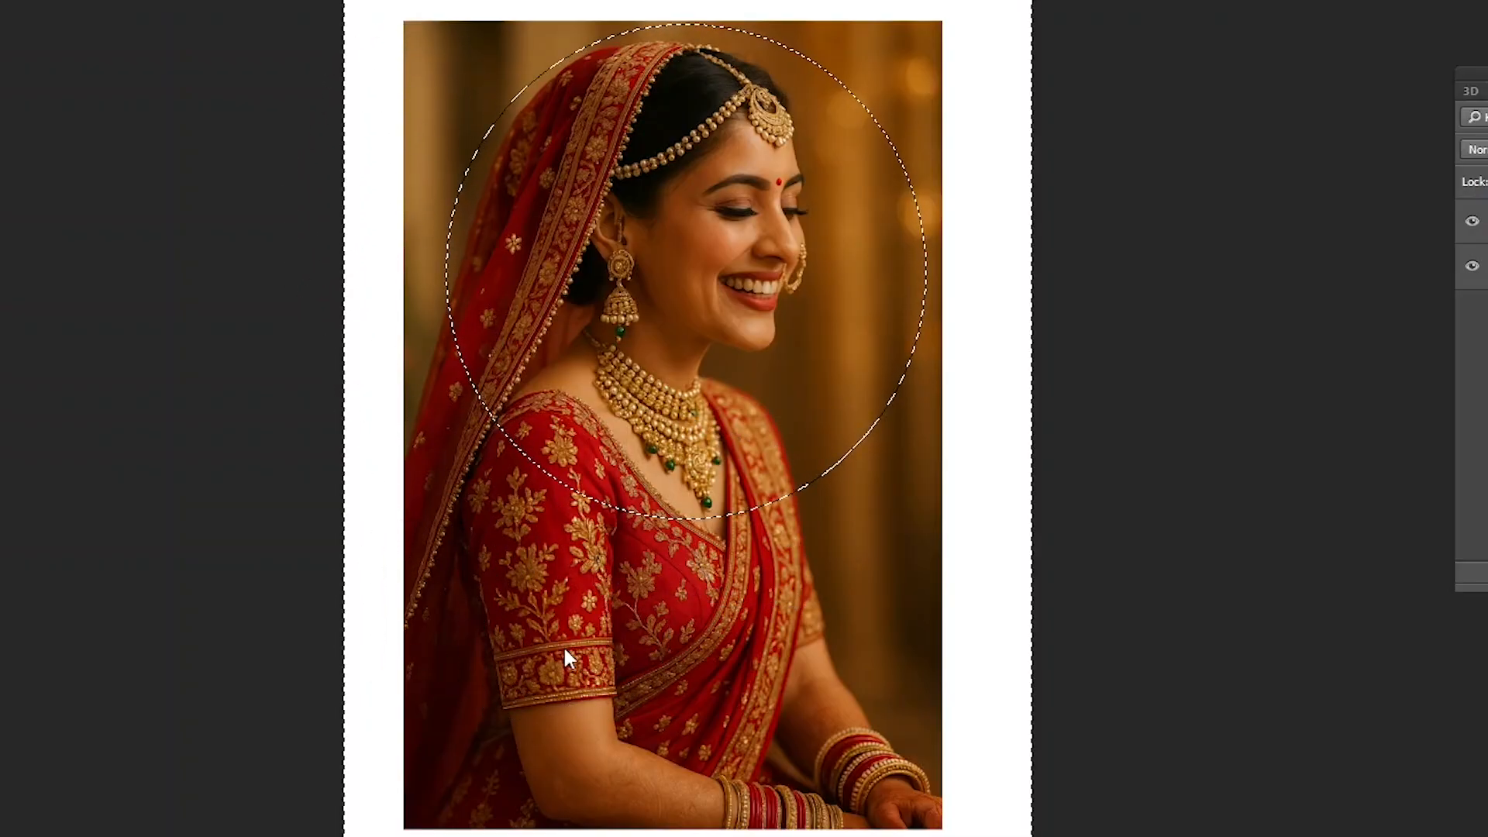
key(ctrl+shift+i)
key(e)
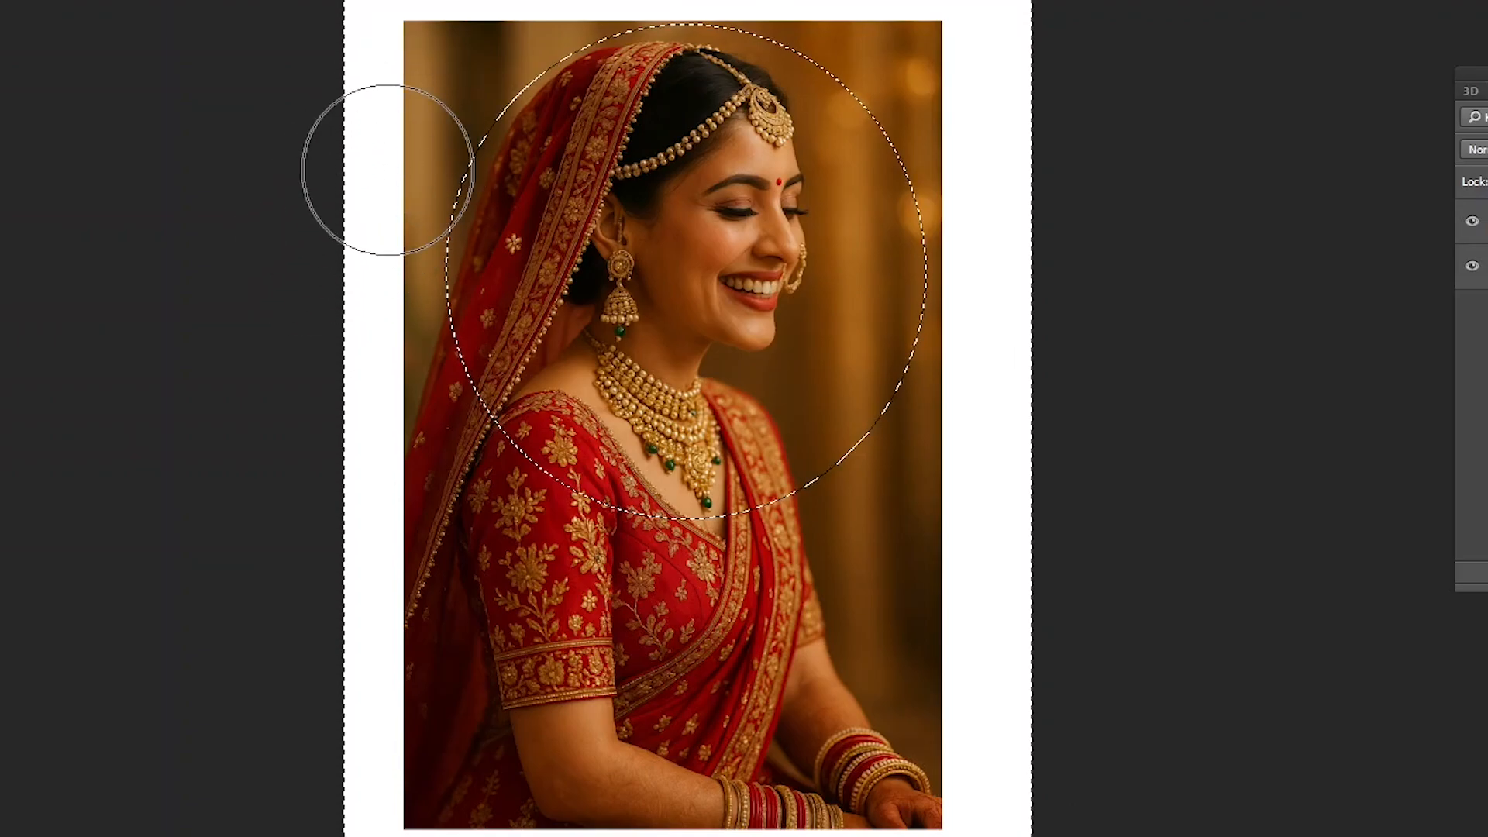
mouse_move(438, 83)
mouse_down()
mouse_move(459, 432)
mouse_move(532, 520)
mouse_move(924, 440)
mouse_move(469, 542)
mouse_move(426, 618)
mouse_move(744, 641)
mouse_move(751, 606)
mouse_up()
key(ctrl+z)
key(ctrl+z)
key(ctrl+z)
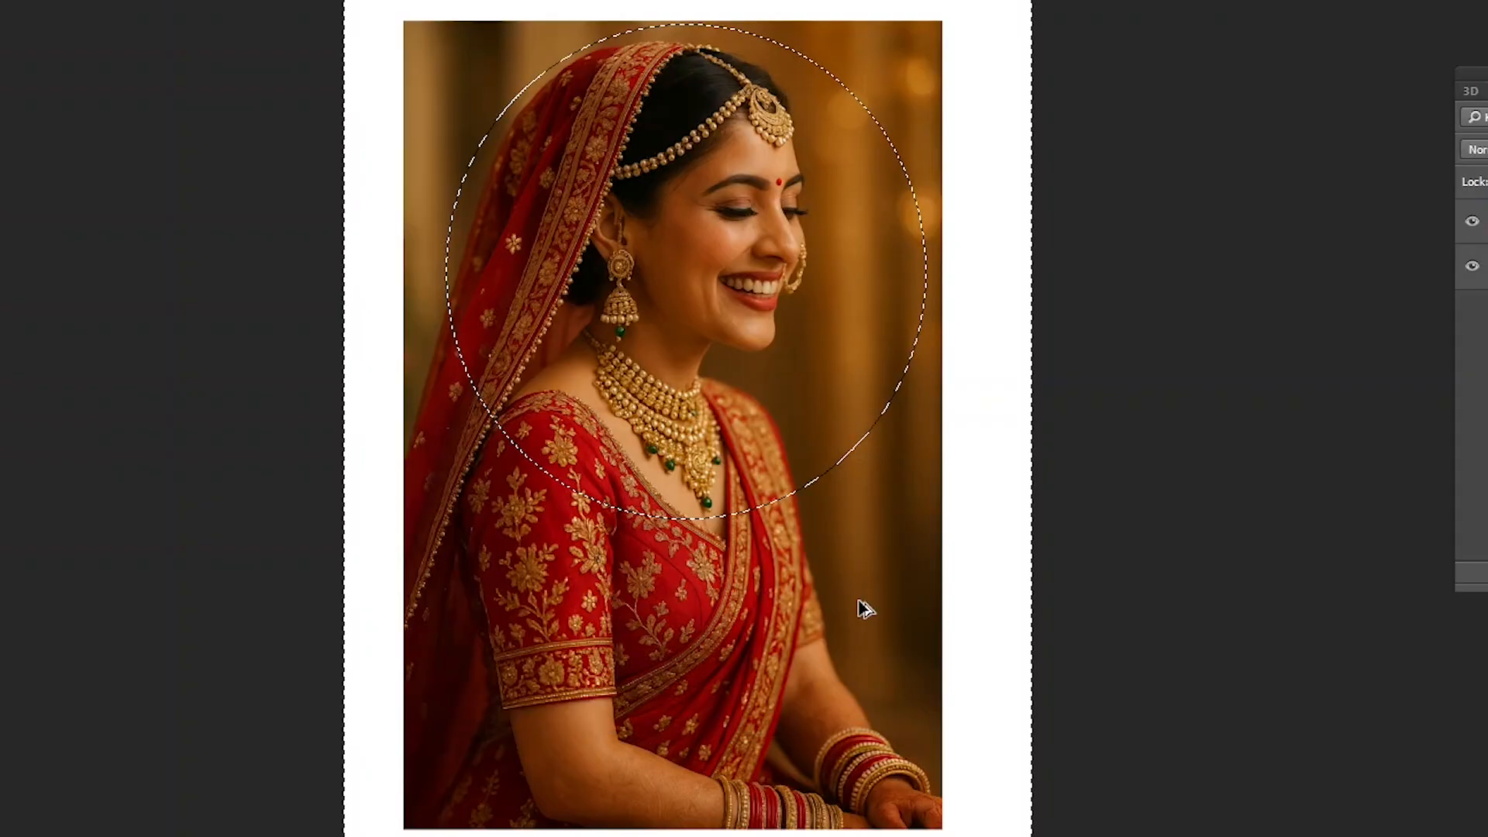
- Set the 900 px eraser's hardness to 0% and enlarge its tip slightly
right_click(640, 359)
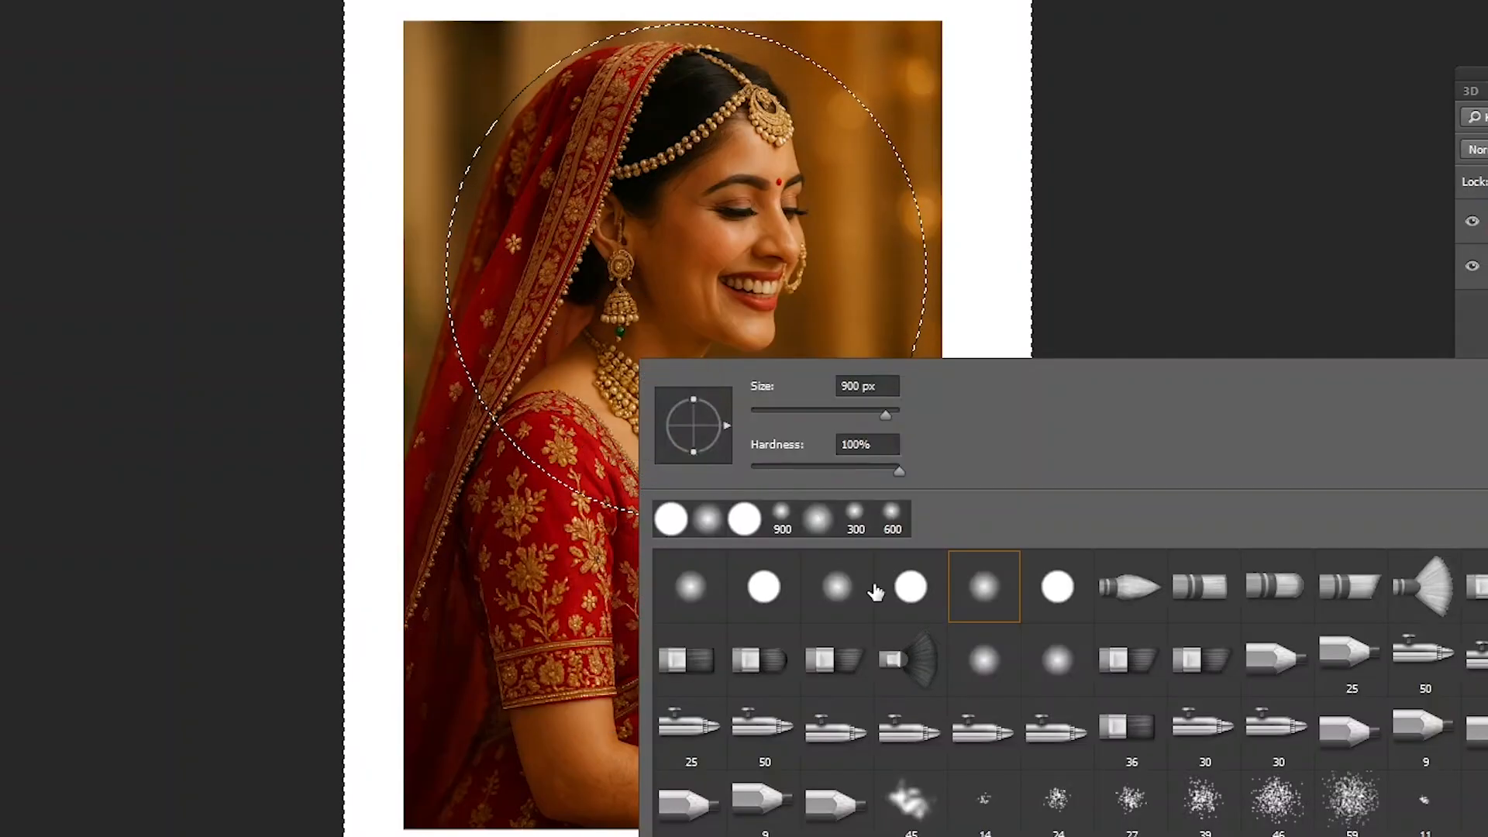
drag(784, 470, 750, 468)
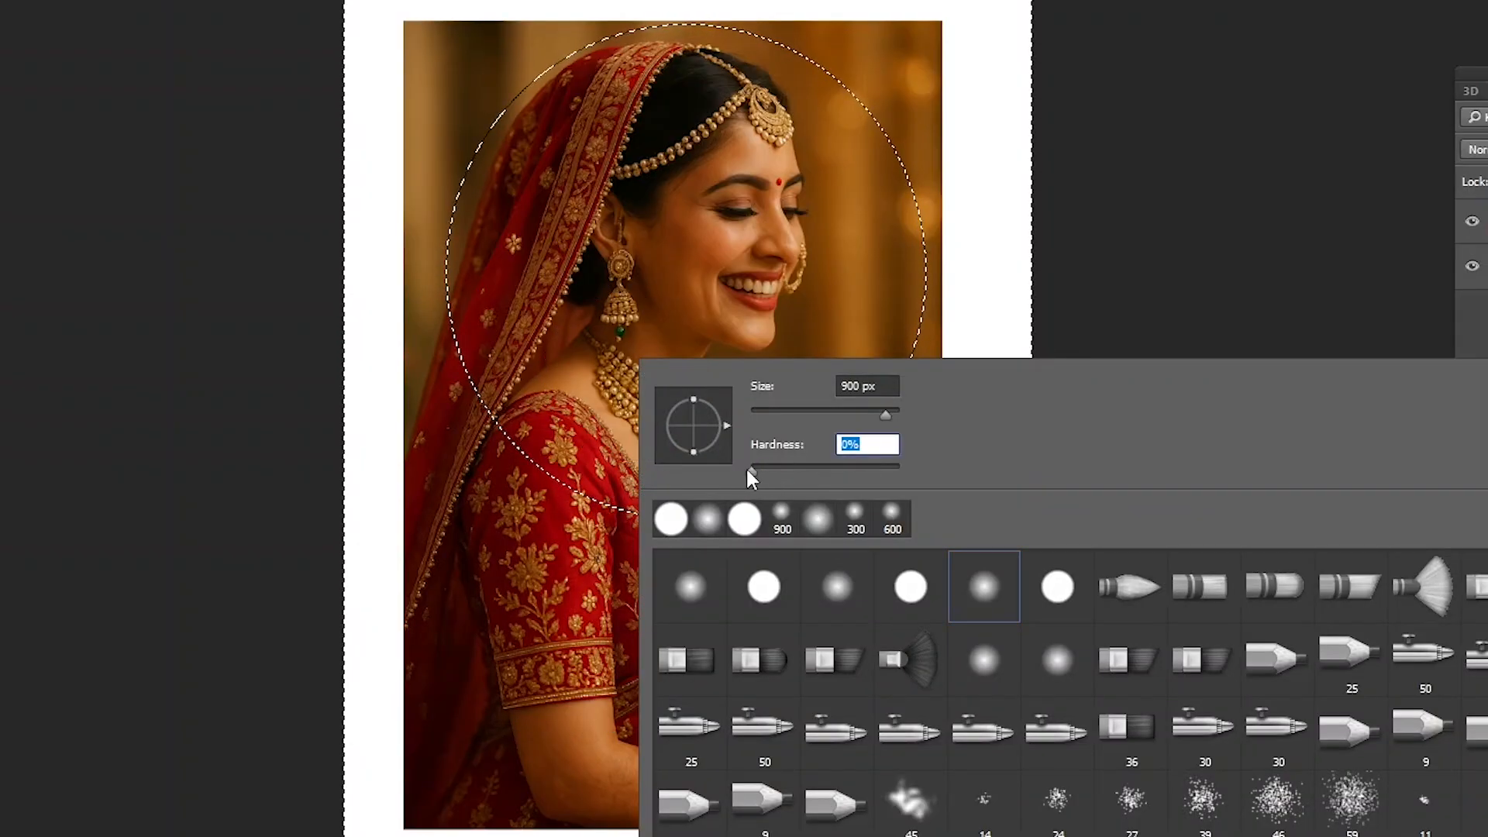
click(1024, 130)
key(])
key(])
key(])
key(])
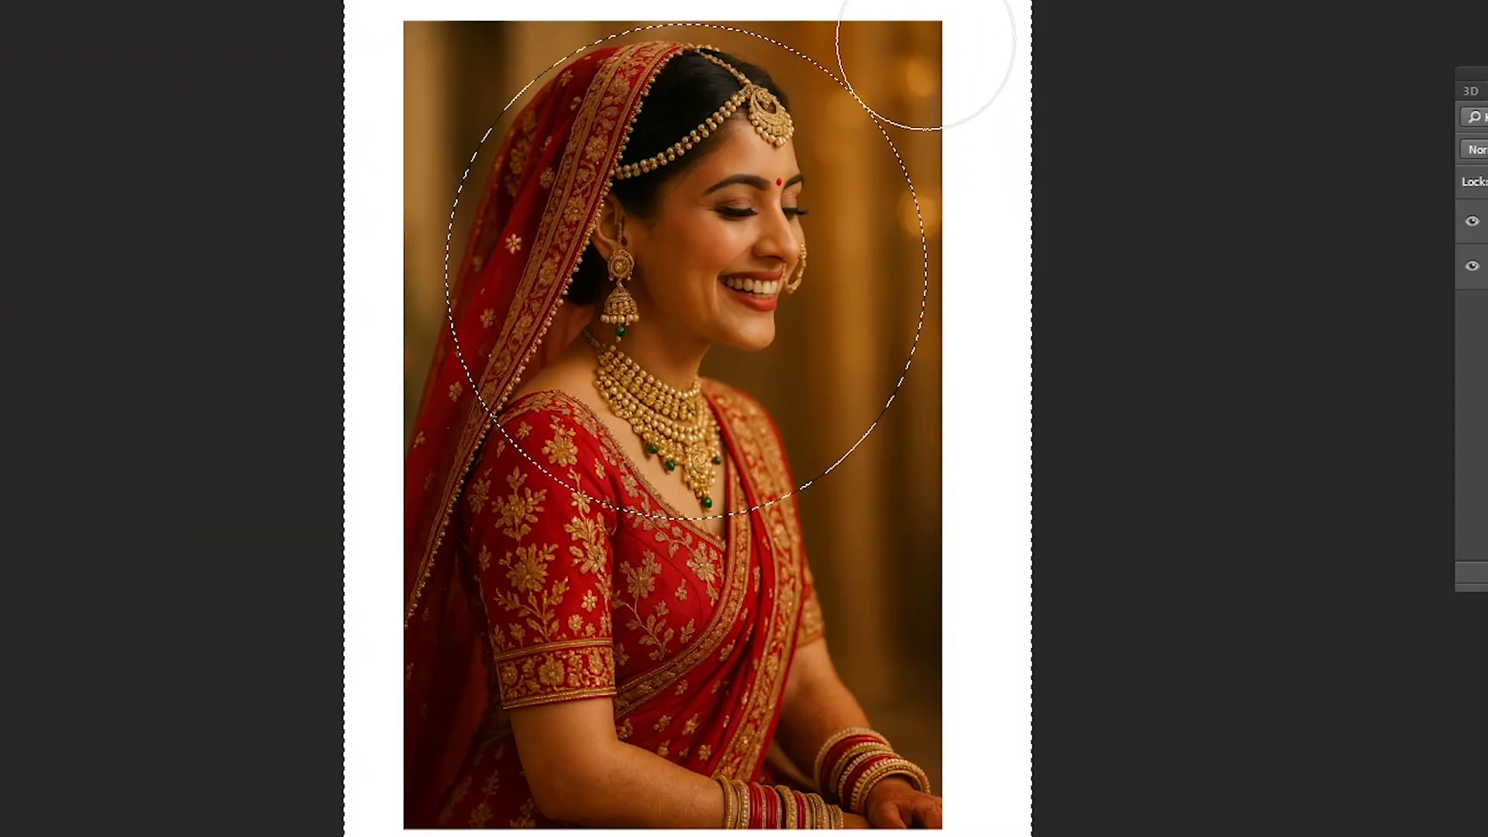
- Erase the photo beside and below the ellipse with the soft Eraser, continuing over its lower edge without a selection
drag(950, 41, 1020, 124)
mouse_move(961, 465)
mouse_down()
mouse_move(780, 651)
mouse_move(819, 629)
mouse_move(583, 682)
mouse_move(446, 576)
mouse_move(632, 668)
mouse_move(432, 569)
mouse_move(627, 663)
mouse_move(715, 659)
mouse_move(500, 632)
mouse_move(663, 620)
mouse_up()
key(ctrl+plus)
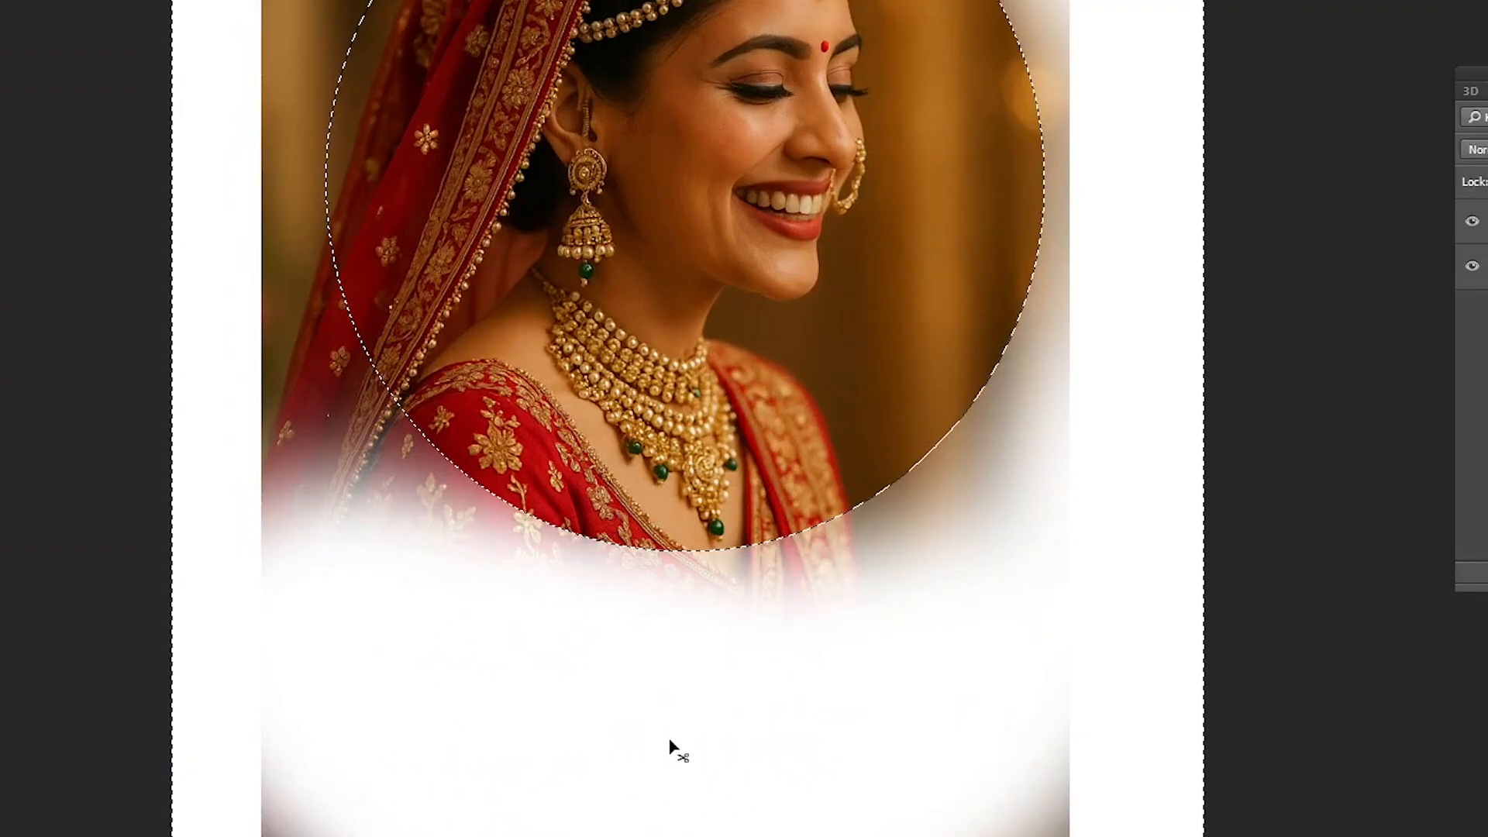
mouse_move(735, 694)
mouse_down()
mouse_move(486, 656)
mouse_move(681, 668)
mouse_move(459, 600)
mouse_move(366, 541)
mouse_move(584, 669)
mouse_move(1063, 602)
mouse_move(950, 674)
mouse_move(876, 679)
mouse_move(847, 651)
mouse_move(773, 680)
mouse_move(691, 674)
mouse_up()
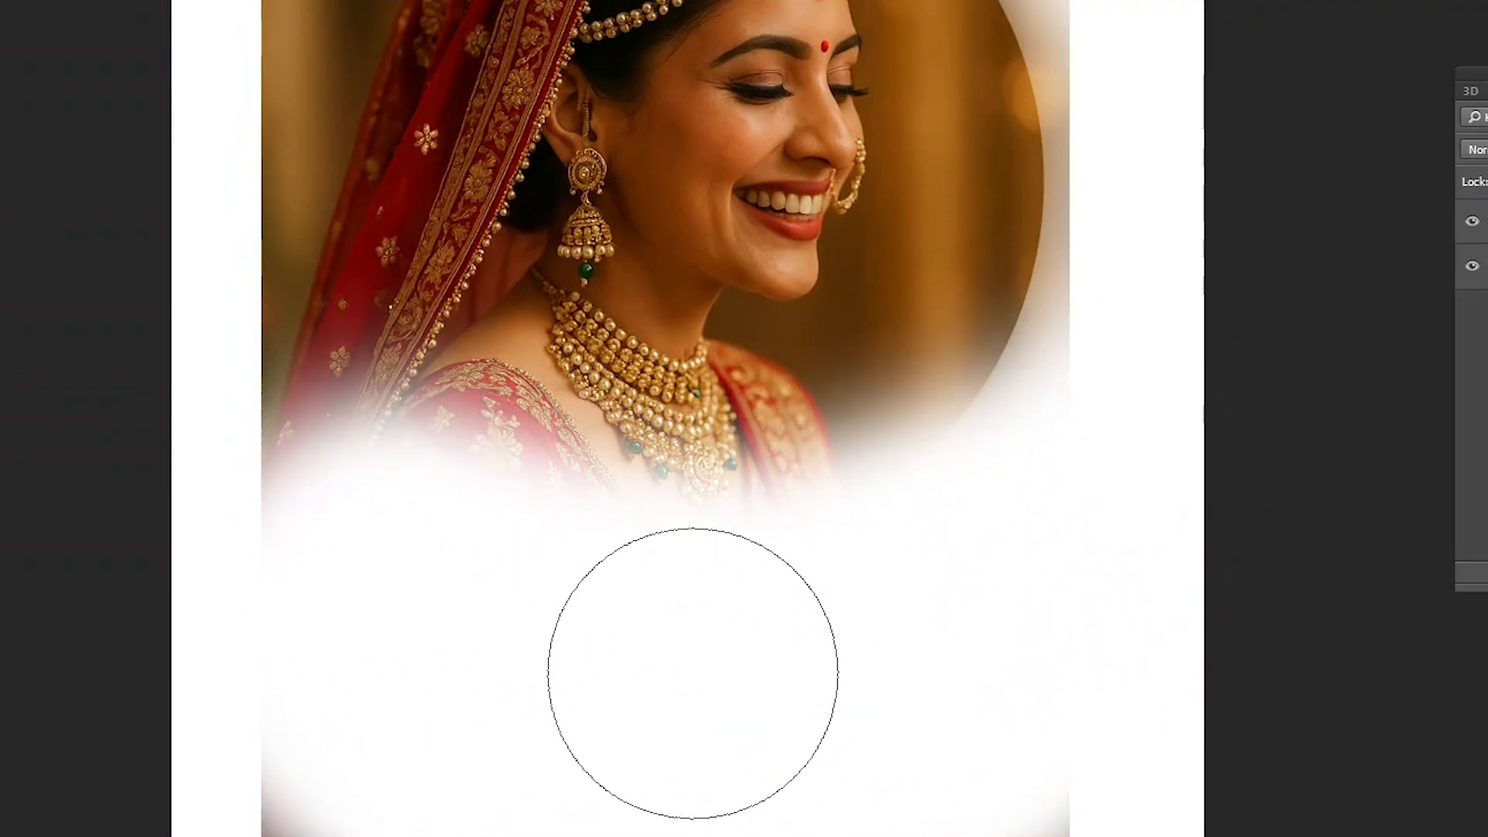
- Step back through the soft eraser strokes until the full photo and the inverted selection are restored
key(ctrl+minus)
key(ctrl+minus)
key(ctrl+alt+z)
key(ctrl+alt+z)
key(ctrl+alt+z)
key(ctrl+alt+z)
key(ctrl+alt+z)
key(ctrl+alt+z)
key(ctrl+alt+z)
key(ctrl+alt+z)
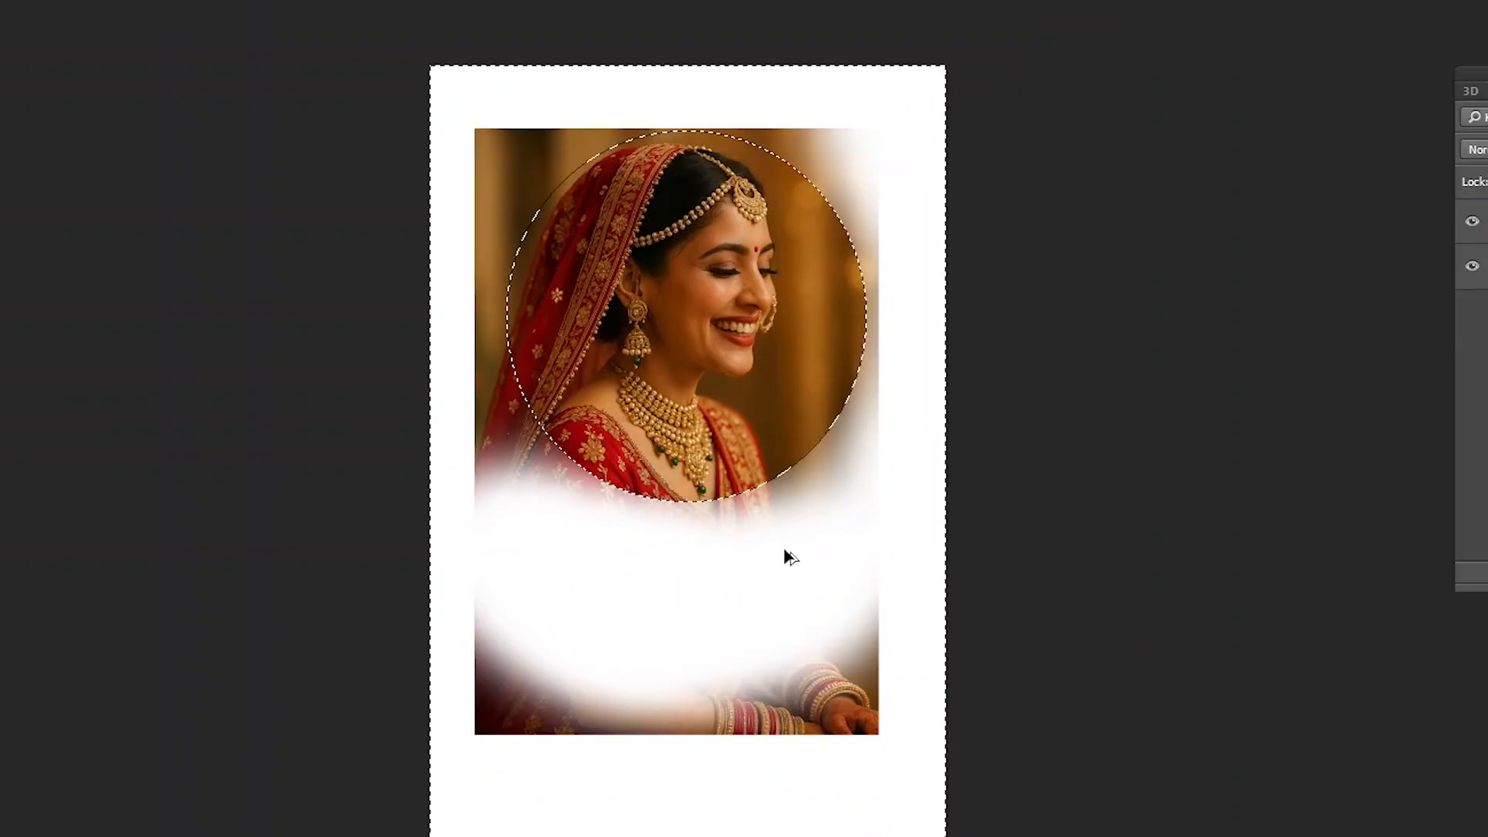
key(ctrl+alt+z)
key(ctrl+alt+z)
key(ctrl+alt+z)
key(ctrl+alt+z)
key(ctrl+alt+z)
key(ctrl+alt+z)
key(ctrl+alt+z)
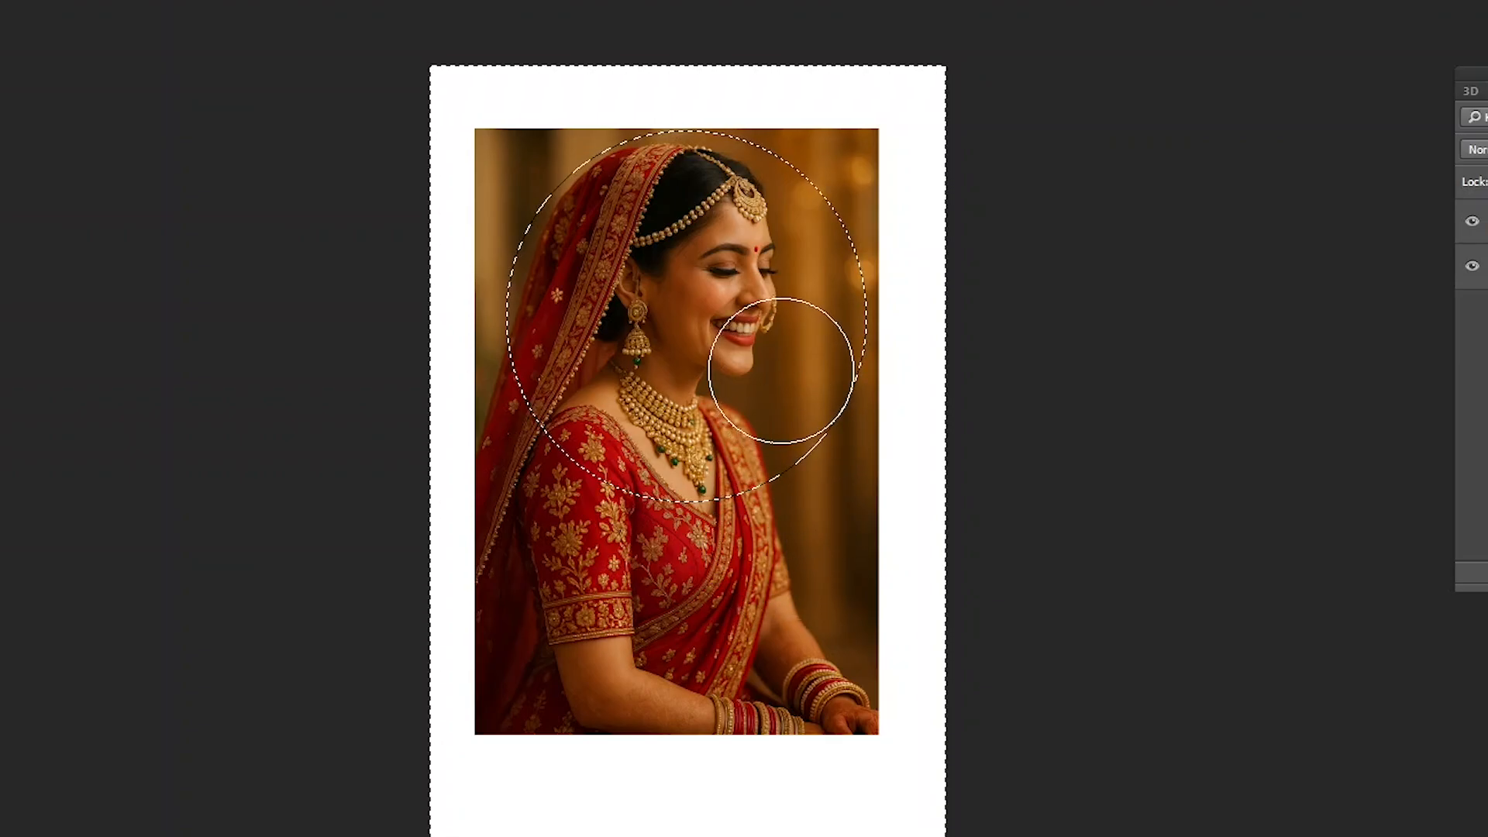
- Try deleting the photo area outside the unfeathered ellipse, undo it, and clear the selection
key(Delete)
key(ctrl+z)
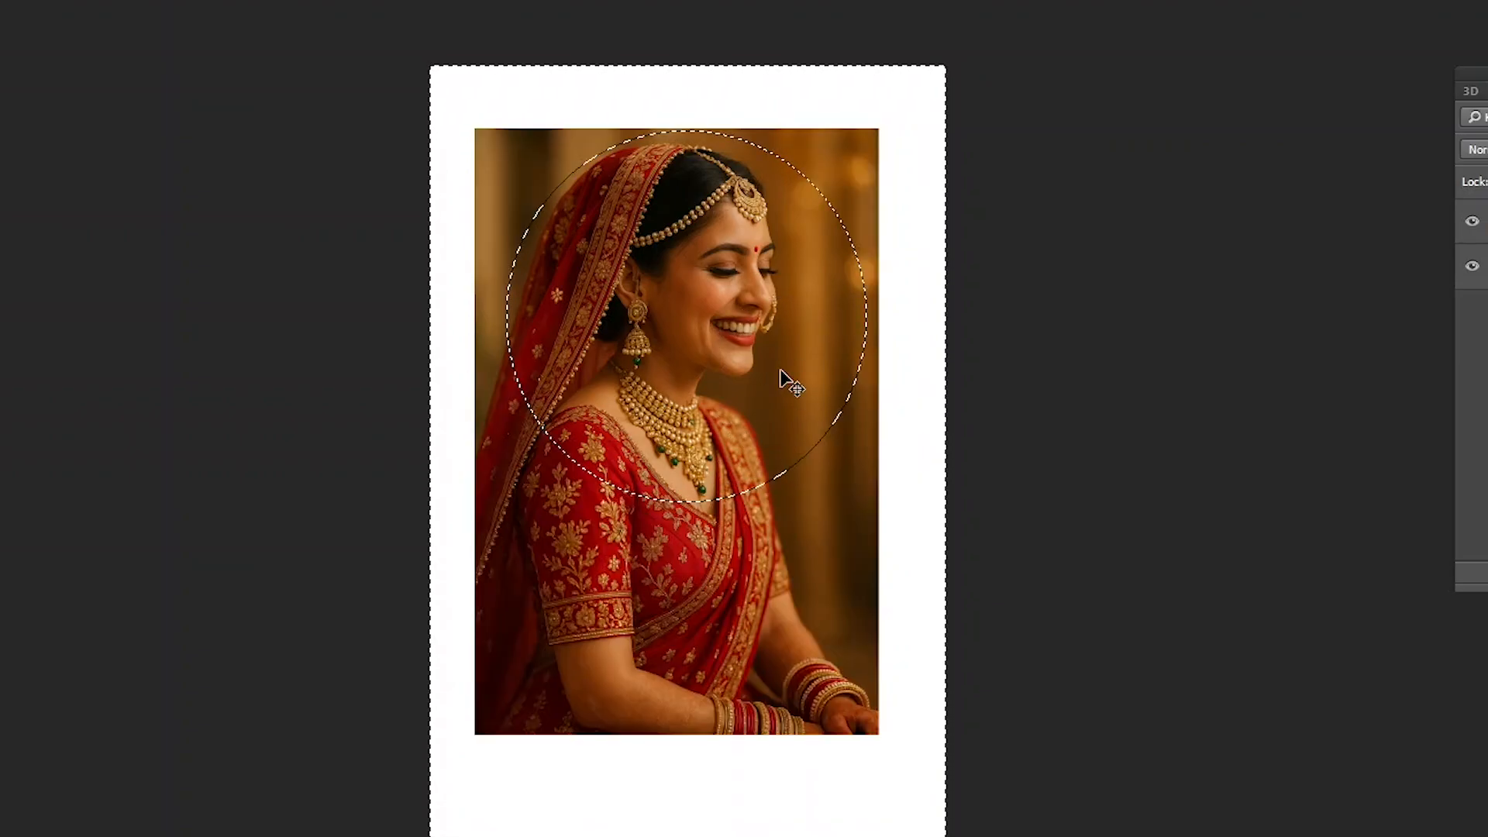
key(ctrl+d)
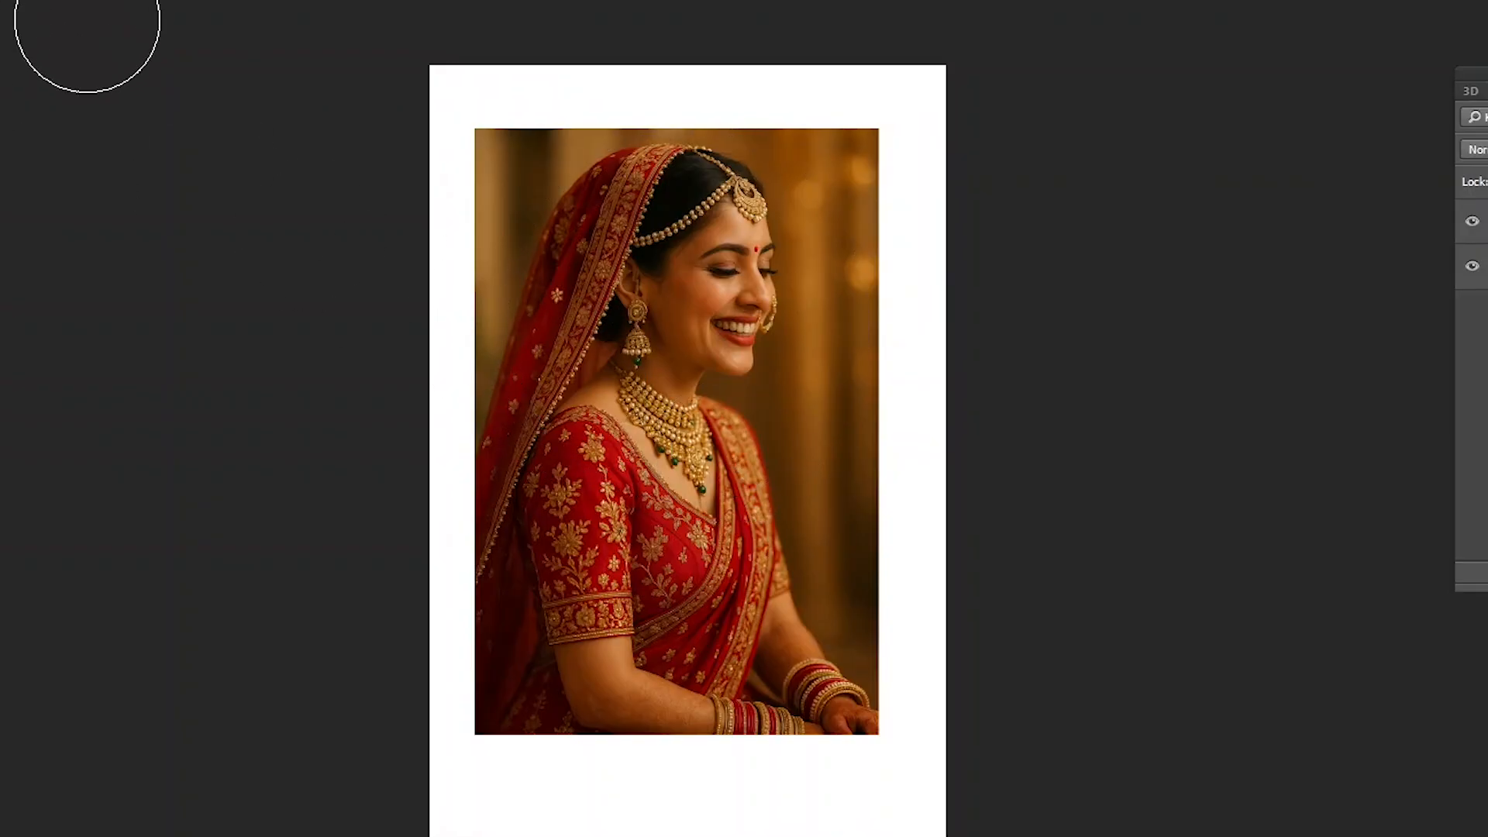
- Draw a fresh elliptical selection enclosing the bride's head and necklace, almost touching the photo's upper edge
click(0, 0)
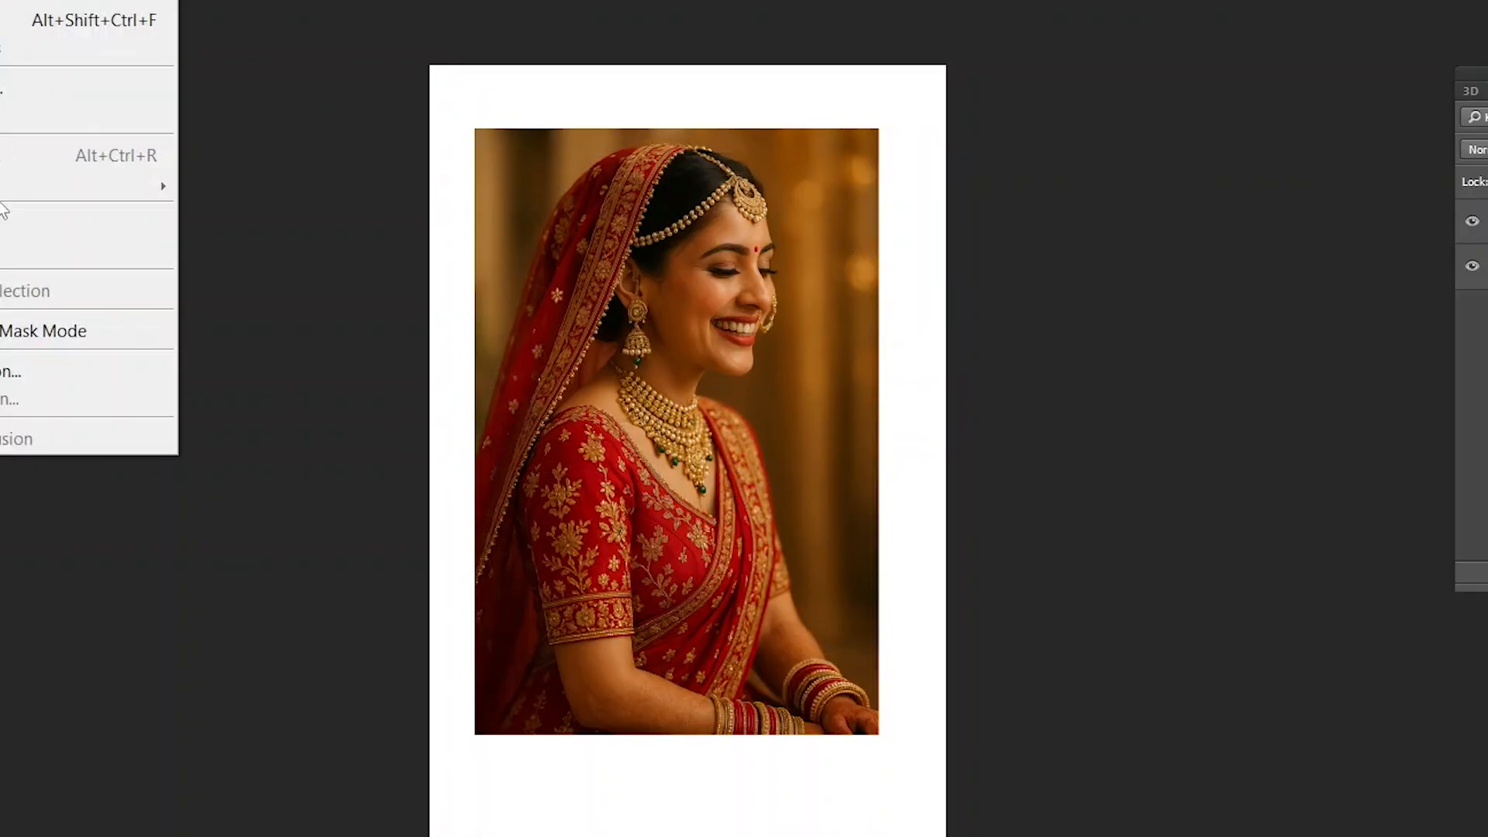
click(684, 204)
drag(543, 127, 799, 464)
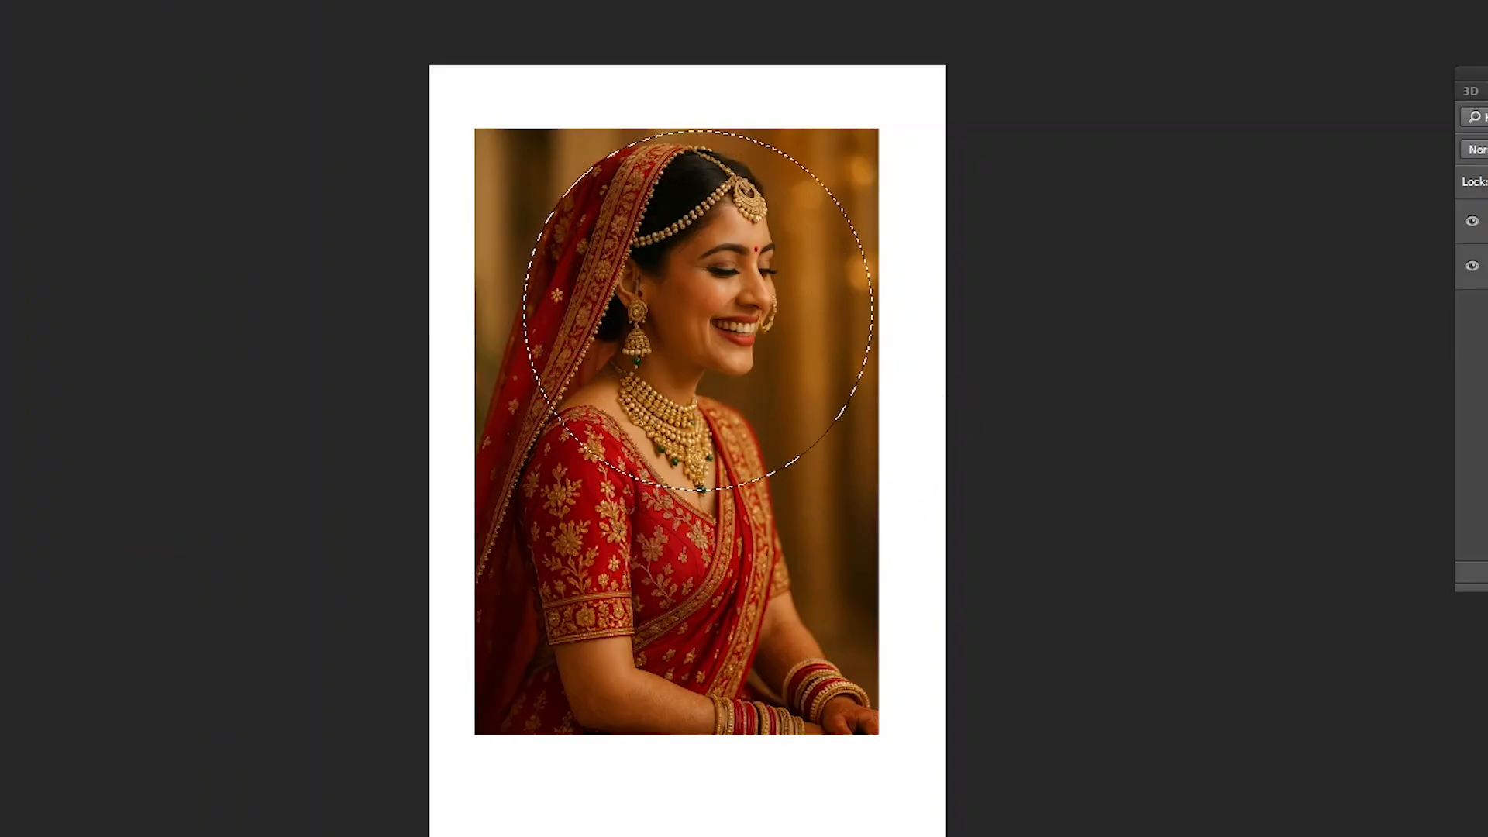
- Feather the elliptical selection by 10 pixels
click(0, 0)
mouse_move(3, 184)
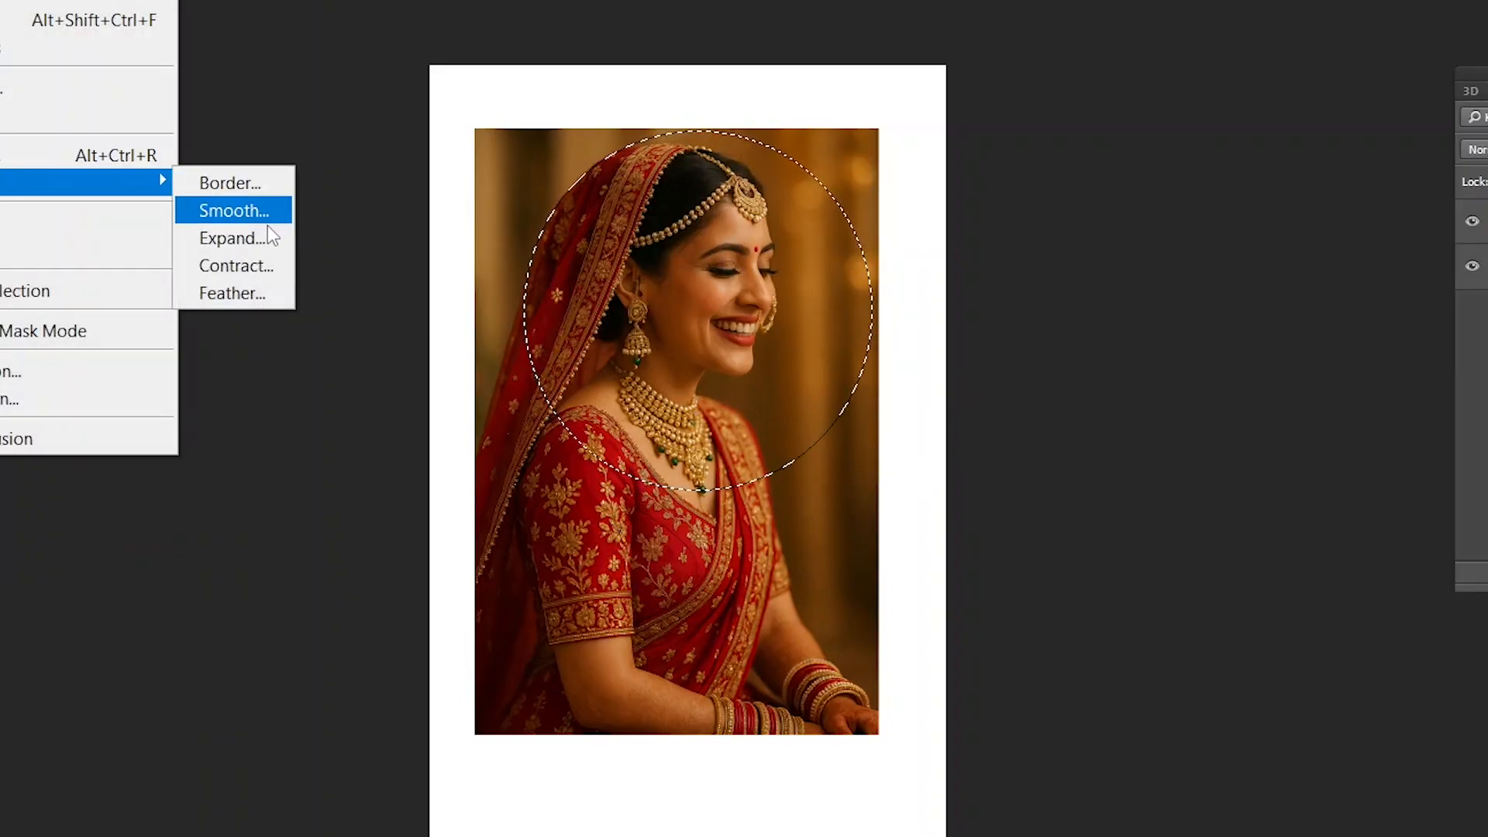
click(239, 293)
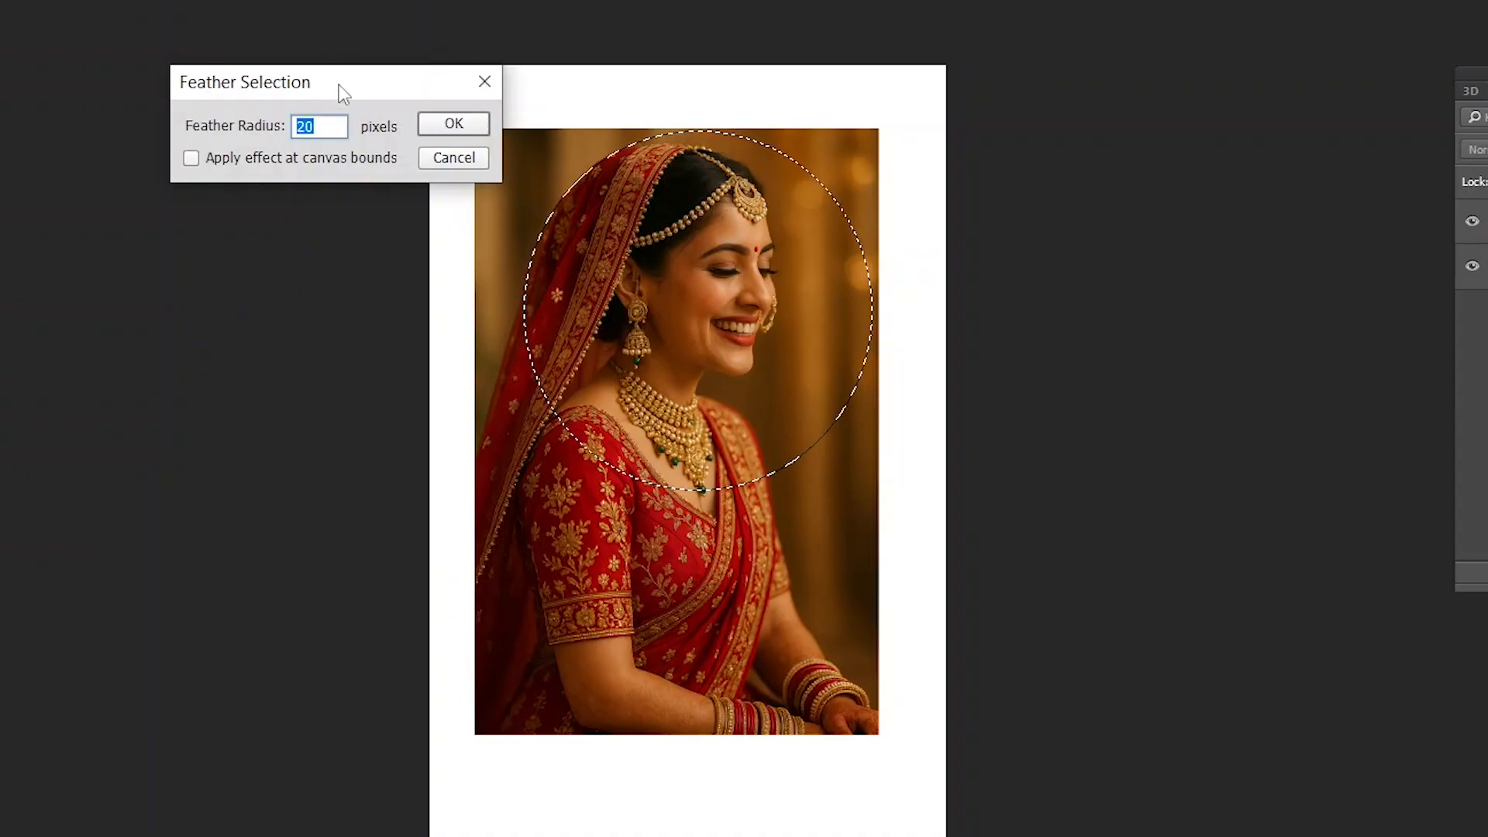
drag(341, 92, 155, 59)
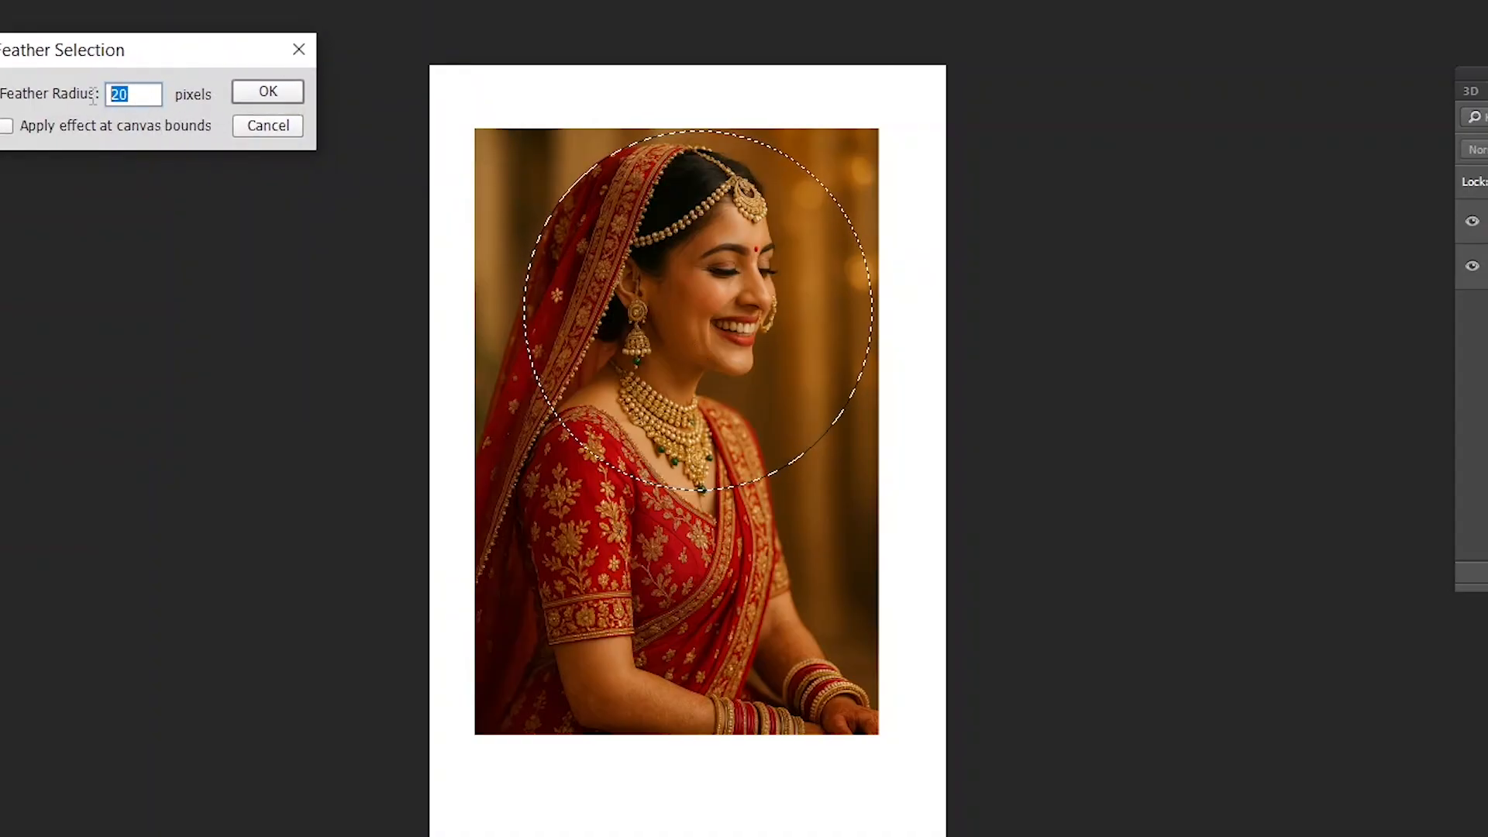
text(10)
key(Return)
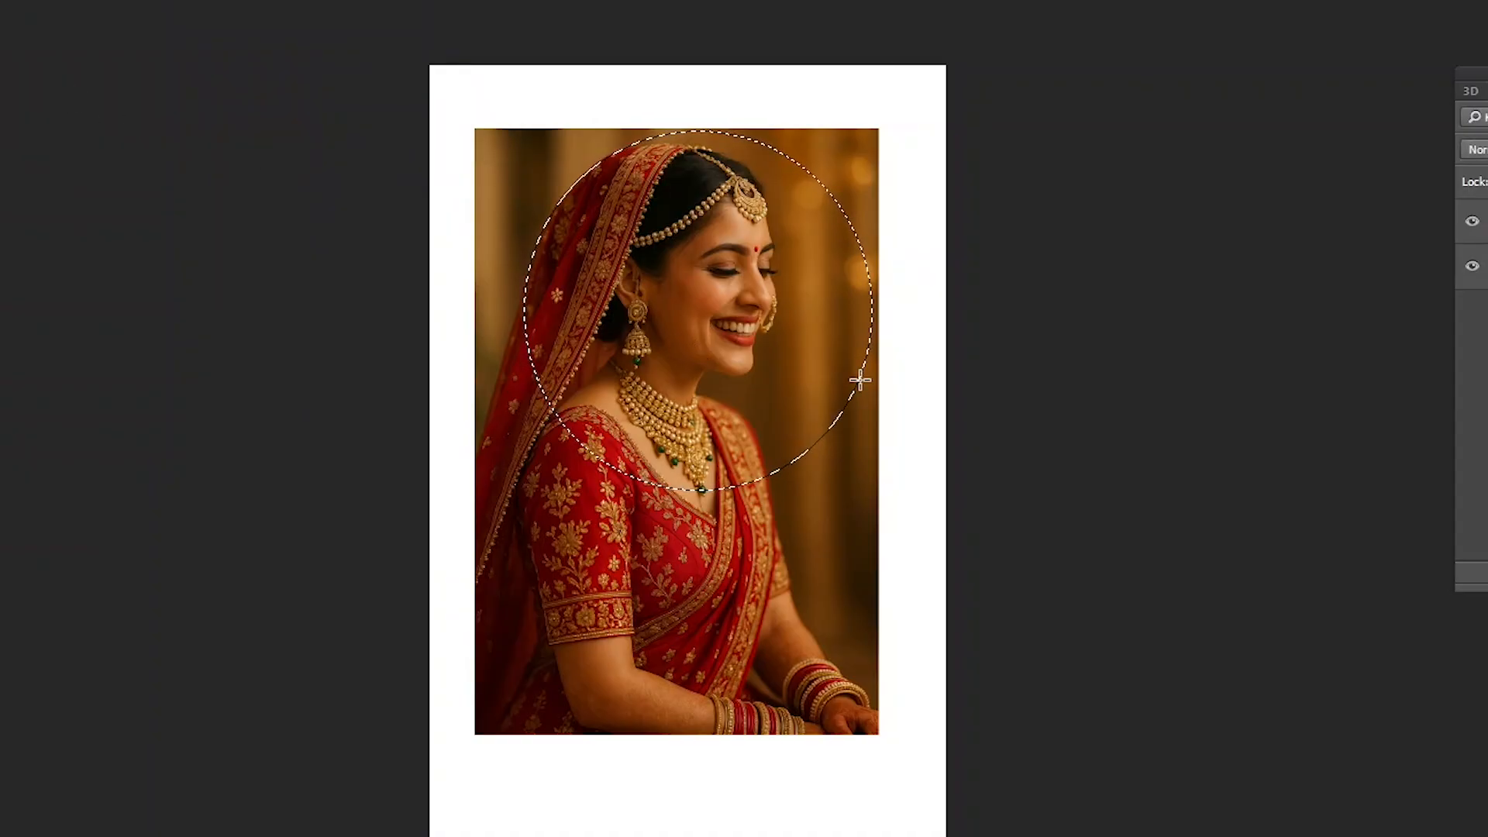
- Delete the photo area outside the 10-pixel feathered ellipse, examine its edge up close, and undo the deletion
key(ctrl+shift+i)
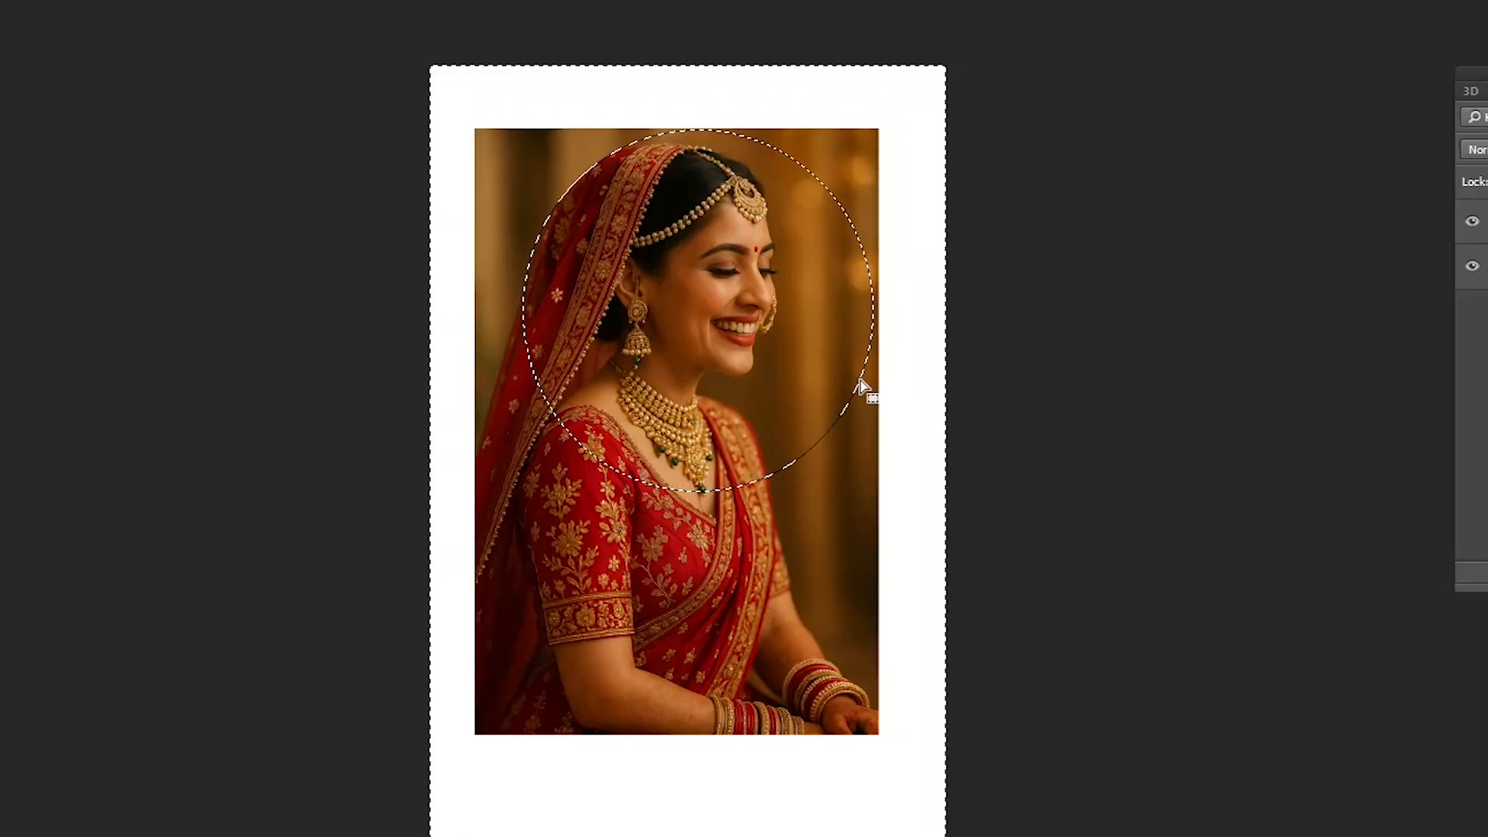
key(Delete)
key(ctrl+plus)
key(ctrl+plus)
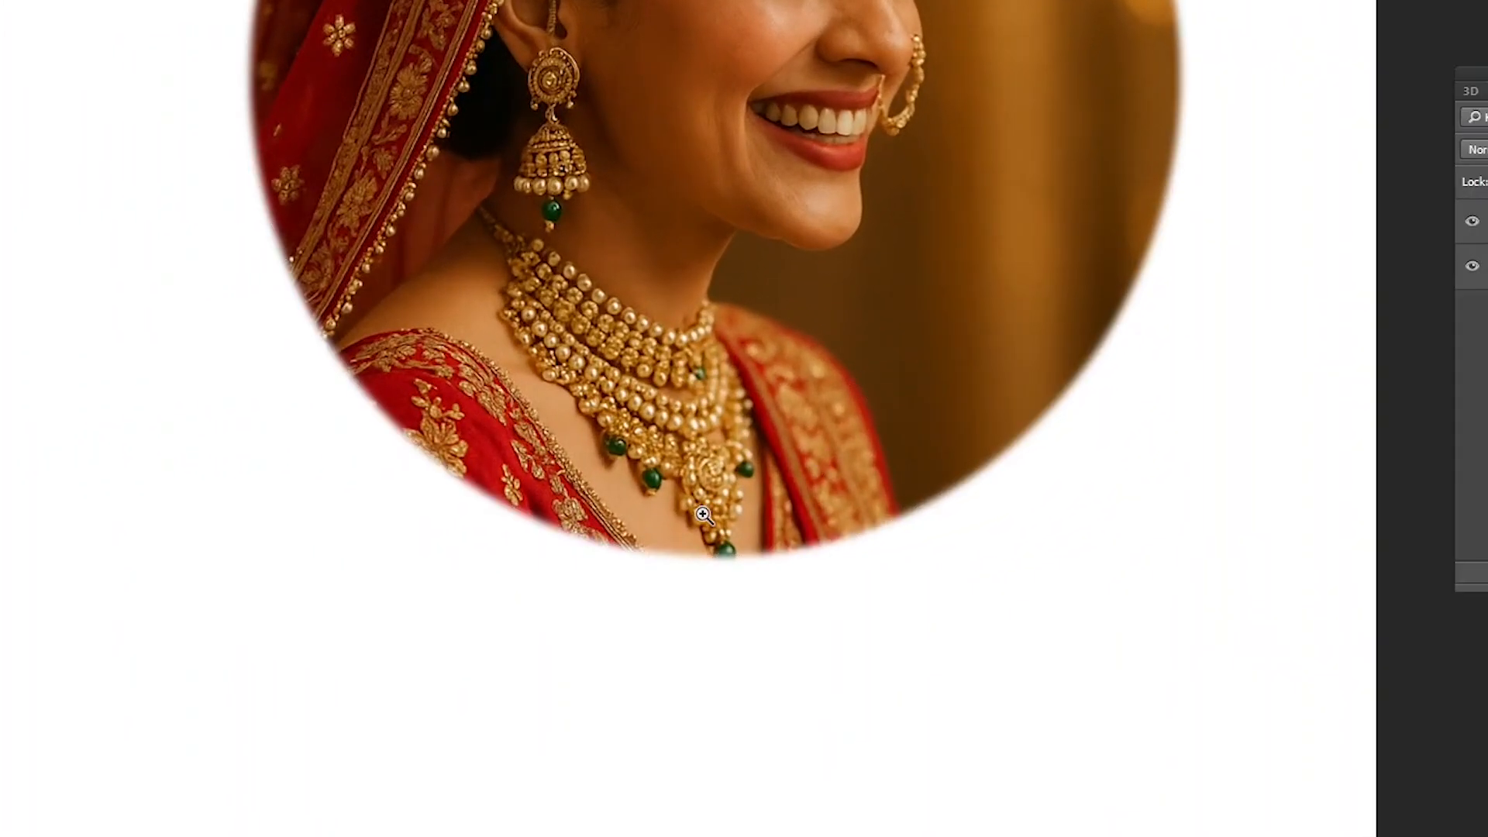
click(703, 514)
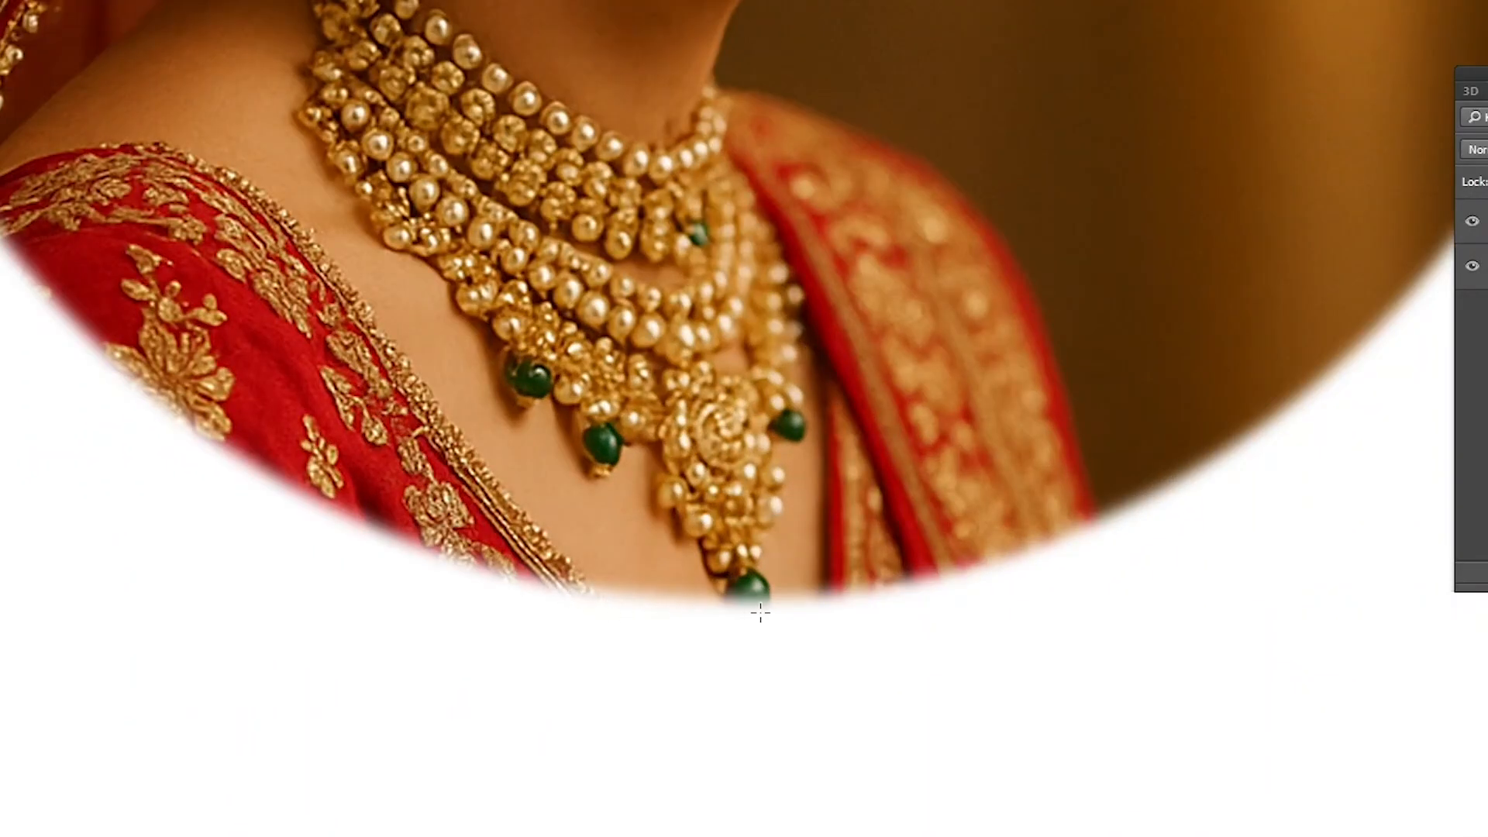
key(ctrl+0)
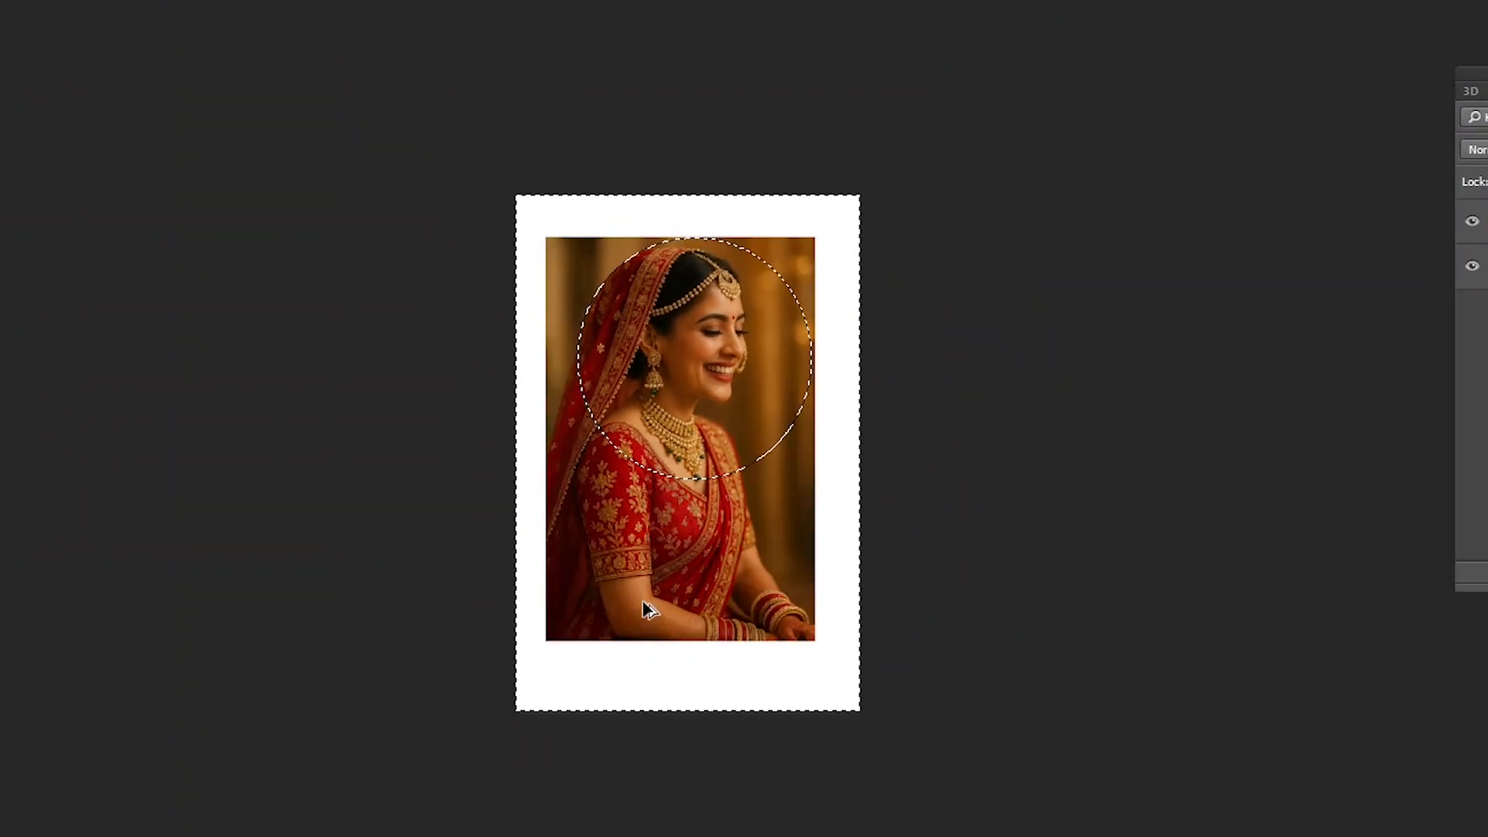
- Feather the selection by 100 pixels and have the area outside the ellipse selected
click(0, 0)
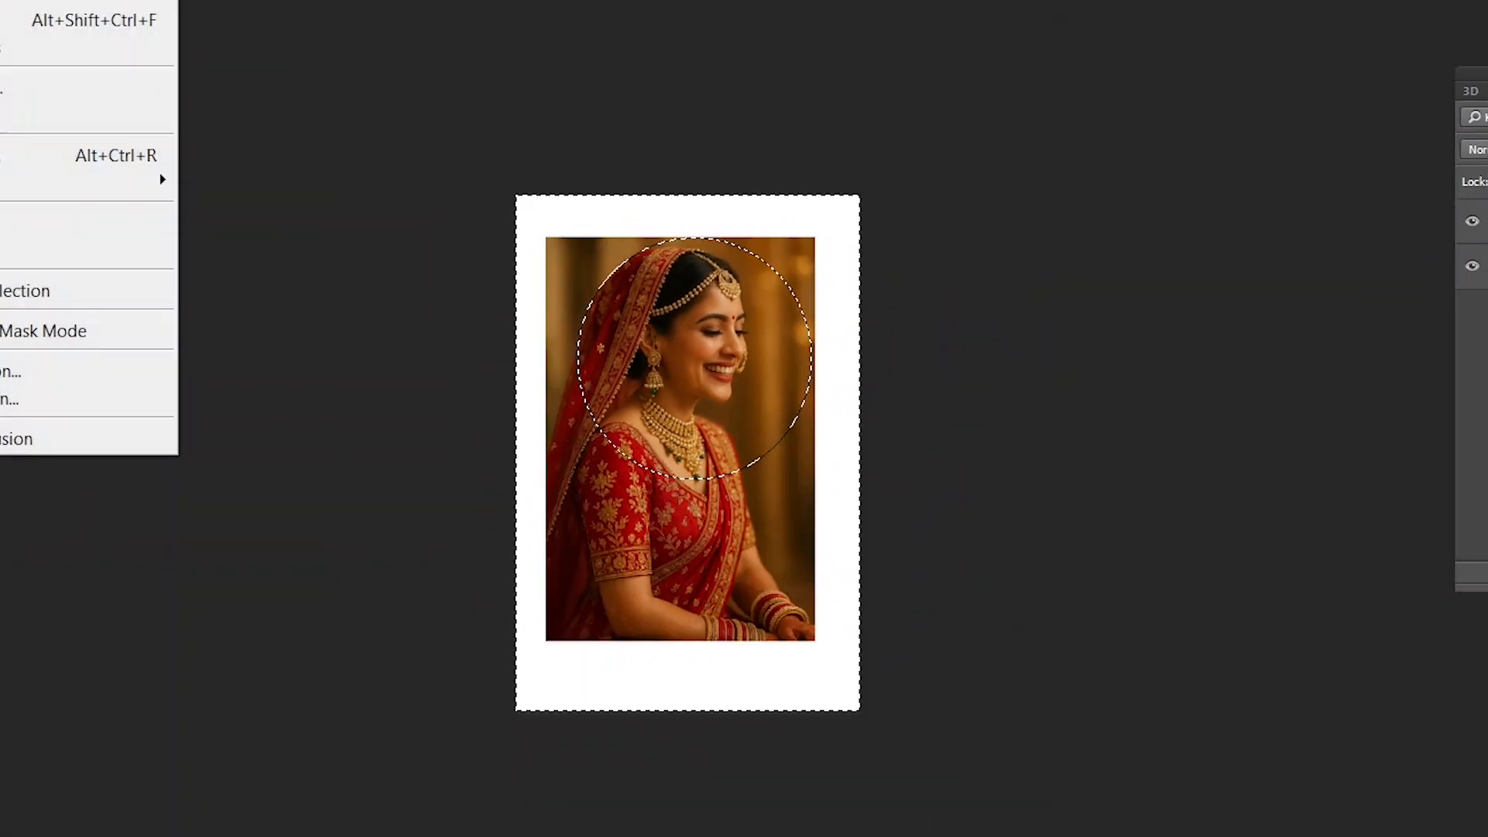
mouse_move(77, 182)
click(231, 294)
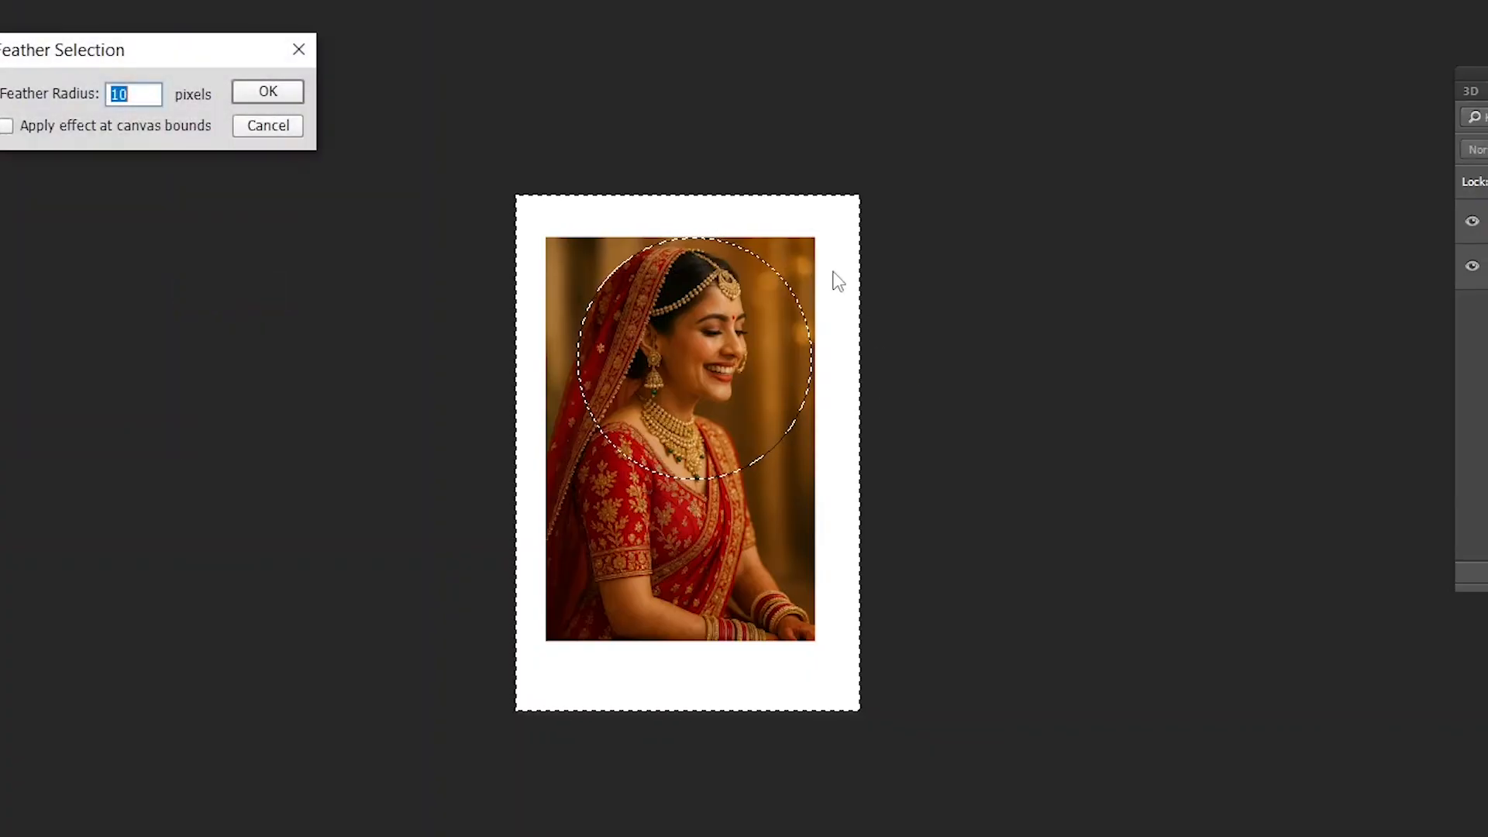
text(100)
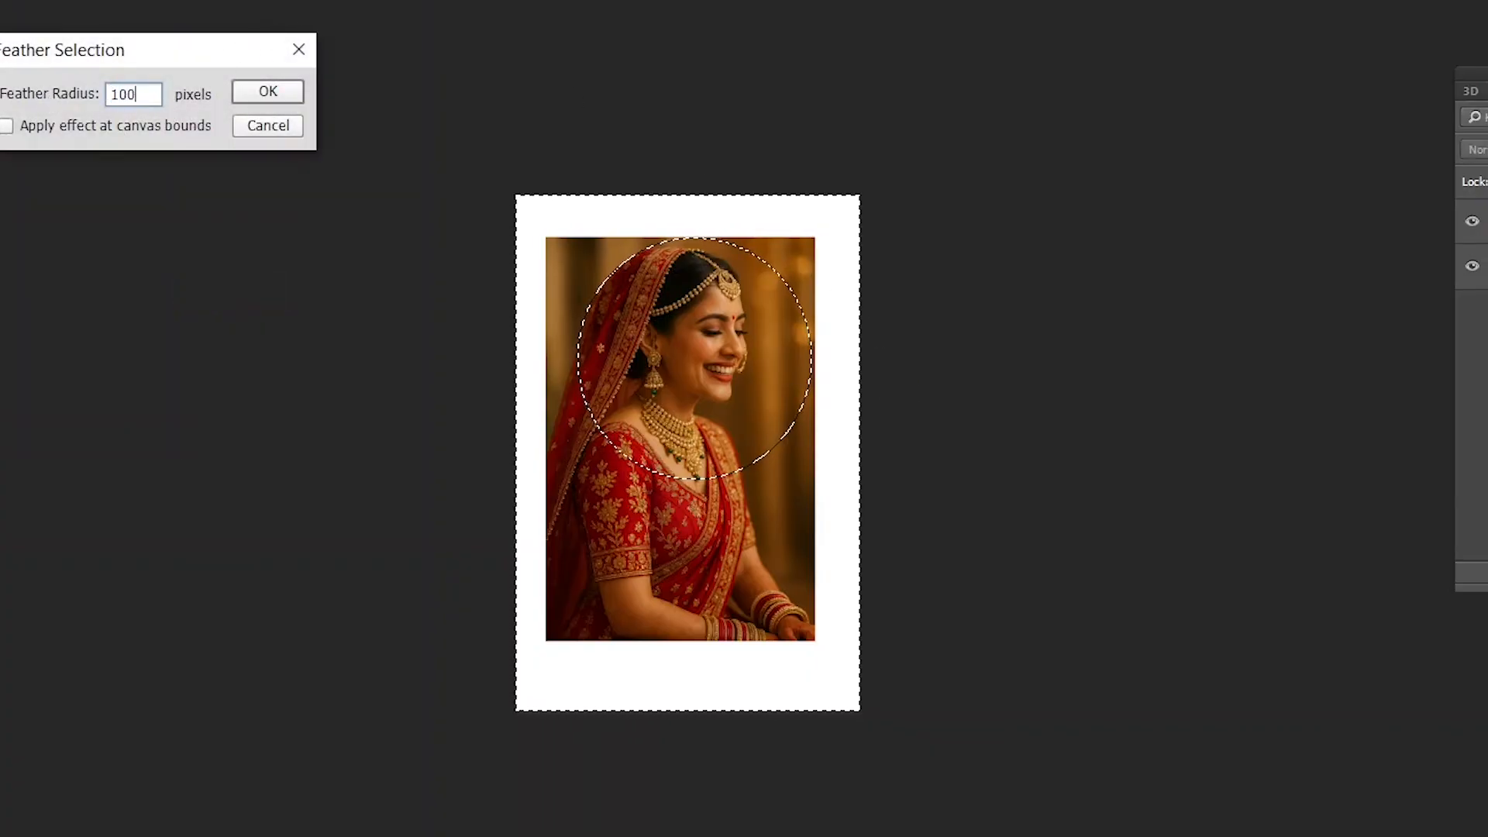
key(Return)
key(ctrl+plus)
key(ctrl+shift+i)
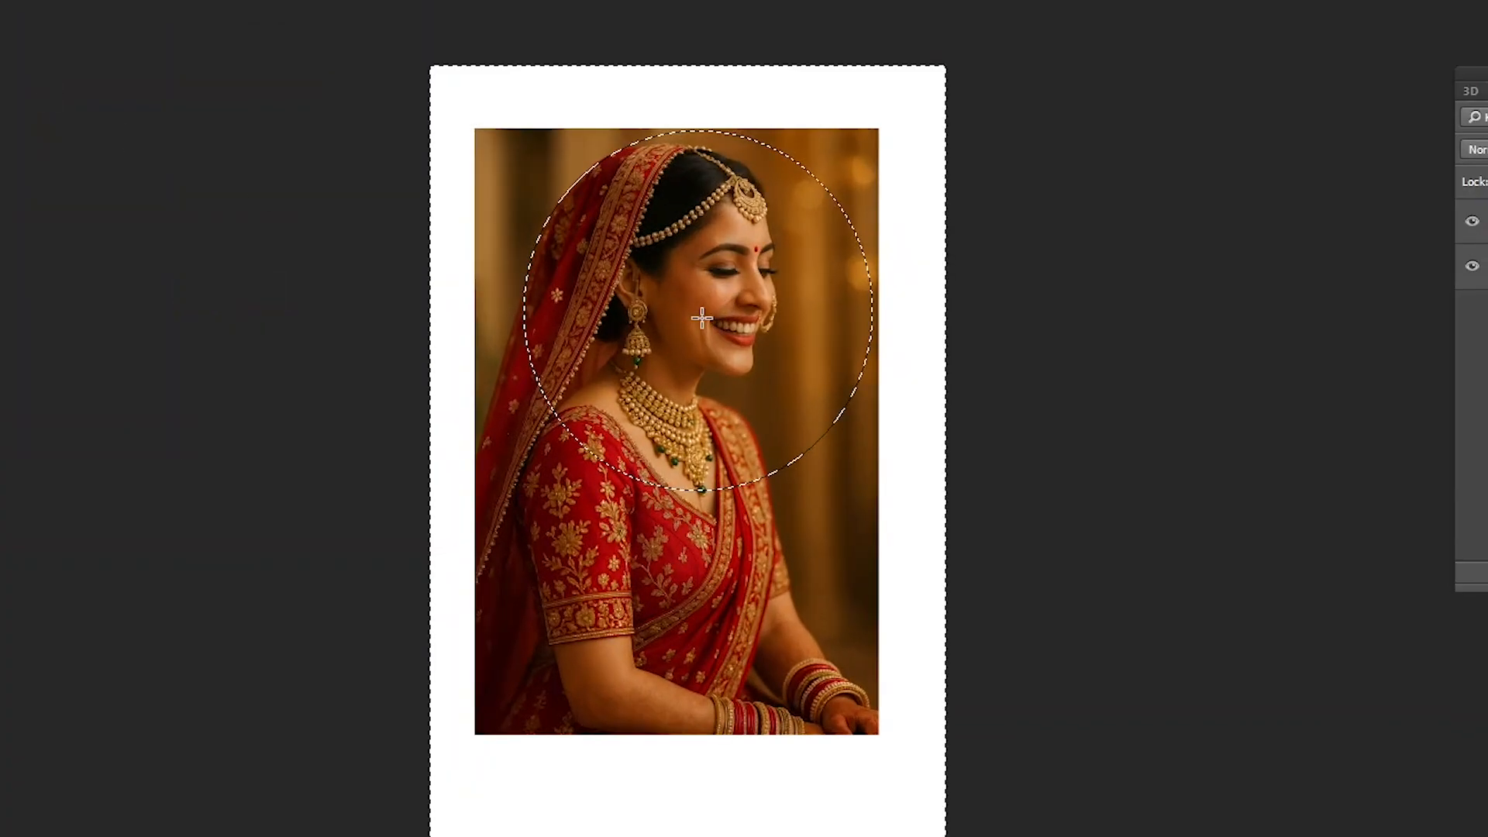
- Delete the photo area outside the 100-pixel feathered ellipse, clear the selection, and examine the faded edge up close
key(Delete)
key(ctrl+d)
key(ctrl+plus)
key(ctrl+plus)
key(ctrl+plus)
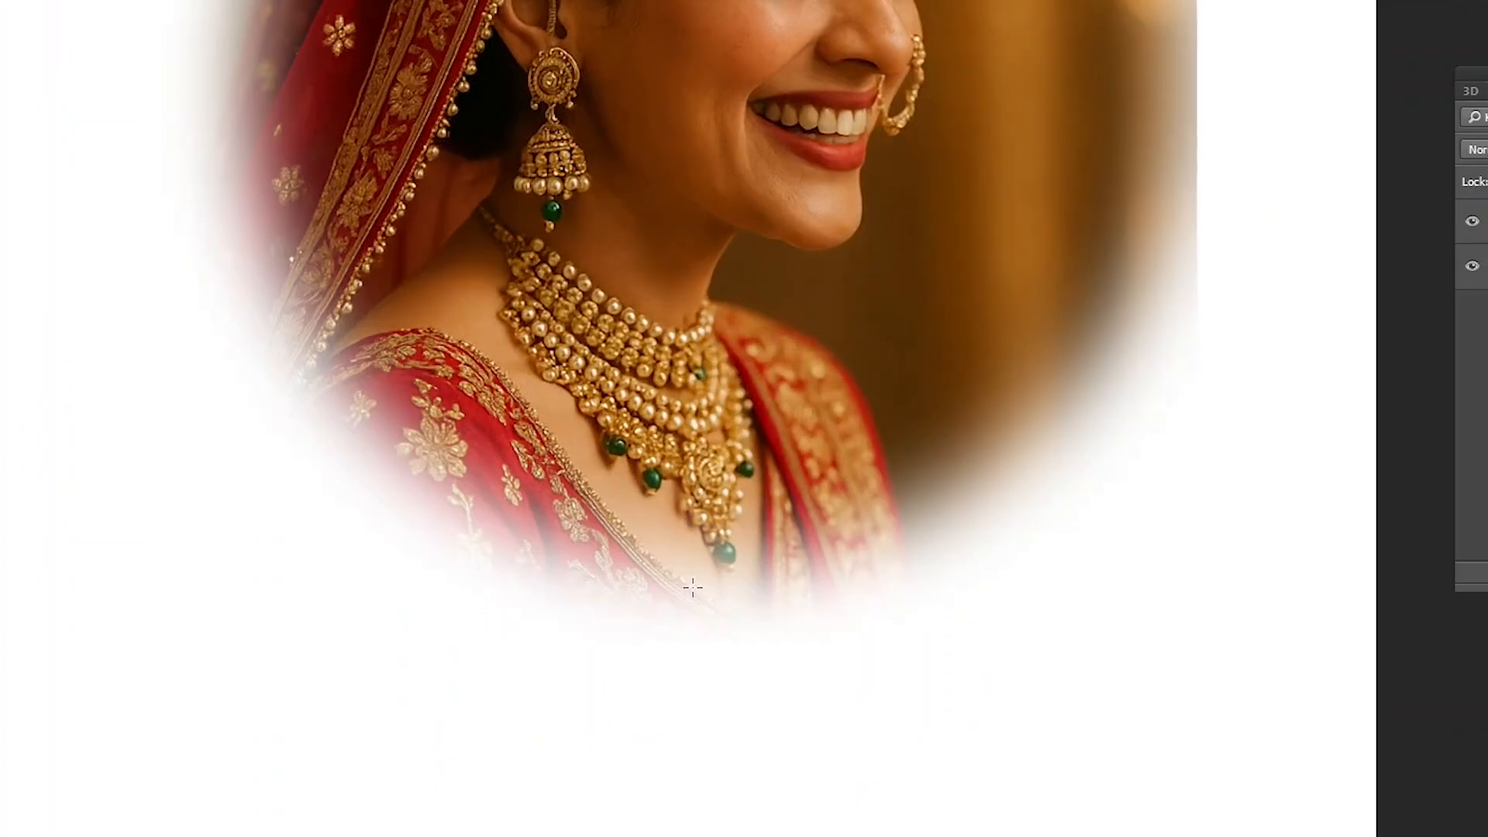
- Undo the deletion and the 100-pixel feathering to restore the full photo with the plain elliptical selection
key(ctrl+minus)
key(ctrl+minus)
key(ctrl+z)
key(ctrl+z)
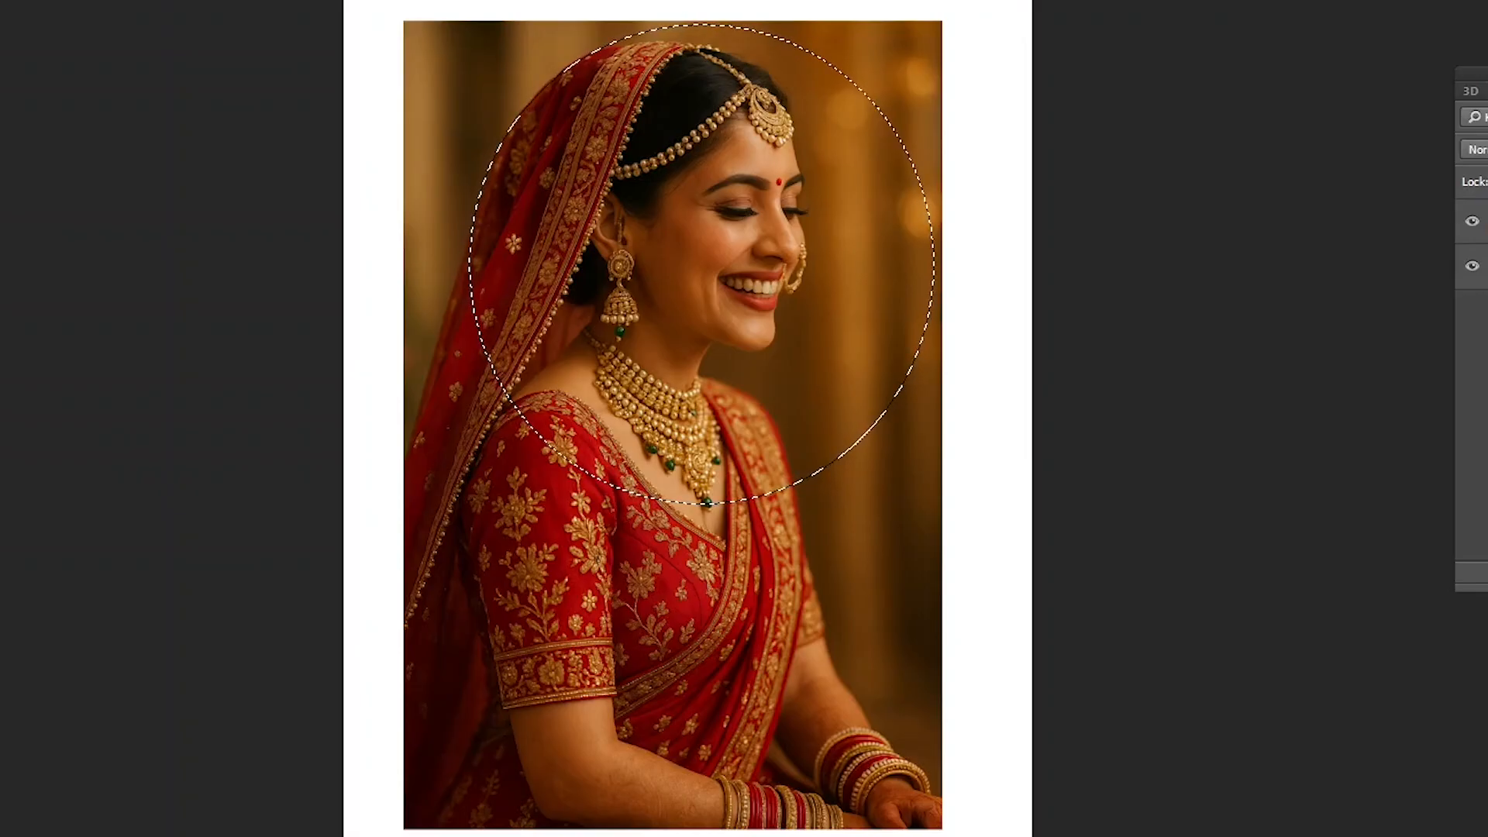
- Feather the elliptical selection by 200 pixels and invert it
click(0, 0)
mouse_move(117, 179)
click(224, 292)
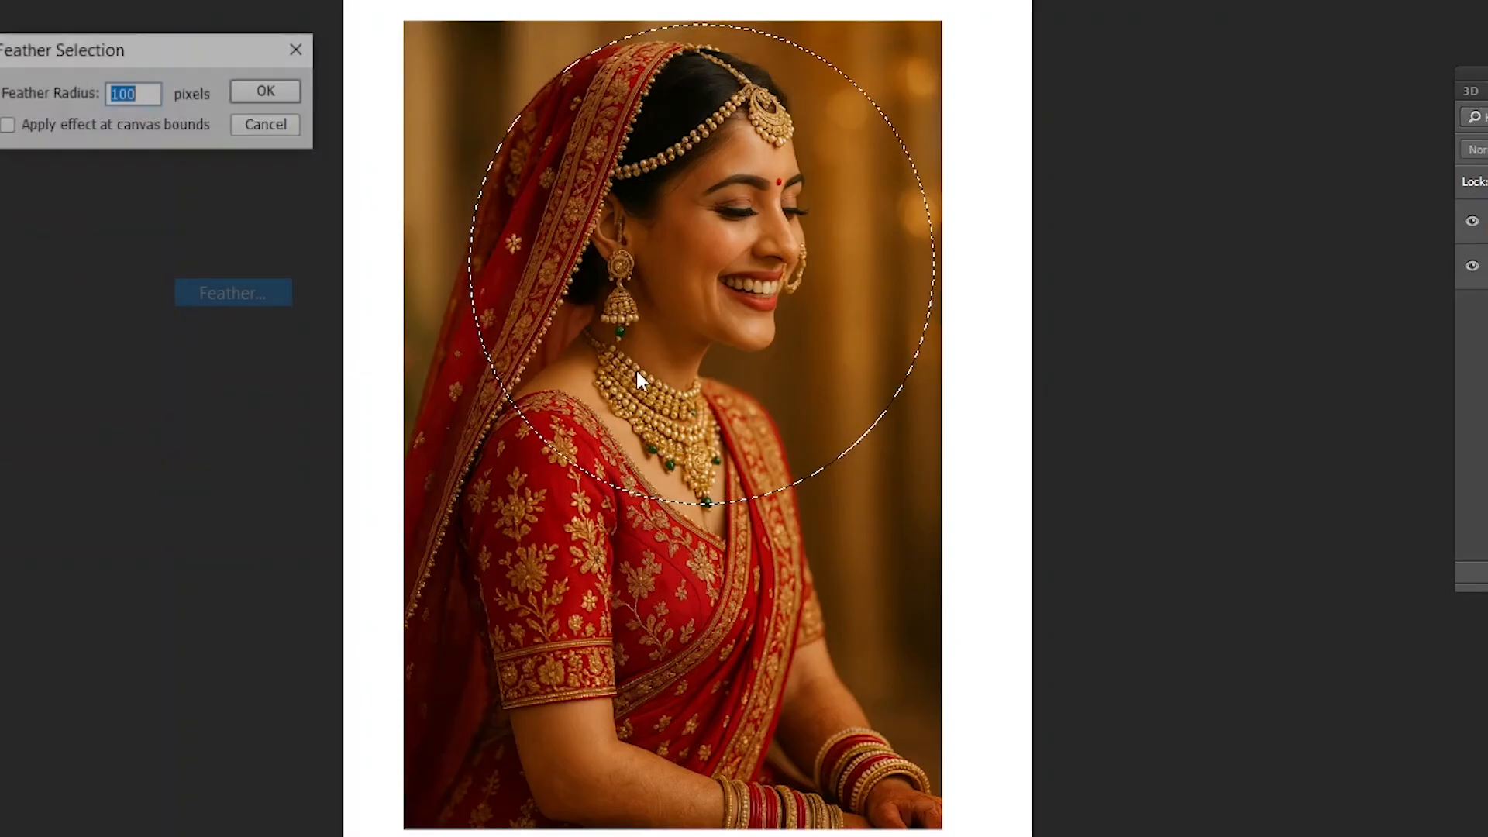
text(150)
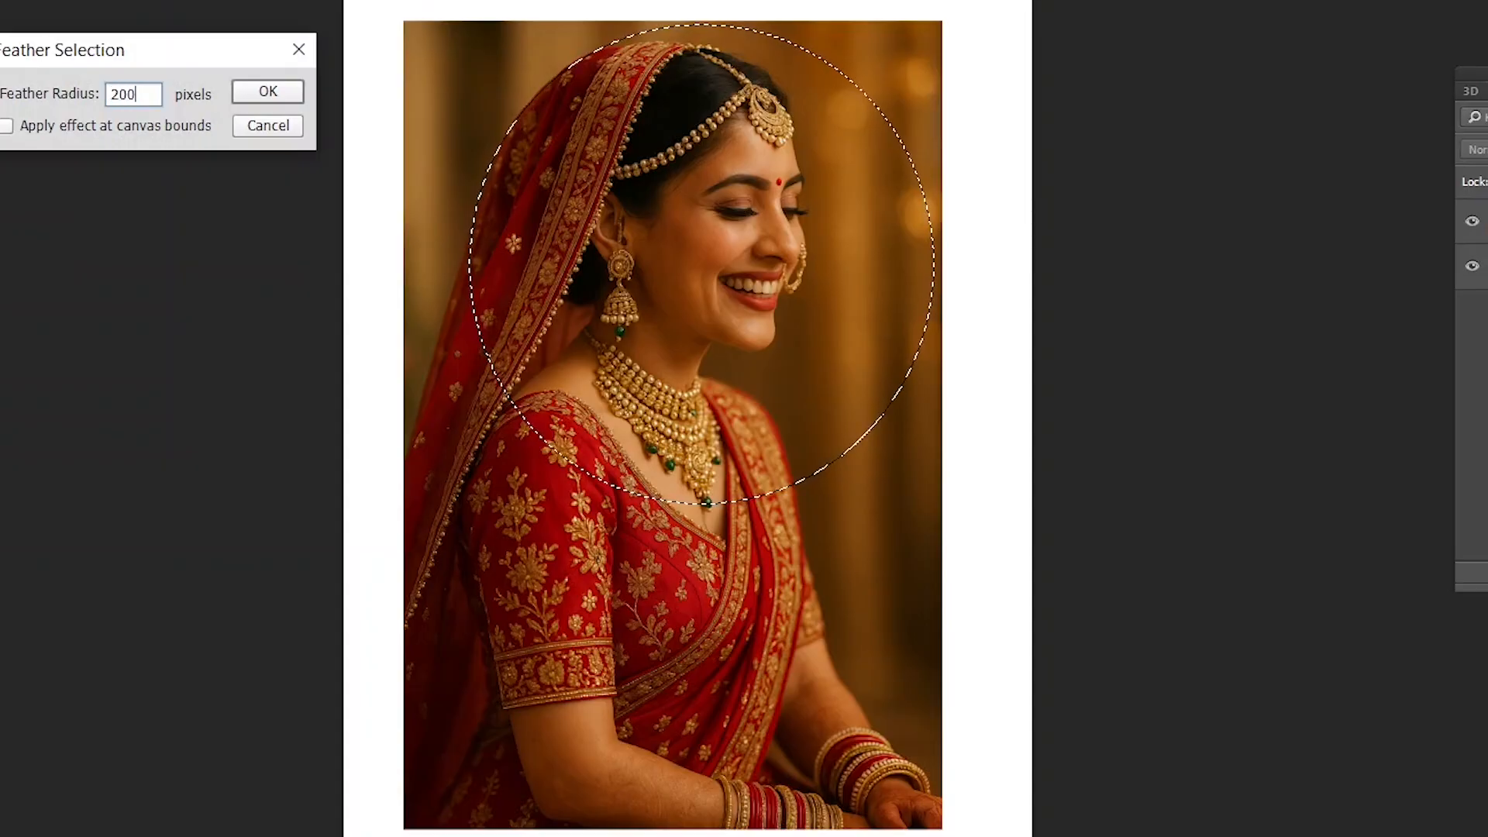
key(Return)
key(ctrl+shift+i)
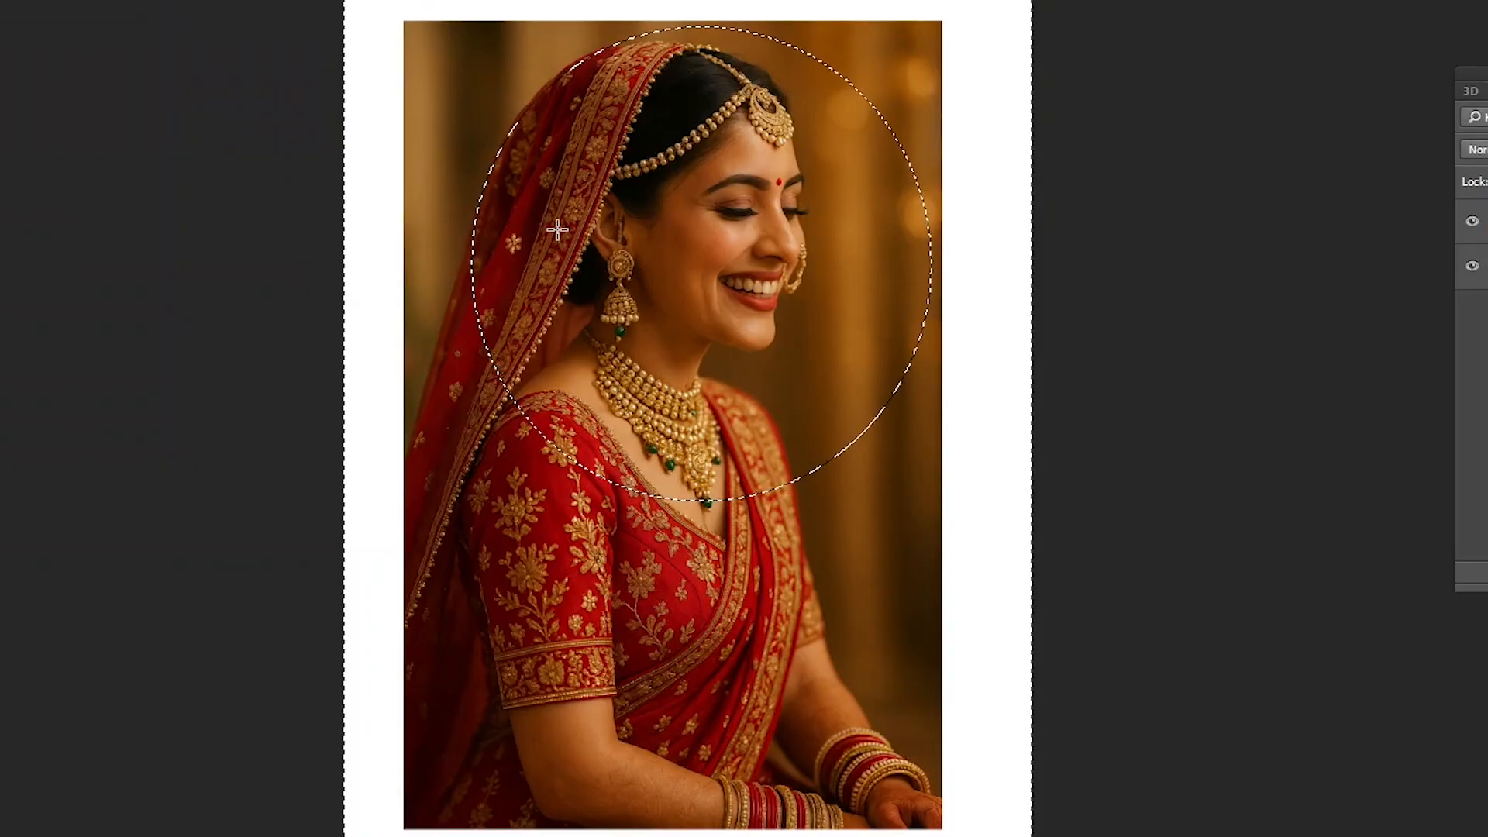
- Delete the photo area outside the 200-pixel feathered ellipse repeatedly, leaving a soft oval vignette of the bride
key(Delete)
key(Delete)
key(Delete)
key(Delete)
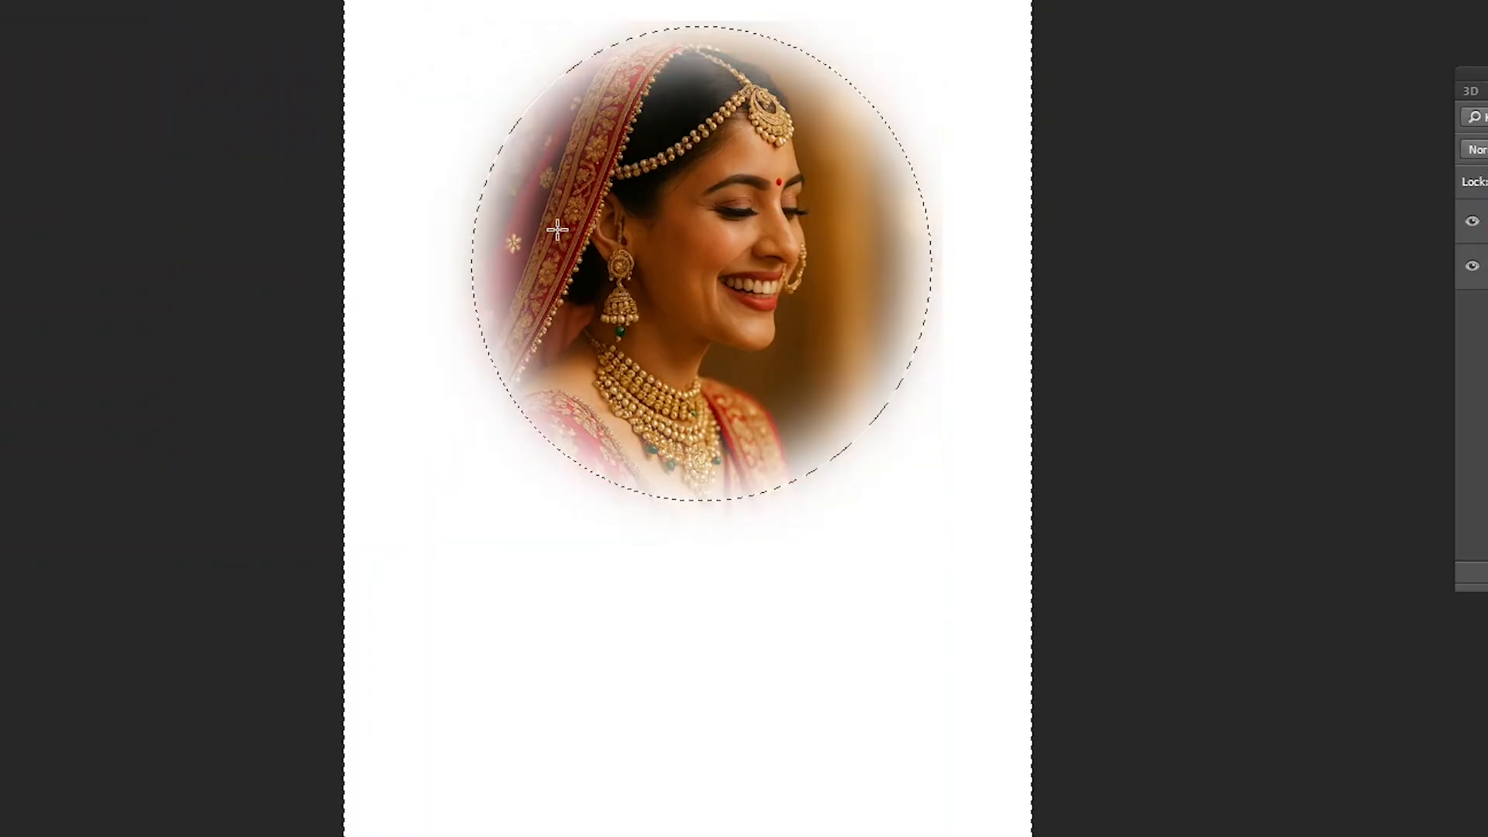
- Undo the vignette deletions, the 200-pixel feathering and the elliptical selection to restore the full bride photo
key(ctrl+z)
key(ctrl+z)
key(ctrl+z)
key(ctrl+z)
key(ctrl+z)
key(ctrl+z)
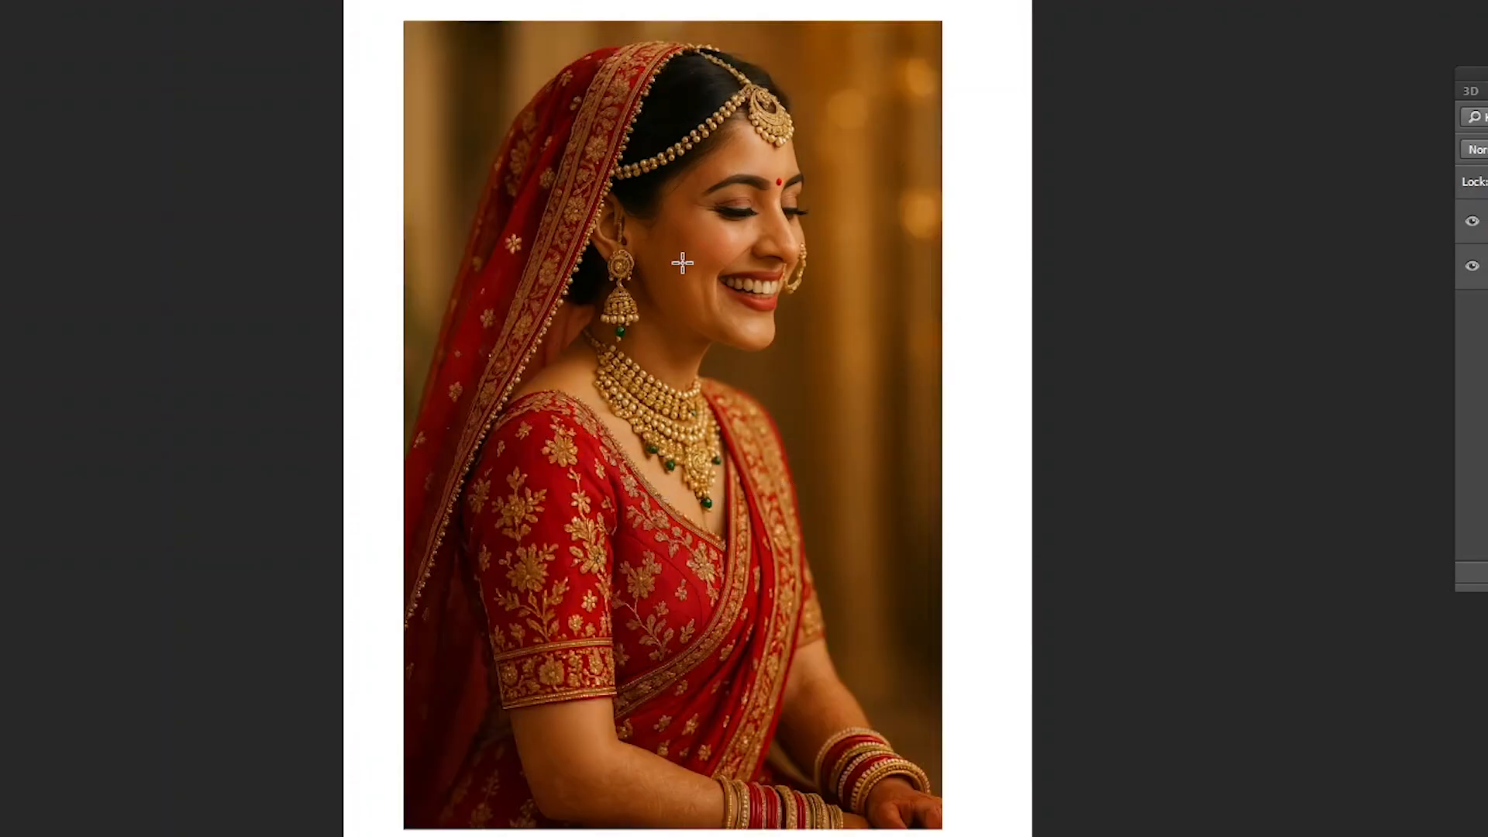
- Select the bride photo's layer, Layer 1, and move the photo slightly lower on the page
key(v)
right_click(706, 266)
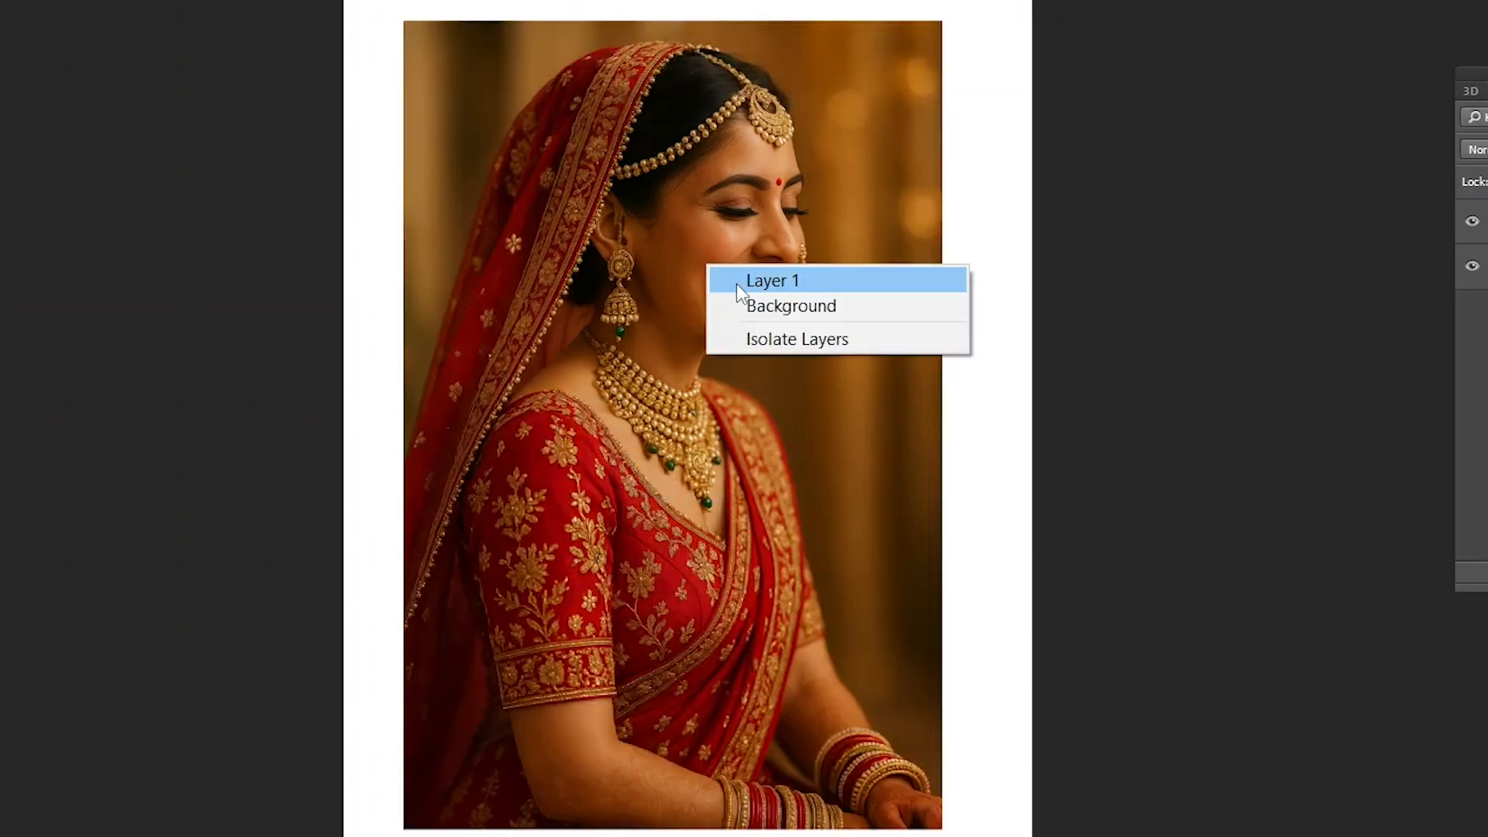
click(737, 283)
drag(738, 284, 764, 310)
key(ctrl+z)
right_click(728, 242)
click(737, 257)
drag(736, 252, 752, 302)
key(ctrl+z)
right_click(730, 279)
click(752, 293)
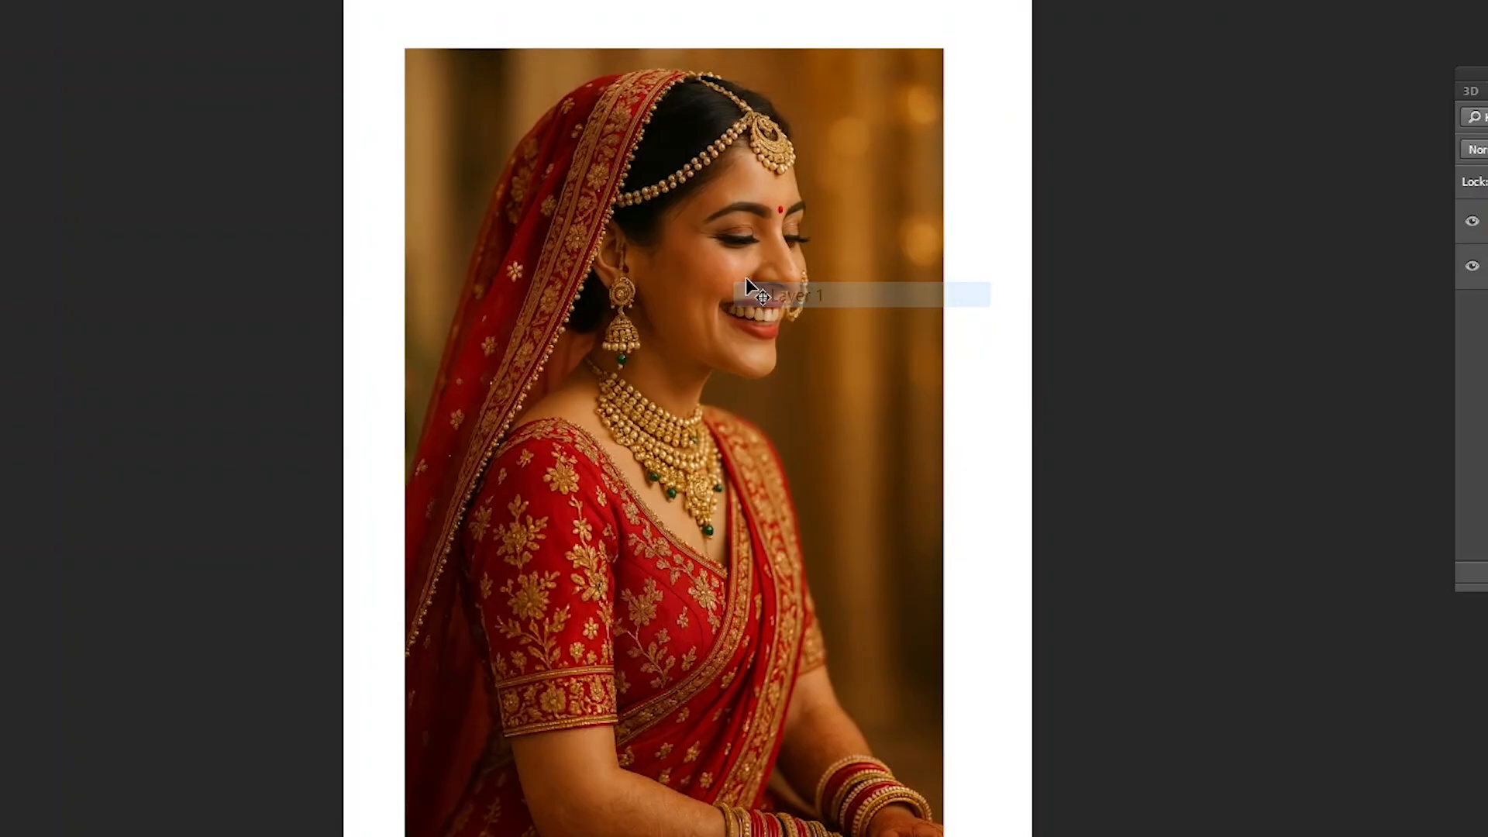
- Draw an elliptical selection around the bride's head and look up the Feather command among the selection modifiers
click(0, 0)
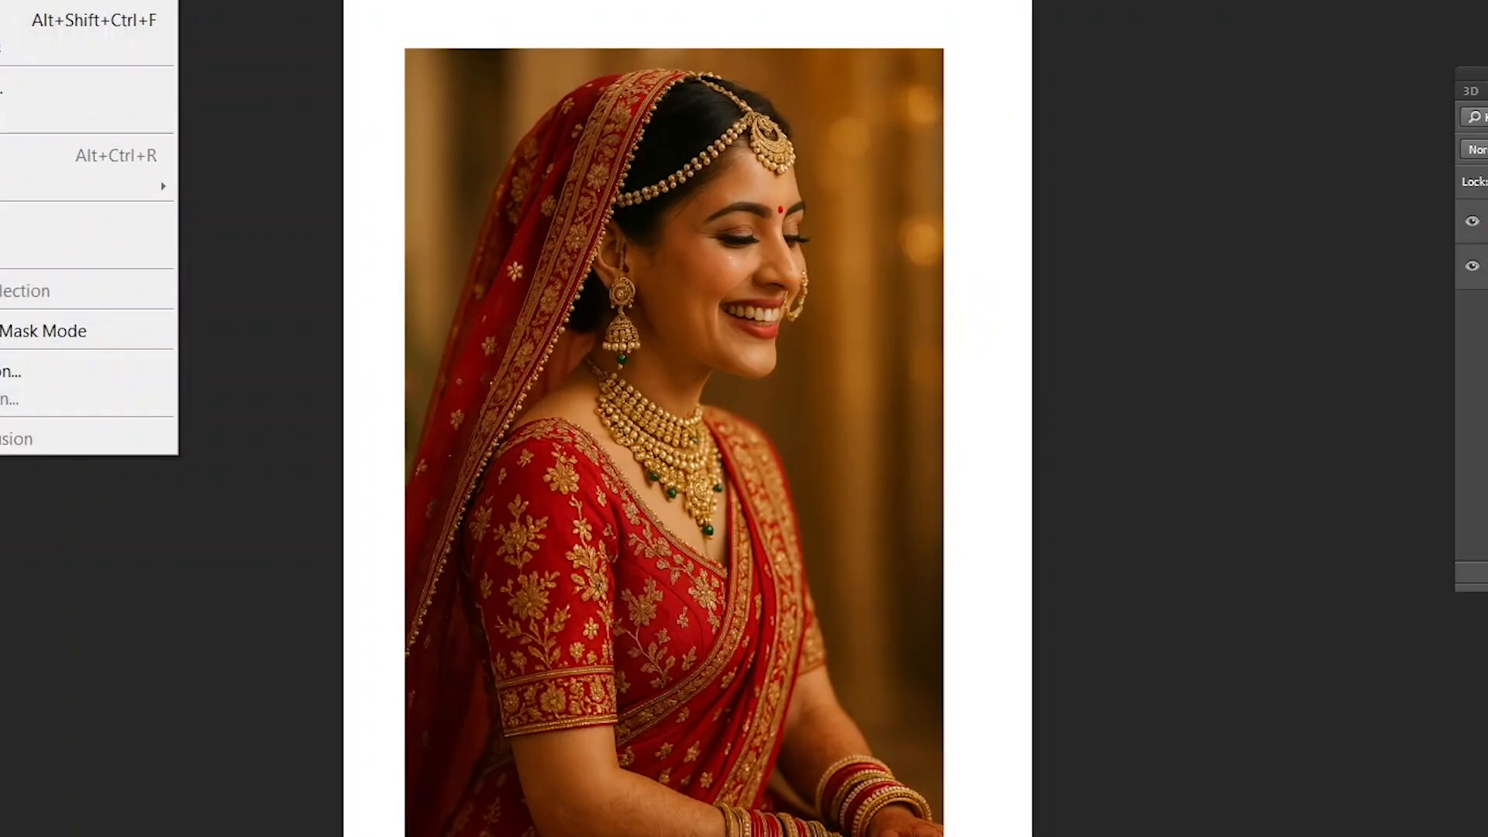
click(679, 214)
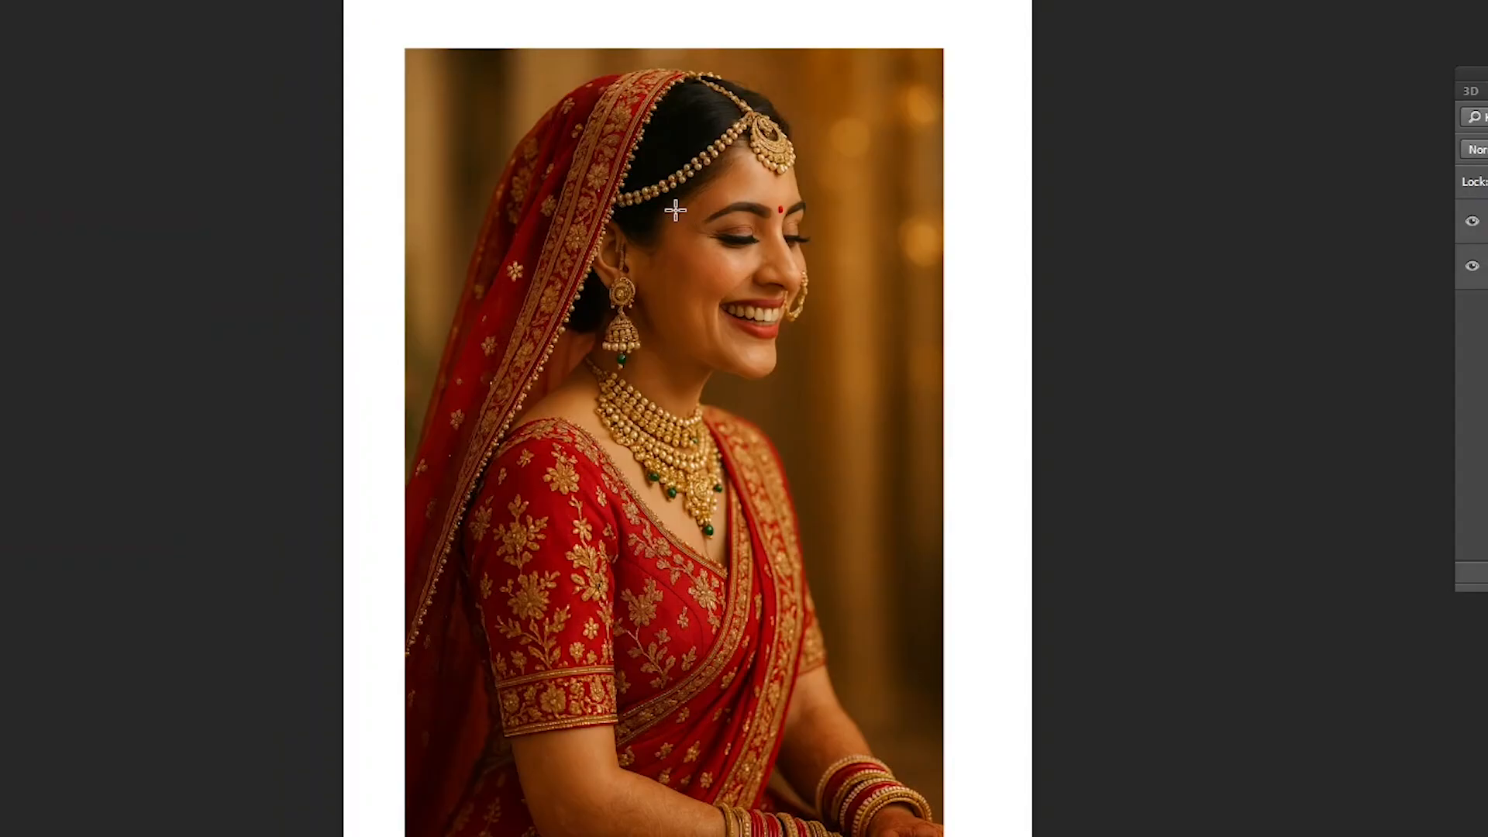
drag(523, 82, 857, 468)
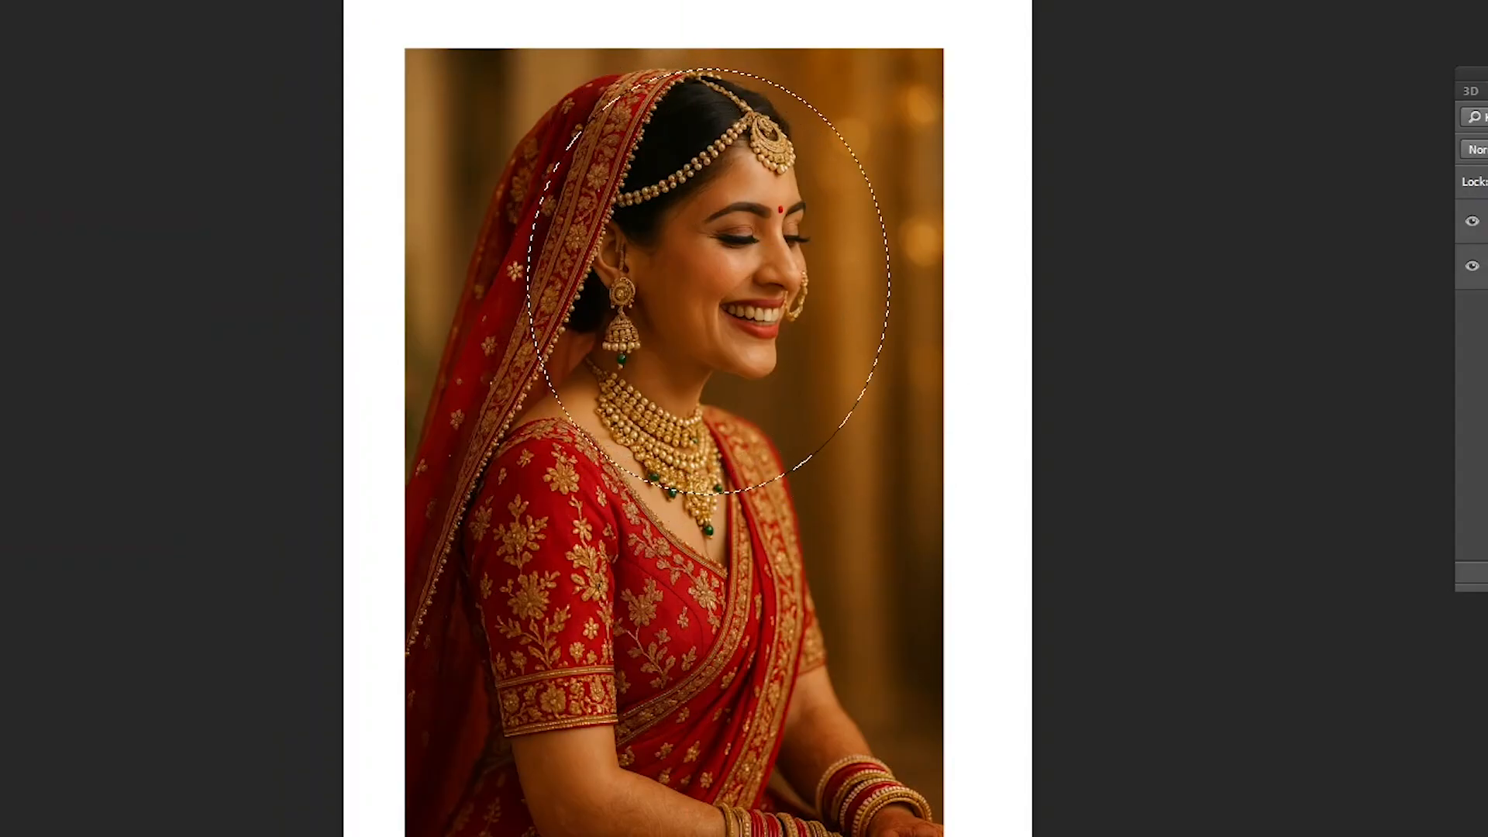
click(0, 0)
mouse_move(116, 183)
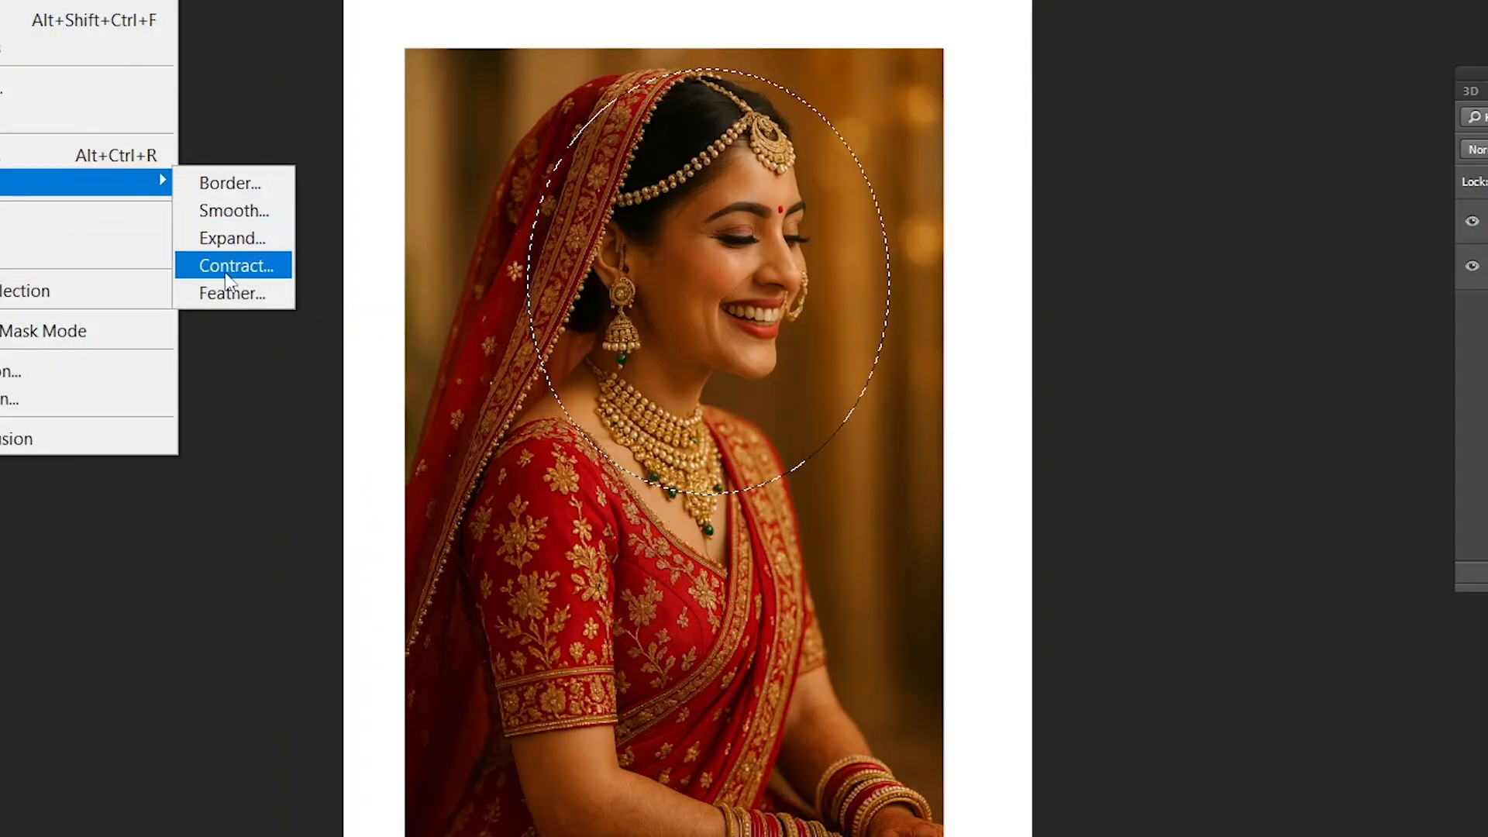
click(489, 203)
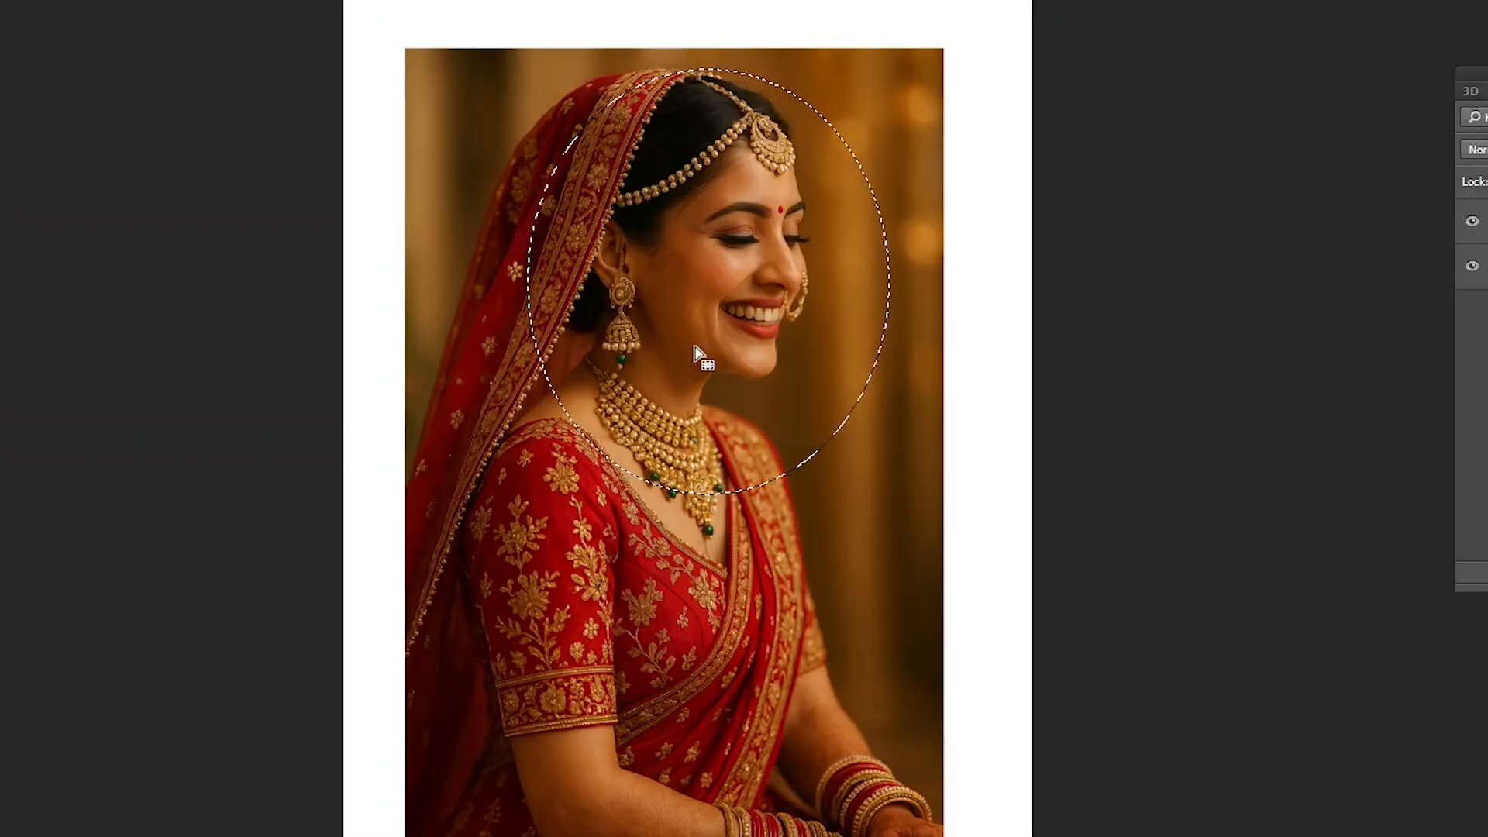
key(ctrl+j)
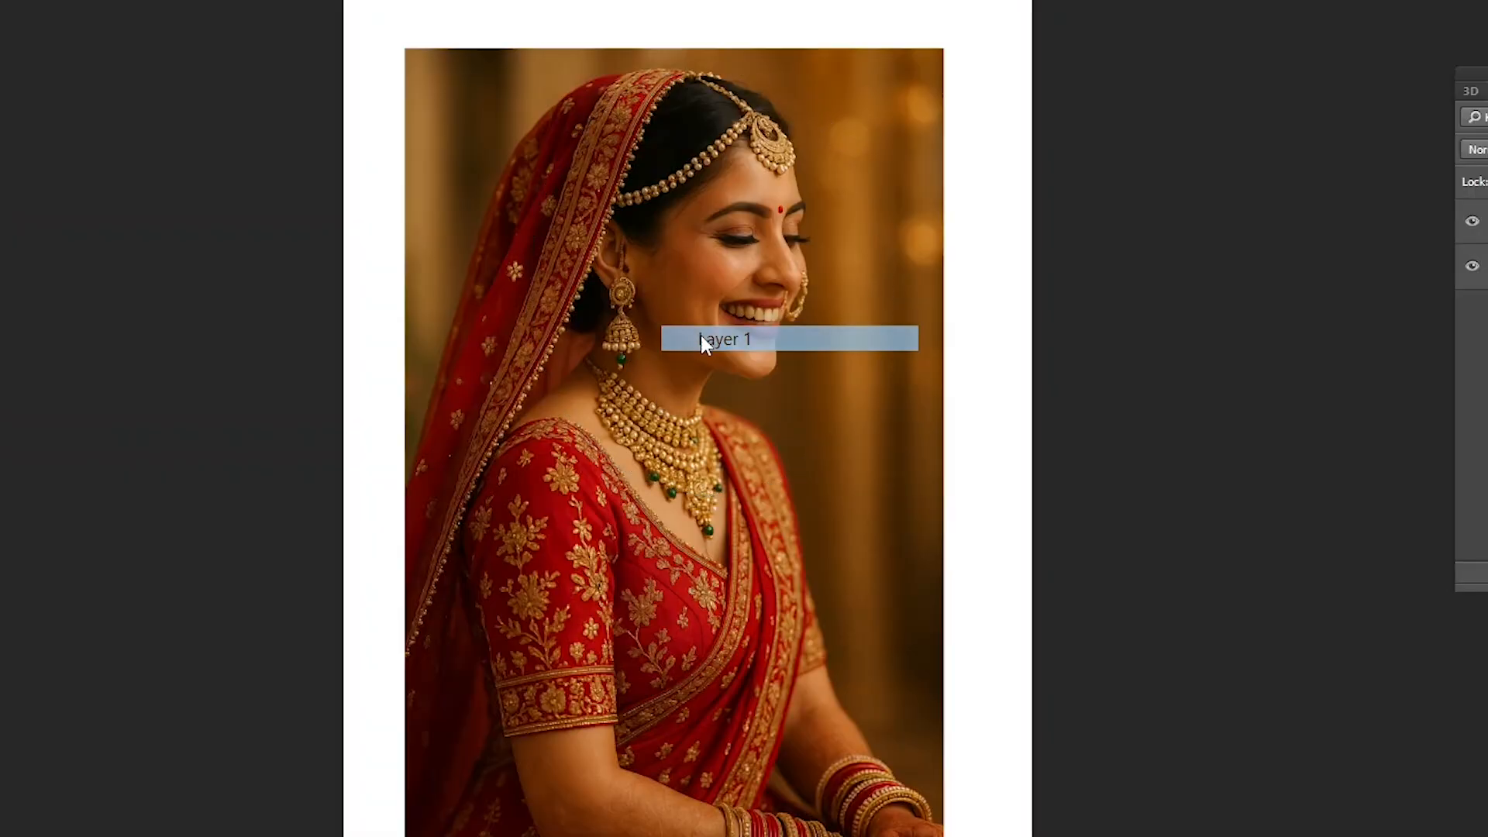
drag(702, 335, 705, 313)
key(ctrl+z)
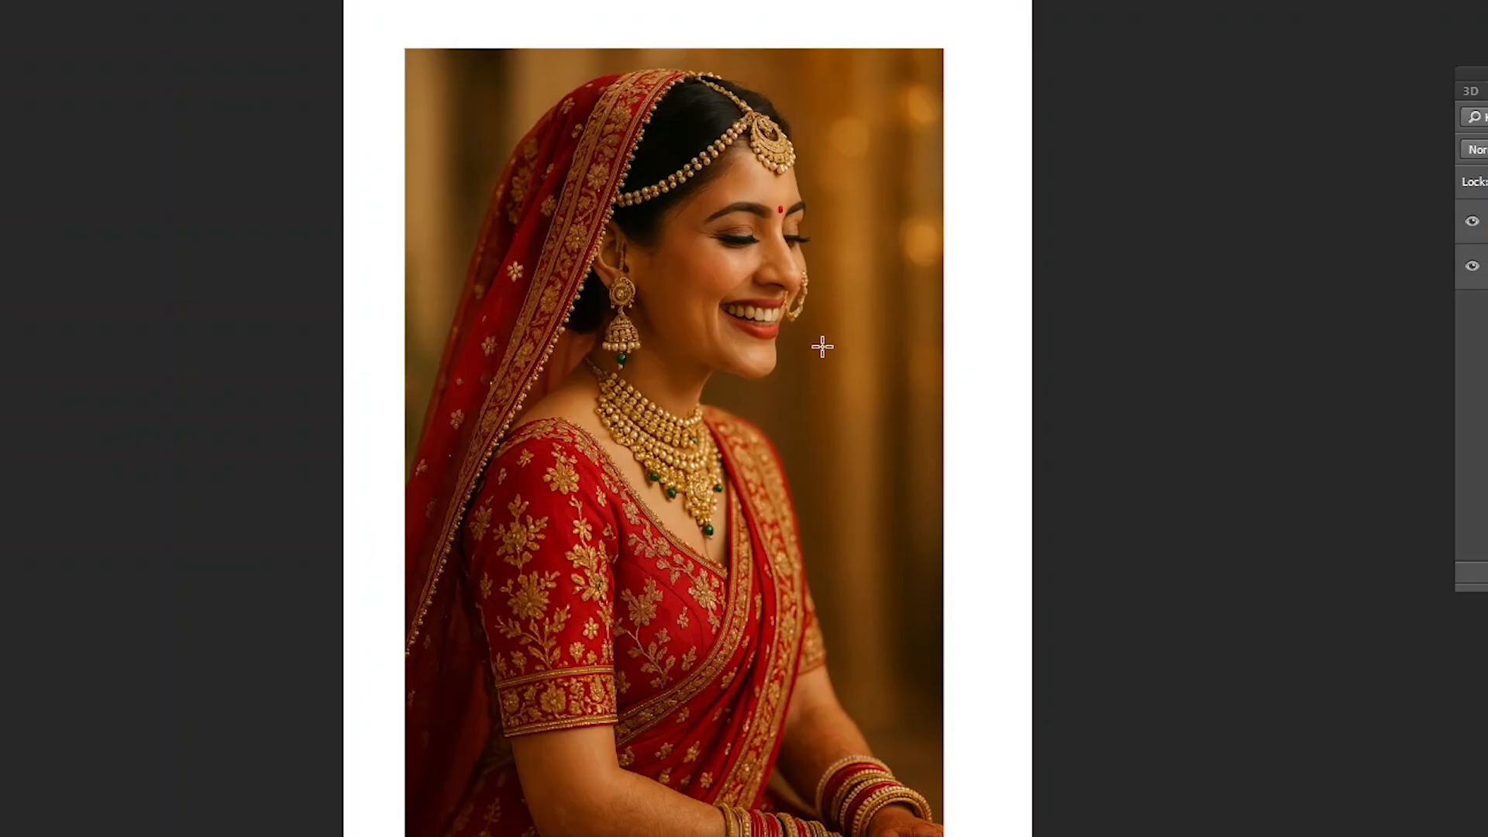
key(v)
right_click(685, 250)
click(732, 268)
mouse_move(732, 268)
mouse_down()
mouse_move(743, 286)
mouse_move(738, 271)
mouse_up()
key(m)
drag(564, 129, 861, 419)
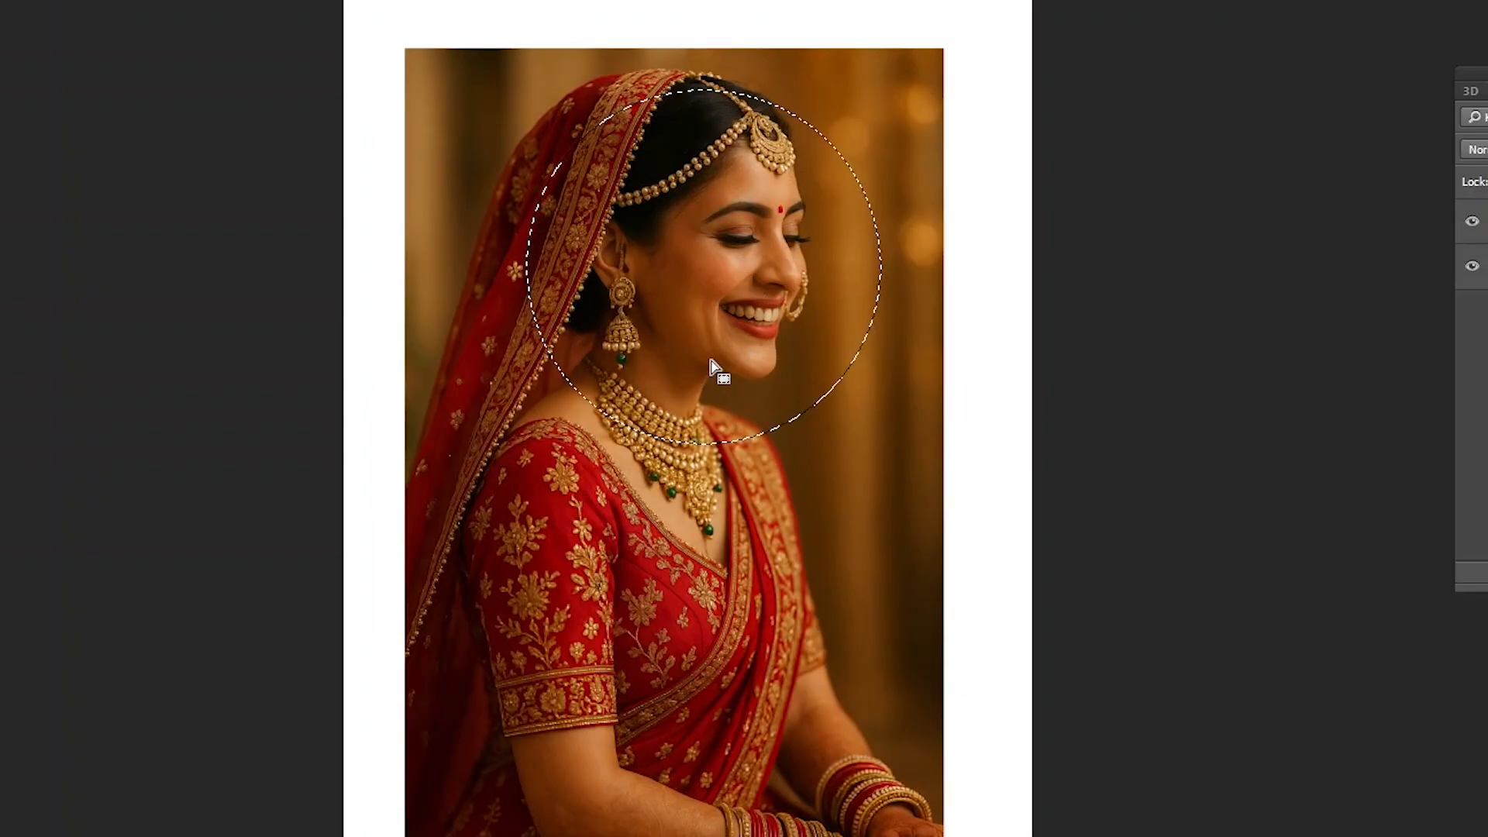
key(ctrl+d)
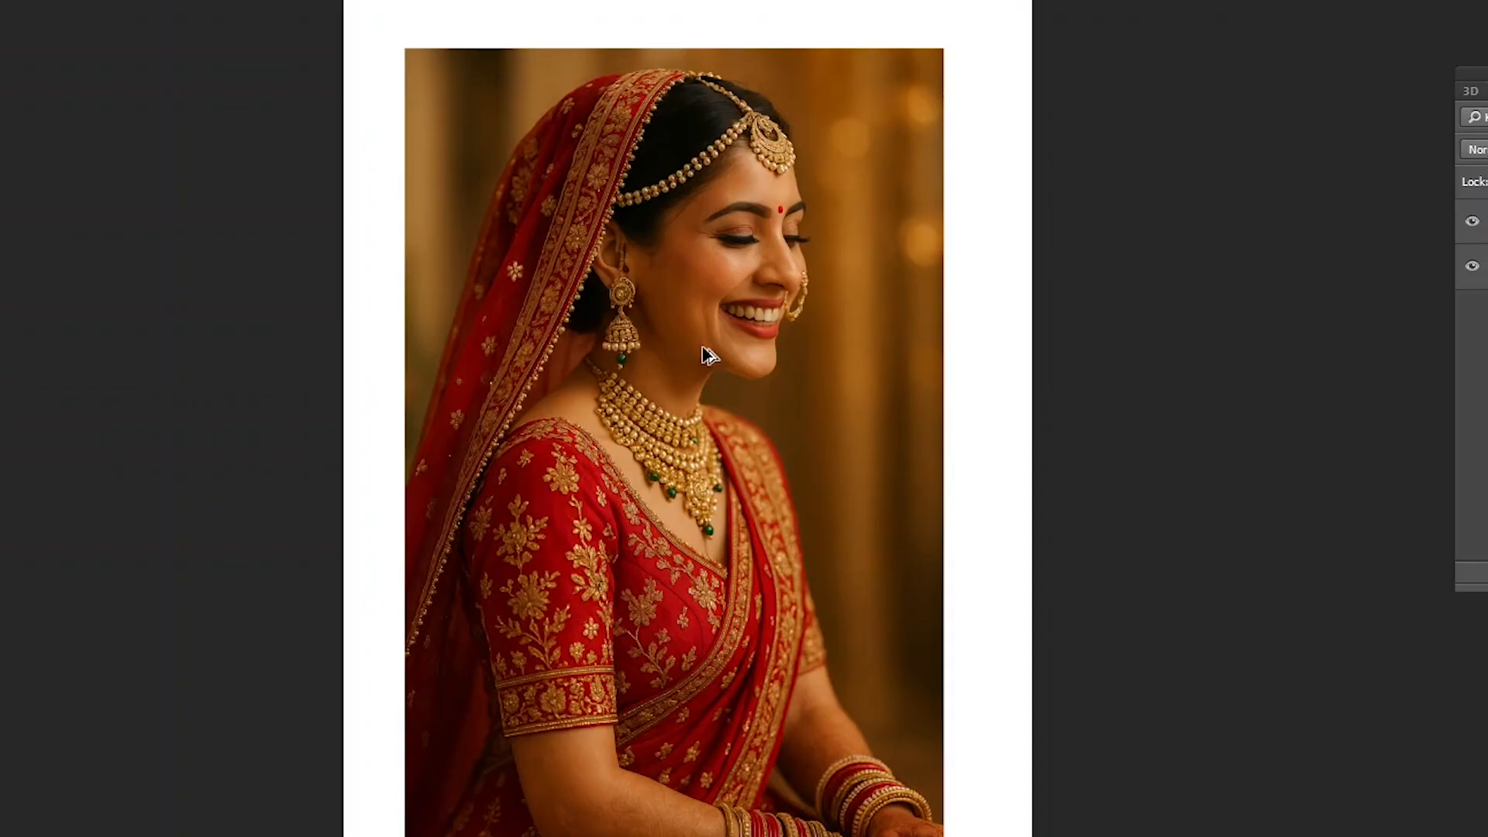
- Open the keyboard shortcut settings and find the Feather command among the Select commands
key(ctrl+alt+shift+k)
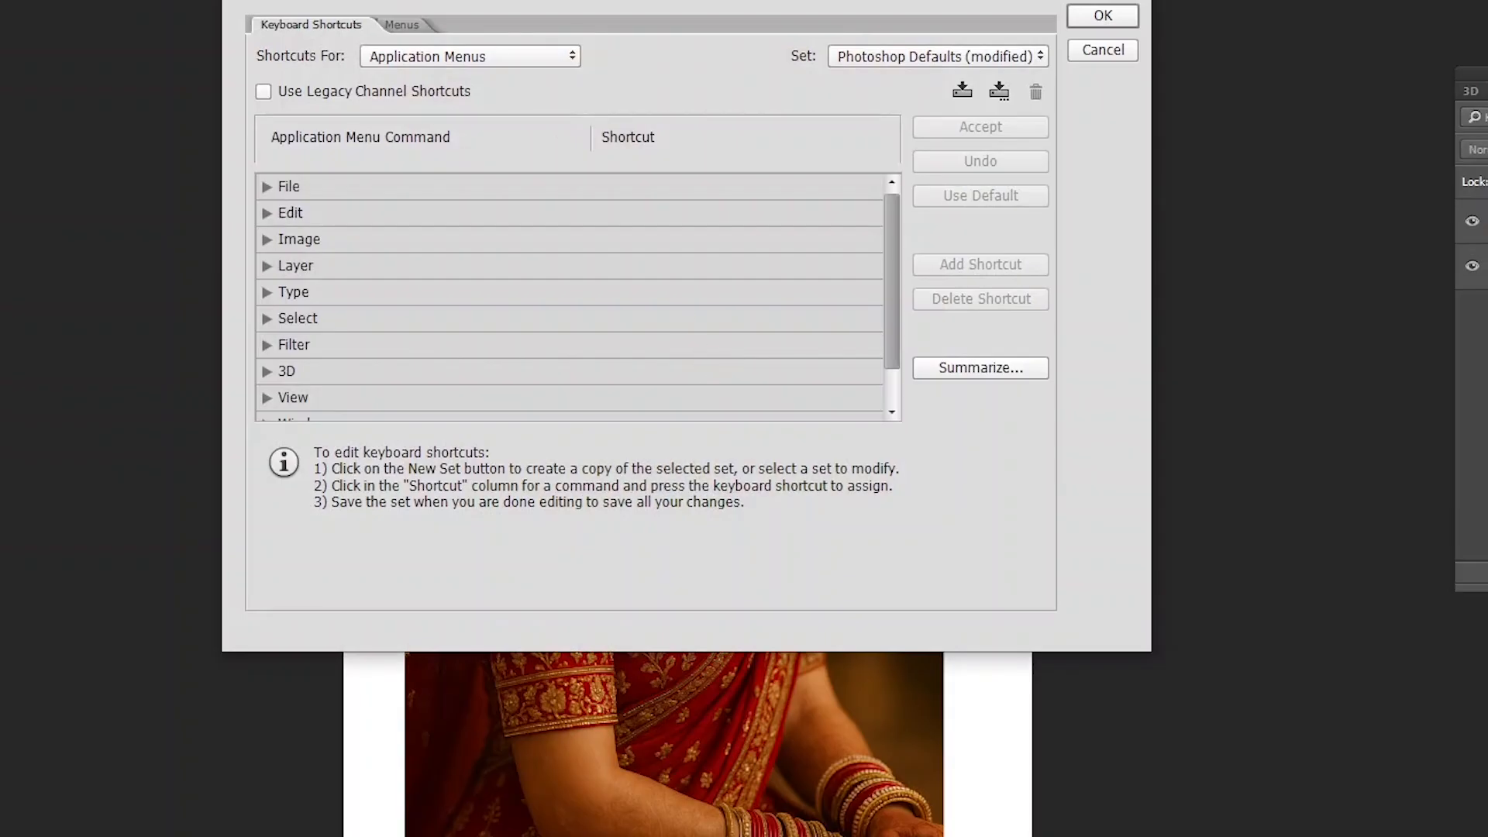
key(Escape)
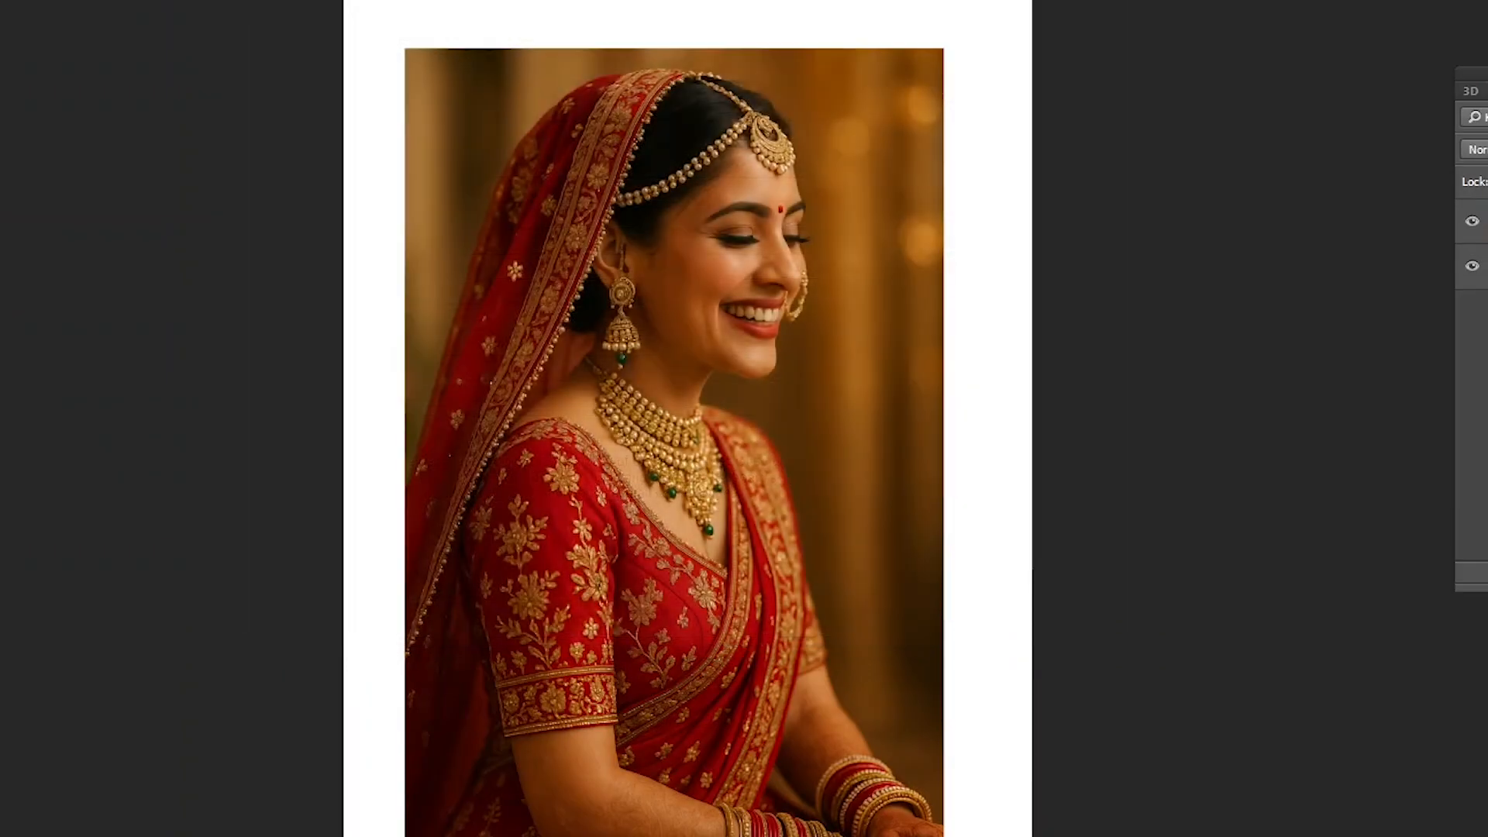
click(0, 0)
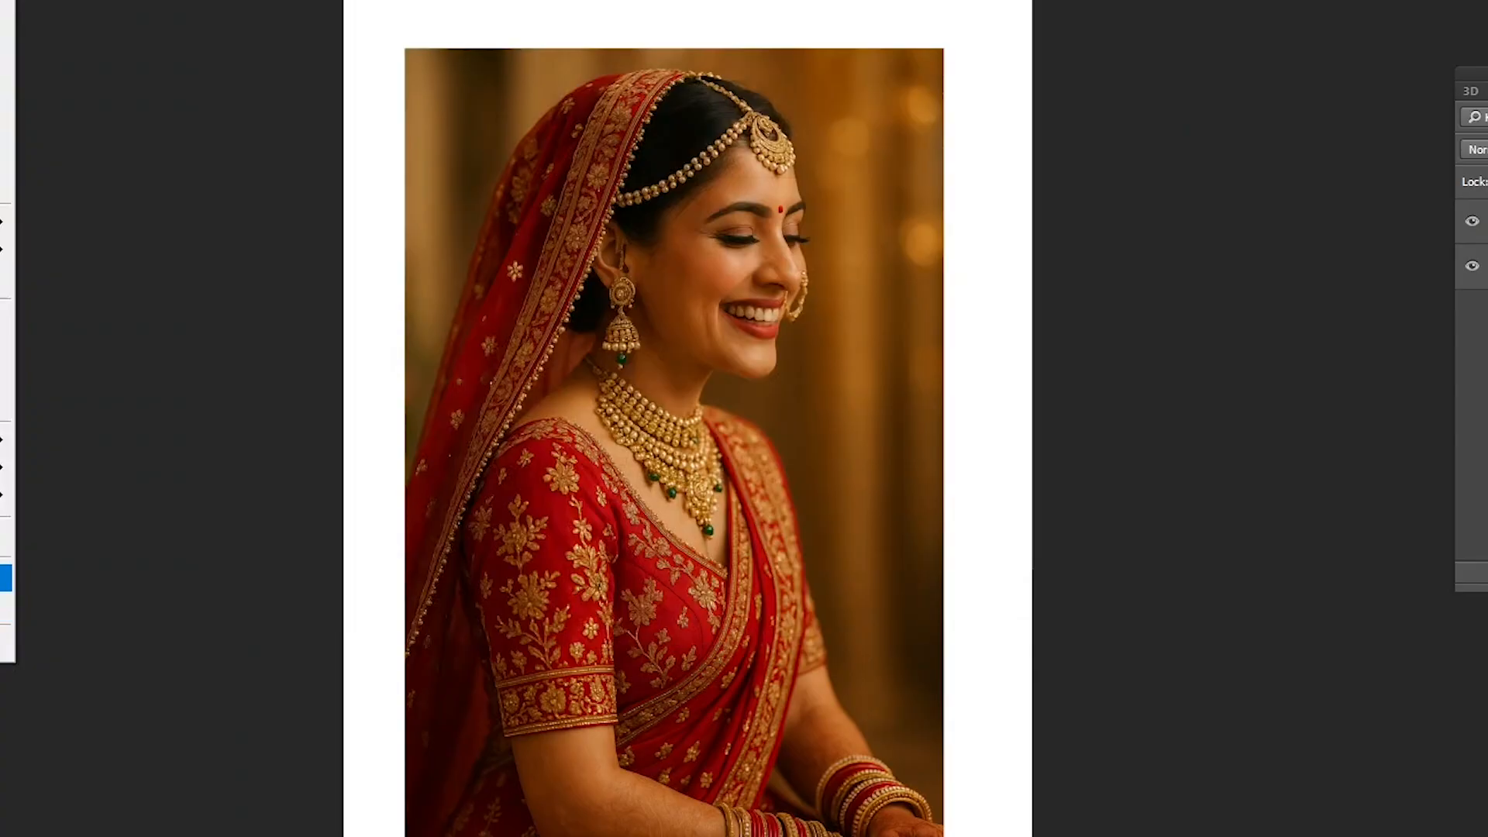
click(6, 578)
click(0, 0)
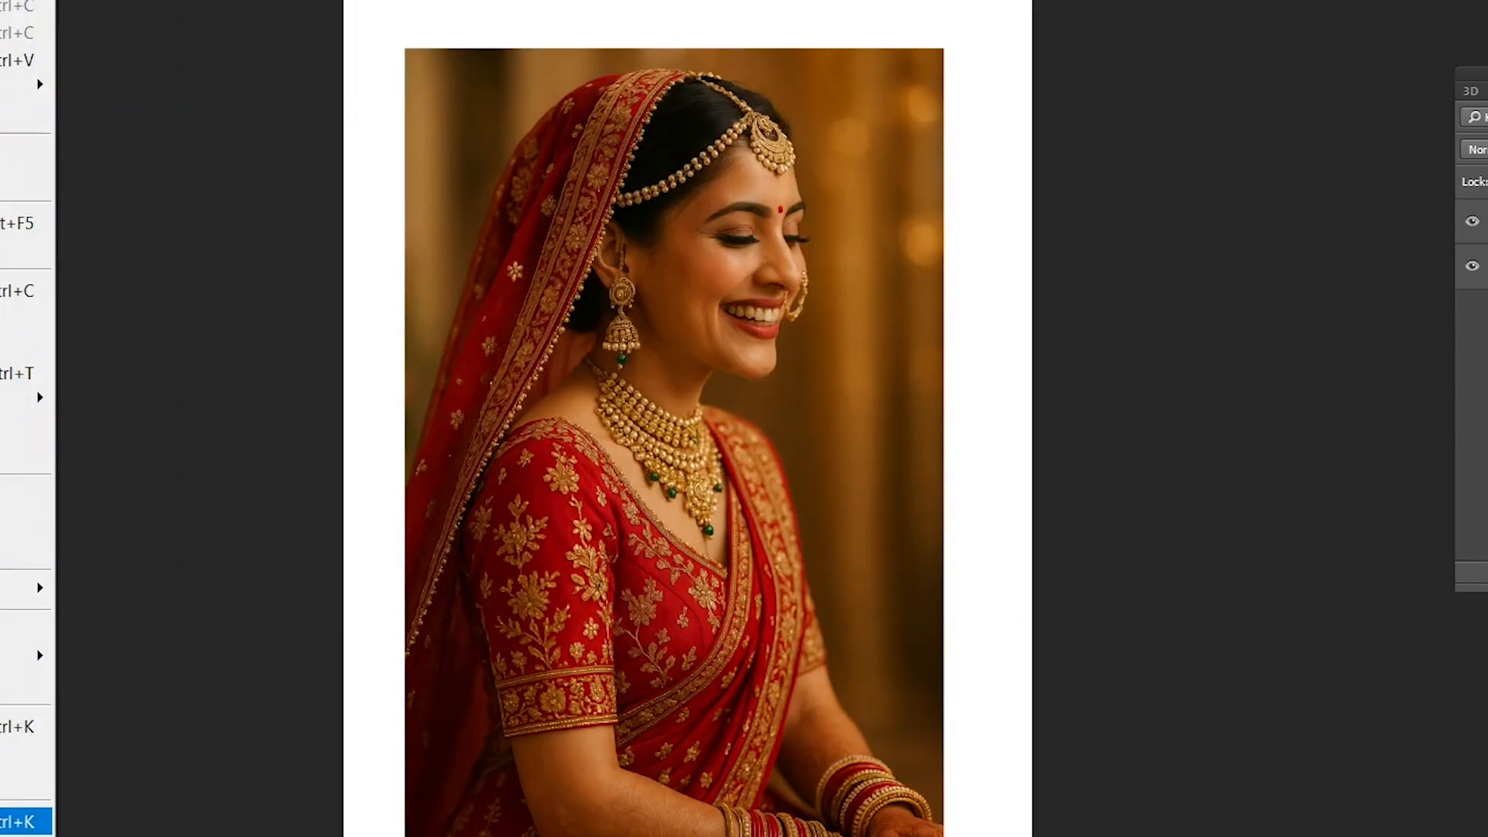
click(23, 822)
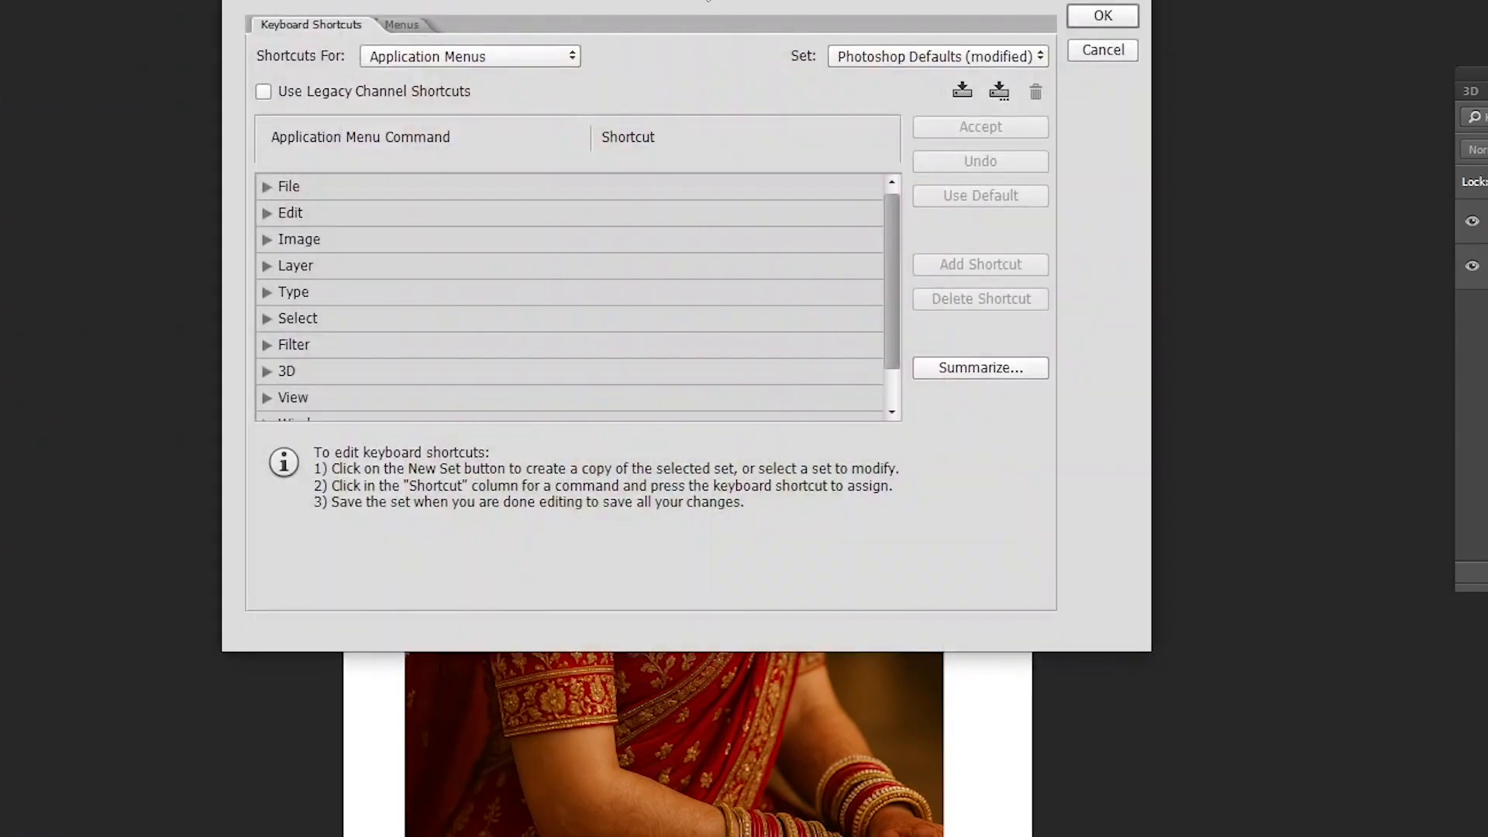
drag(687, 0, 822, 12)
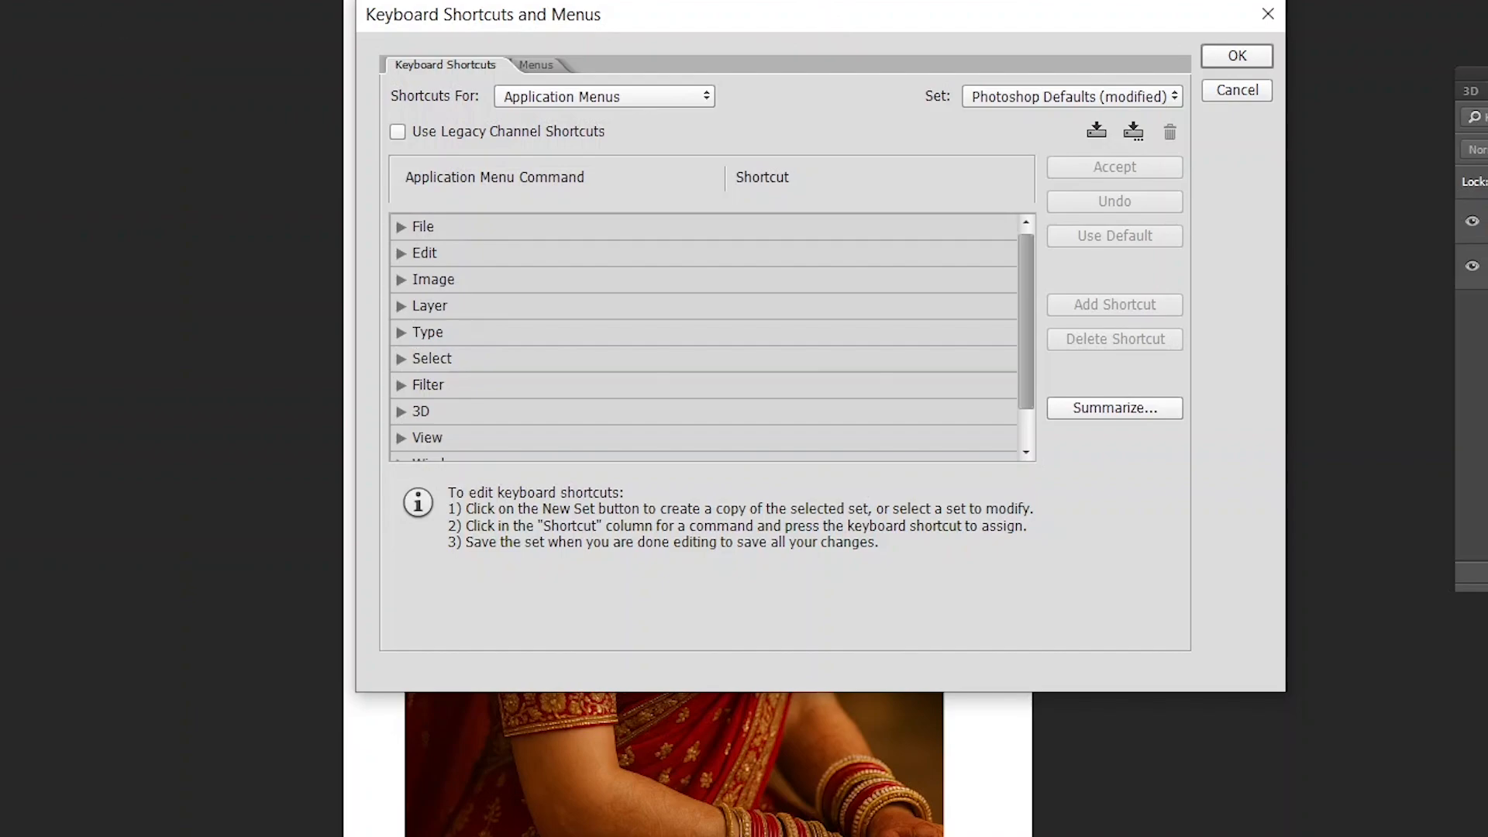
click(400, 360)
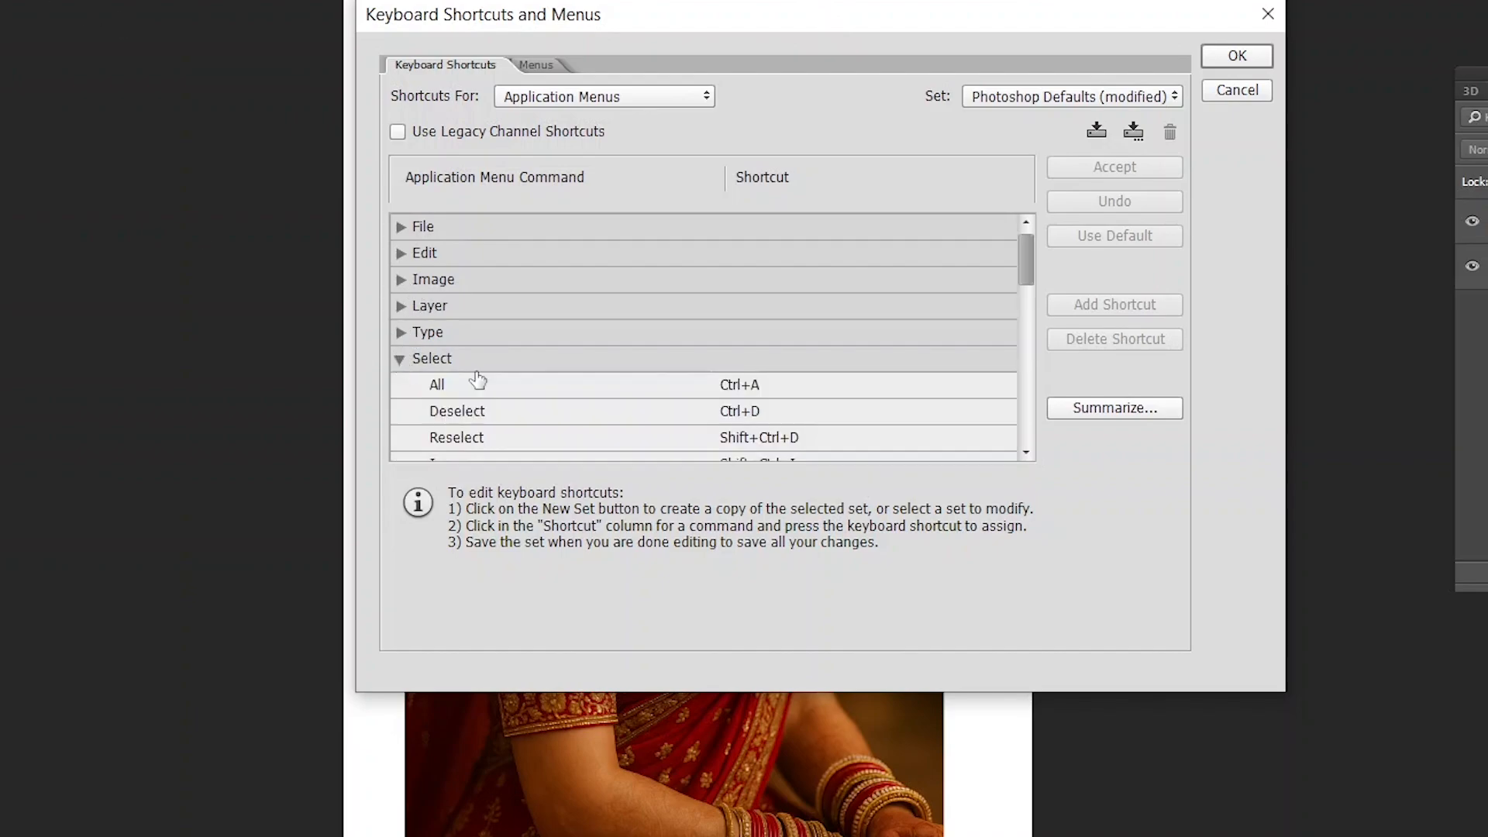
drag(1030, 259, 1028, 350)
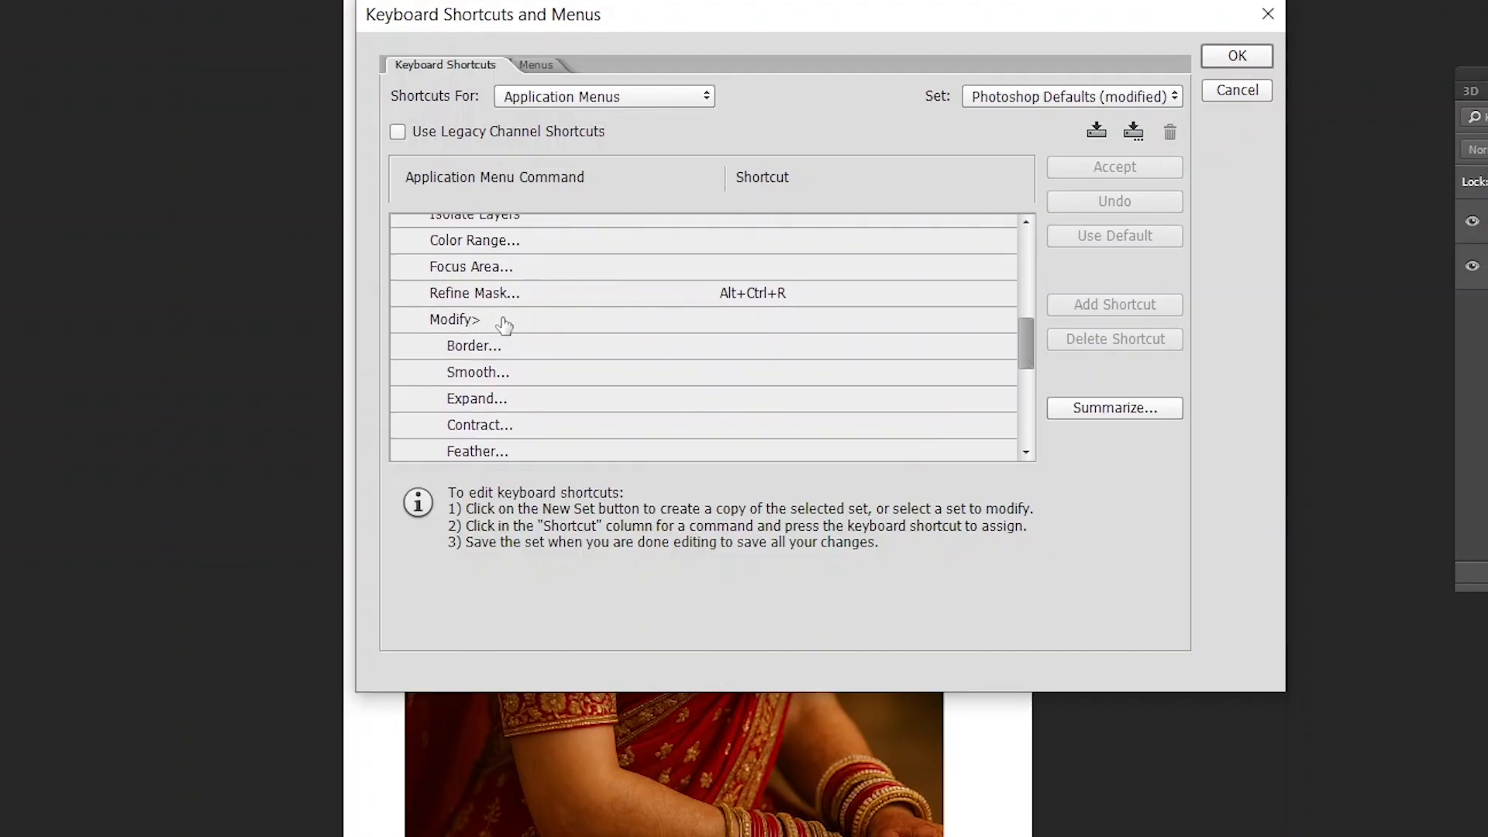
scroll(599, 455, down, 1)
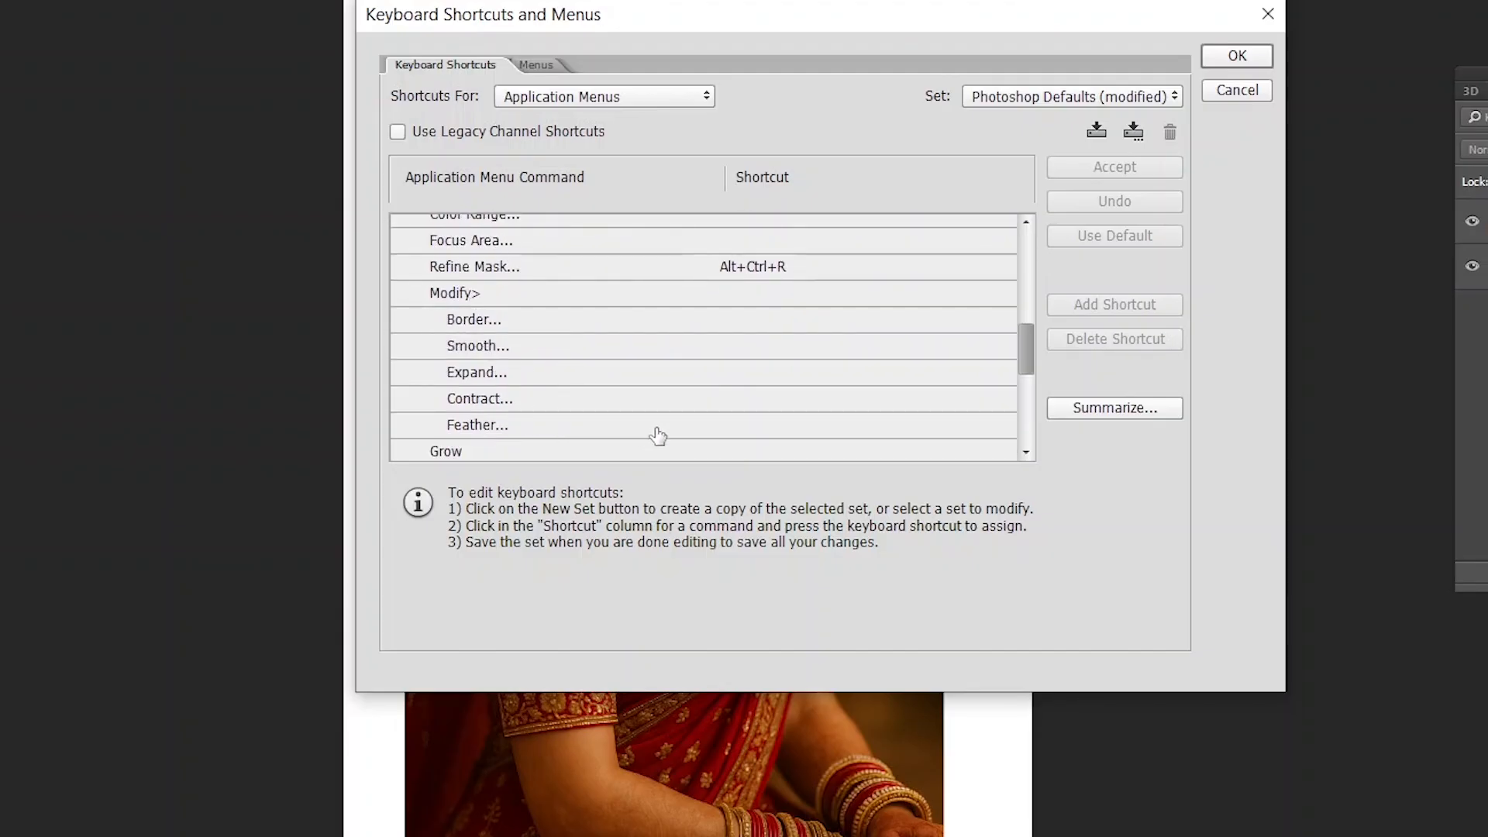
- Assign the shortcut Alt+Ctrl+D to the Feather command, accept it and save the shortcut settings
click(728, 425)
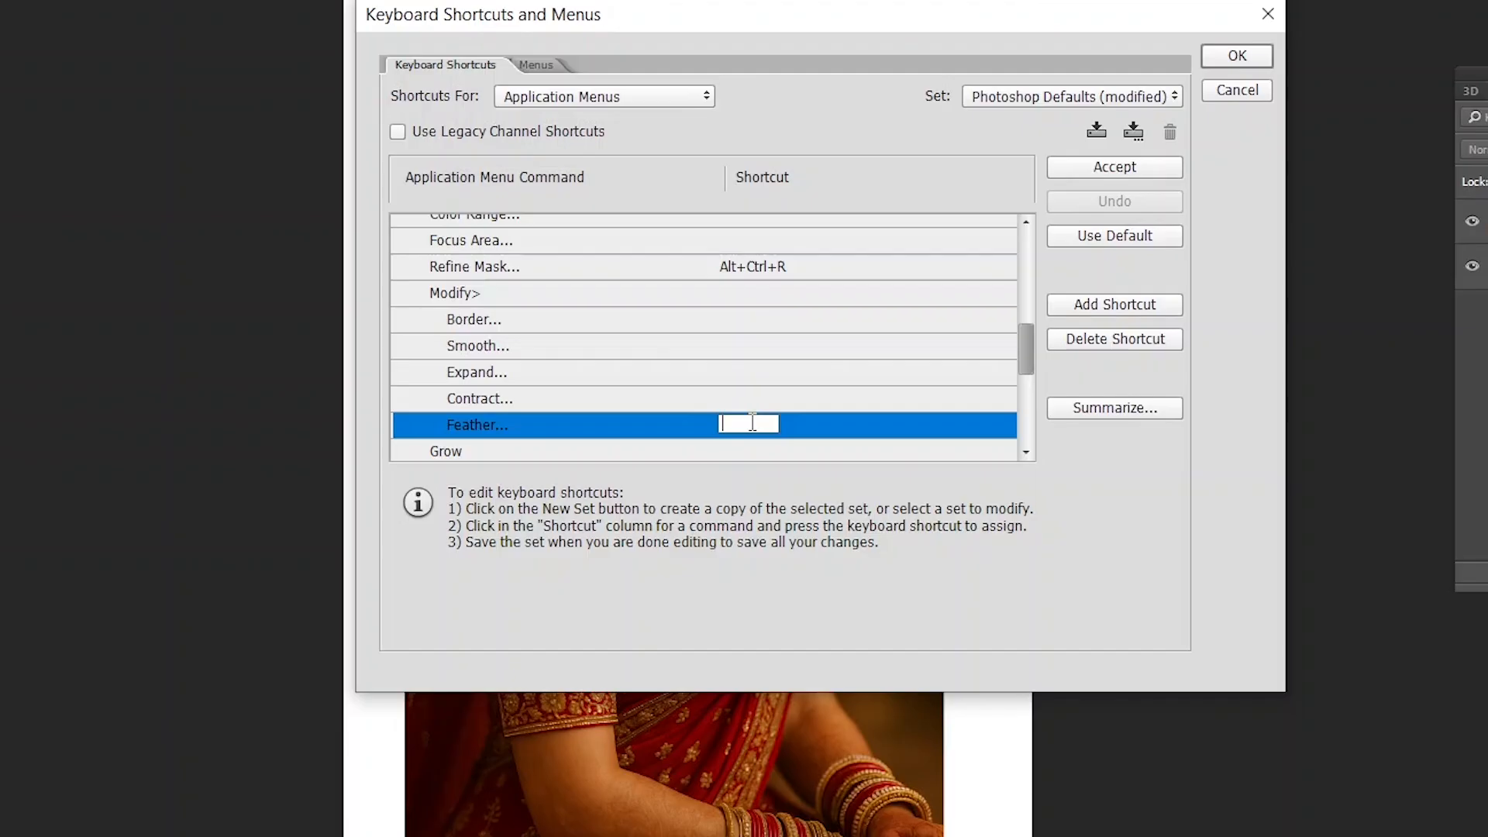
key(alt)
key(alt+ctrl+a)
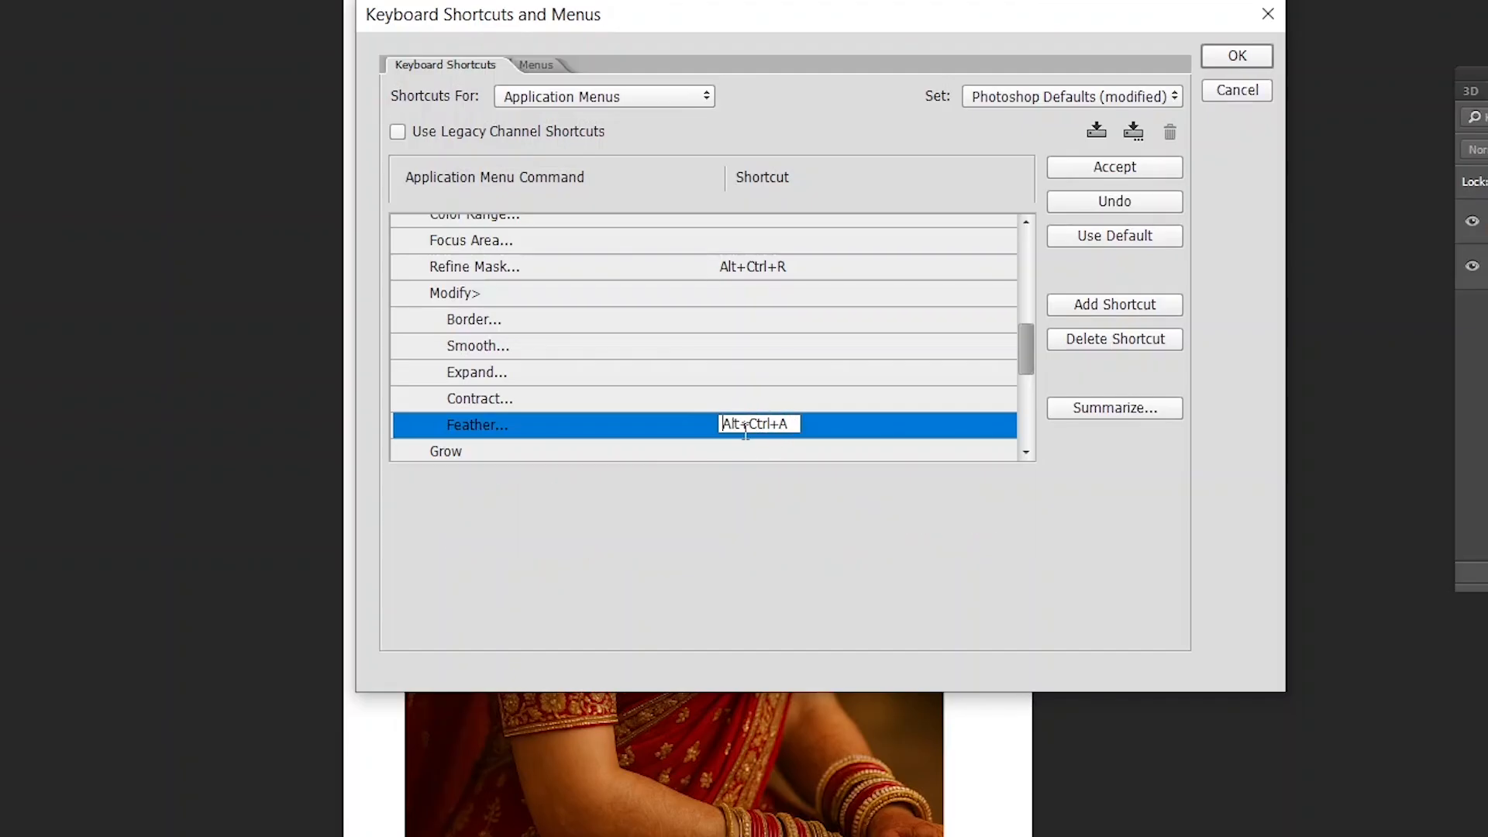
click(797, 426)
key(alt+ctrl+d)
click(749, 423)
click(1117, 166)
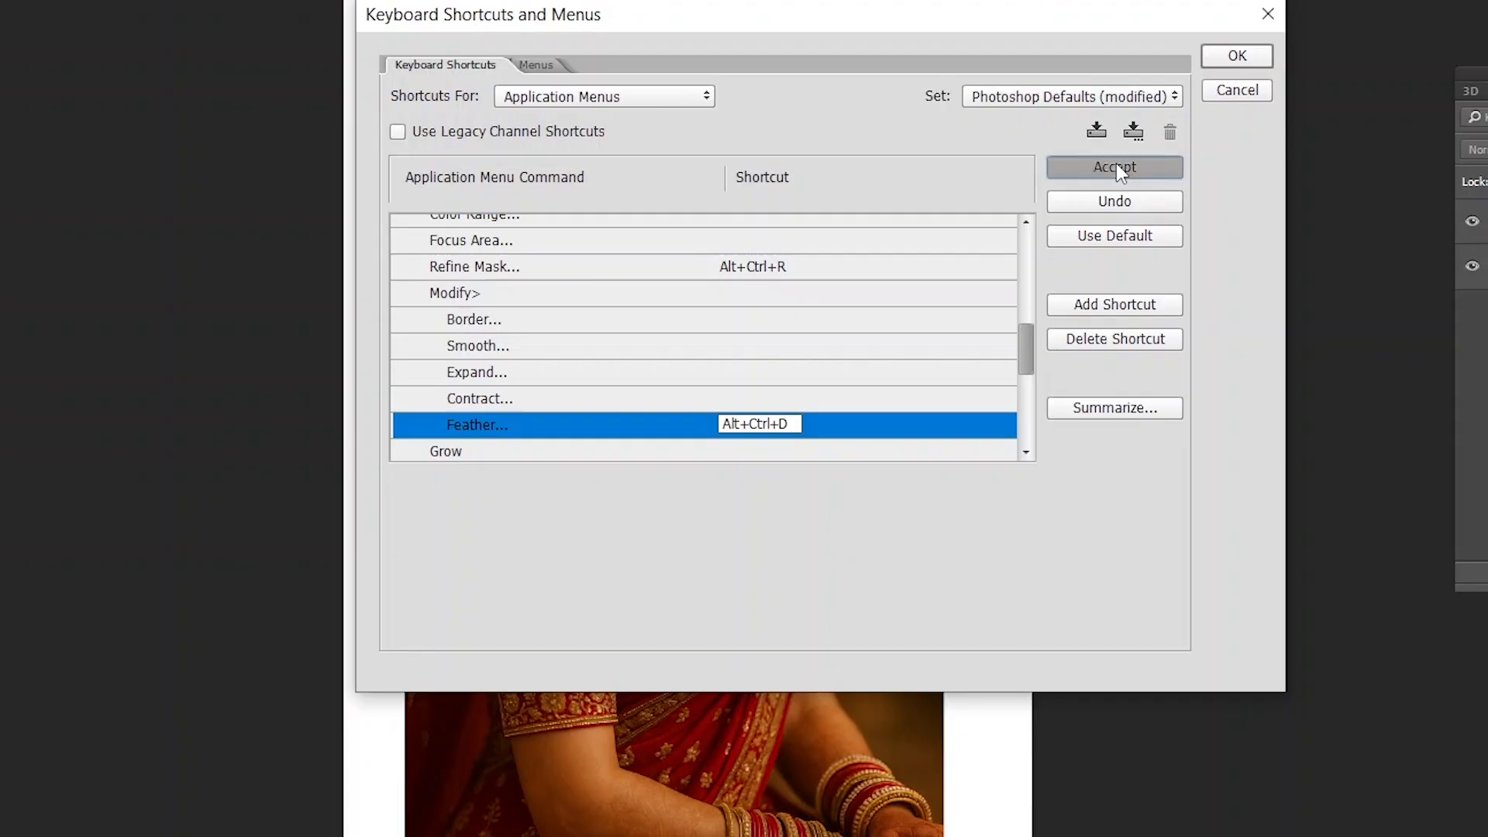
click(1232, 56)
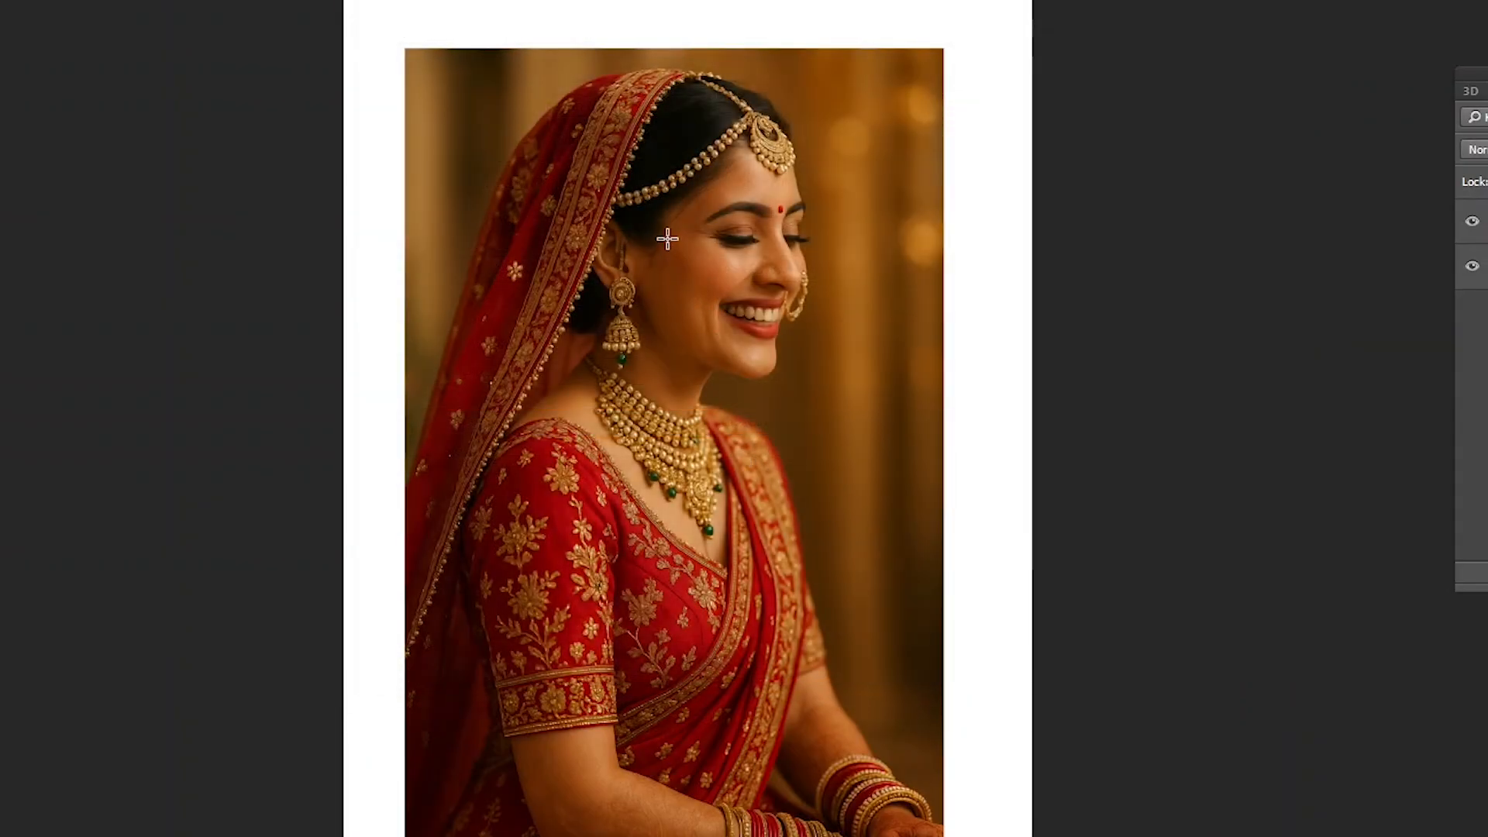
- Draw an elliptical selection around the bride's head and feather it by 200 pixels twice
drag(513, 78, 884, 492)
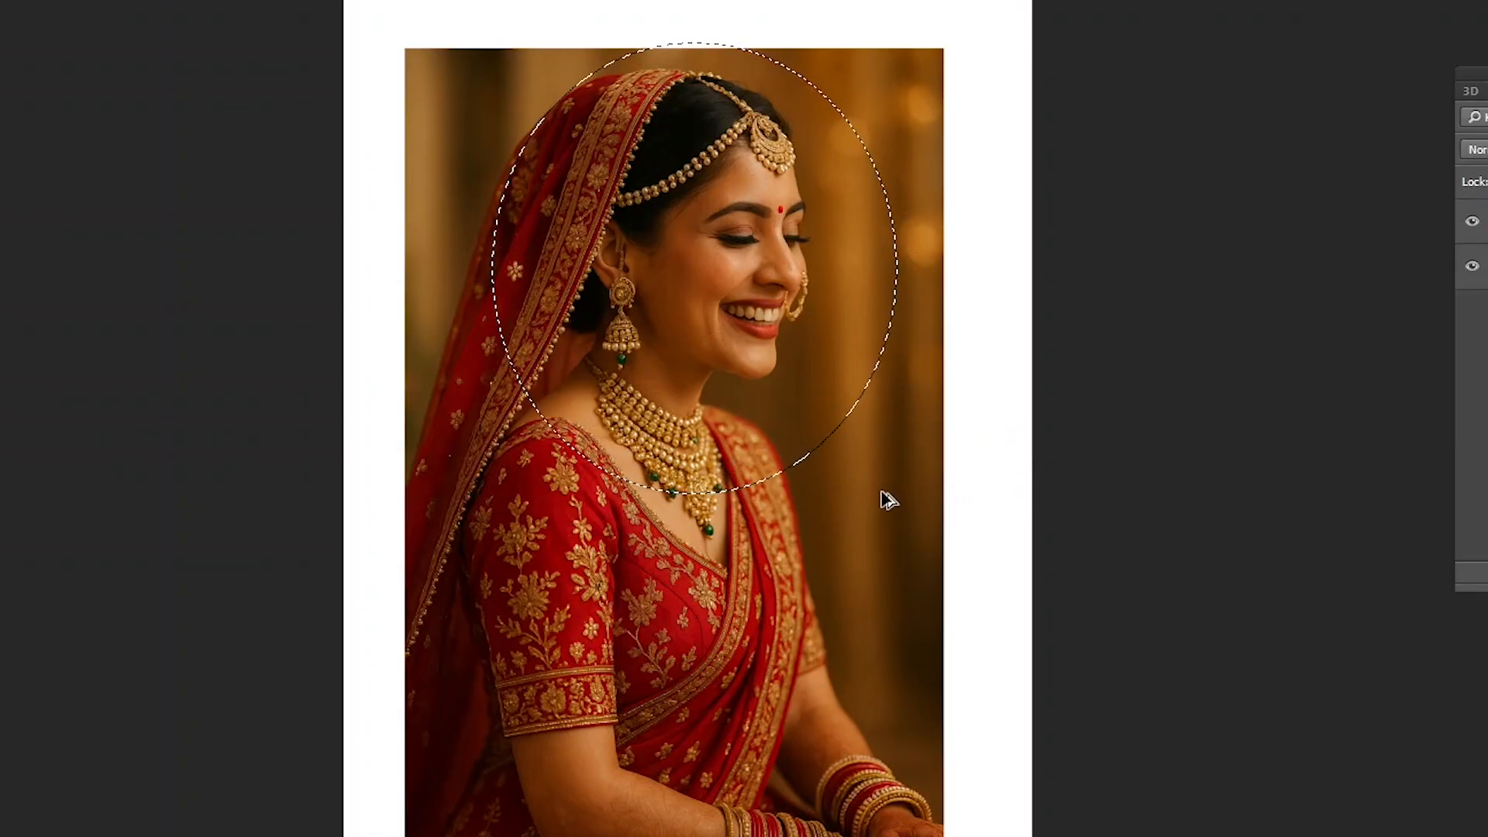
key(shift+F6)
drag(109, 50, 143, 54)
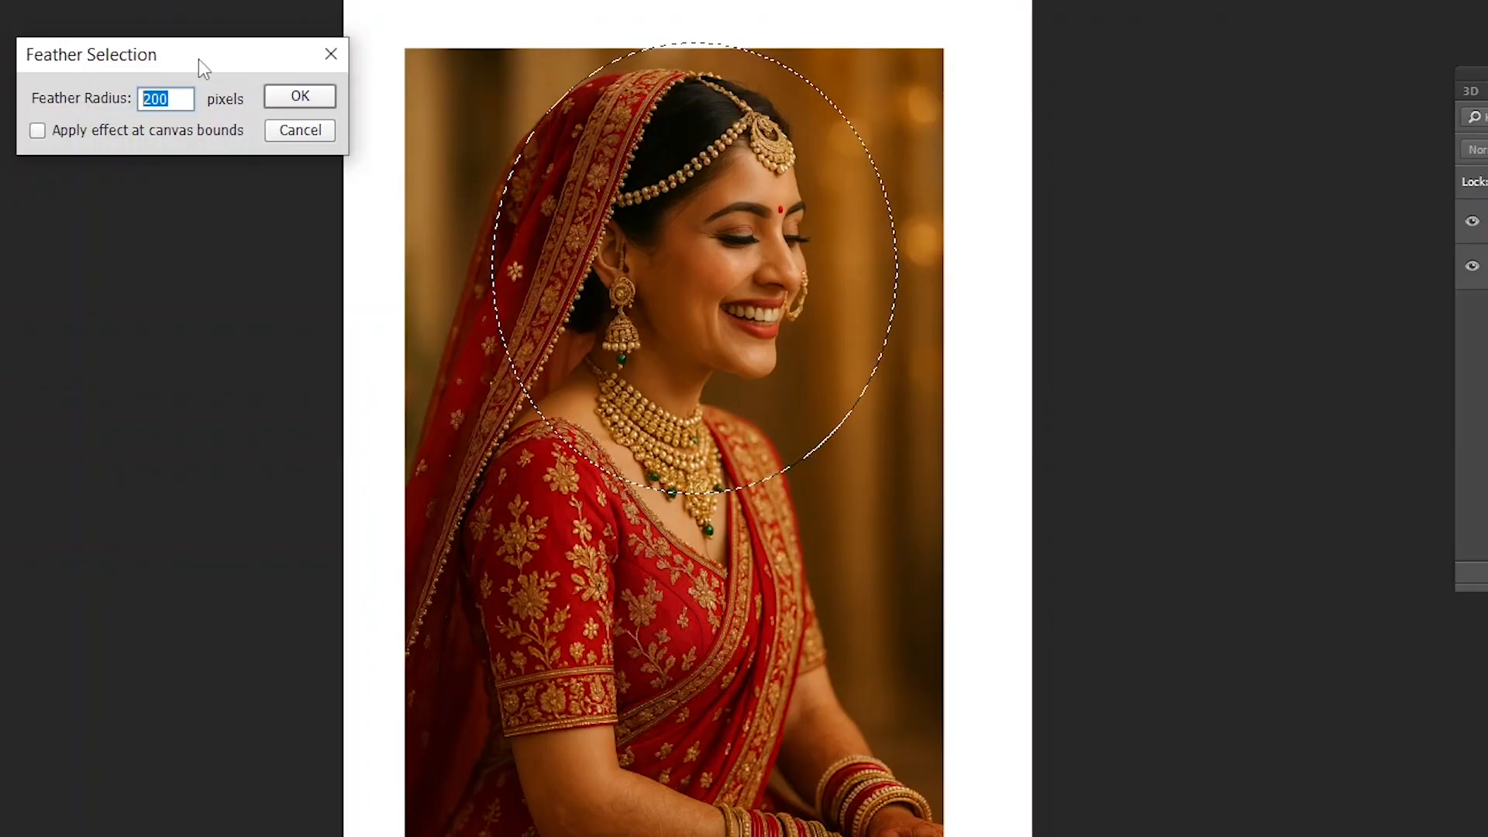
click(301, 97)
click(0, 0)
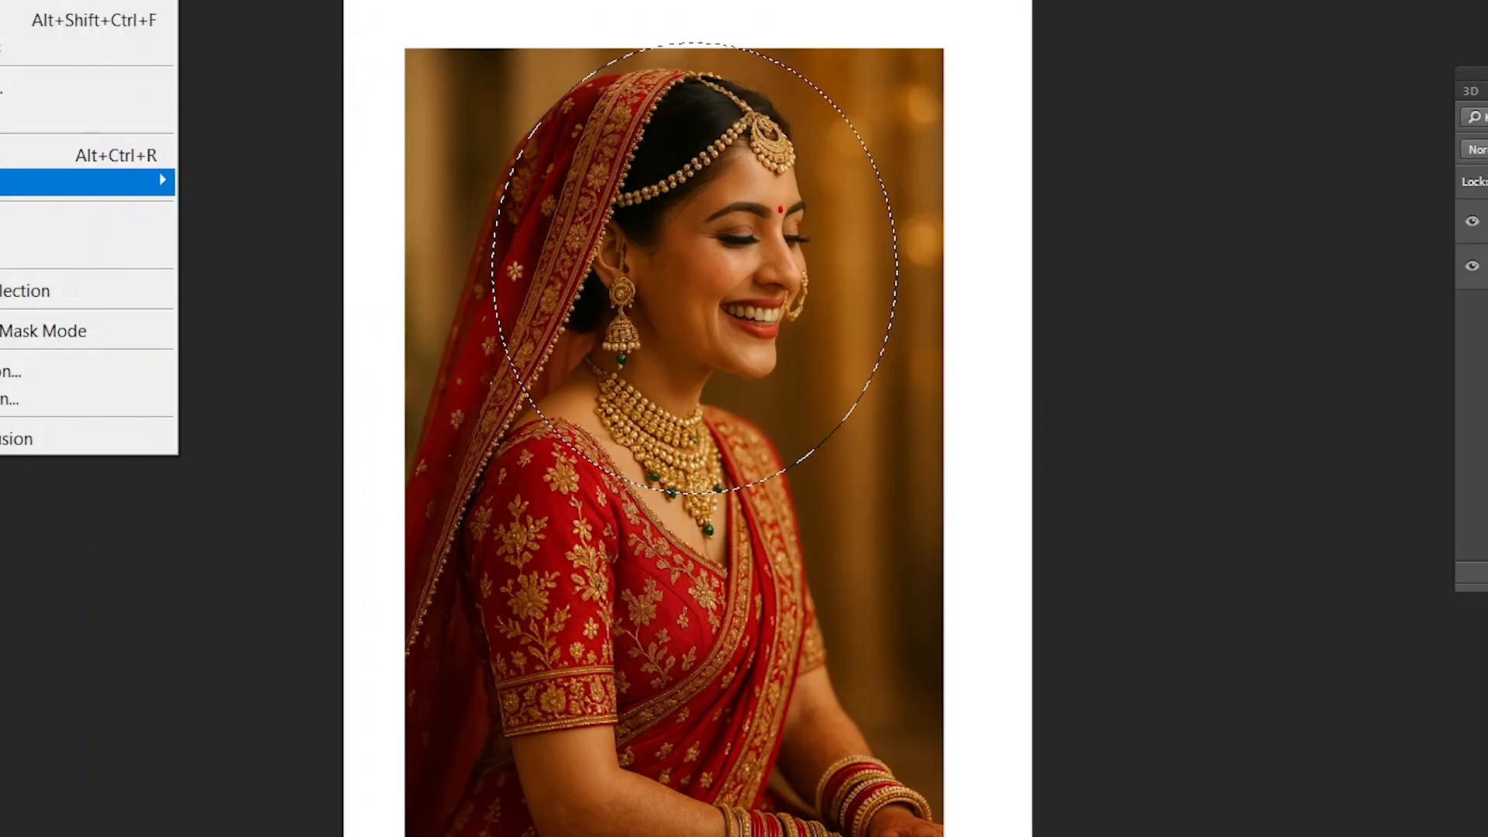
mouse_move(155, 181)
click(280, 295)
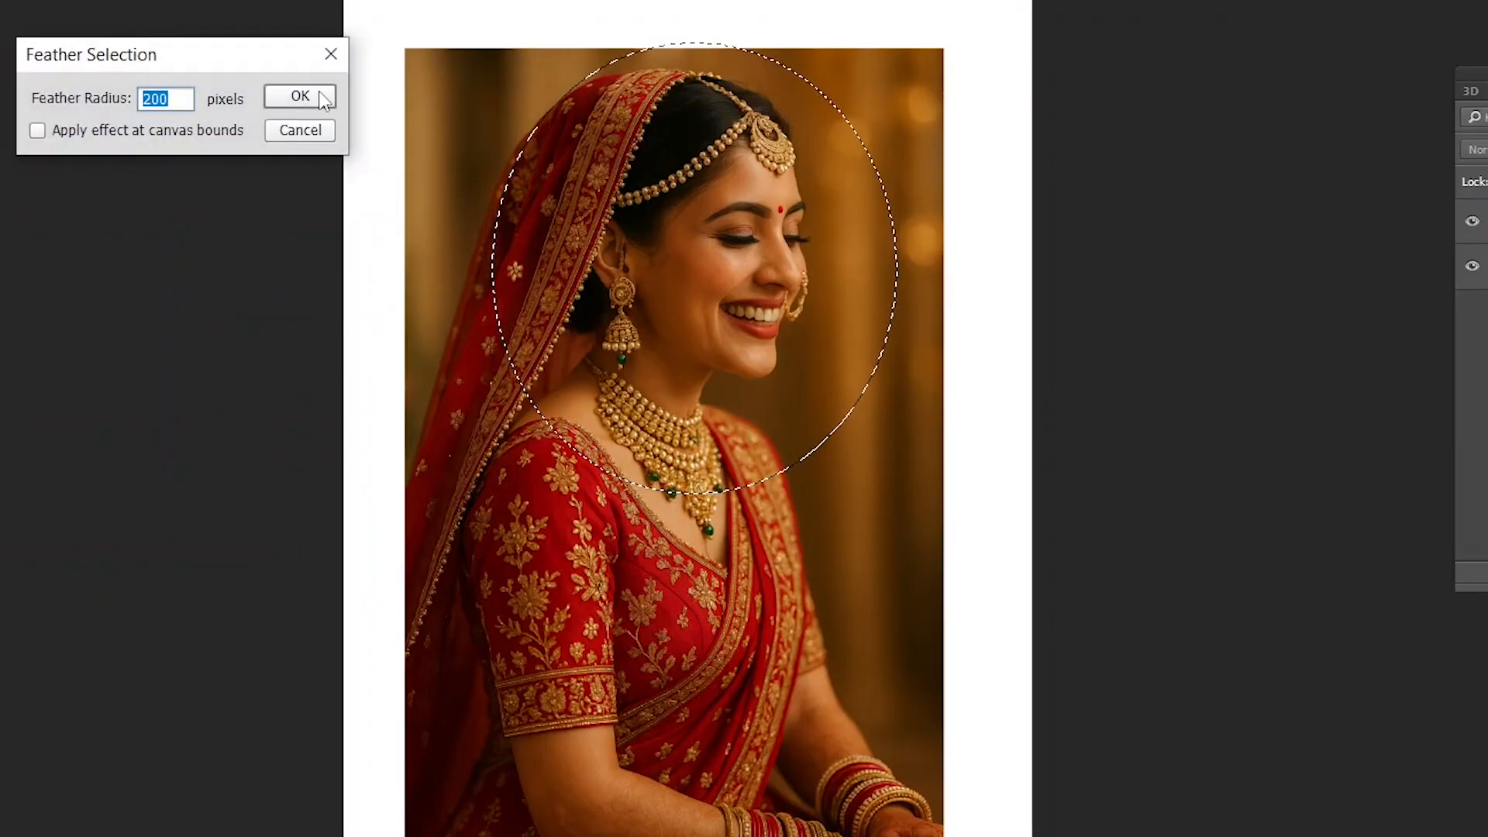
click(299, 94)
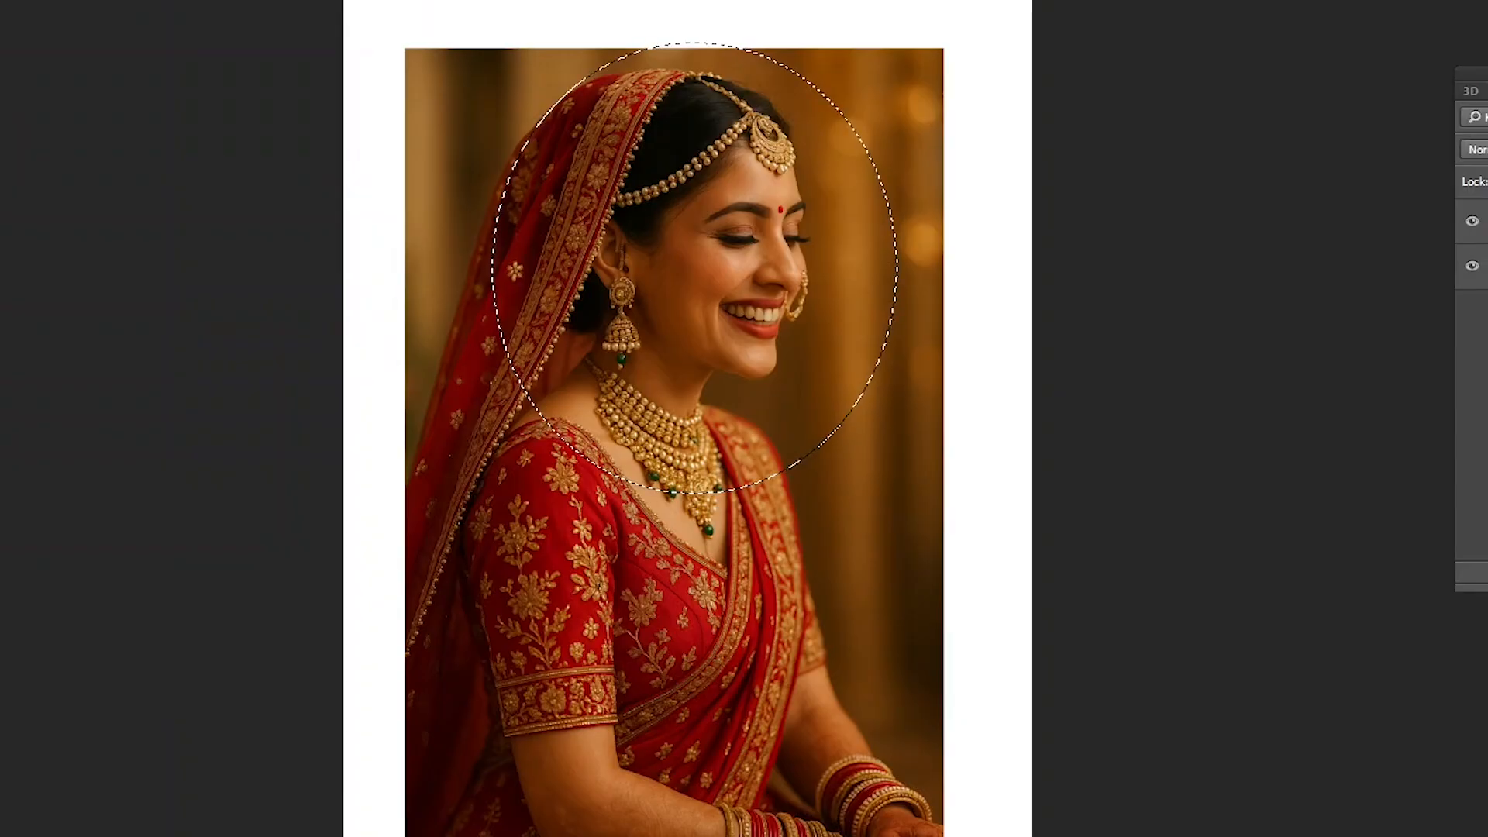
- Check the shortcut listed for the Feather command and clear the elliptical selection
click(0, 0)
mouse_move(77, 183)
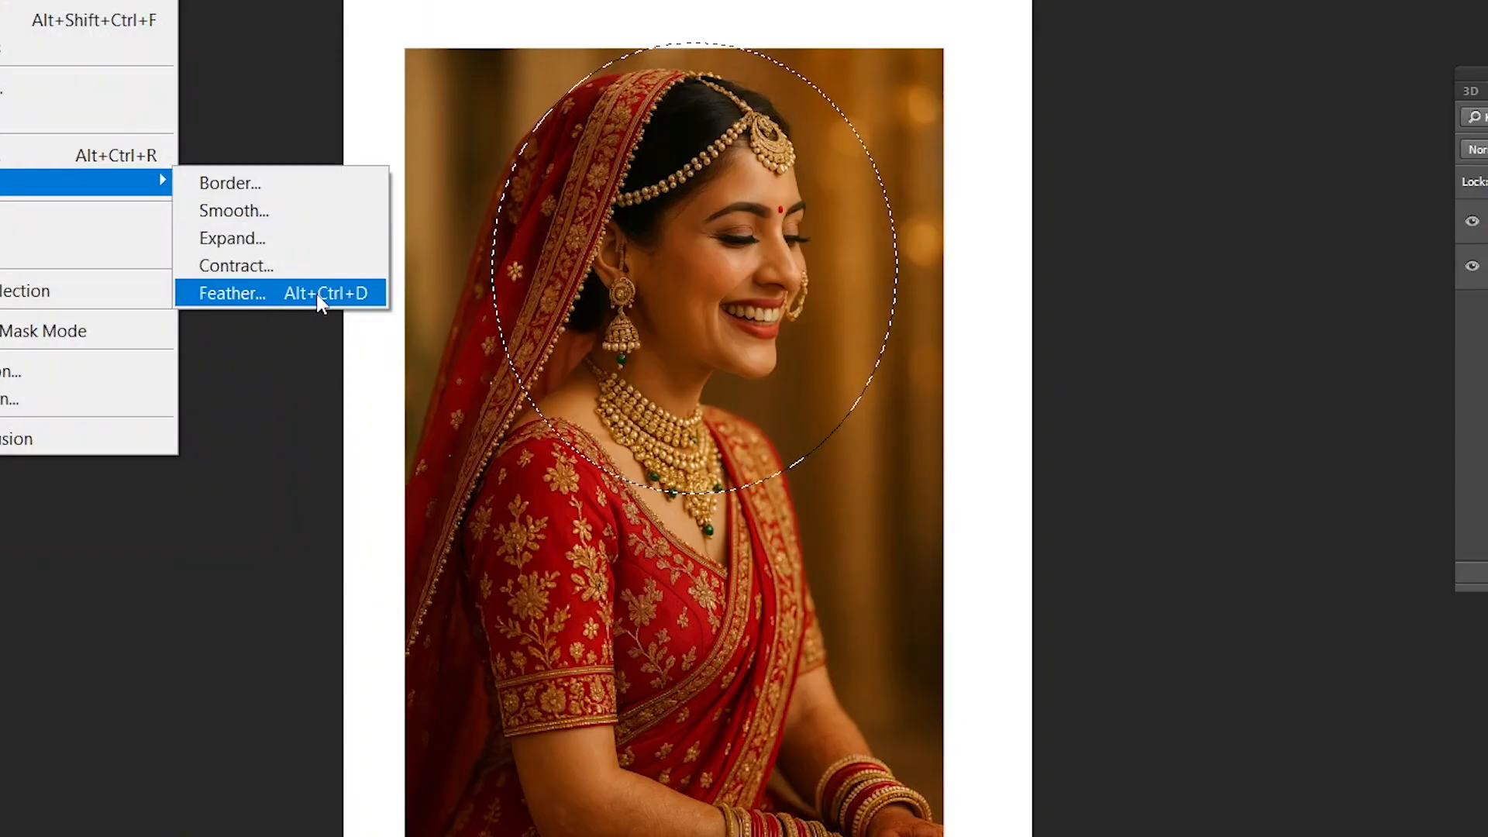
click(822, 268)
click(732, 271)
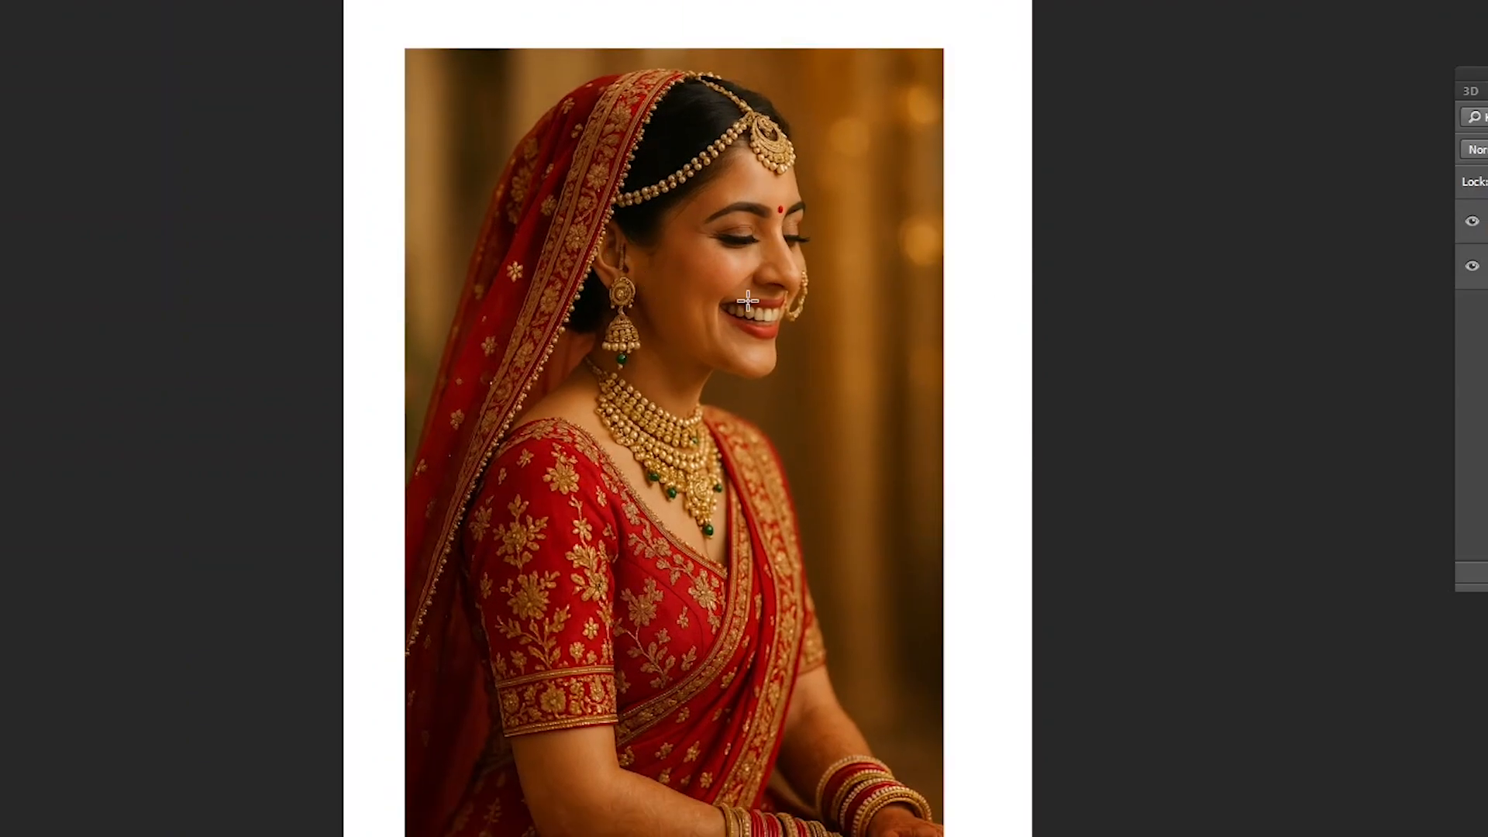
- Duplicate the bride photo layer and scale the copy up proportionally until it nearly fills the page's width
drag(736, 277, 658, 294)
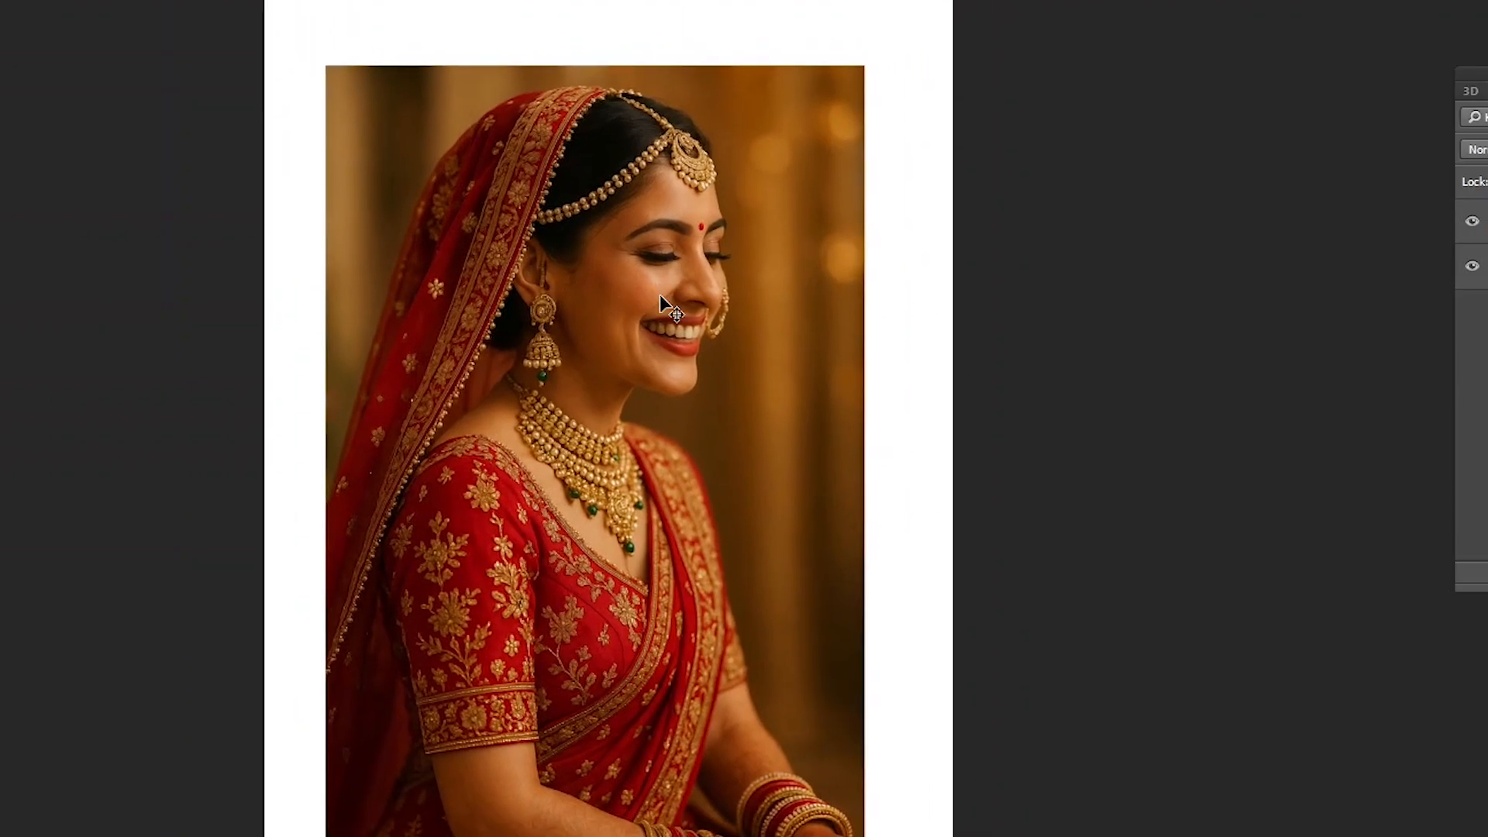
key(ctrl+j)
key(ctrl+t)
drag(864, 68, 953, 15)
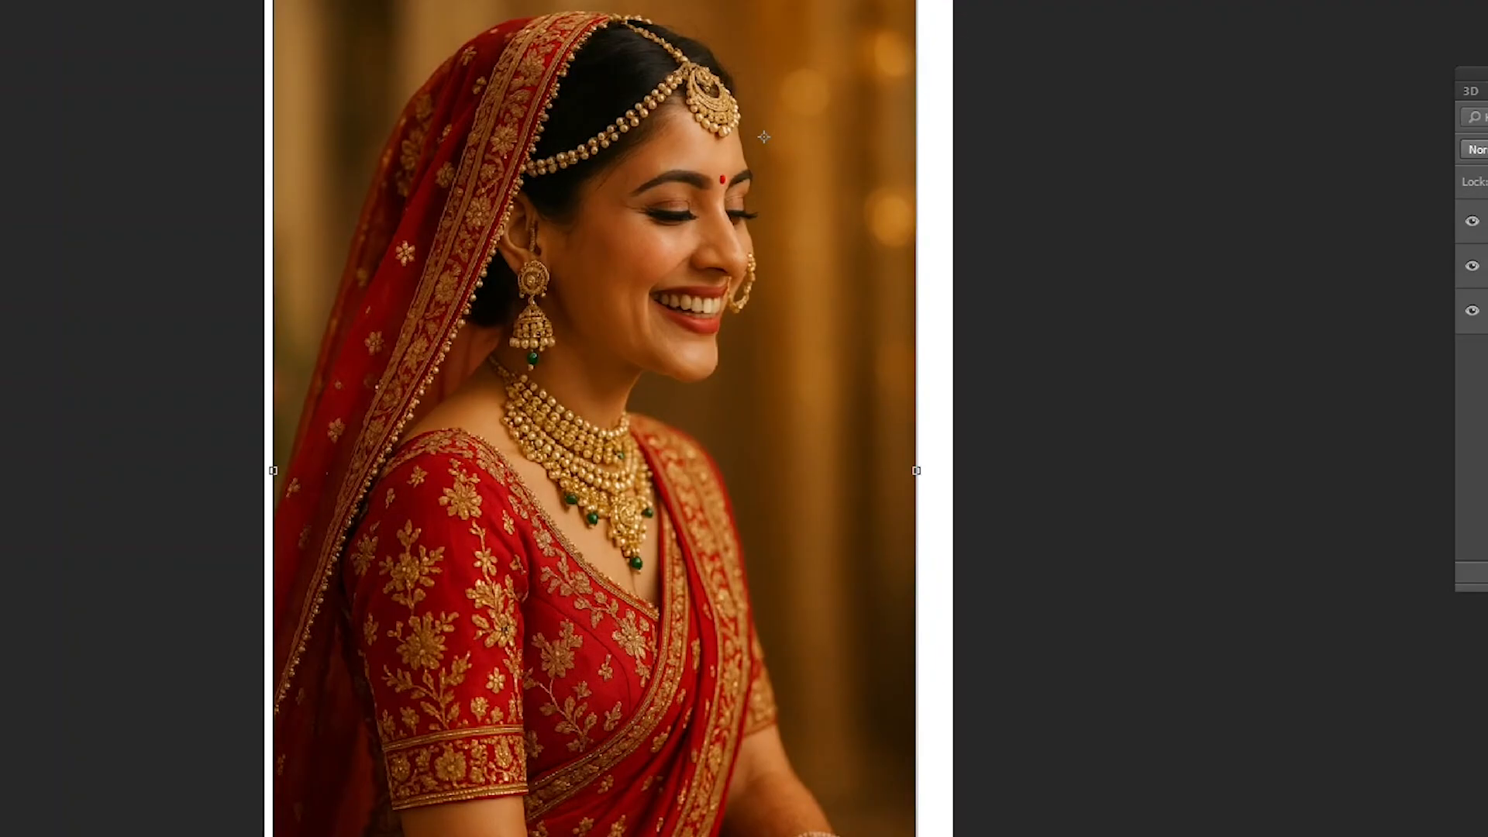
key(Return)
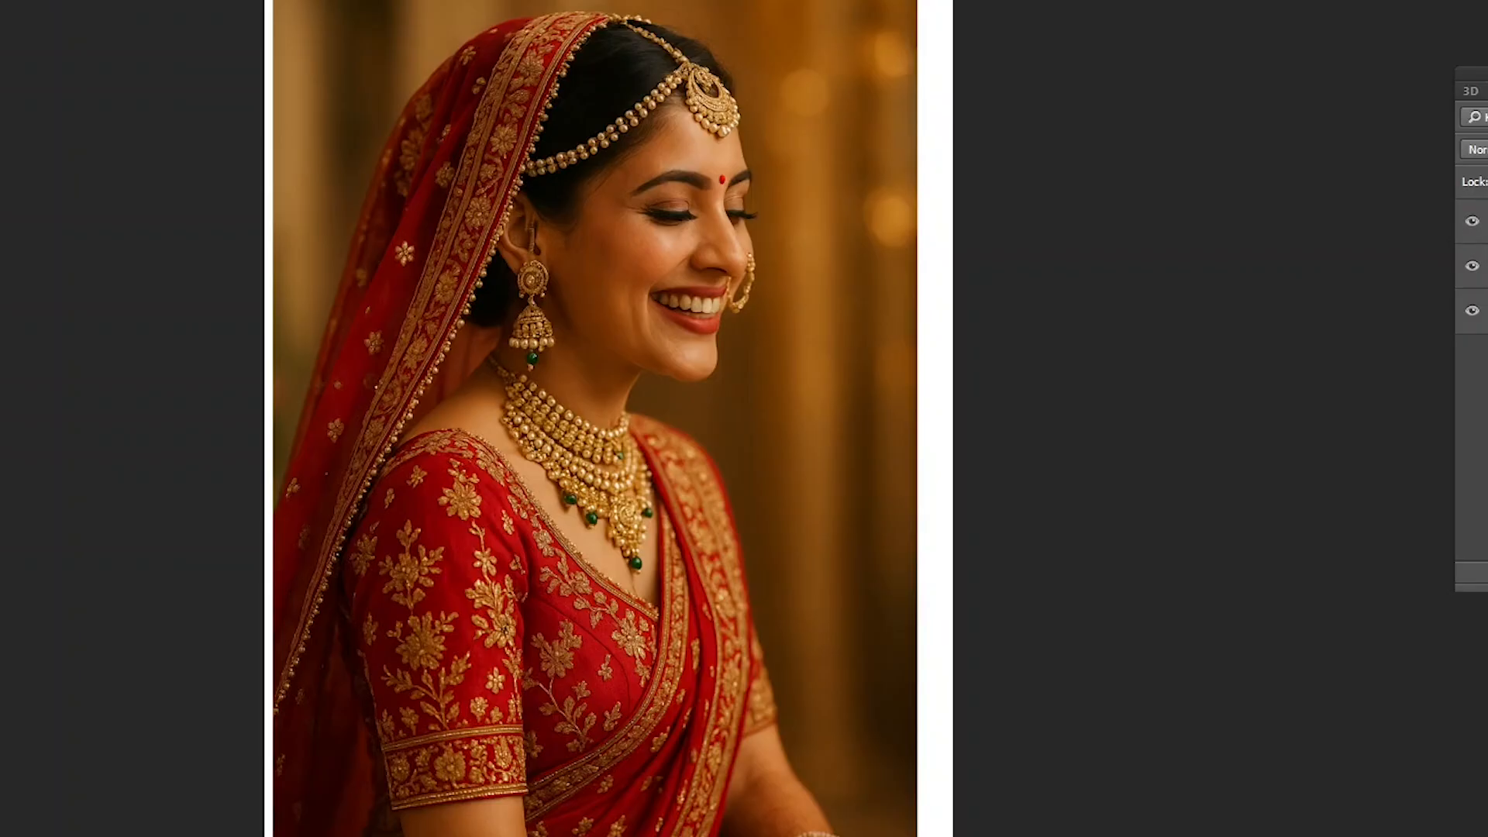
- Move the enlarged photo copy beneath the original photo, then shift Layer 1 copy sideways and undo the shift
drag(1482, 221, 1483, 285)
right_click(659, 24)
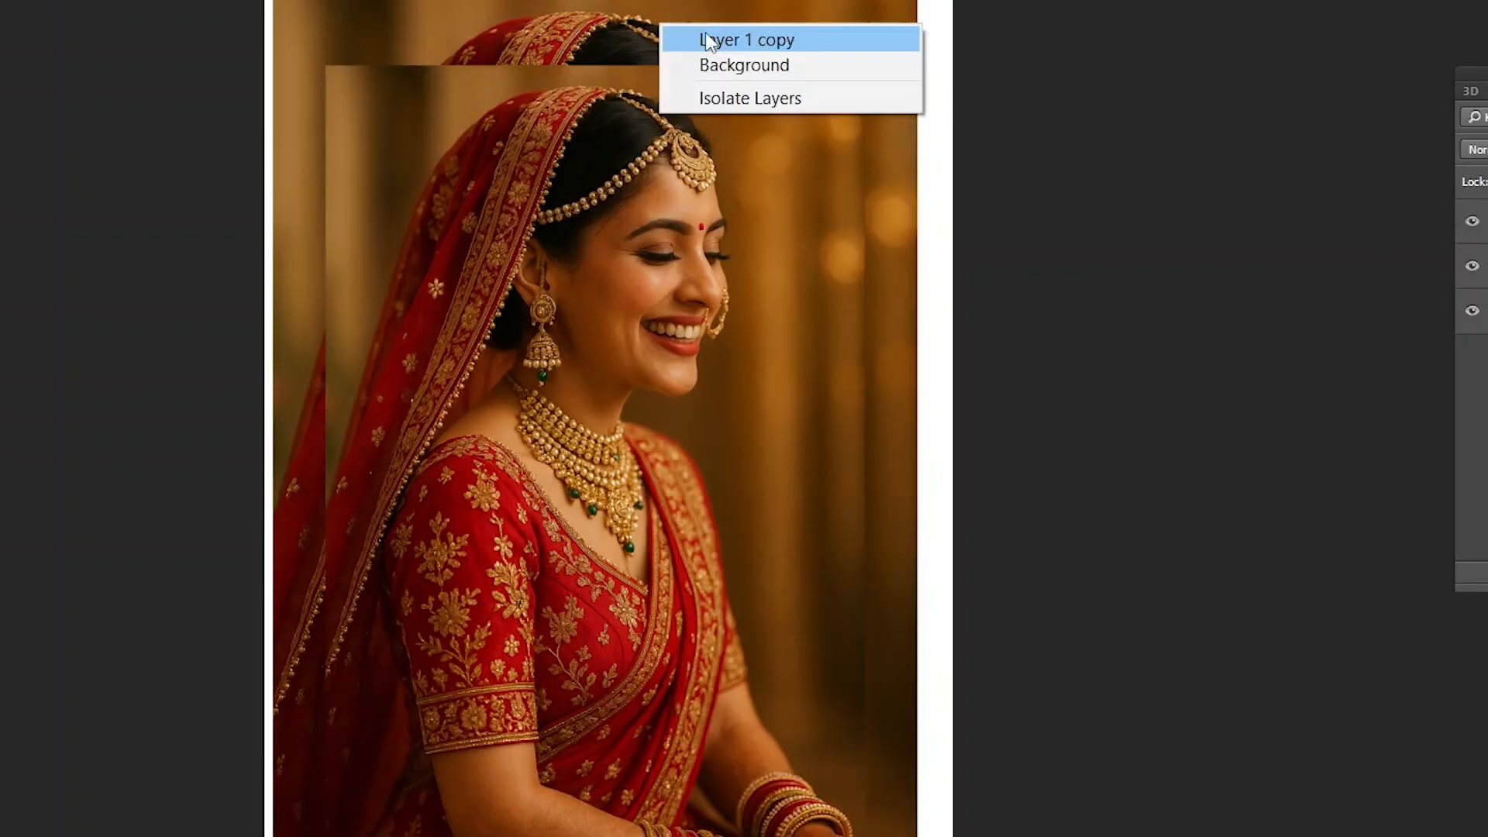
click(702, 37)
drag(640, 28, 692, 27)
key(ctrl+z)
- Preview a Gaussian Blur with a 44.2-pixel radius on Layer 1 and cancel it
right_click(673, 193)
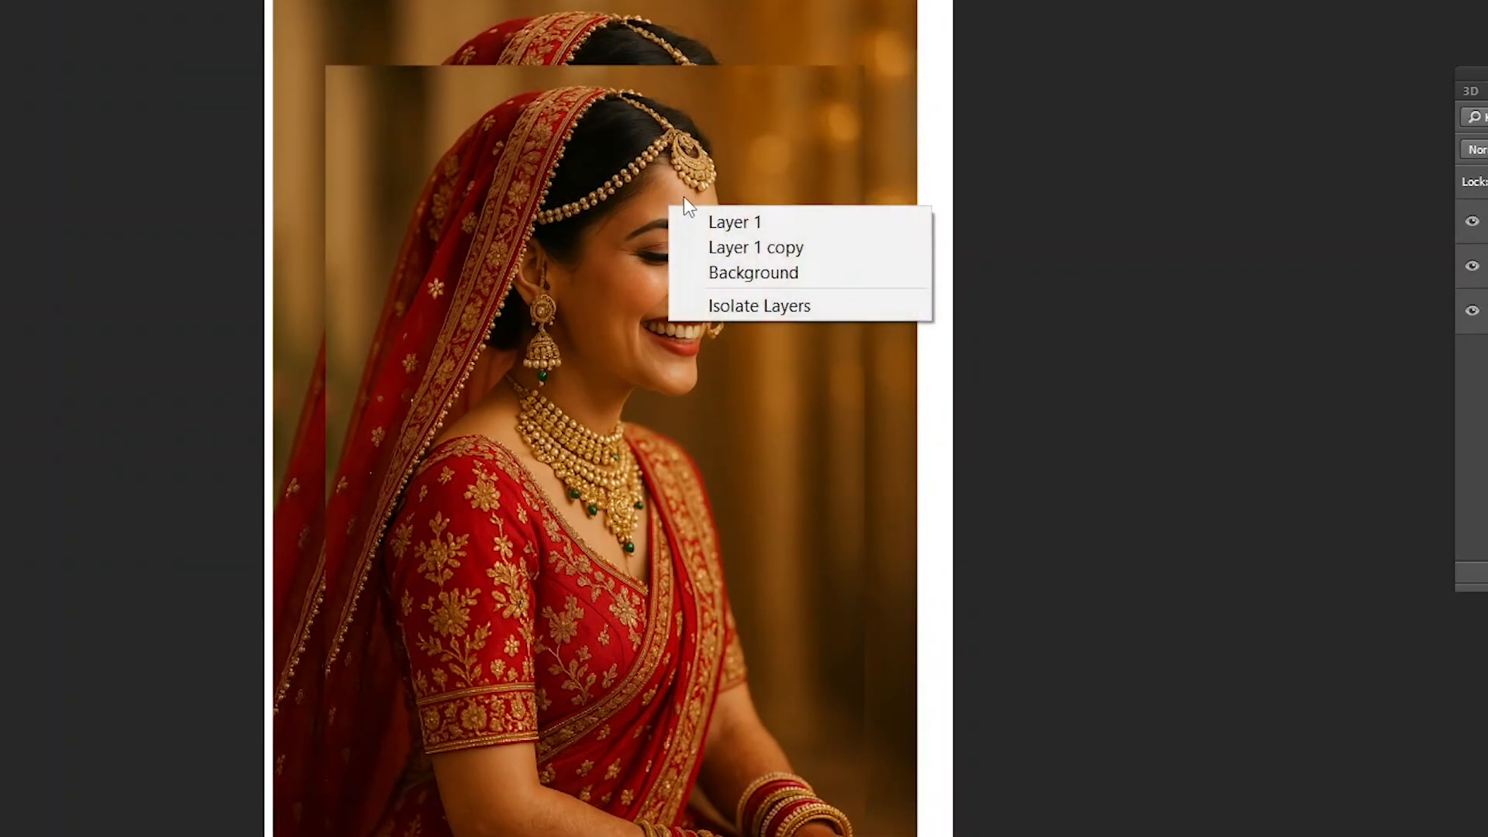
click(702, 203)
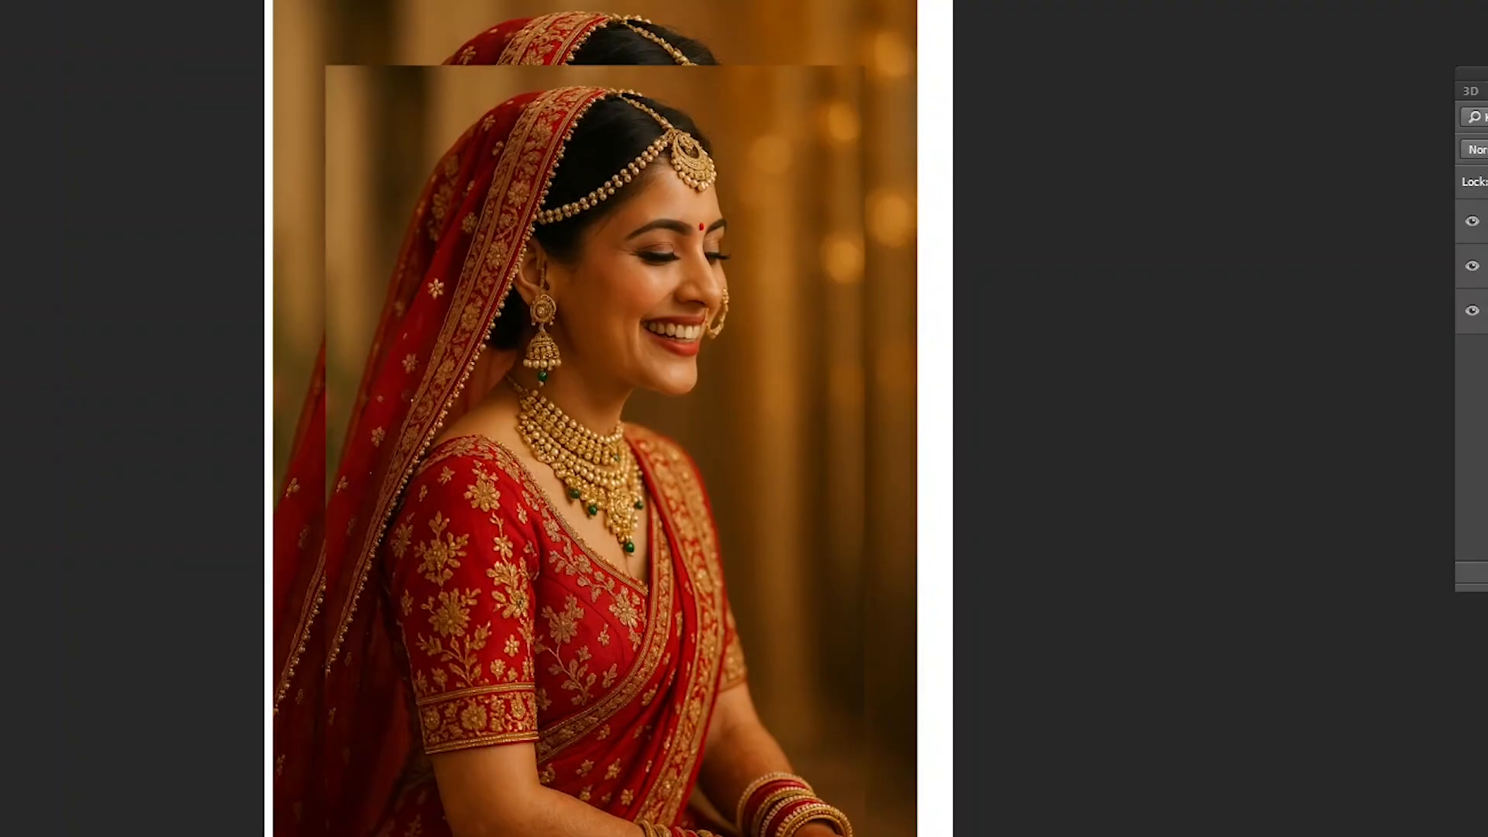
key(alt+t)
mouse_move(155, 127)
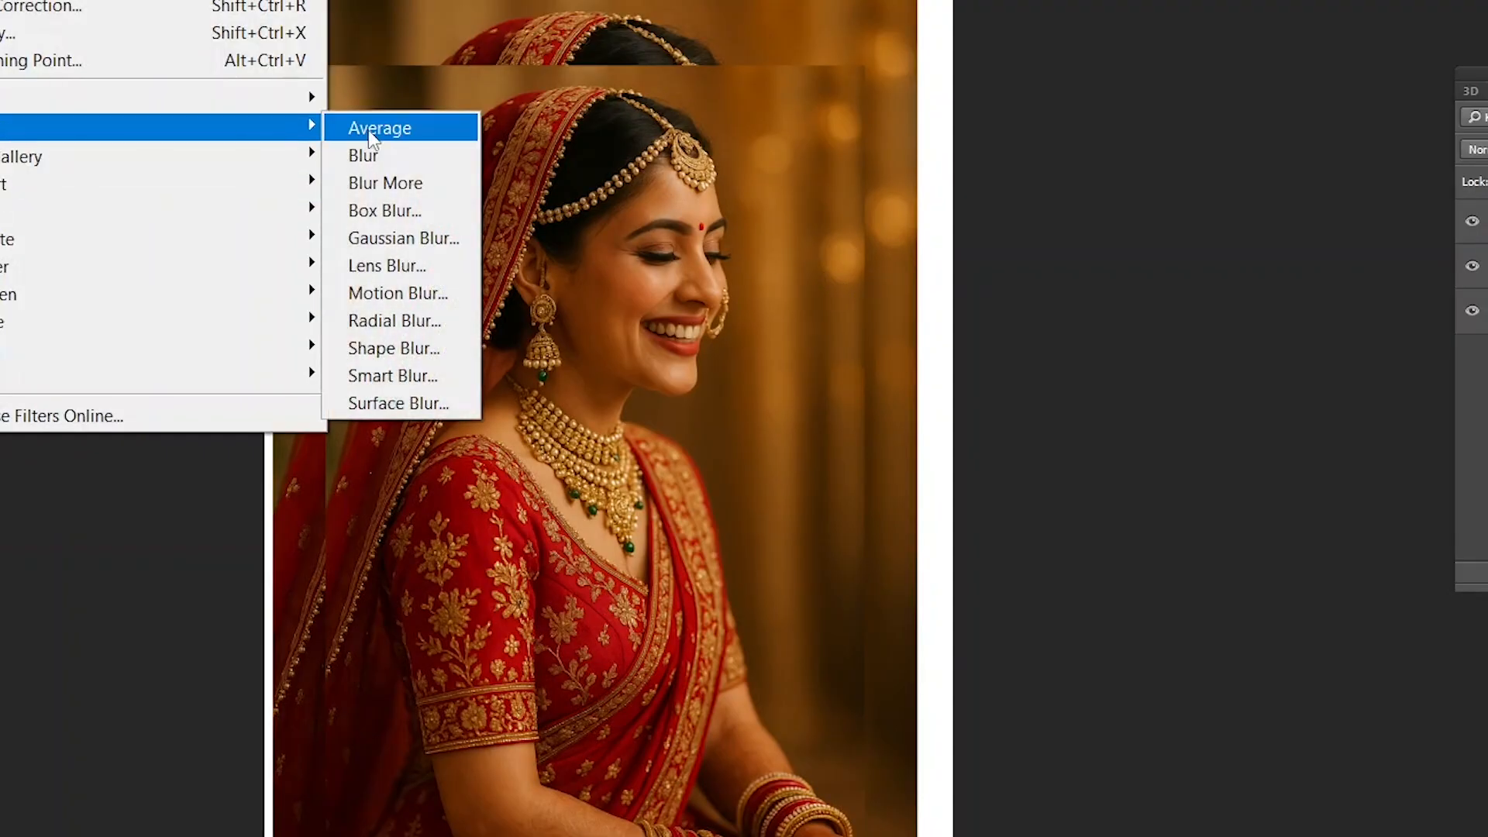
click(403, 238)
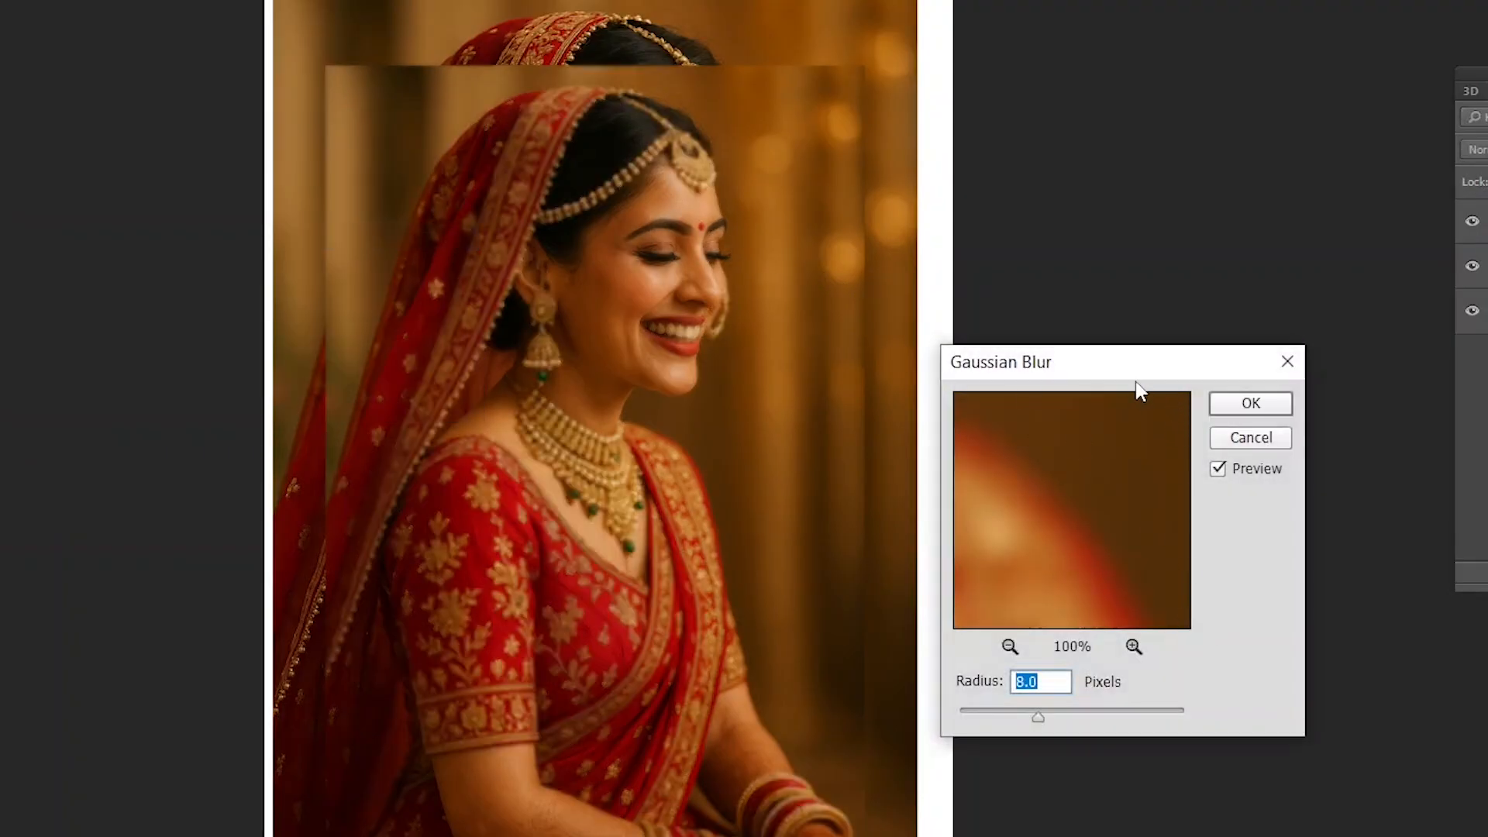
drag(1137, 374, 1151, 314)
mouse_move(1111, 652)
mouse_down()
mouse_move(1130, 653)
mouse_move(1091, 653)
mouse_up()
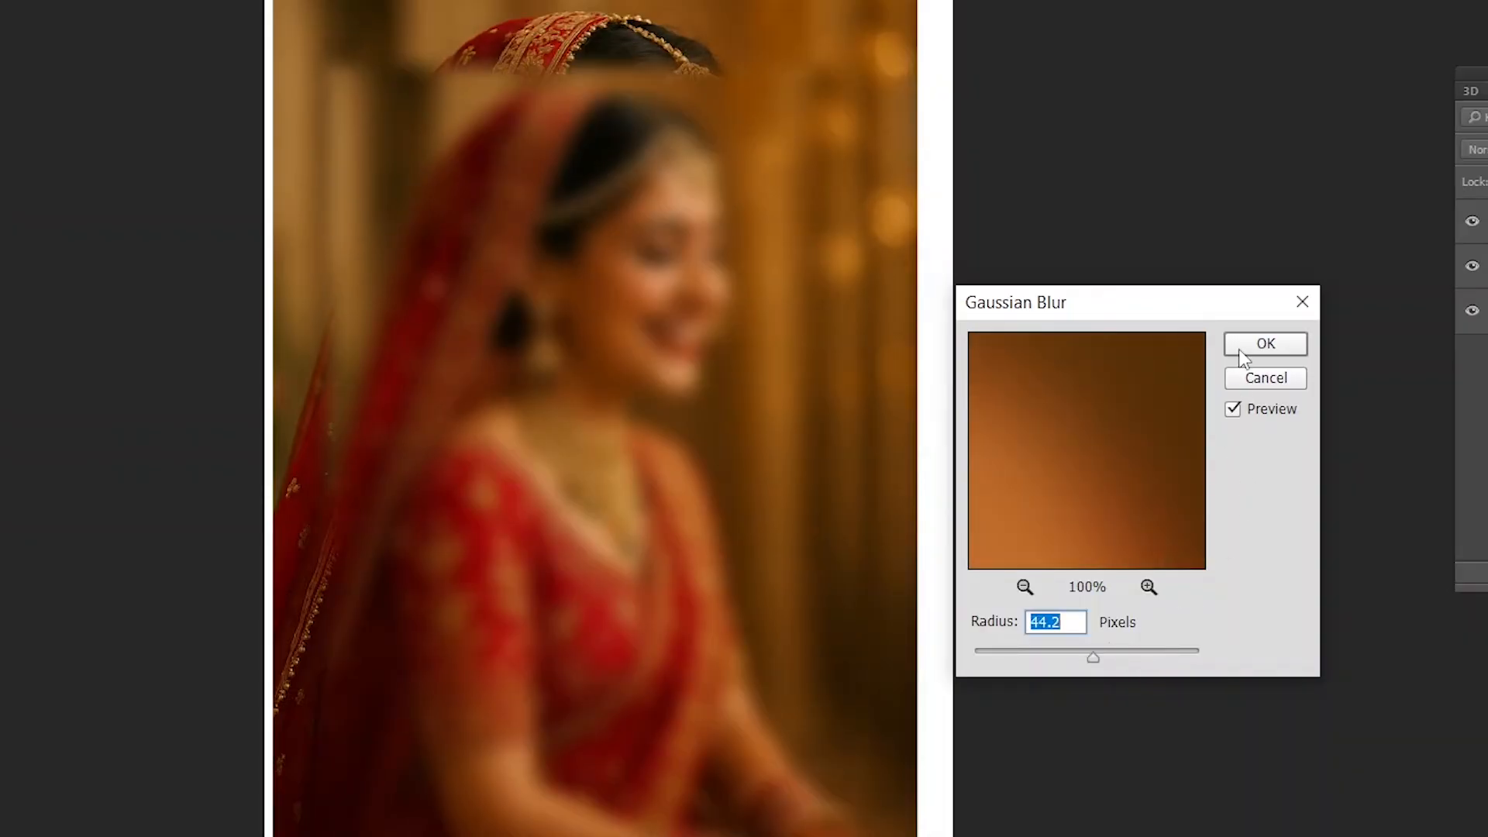
drag(1203, 311, 1237, 276)
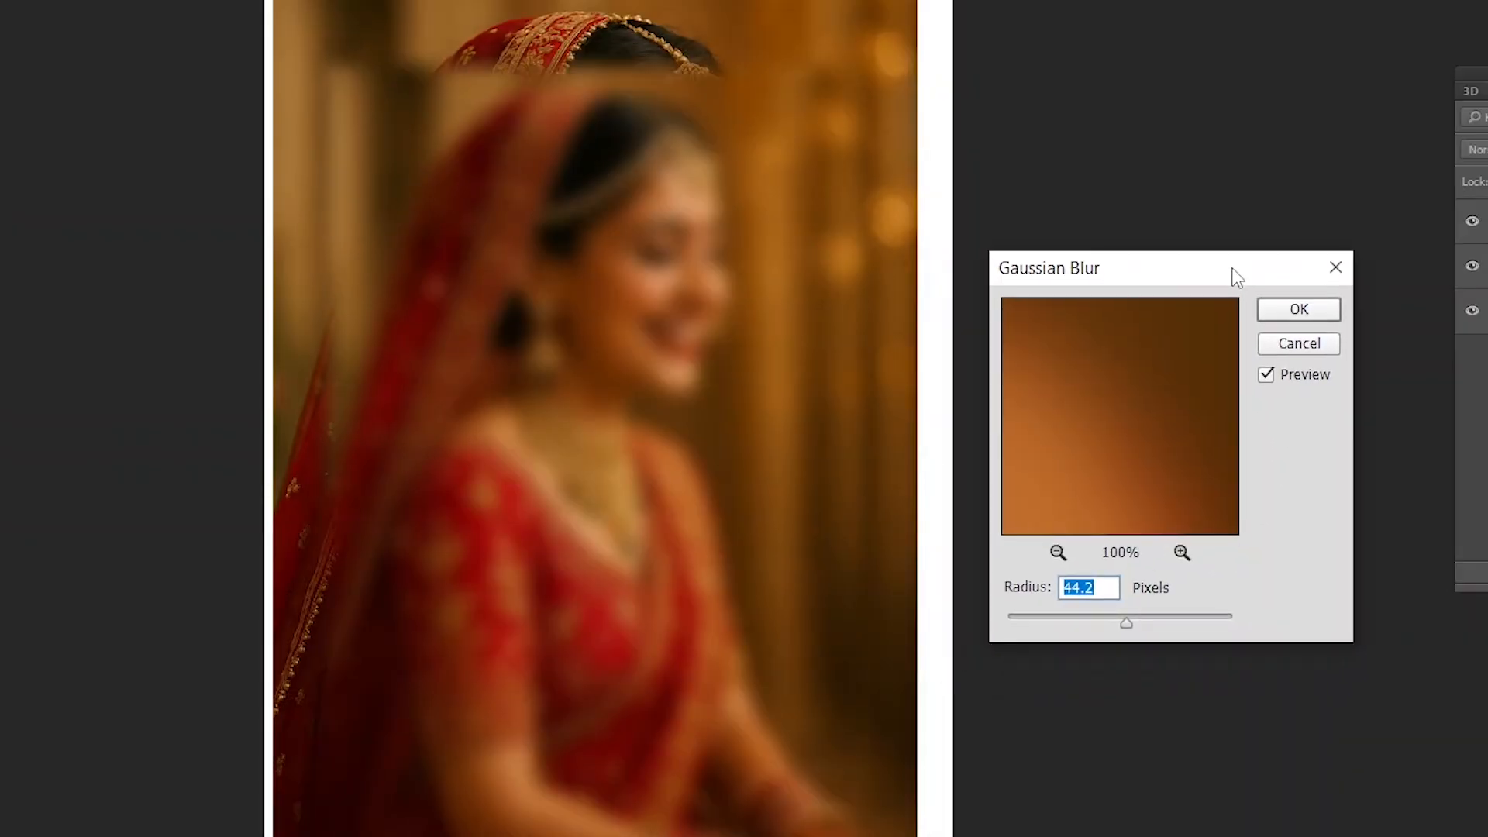
click(1296, 344)
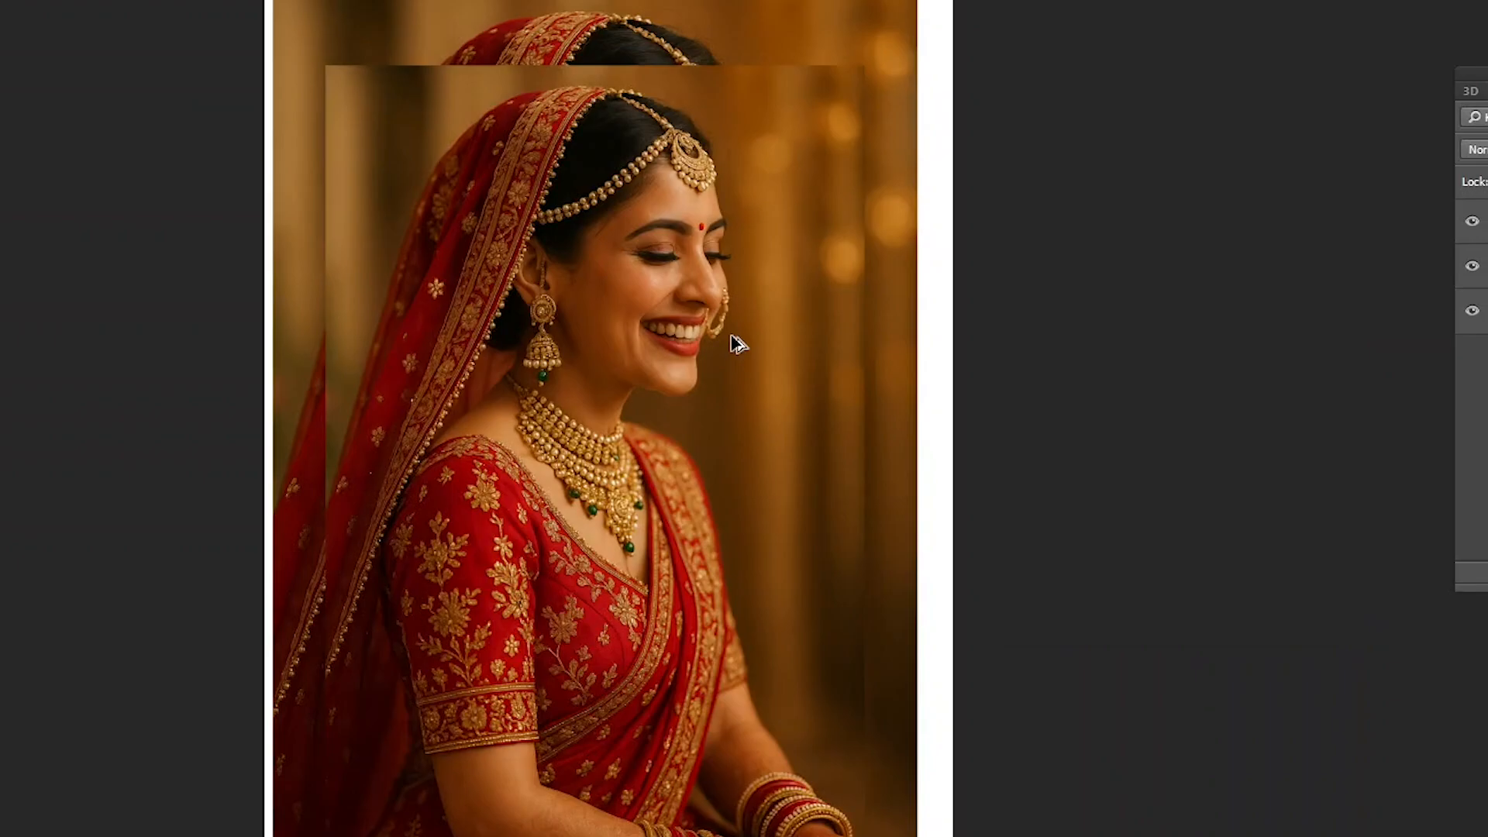
- Assign the shortcut Alt+Ctrl+F to the Gaussian Blur filter, accept the reassignment and save the shortcut settings
key(ctrl+alt+shift+k)
click(400, 359)
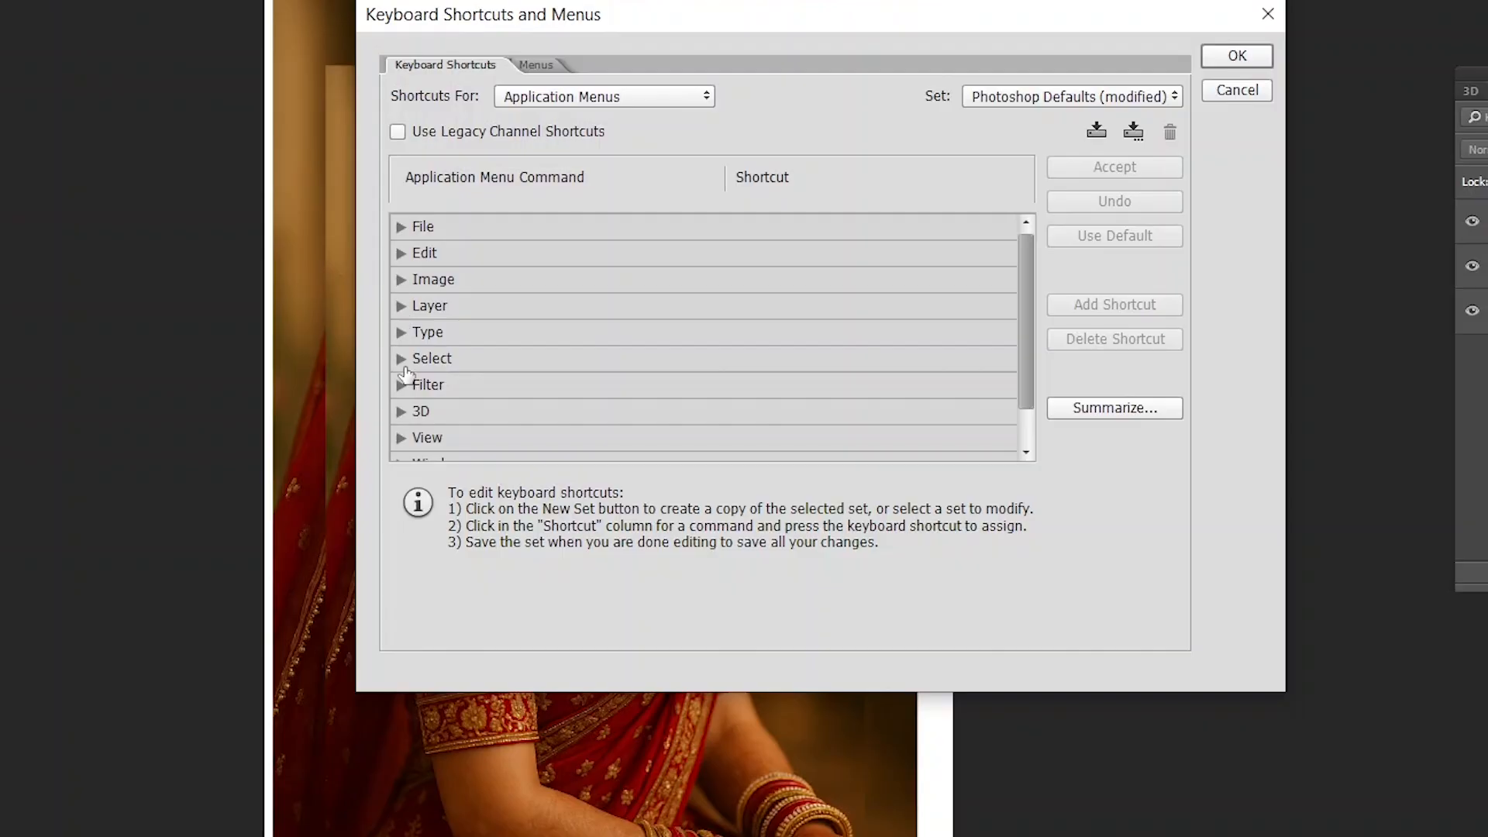
click(401, 386)
scroll(661, 404, down, 5)
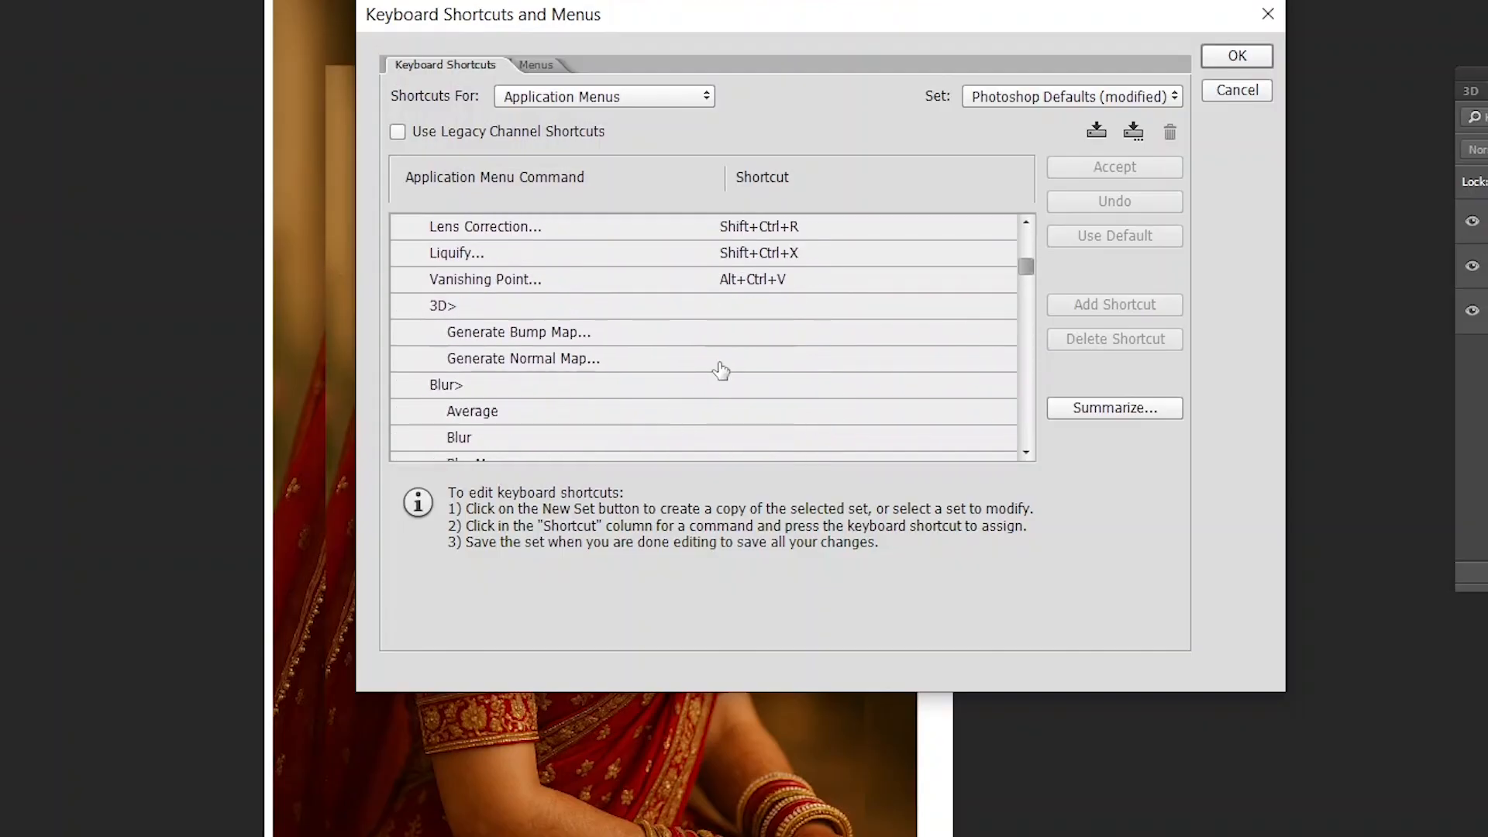
scroll(721, 369, down, 2)
scroll(698, 353, up, 1)
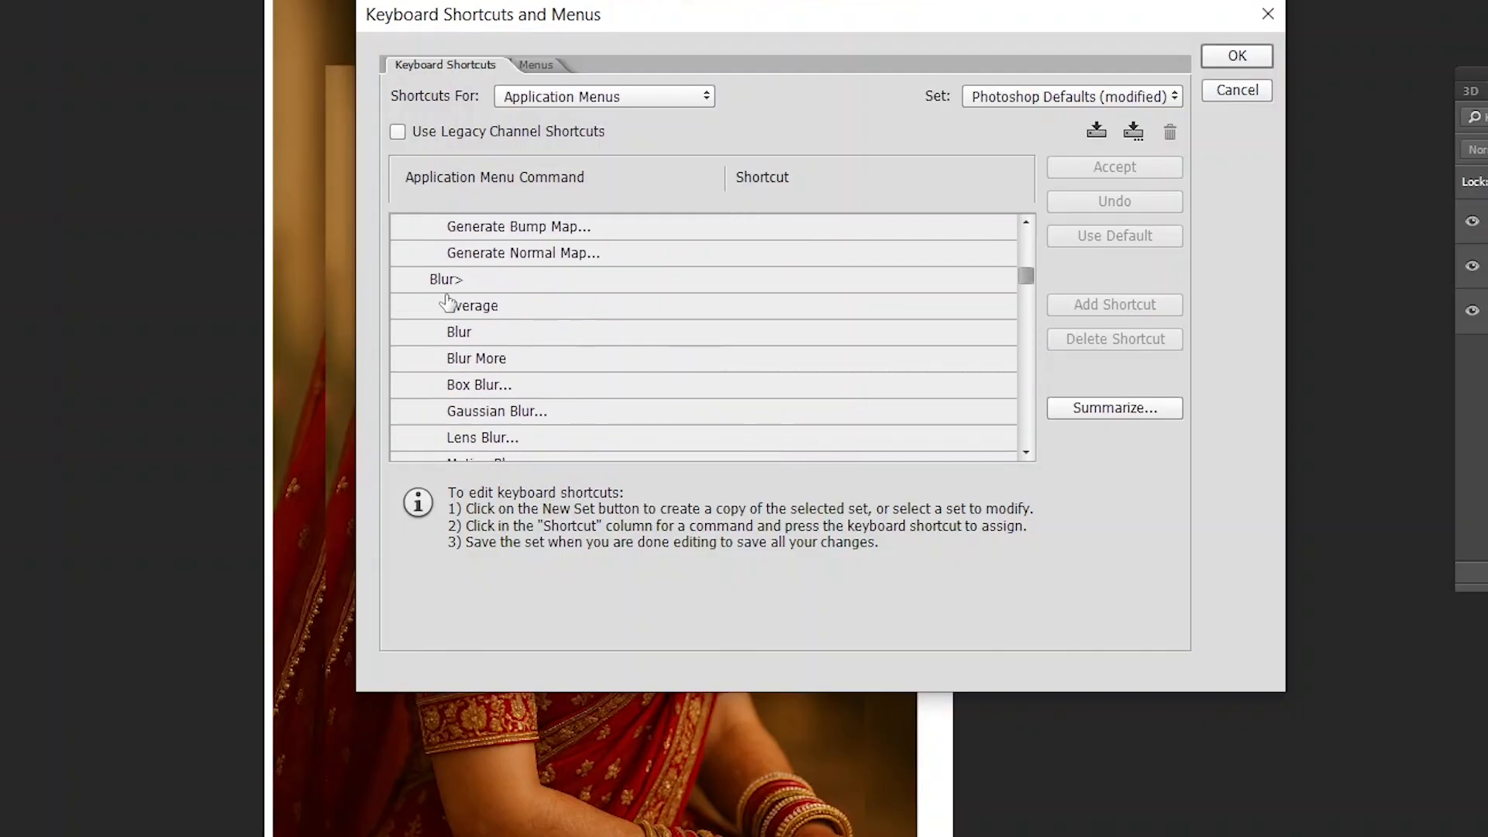
scroll(660, 386, down, 1)
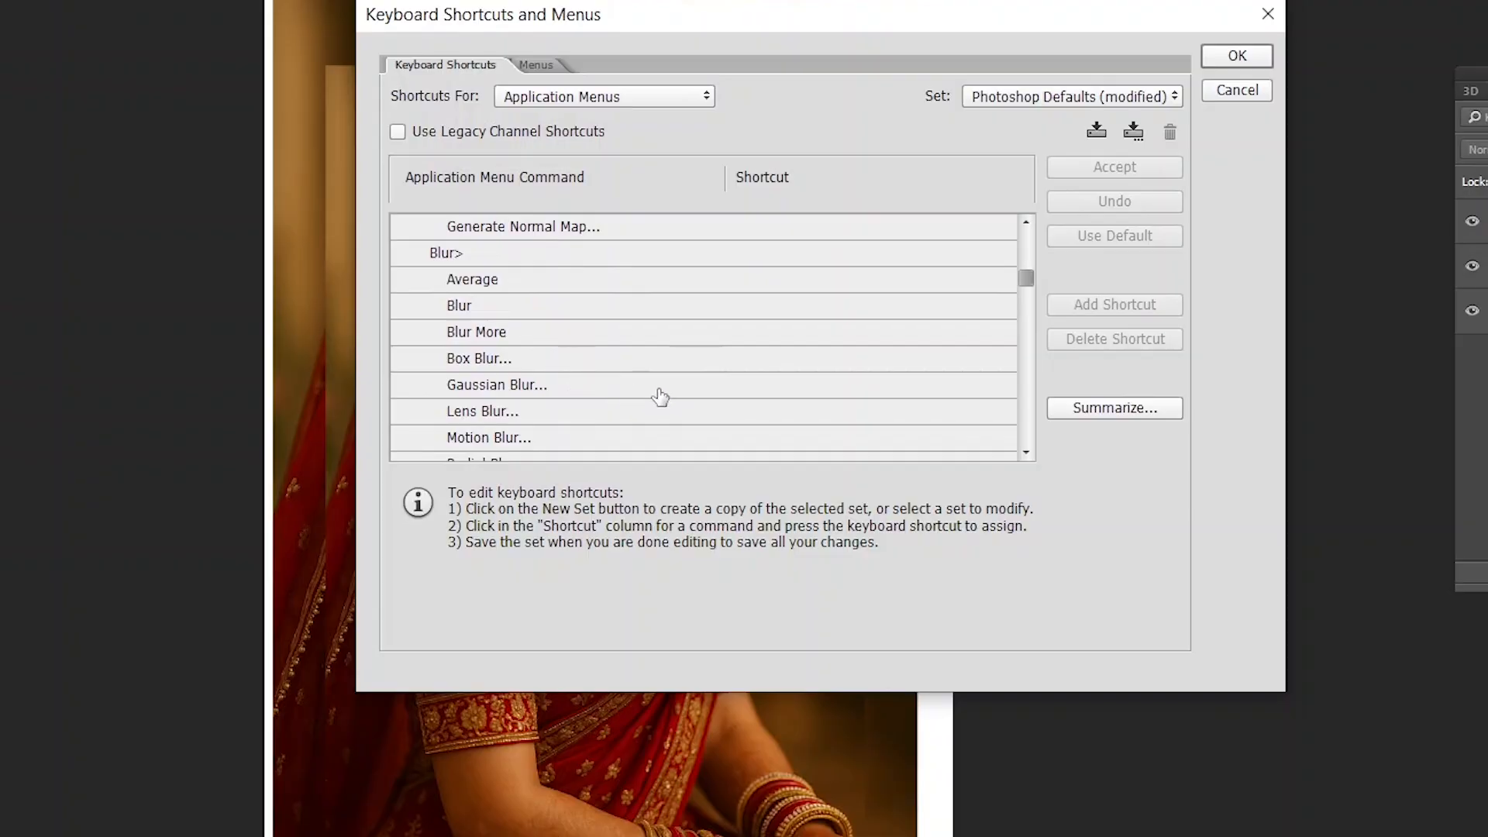
click(724, 387)
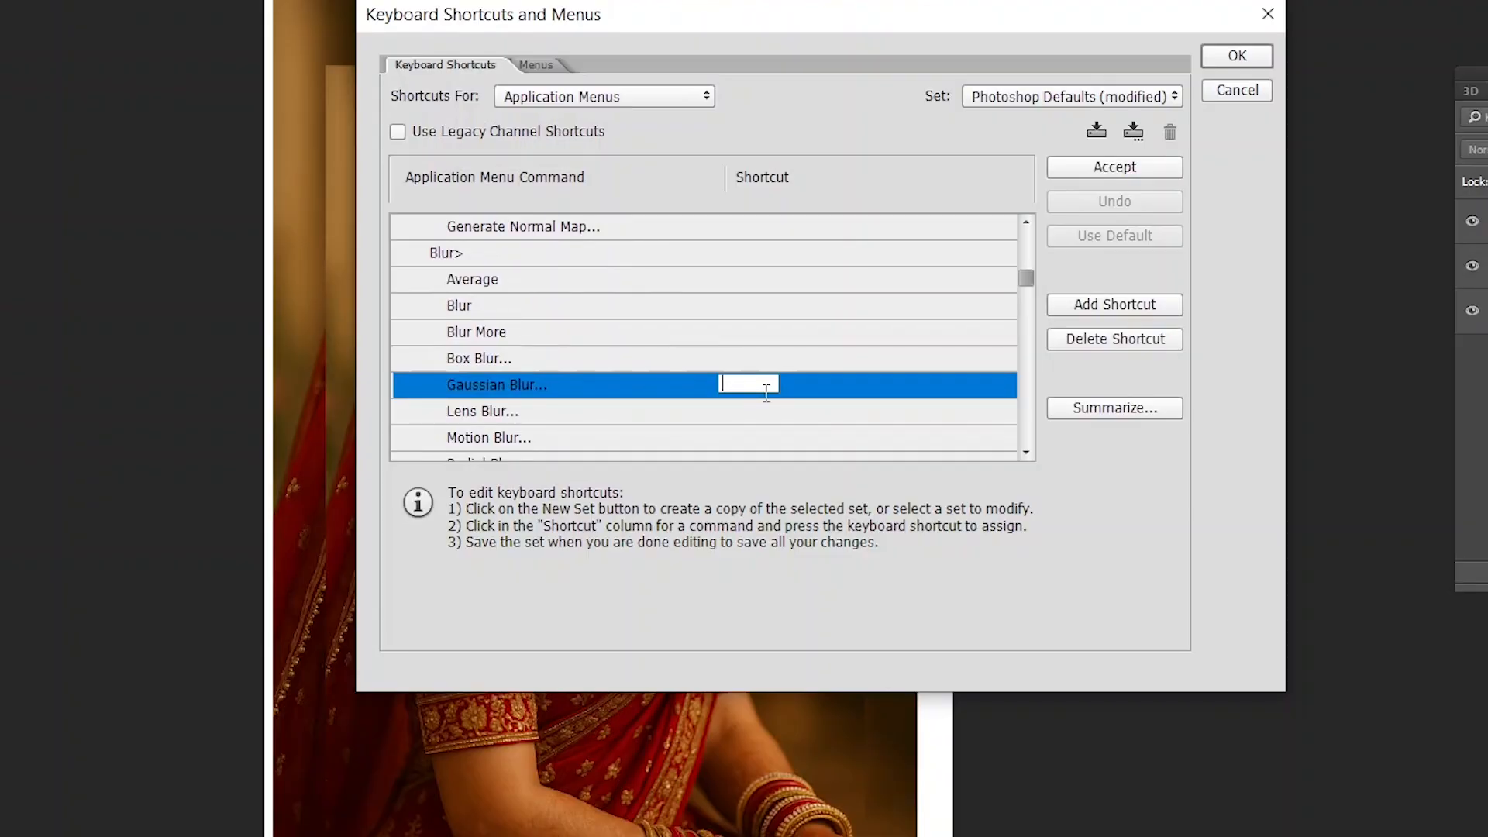
key(ctrl+alt+f)
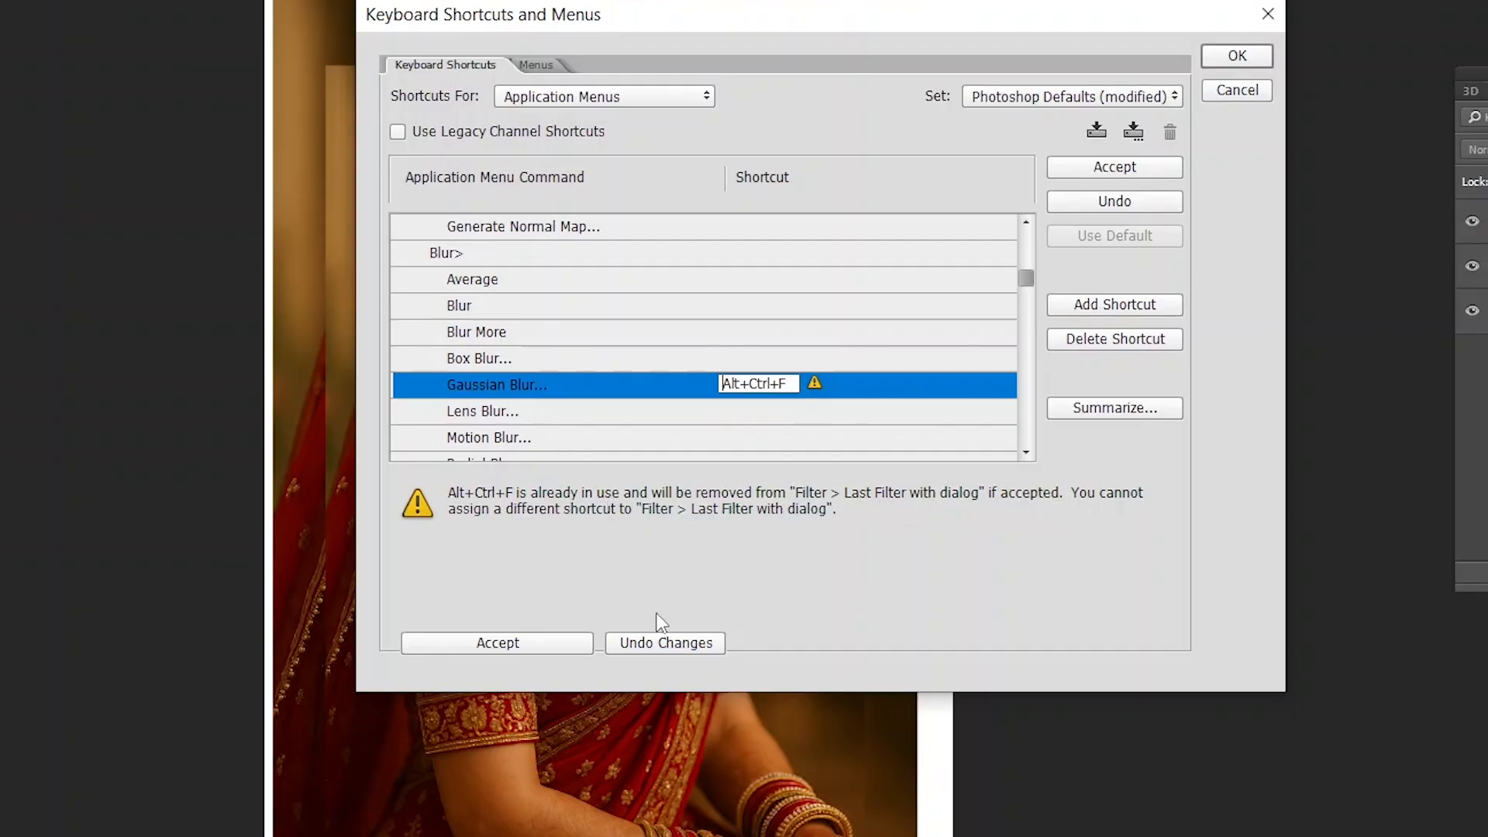
click(526, 636)
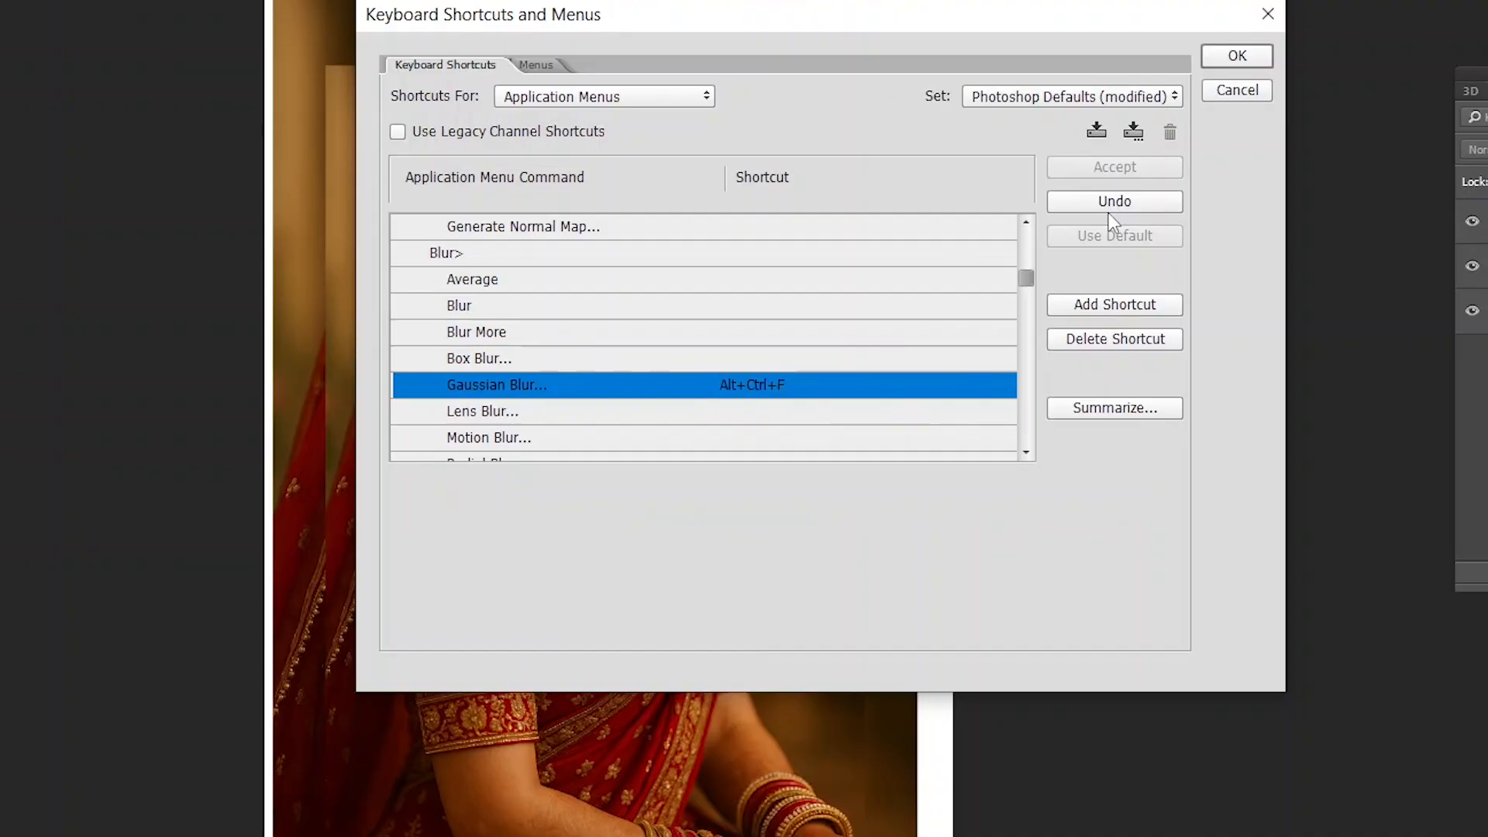
click(1240, 56)
- Select Layer 1, preview a Gaussian Blur with a 126.2-pixel radius and cancel it
right_click(642, 331)
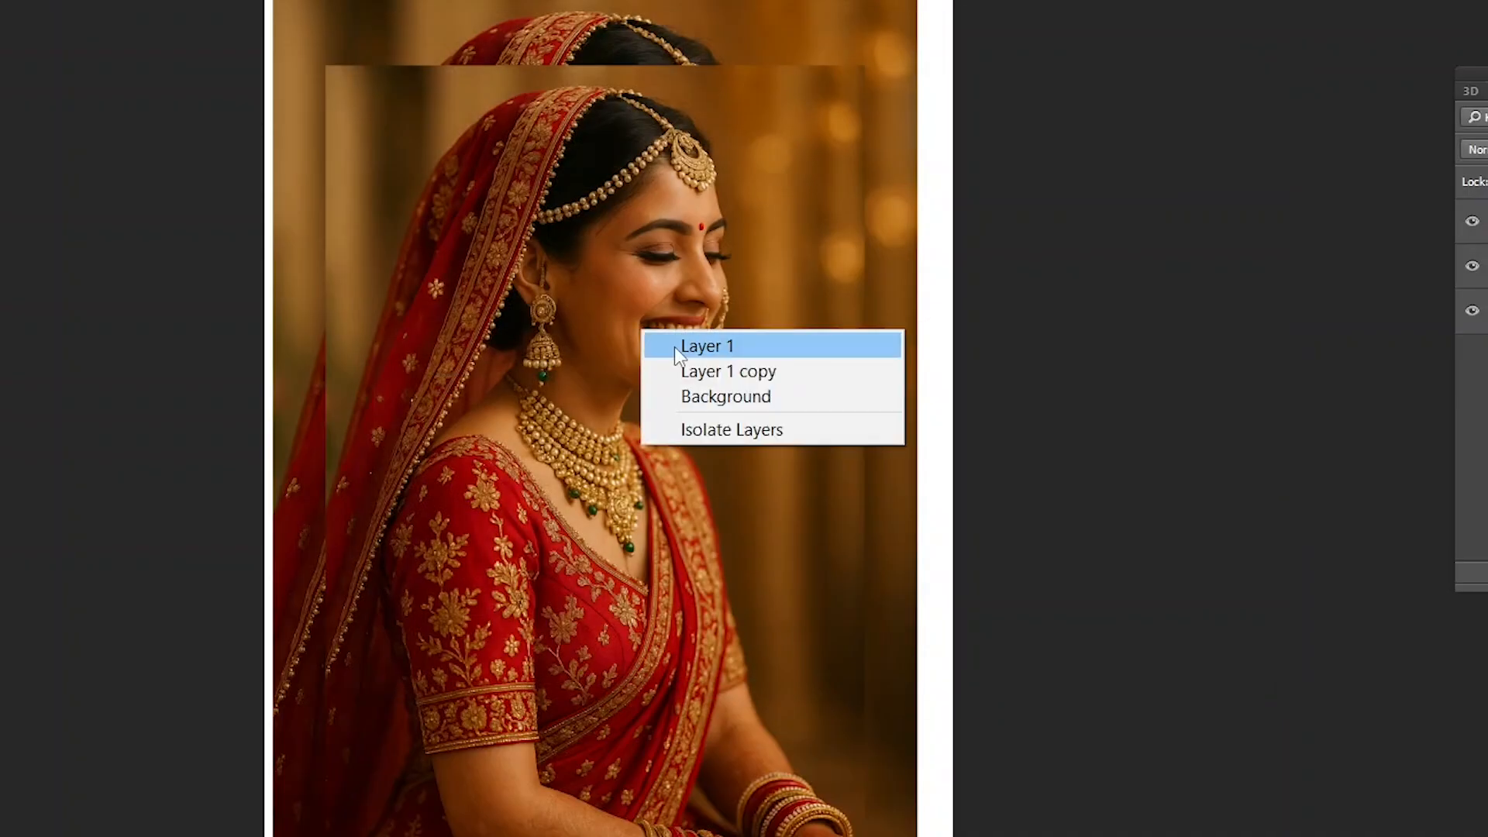
click(674, 349)
drag(605, 369, 636, 344)
key(ctrl+z)
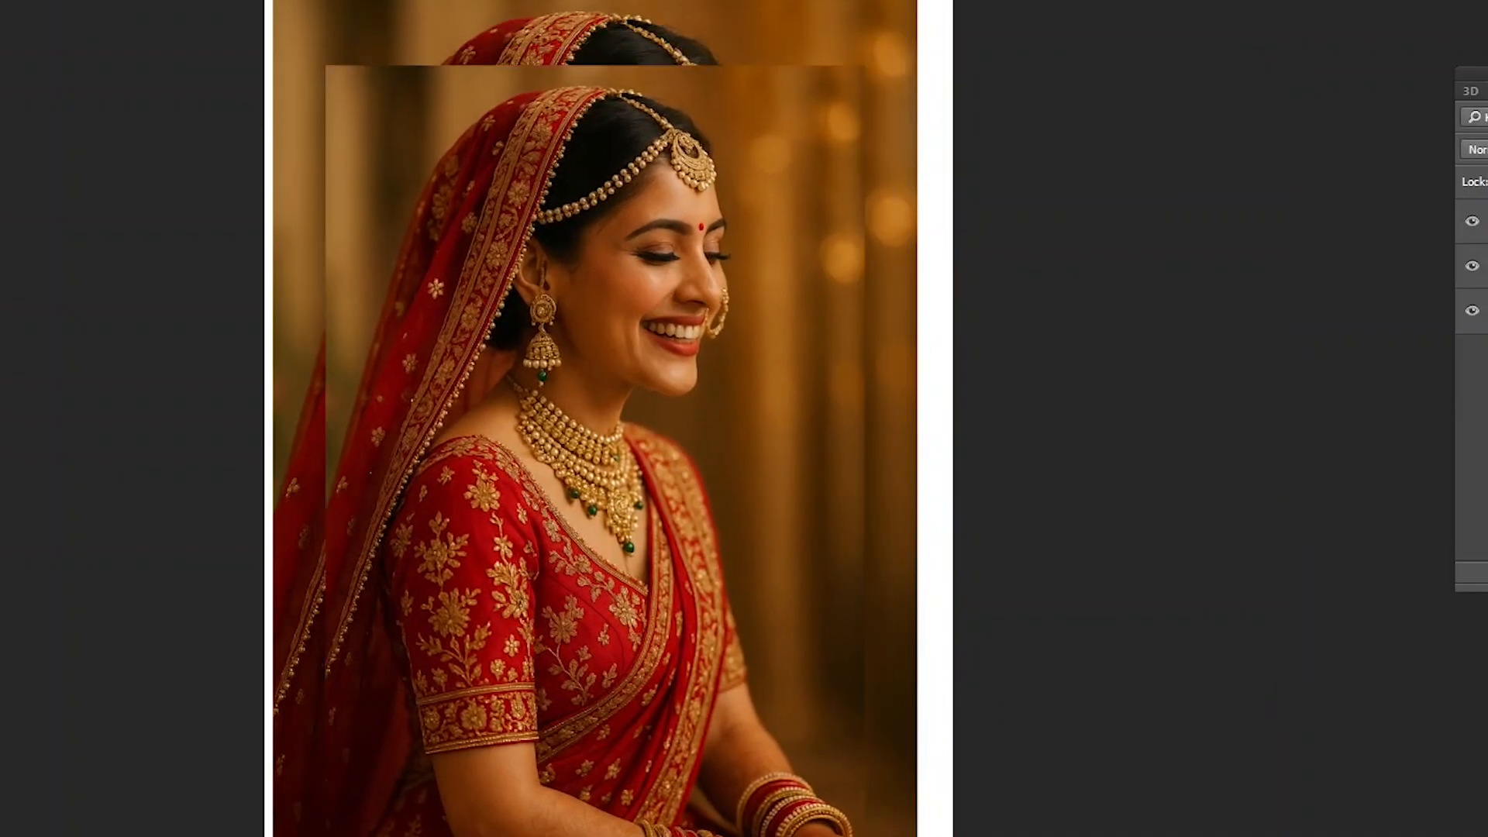
click(0, 0)
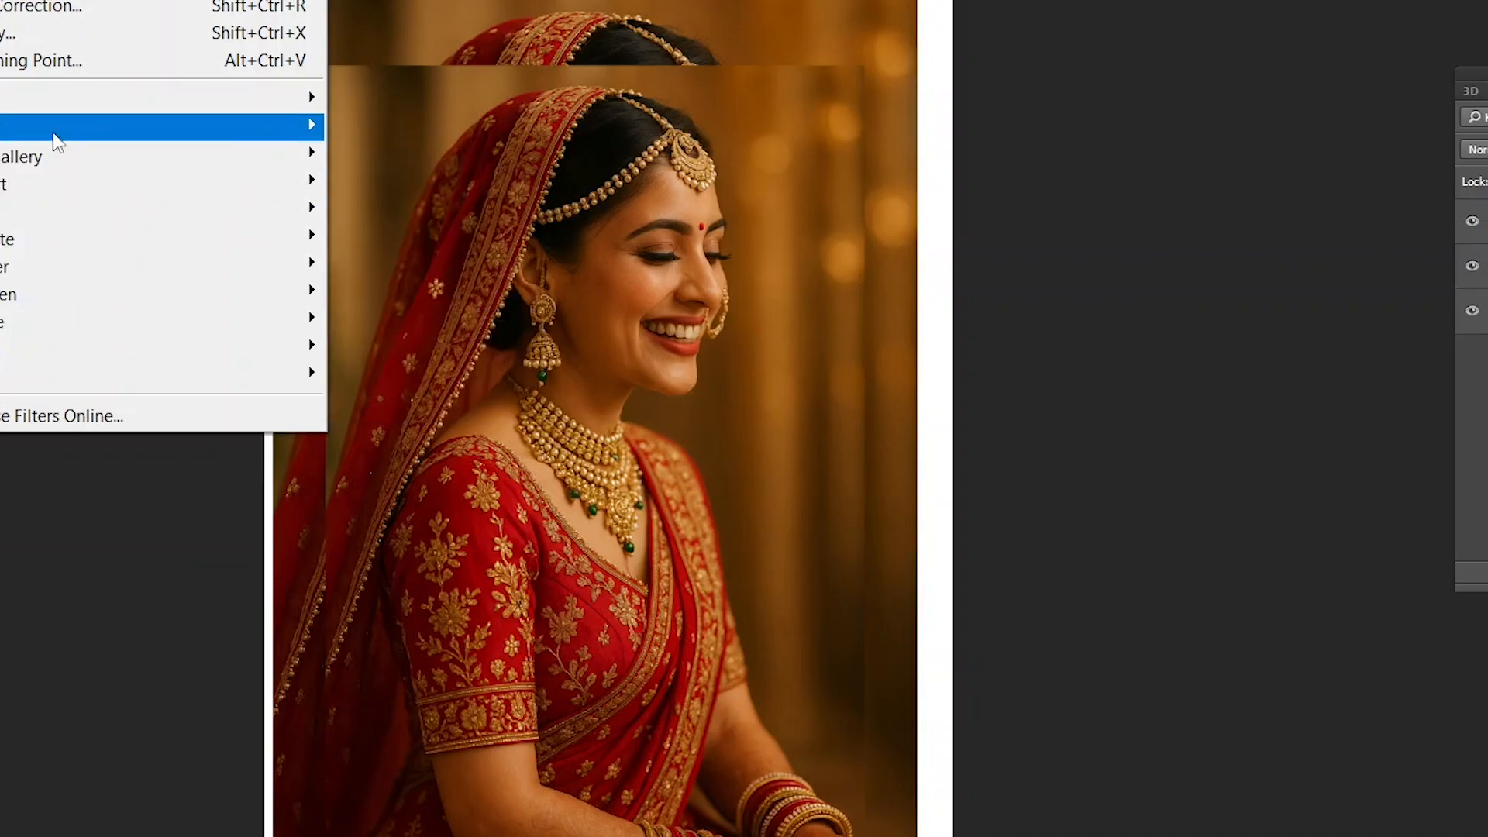
mouse_move(53, 128)
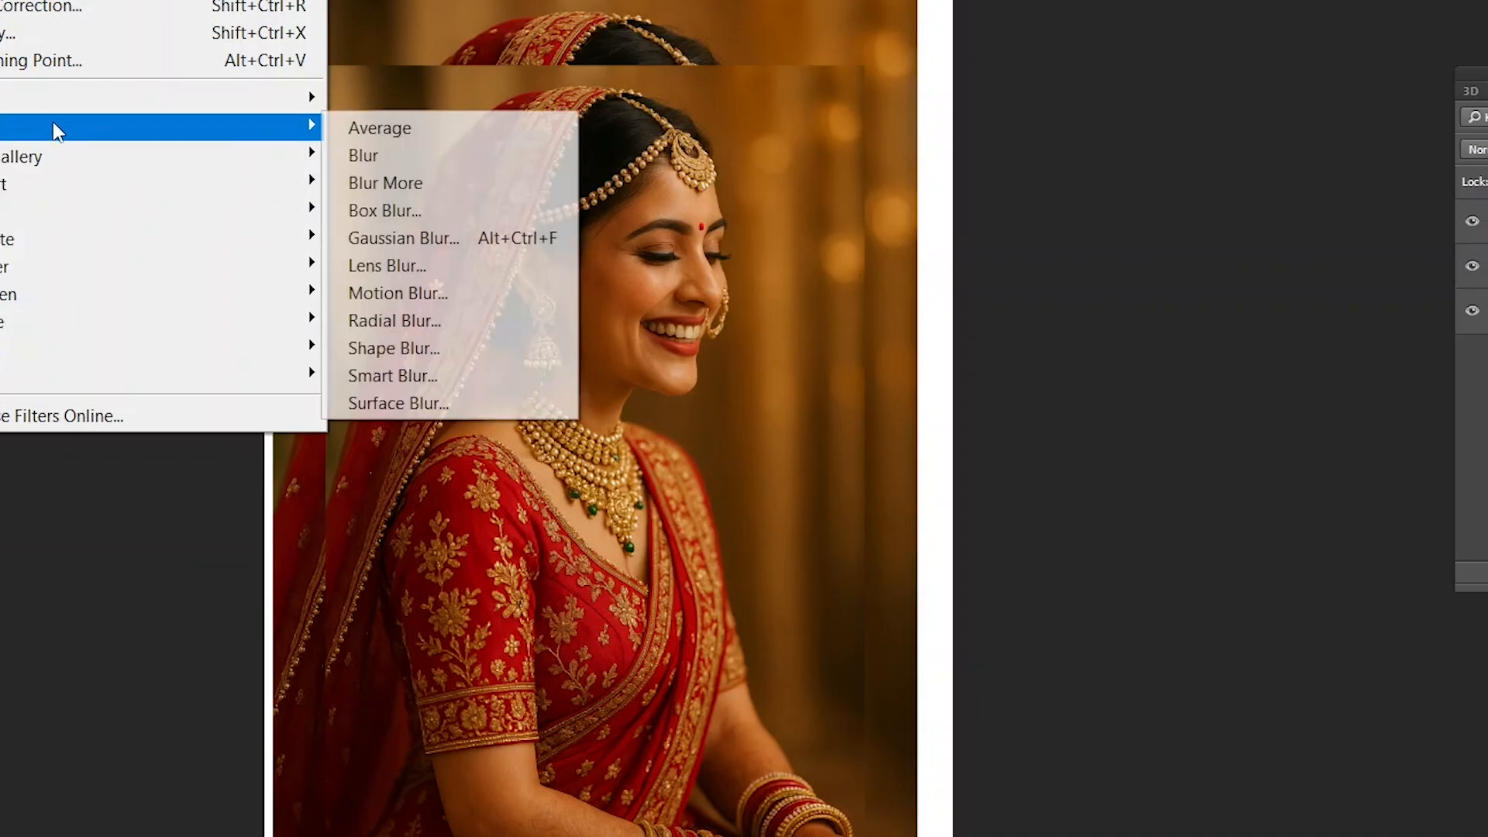
click(445, 240)
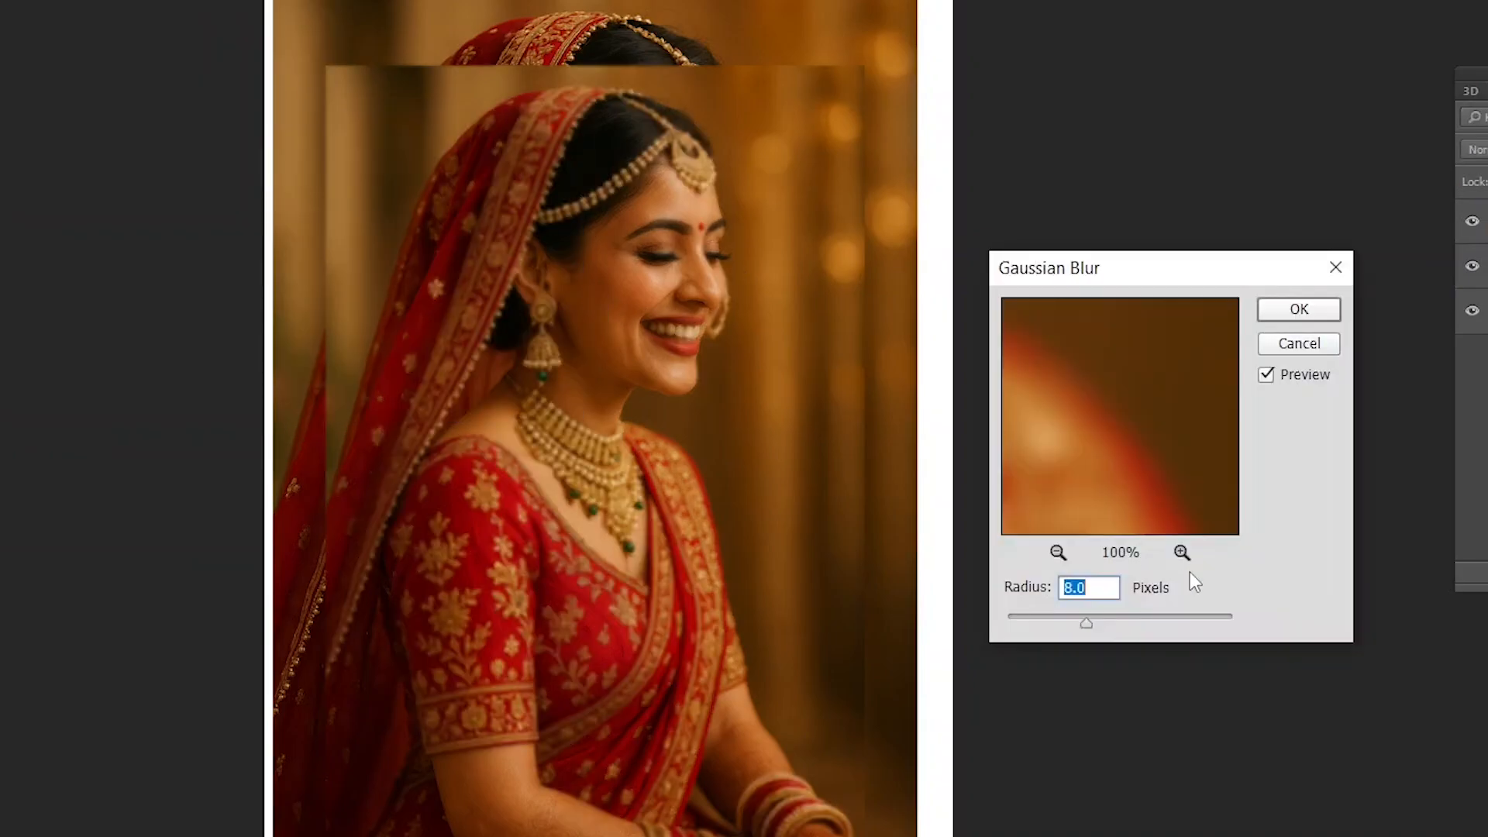
drag(1086, 623, 1162, 625)
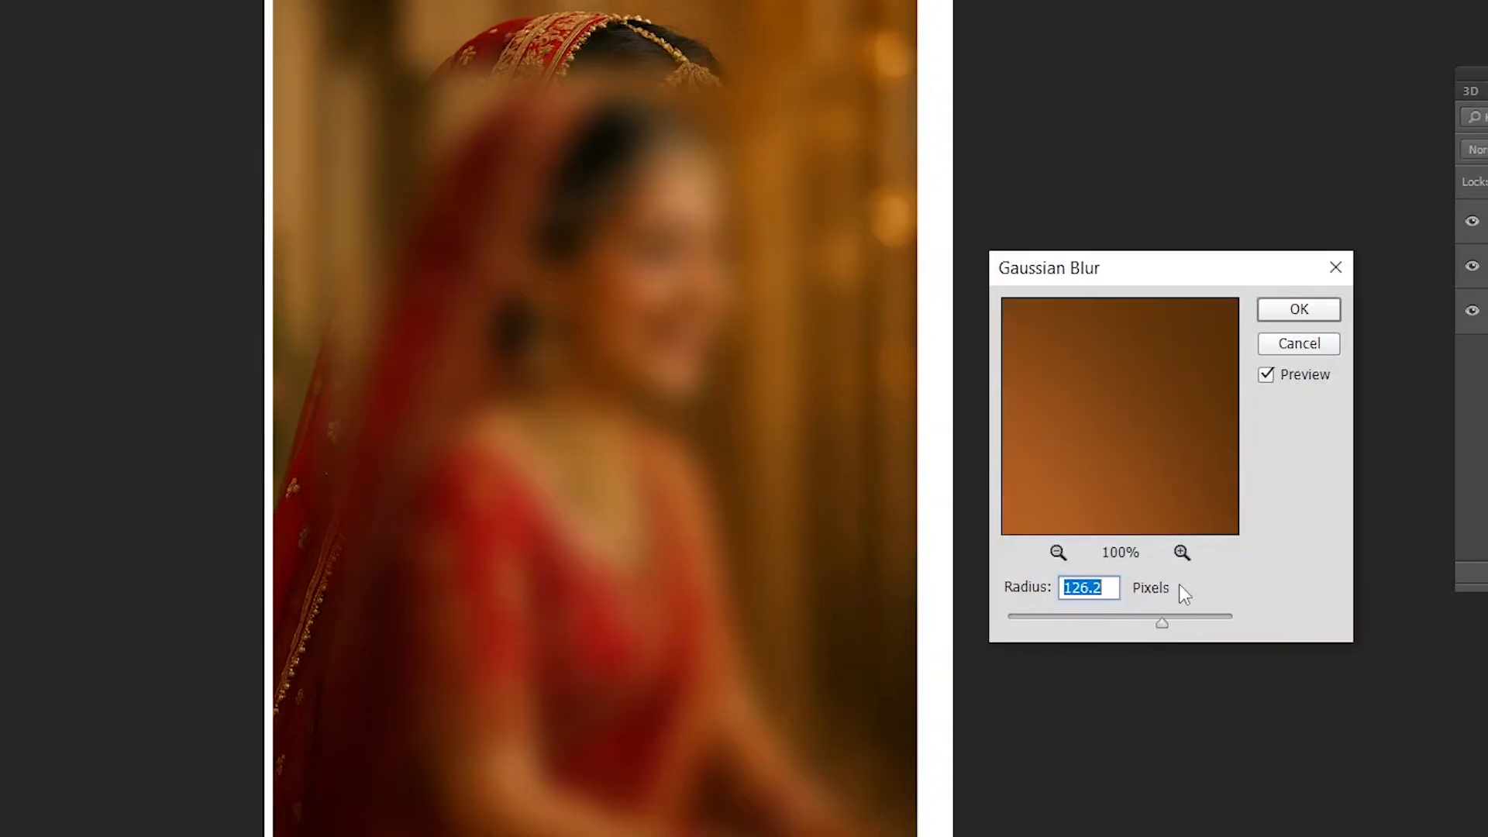
click(1296, 343)
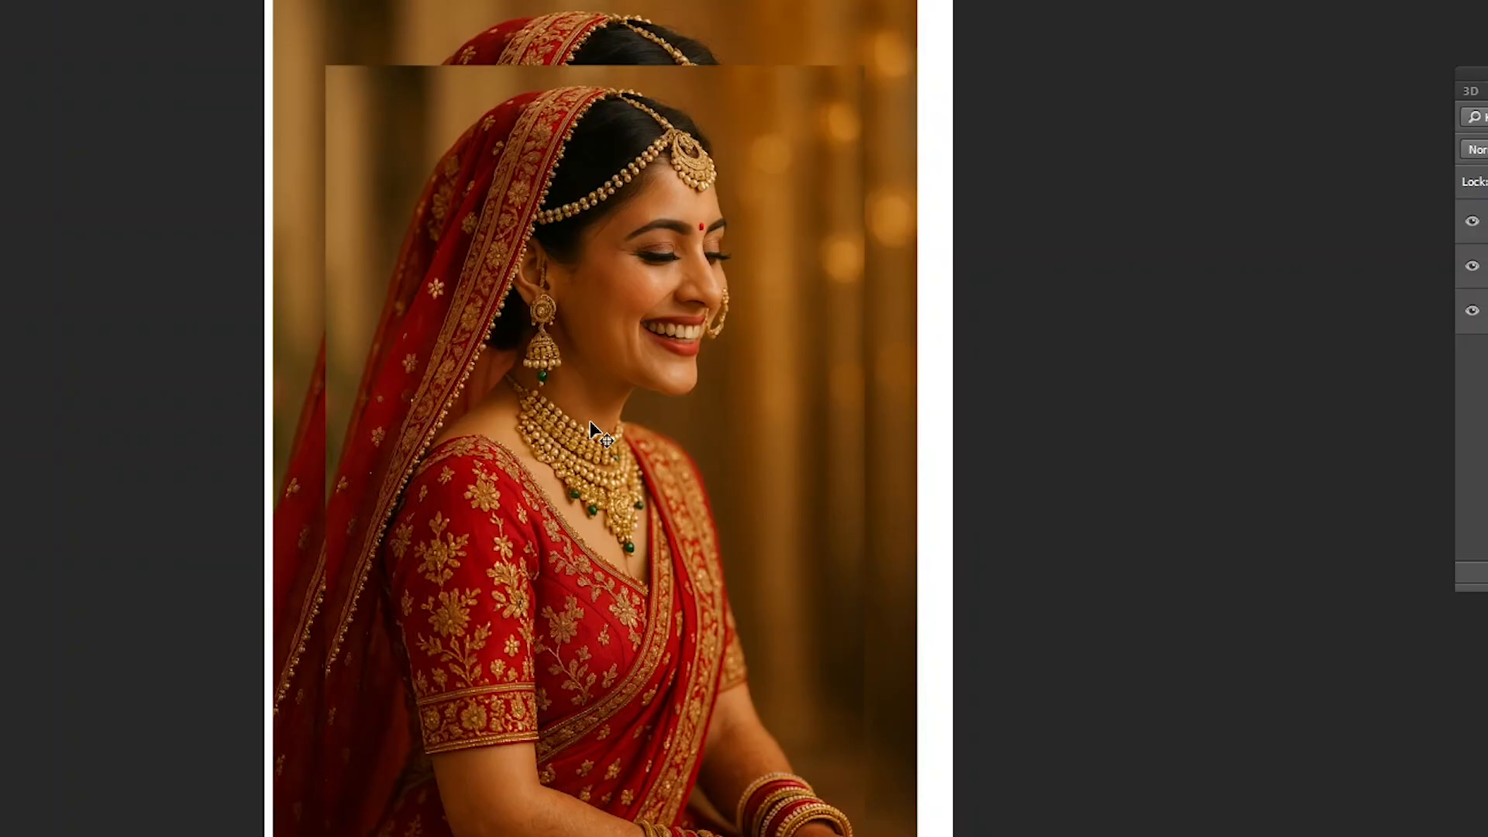
- Select the smaller bride photo on Layer 1, undo its trial shift and delete the layer
right_click(644, 332)
click(666, 346)
drag(612, 265, 675, 306)
key(ctrl+z)
key(Delete)
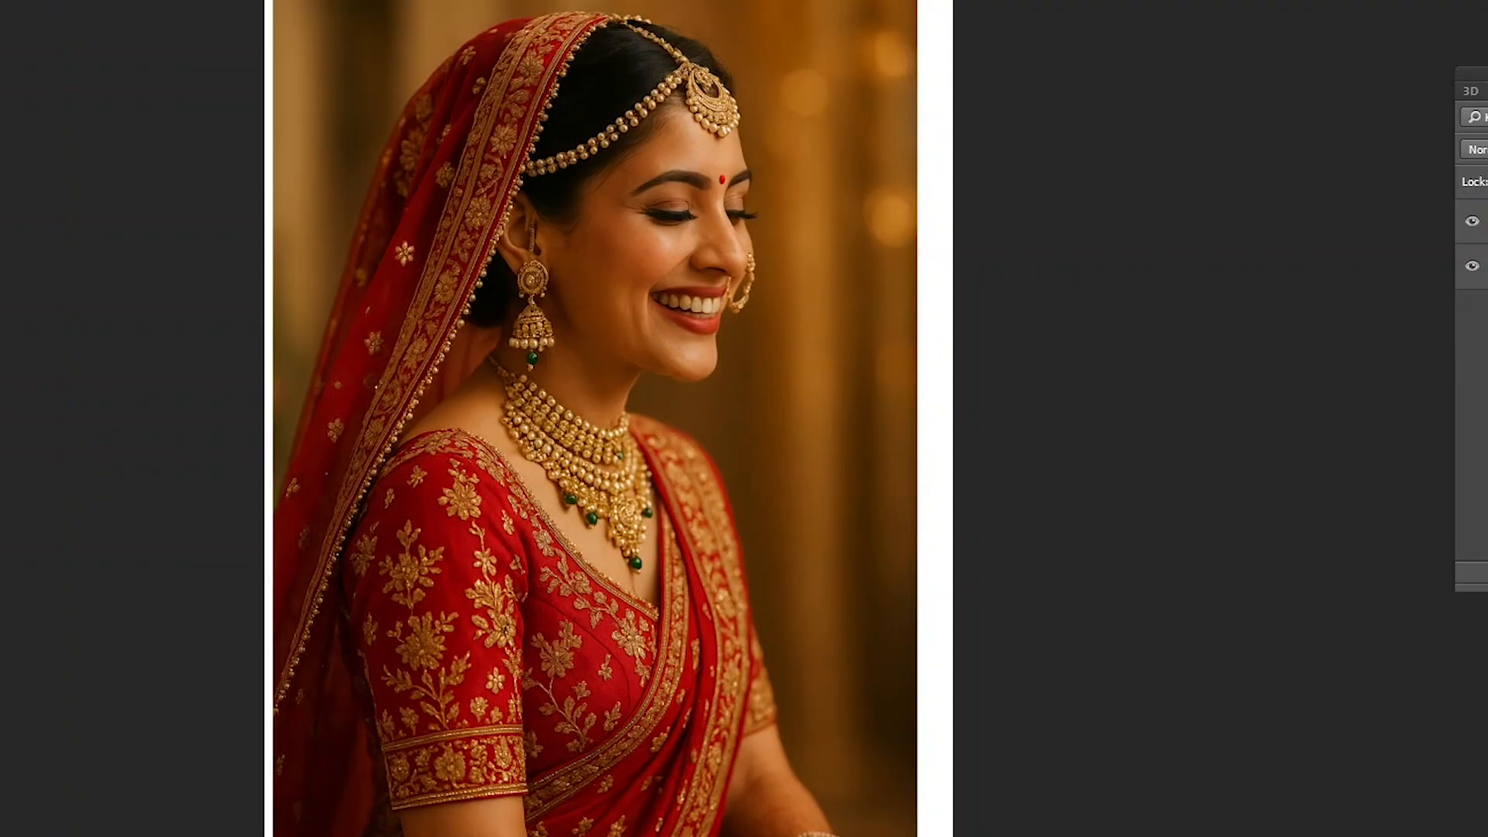
- Look over the editing commands, including Paste in Place, Paste Into and Paste Outside
key(alt+f)
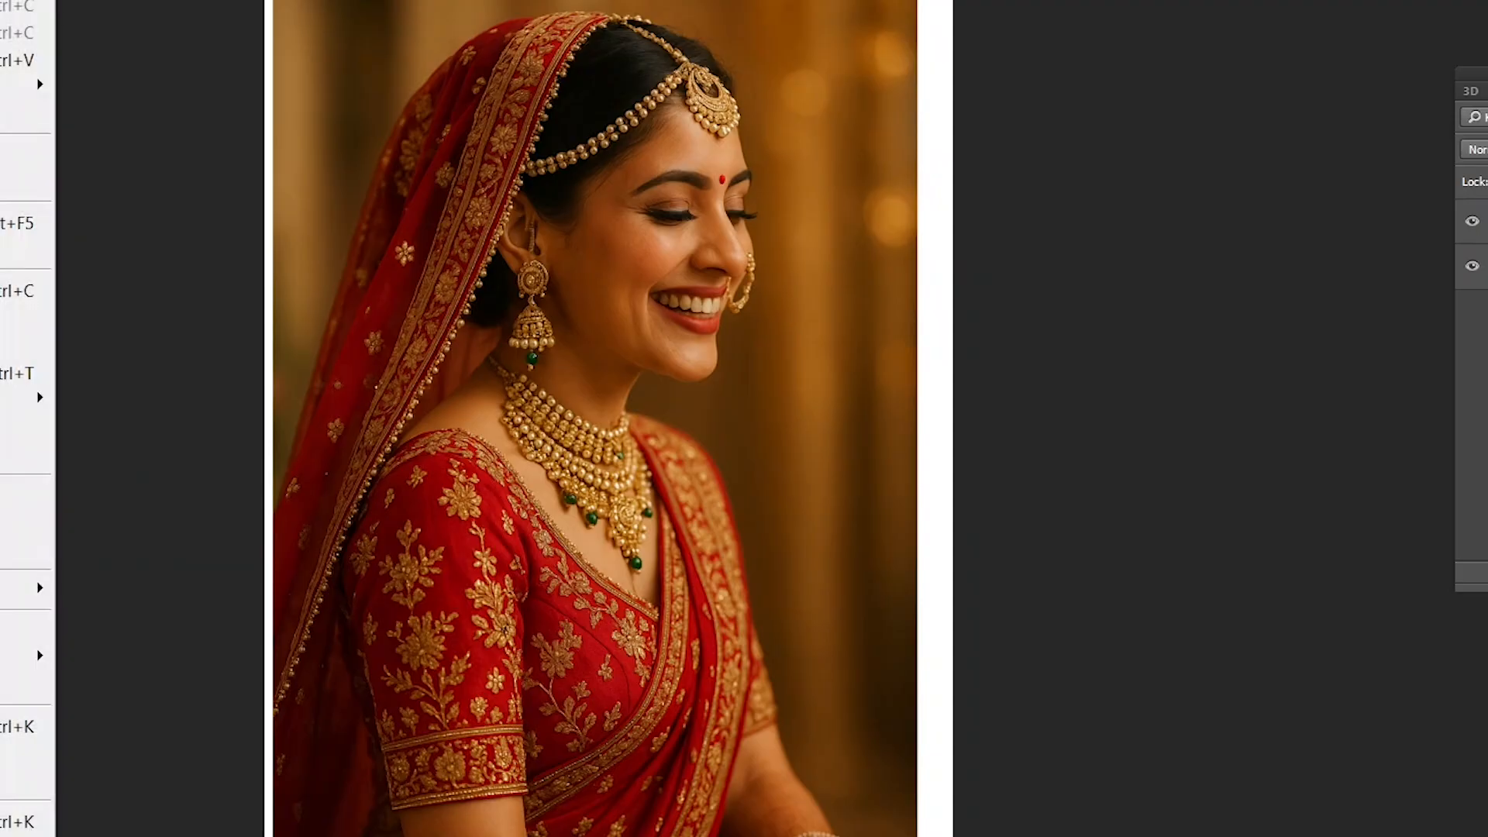
mouse_move(16, 86)
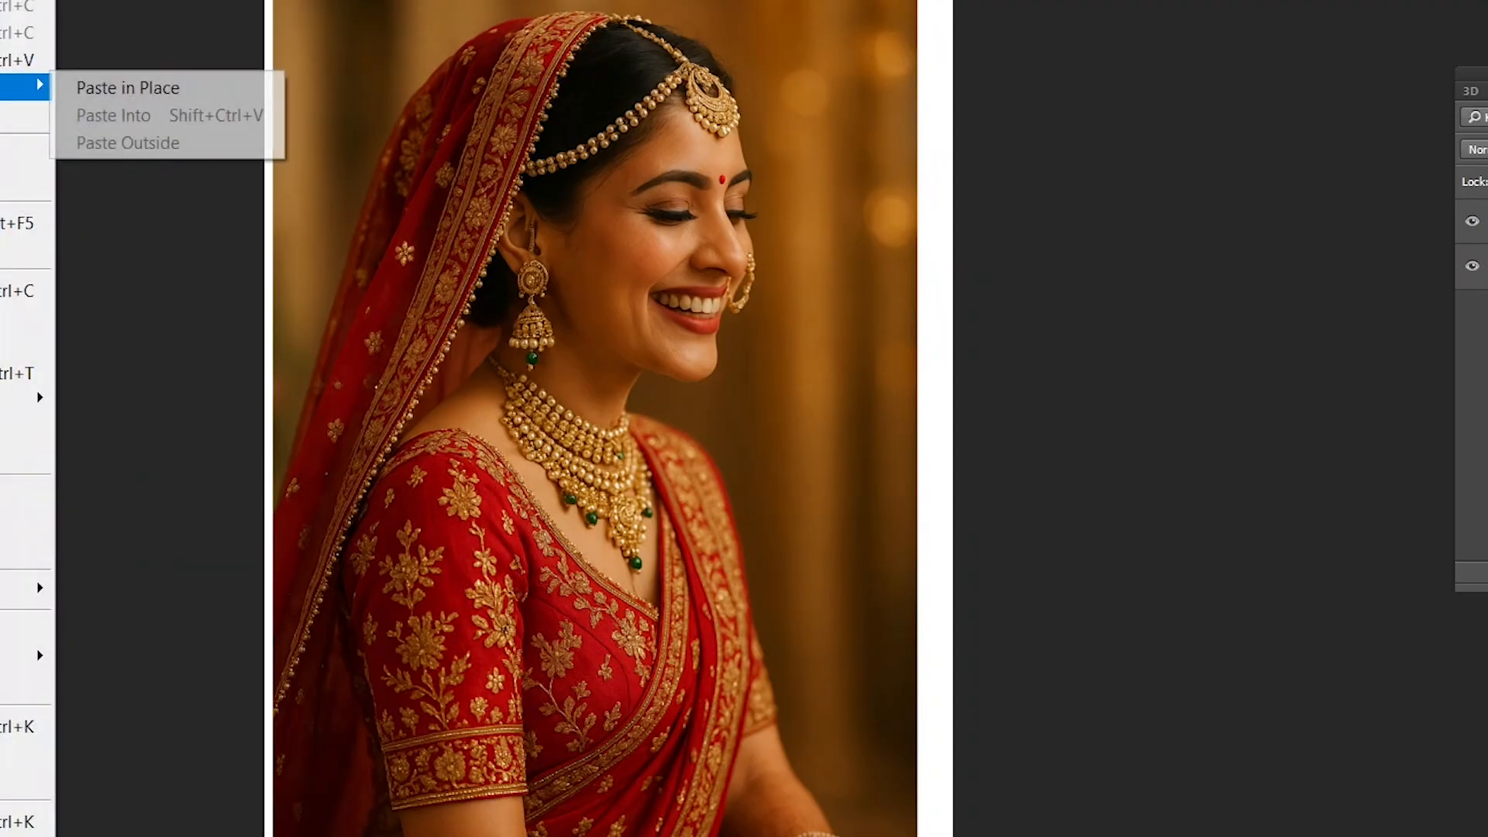
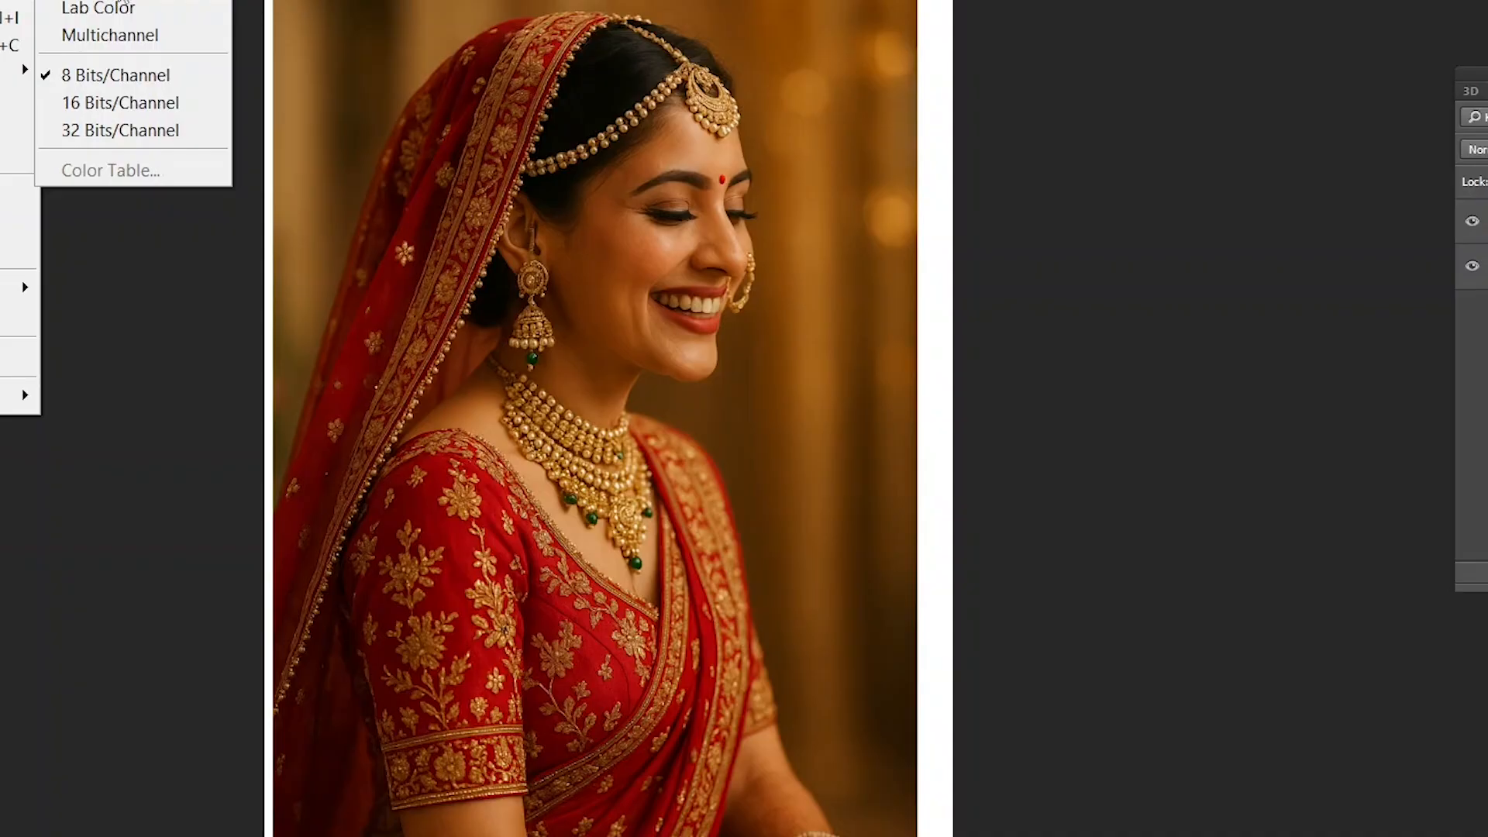
- Duplicate the Untitled-1 image under its default name and shift the copy's window aside
mouse_move(15, 0)
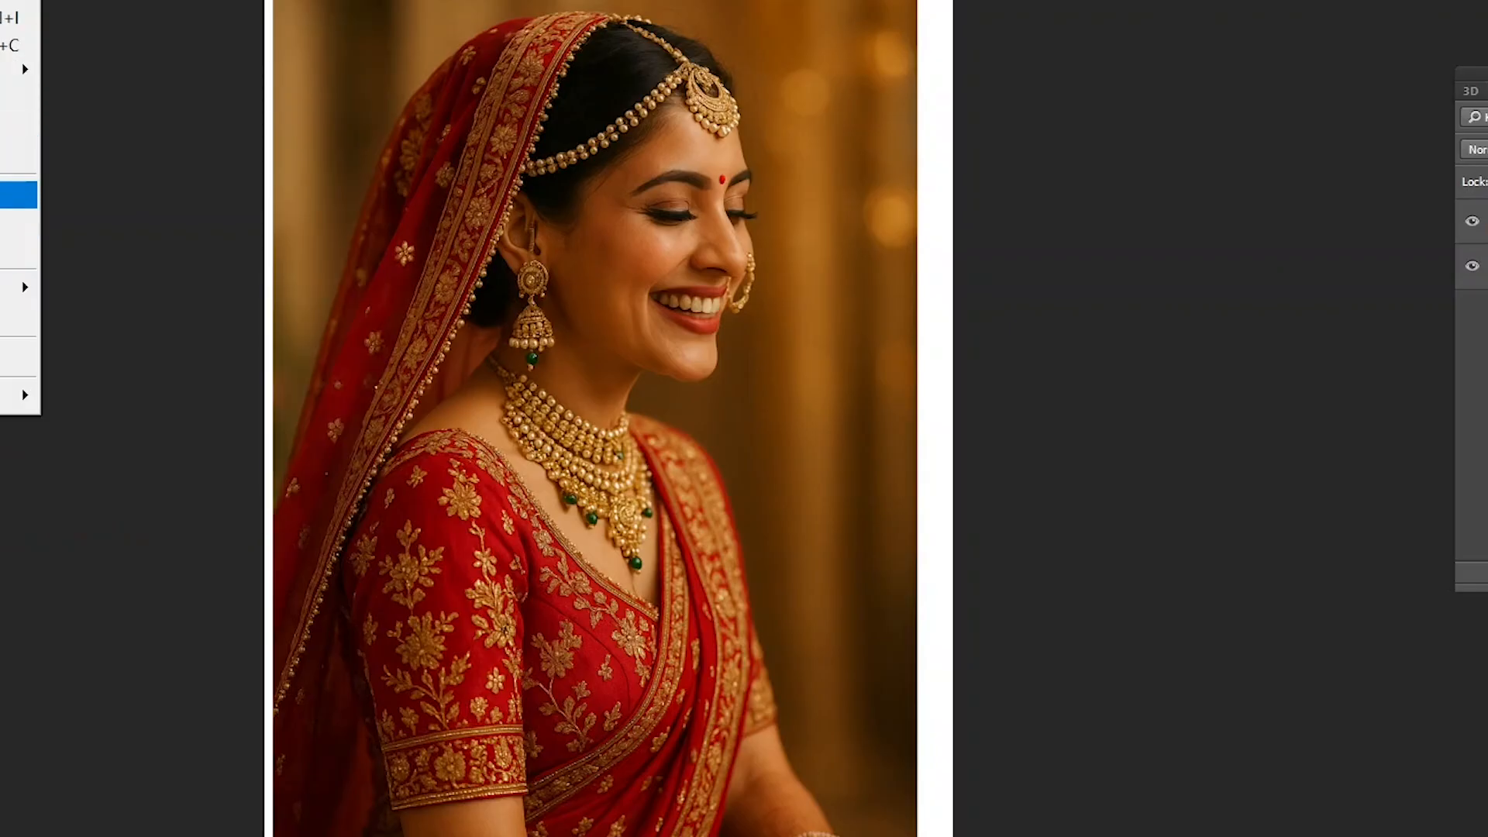
click(17, 195)
click(868, 200)
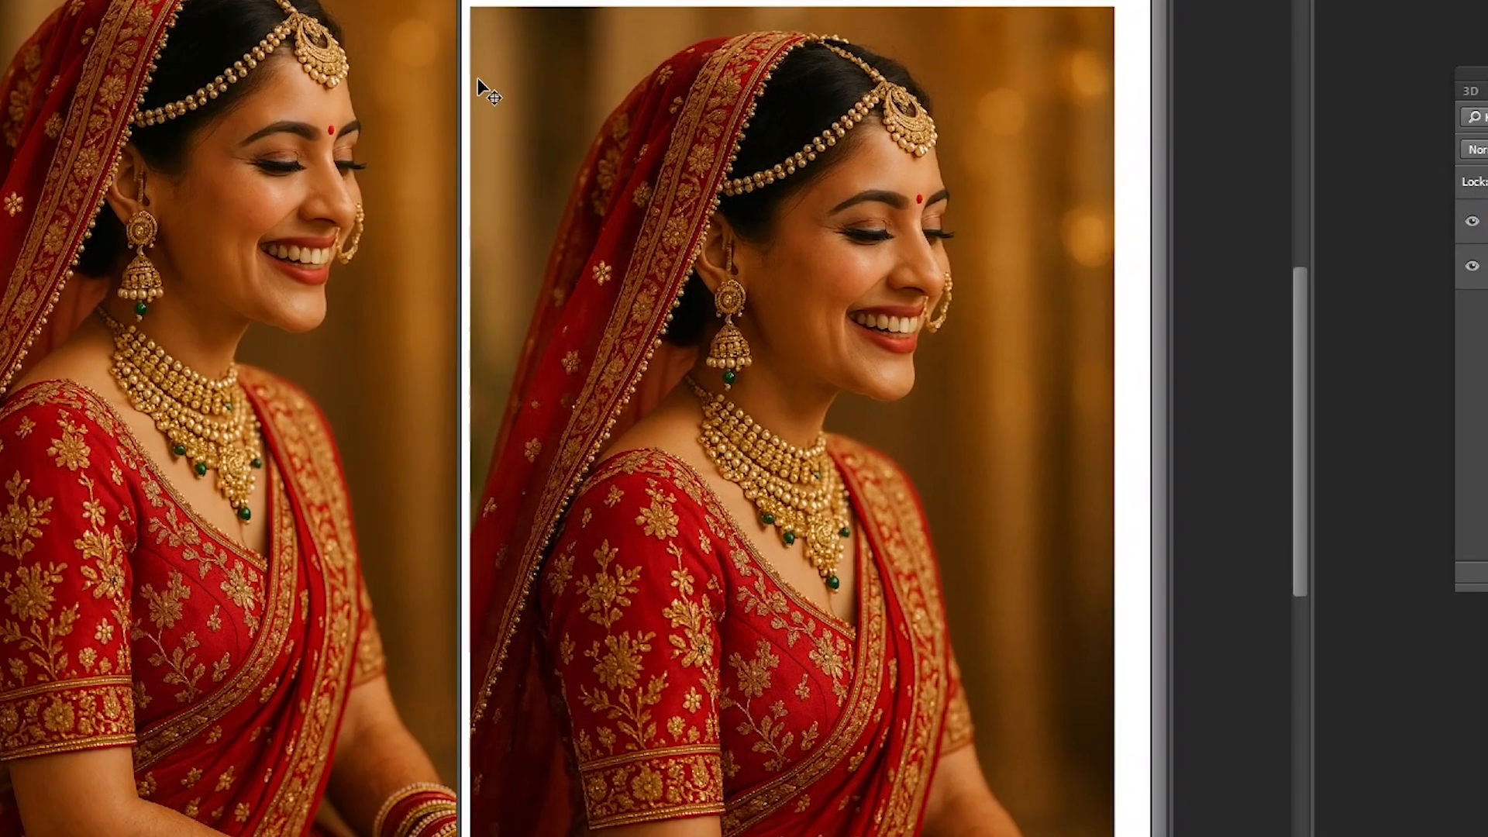
drag(806, 2, 837, 0)
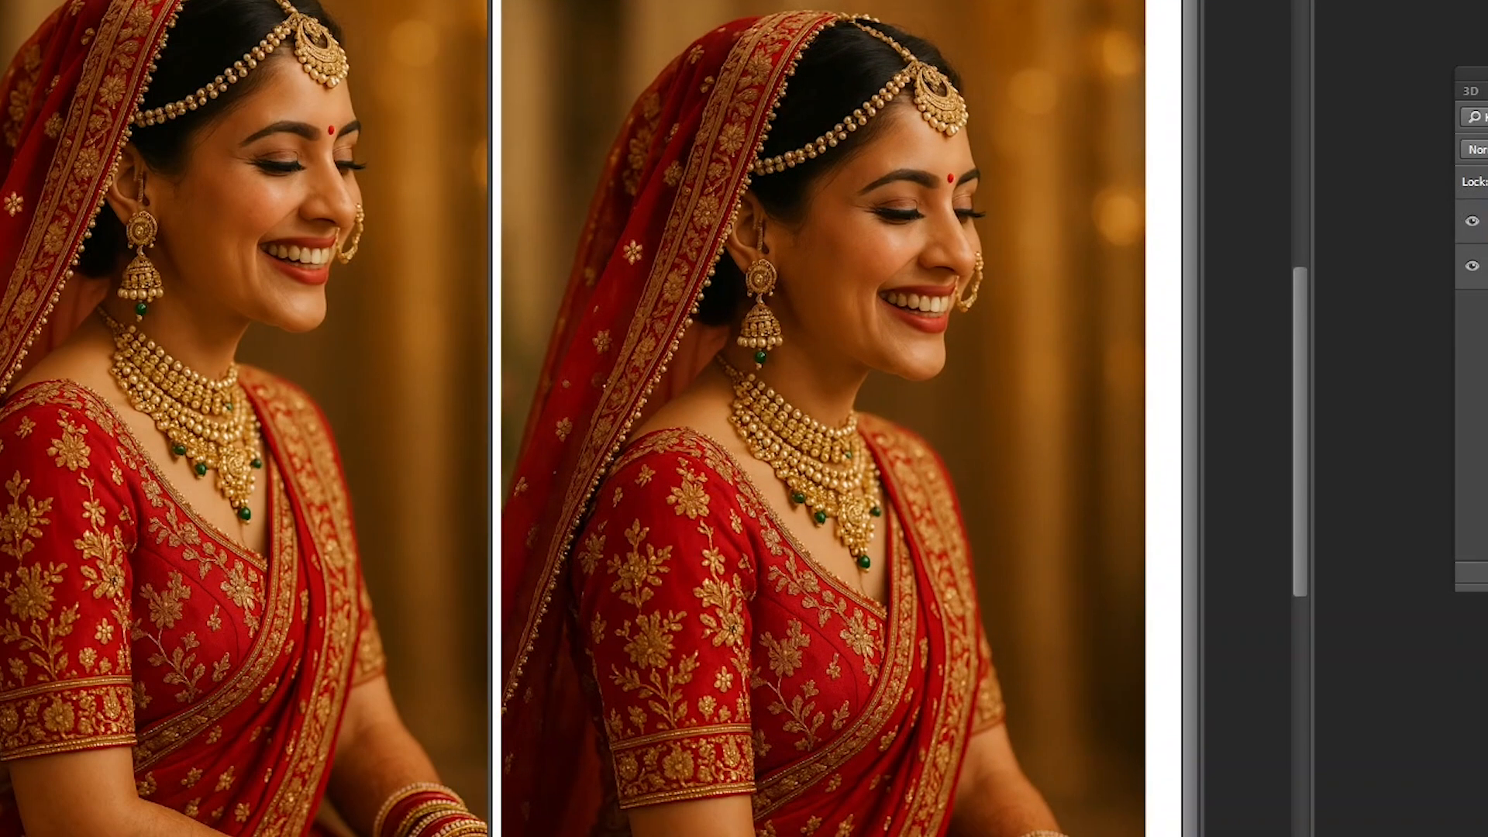
- Make two more duplicates as Untitled-1 copy 2 and Untitled-1 copy 3, and spread their windows apart
key(alt+i)
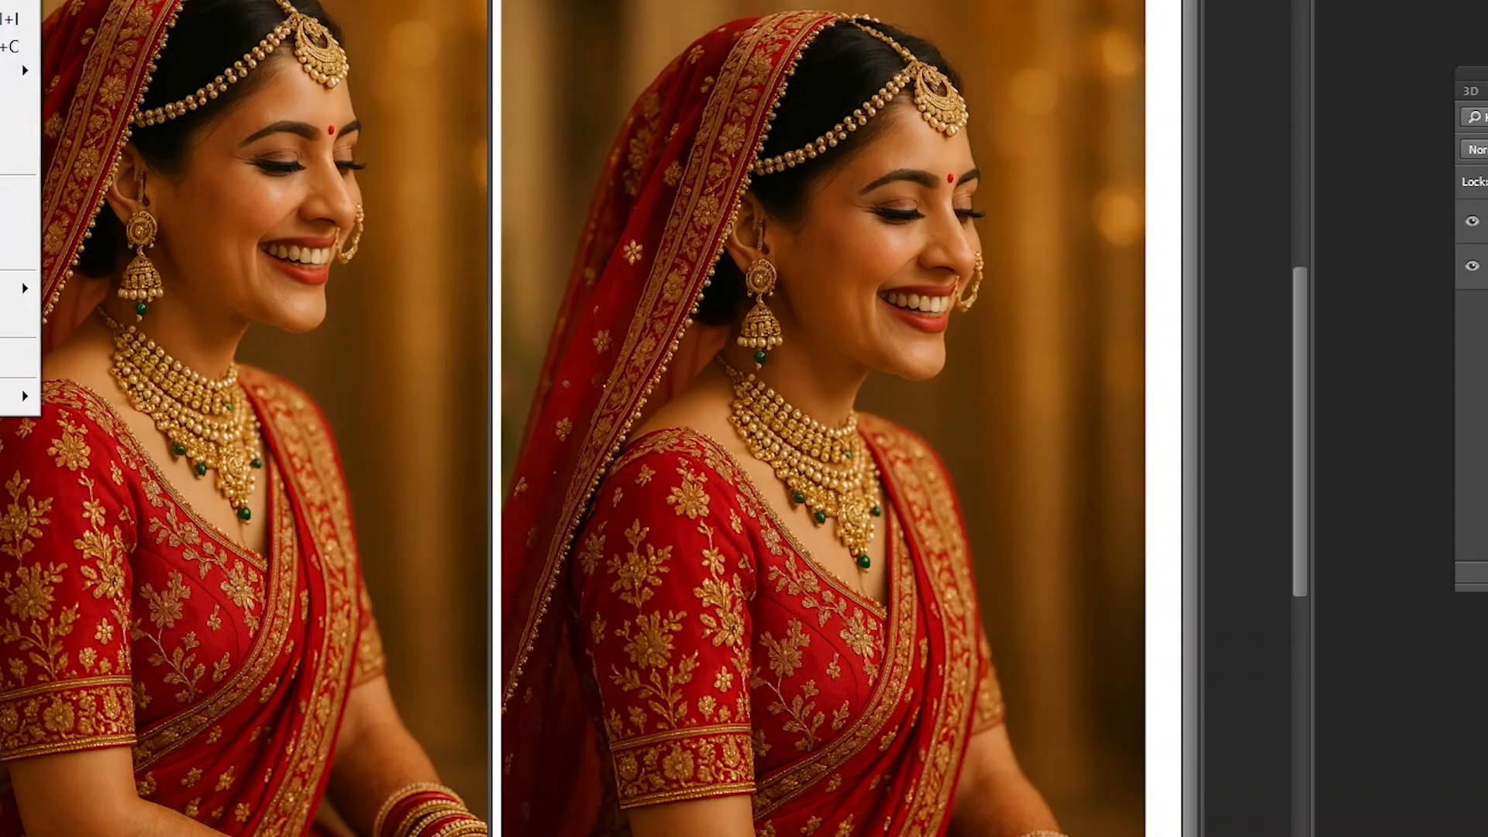
key(d)
click(857, 200)
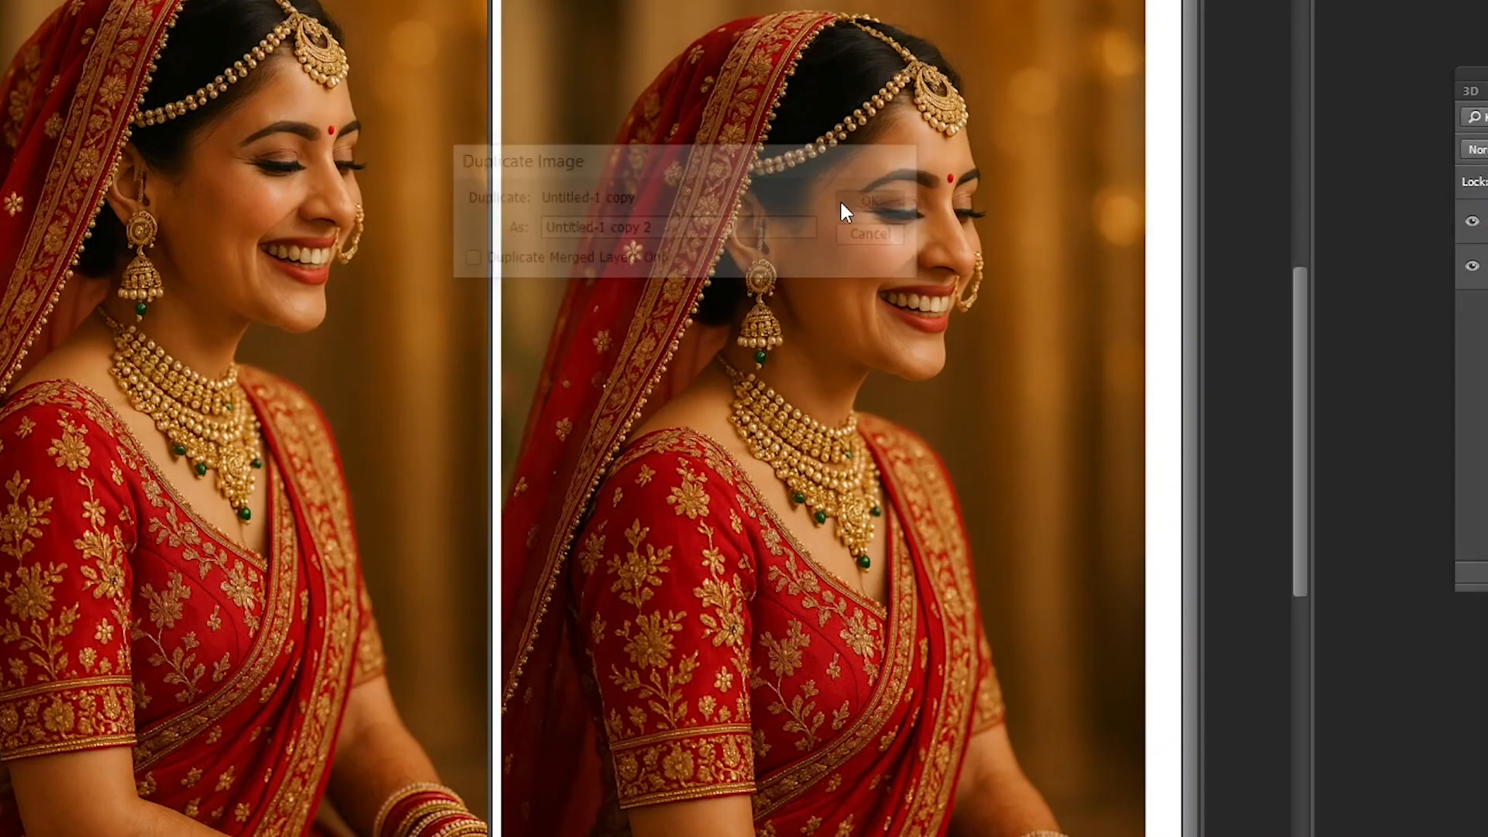
key(alt+i)
key(d)
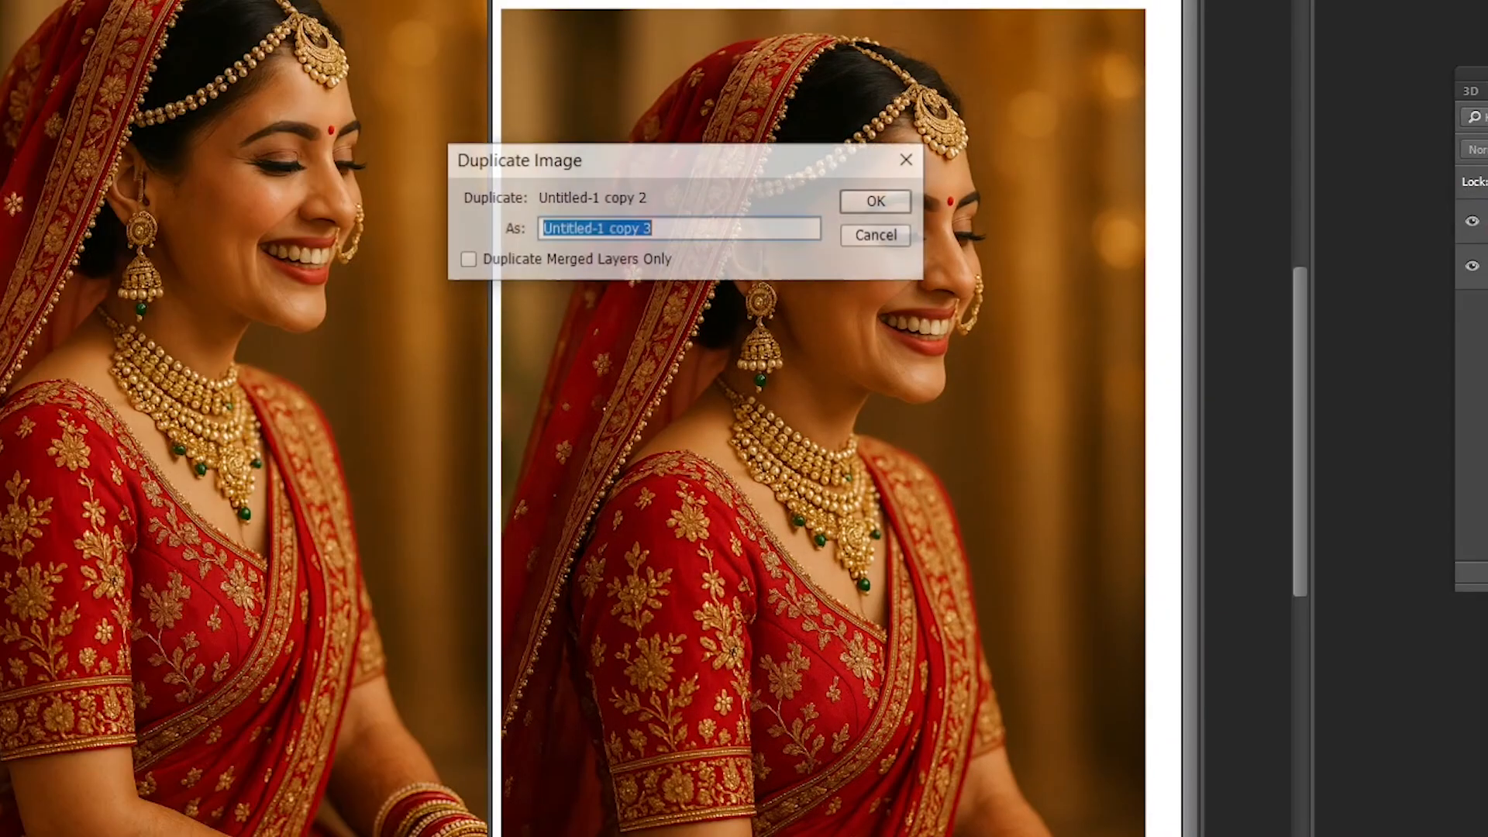
click(871, 203)
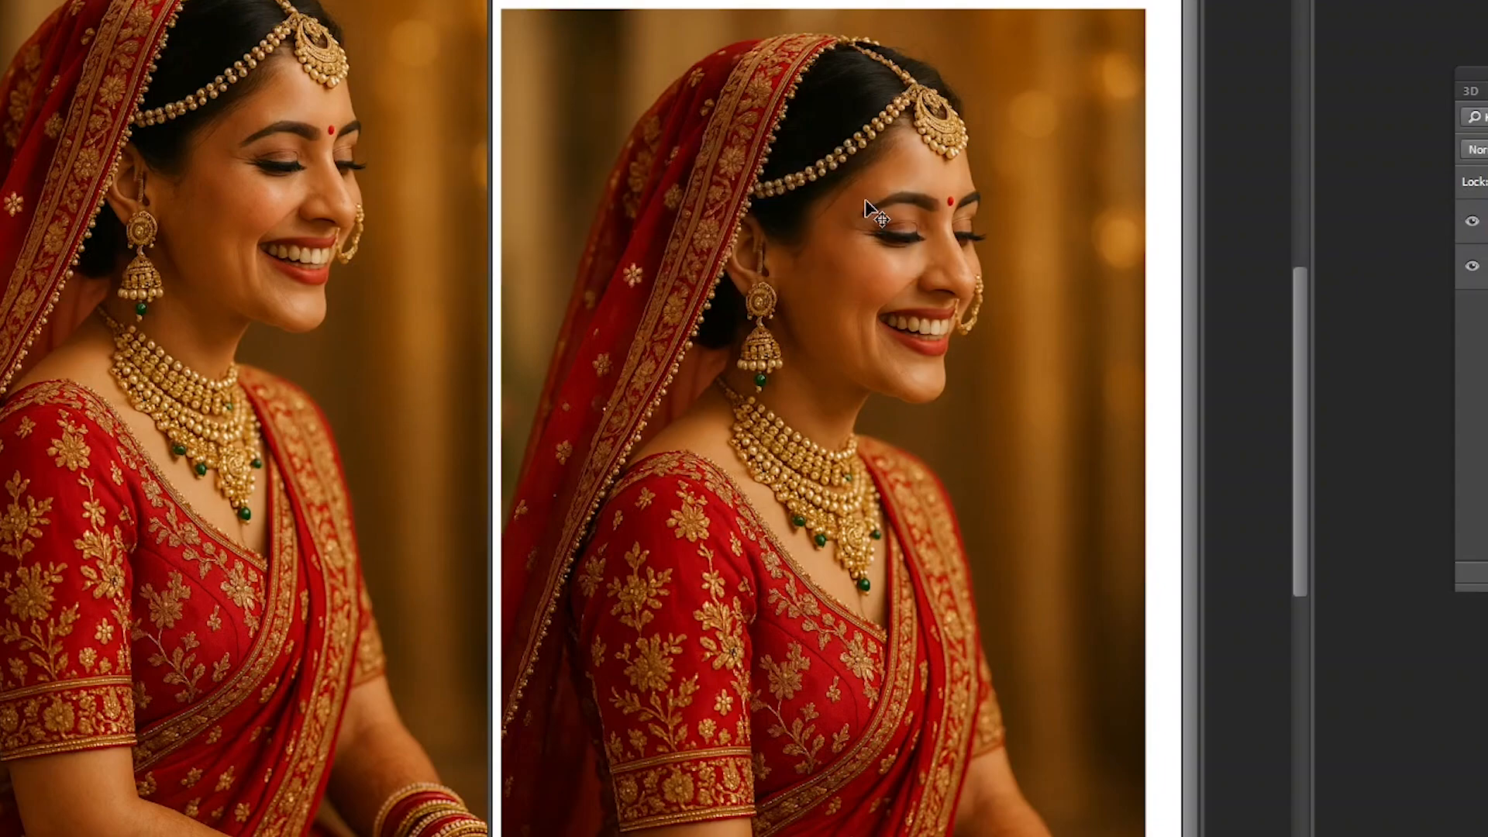
drag(595, 0, 454, 0)
drag(721, 0, 620, 0)
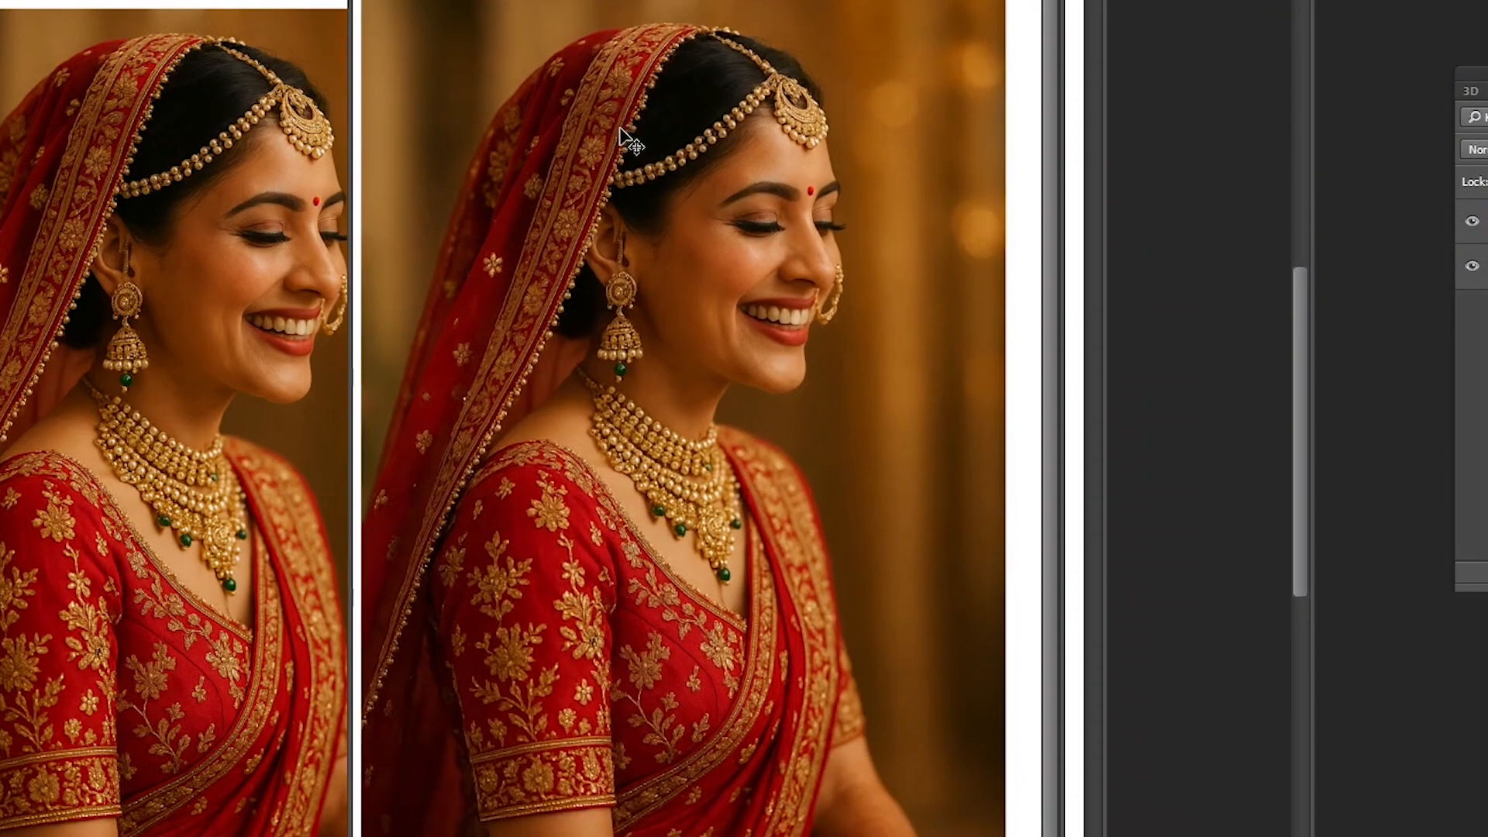
- Duplicate the image again as Untitled-1 copy 4 and close that copy without saving
key(alt+i)
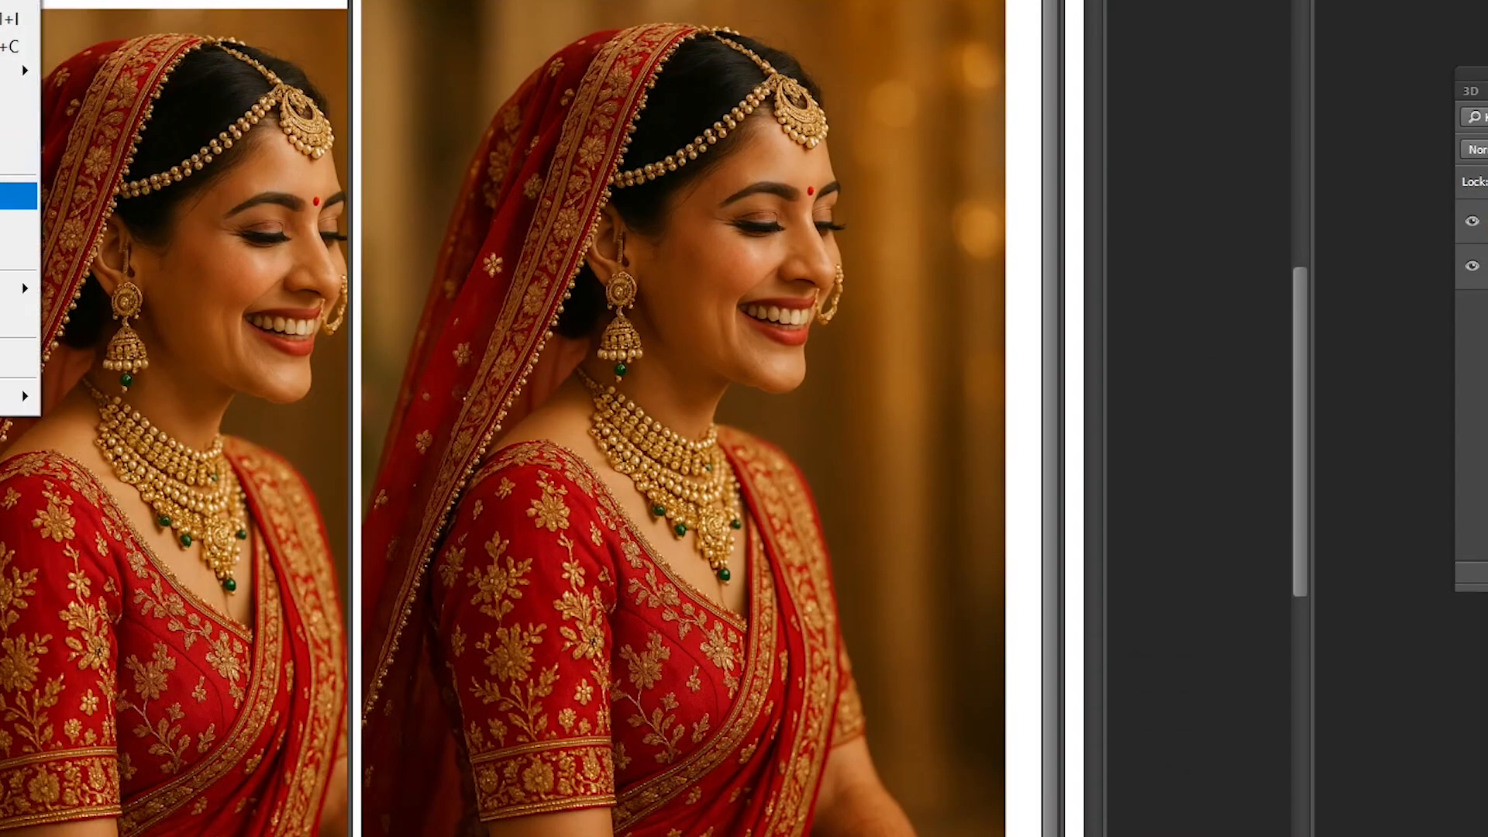
key(Return)
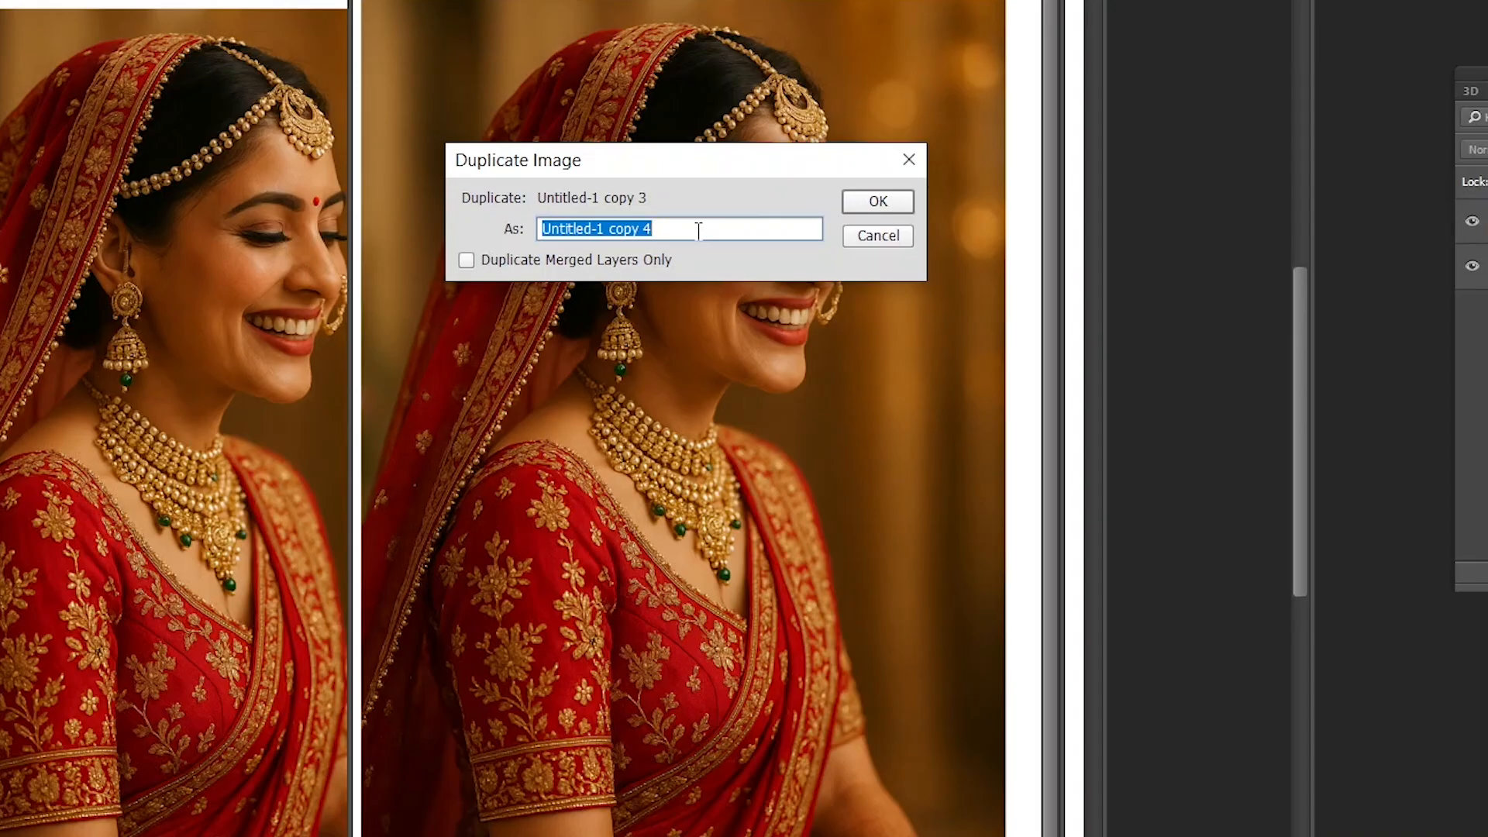
click(876, 208)
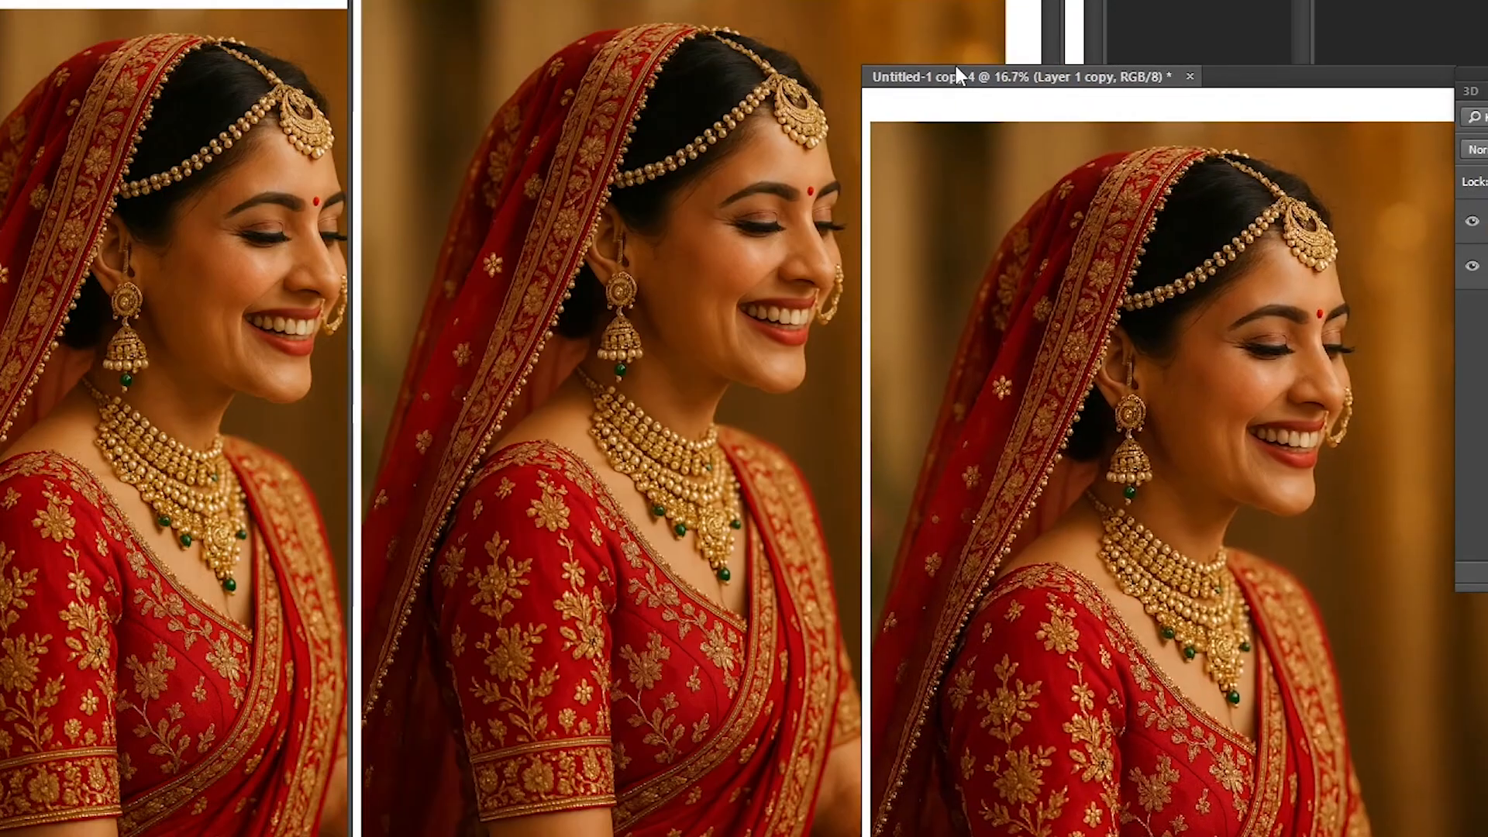
key(ctrl+w)
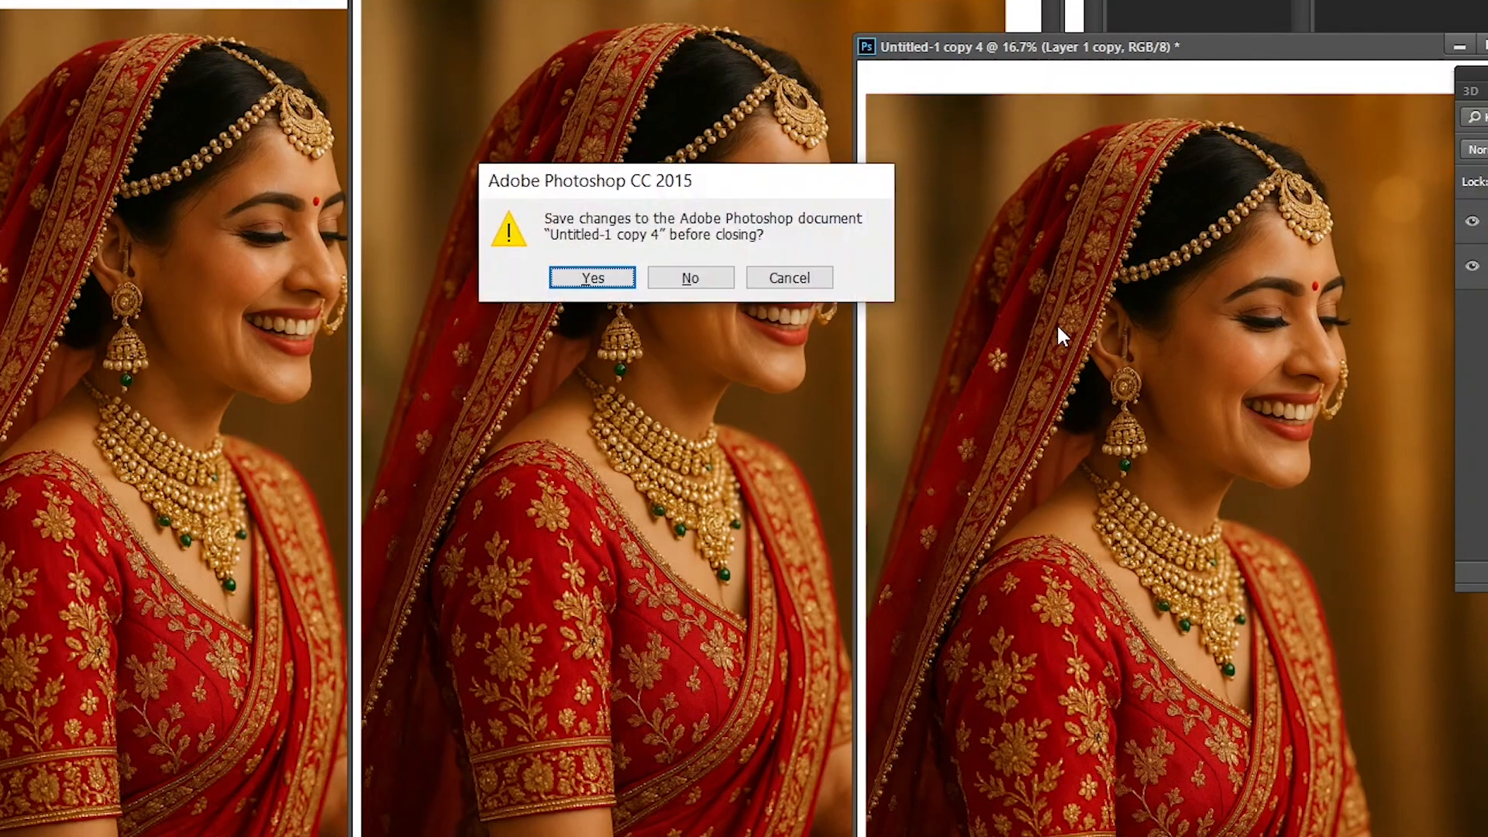
key(n)
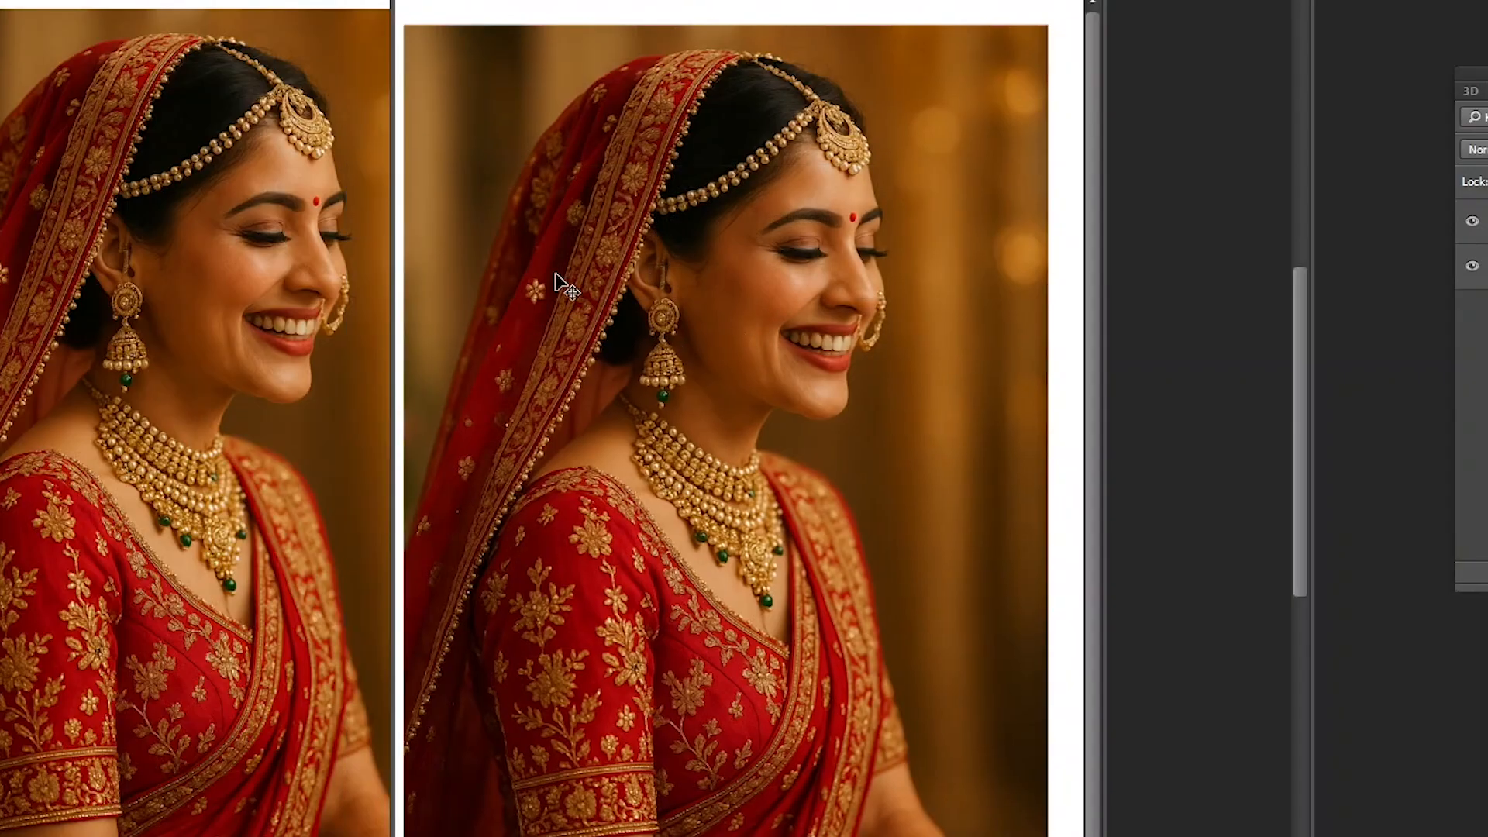
- Close the duplicates Untitled-1 copy 2 and Untitled-1 copy without saving them
drag(753, 0, 545, 0)
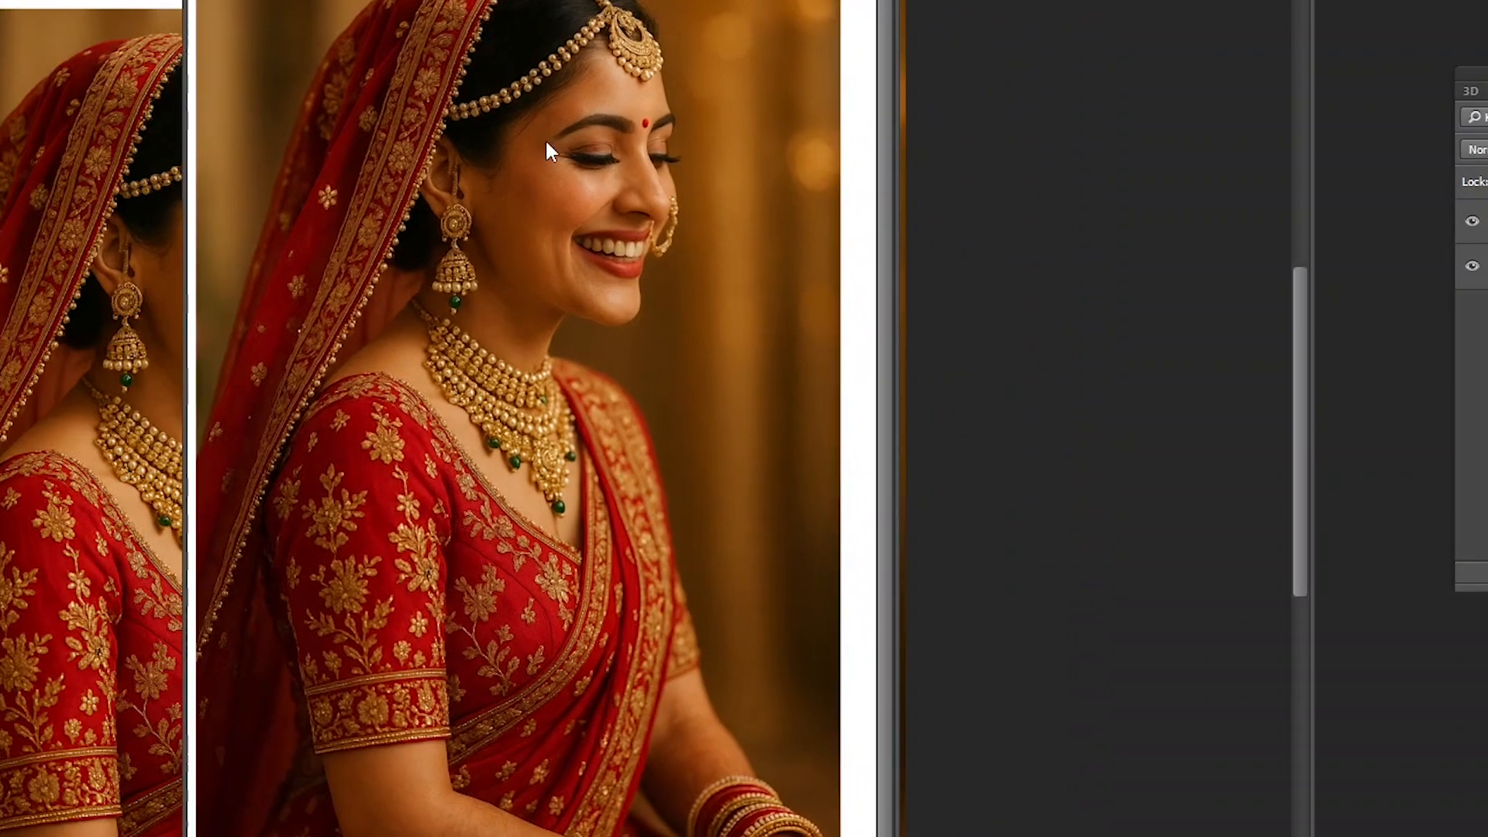
key(ctrl+w)
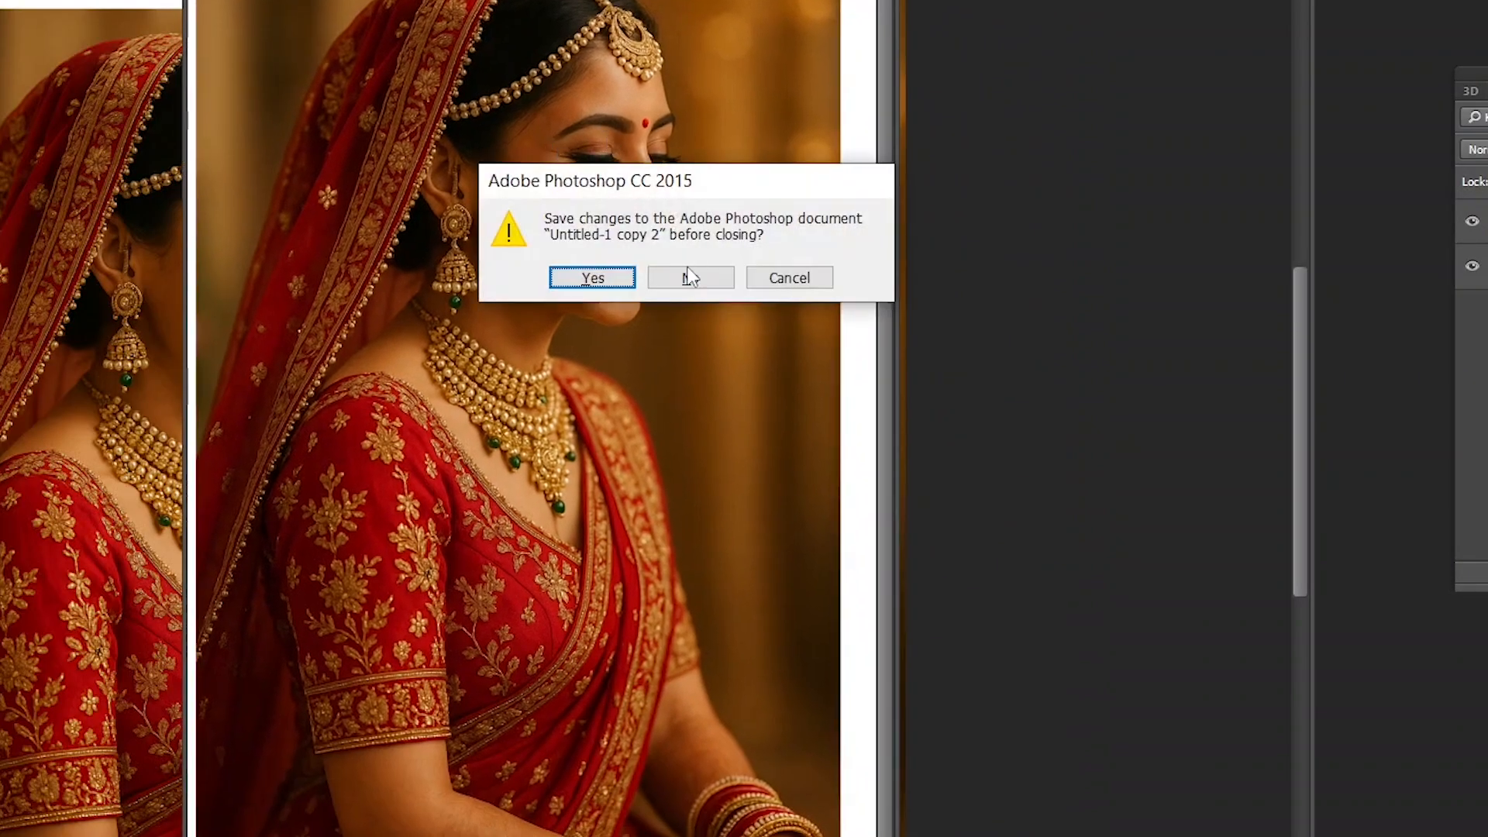
key(Right)
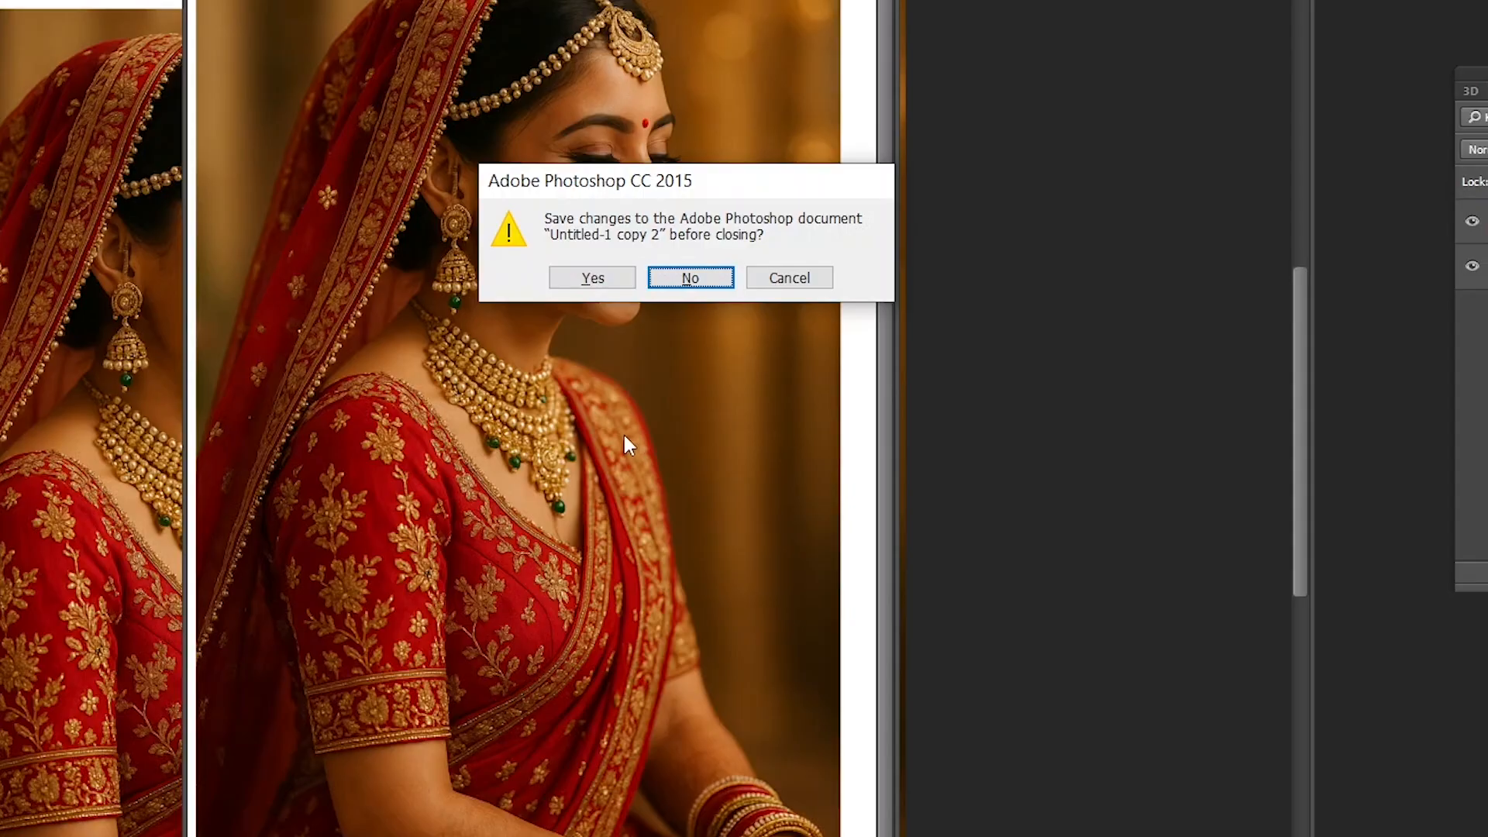
key(Return)
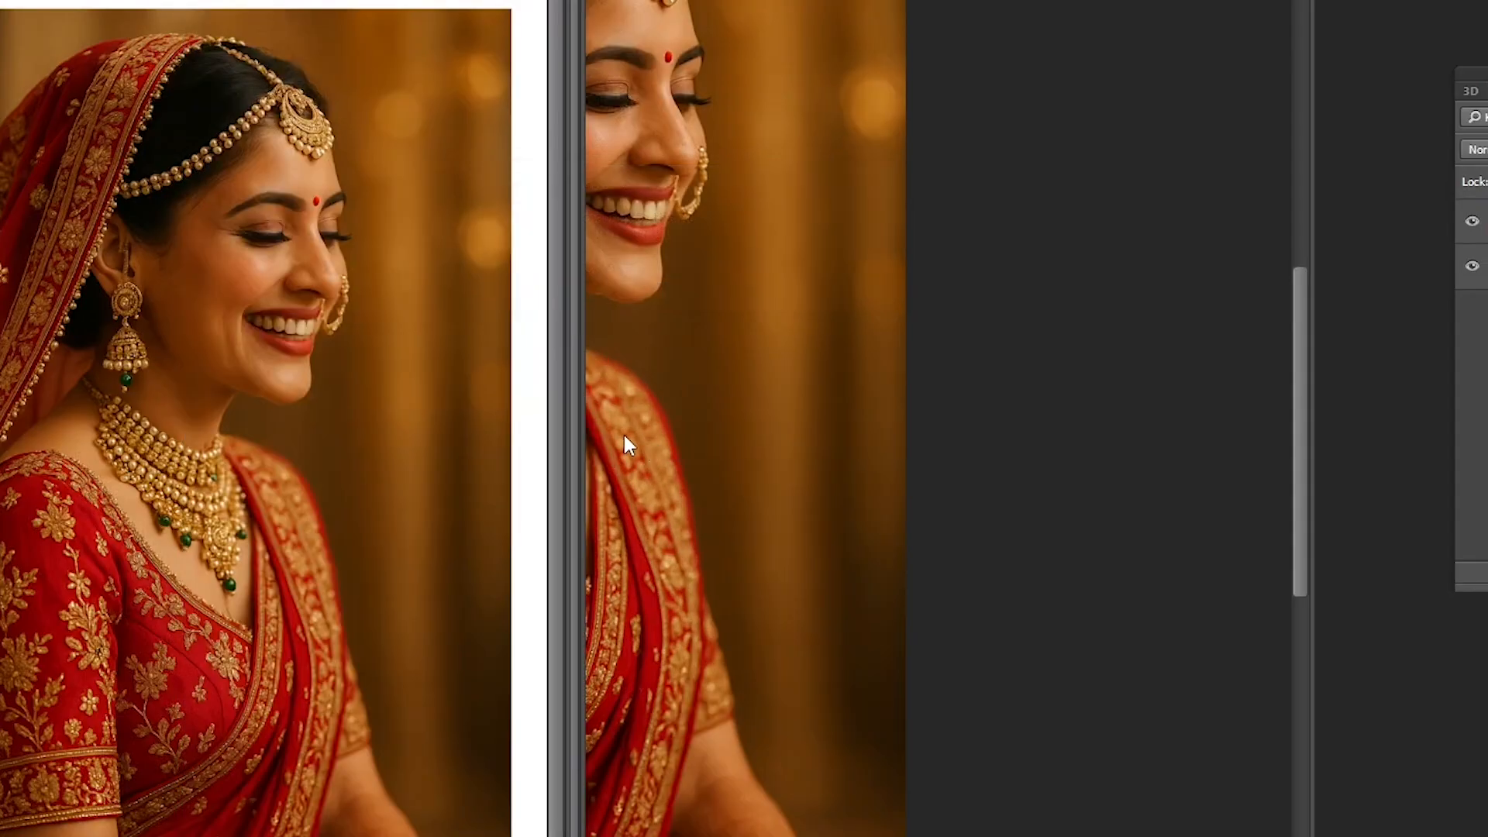
key(ctrl+w)
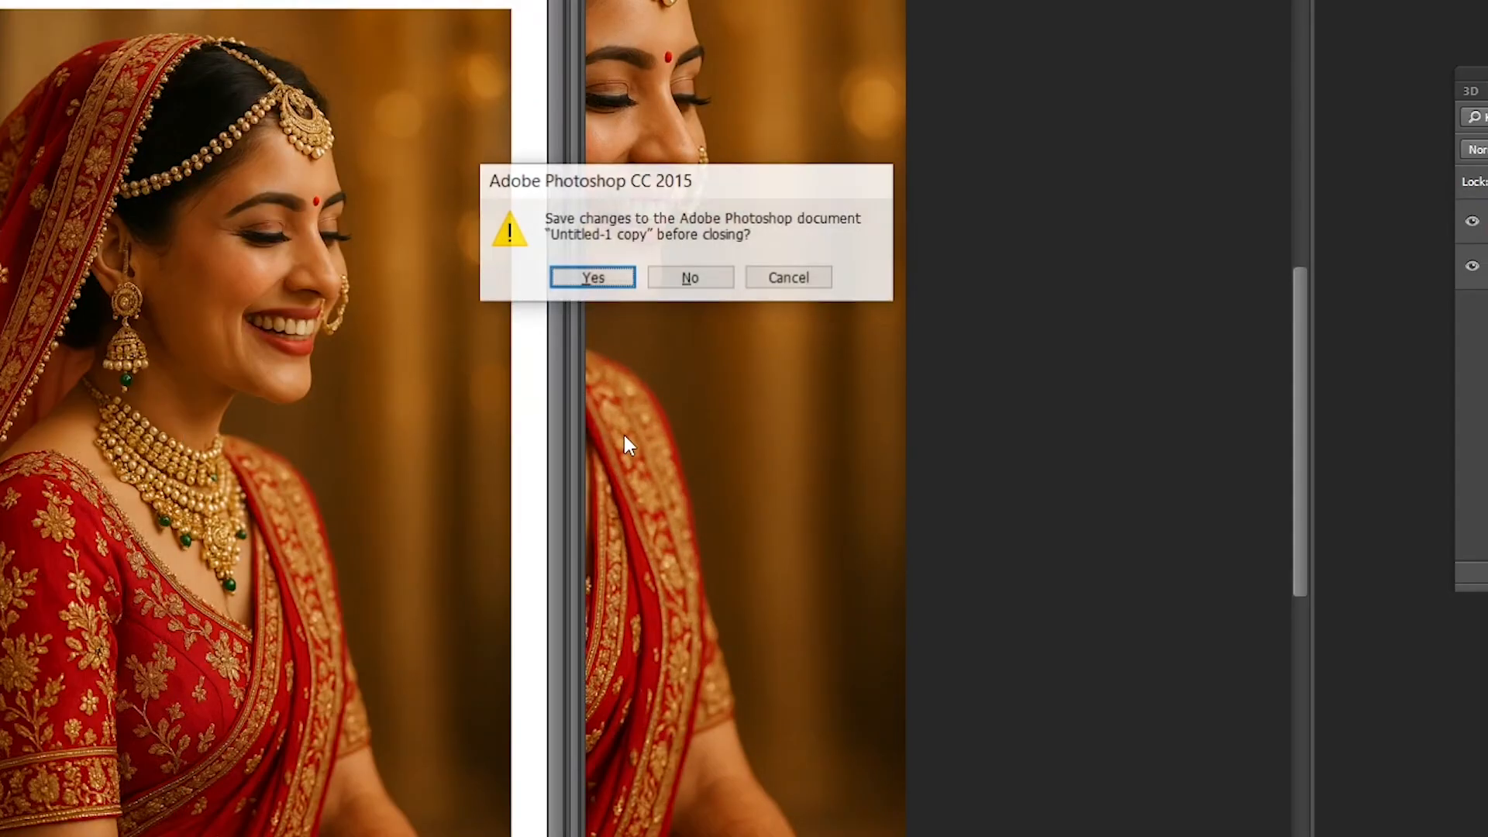
key(Right)
key(Return)
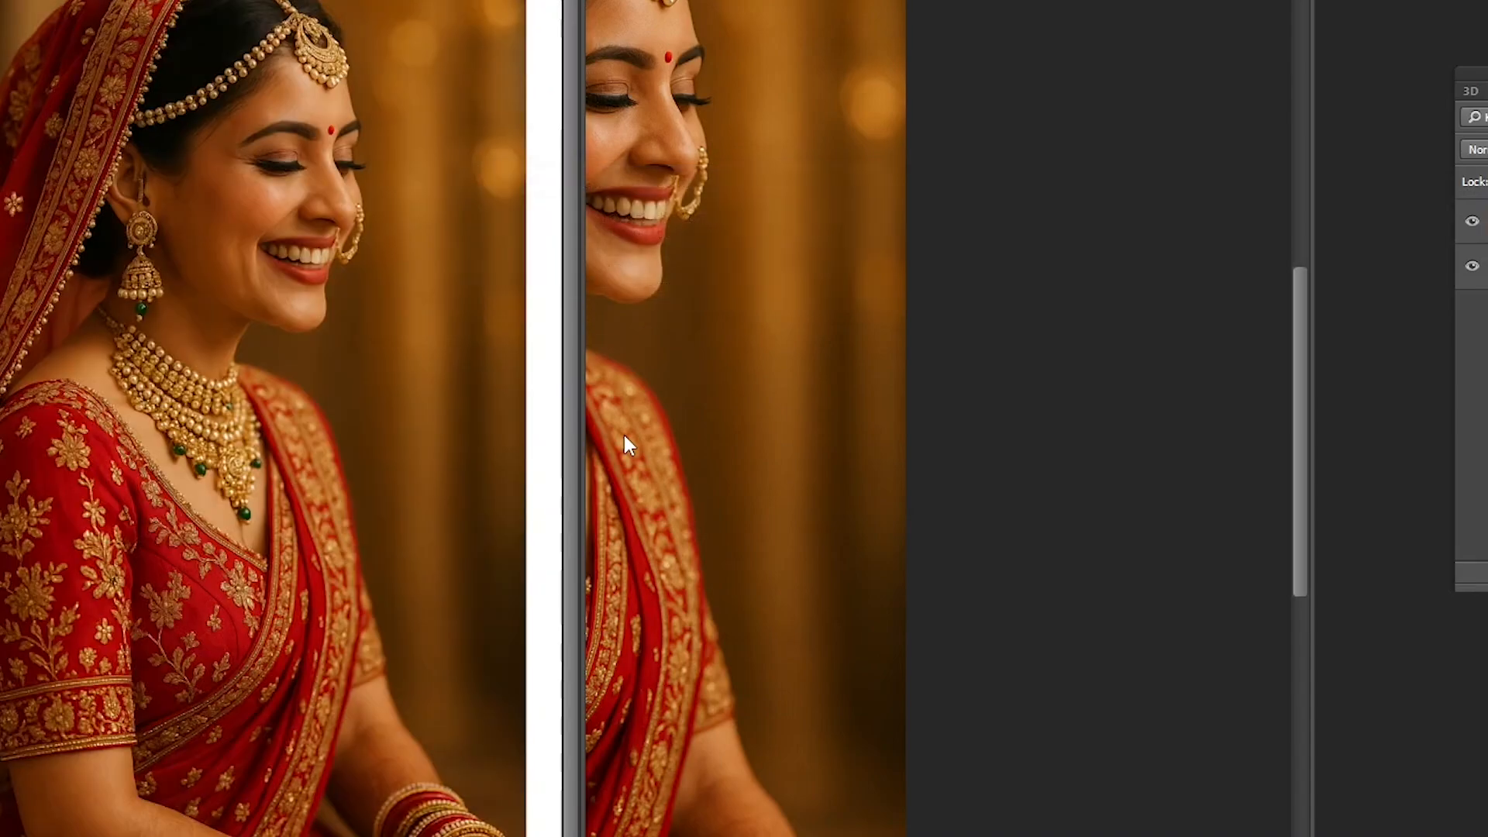
- Close the Untitled-1 page without saving its changes
key(ctrl+w)
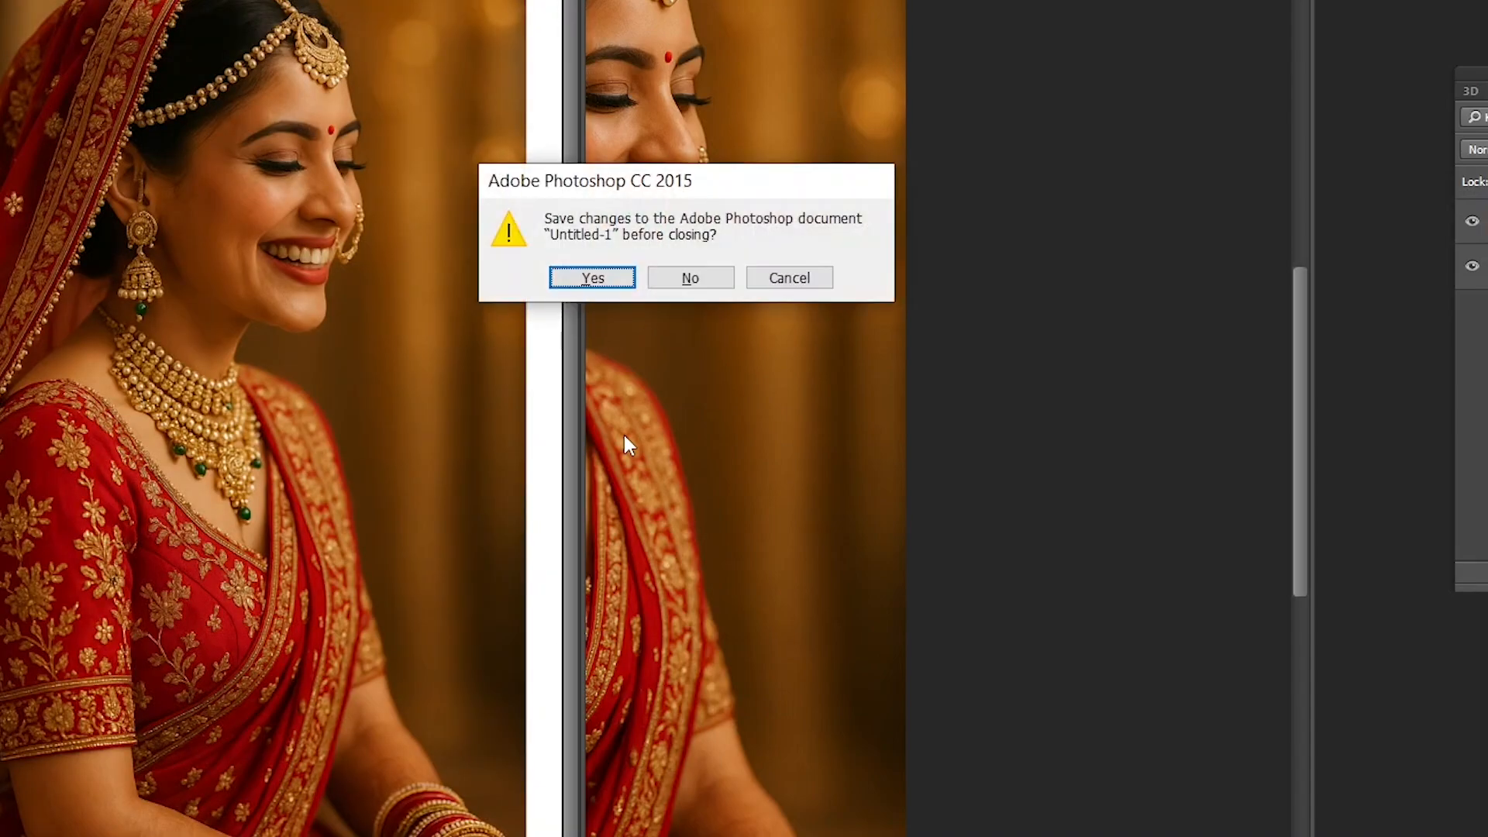
key(Right)
key(Return)
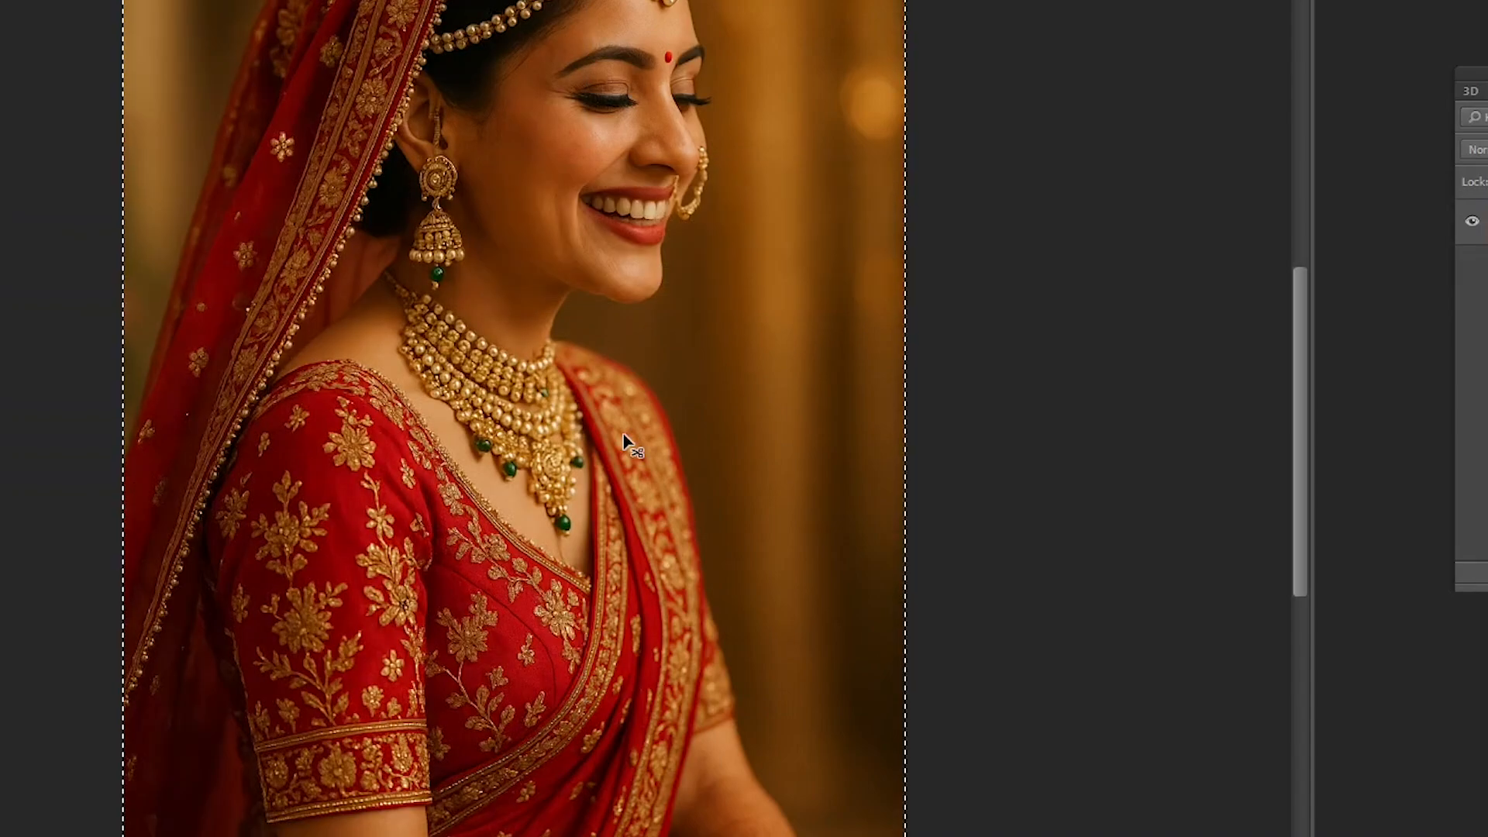
- Try to close the original bride photo without saving and clear its selection
key(ctrl+w)
key(Right)
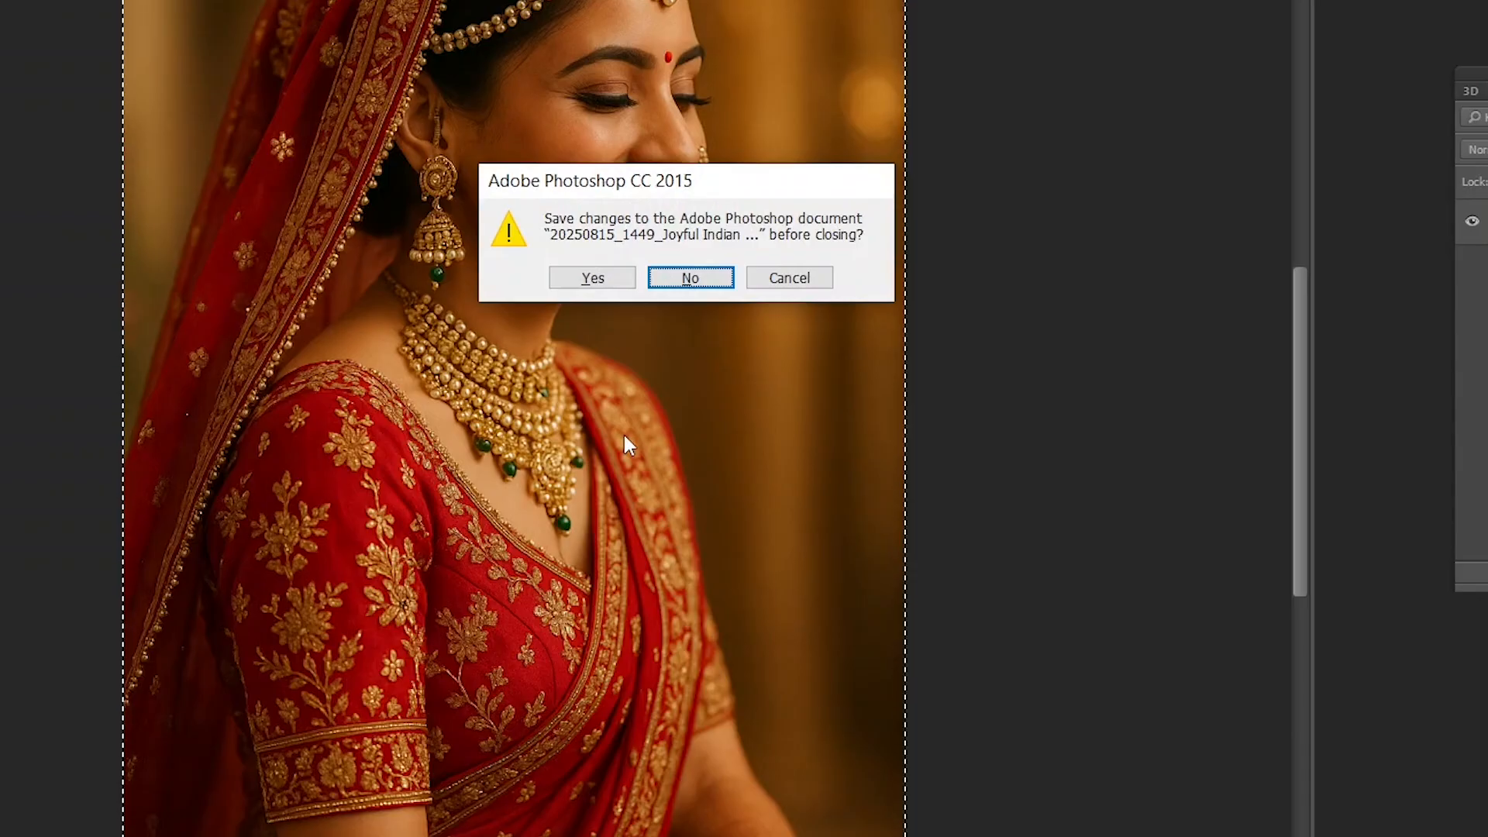
key(Return)
key(ctrl+d)
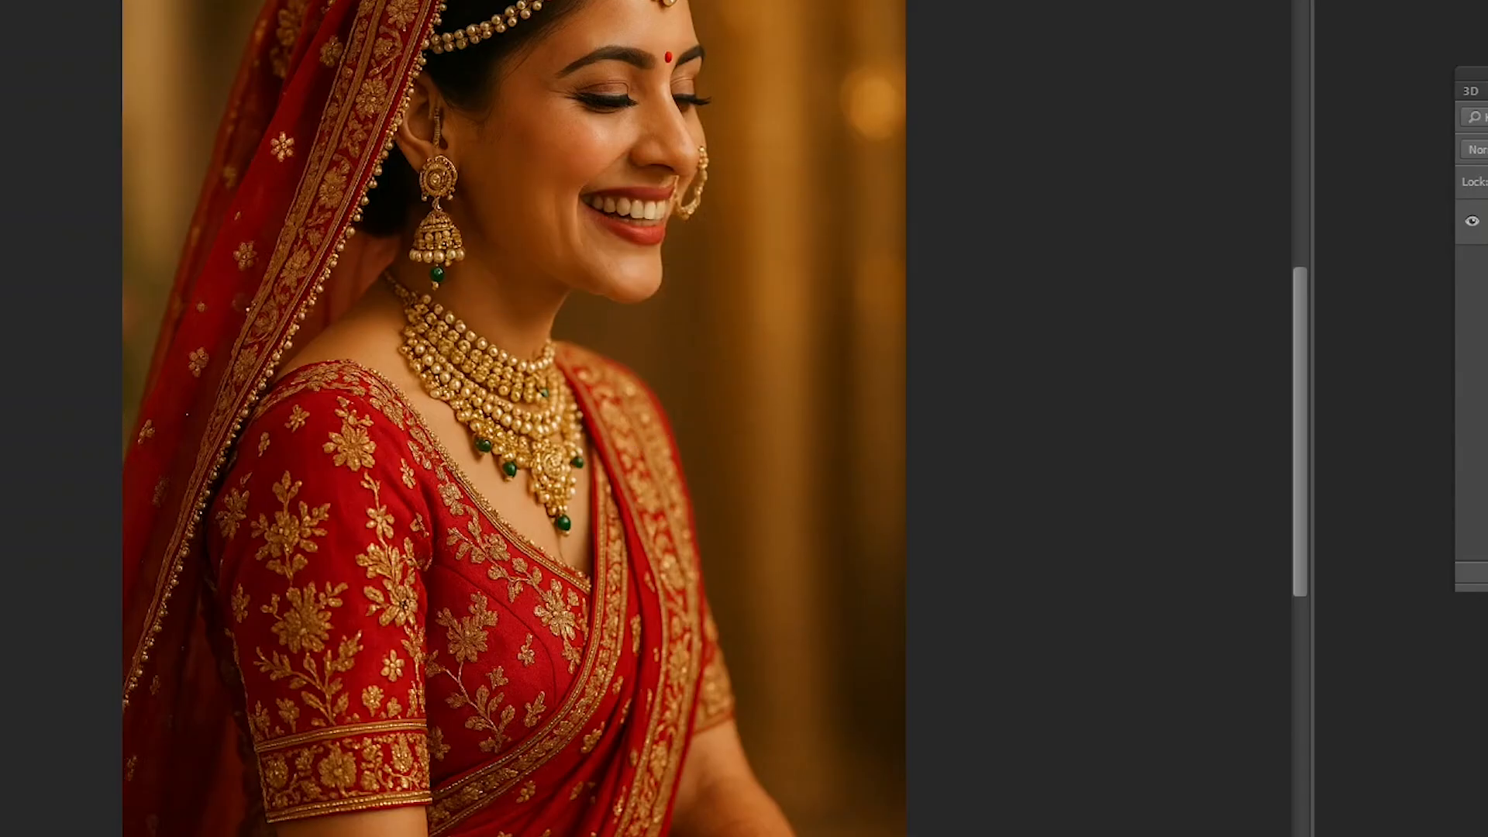
- Convert the bride photo's background into a normal layer named Layer 0, try moving it and undo the trial
click(0, 0)
mouse_move(0, 0)
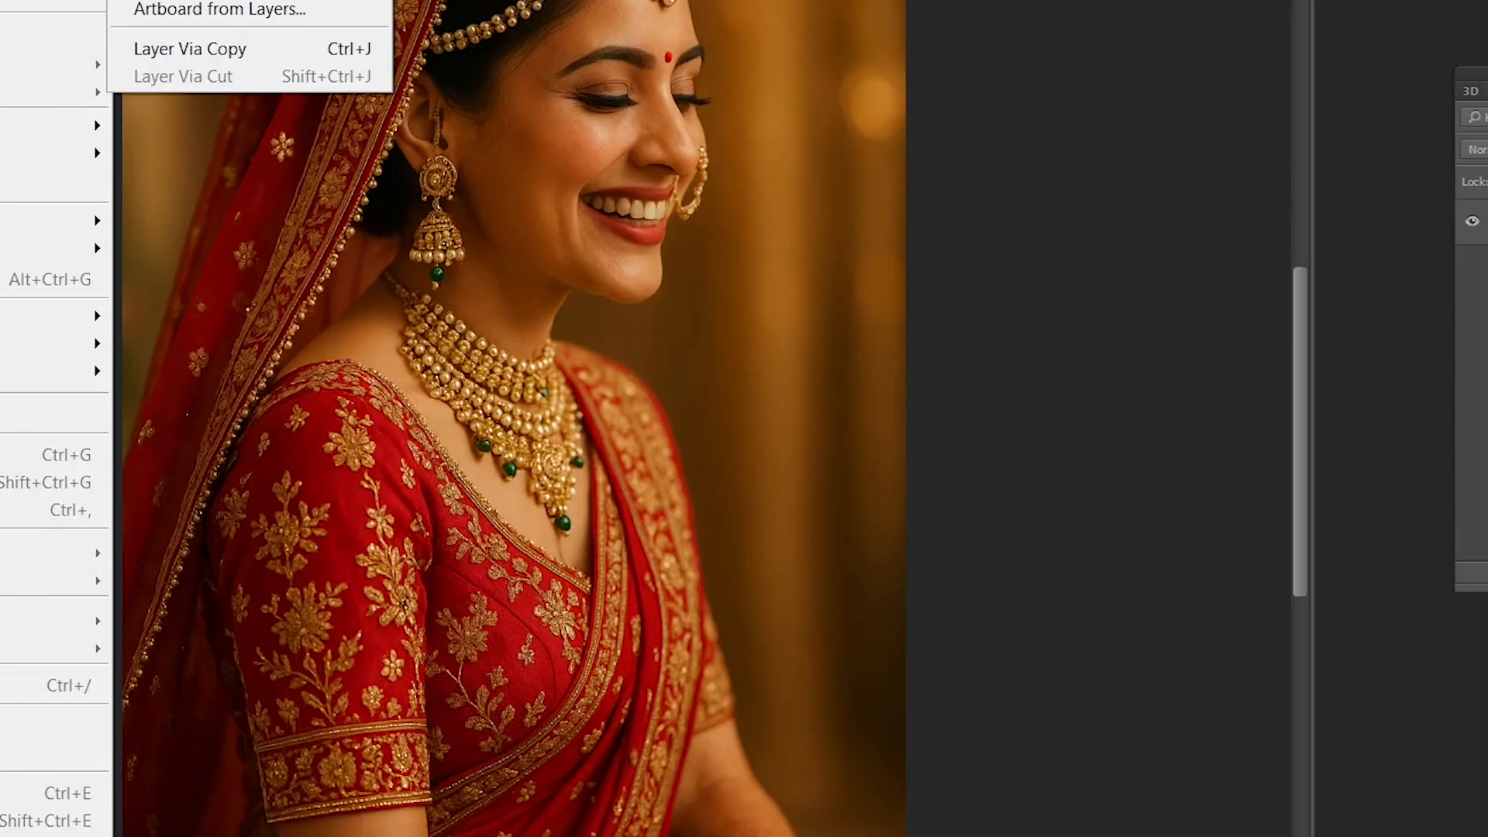
key(Escape)
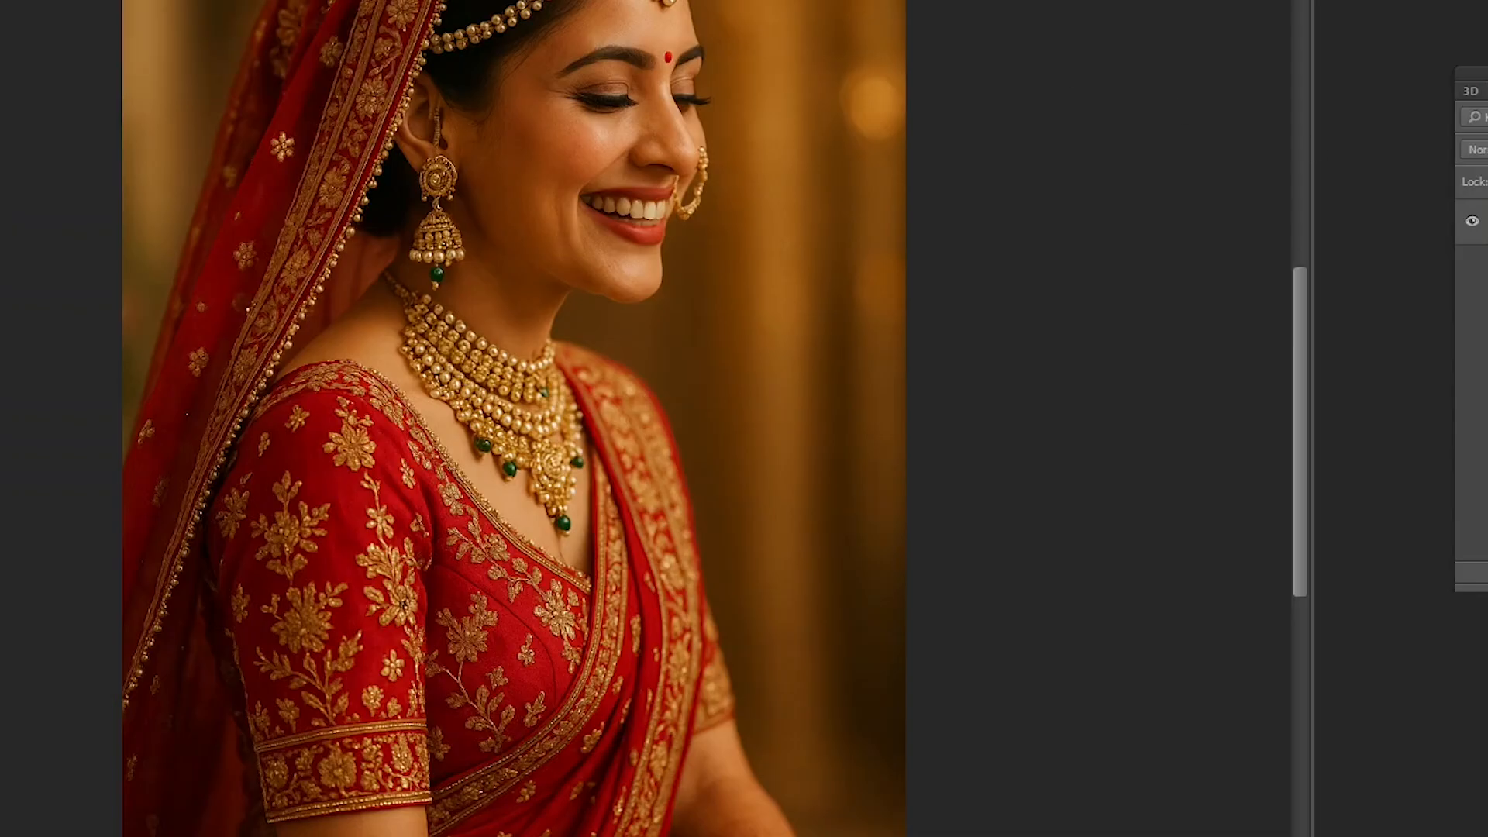
key(alt+l)
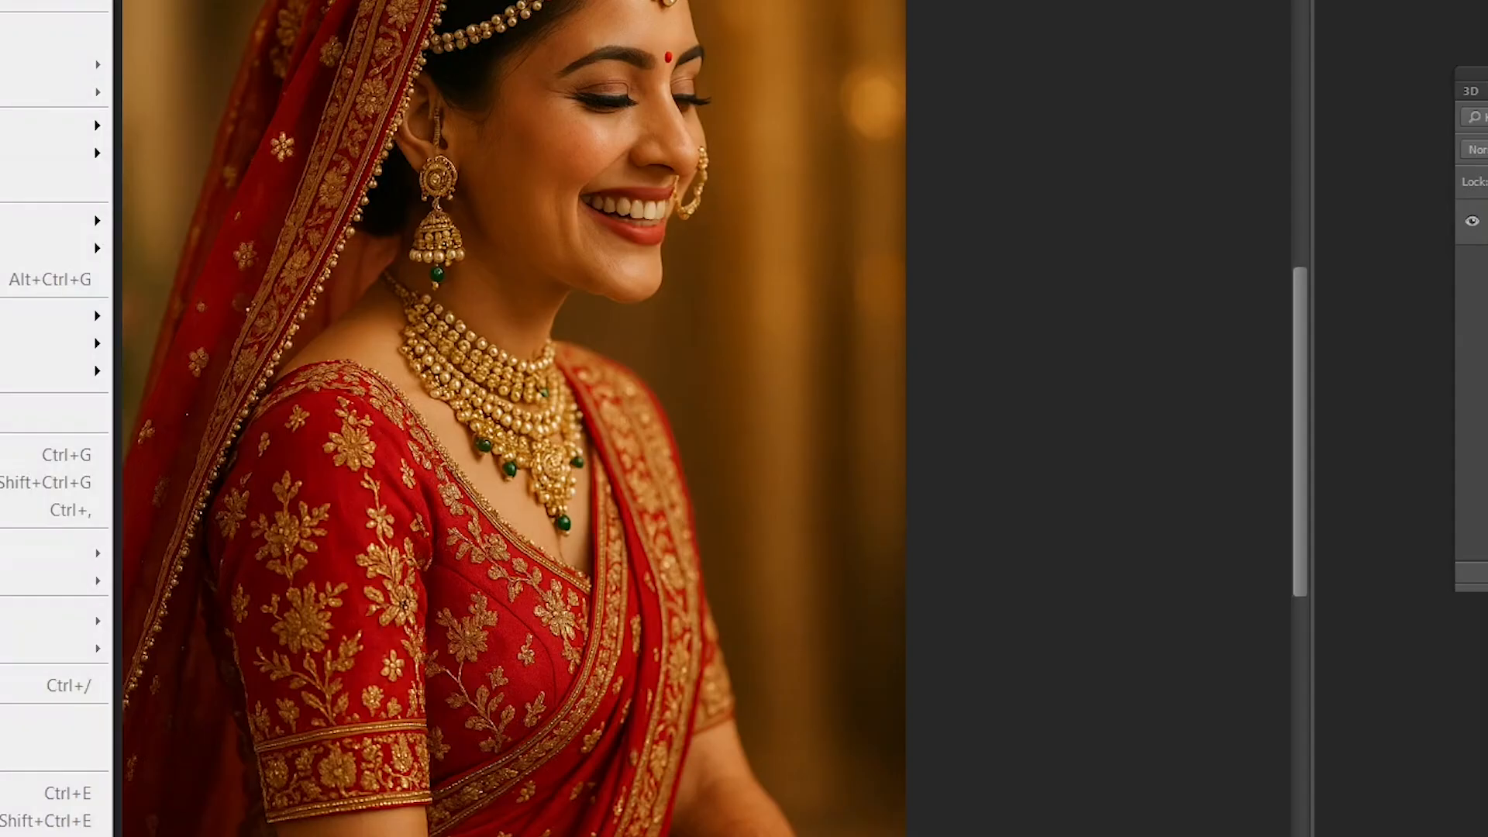
mouse_move(47, 2)
click(178, 1)
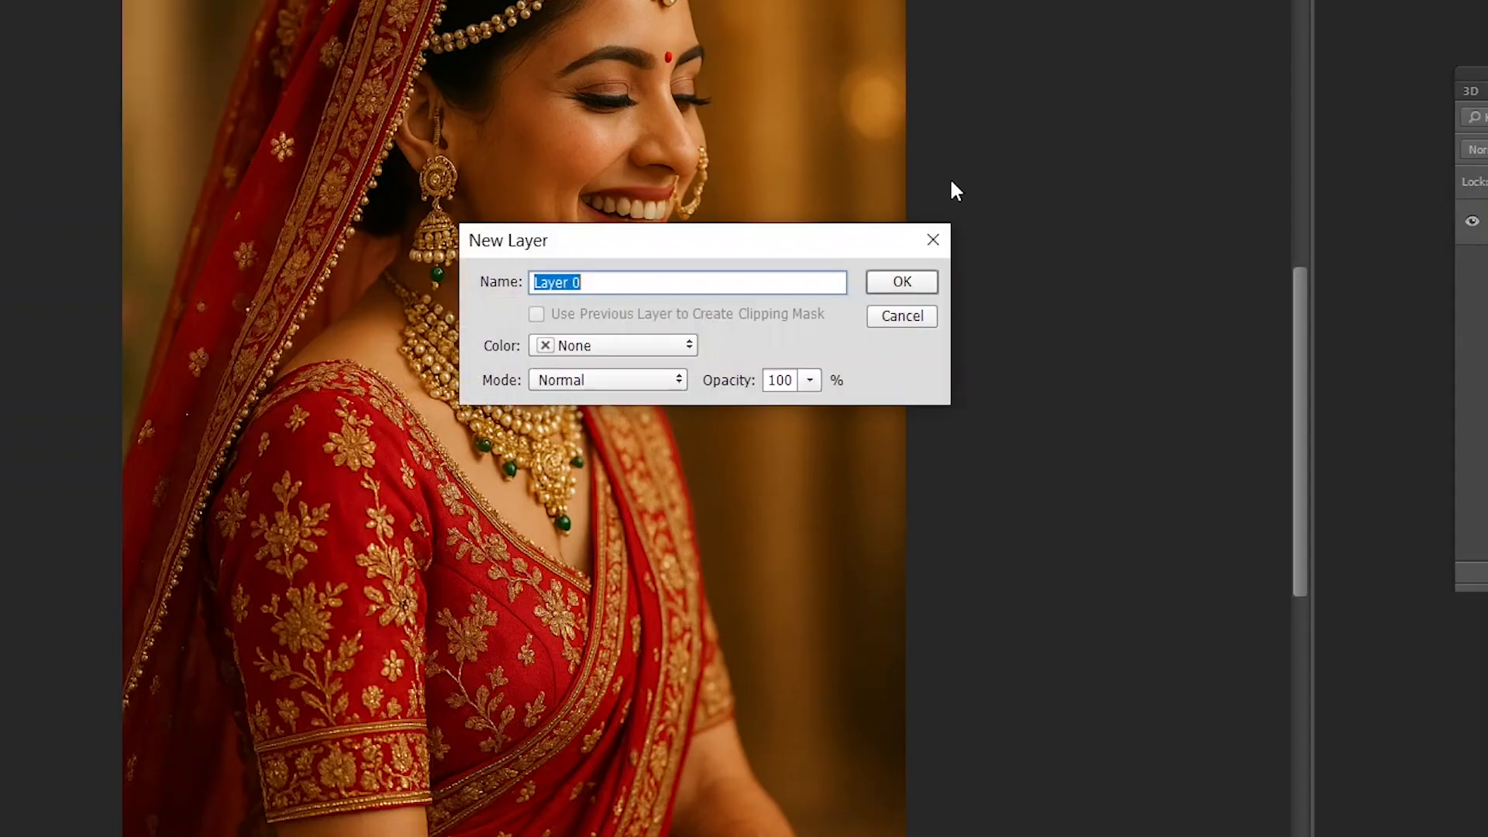
click(905, 285)
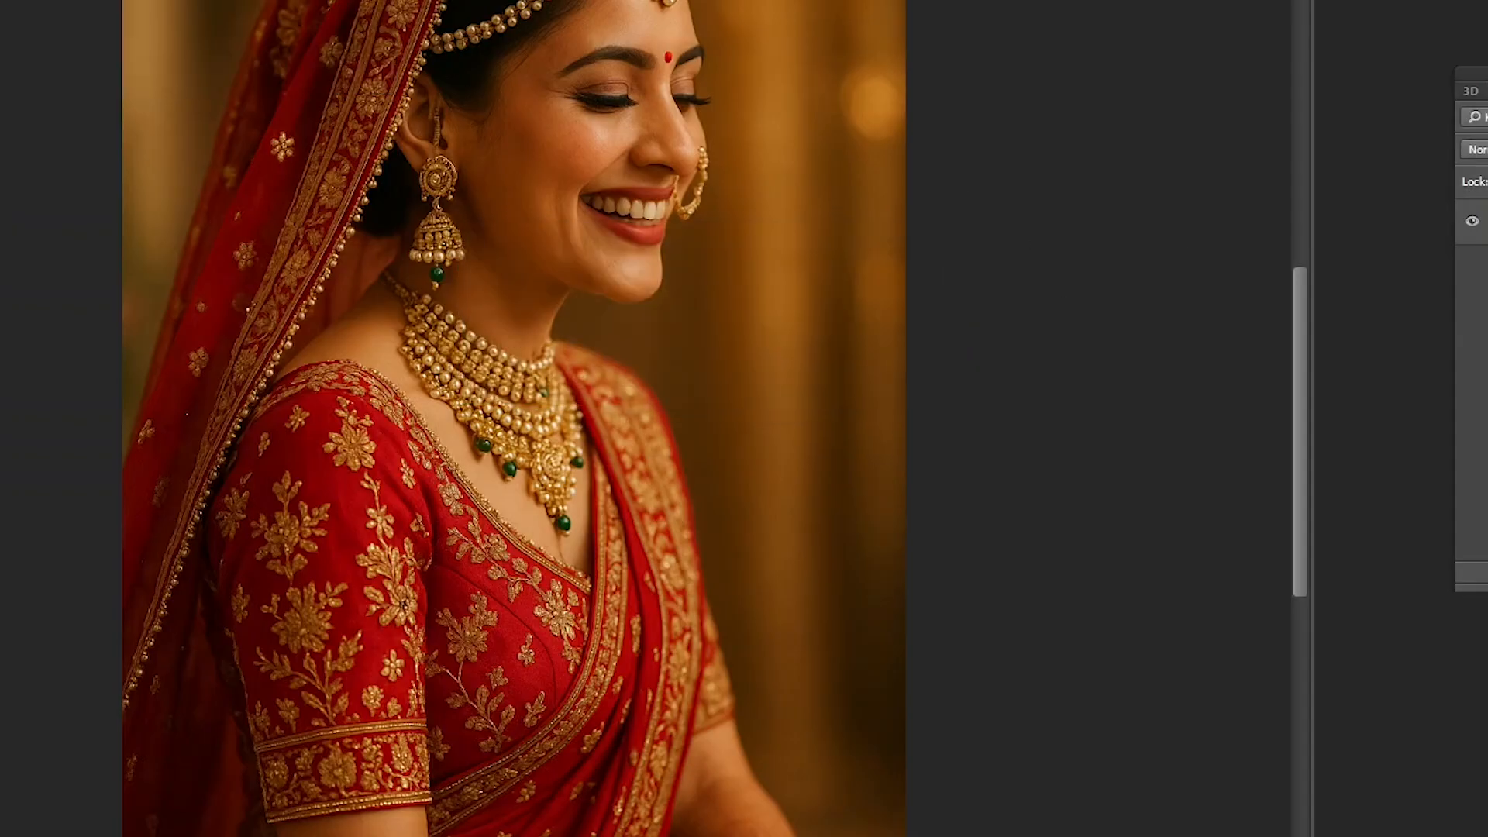
drag(714, 243, 810, 118)
key(ctrl+z)
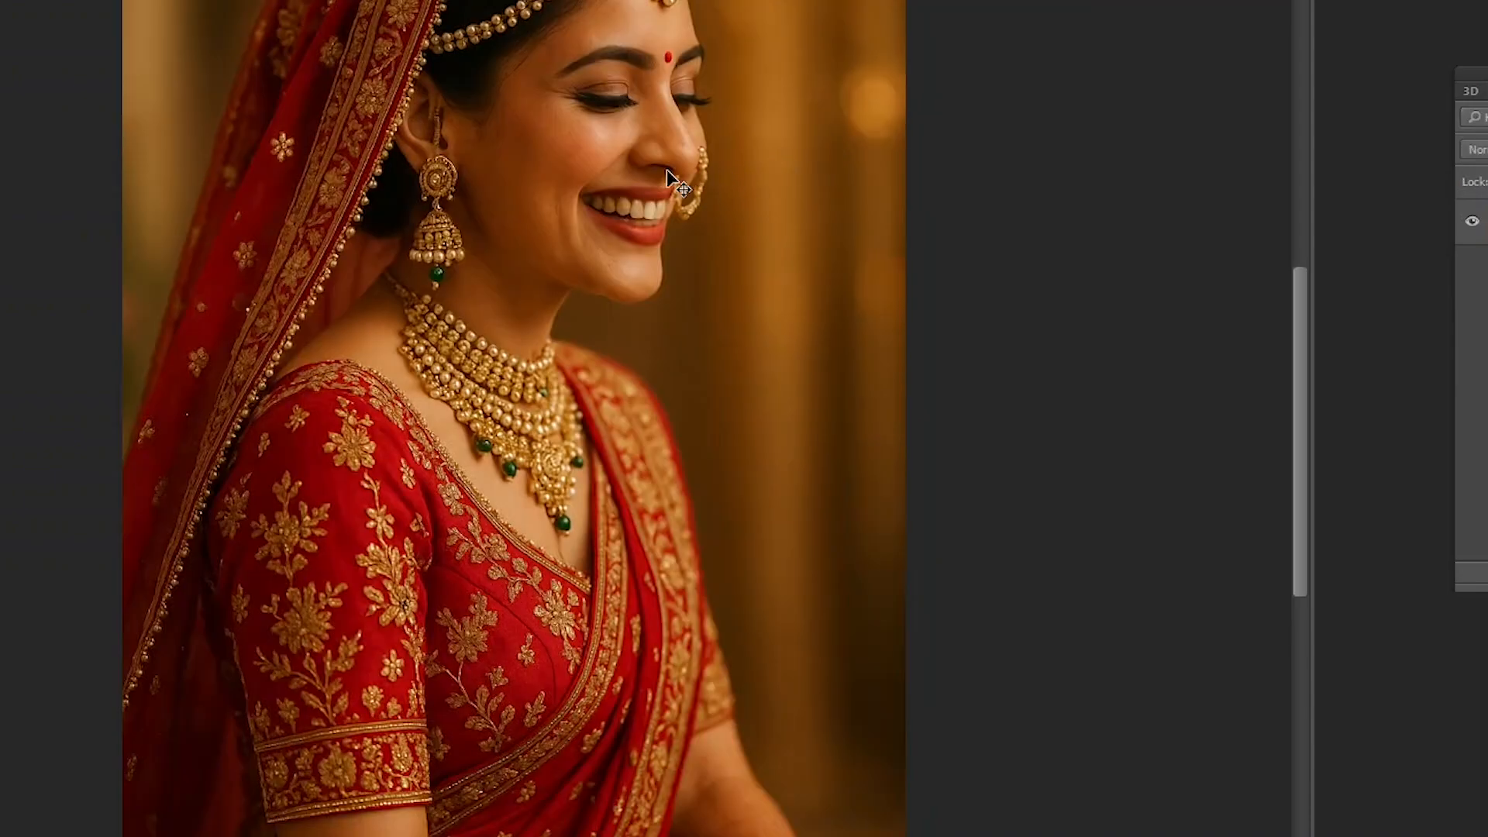
- Reposition the bride photo's window and try to move its locked background layer with the Move tool
click(534, 324)
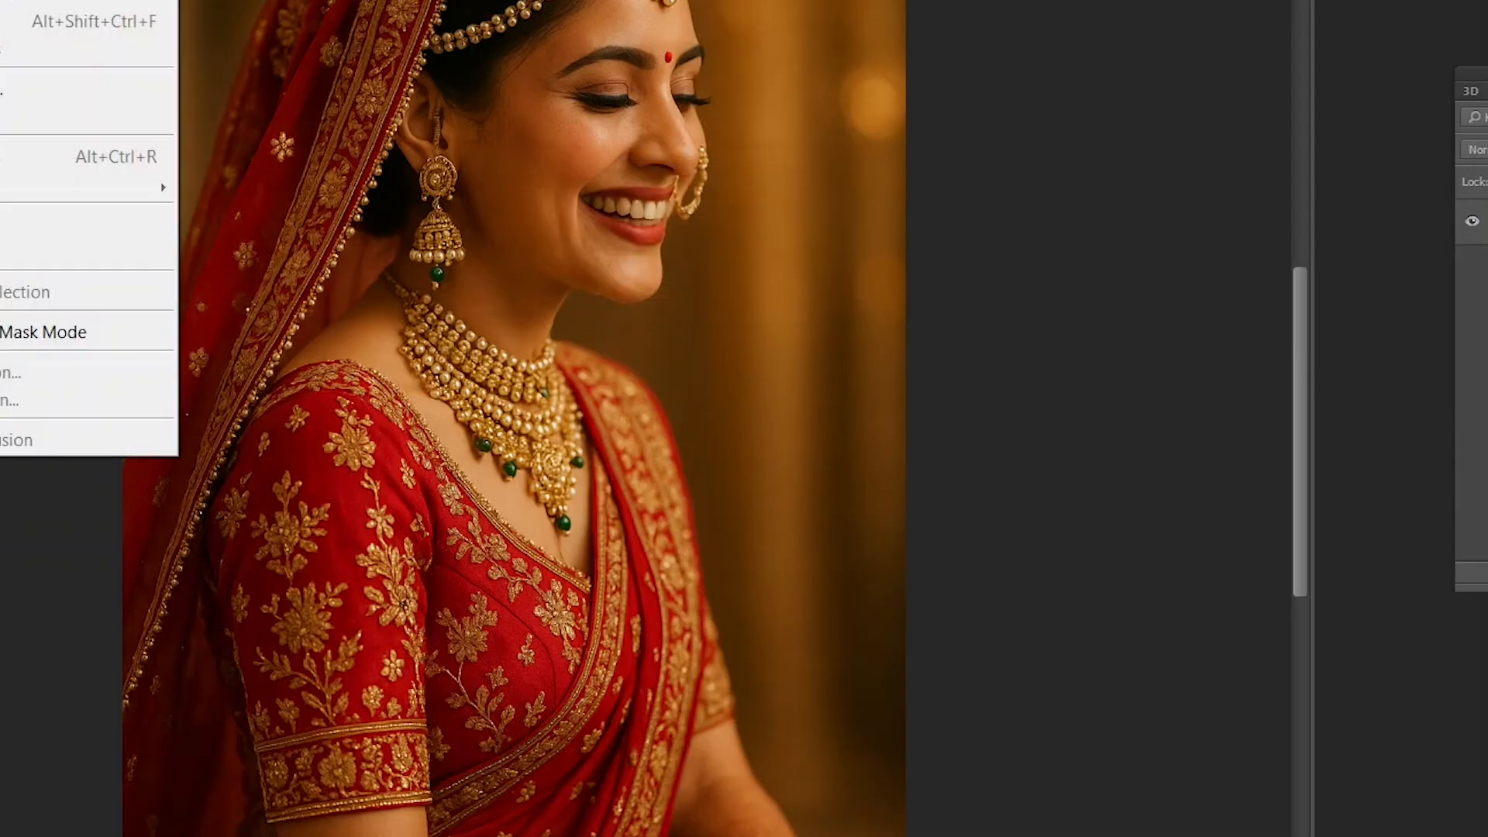
mouse_move(47, 1)
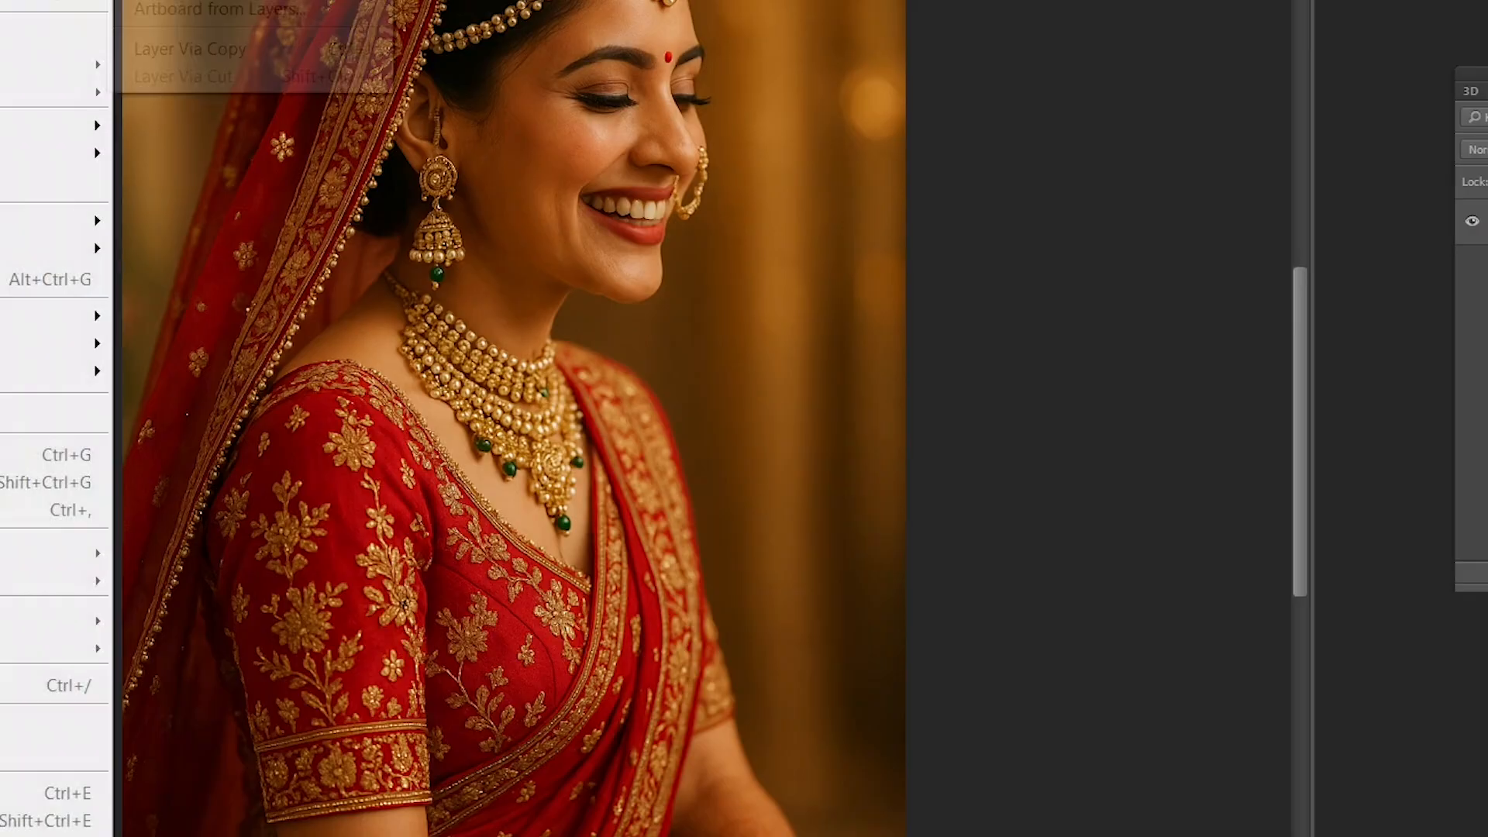
click(588, 202)
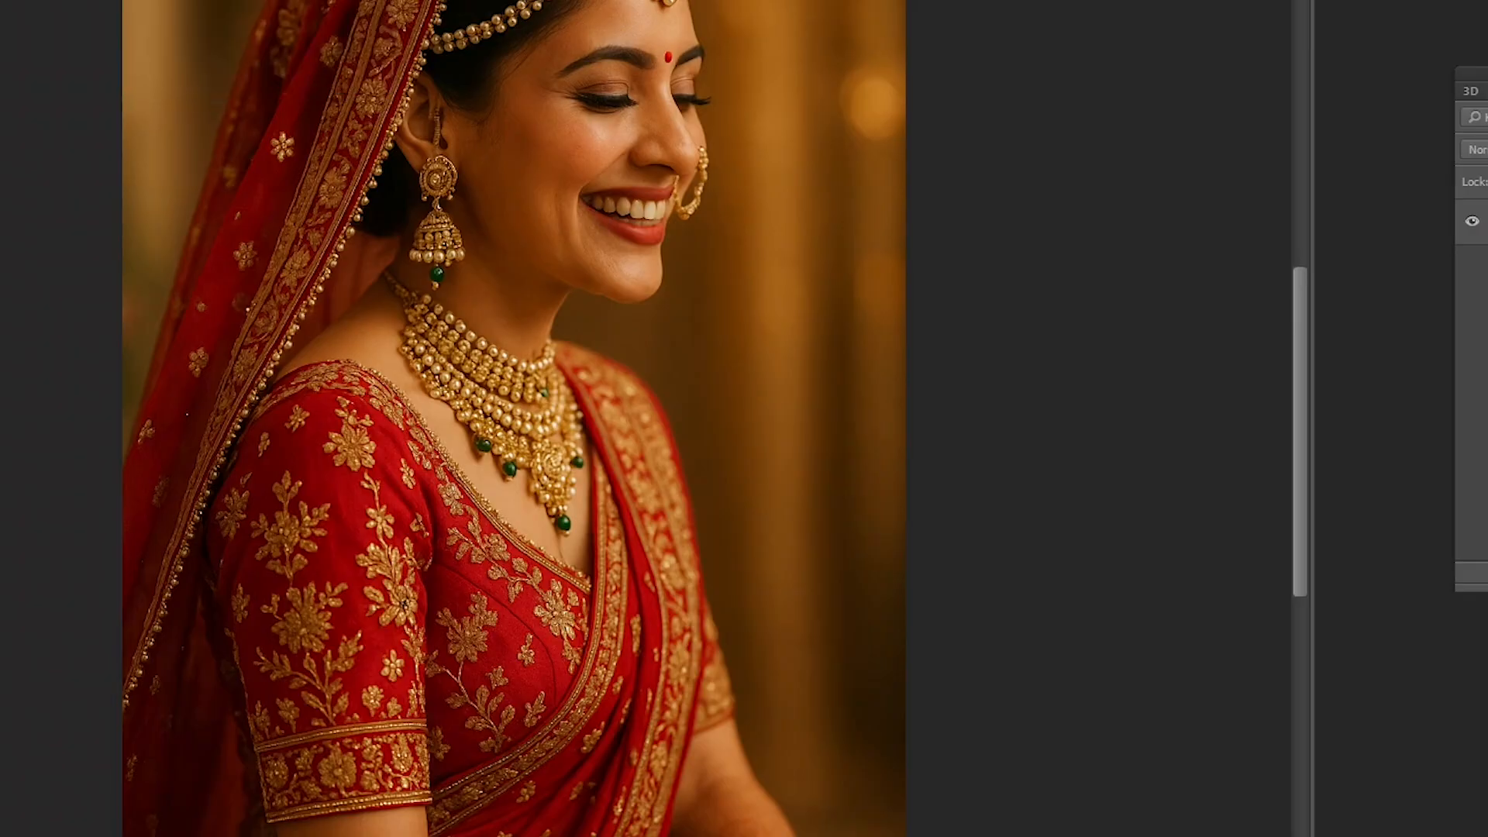
drag(621, 0, 721, 0)
drag(701, 196, 770, 338)
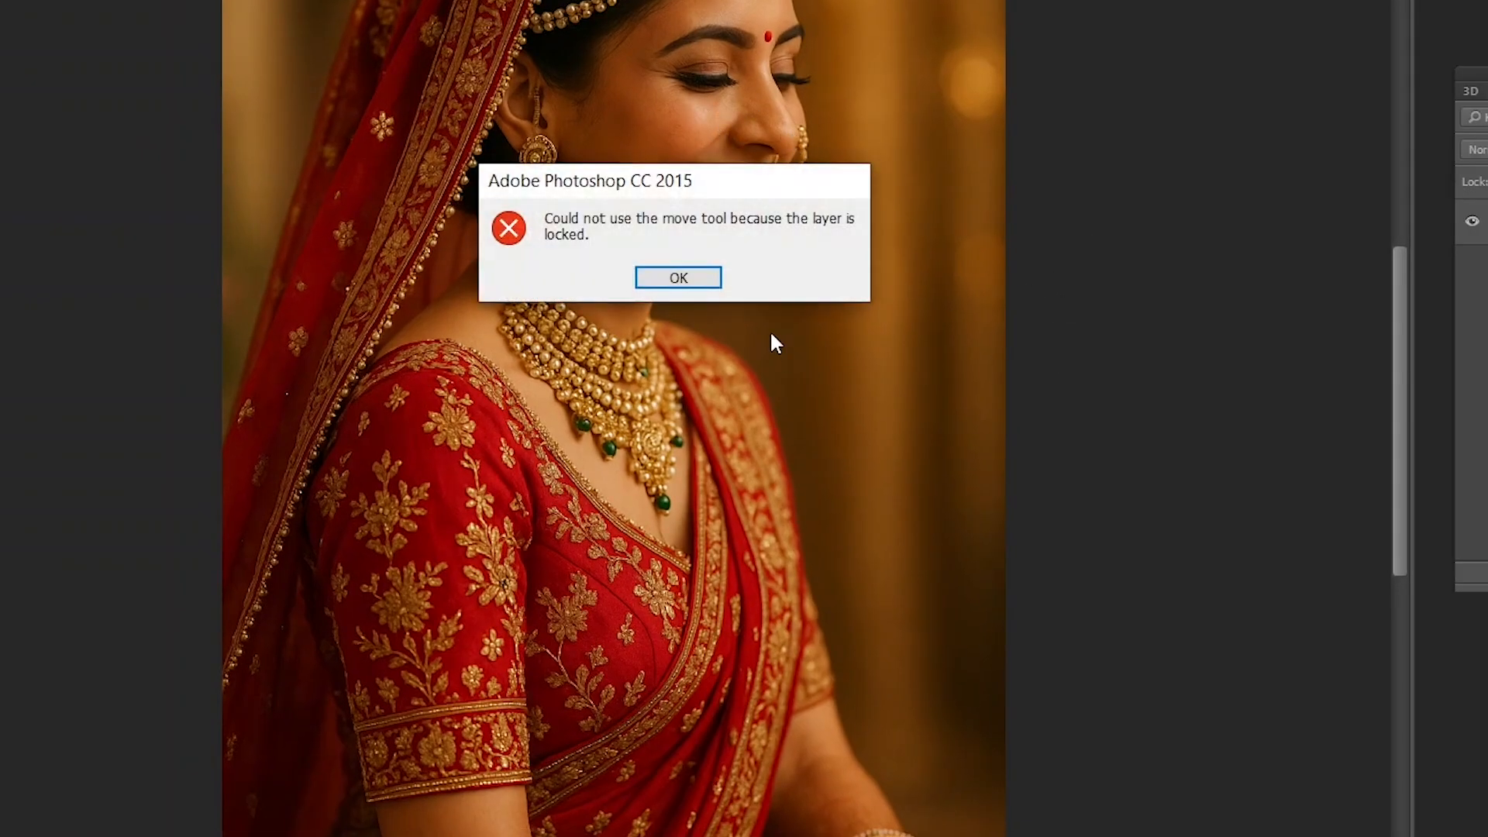
key(Return)
- Select the entire bride photo and check the settings offered for a new document without creating one
key(ctrl+a)
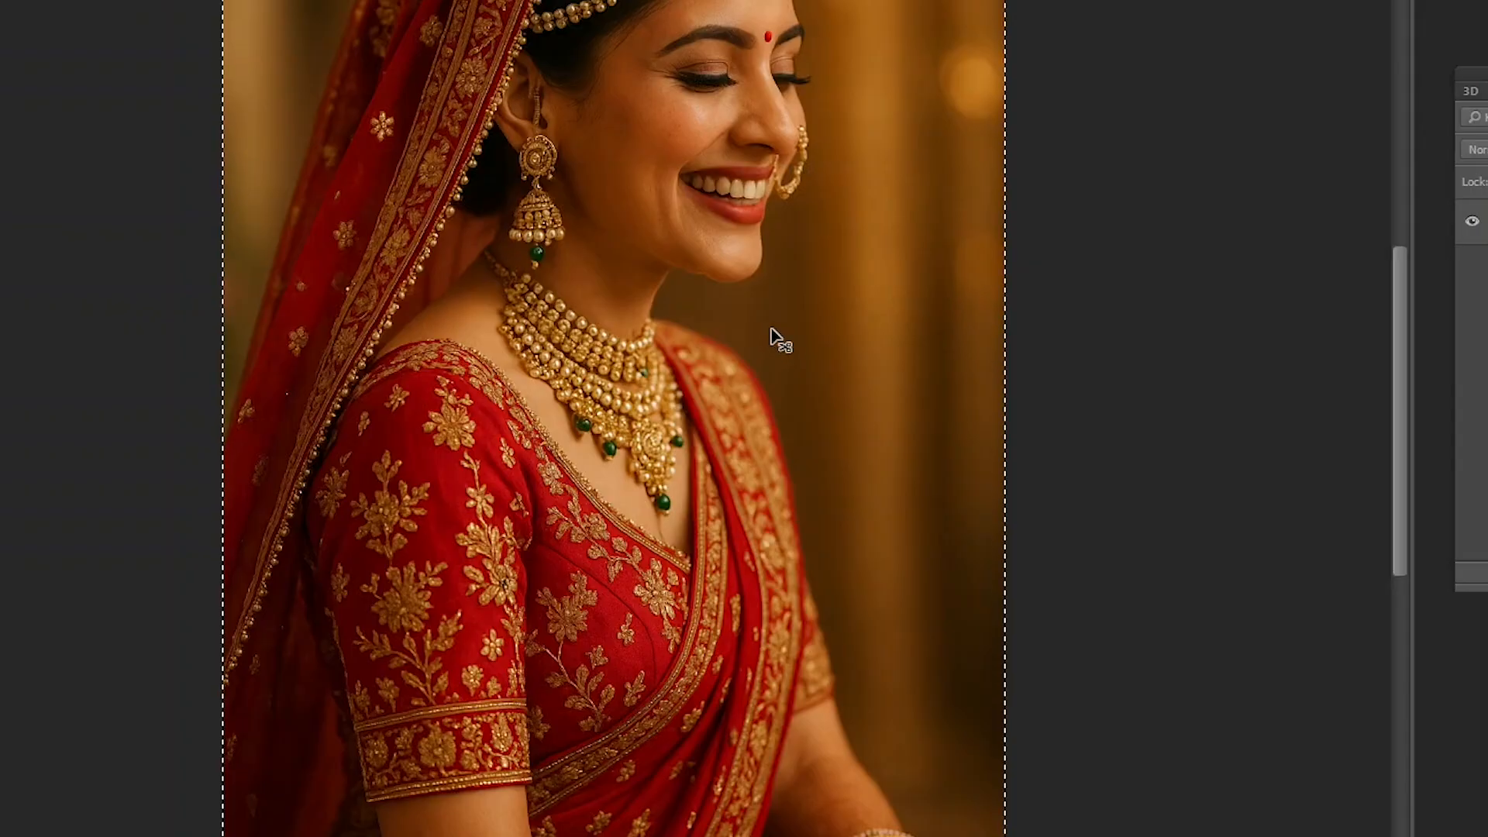
key(ctrl+n)
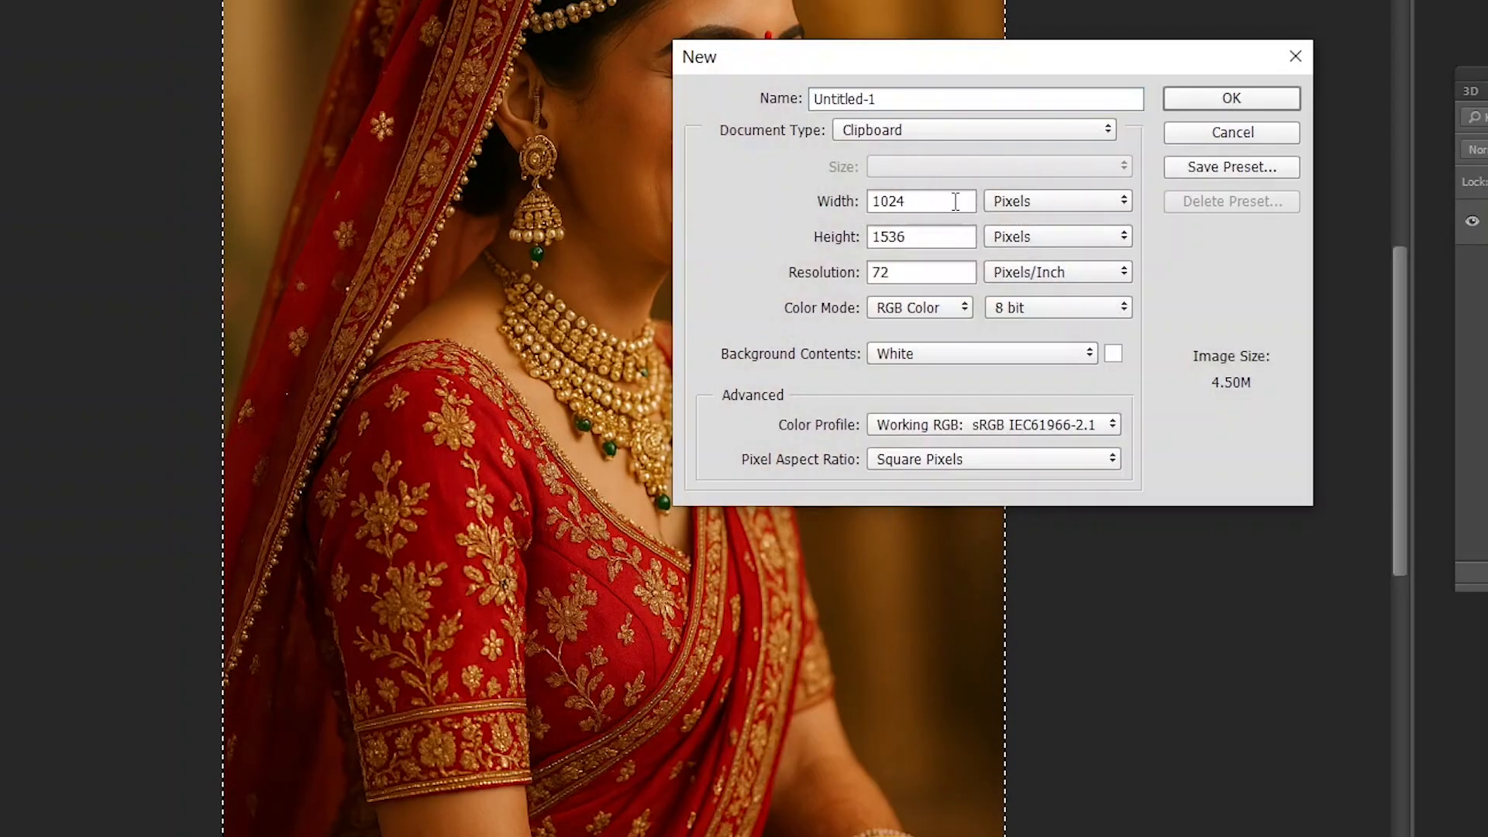
key(Escape)
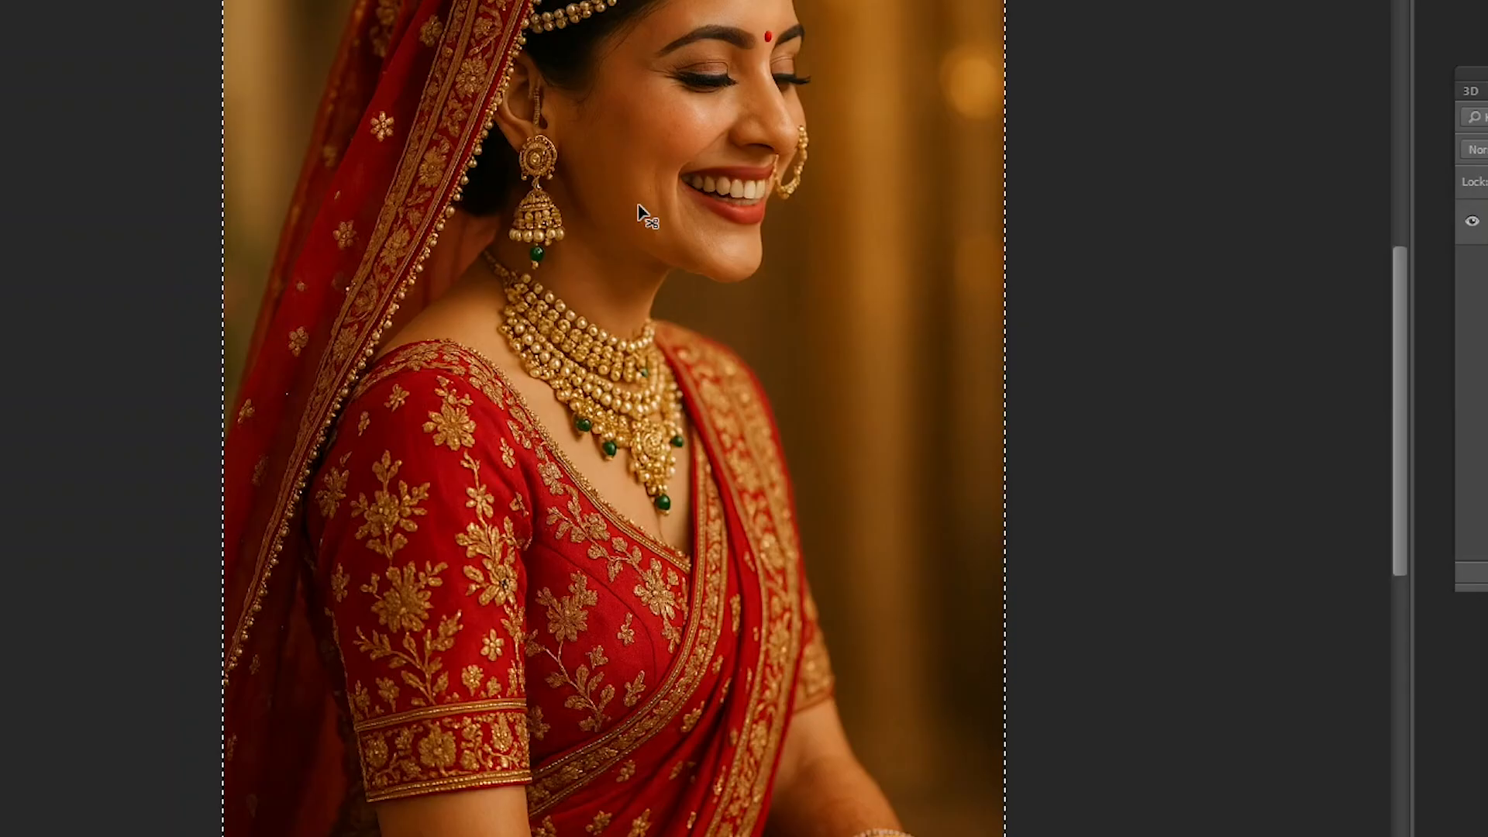
- Look through the adjustment layer types and the selection commands, and clear the photo's selection
key(alt+l)
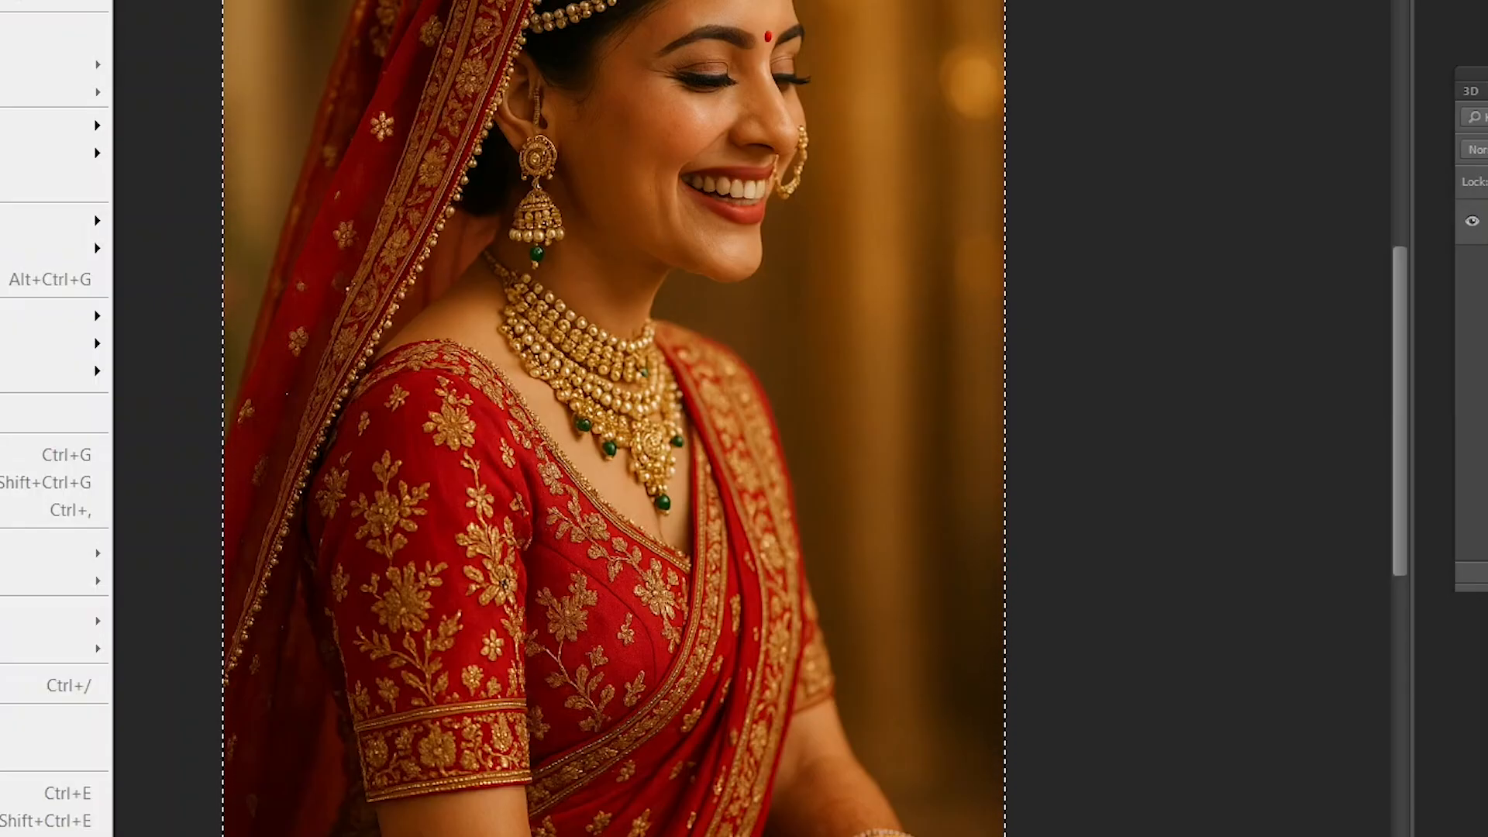
mouse_move(32, 146)
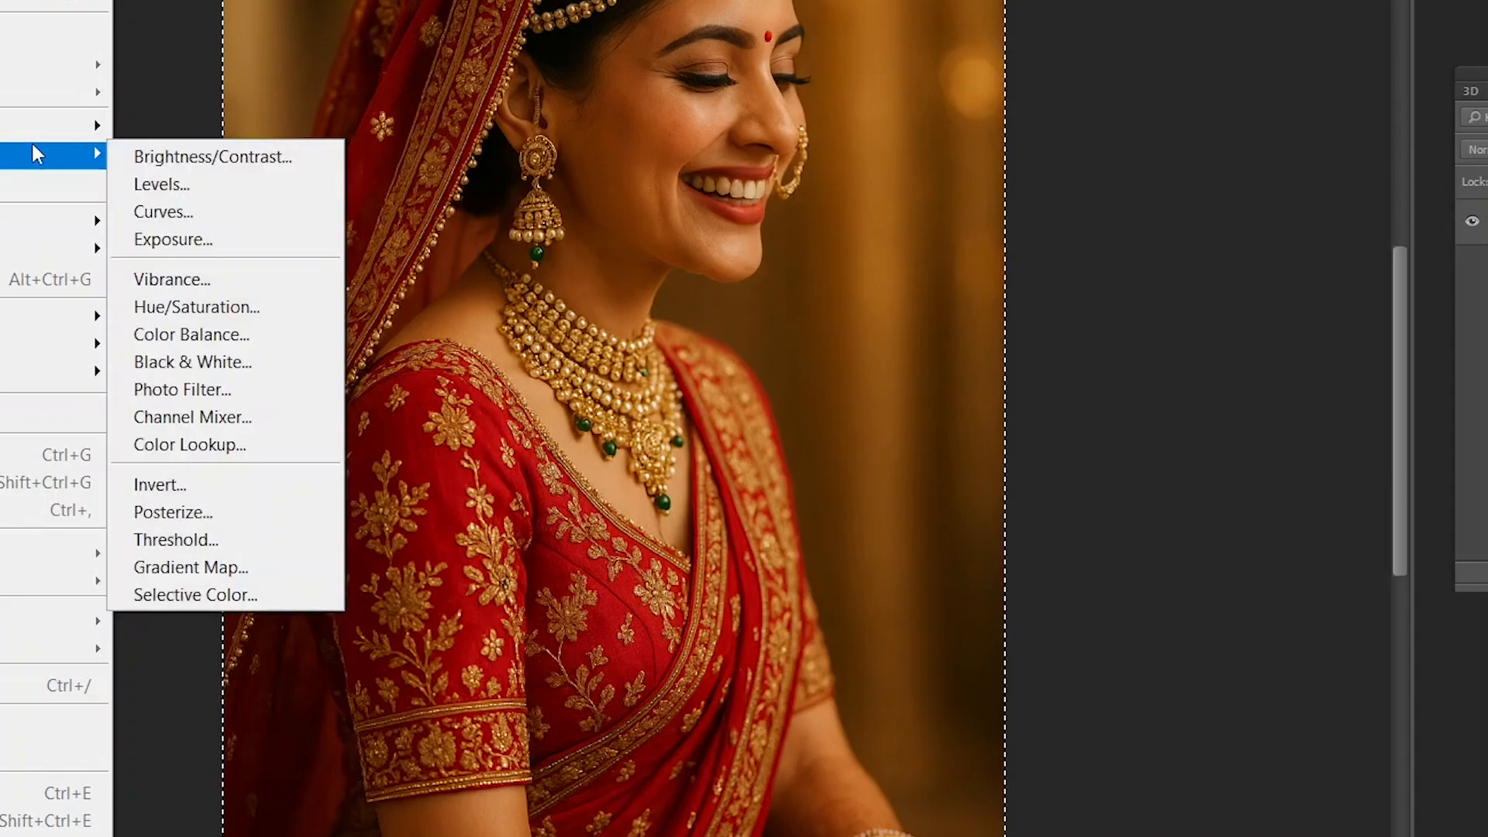
mouse_move(39, 222)
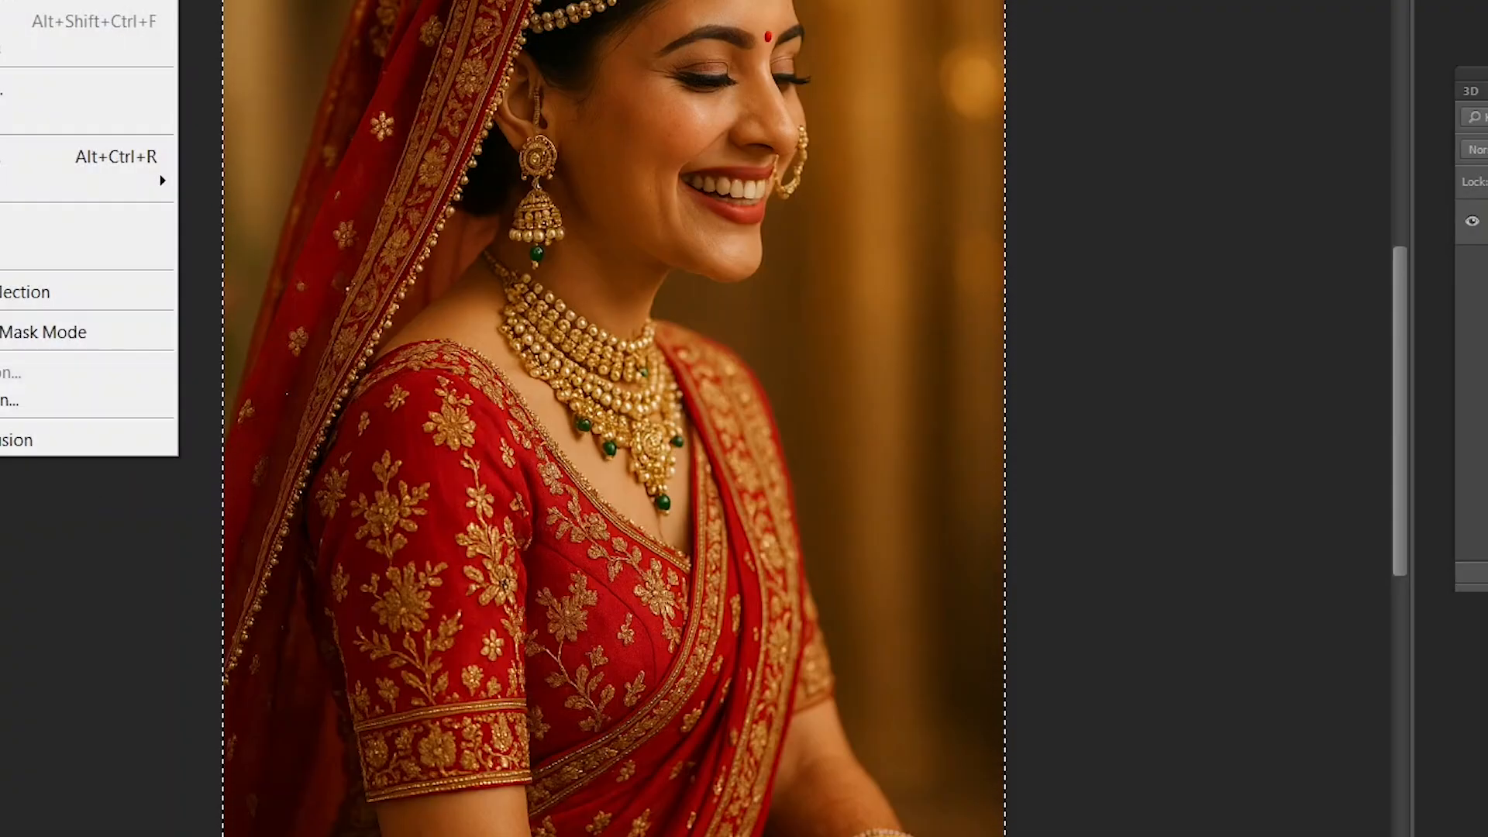
mouse_move(164, 181)
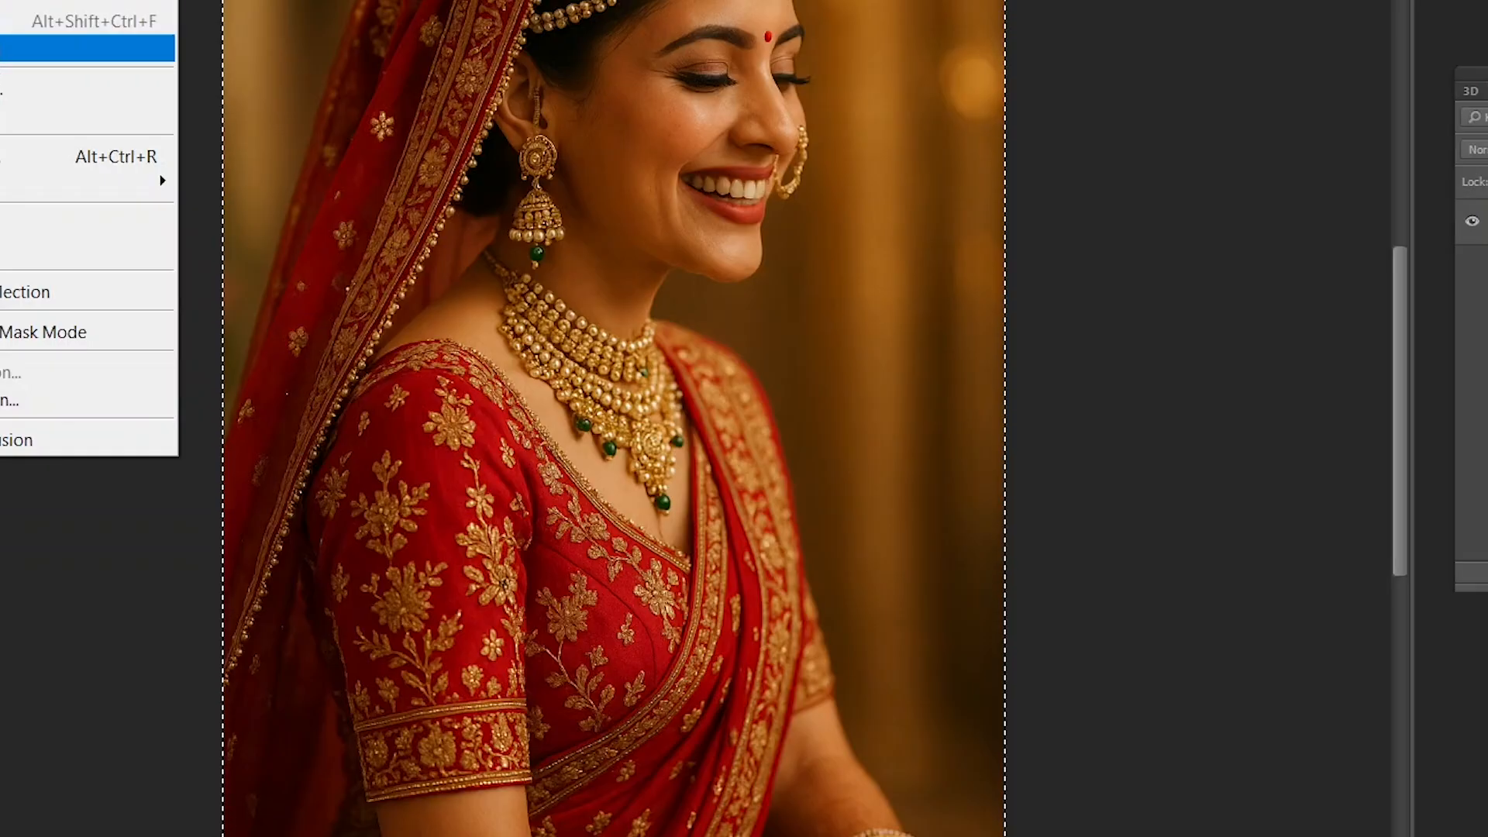
key(Escape)
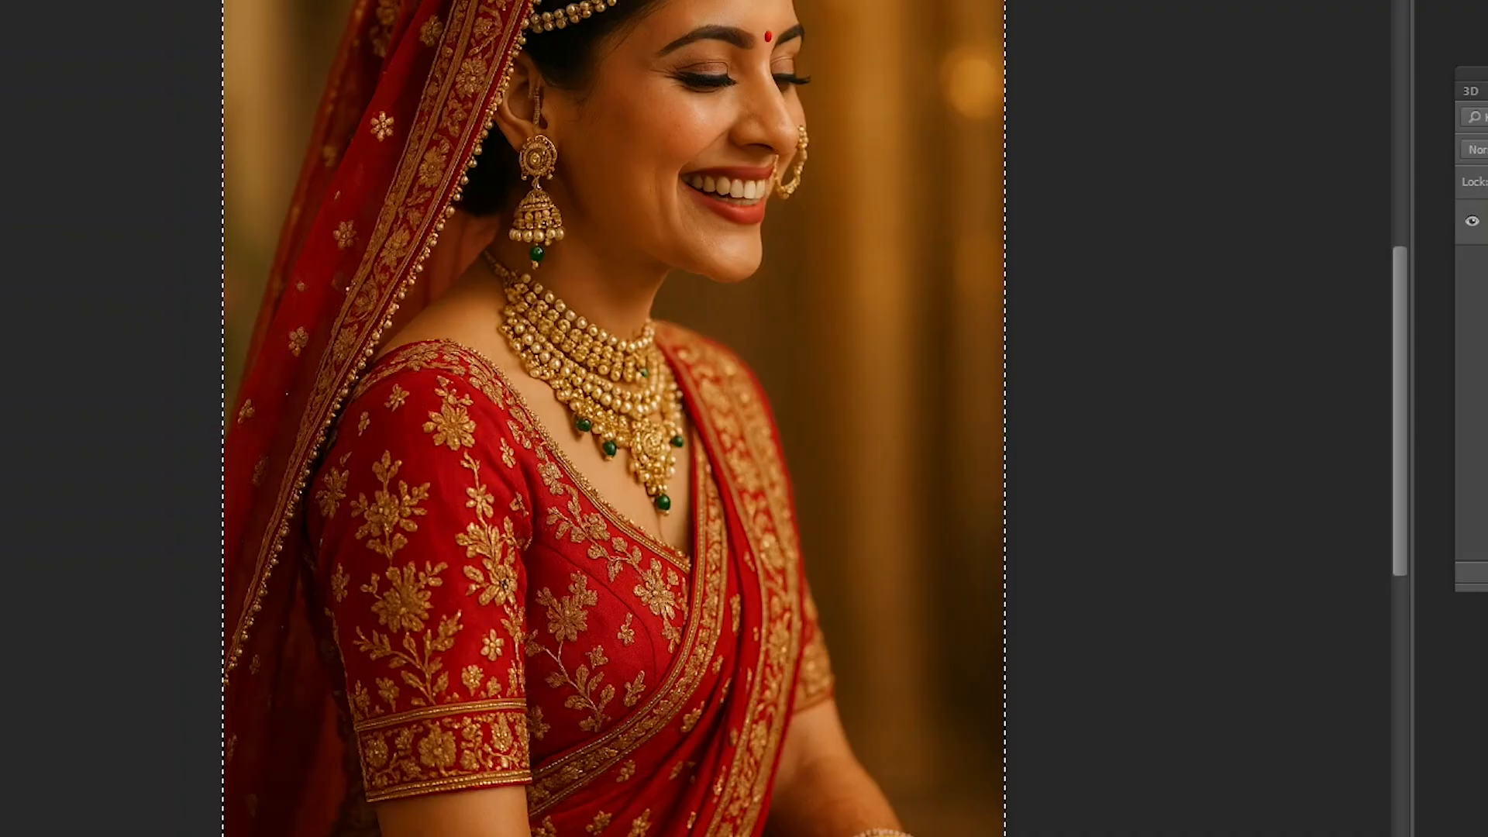
key(ctrl+d)
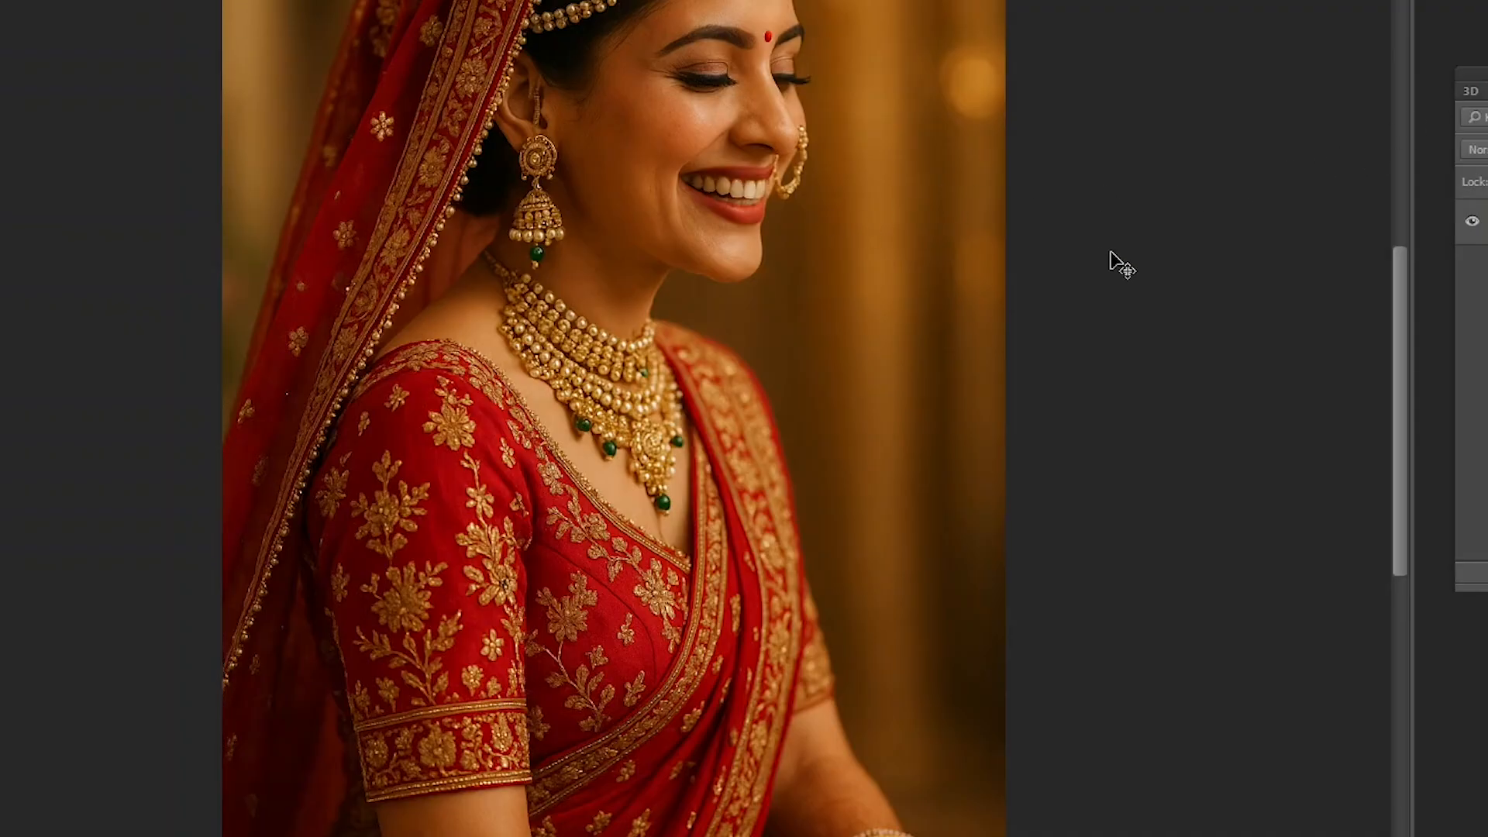
- Duplicate the bride photo's background layer, try moving the copy and undo the move
drag(745, 0, 791, 20)
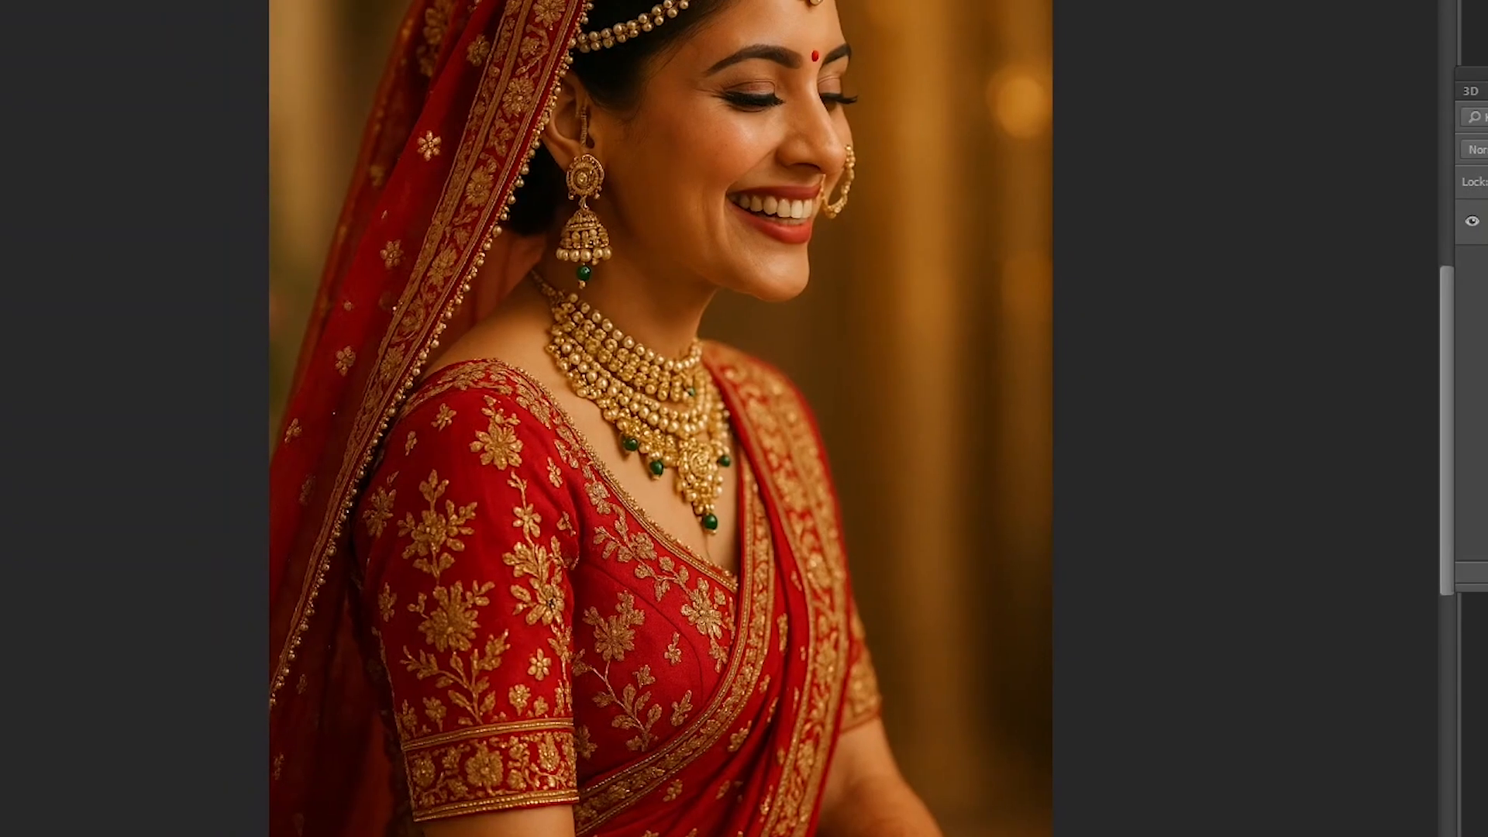
key(ctrl+minus)
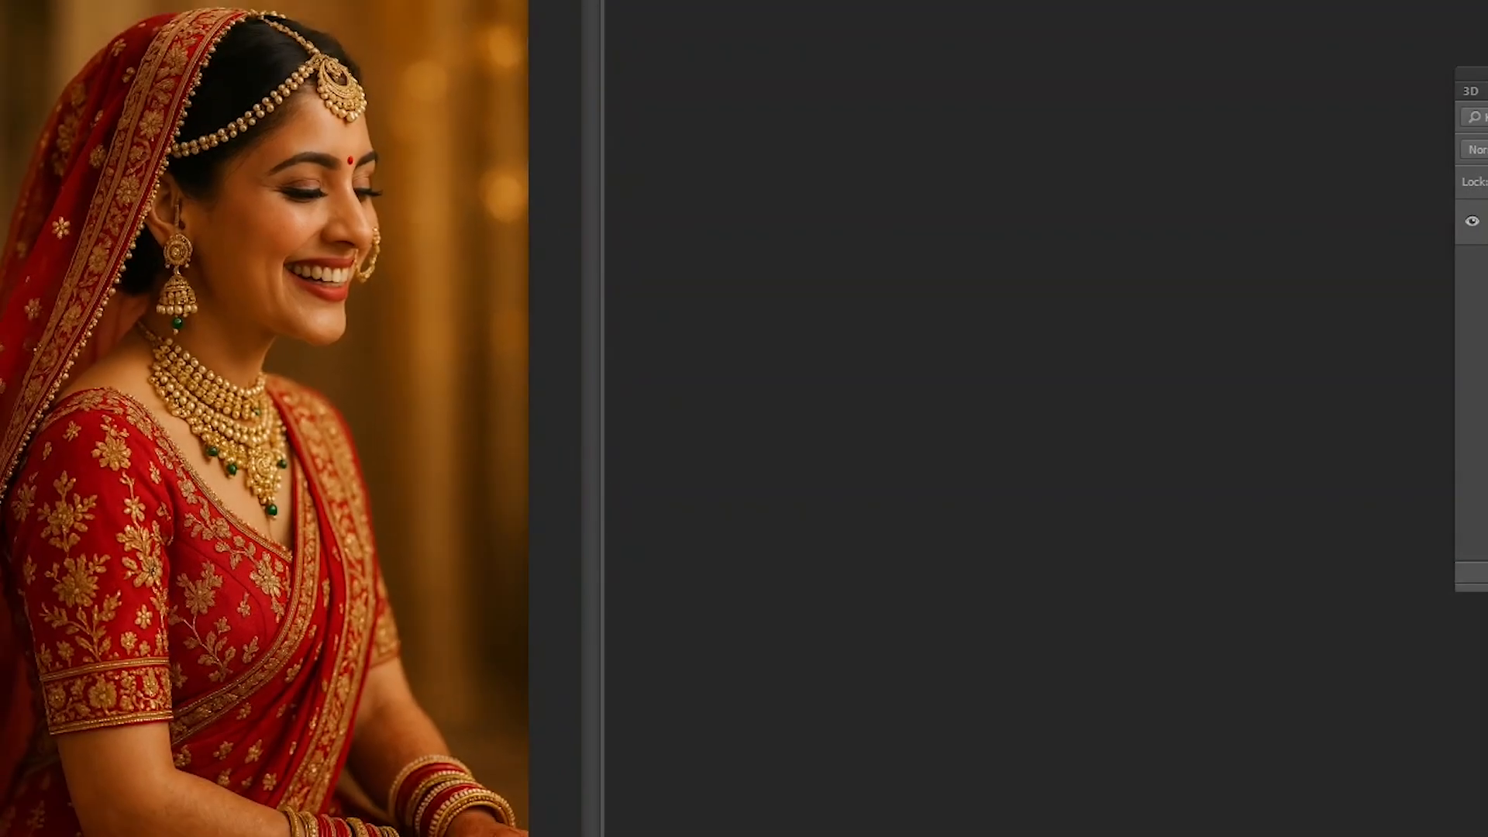
drag(310, 0, 566, 0)
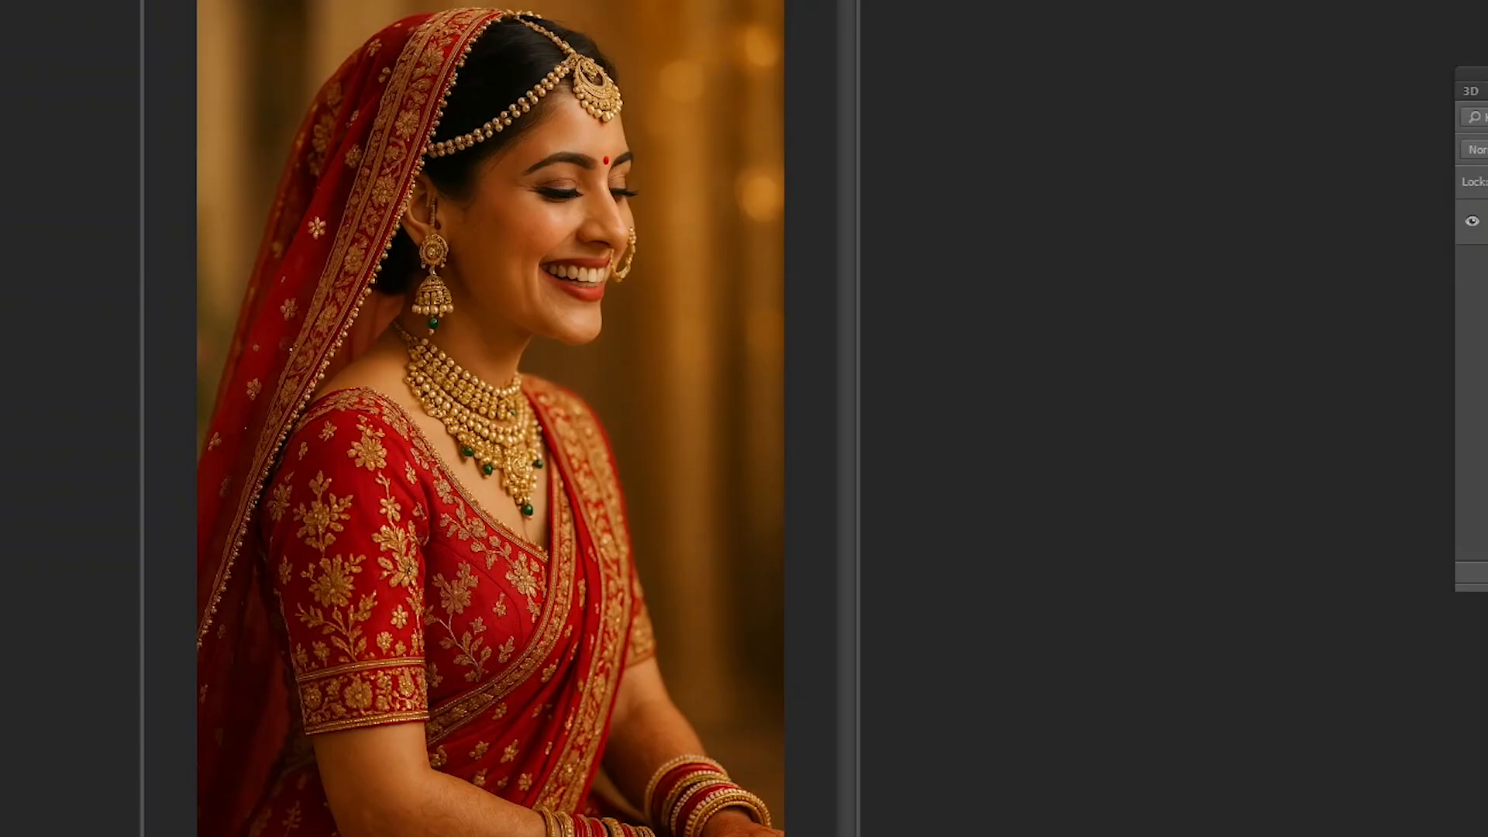
click(0, 0)
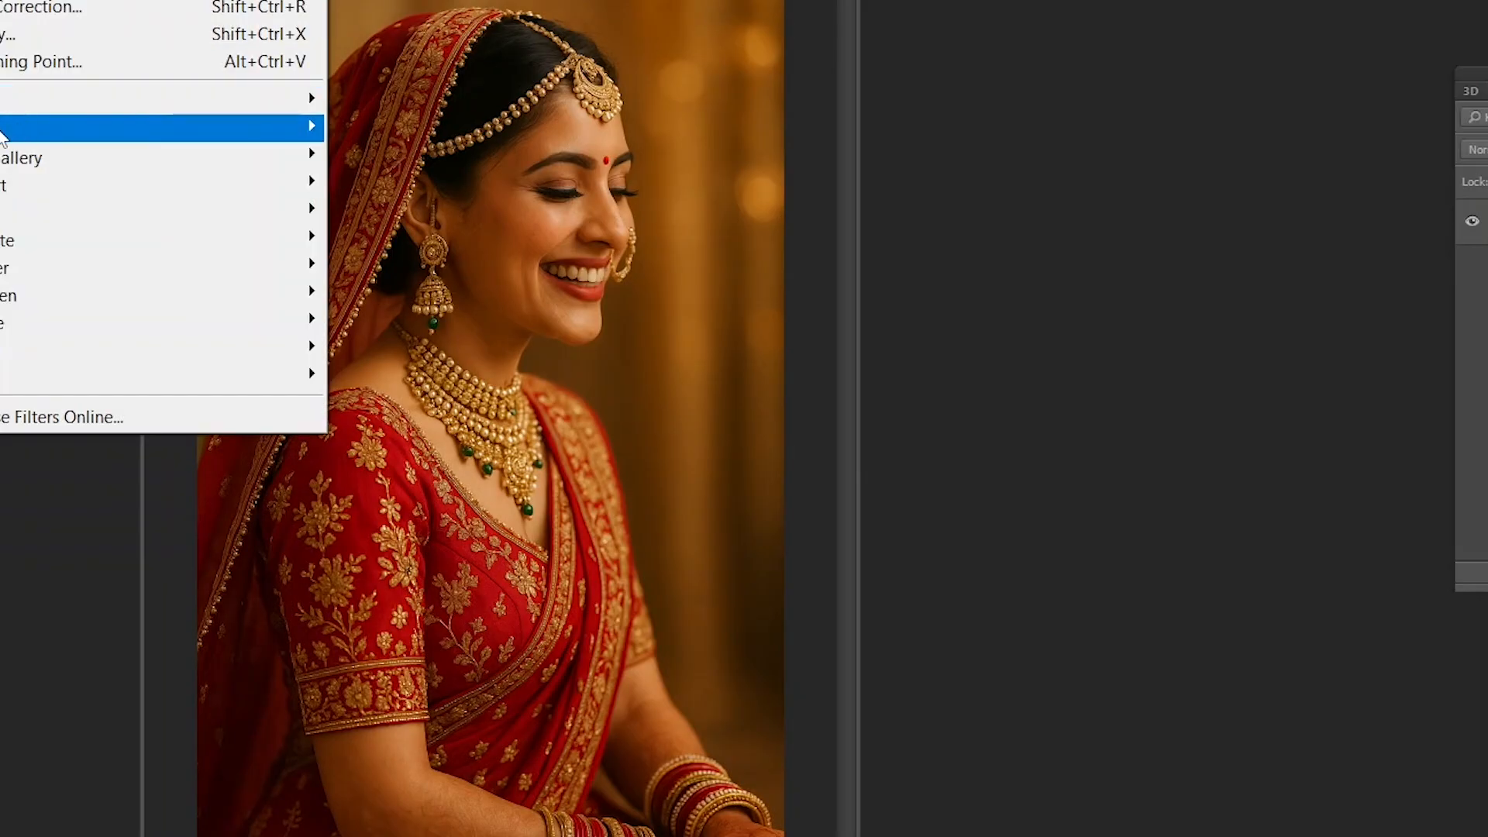
drag(496, 0, 611, 5)
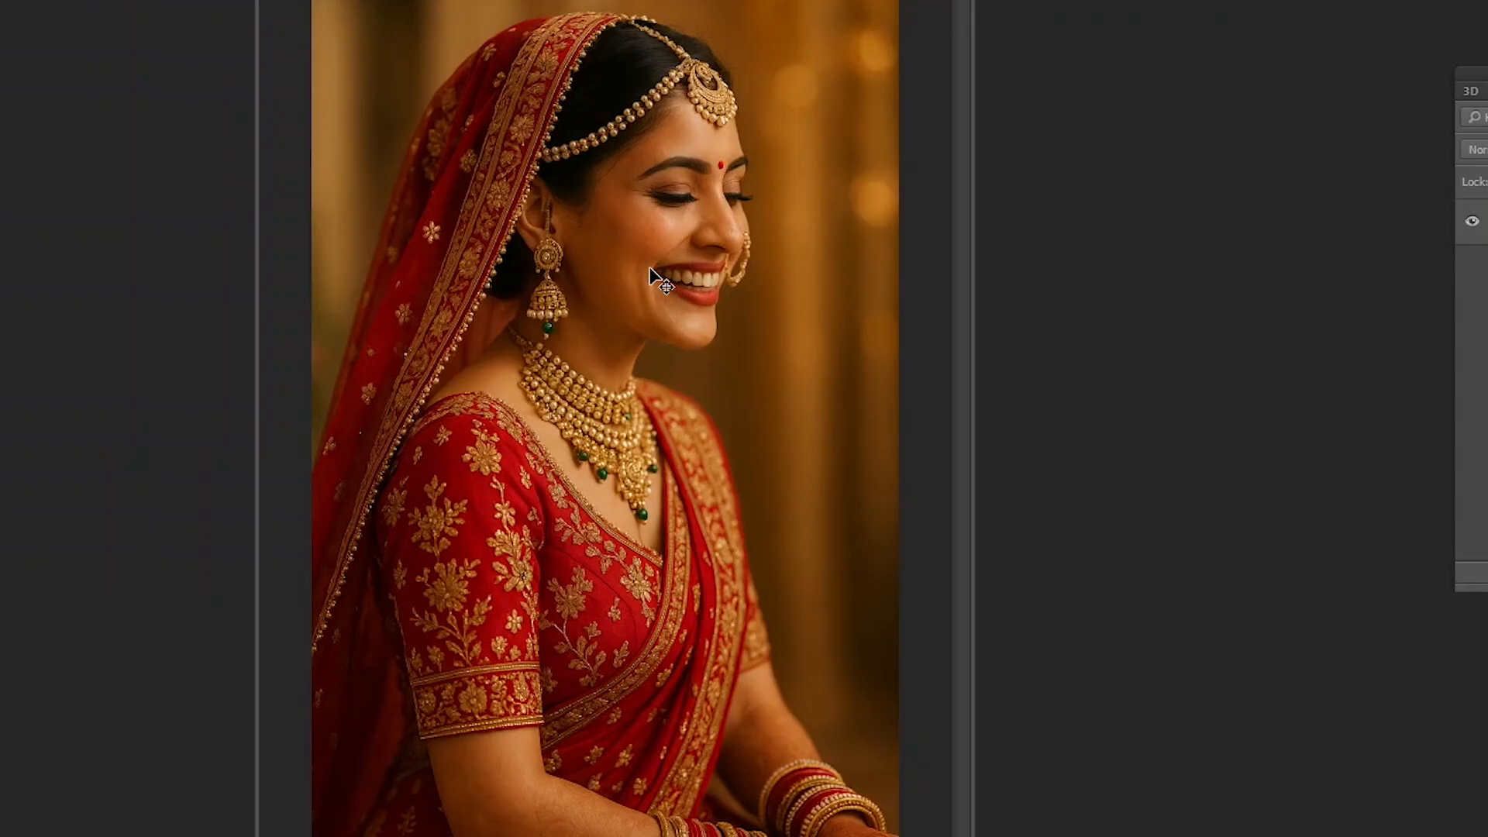
key(ctrl+j)
drag(630, 254, 661, 245)
key(ctrl+z)
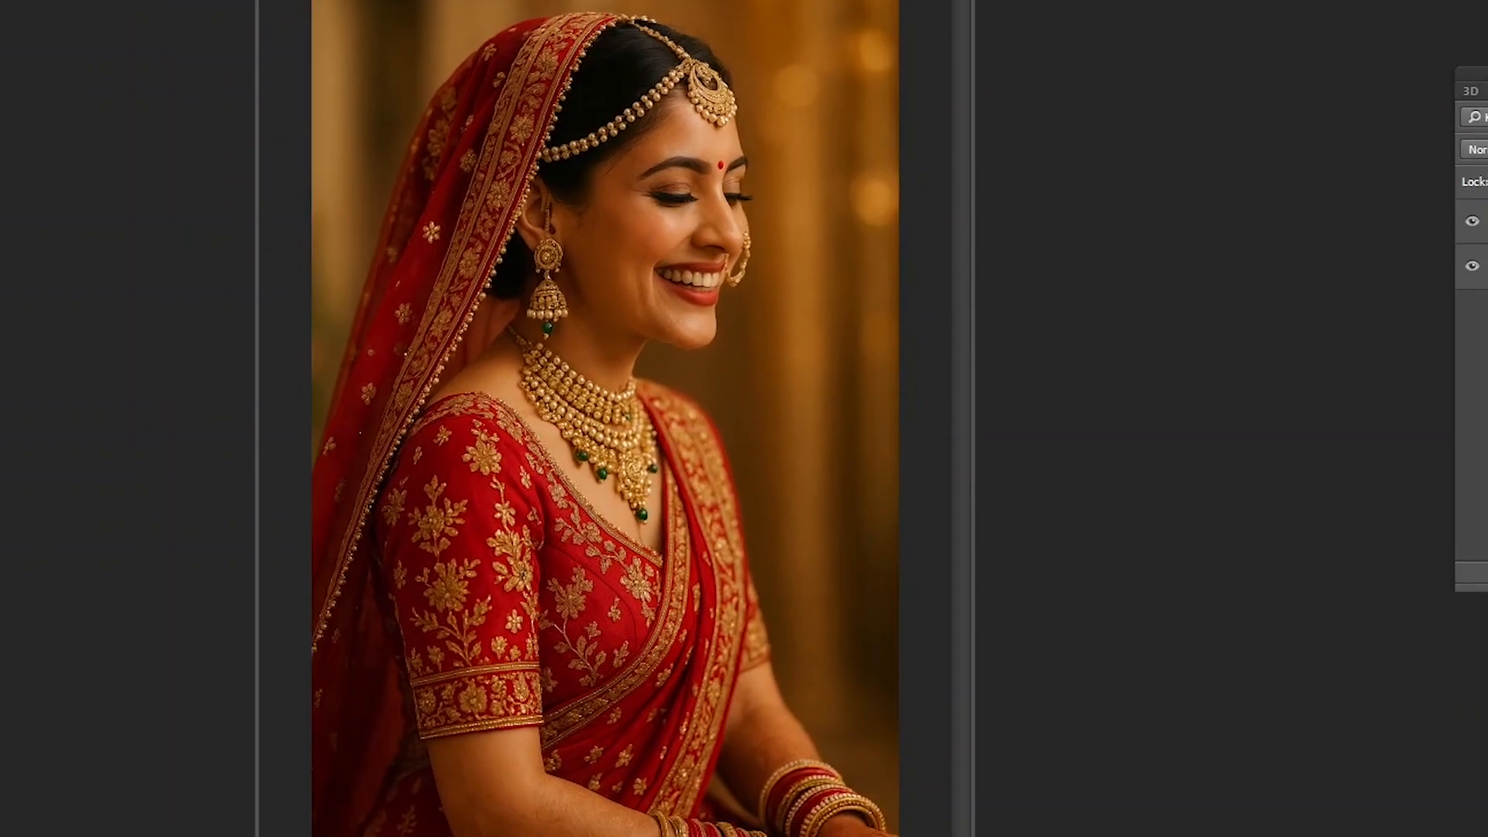
- Try the Motion Blur filter on the duplicated bride layer and cancel it
click(0, 0)
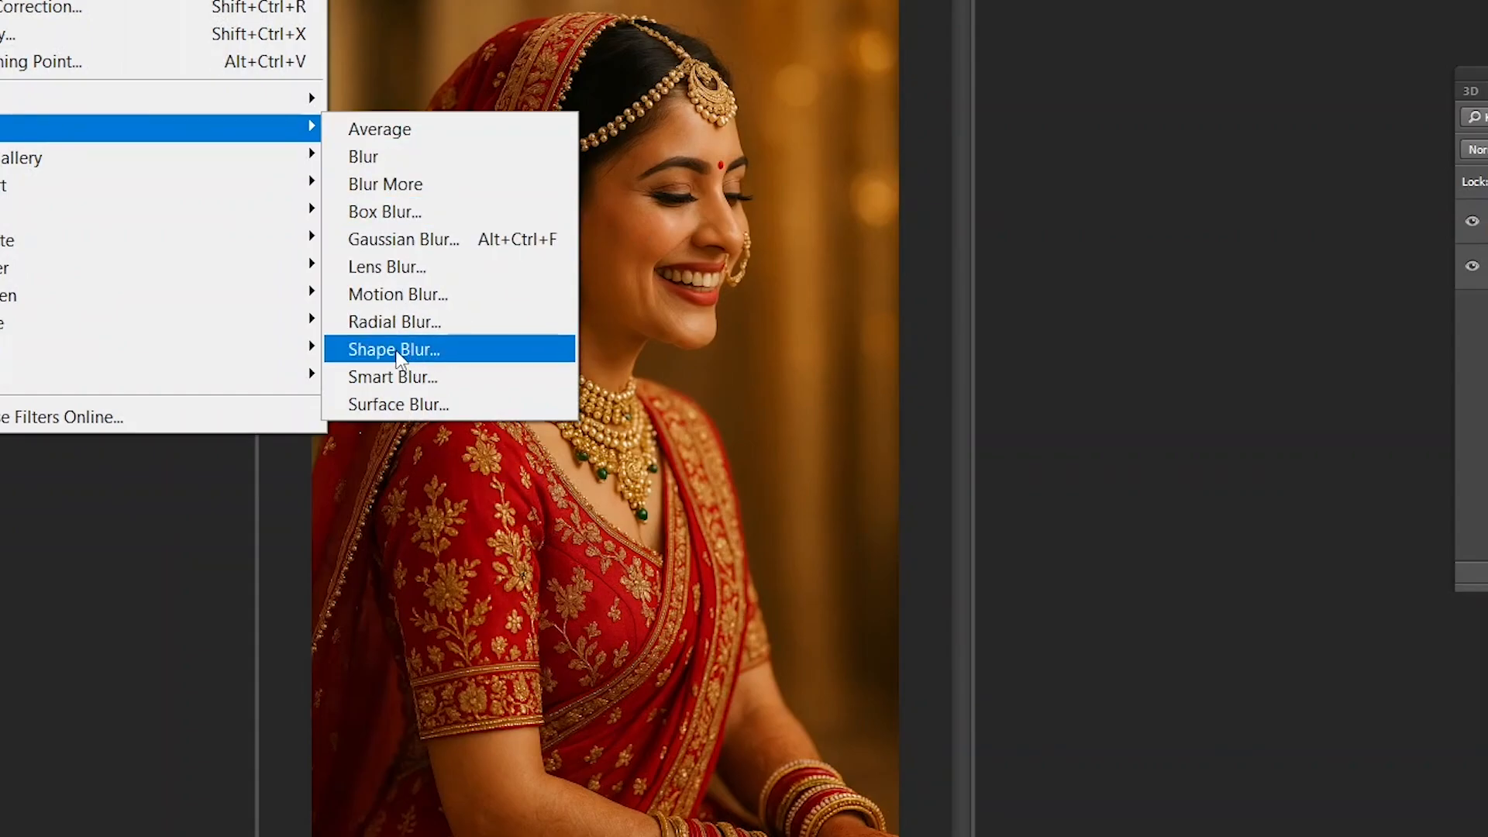
click(397, 294)
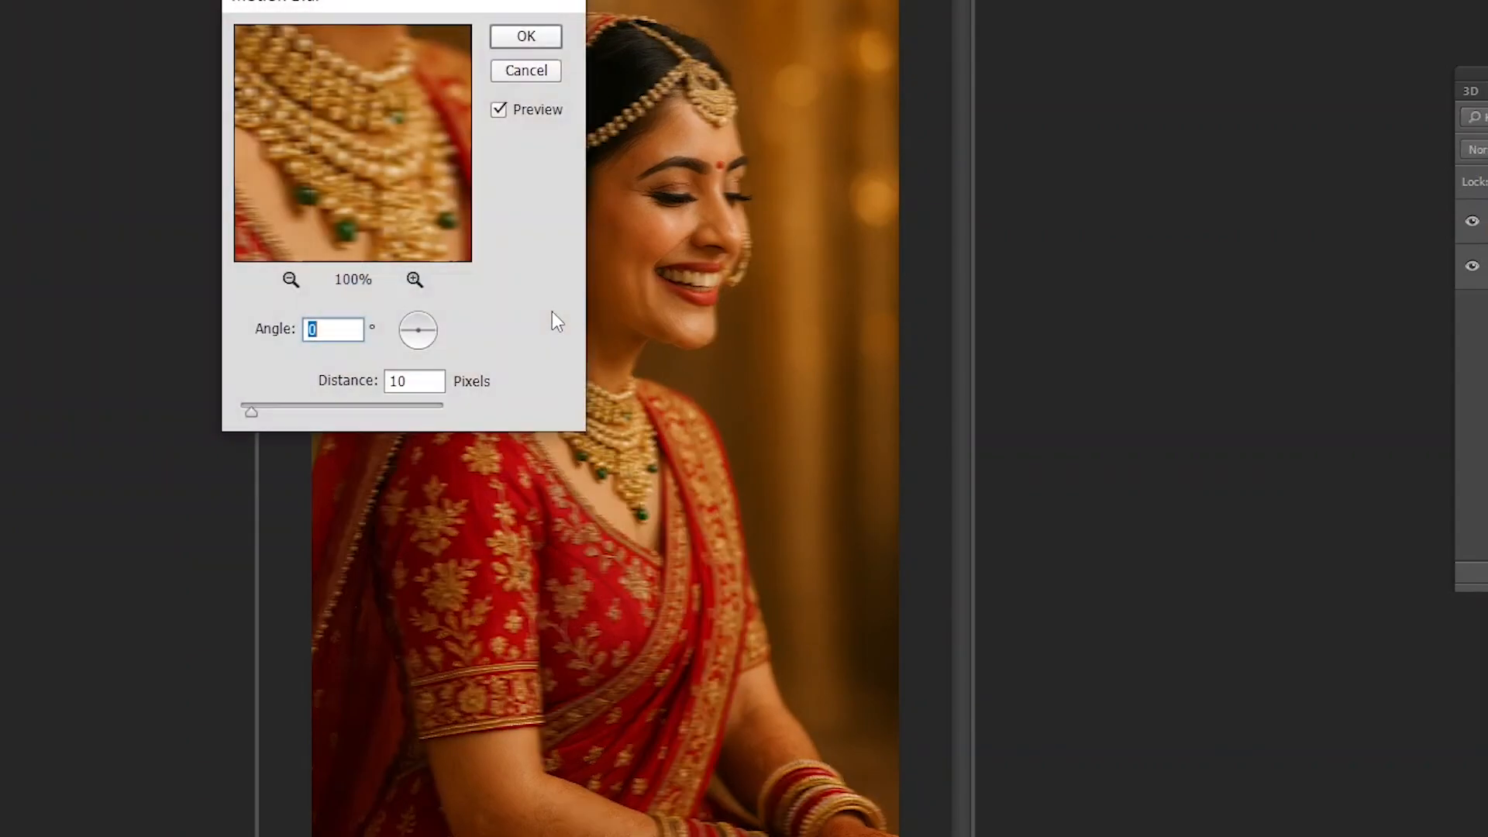
drag(419, 9, 1094, 12)
mouse_move(975, 408)
mouse_down()
mouse_move(1041, 407)
mouse_move(974, 408)
mouse_up()
click(1201, 73)
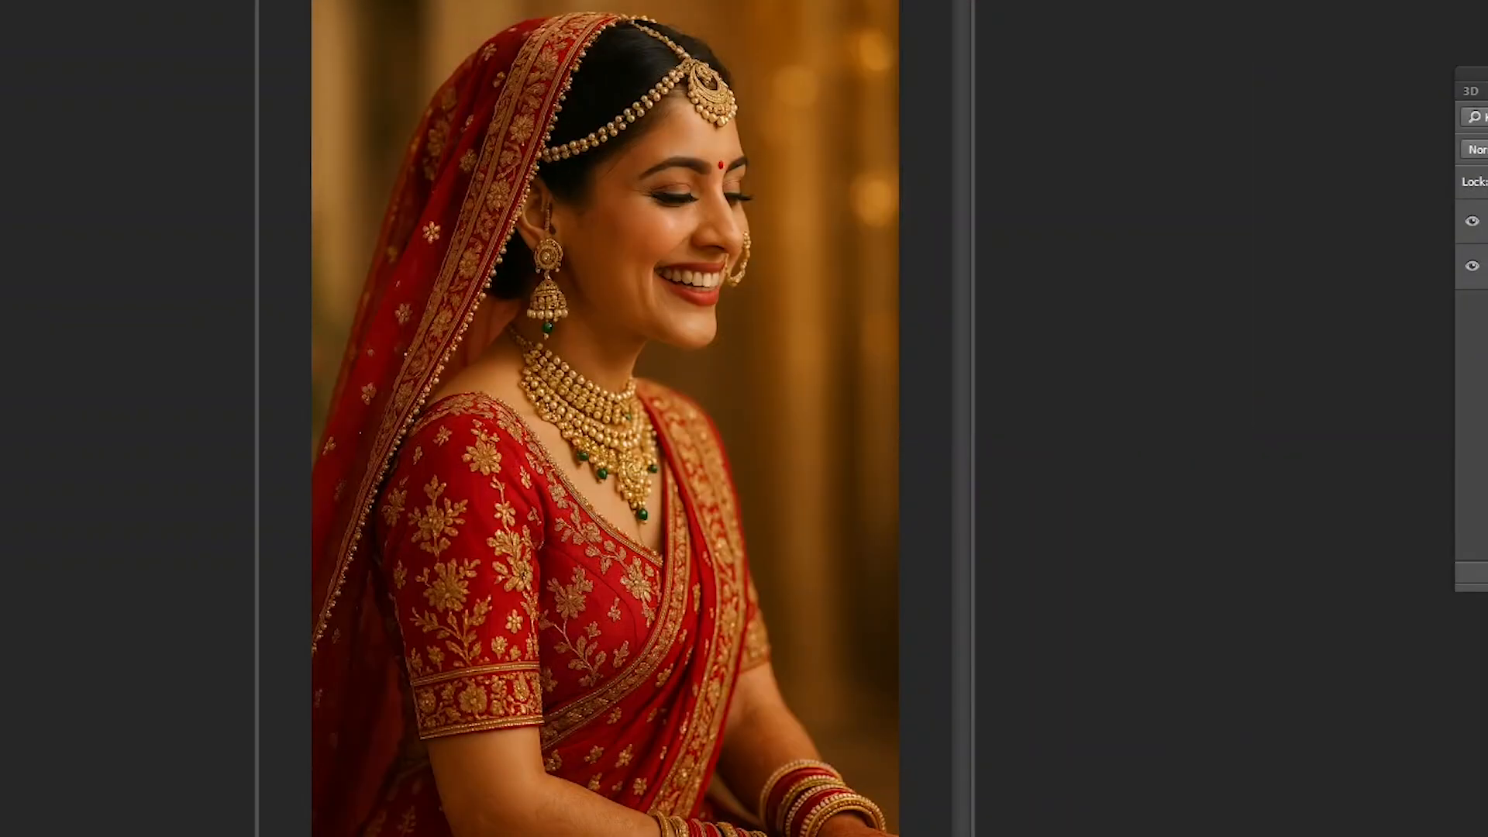
- Try the ZigZag distortion on the duplicated layer with amount 24, 5 ridges and Pond Ripples style, and undo it
click(0, 0)
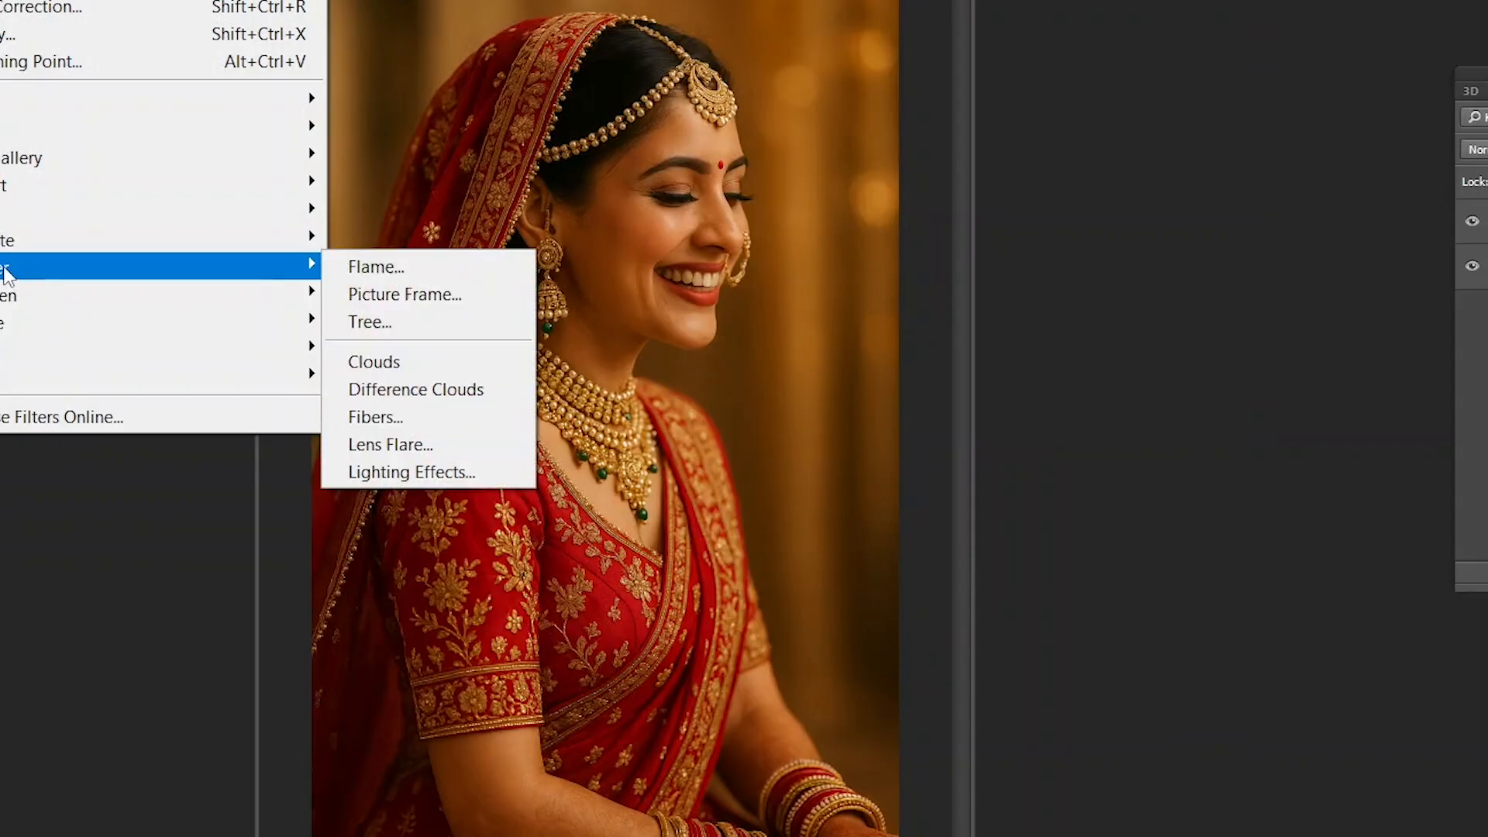
mouse_move(41, 248)
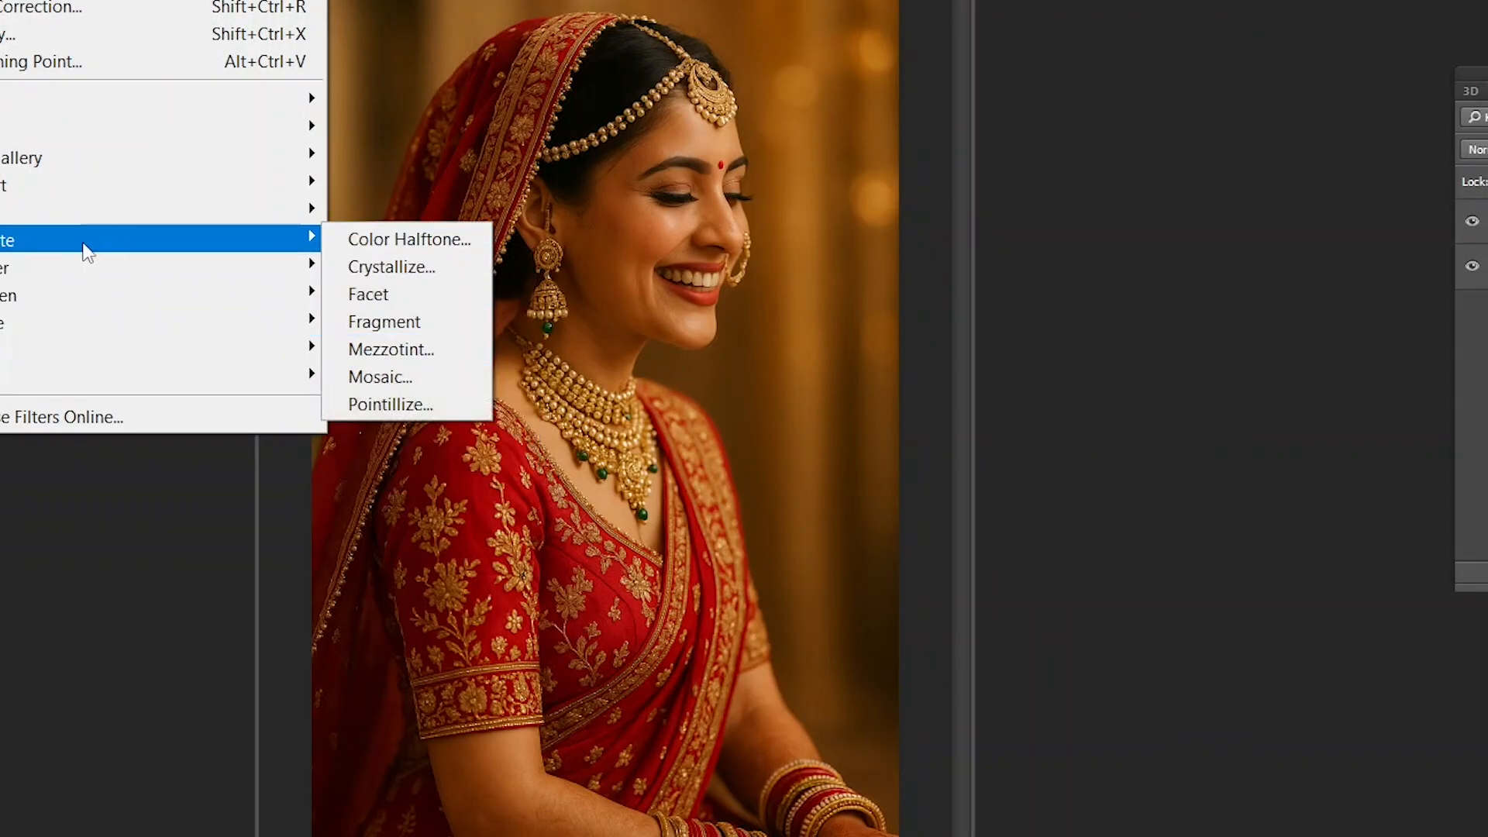
mouse_move(295, 213)
mouse_move(116, 183)
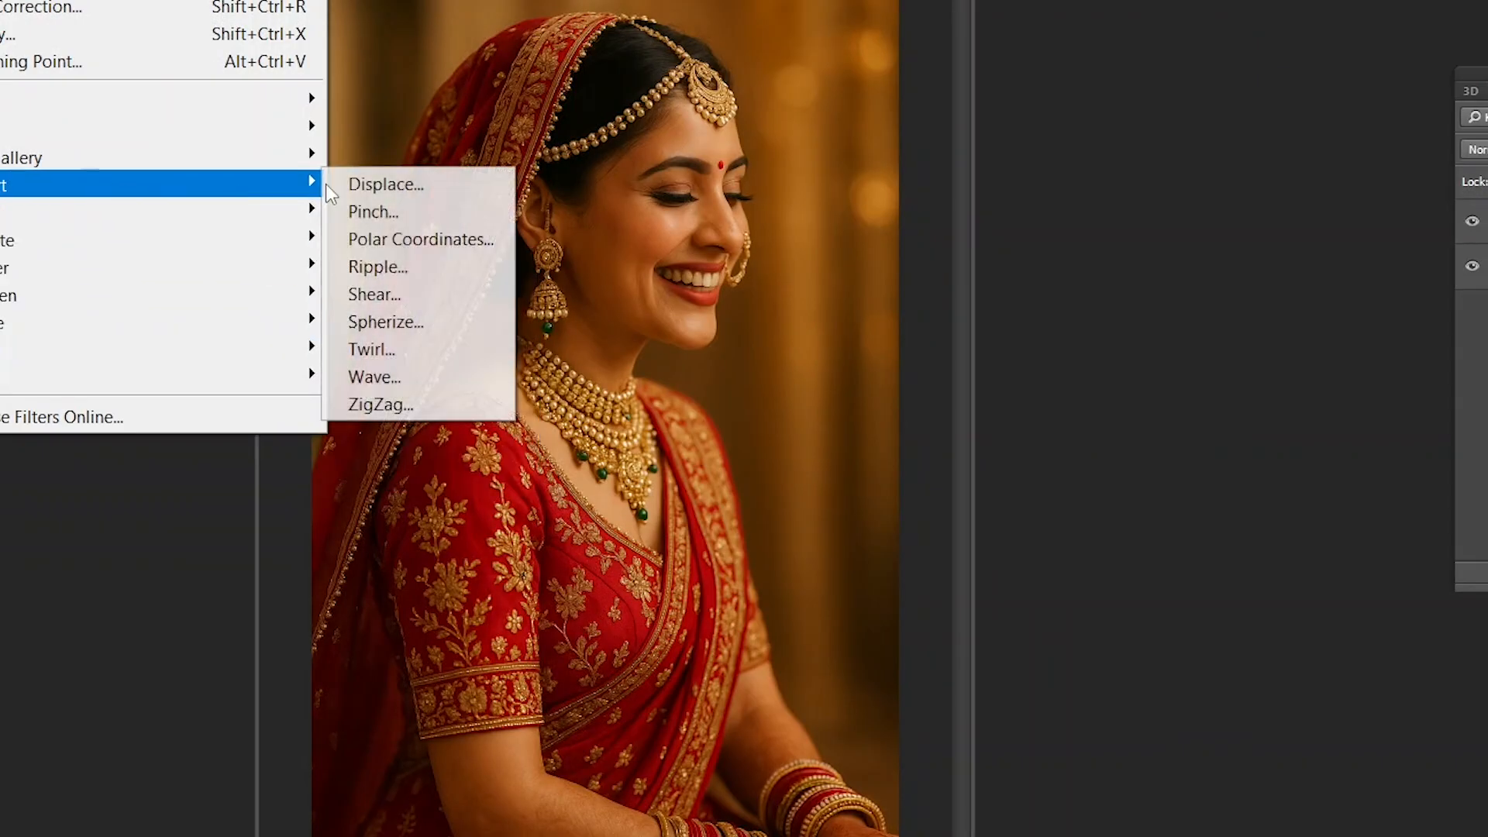
click(385, 405)
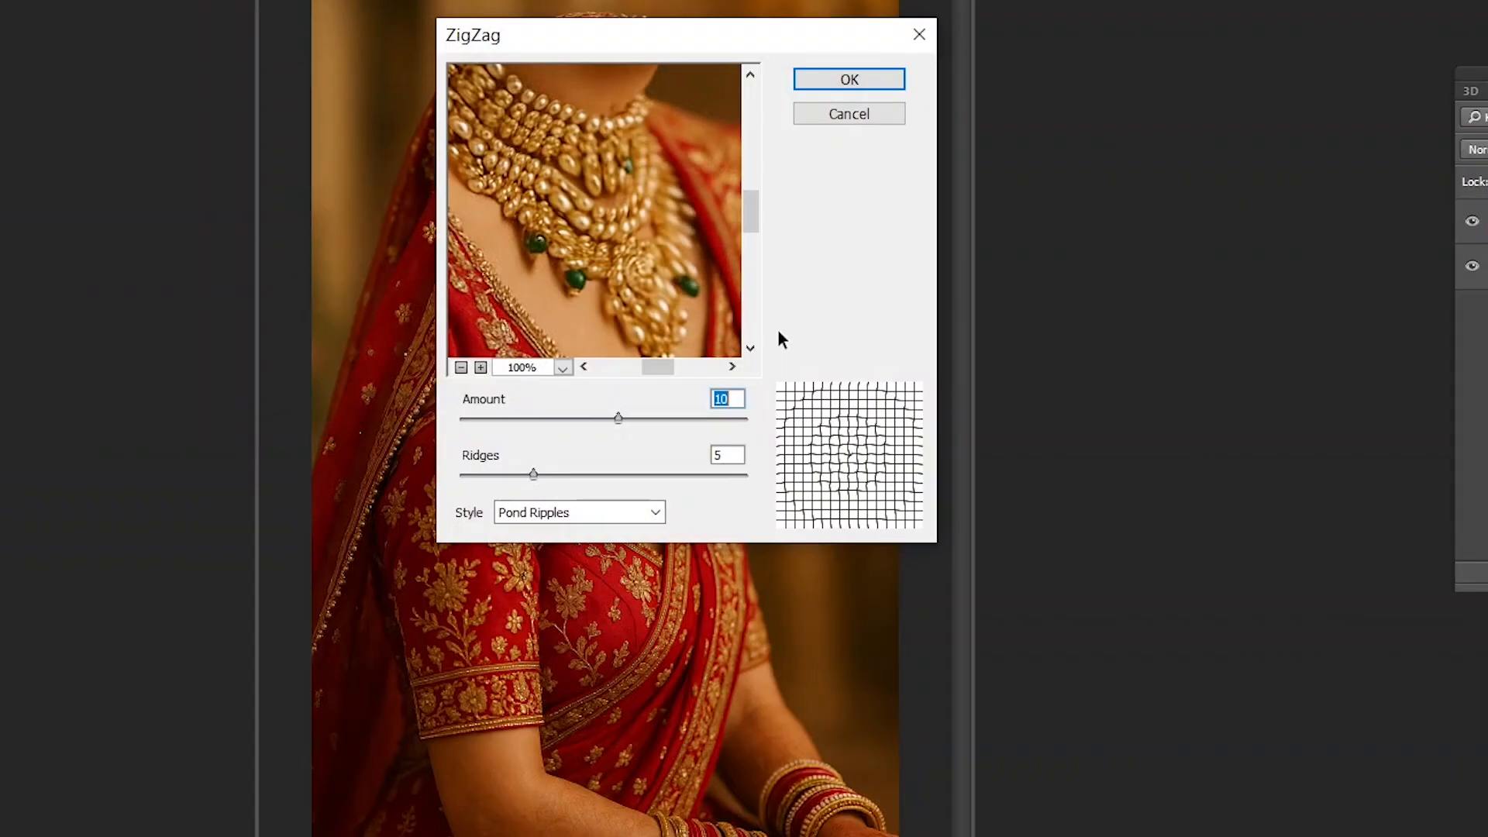
drag(663, 415, 679, 415)
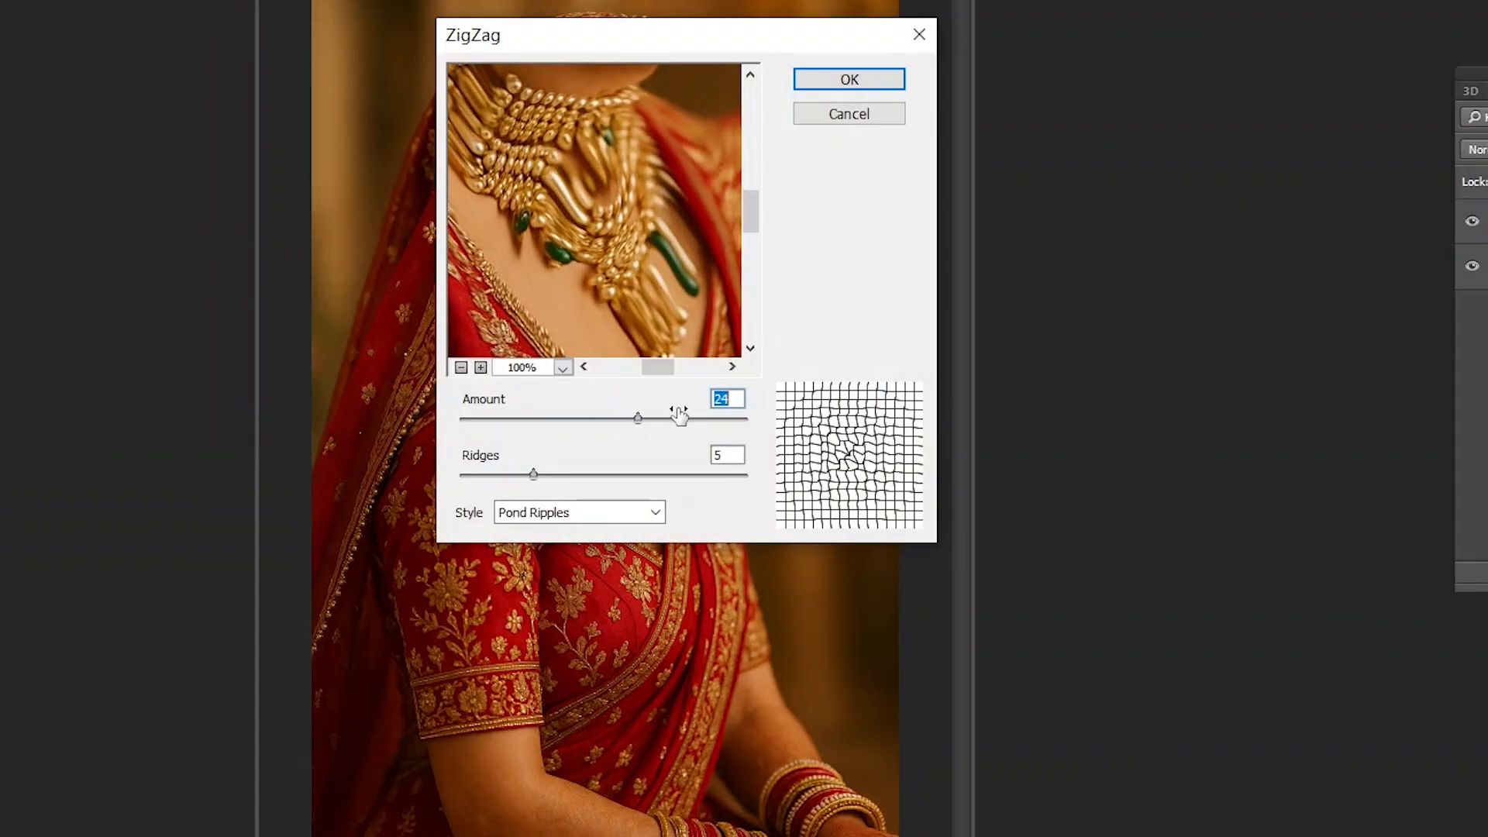
click(857, 80)
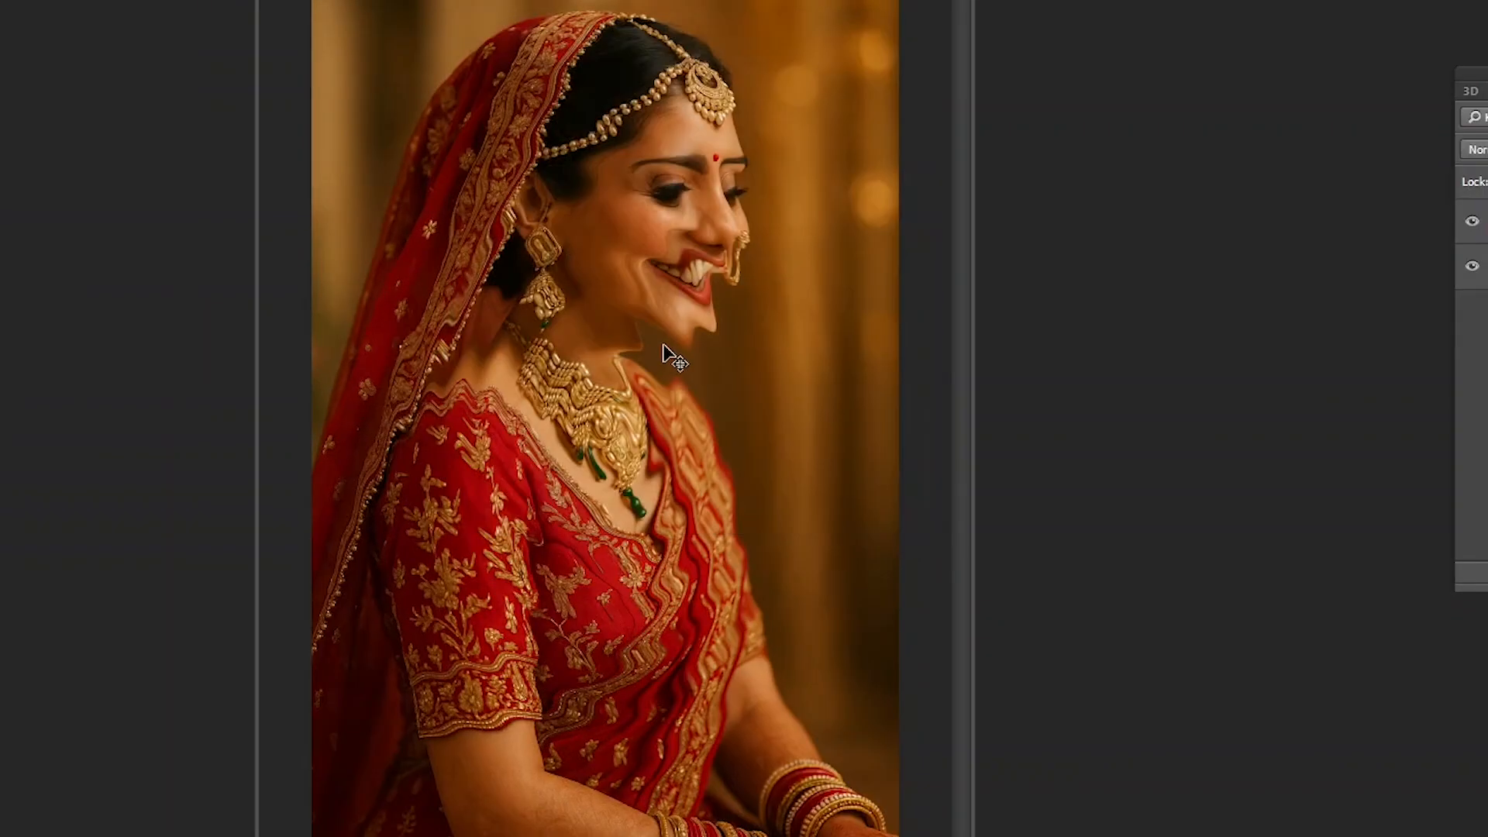
key(ctrl+z)
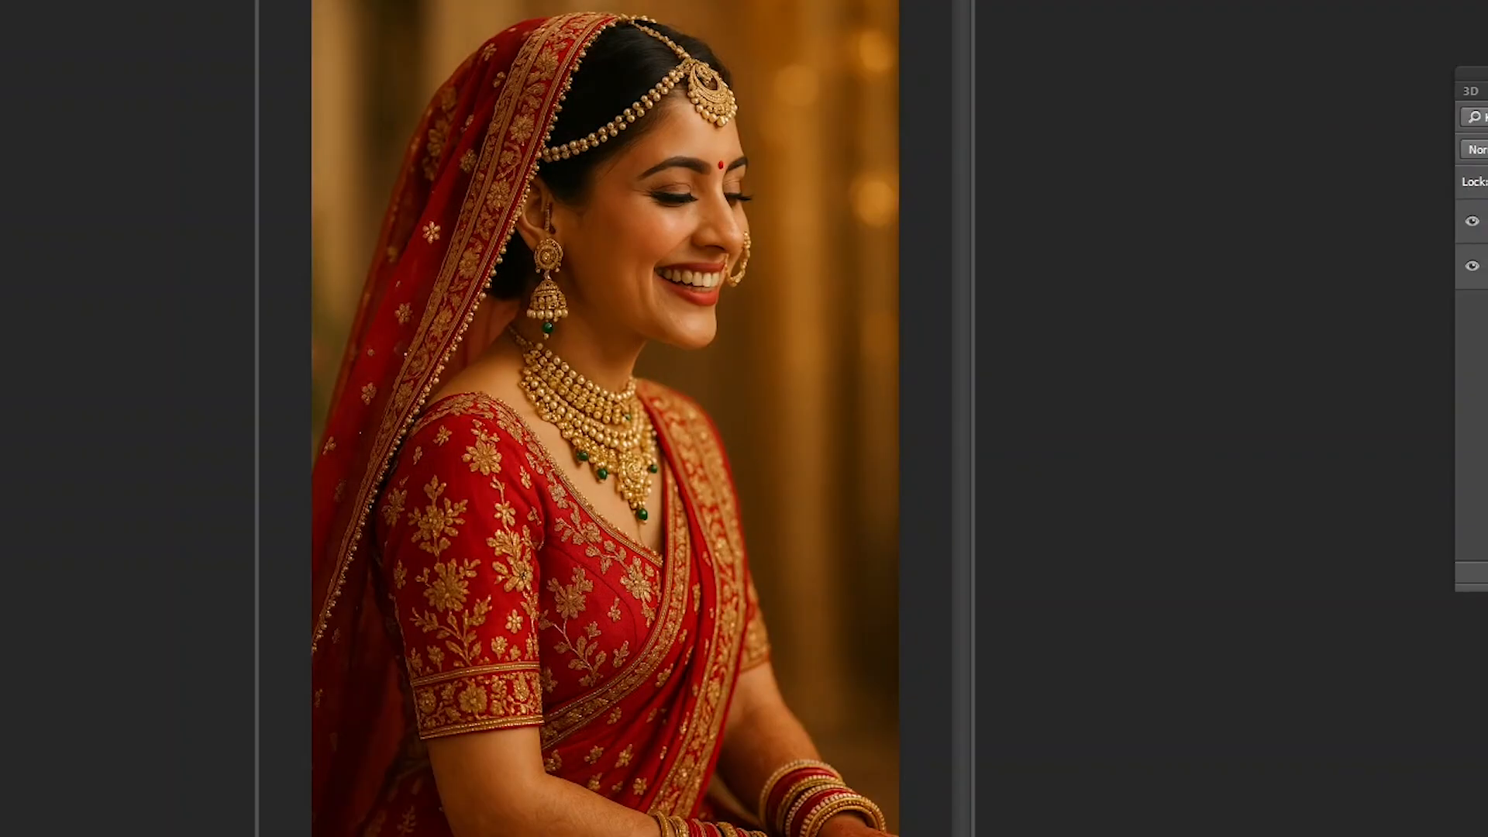
- Try the Extras display option with a circular selection around the bride's face, and clear that selection
click(4, 1)
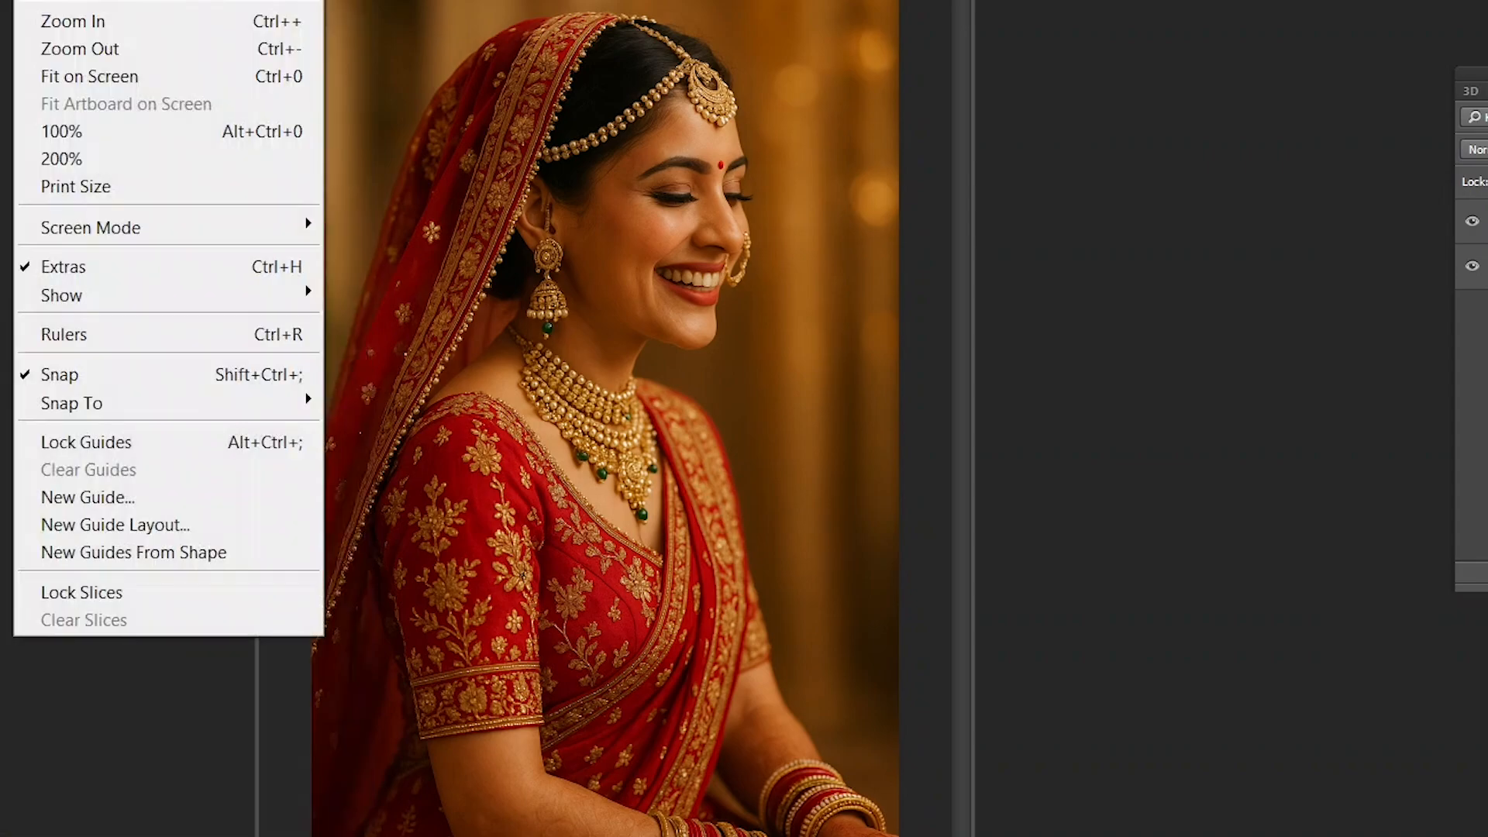
mouse_move(120, 301)
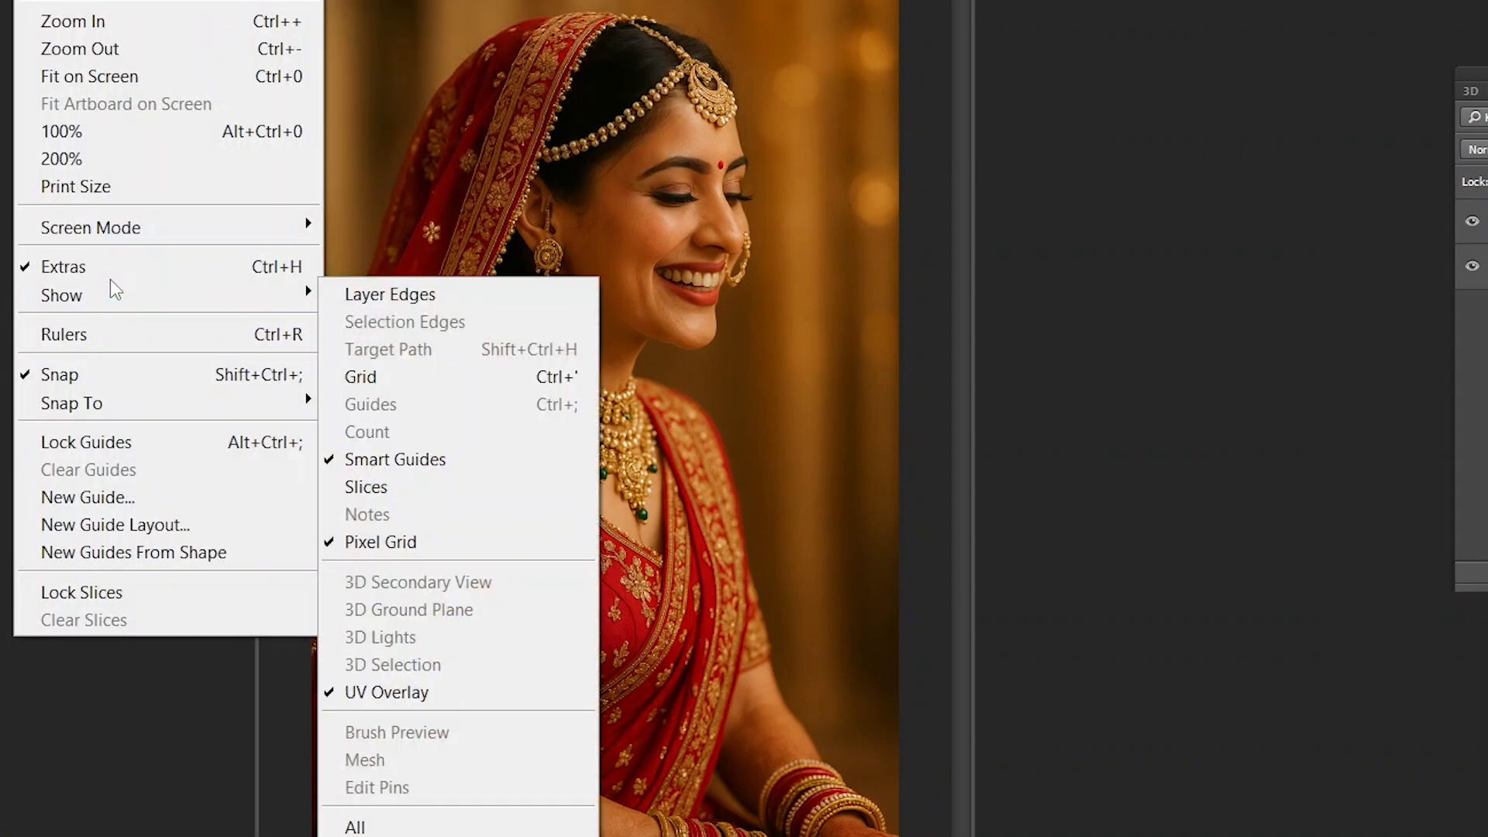
click(107, 273)
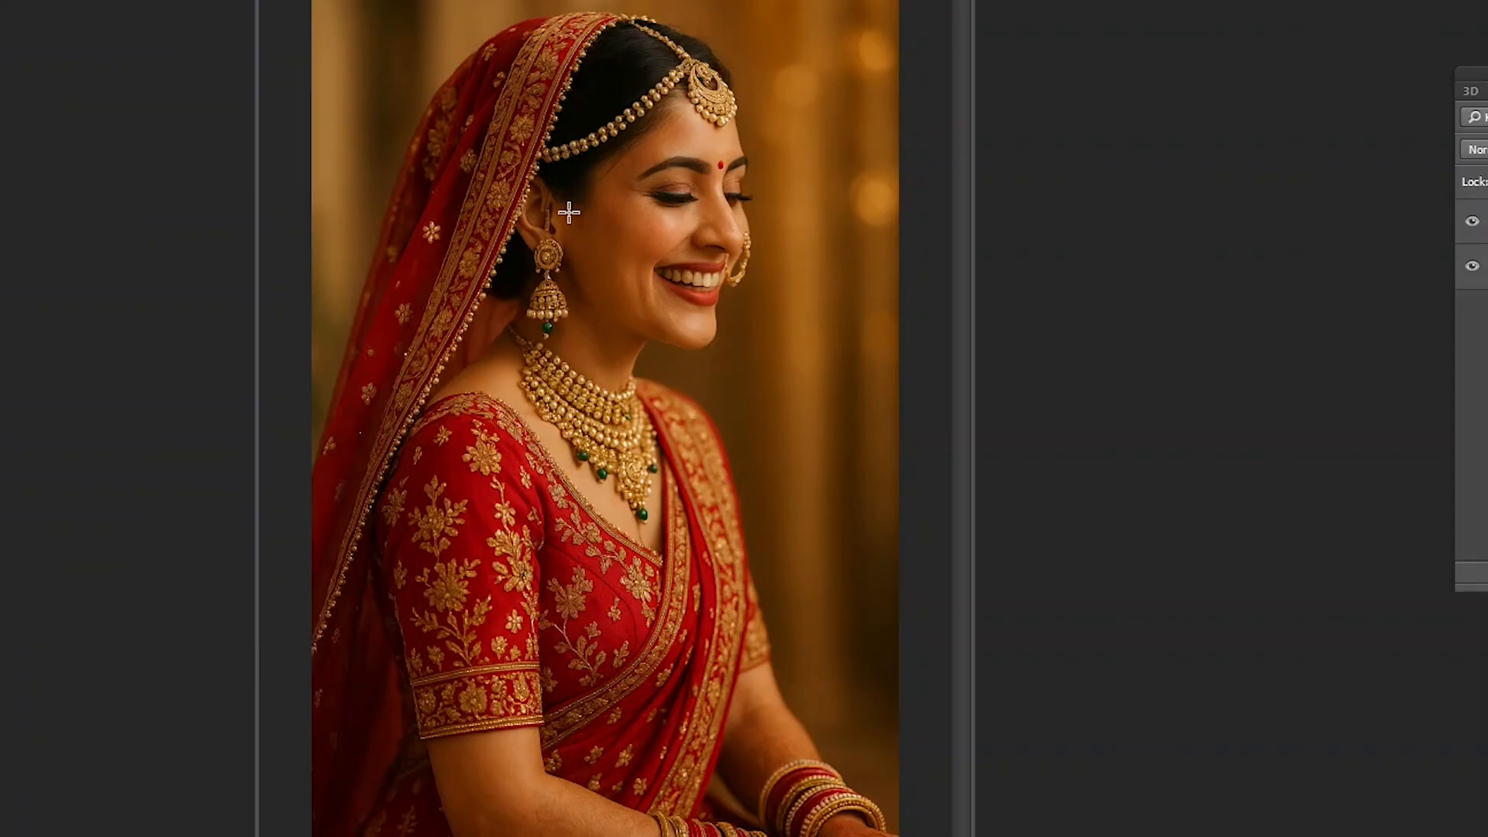
drag(454, 89, 772, 411)
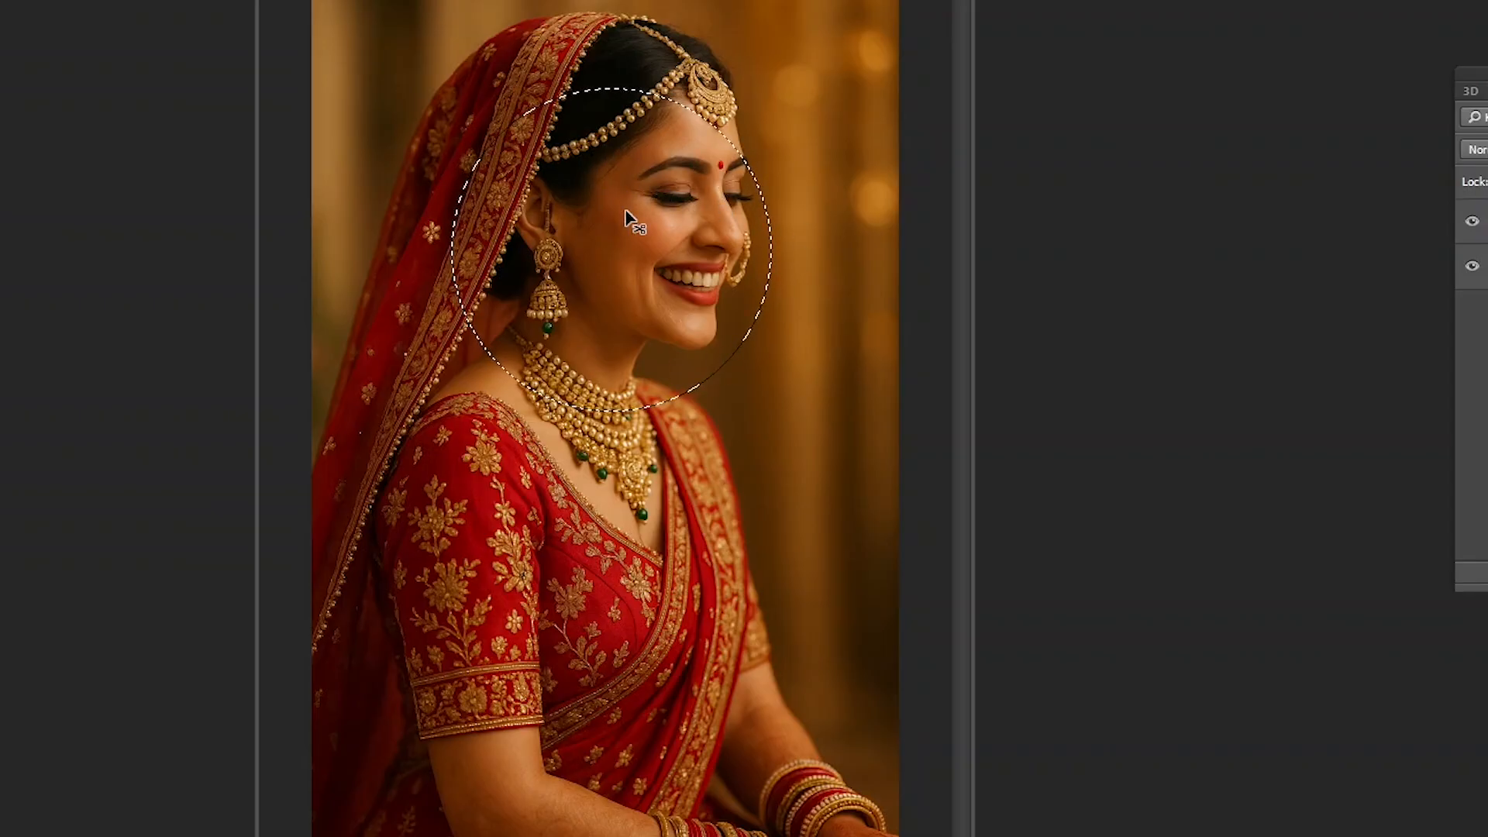
key(ctrl+d)
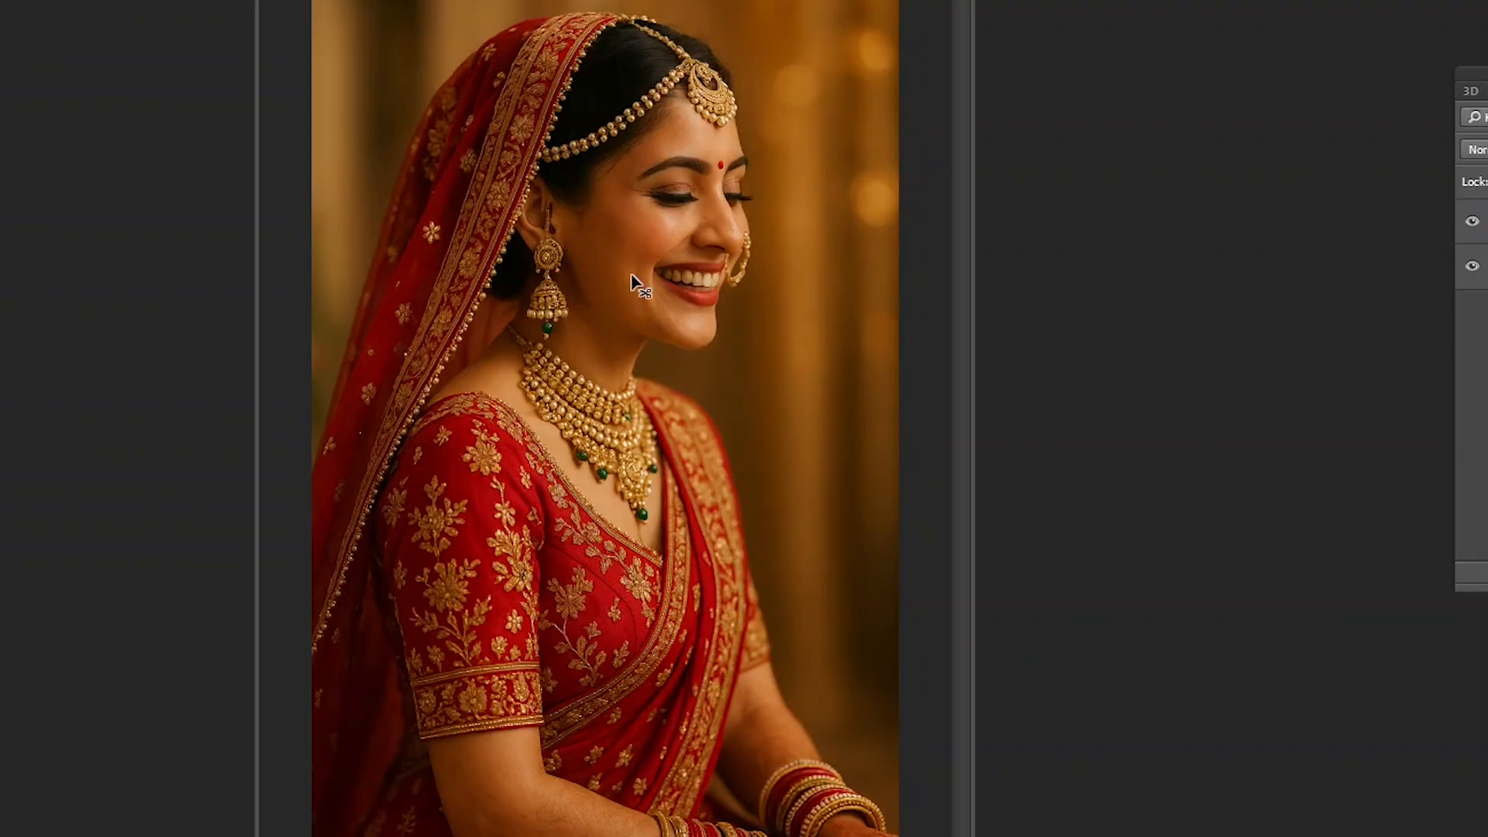
mouse_move(628, 264)
mouse_down()
mouse_move(630, 328)
mouse_move(721, 273)
mouse_move(646, 262)
mouse_up()
key(ctrl+d)
- Try Full Screen Mode With Menu Bar and Full Screen Mode, and return to the standard screen mode
click(35, 0)
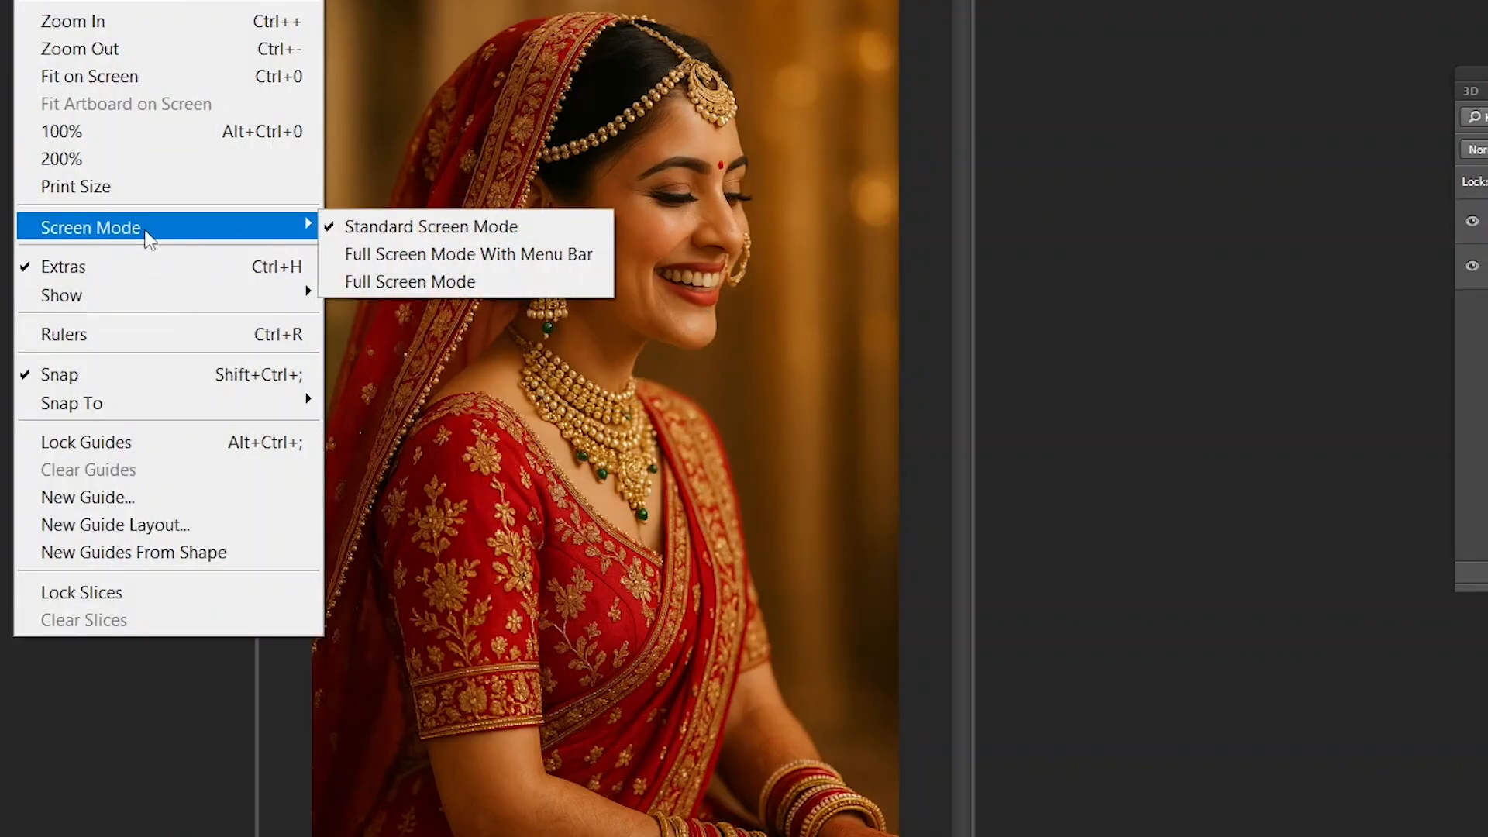
mouse_move(158, 243)
click(467, 254)
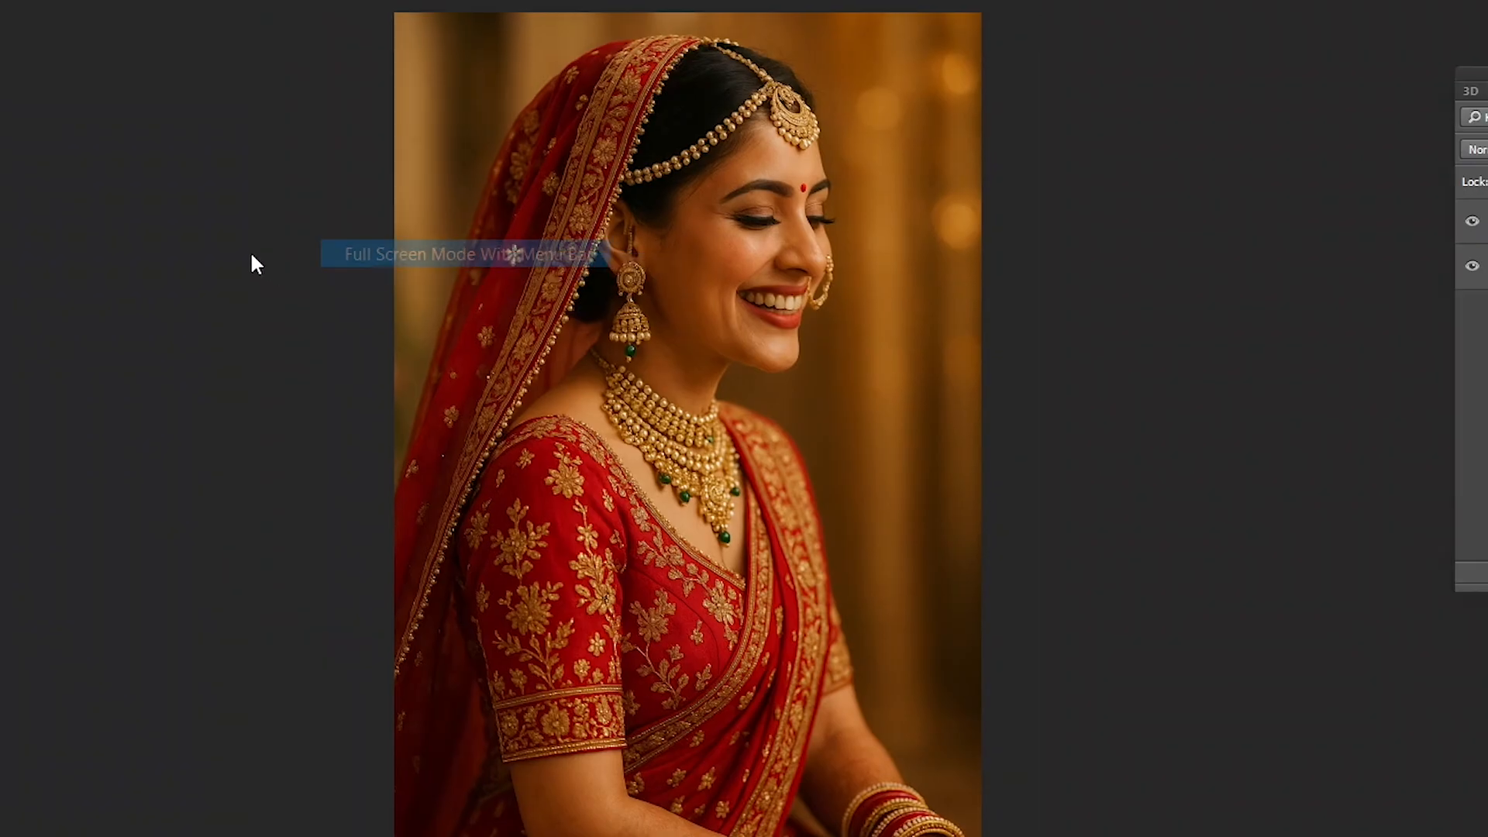
click(45, 1)
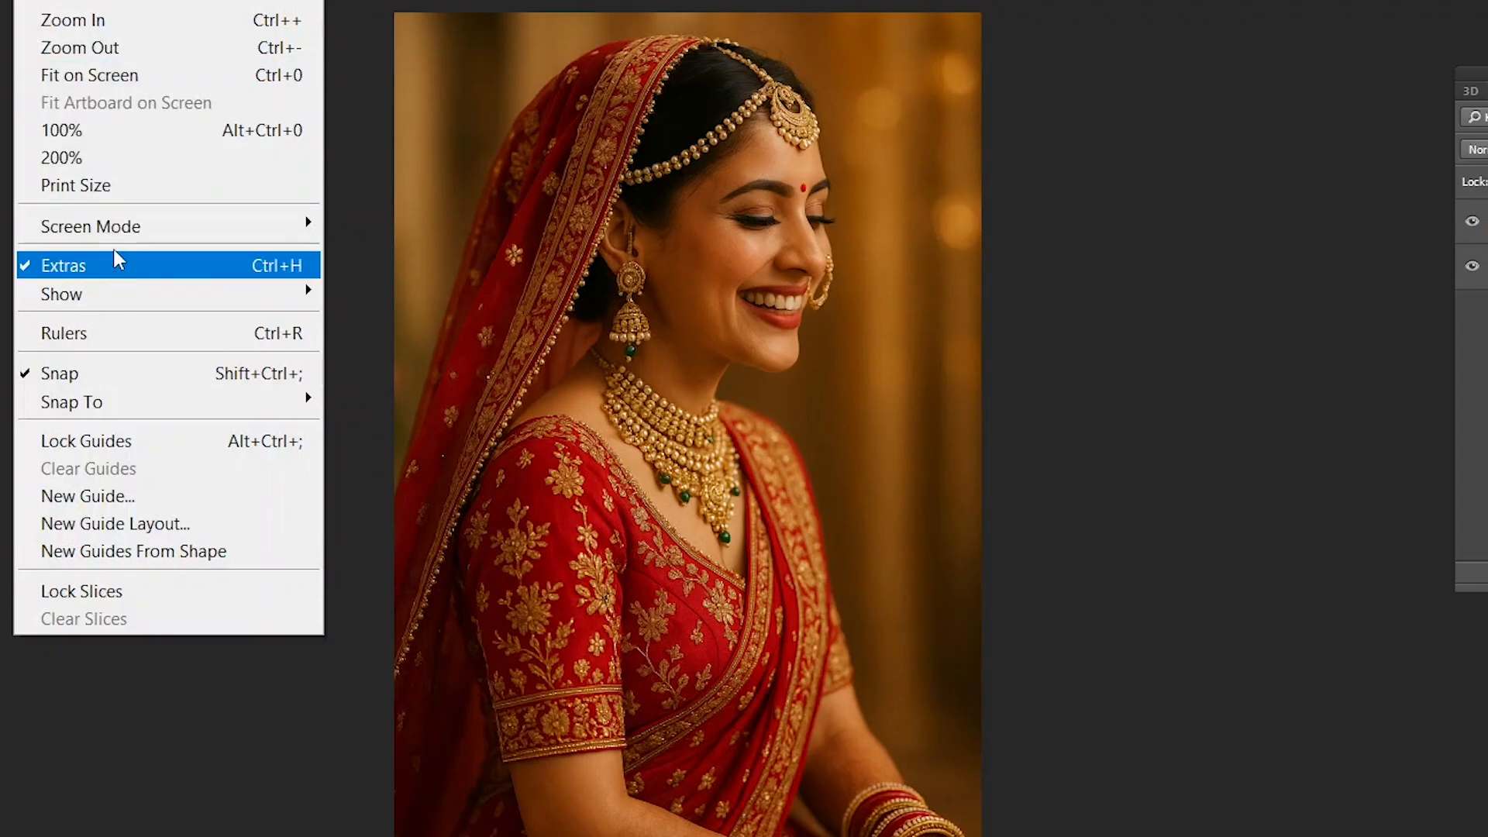
mouse_move(137, 229)
click(382, 285)
key(Escape)
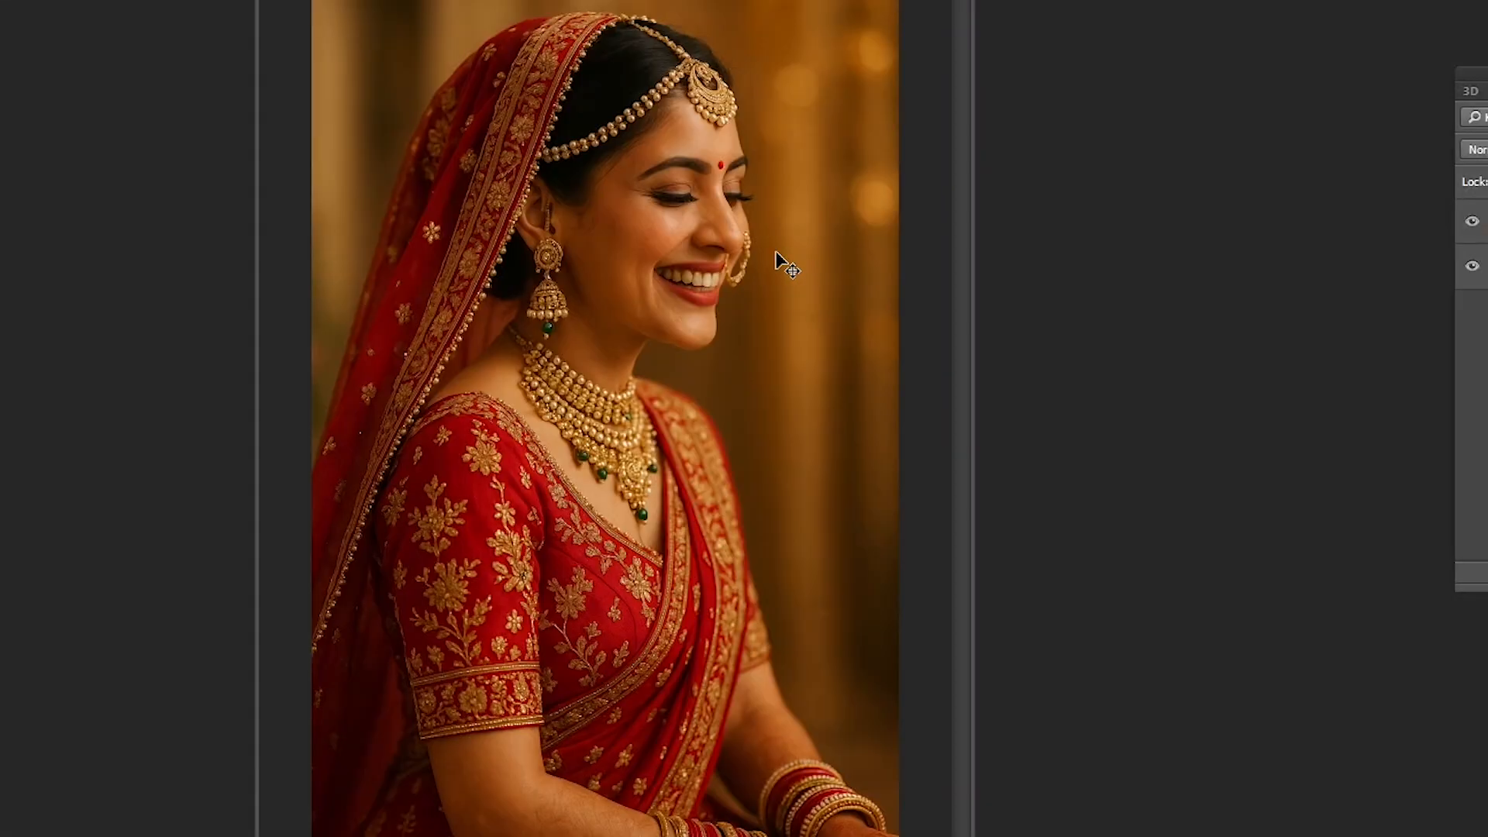
- Select and copy the whole bride portrait, and start setting up a new document
click(40, 1)
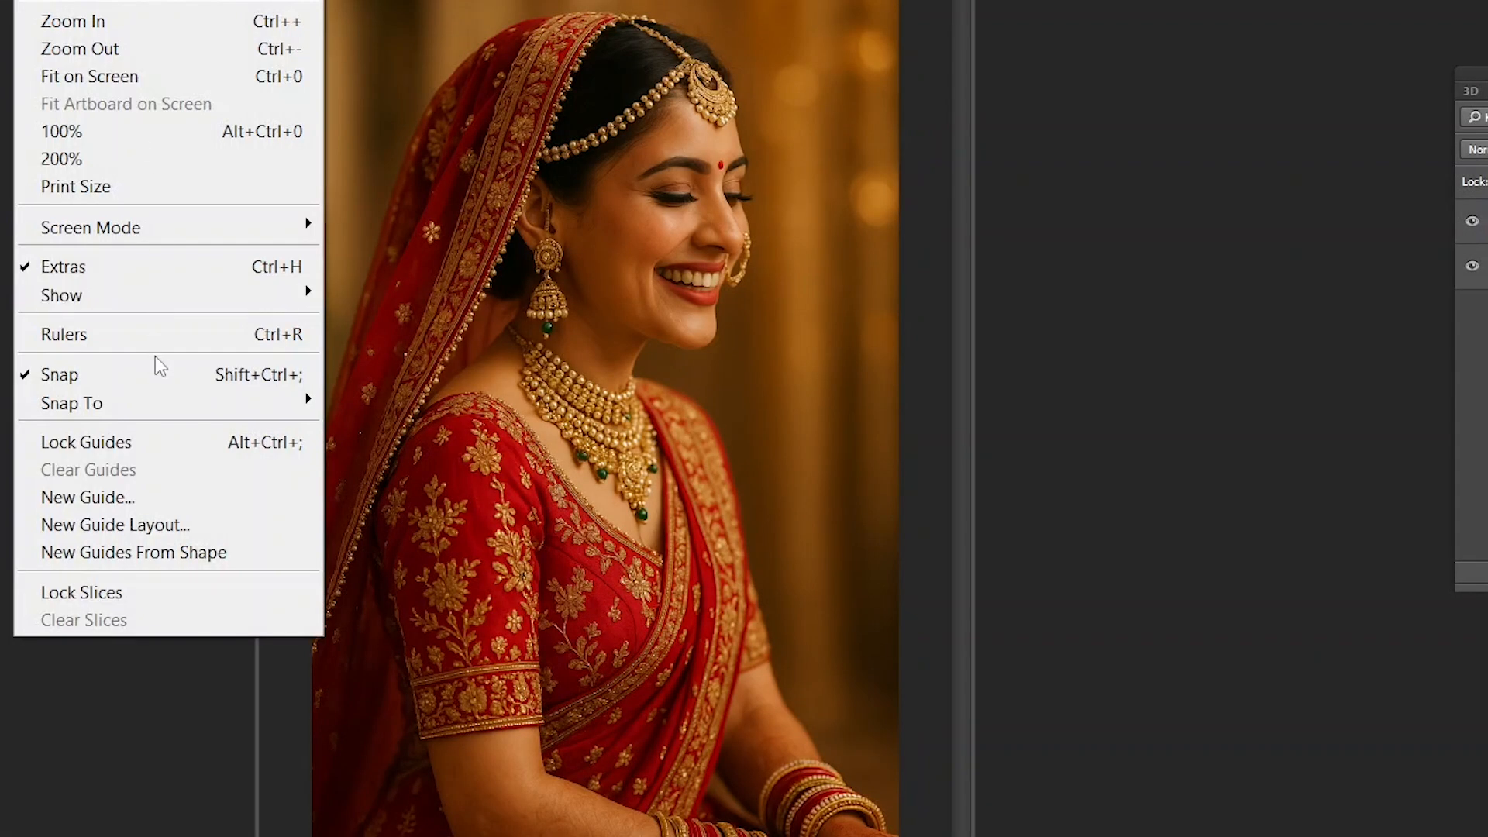
click(585, 314)
key(ctrl+a)
key(ctrl+c)
key(ctrl+n)
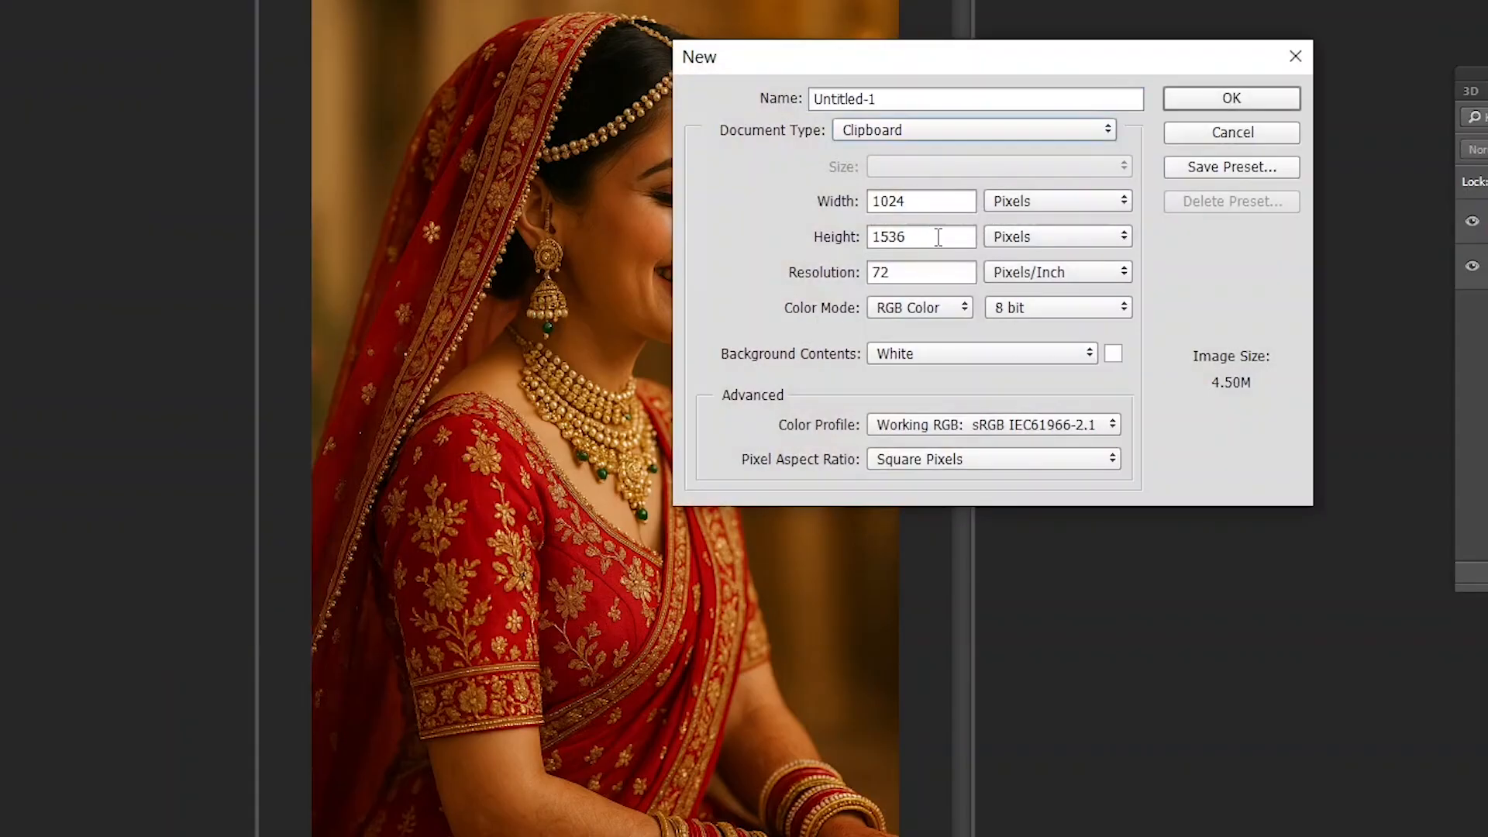
- Change the new document's width and height units to inches
drag(907, 58, 621, 58)
drag(646, 205, 530, 211)
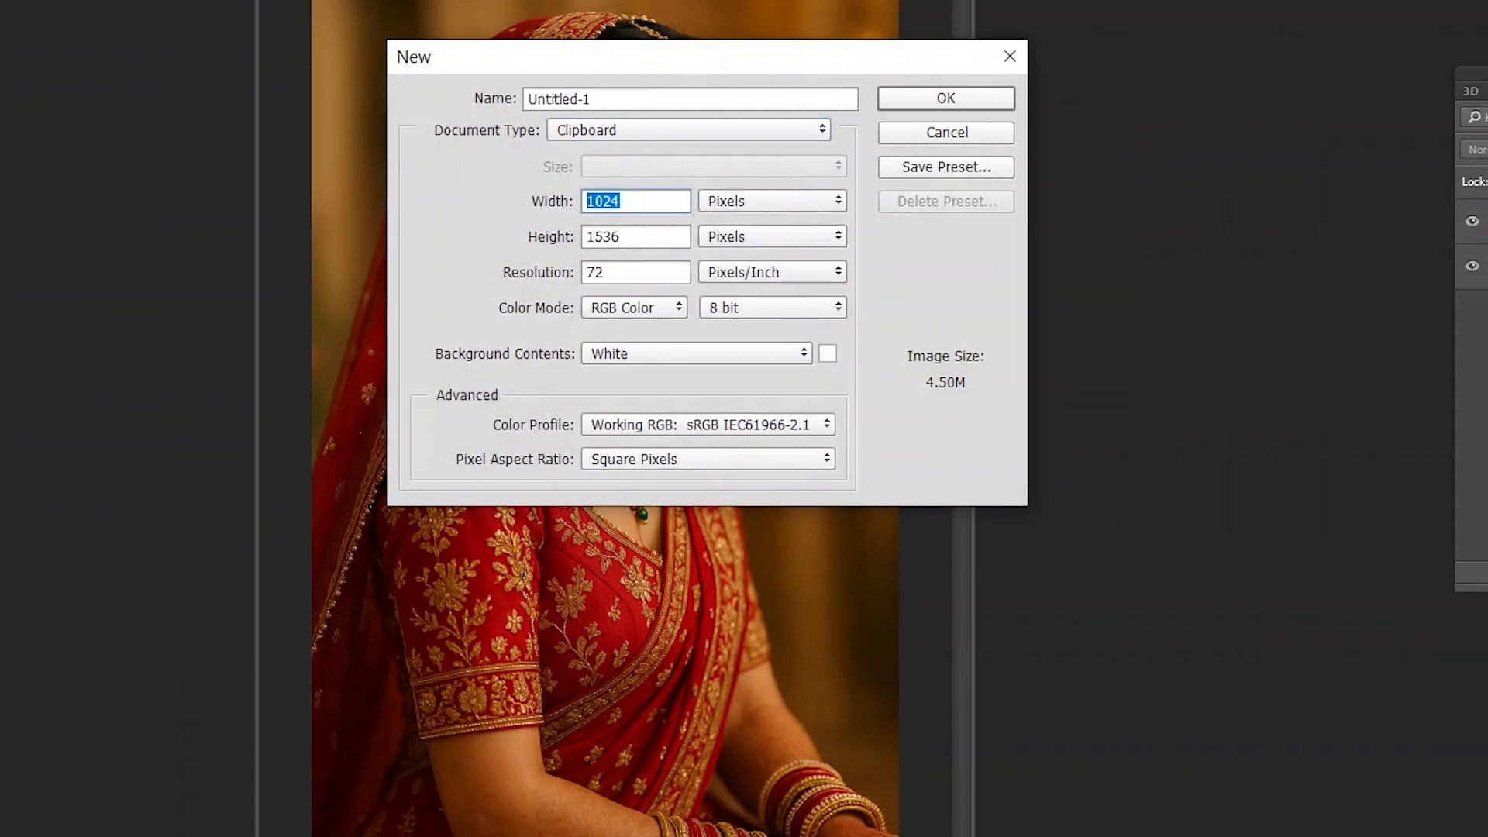
text(36)
key(Tab)
key(Down)
key(shift+Tab)
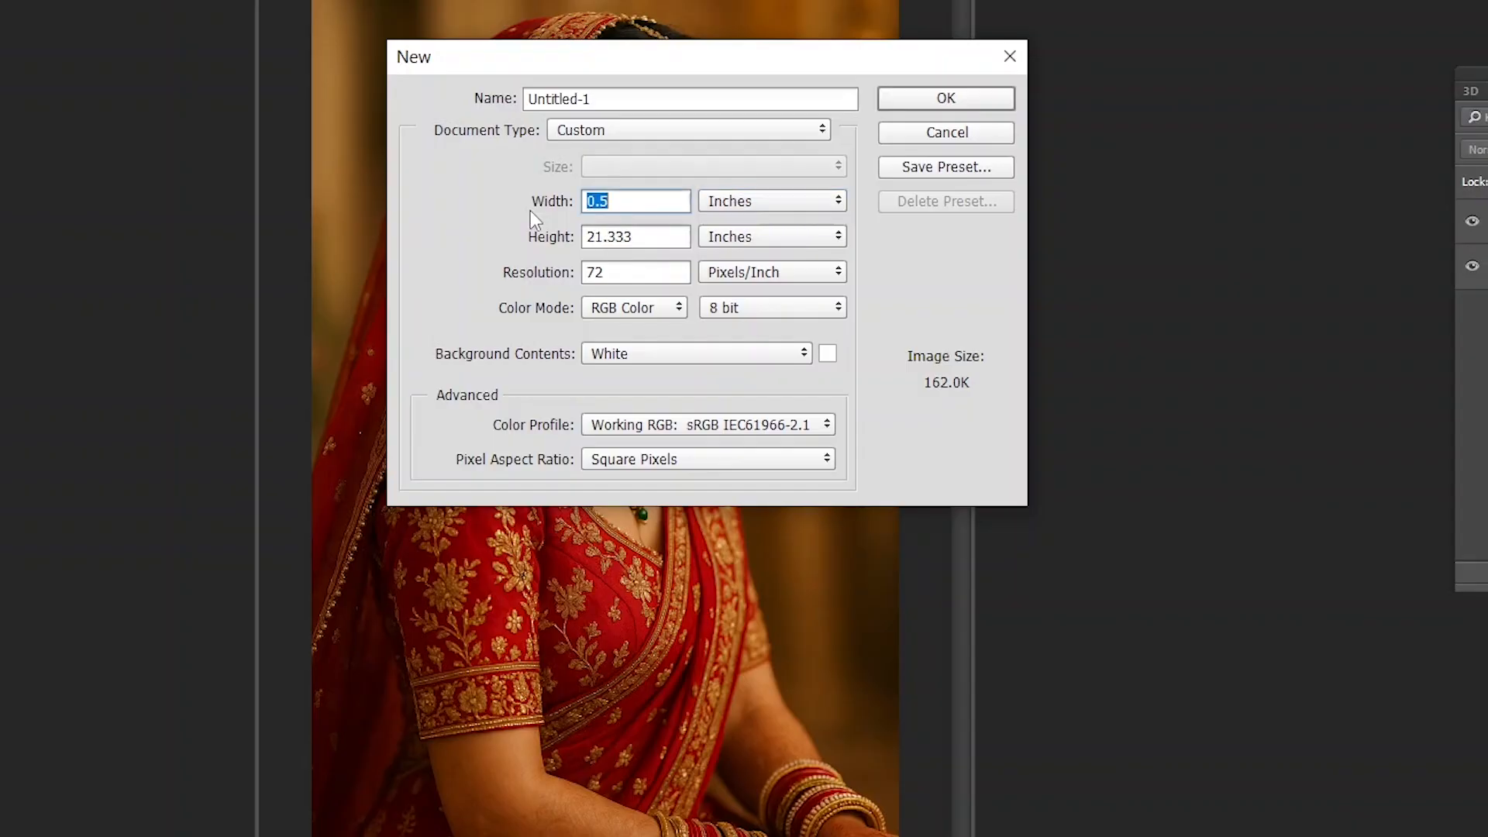
key(Tab)
- Create the new document with a width of 36 inches, height of 12 inches and resolution of 300 pixels/inch
key(Tab)
key(shift+Tab)
key(shift+Tab)
text(36)
key(Tab)
text(12)
key(Tab)
text(300)
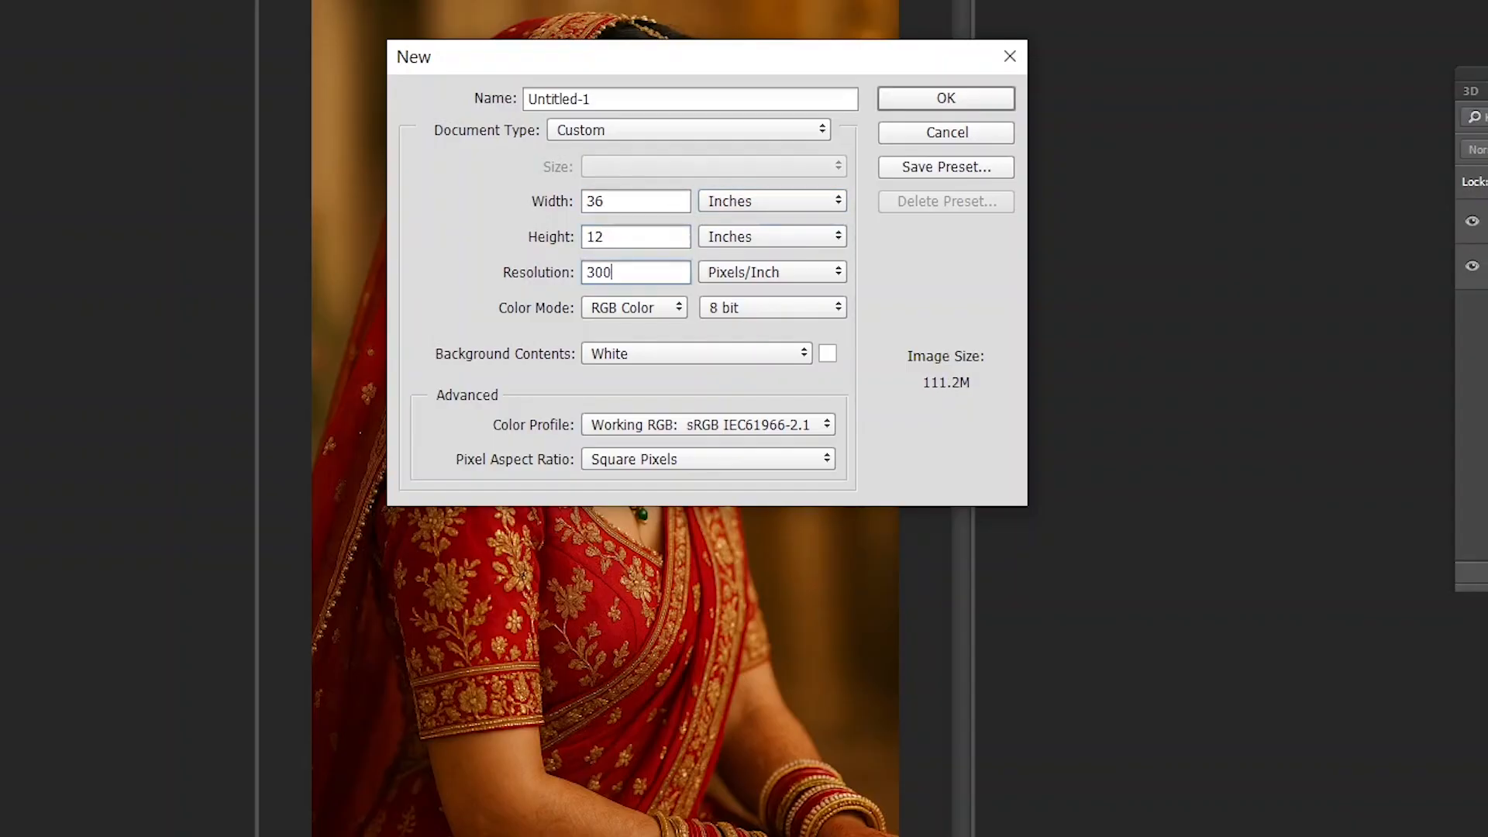
key(Return)
- Try to transfer the bride layer into the blank document, undo it, and request closing the portrait file
drag(418, 0, 752, 3)
key(ctrl+0)
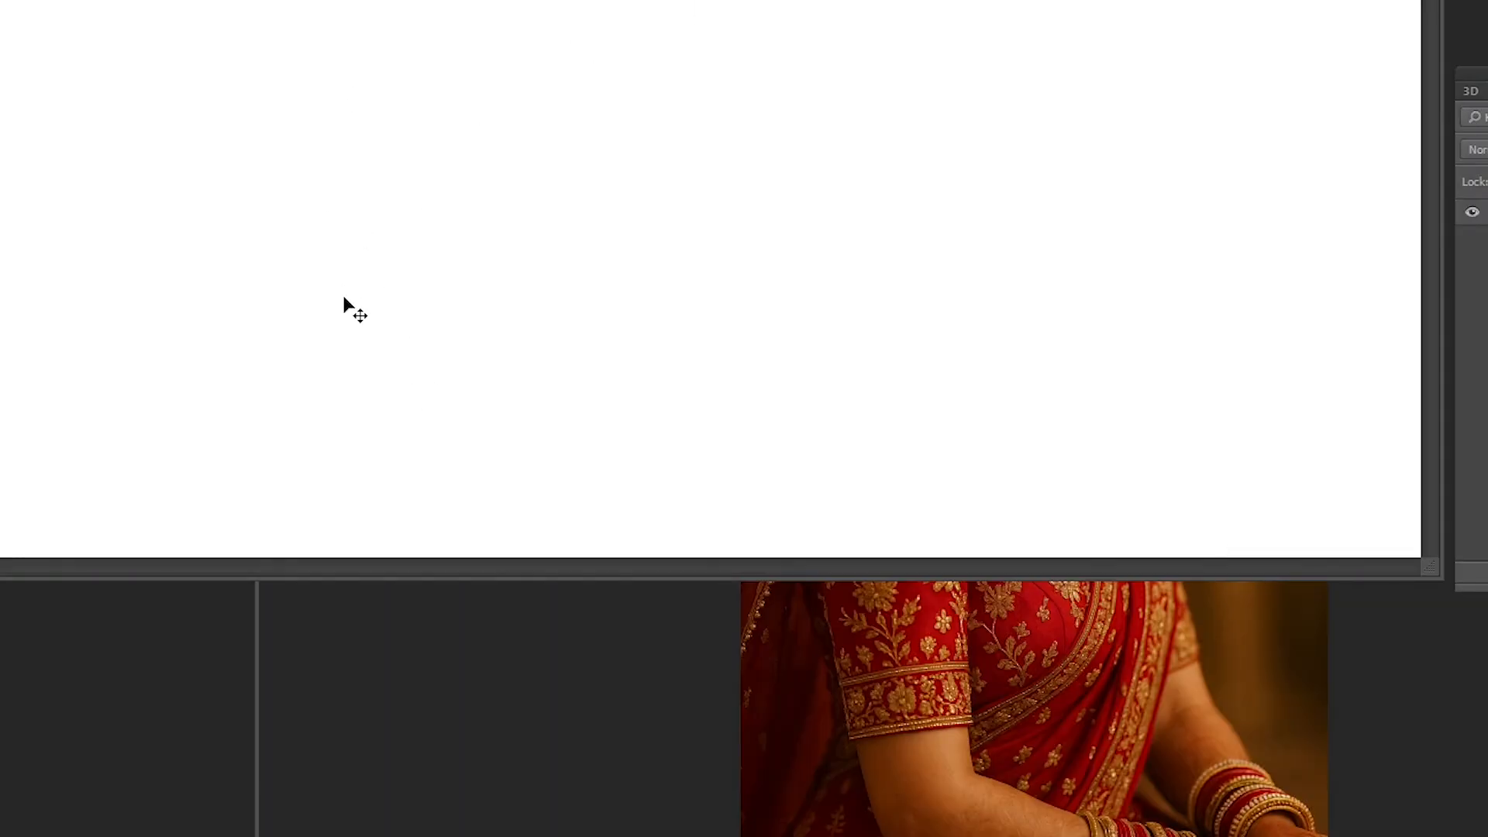
click(975, 706)
drag(564, 0, 843, 1)
drag(1210, 302, 242, 211)
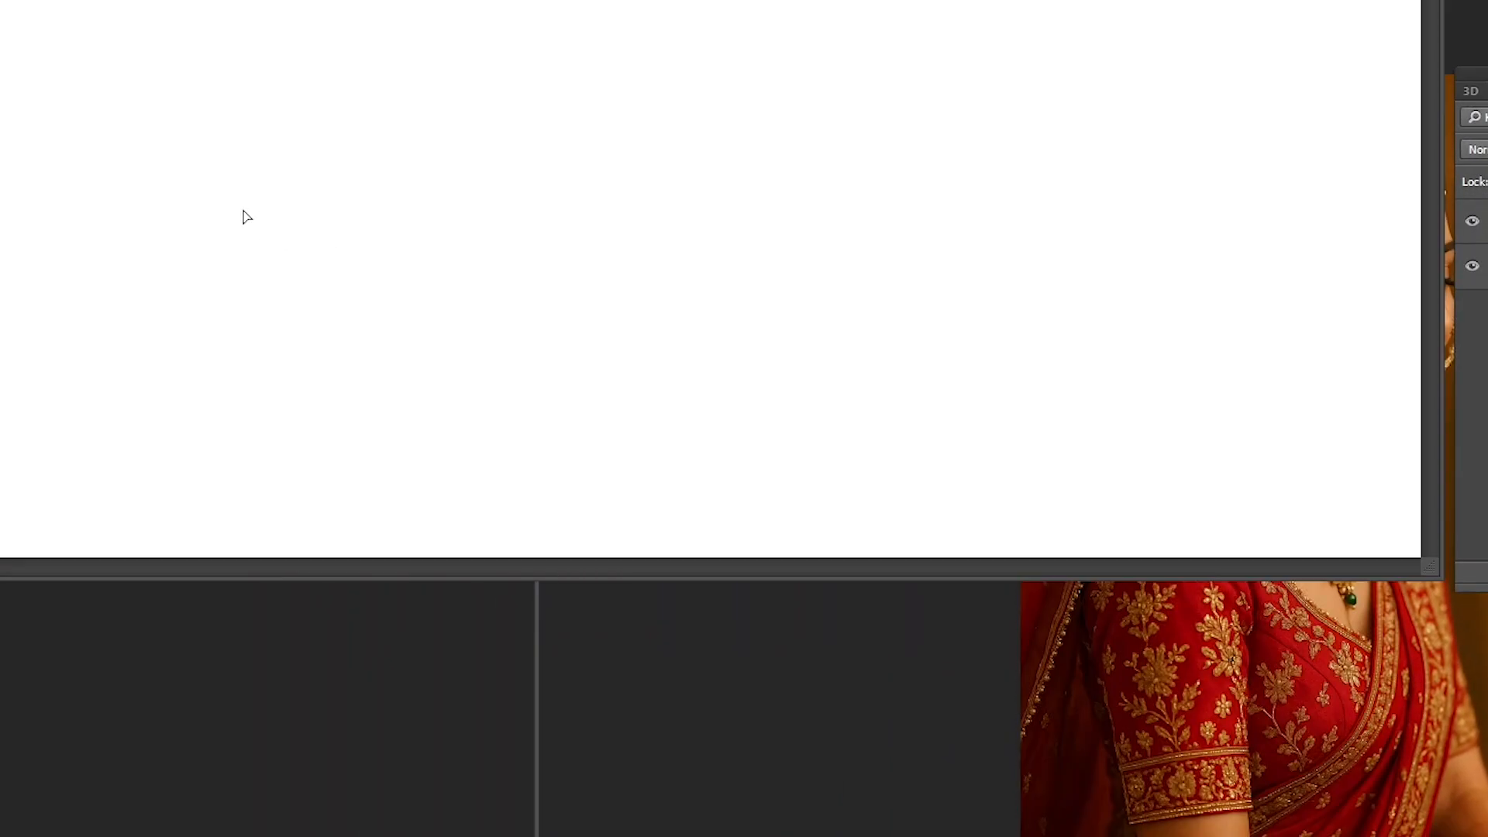
key(ctrl+z)
click(1356, 677)
key(ctrl+w)
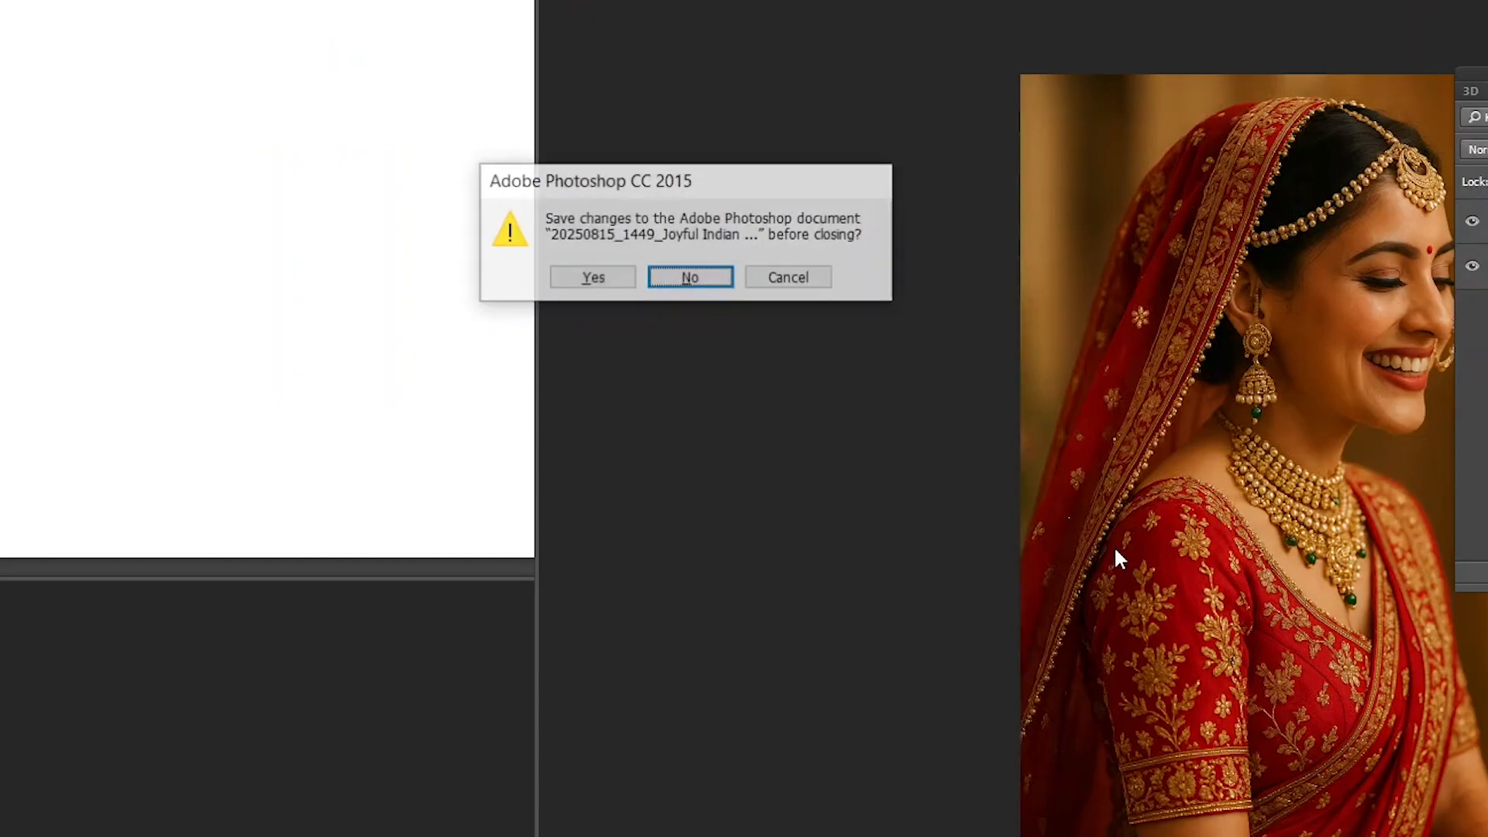
key(n)
- Merge the portrait's layers and transfer the whole image into the blank document, closing the portrait file without saving
key(ctrl+e)
key(ctrl+a)
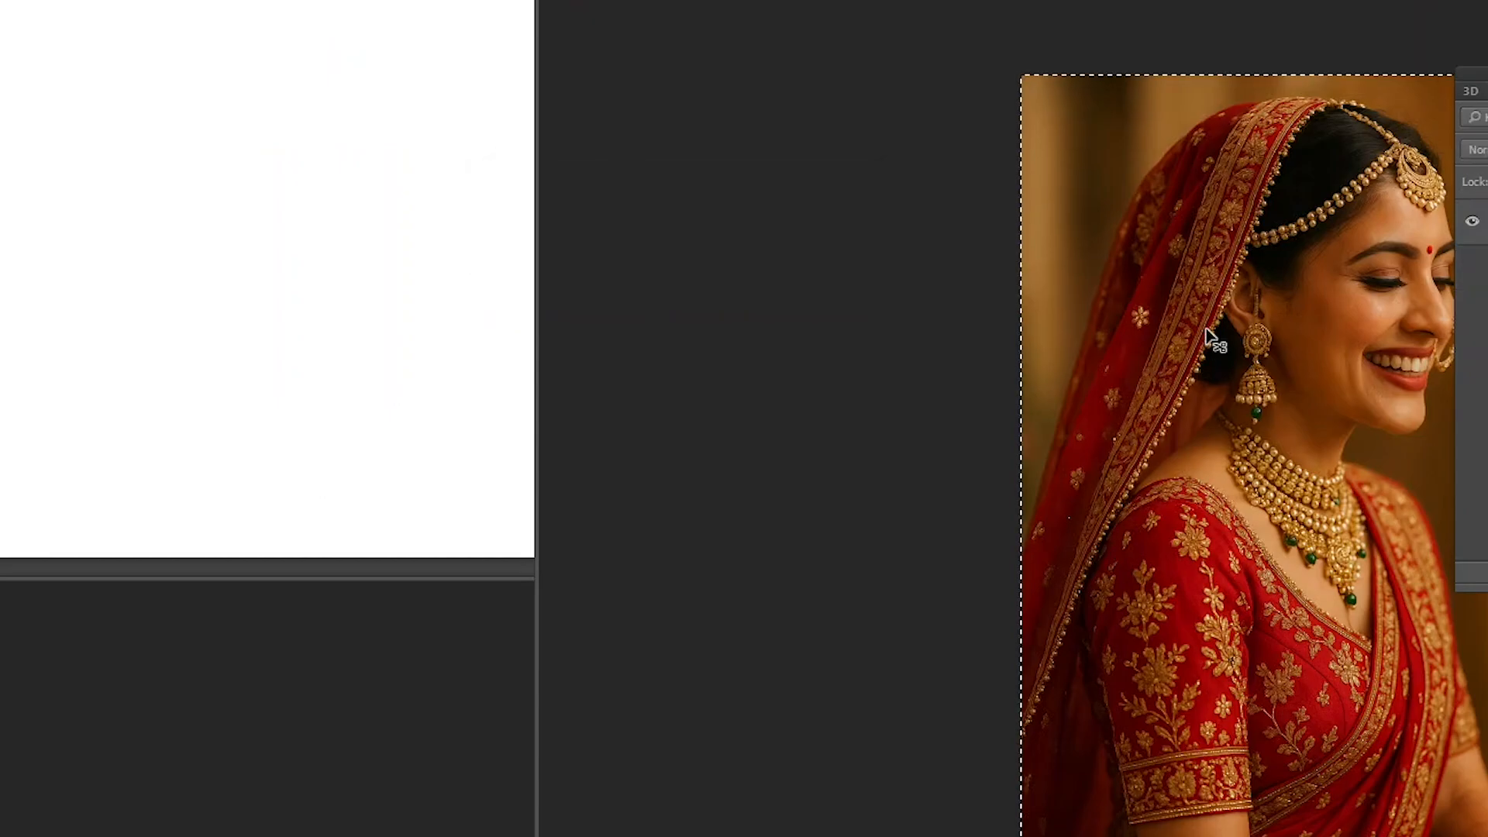
key(ctrl+x)
key(ctrl+w)
key(n)
key(ctrl+v)
- Enlarge the pasted bride portrait beyond the canvas height, tilt it slightly clockwise, and reposition it so her face and headpiece fit
key(ctrl+t)
key(ctrl+minus)
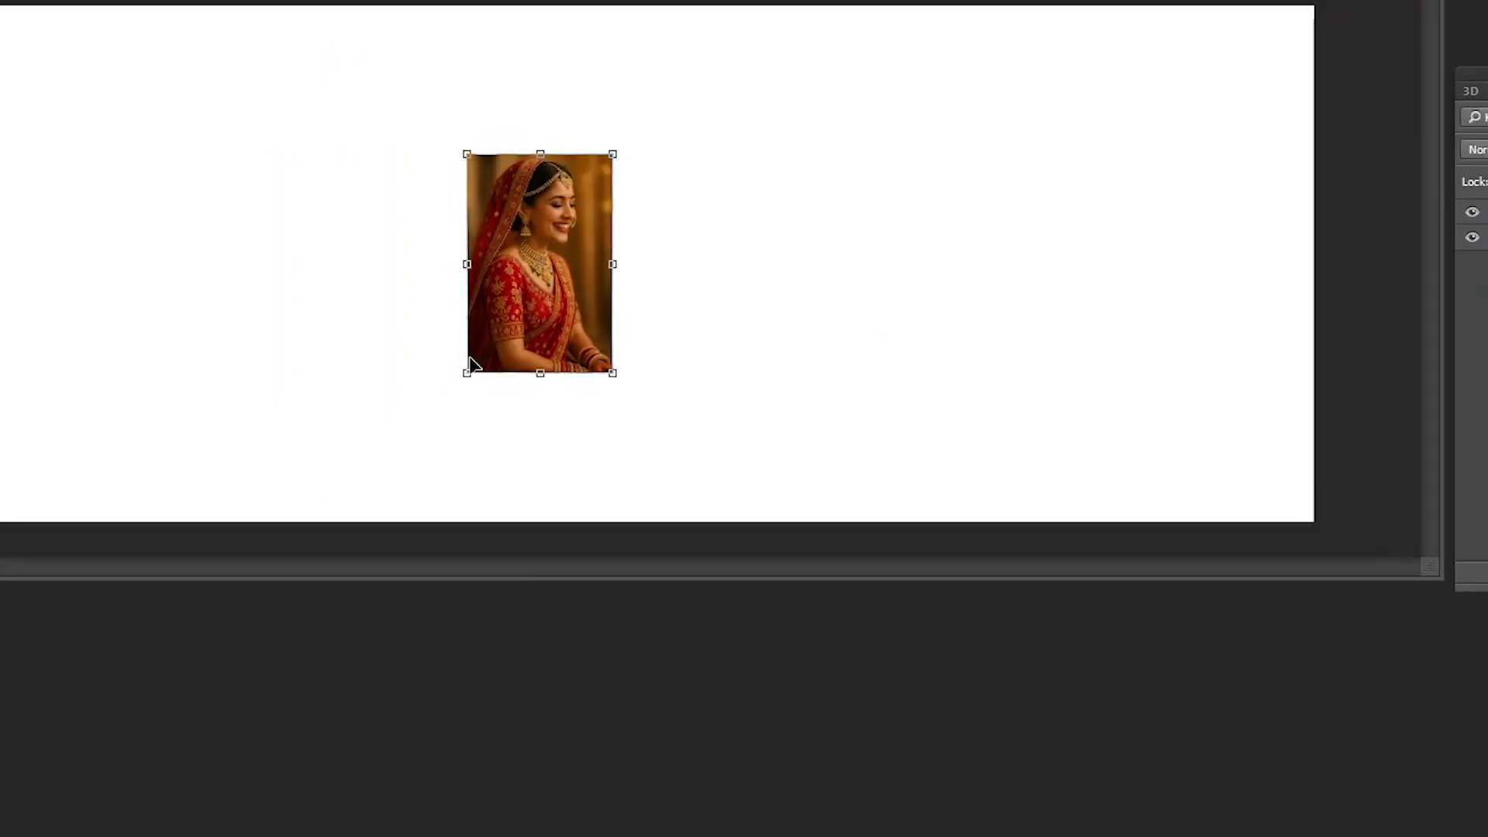
drag(572, 255, 571, 253)
key(Return)
key(f)
key(ctrl+t)
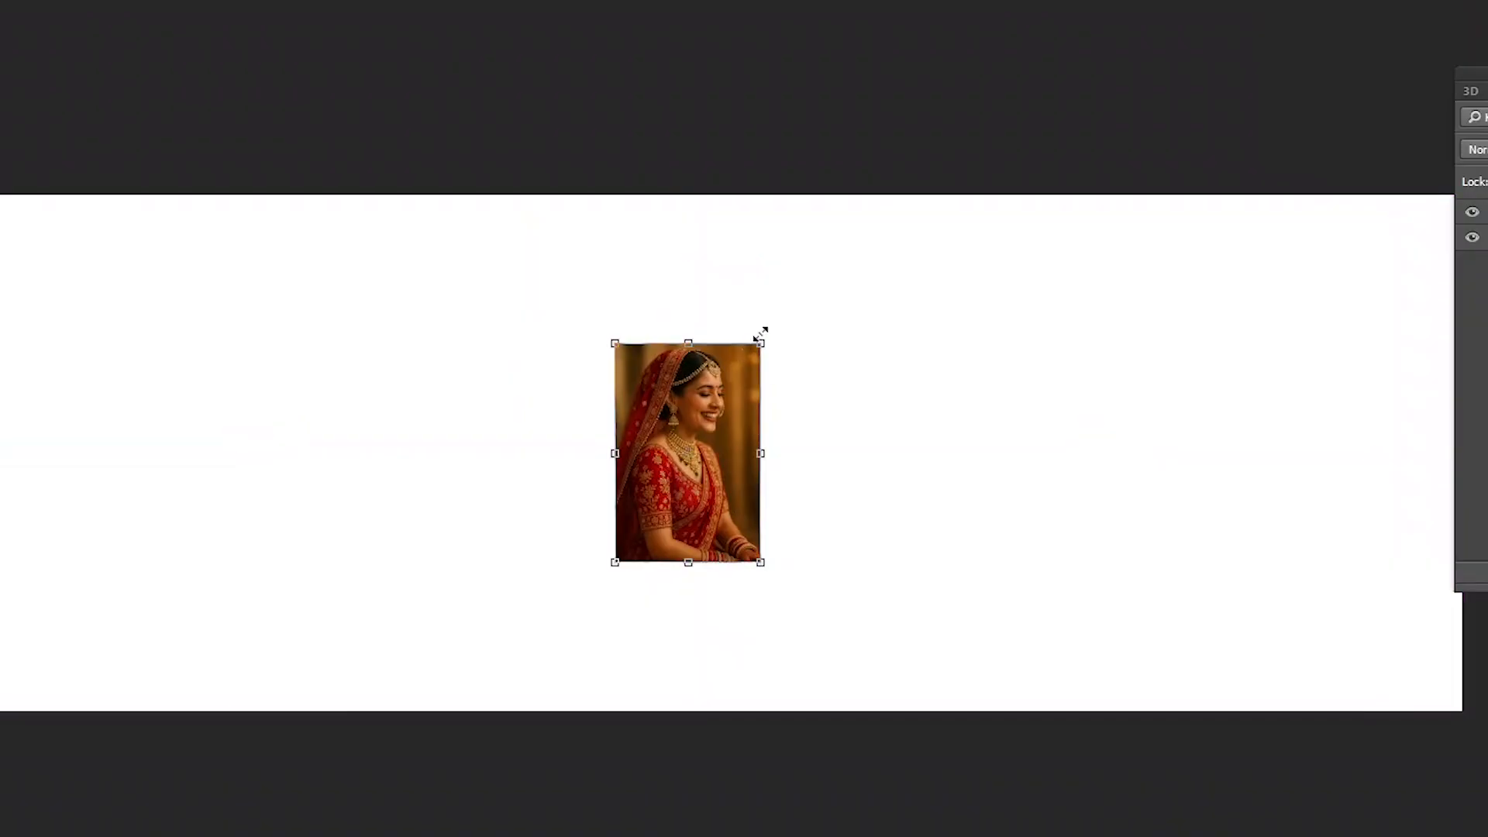
drag(760, 342, 993, 1)
alt+click(521, 380)
drag(1024, 264, 754, 414)
key(Return)
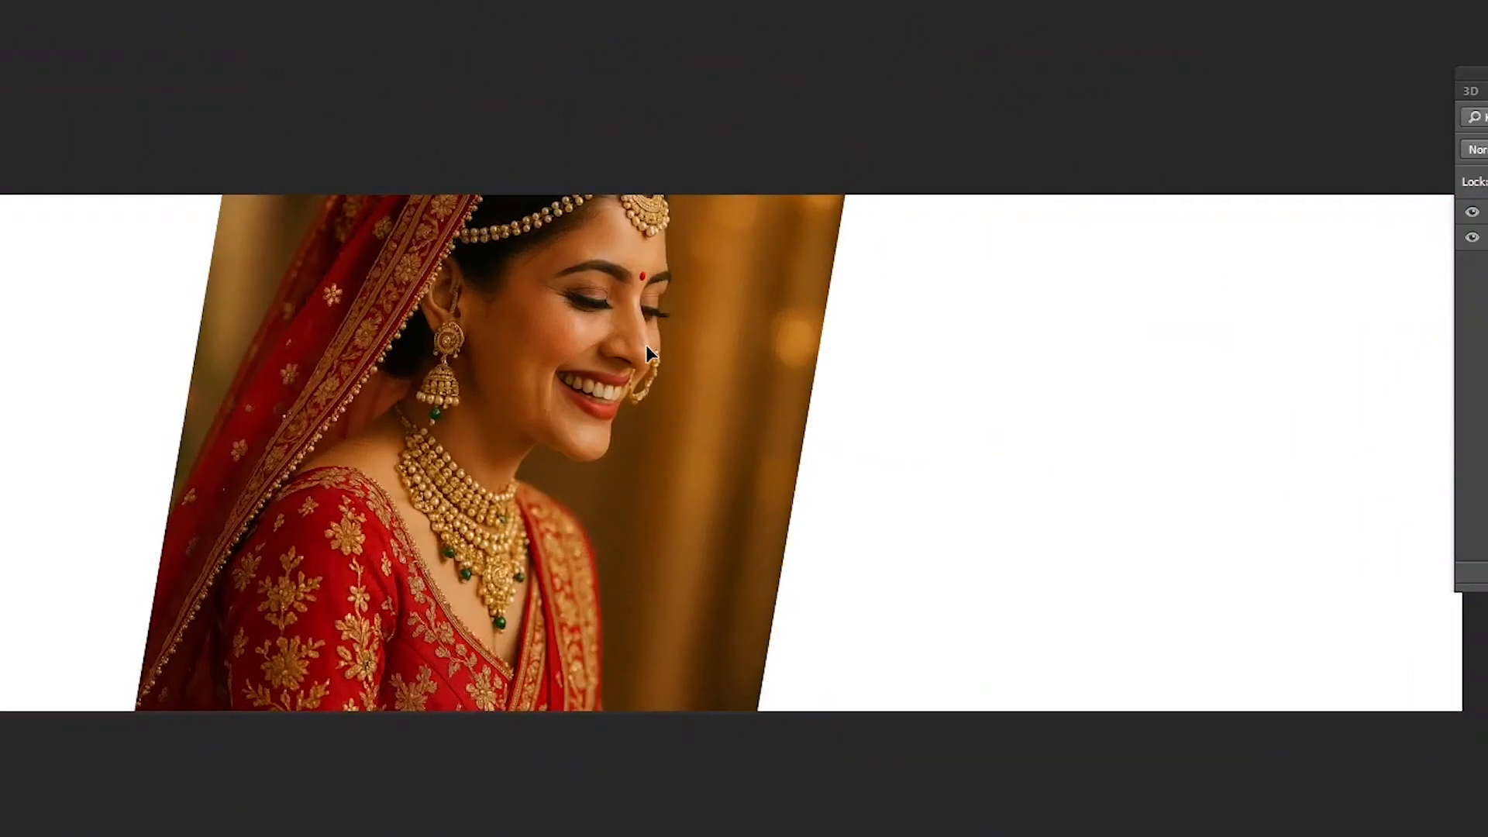
drag(656, 351, 697, 414)
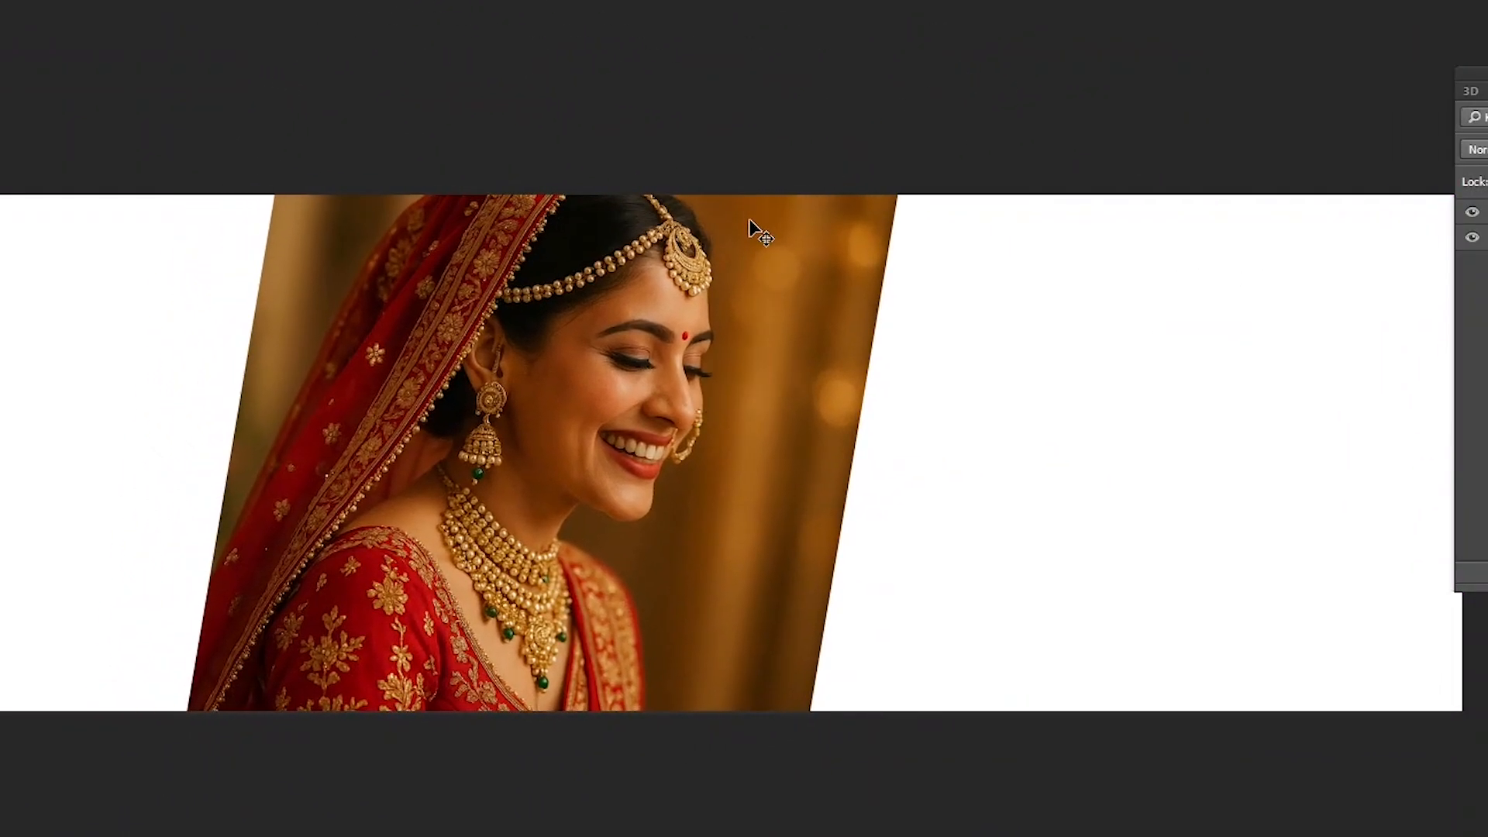
key(ctrl+plus)
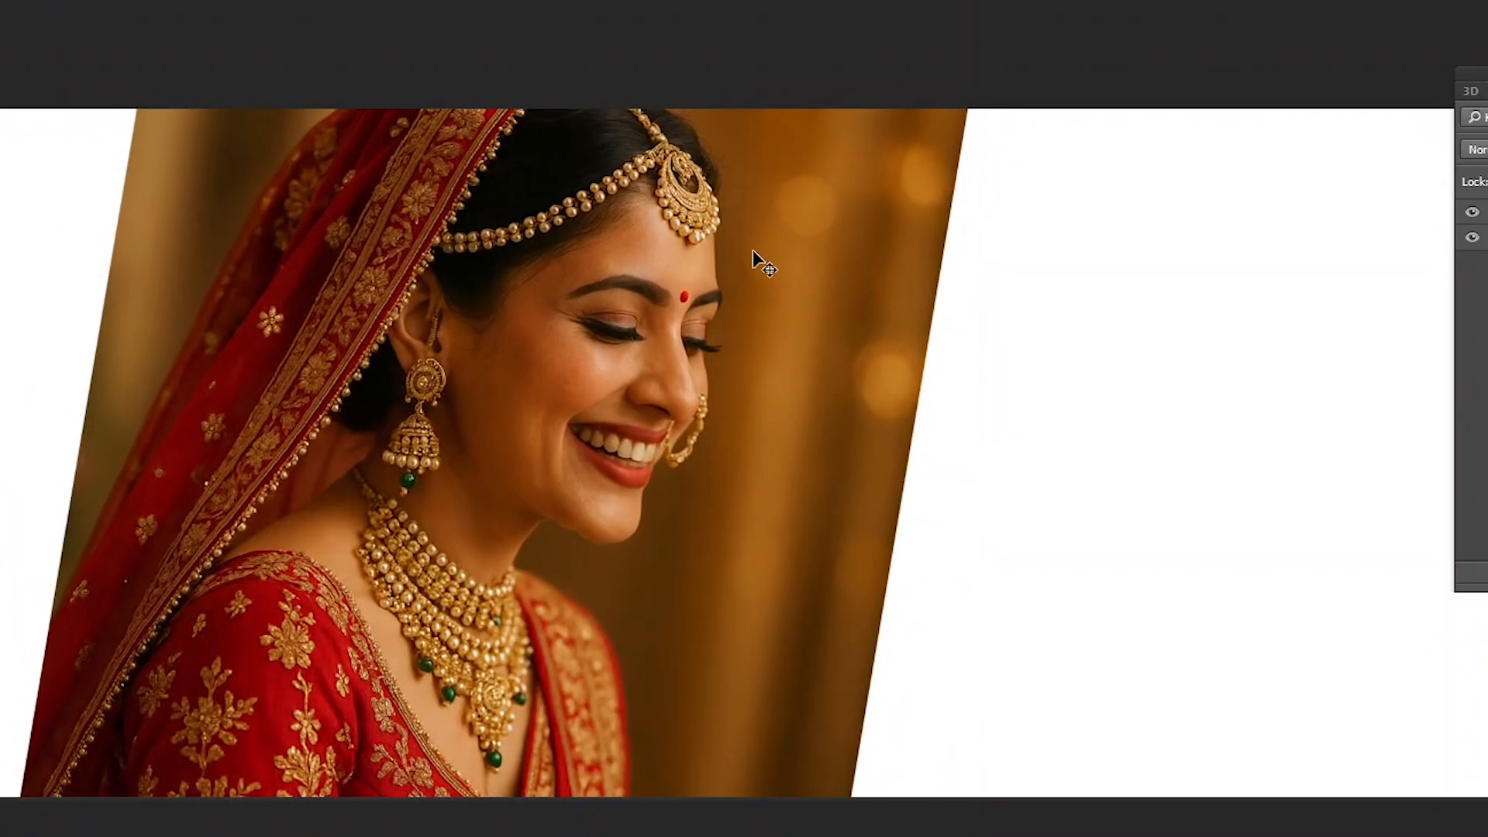
- Place a vertical guide at the horizontal centre of the canvas and nudge the bride portrait beside it
key(f)
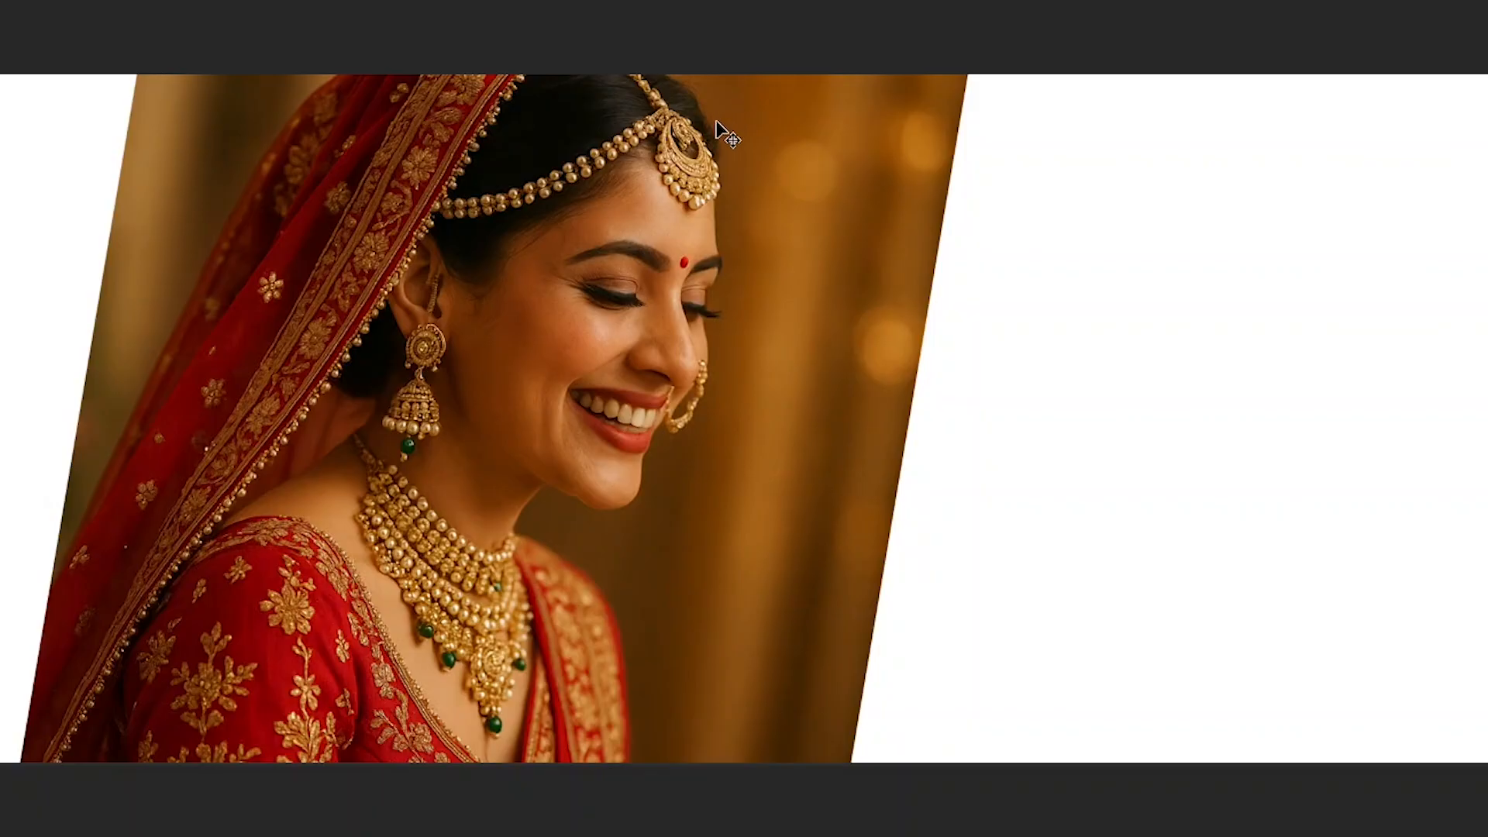
drag(681, 150, 690, 160)
drag(2, 349, 696, 96)
right_click(442, 368)
click(508, 384)
mouse_move(473, 387)
mouse_down()
mouse_move(526, 403)
mouse_move(482, 404)
mouse_up()
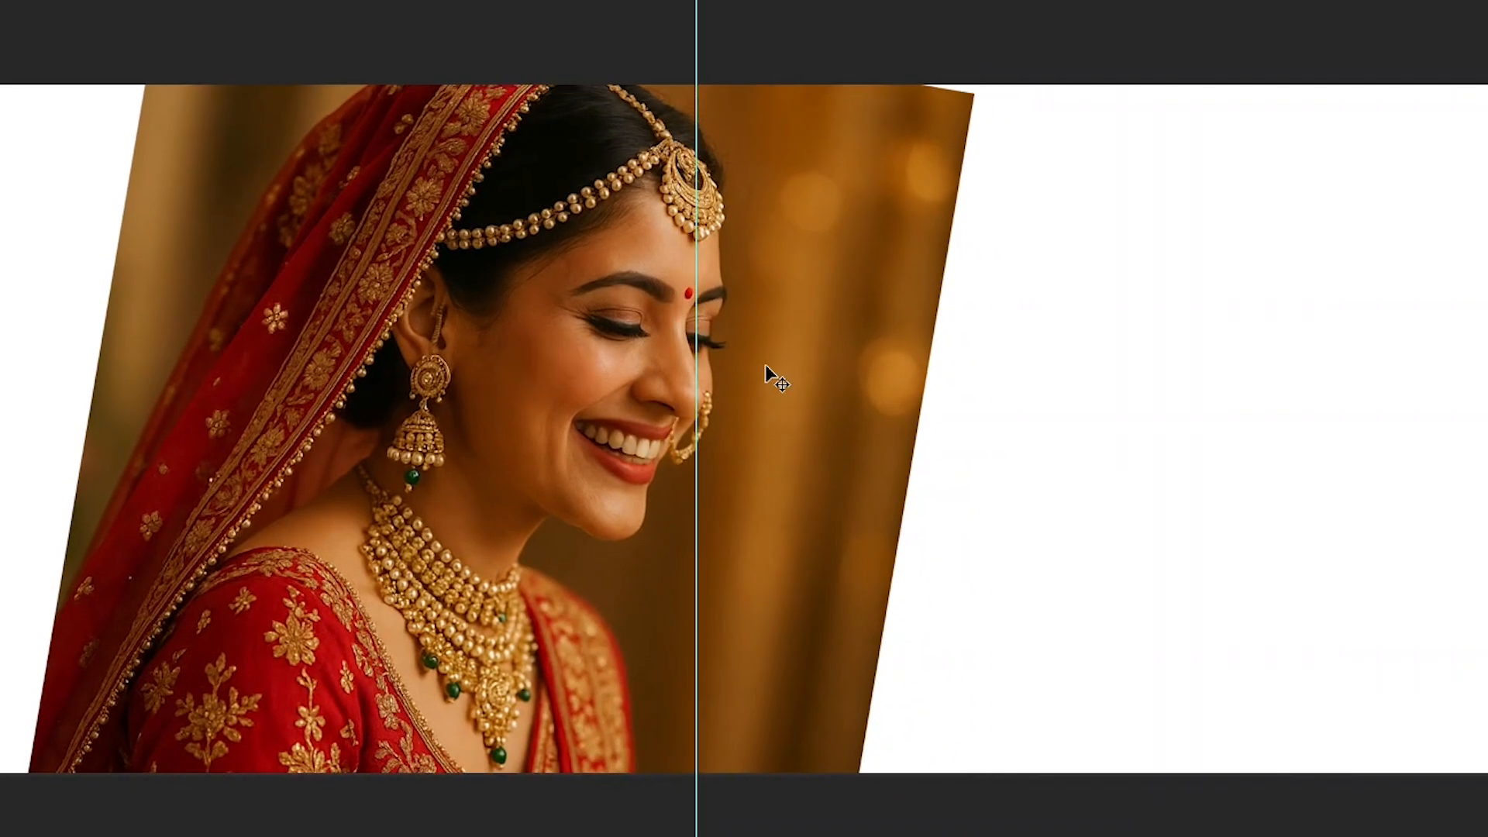
- Reposition the bride portrait against the centre guide so that her whole face sits in the canvas's left half
mouse_move(793, 318)
mouse_down()
mouse_move(765, 313)
mouse_move(787, 313)
mouse_up()
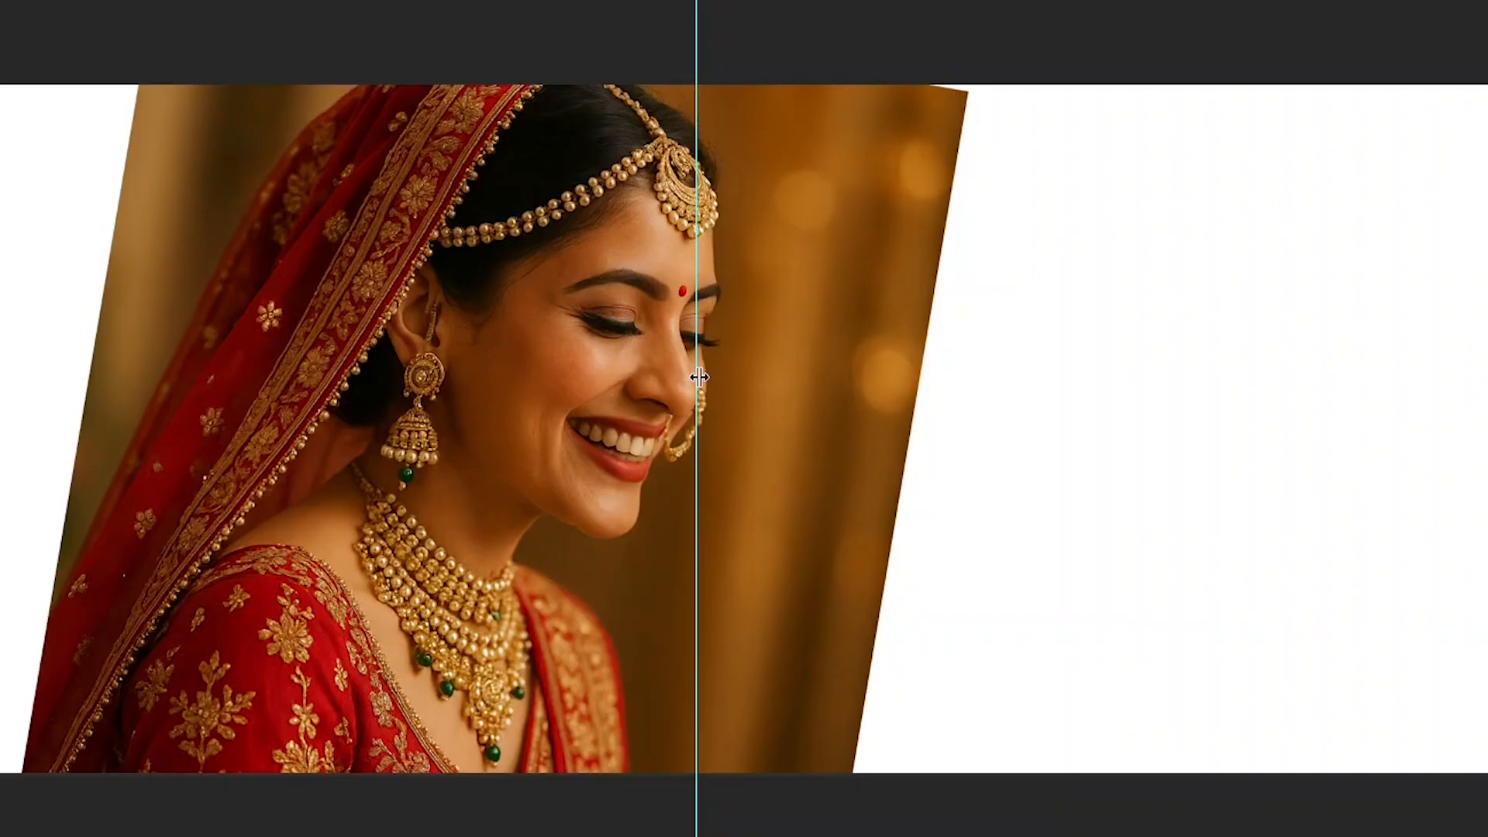
drag(807, 359, 705, 317)
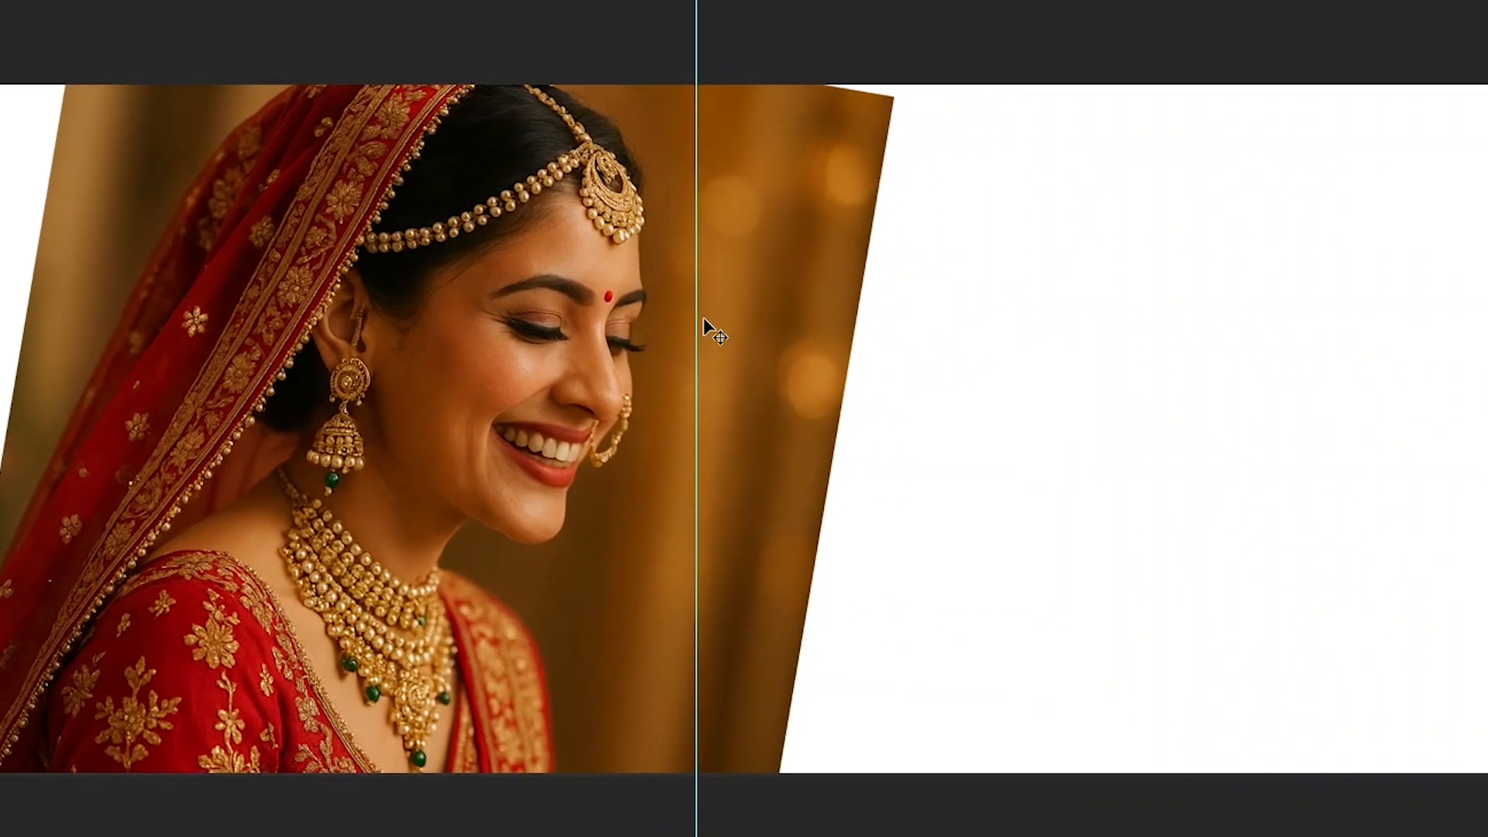
drag(602, 299, 593, 298)
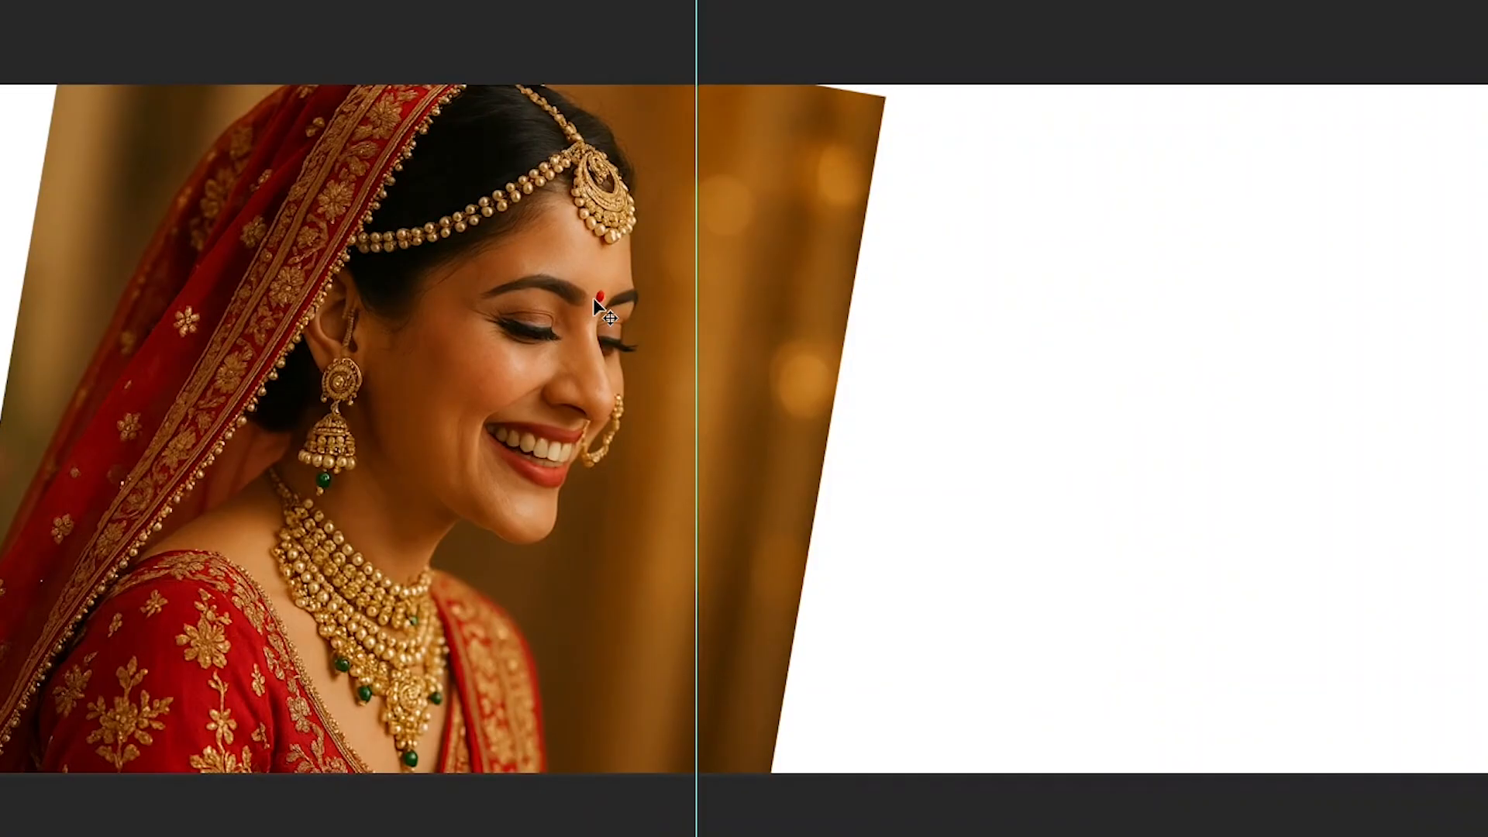
right_click(605, 299)
click(605, 302)
drag(603, 301, 645, 382)
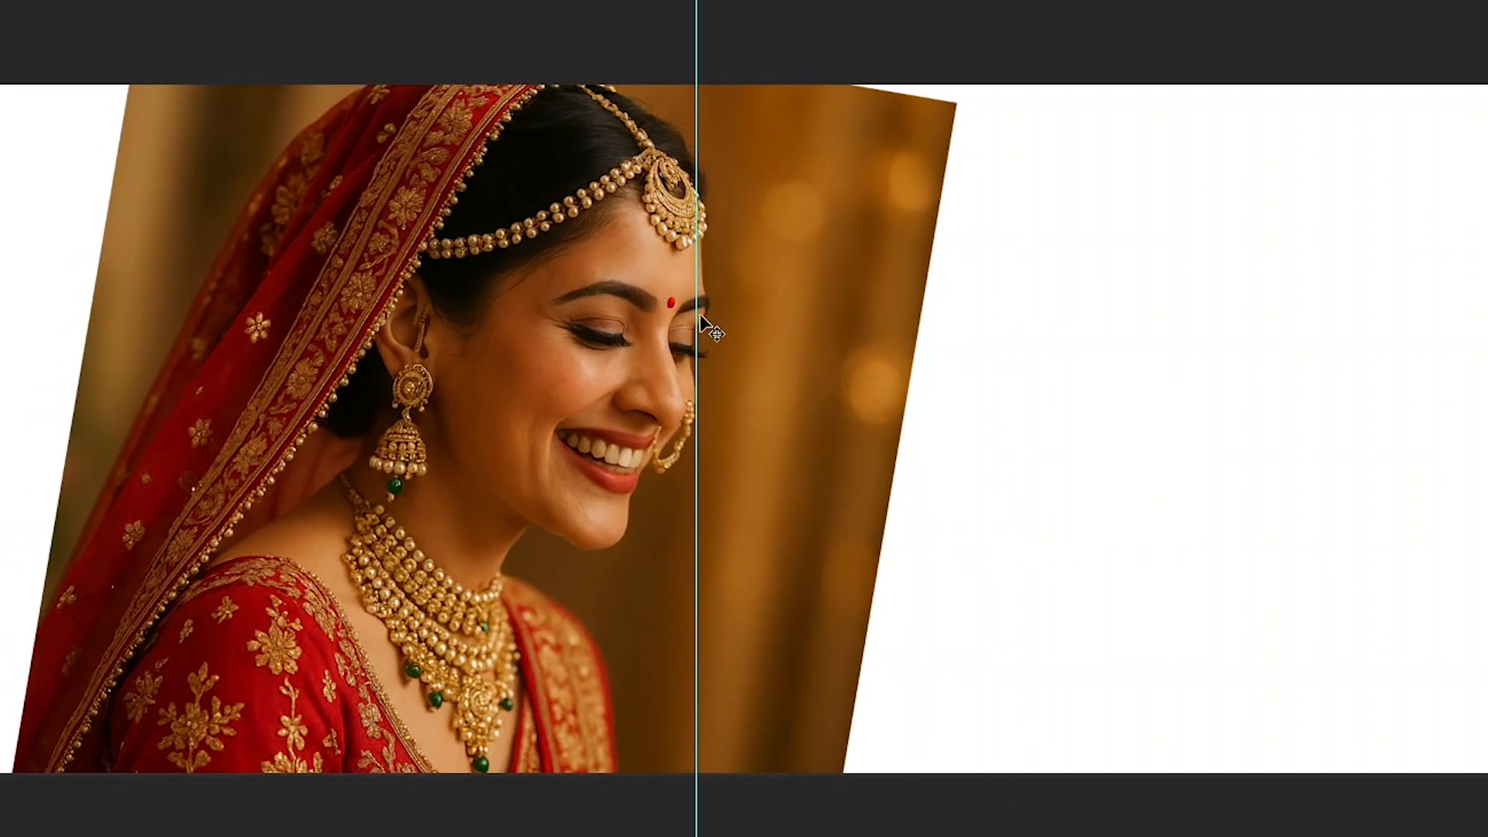
right_click(789, 332)
click(790, 334)
drag(790, 333, 719, 332)
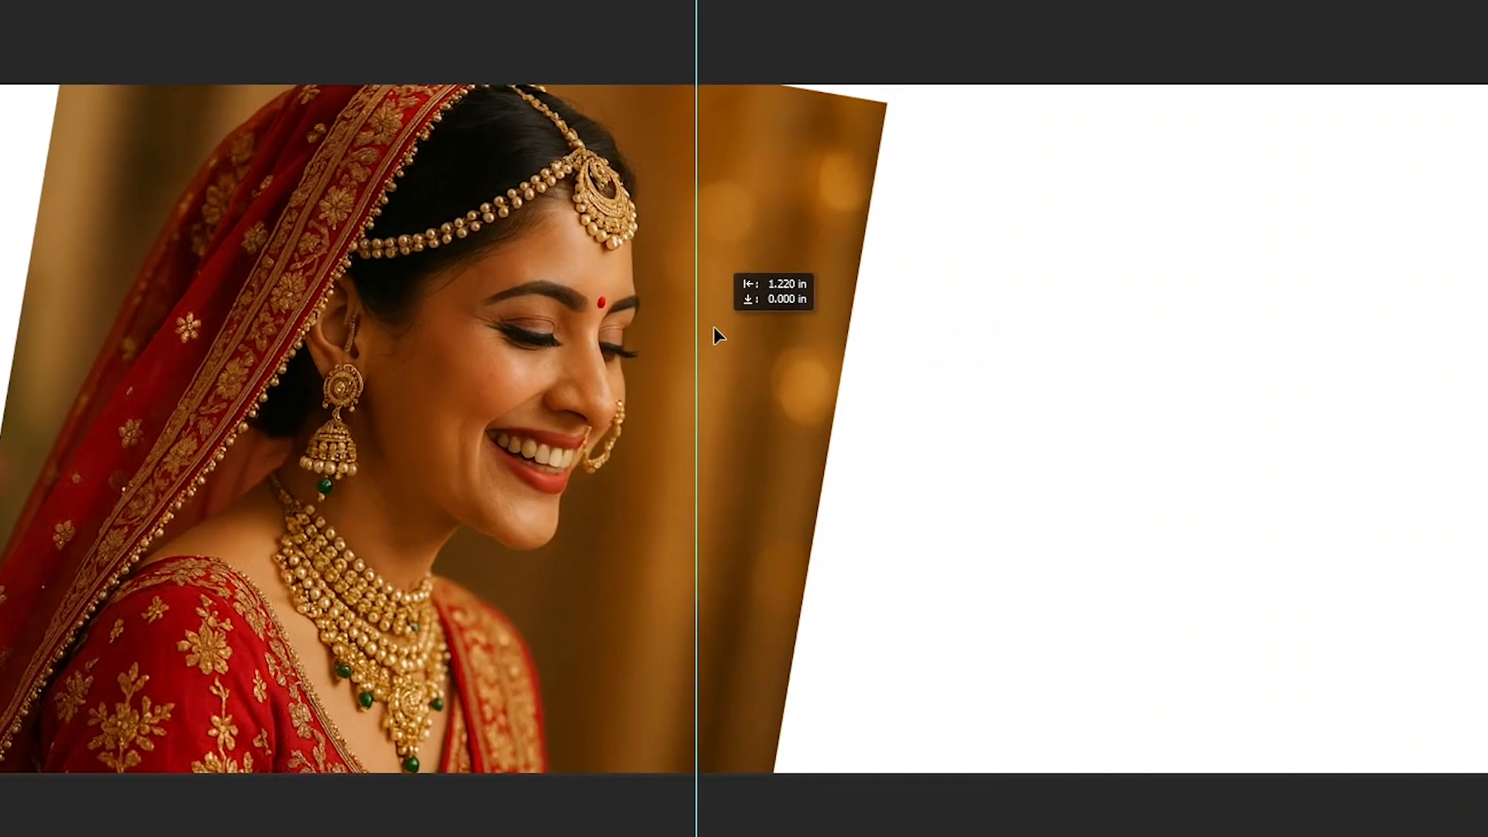
- Try rectangular marquee selections snapped to the centre guide, covering the canvas's right half, and clear them
drag(696, 58, 976, 715)
key(ctrl+d)
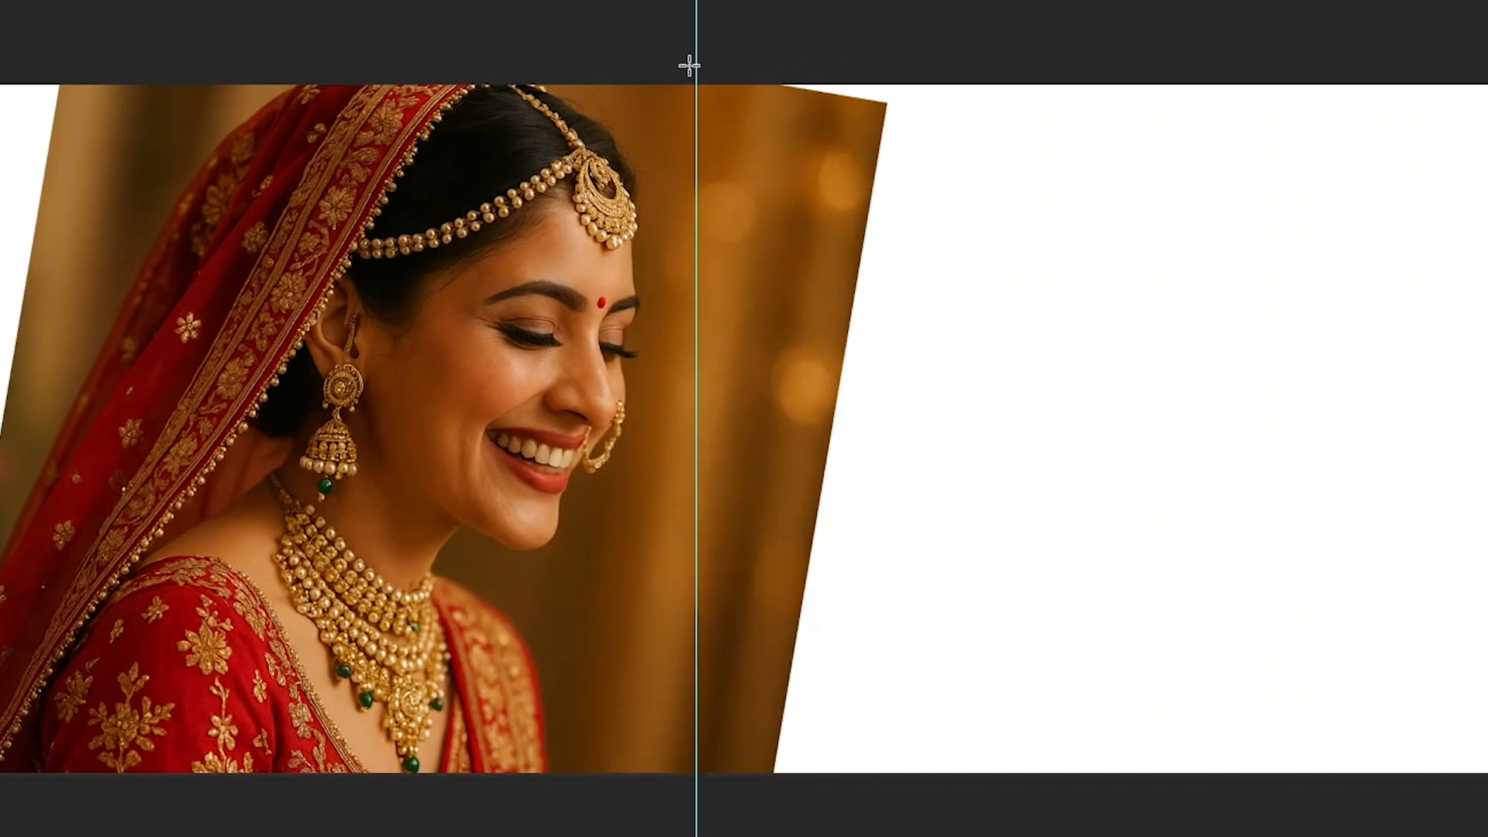
drag(694, 62, 1487, 791)
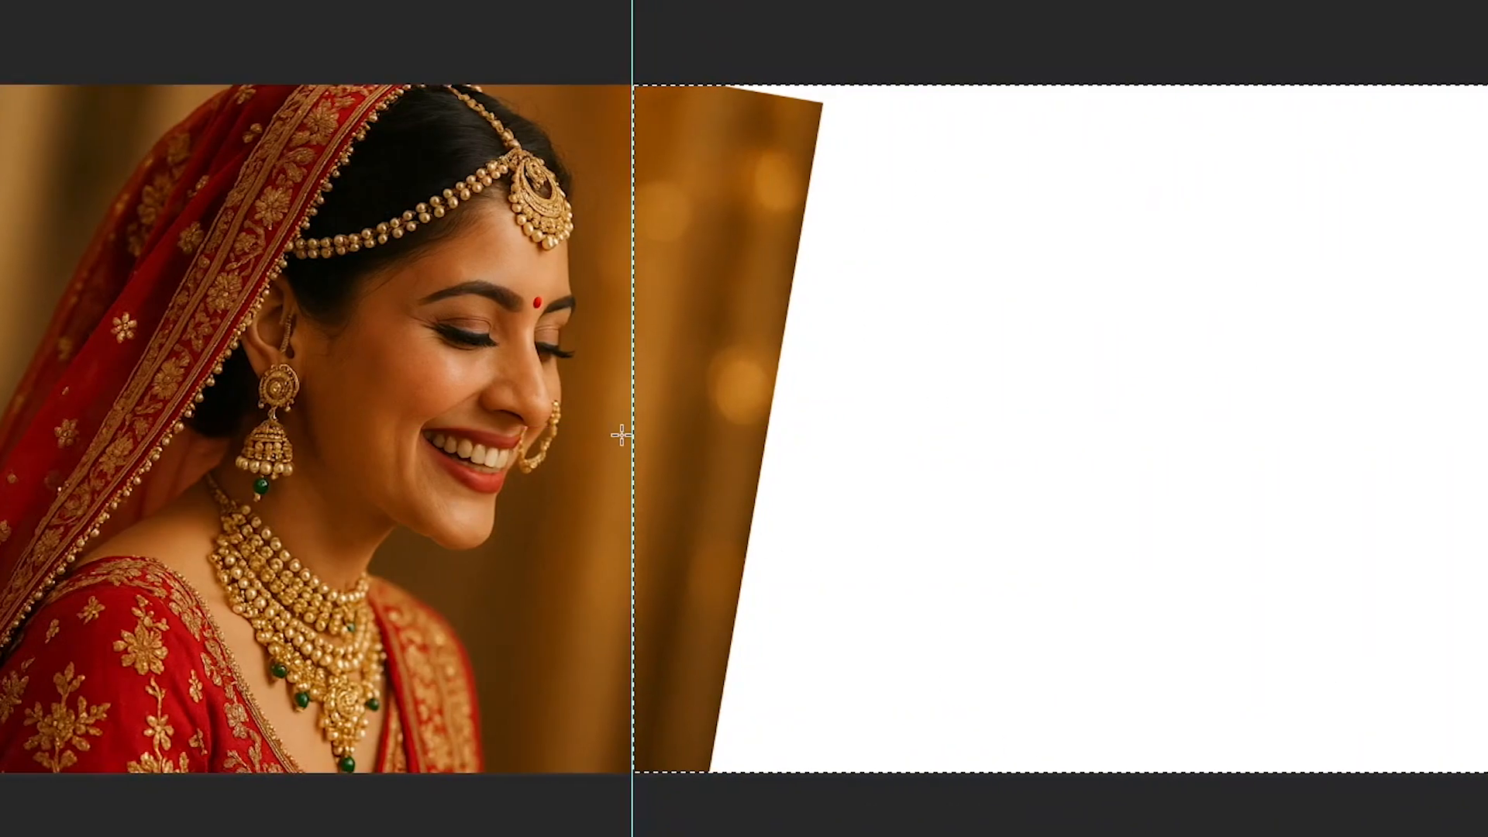
key(ctrl+d)
- Move the bride portrait slightly further left, away from the centre guide
key(v)
right_click(506, 362)
click(524, 378)
drag(520, 378, 486, 378)
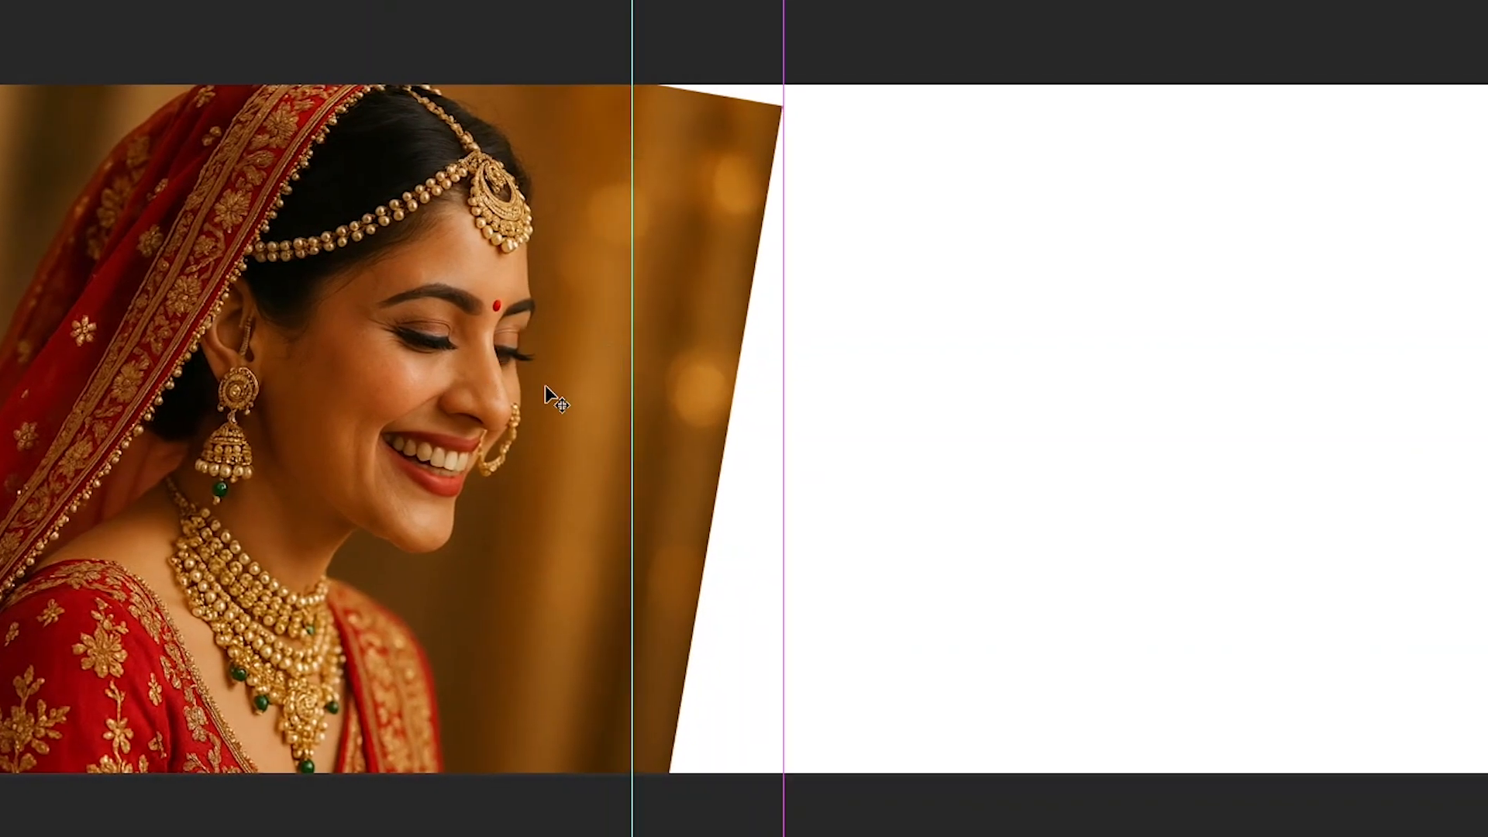
- Fit the canvas on screen, view it in Full Screen Mode and return to the standard screen mode
key(ctrl+0)
key(f)
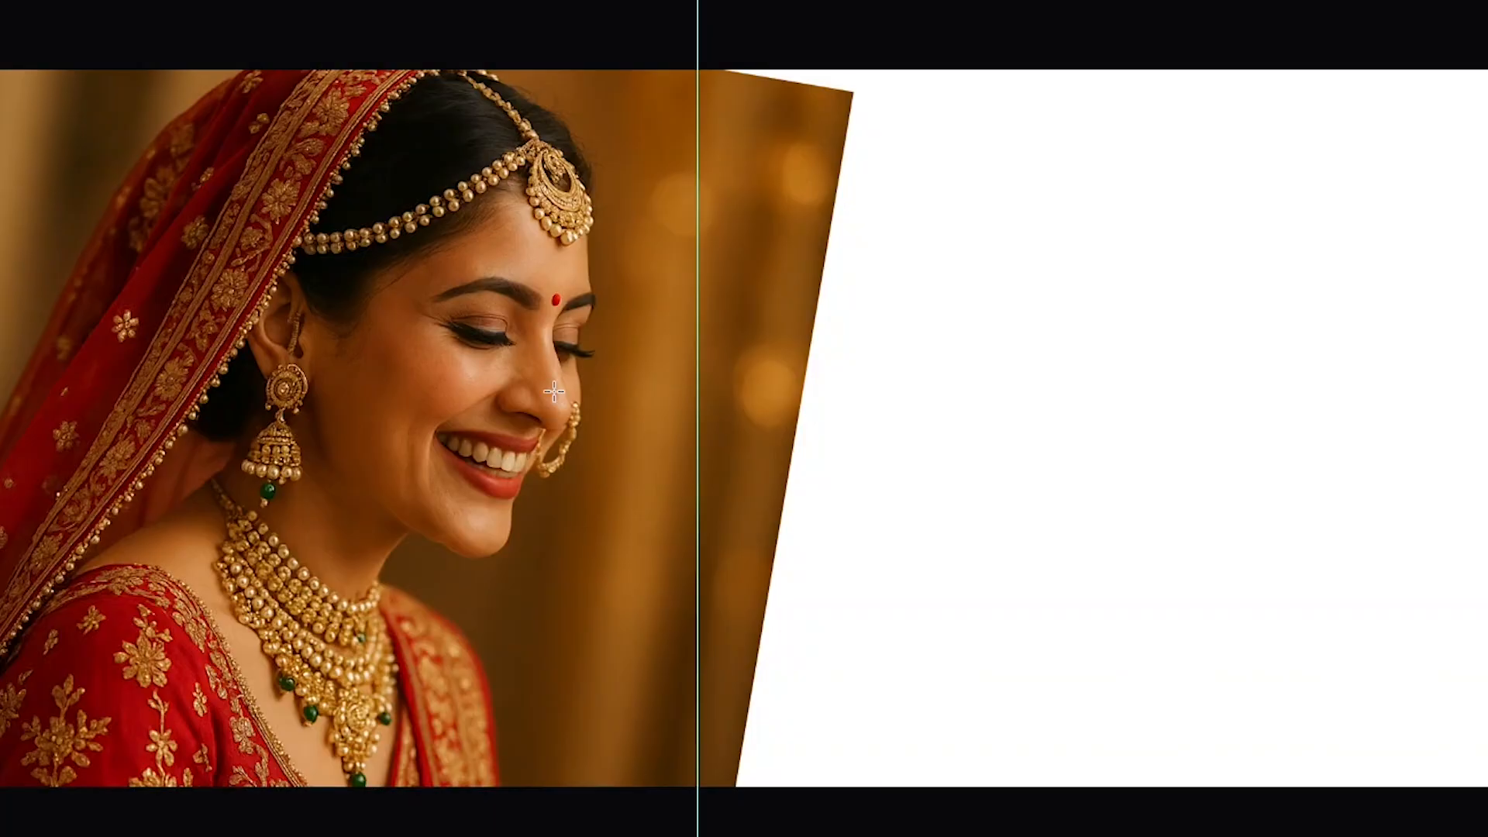
key(f)
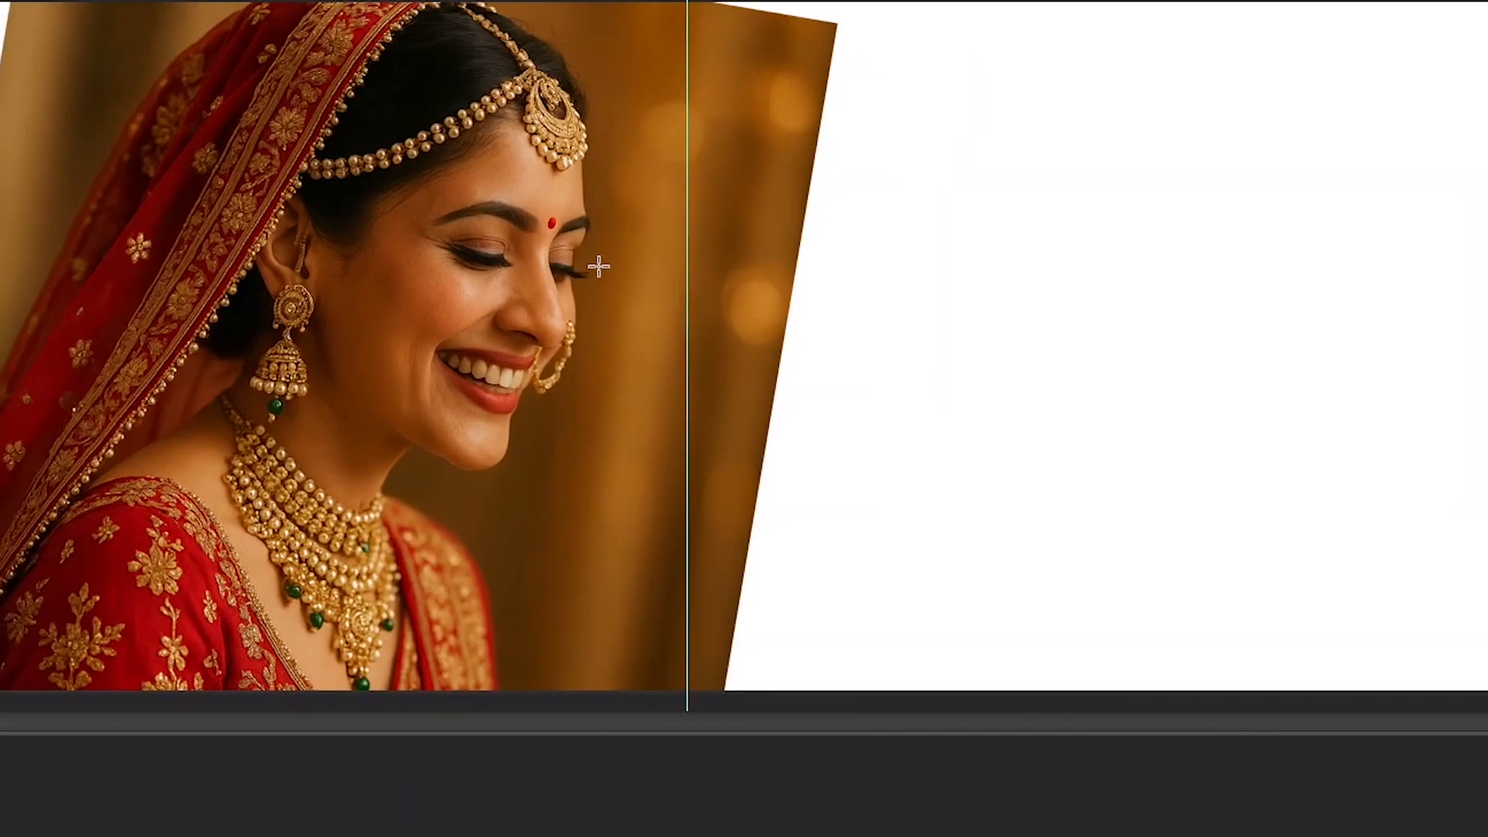
- Try the Zoom In and Zoom Out commands on the canvas with the bride portrait
key(m)
scroll(596, 266, down, 3)
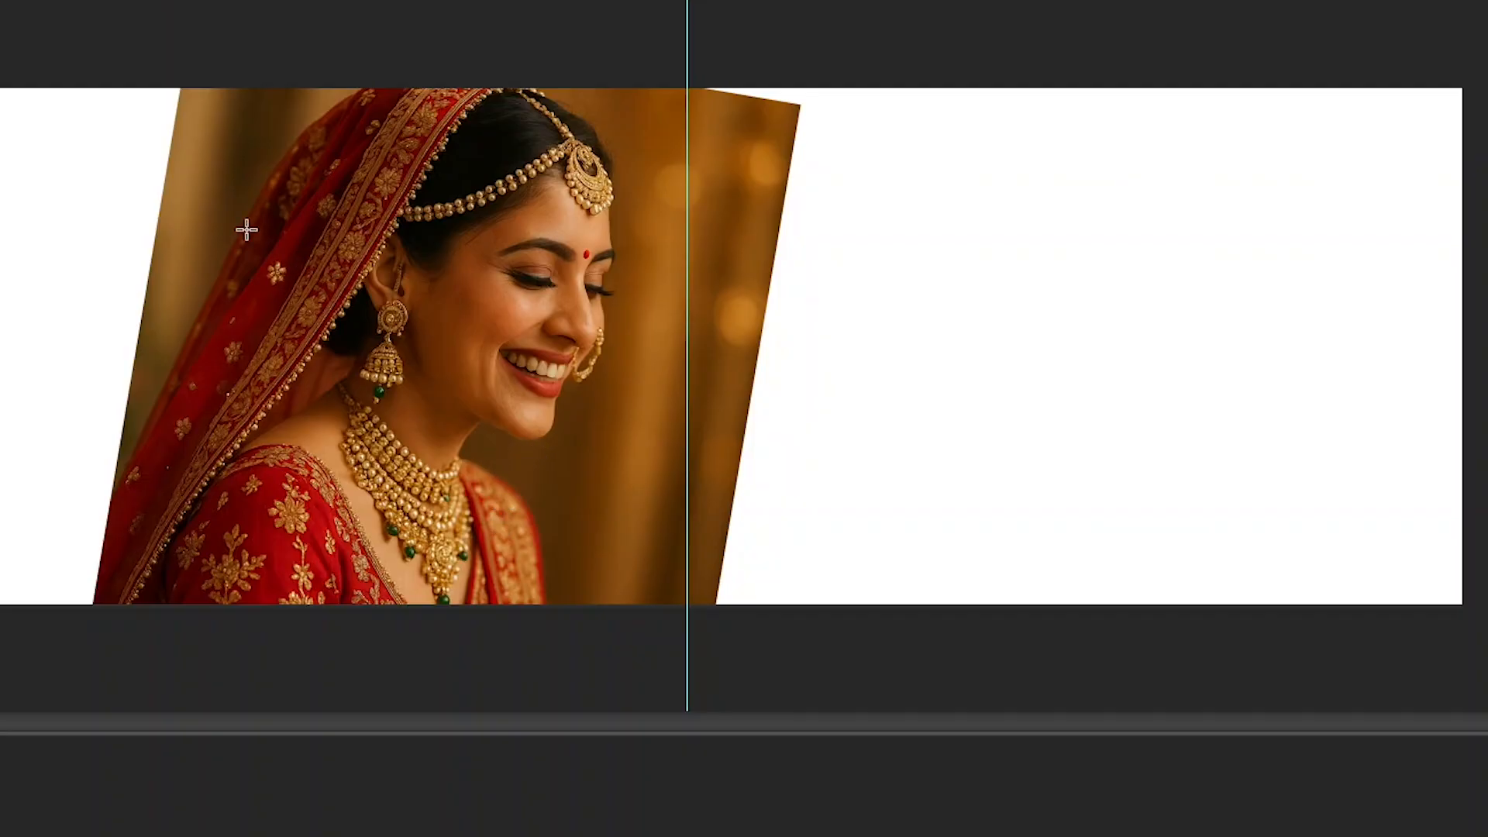
click(35, 0)
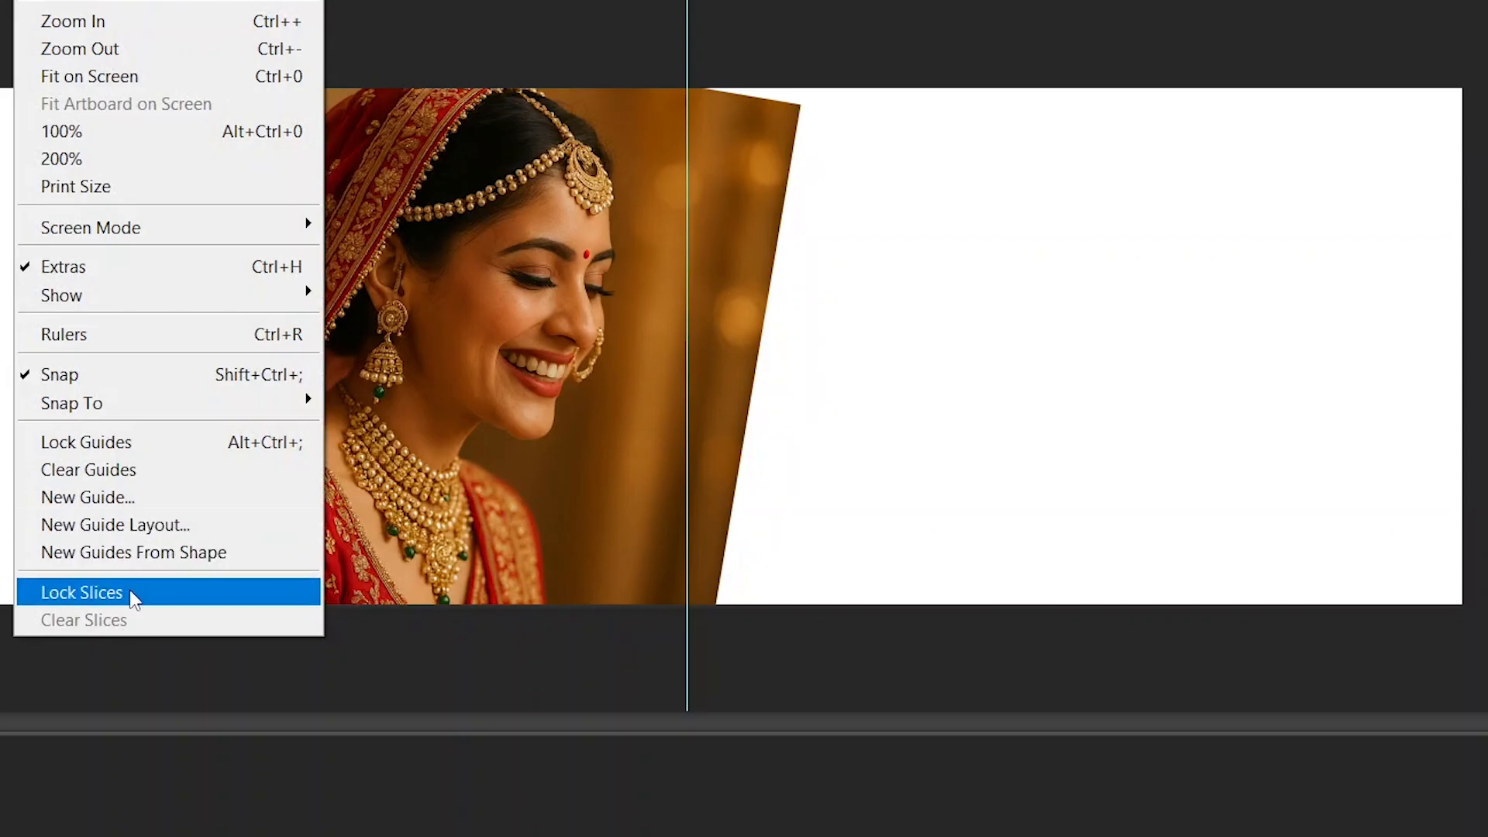
click(125, 28)
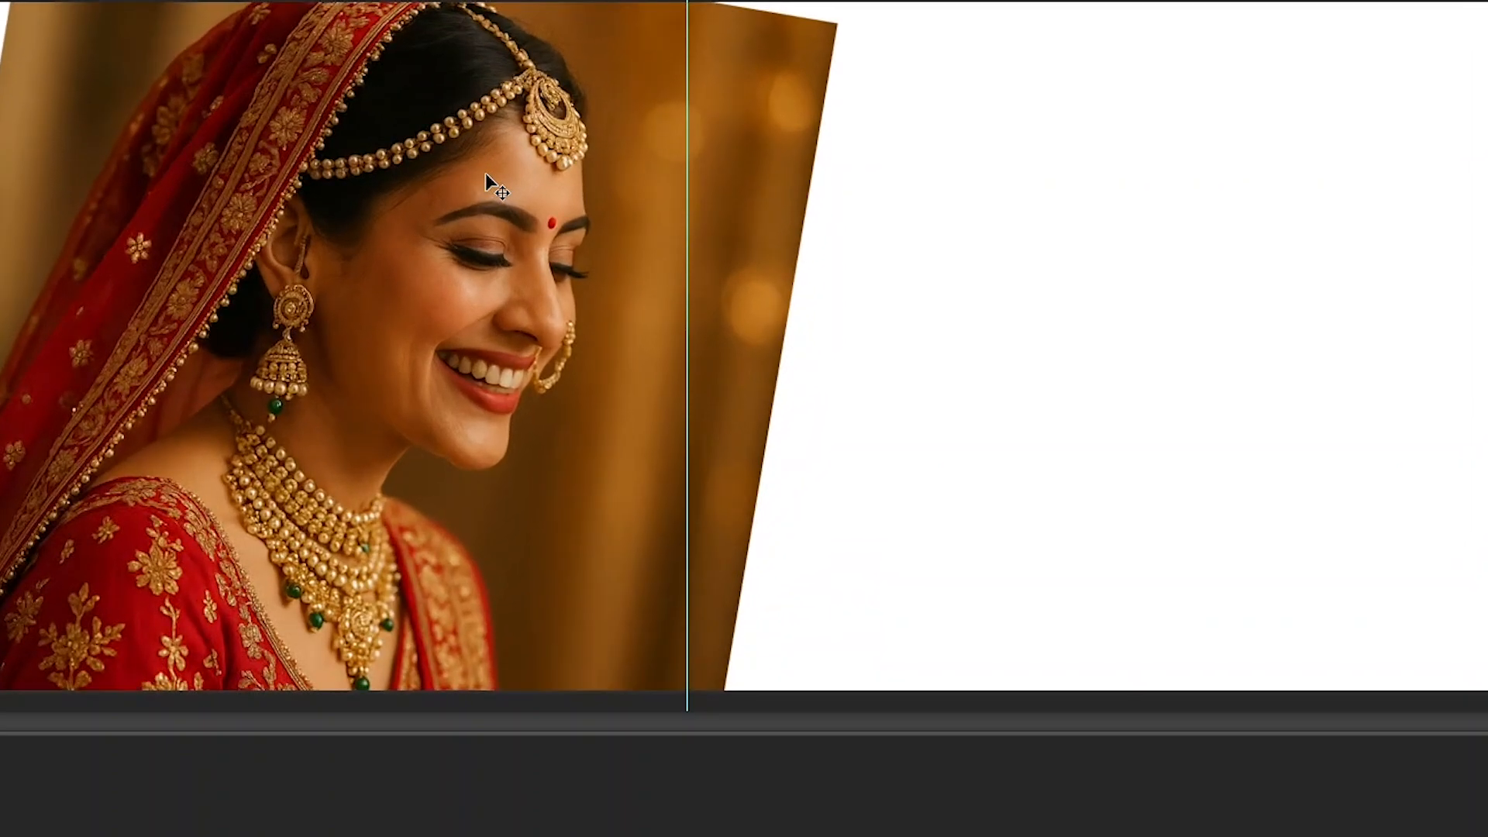
key(ctrl+minus)
key(ctrl+minus)
key(ctrl+minus)
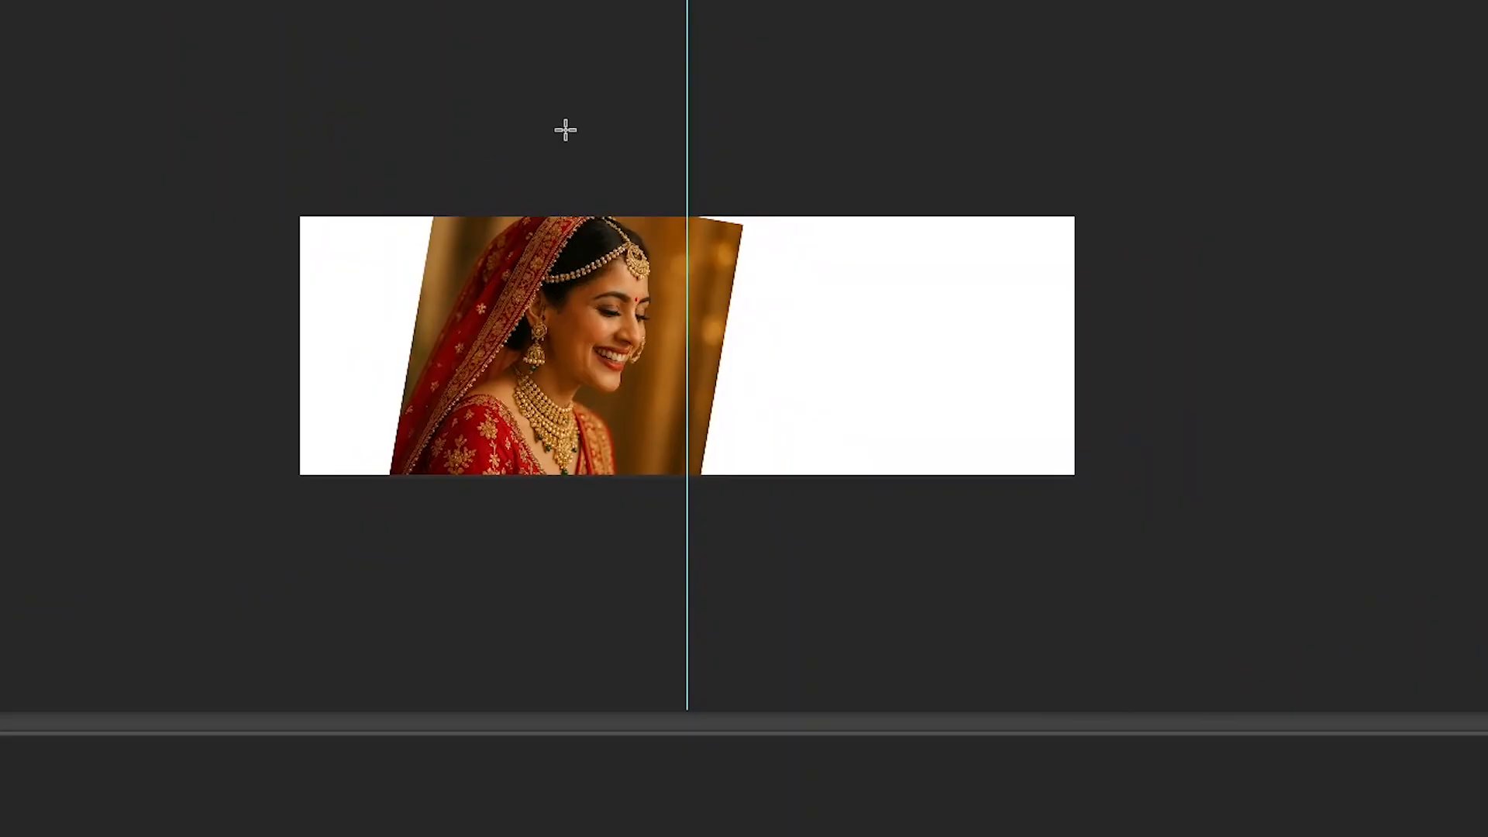
key(ctrl+plus)
key(ctrl+plus)
key(ctrl+plus)
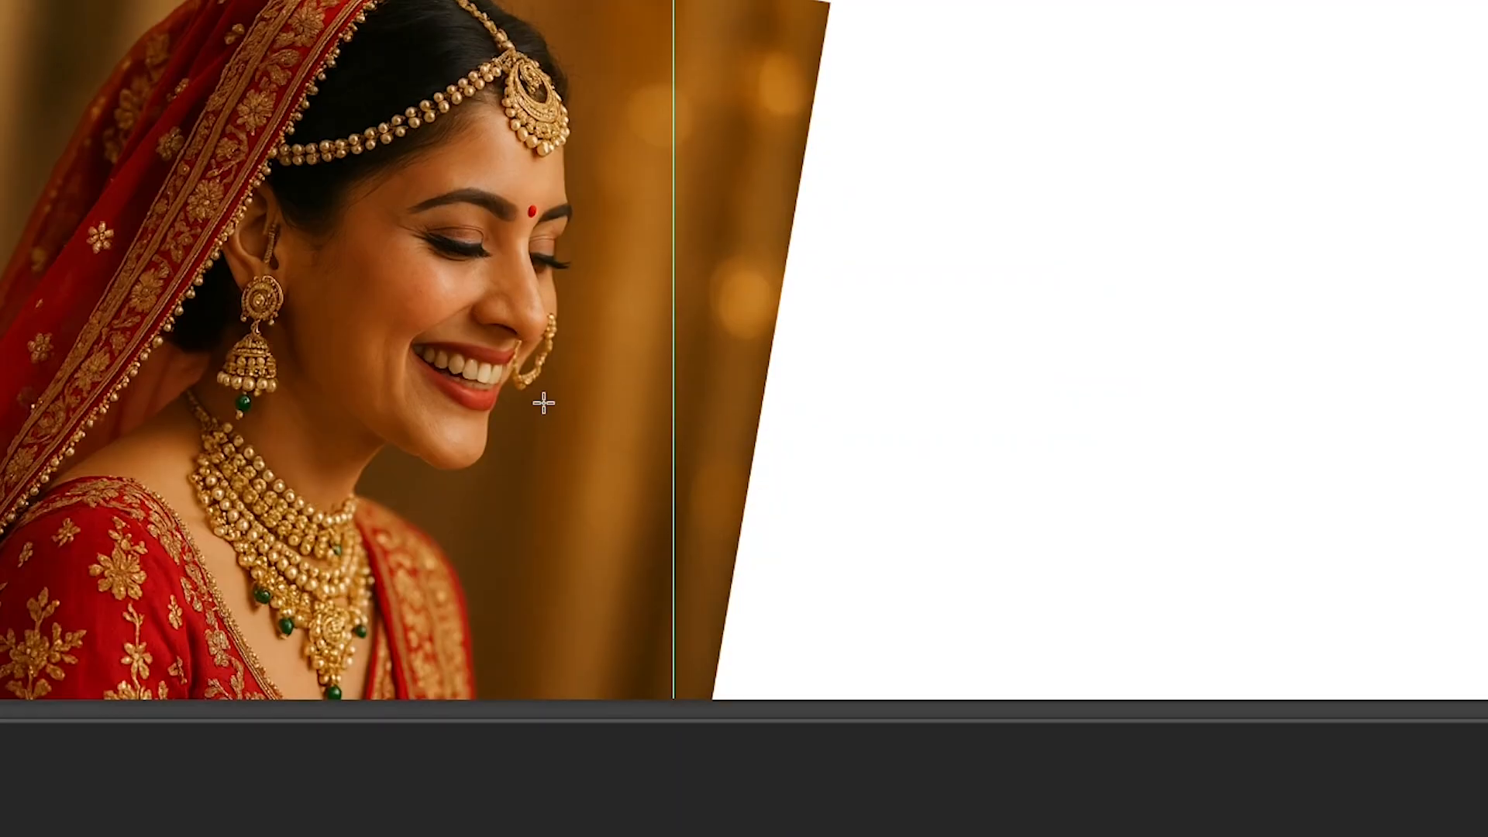
- Redisplay the layer list, and zoom in and out around the bride's necklace with the Zoom tool
key(F7)
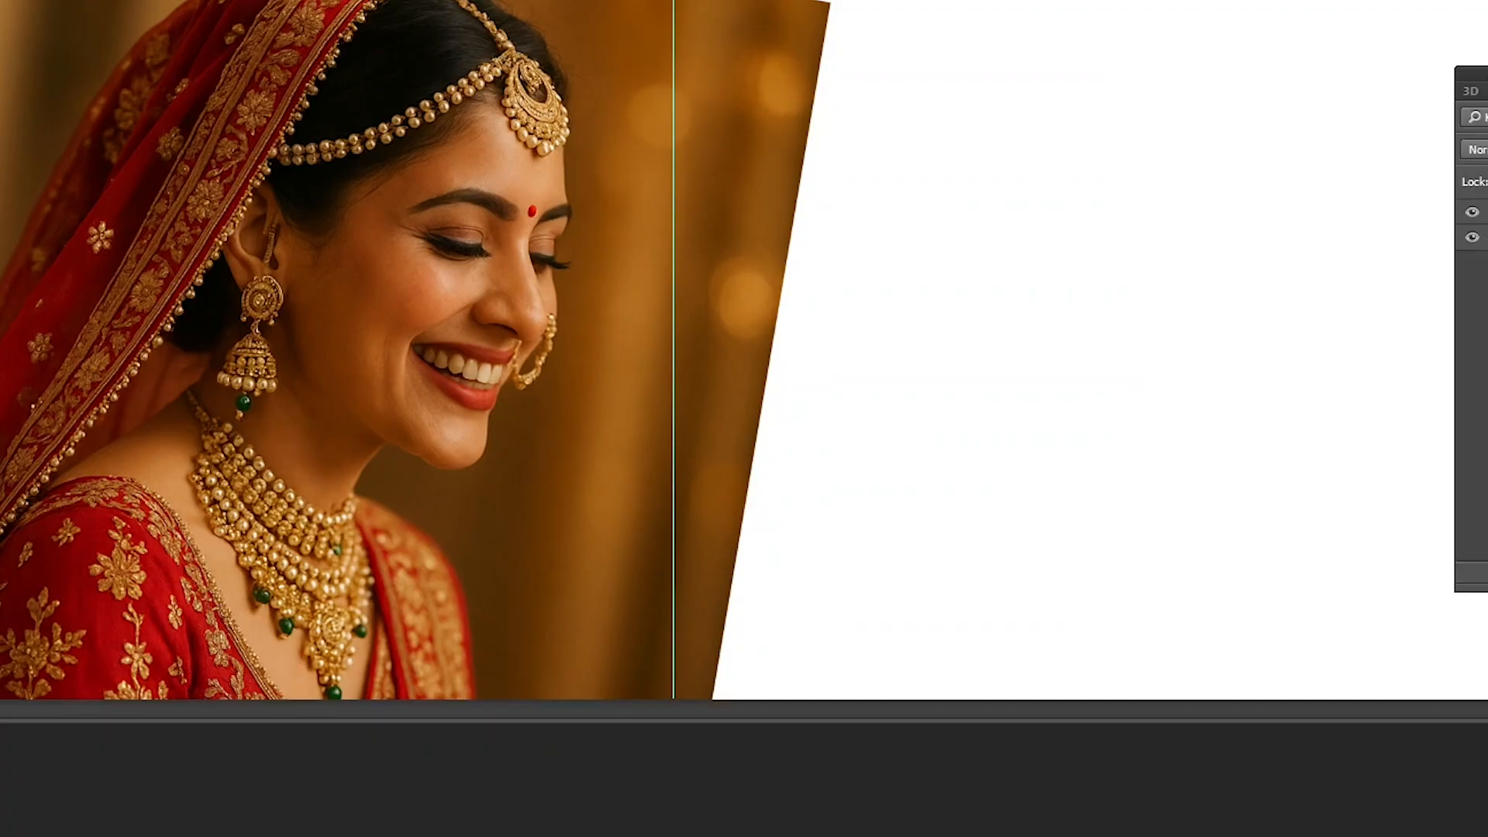
key(ctrl+minus)
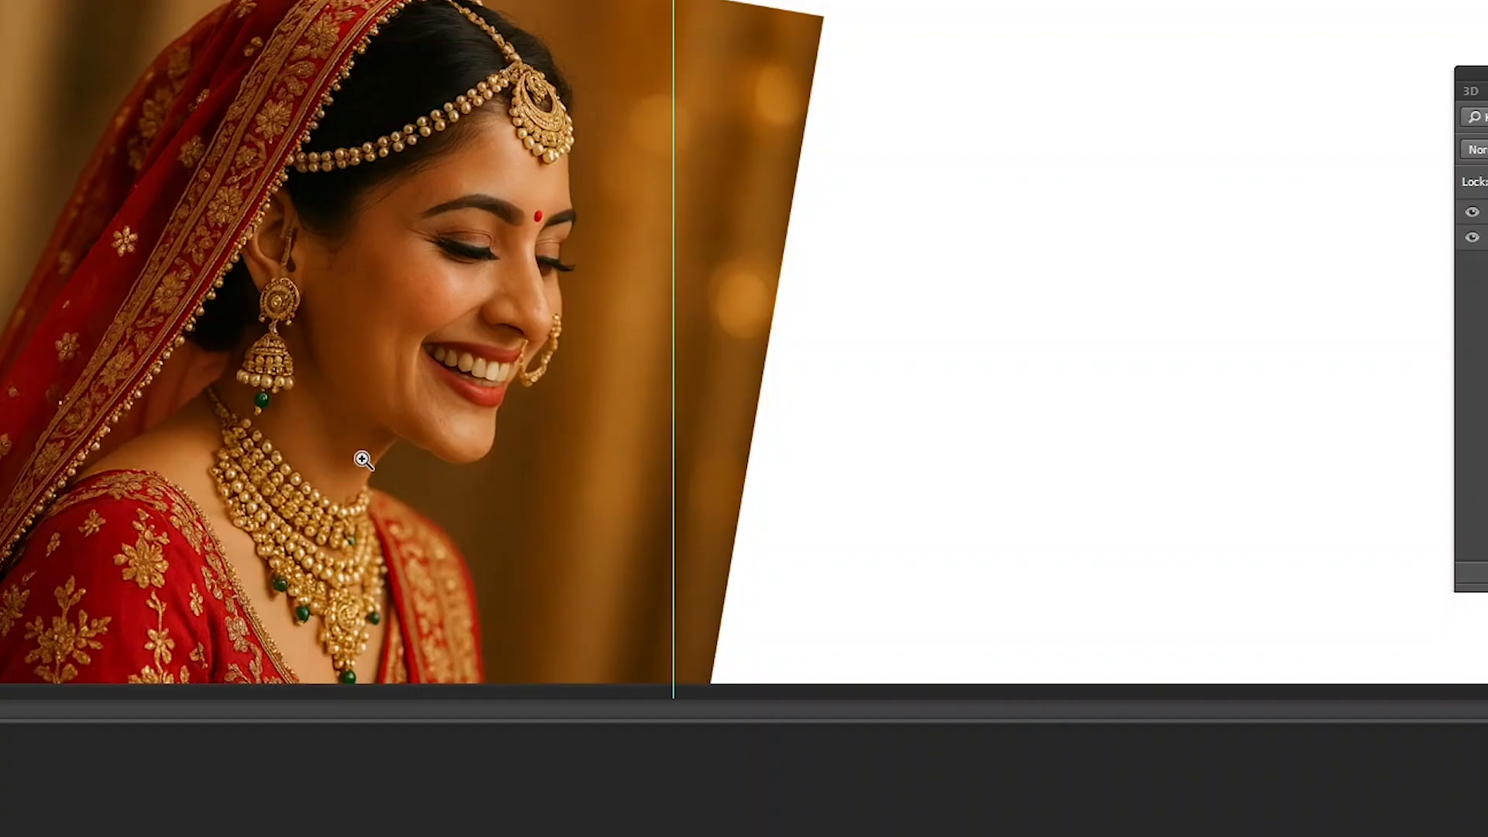
click(376, 432)
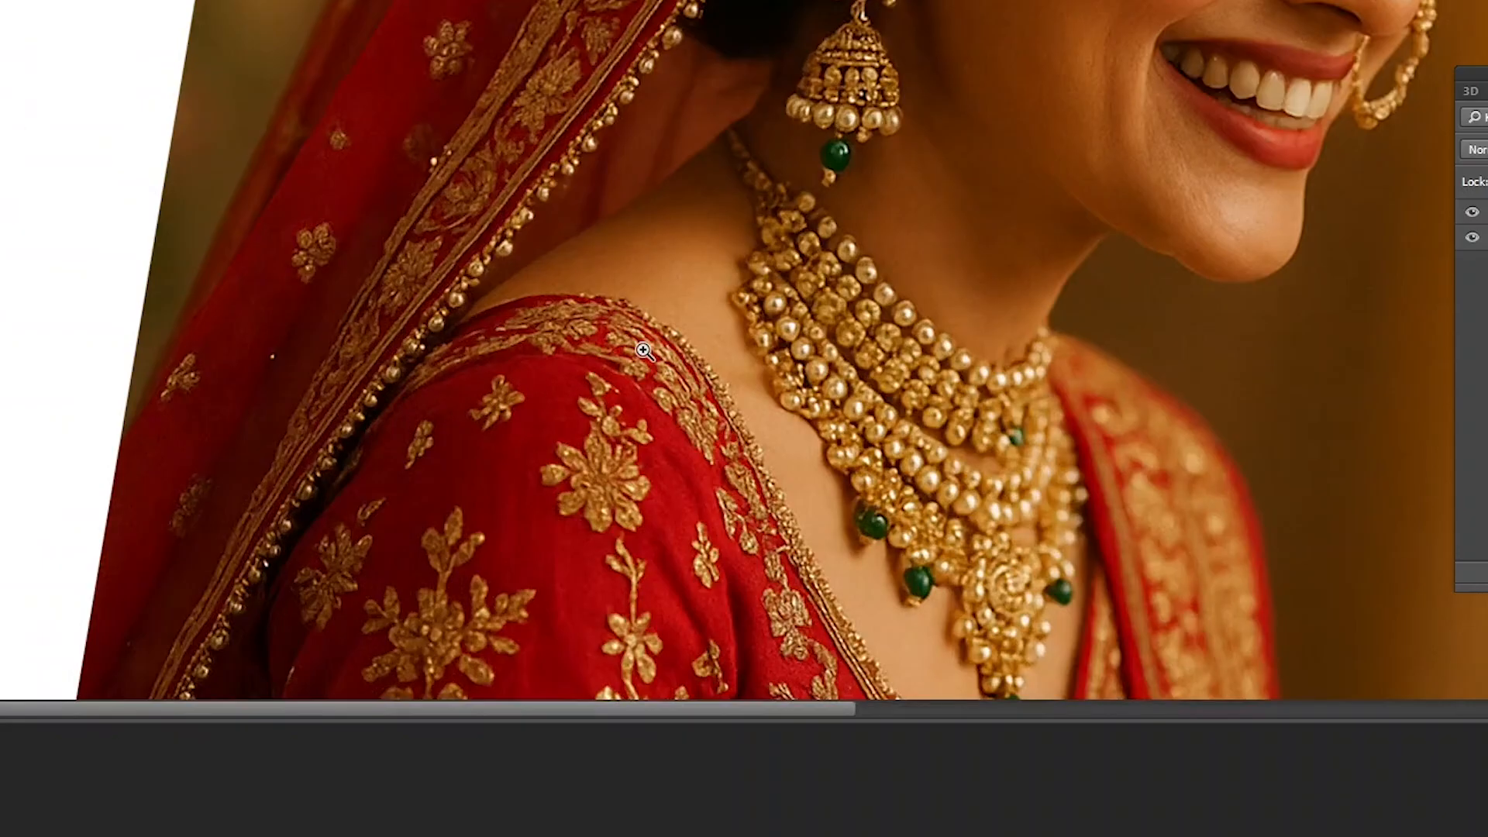
alt+click(690, 328)
alt+click(691, 328)
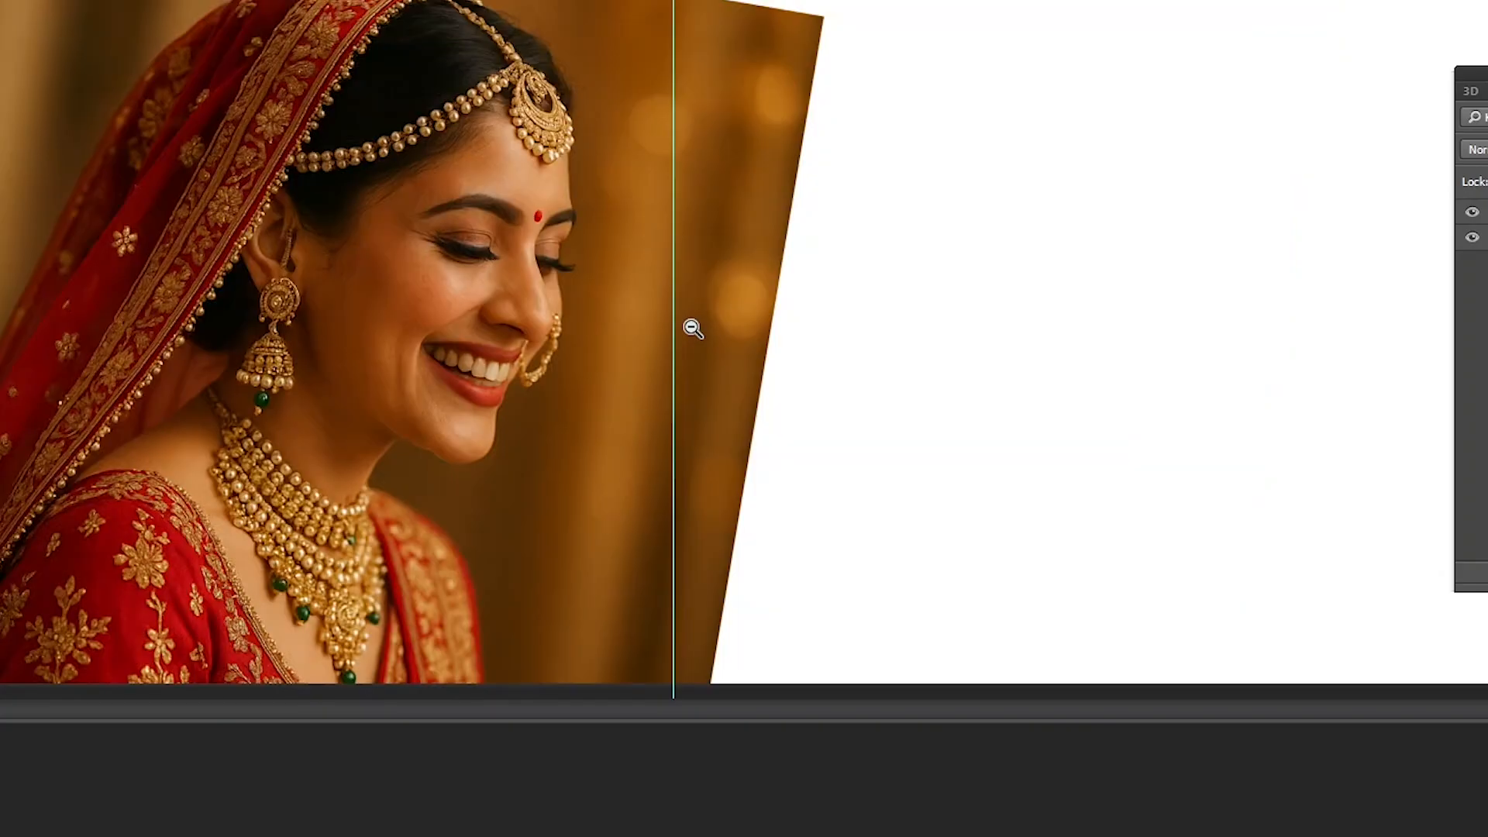
- Zoom in and out on the bride's face and earring with the Zoom tool
alt+click(689, 328)
alt+click(484, 314)
alt+click(484, 314)
click(561, 323)
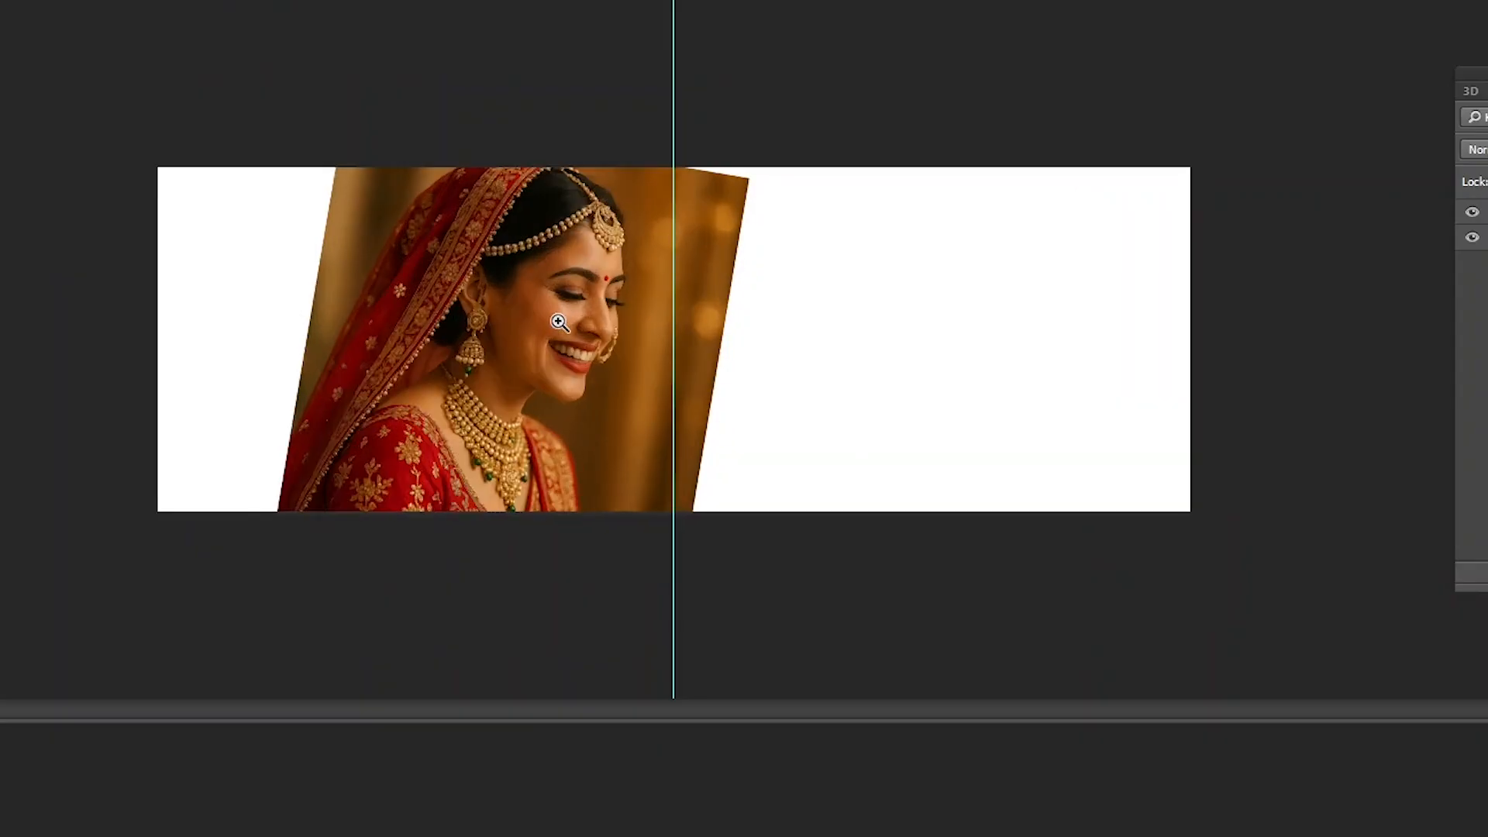
click(579, 318)
click(577, 319)
click(576, 319)
alt+click(486, 322)
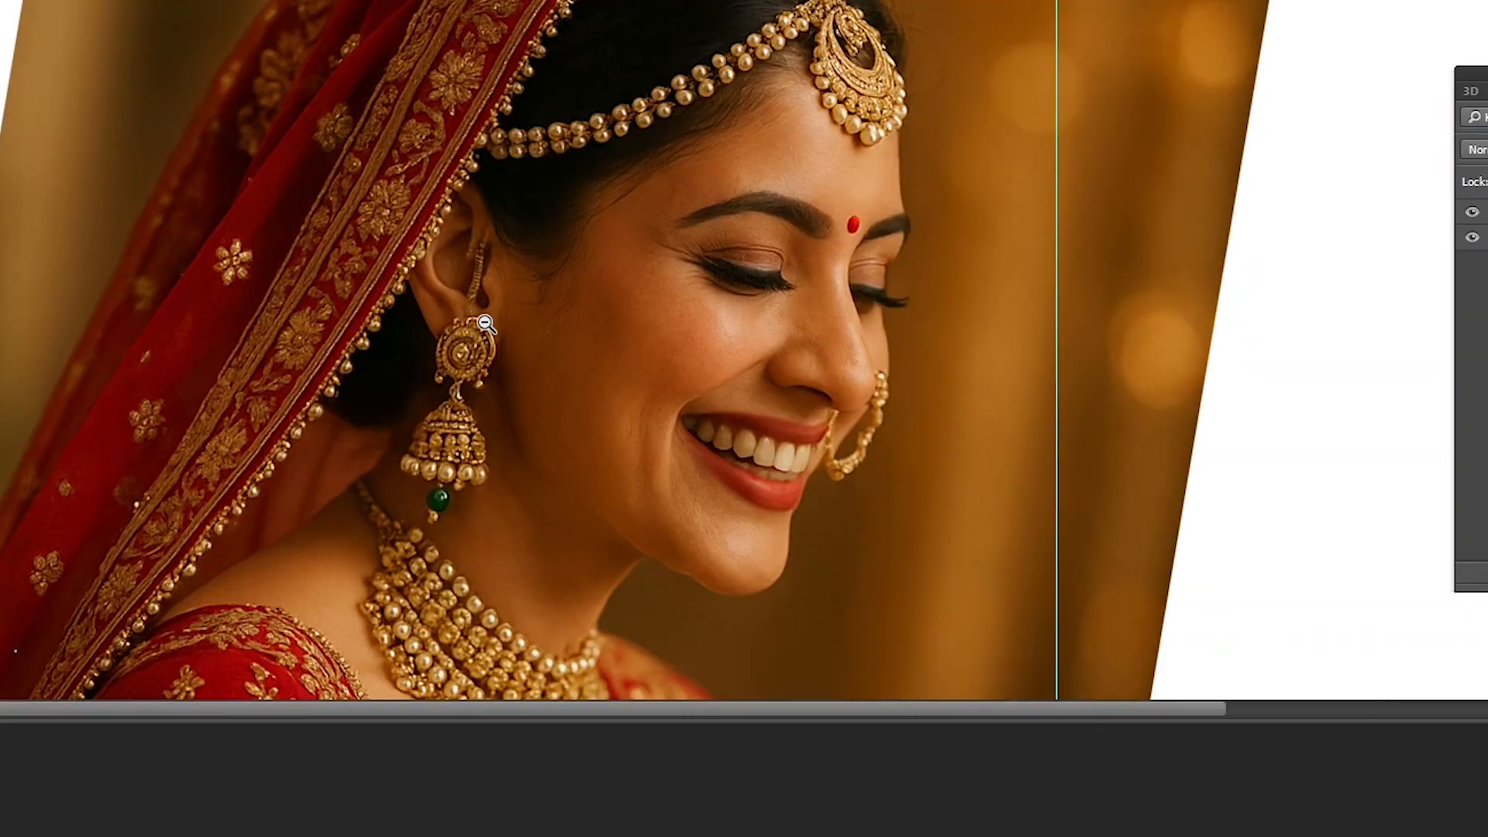
alt+click(485, 322)
alt+click(485, 322)
alt+click(484, 322)
alt+click(485, 322)
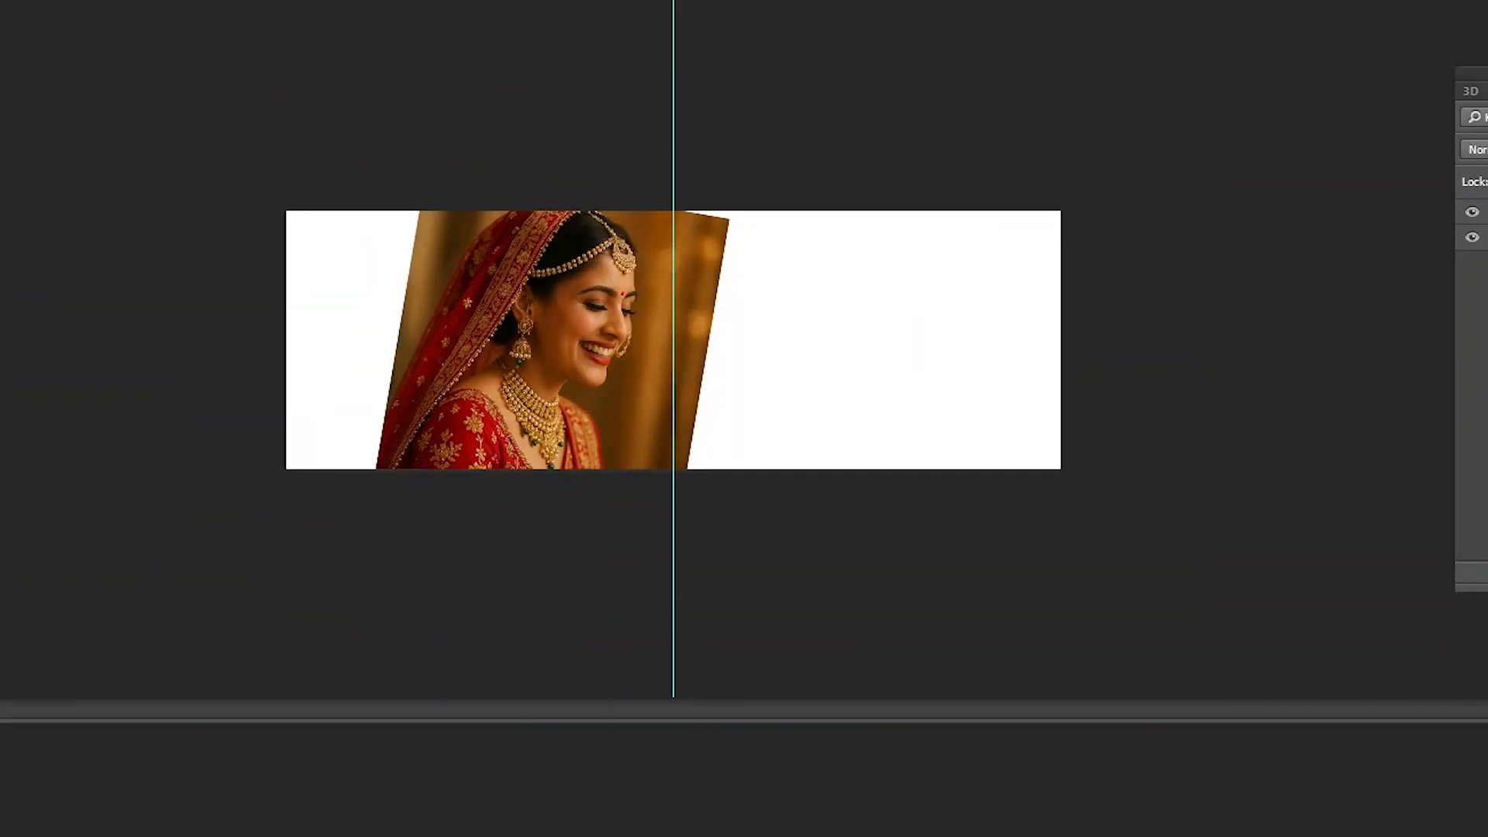
drag(445, 325, 548, 353)
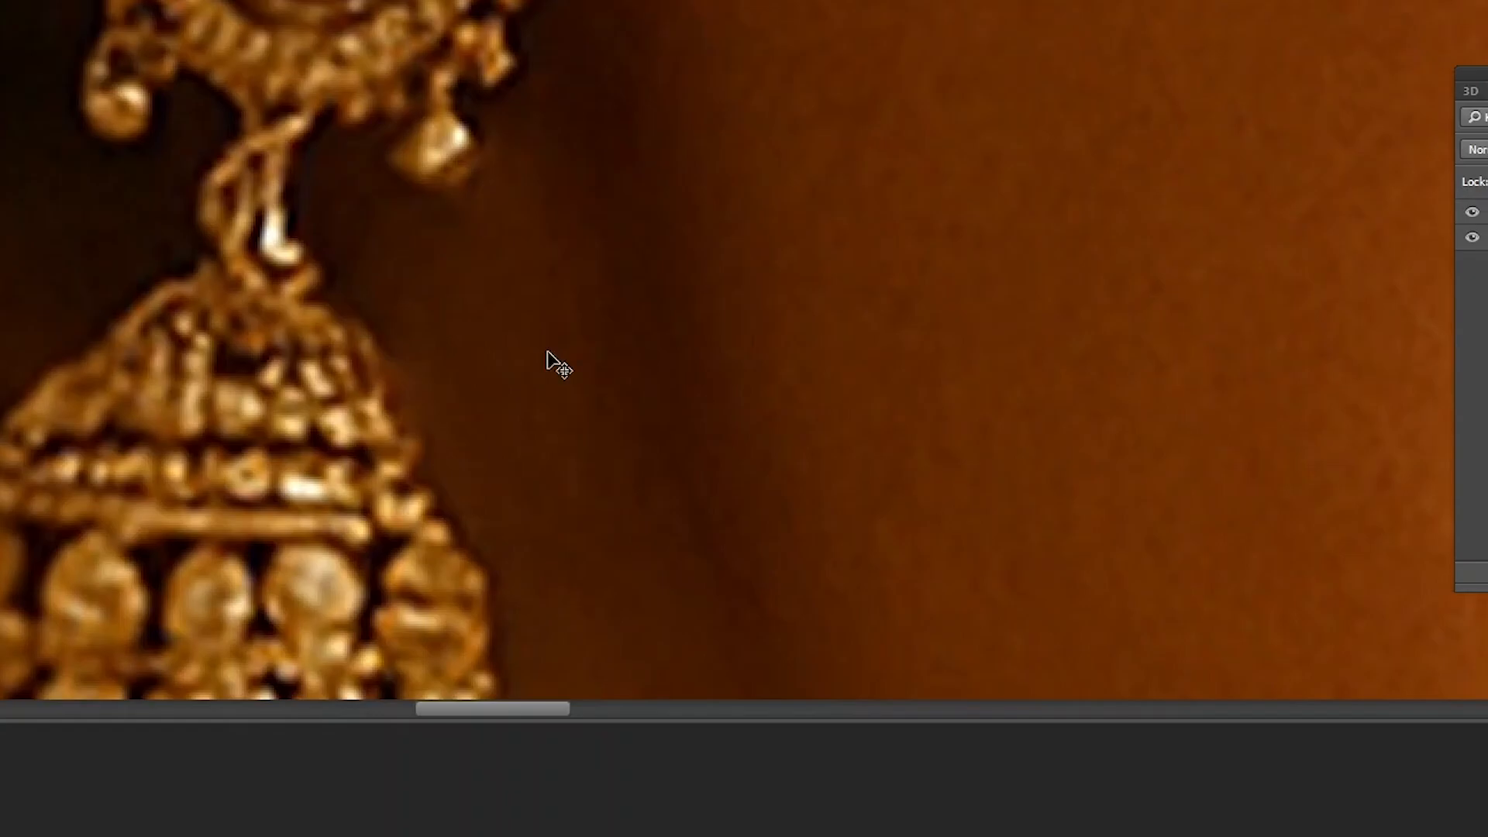
- Fit the canvas on screen and try the Zoom In and Zoom Out commands around the bride's nose ring and cheek
key(ctrl+0)
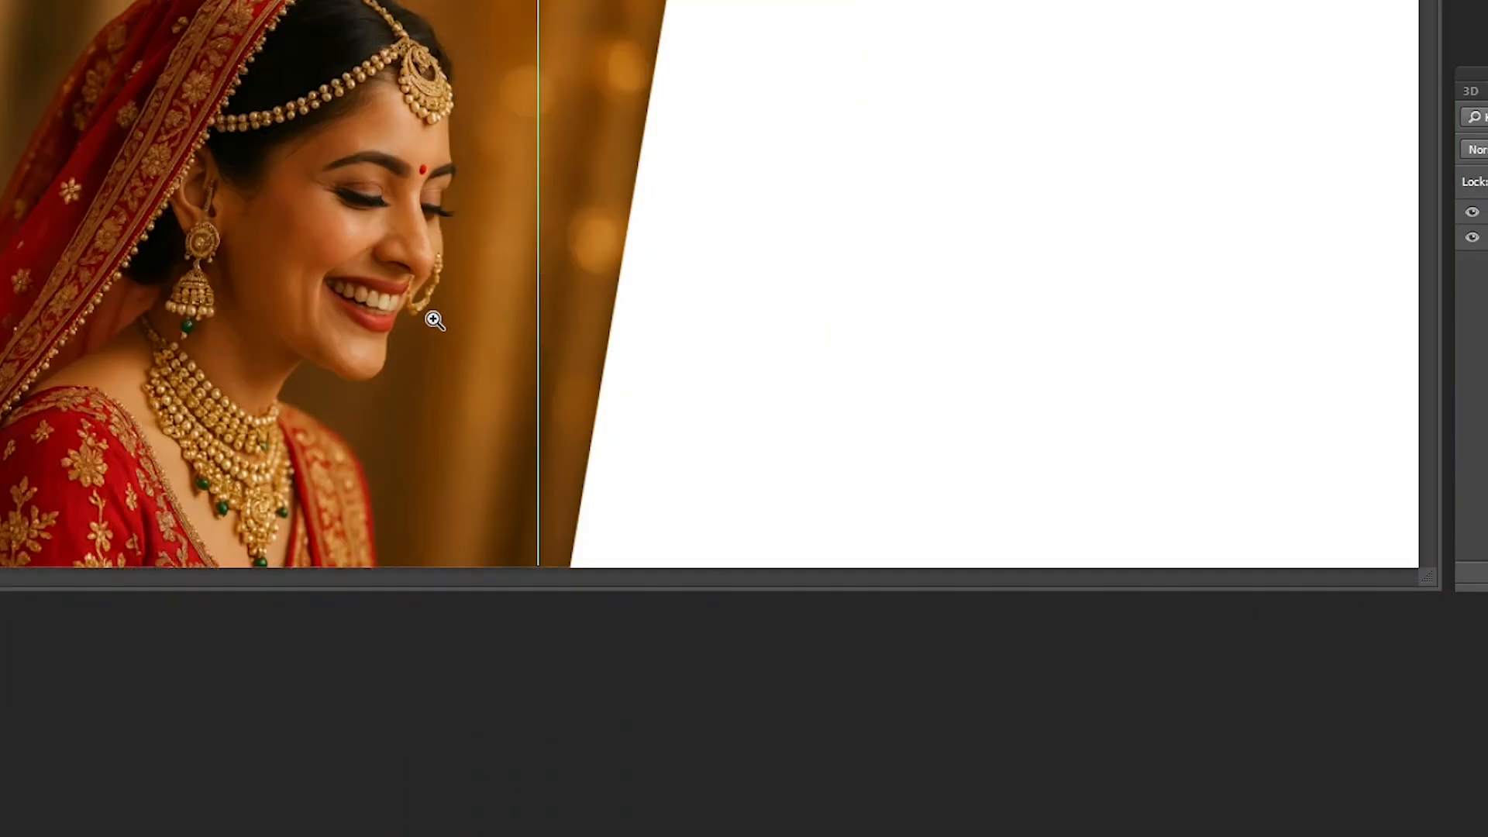
drag(355, 184, 476, 312)
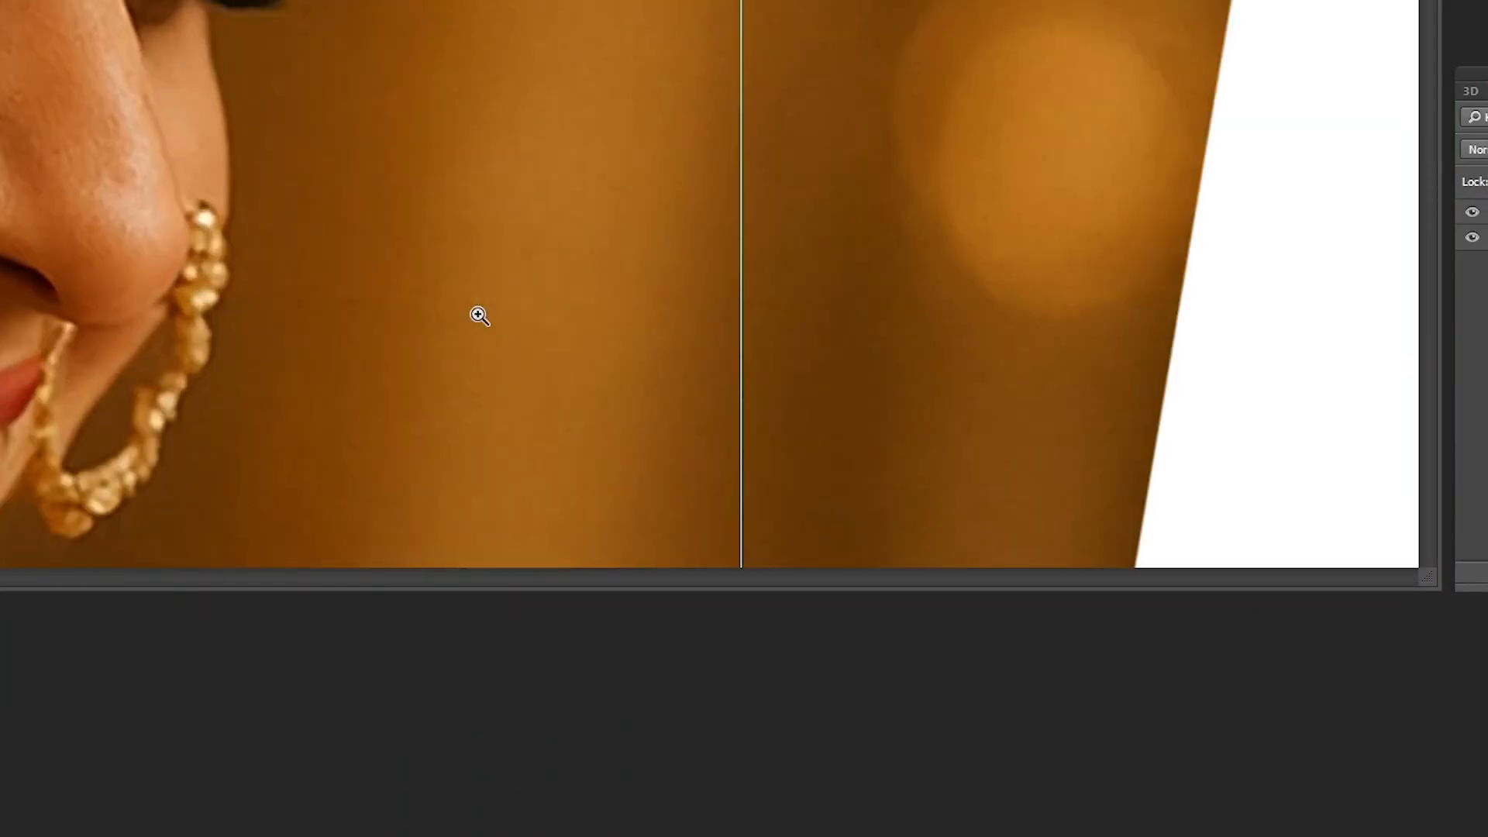
key(ctrl+minus)
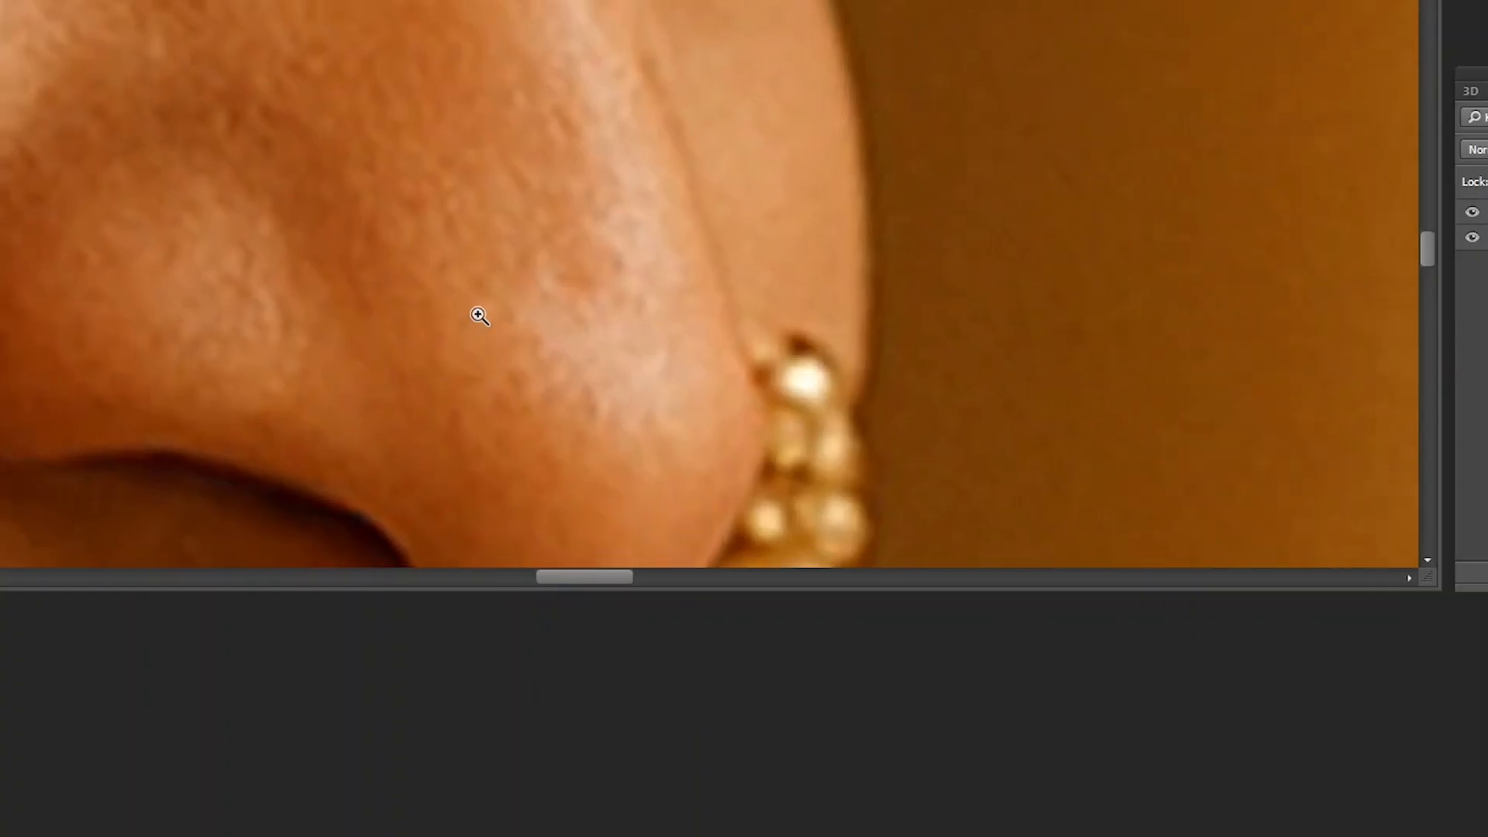
key(ctrl+0)
click(380, 256)
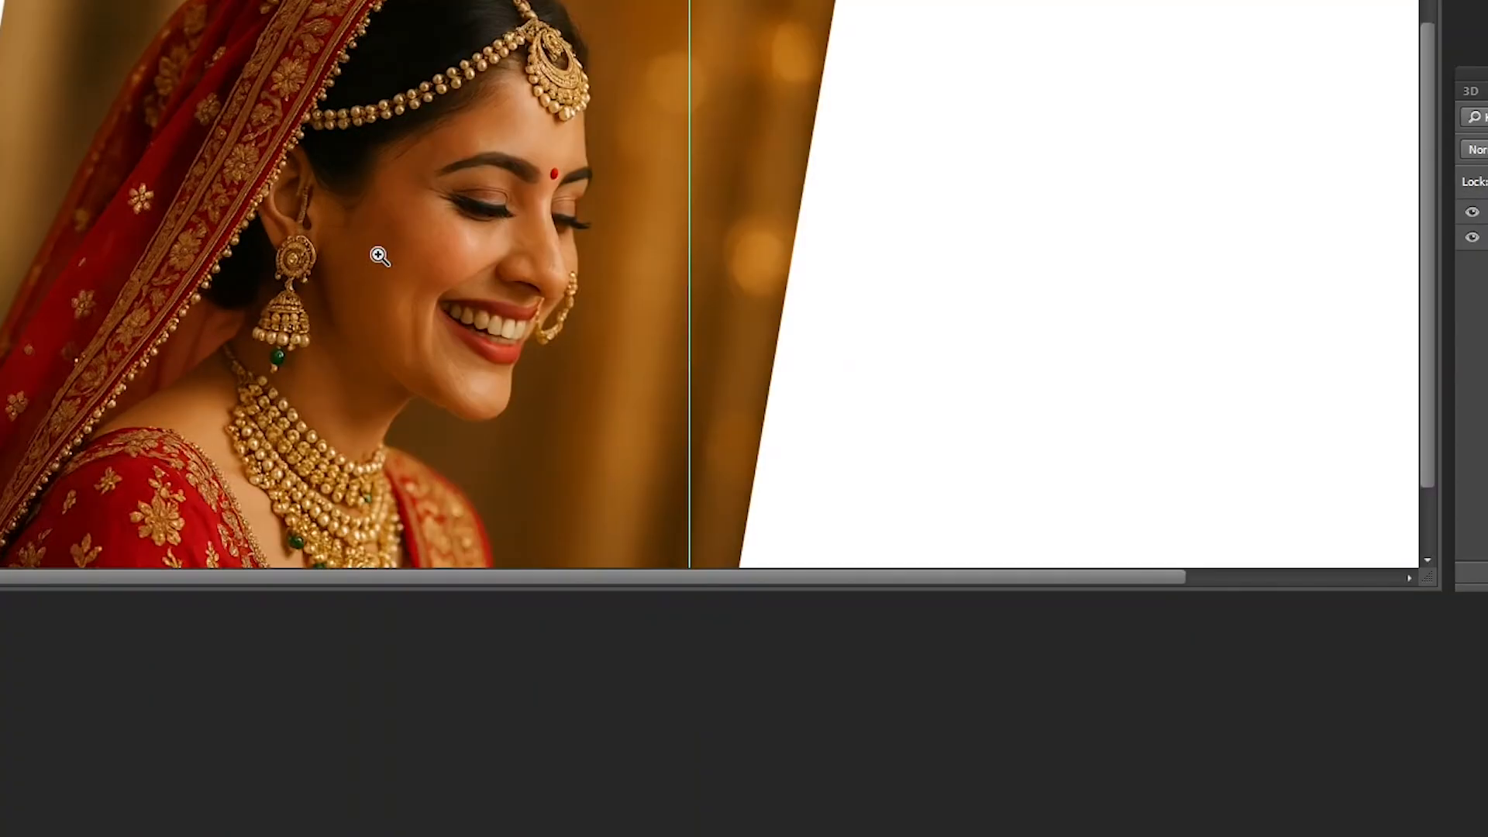
key(ctrl+plus)
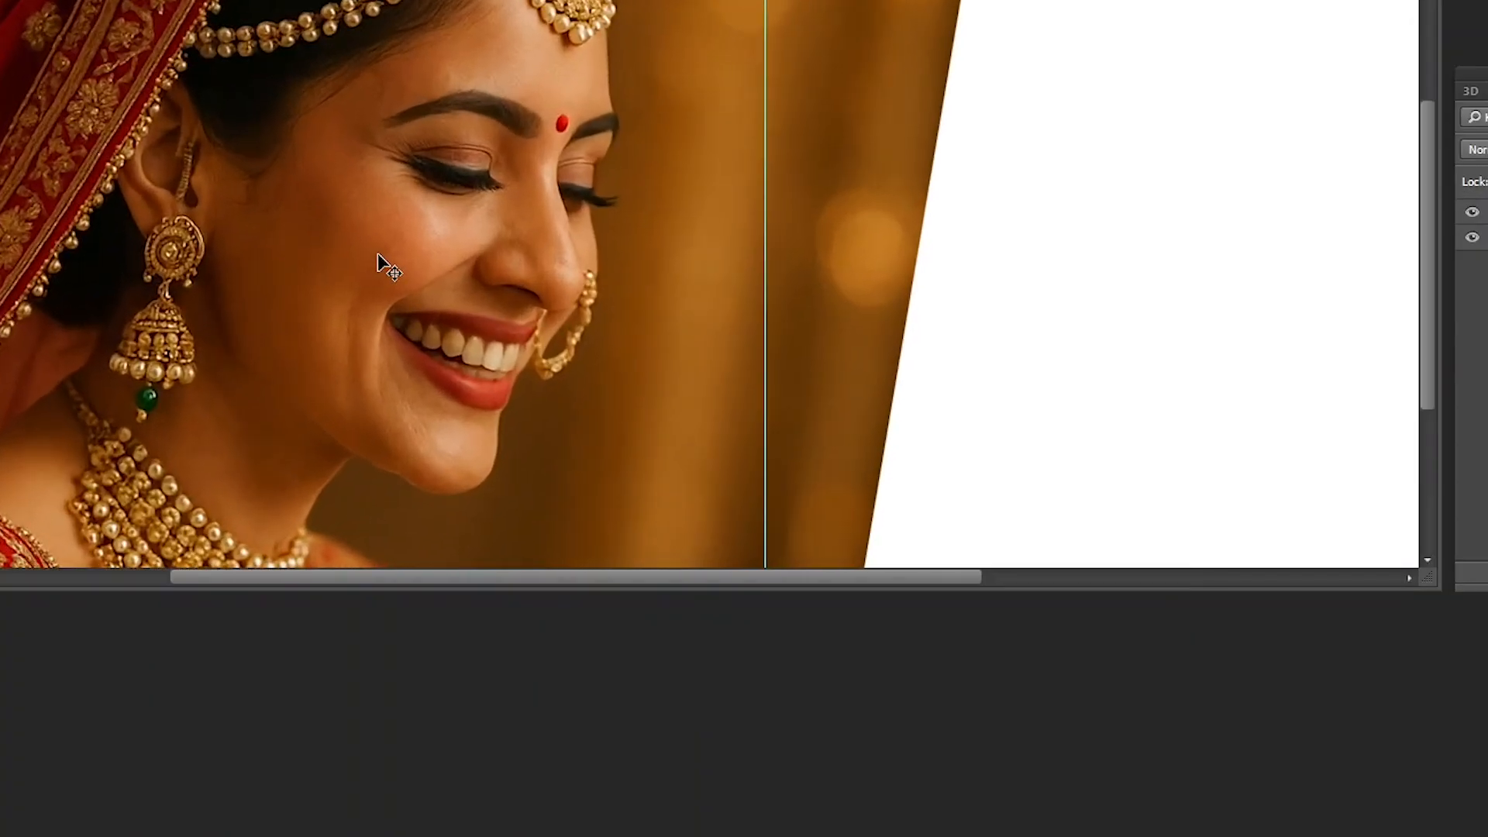
key(ctrl+plus)
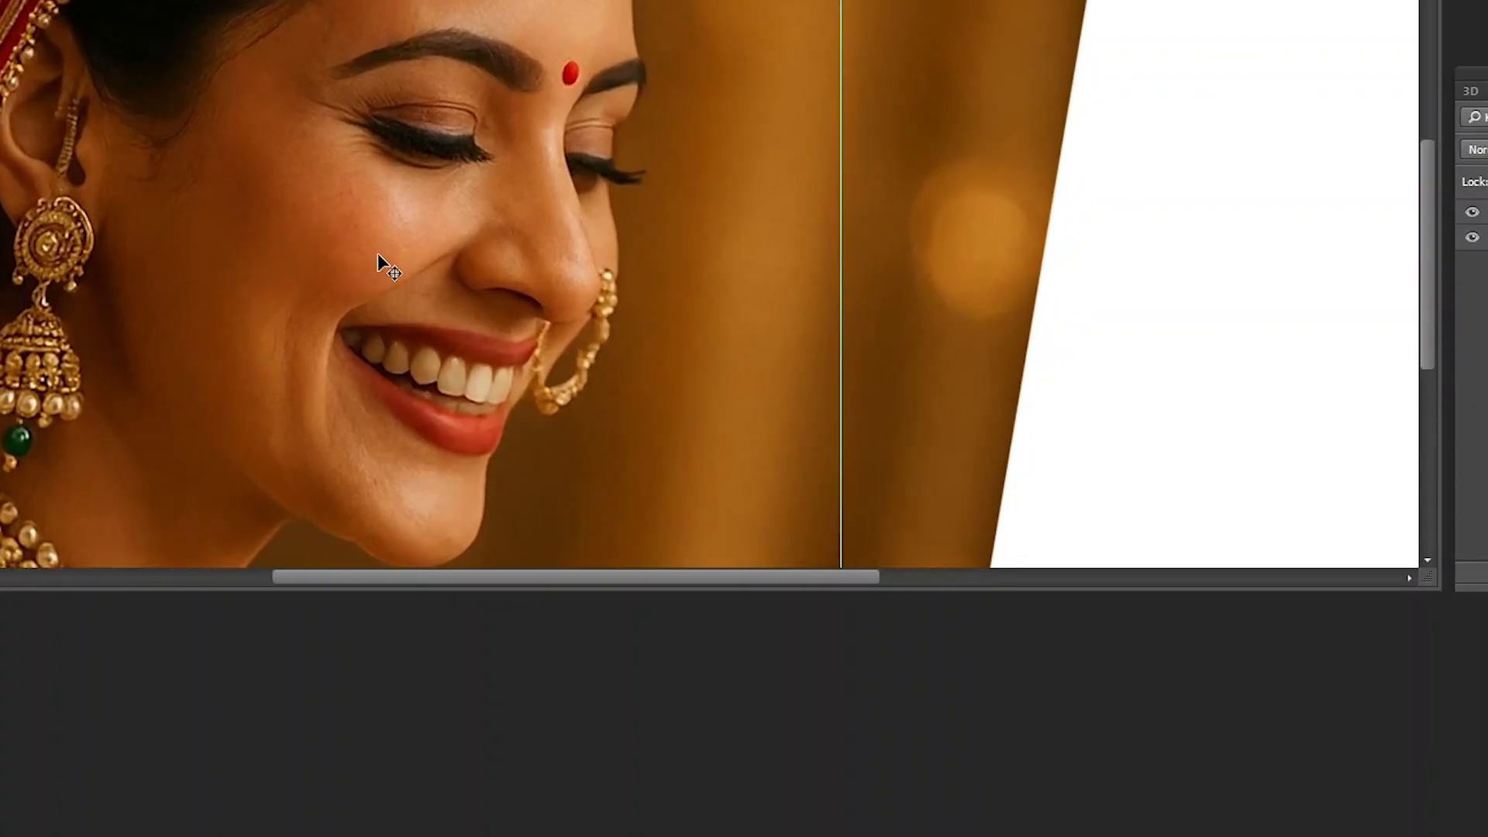
key(ctrl+minus)
key(ctrl+minus)
key(ctrl+minus)
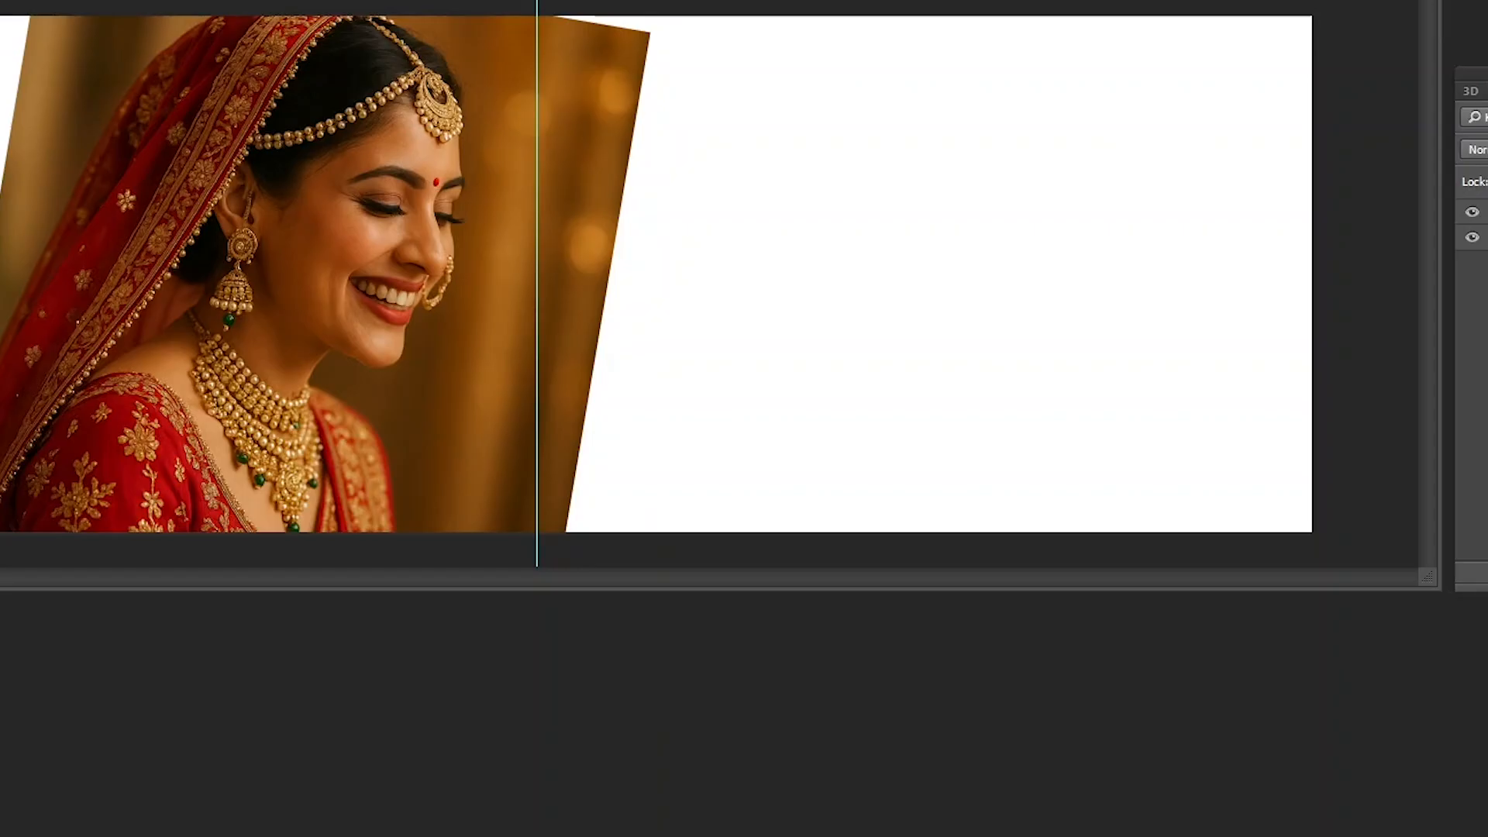
drag(449, 0, 442, 14)
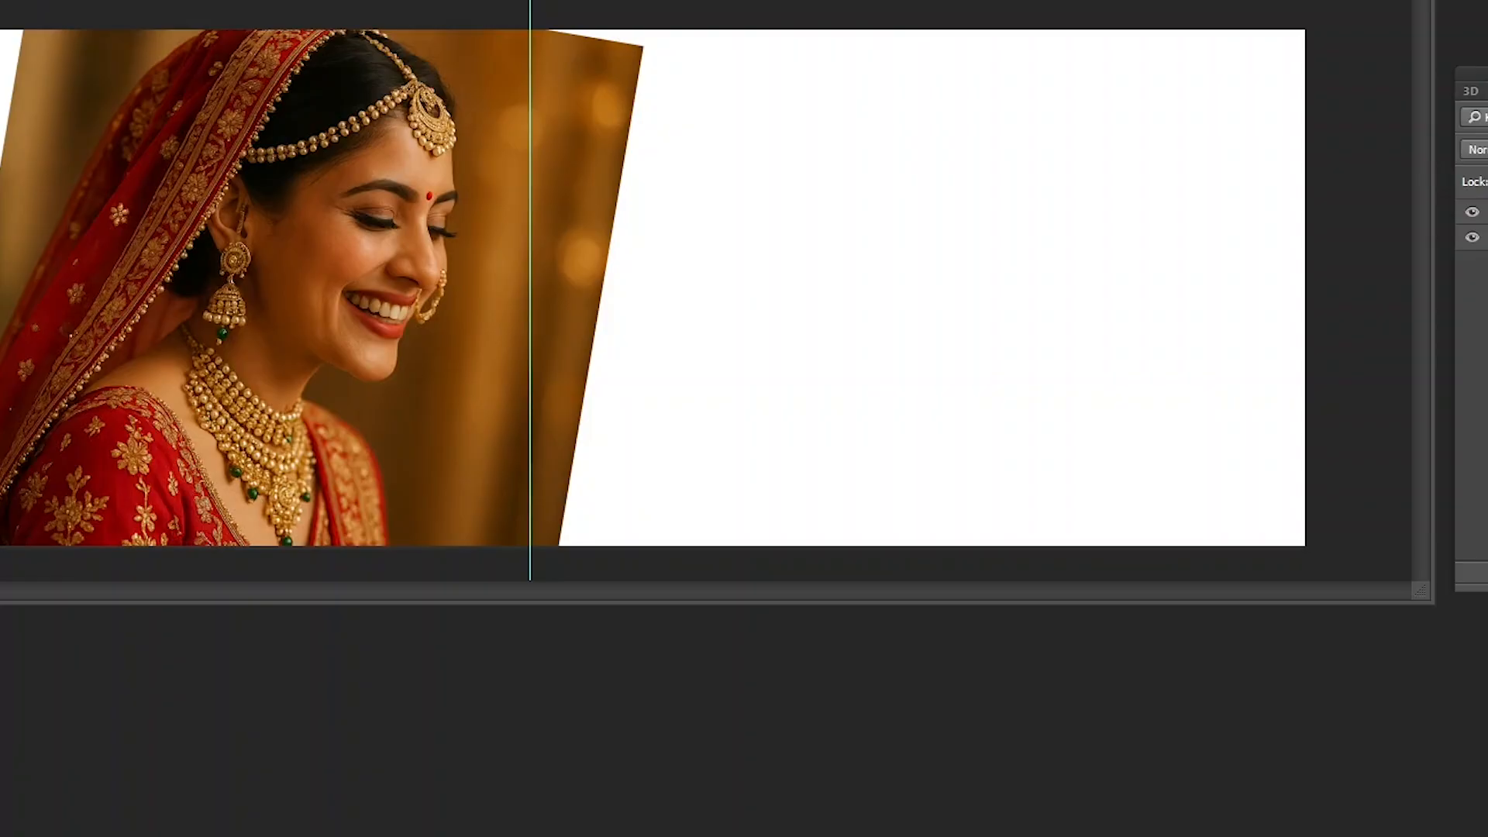
click(0, 0)
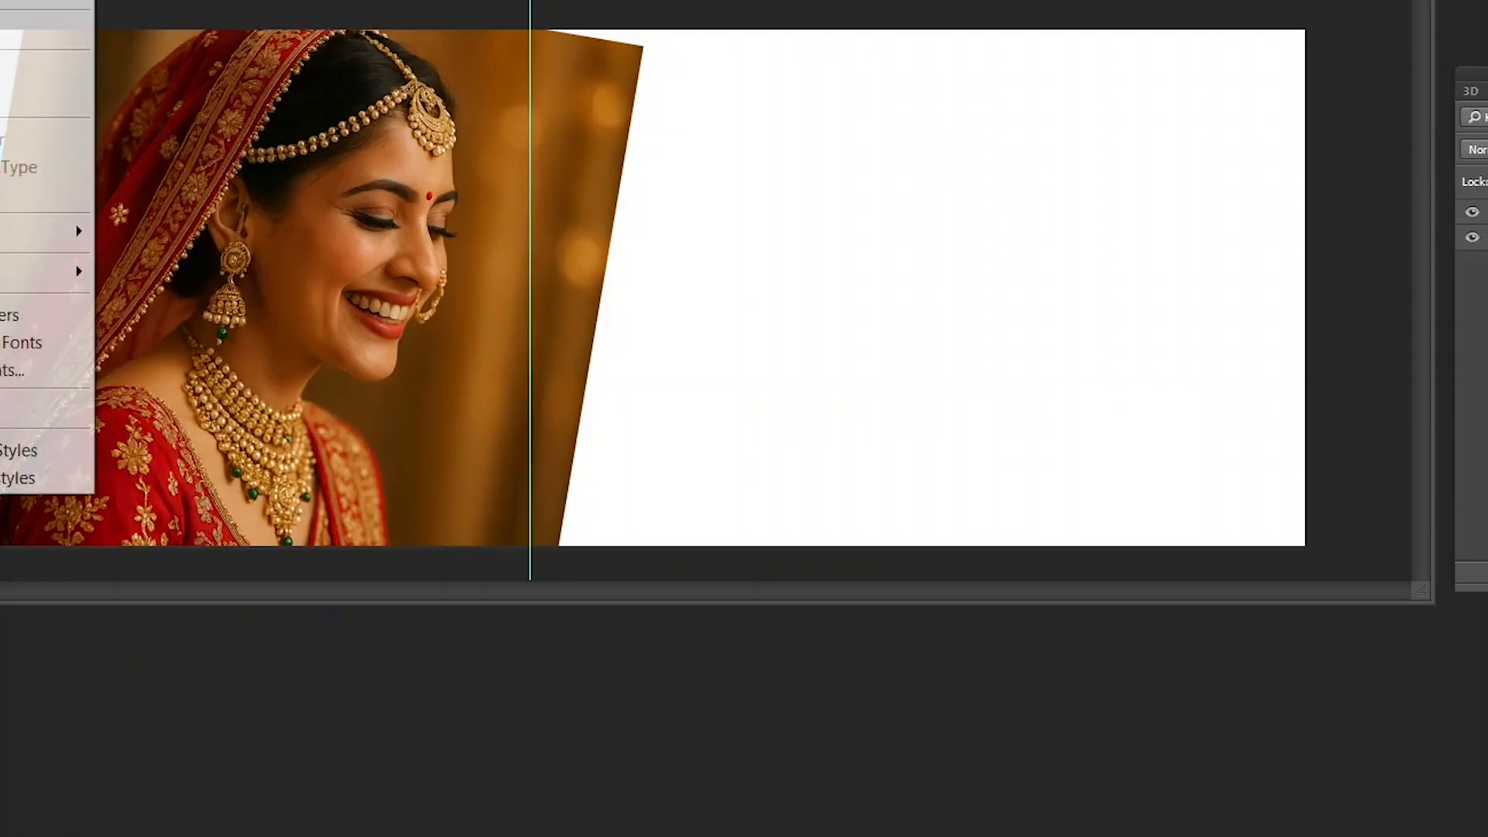
mouse_move(0, 0)
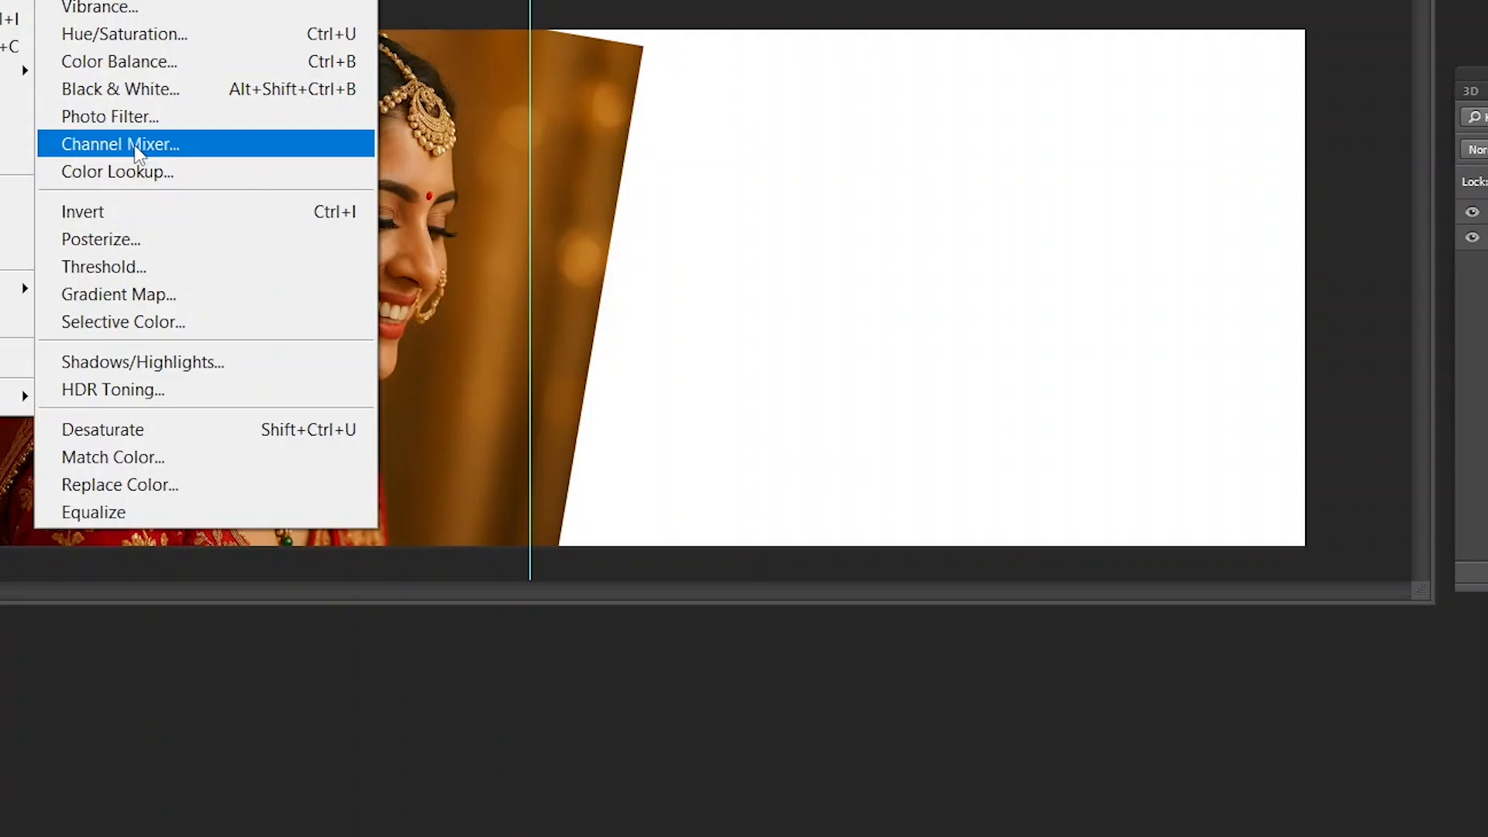
click(126, 118)
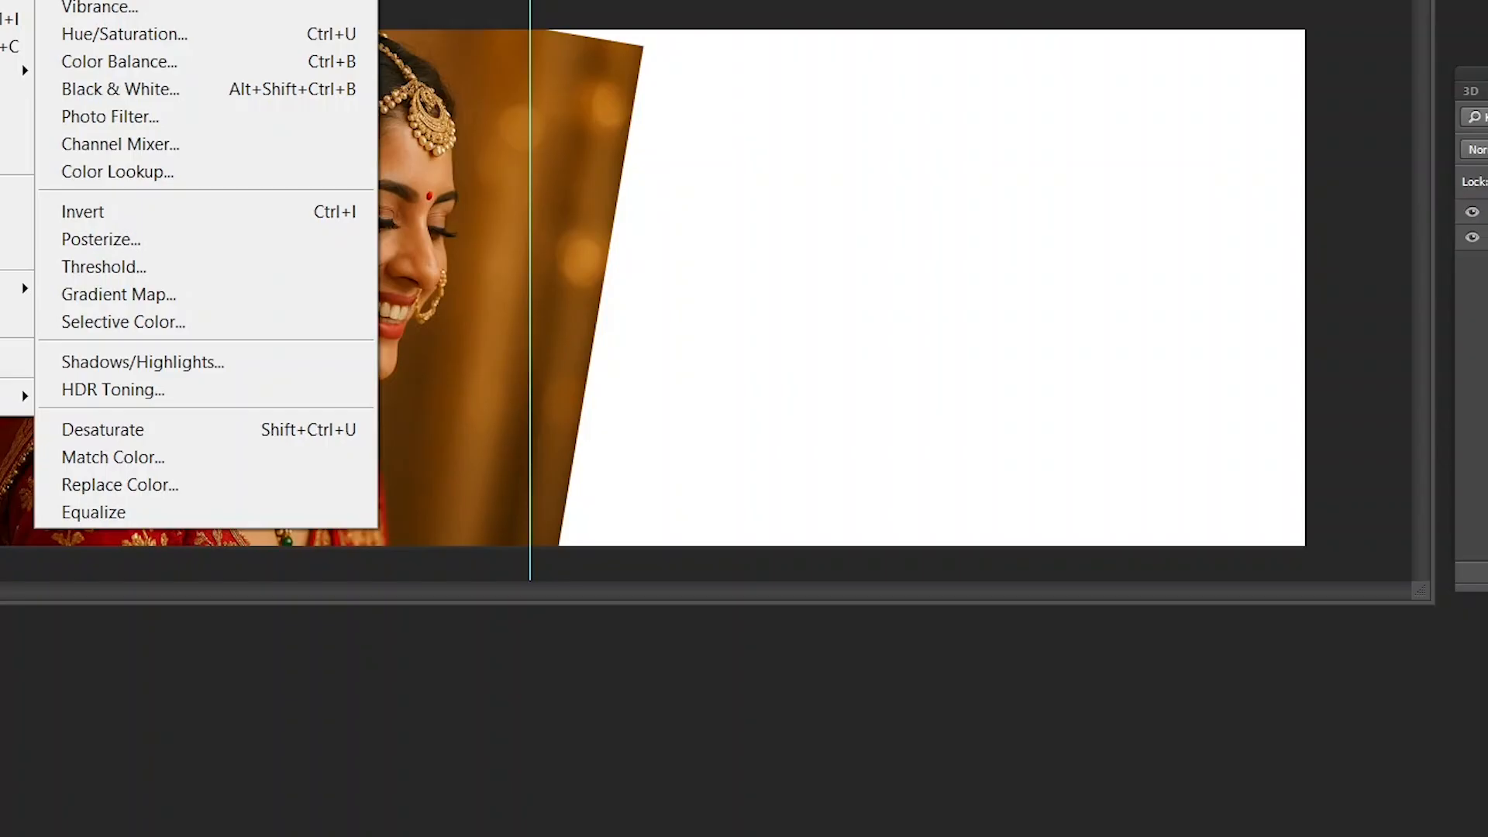
click(546, 0)
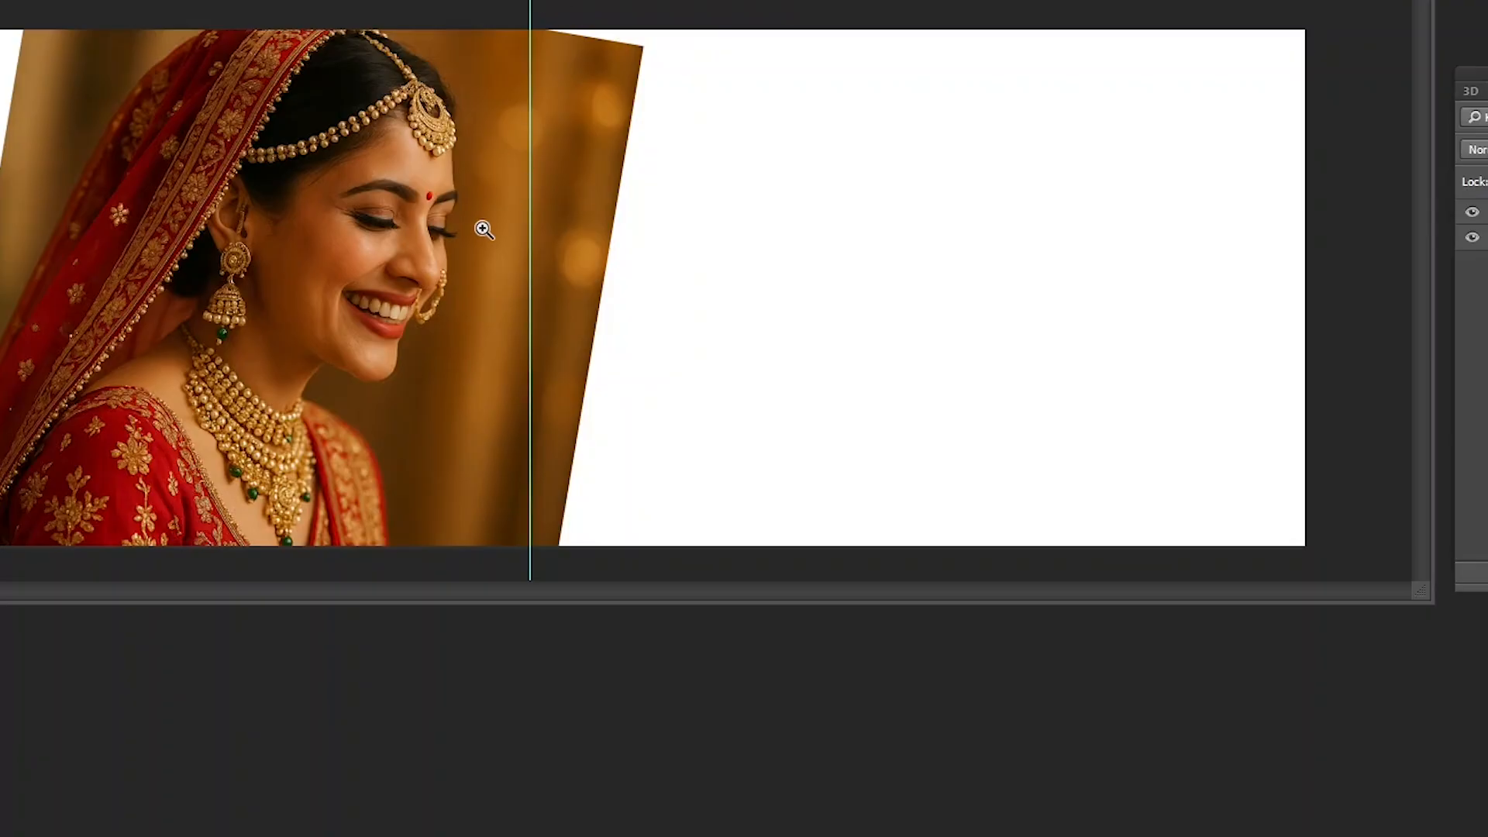
- Zoom in on the bride's face and switch the document to a full-screen view fitted to the canvas
right_click(290, 273)
click(358, 290)
ctrl+click(368, 240)
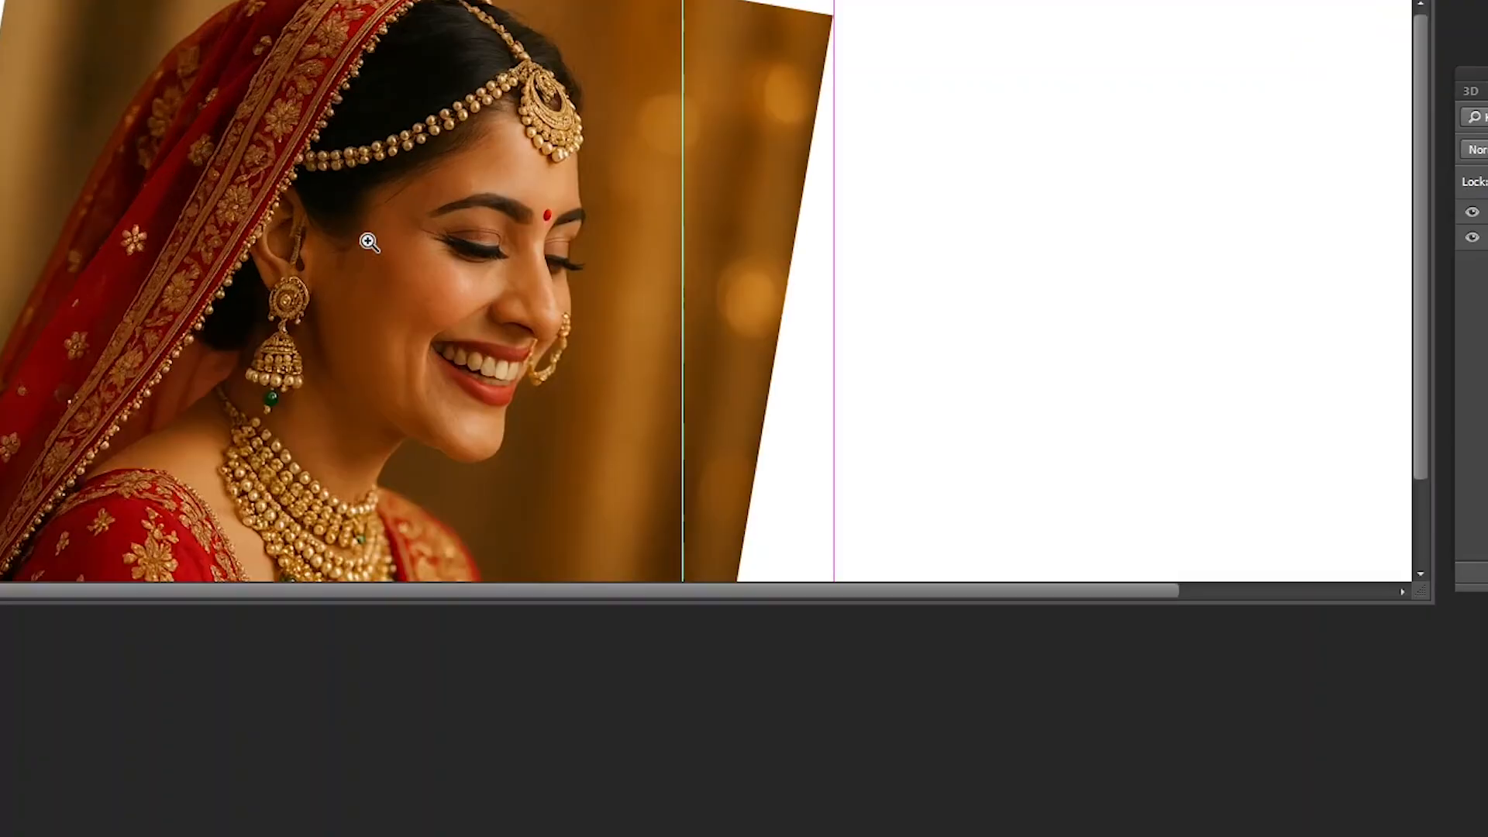
ctrl+click(368, 239)
drag(650, 375, 452, 280)
key(f)
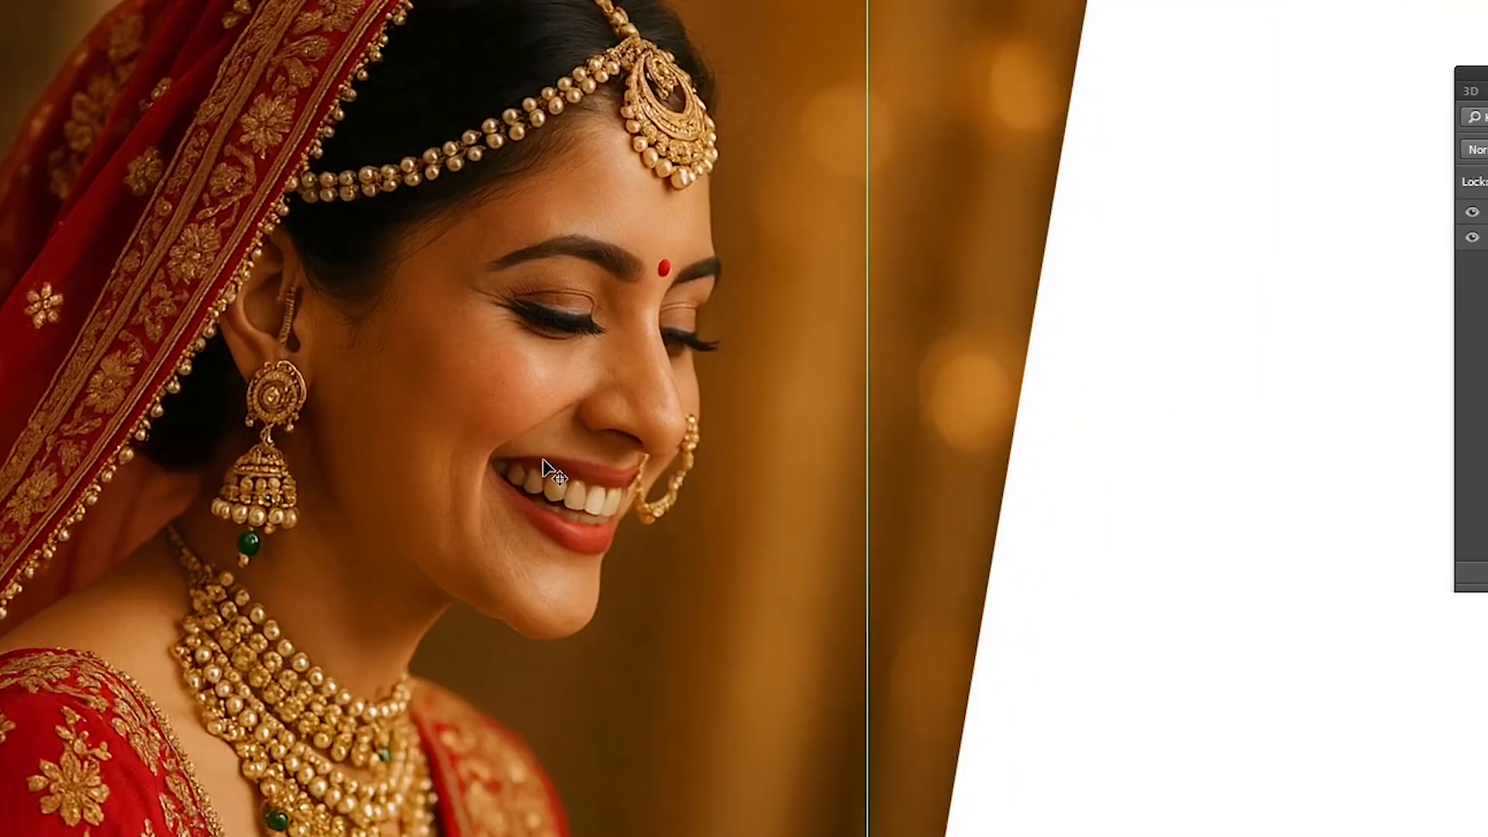
key(ctrl+0)
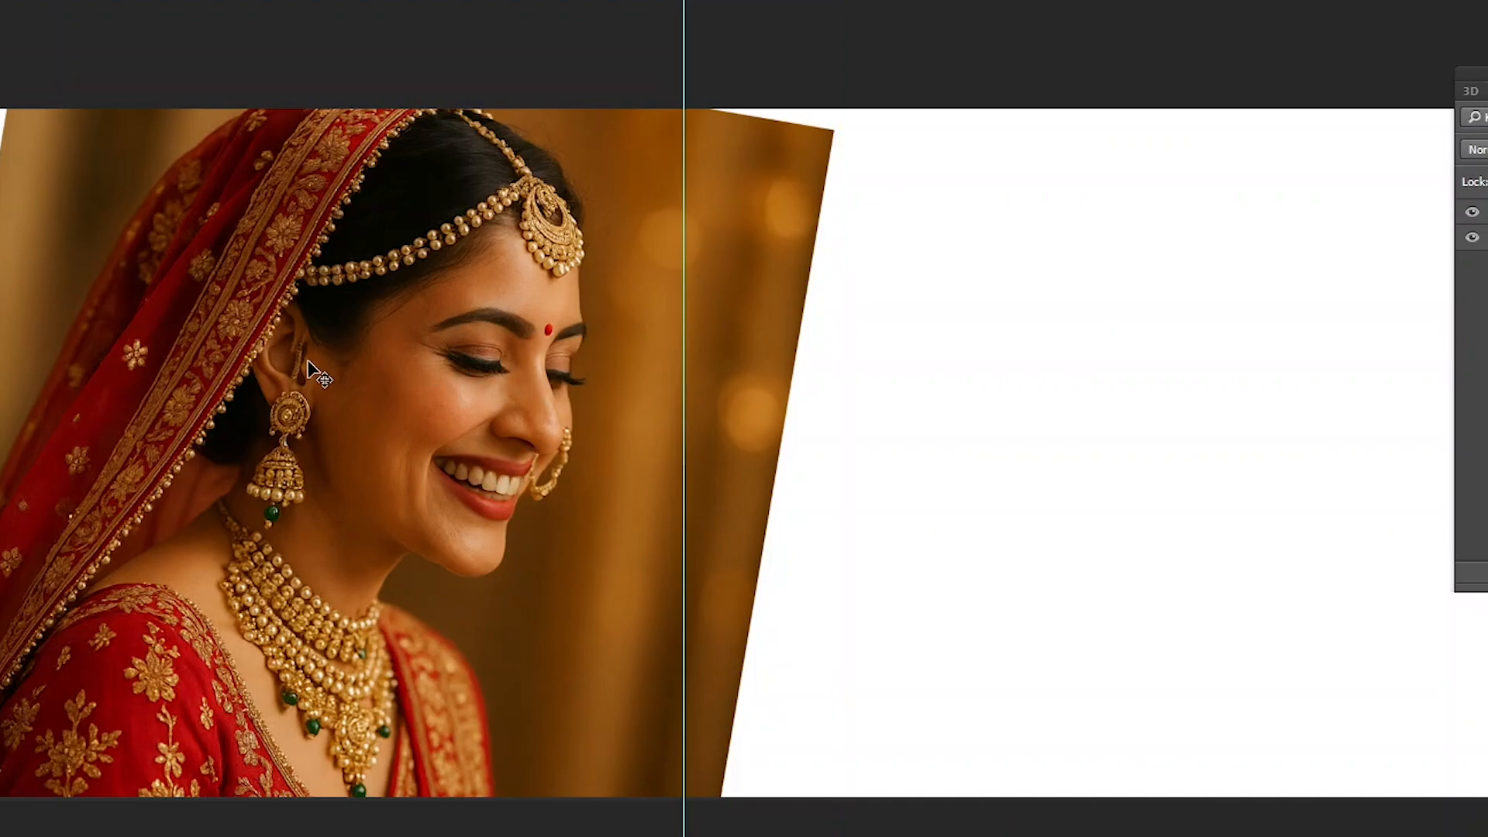
- Try moving the bride portrait up and to the left, and undo the move
right_click(456, 406)
click(462, 409)
right_click(457, 404)
click(473, 419)
drag(469, 415, 414, 291)
key(ctrl+z)
key(ctrl+minus)
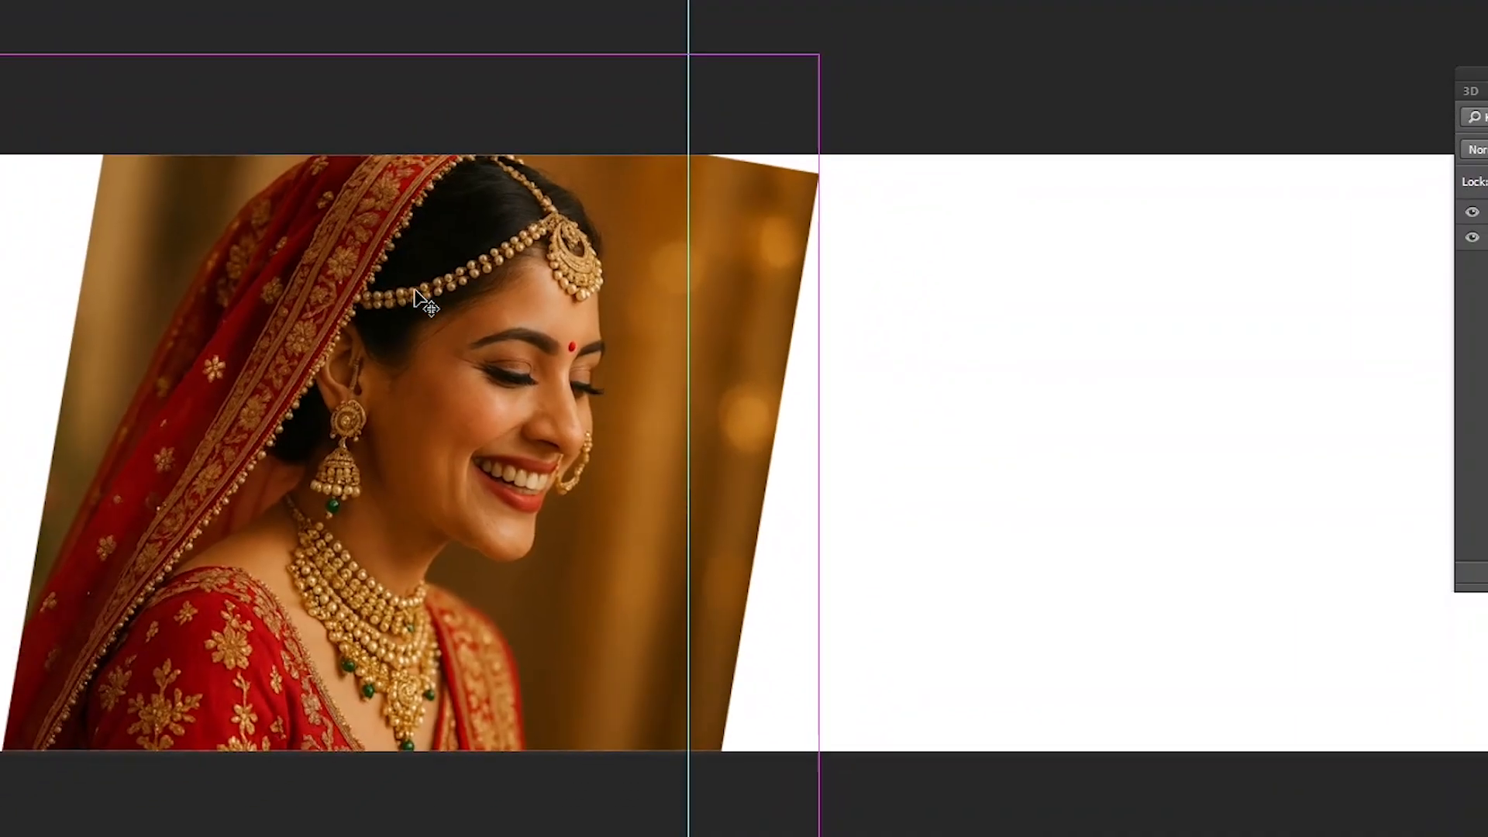
- Rotate the tilted bride portrait upright with Free Transform, scaling it down and placing it across the canvas height left of the centre guide
key(ctrl+t)
drag(863, 313, 944, 116)
drag(699, 55, 647, 259)
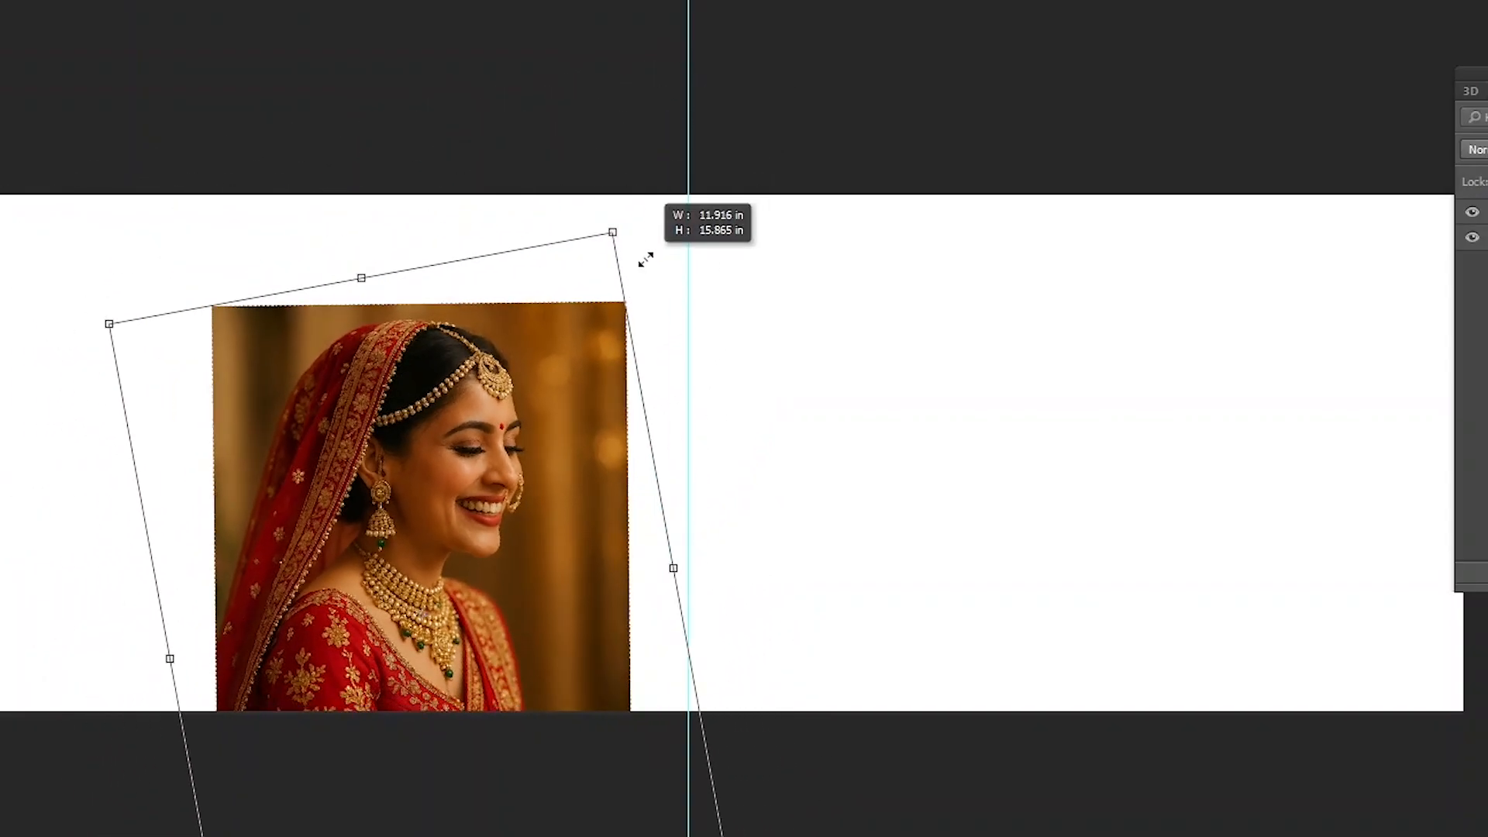
drag(474, 437, 462, 324)
key(Return)
drag(443, 378, 404, 383)
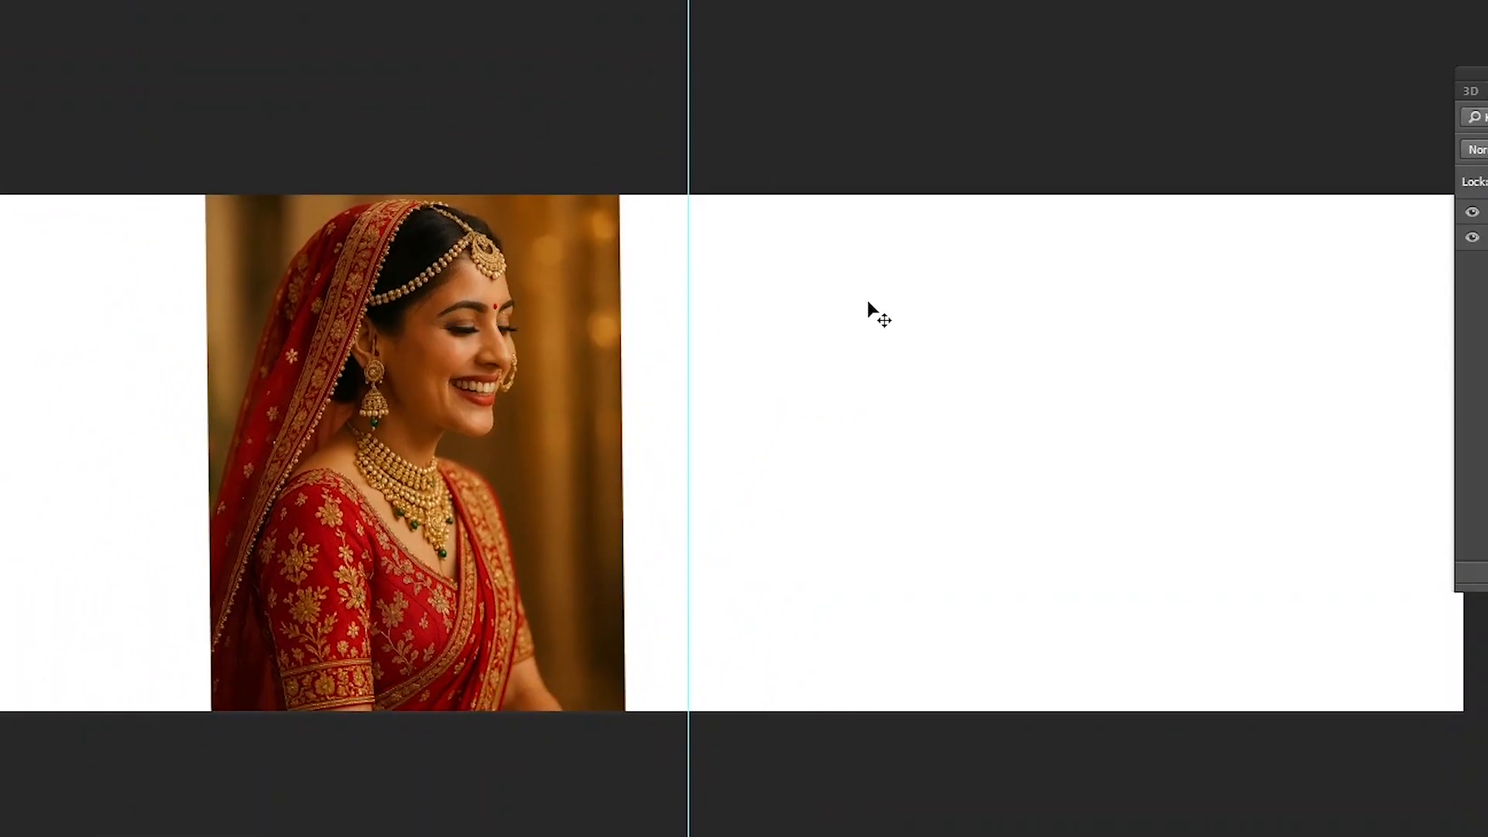
- Try turning the bride portrait a quarter turn counterclockwise with Free Transform, and undo the rotation
key(ctrl+plus)
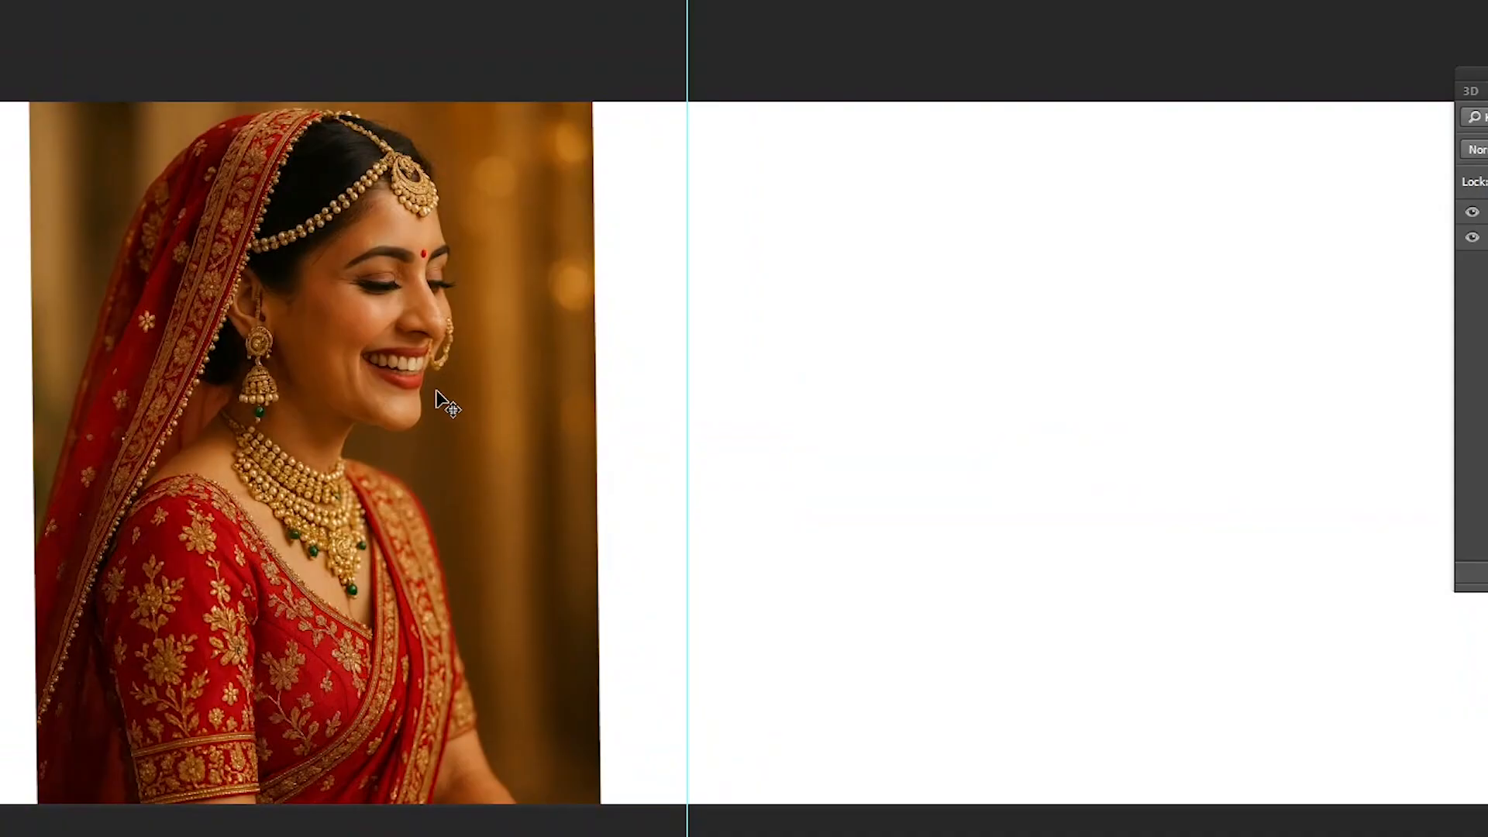
alt+click(388, 434)
alt+click(388, 434)
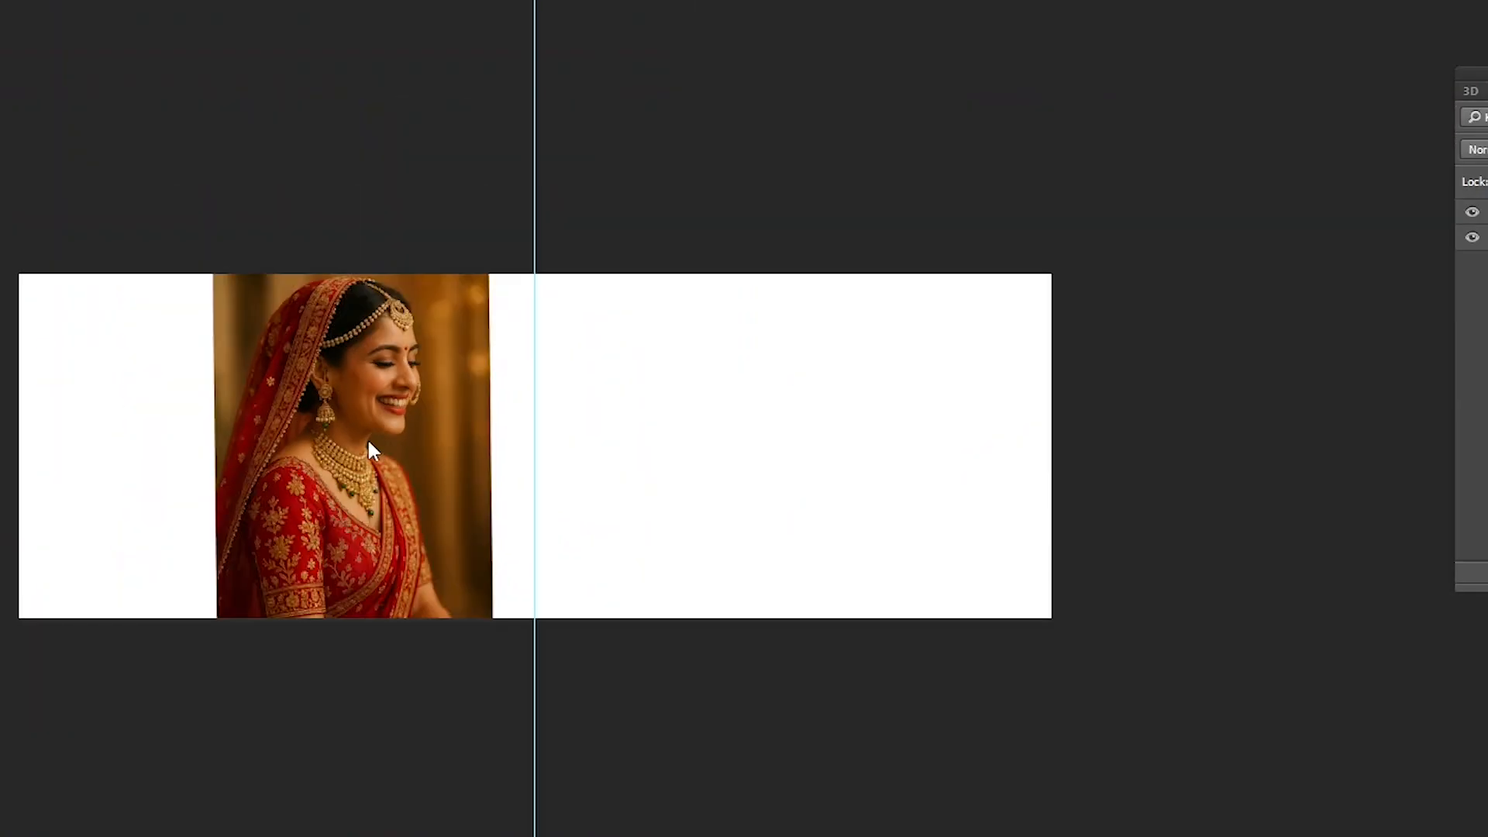
drag(421, 368, 378, 349)
key(ctrl+t)
drag(496, 379, 201, 85)
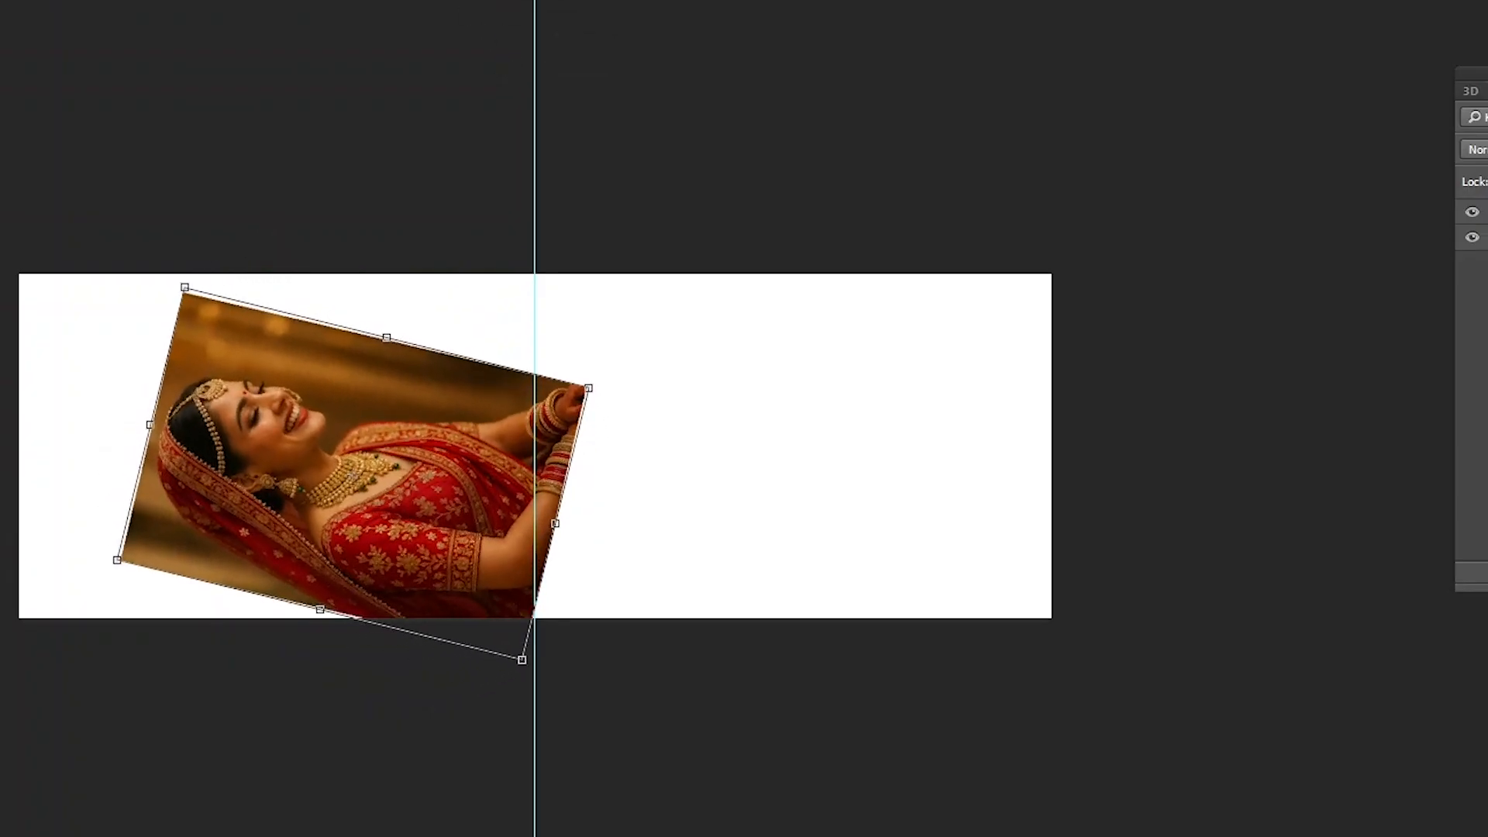
drag(665, 424, 681, 341)
double_click(380, 456)
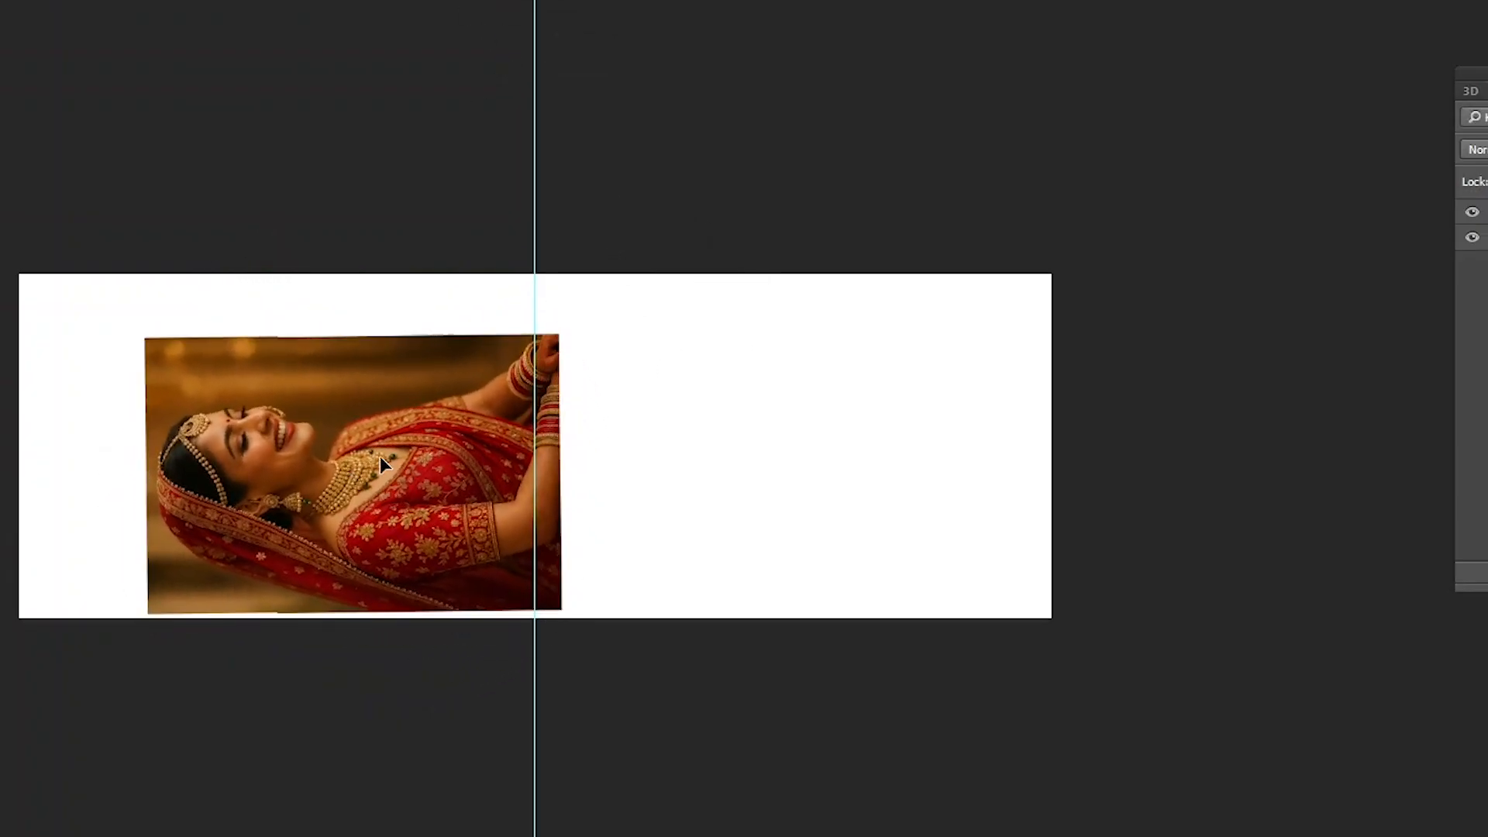
key(ctrl+z)
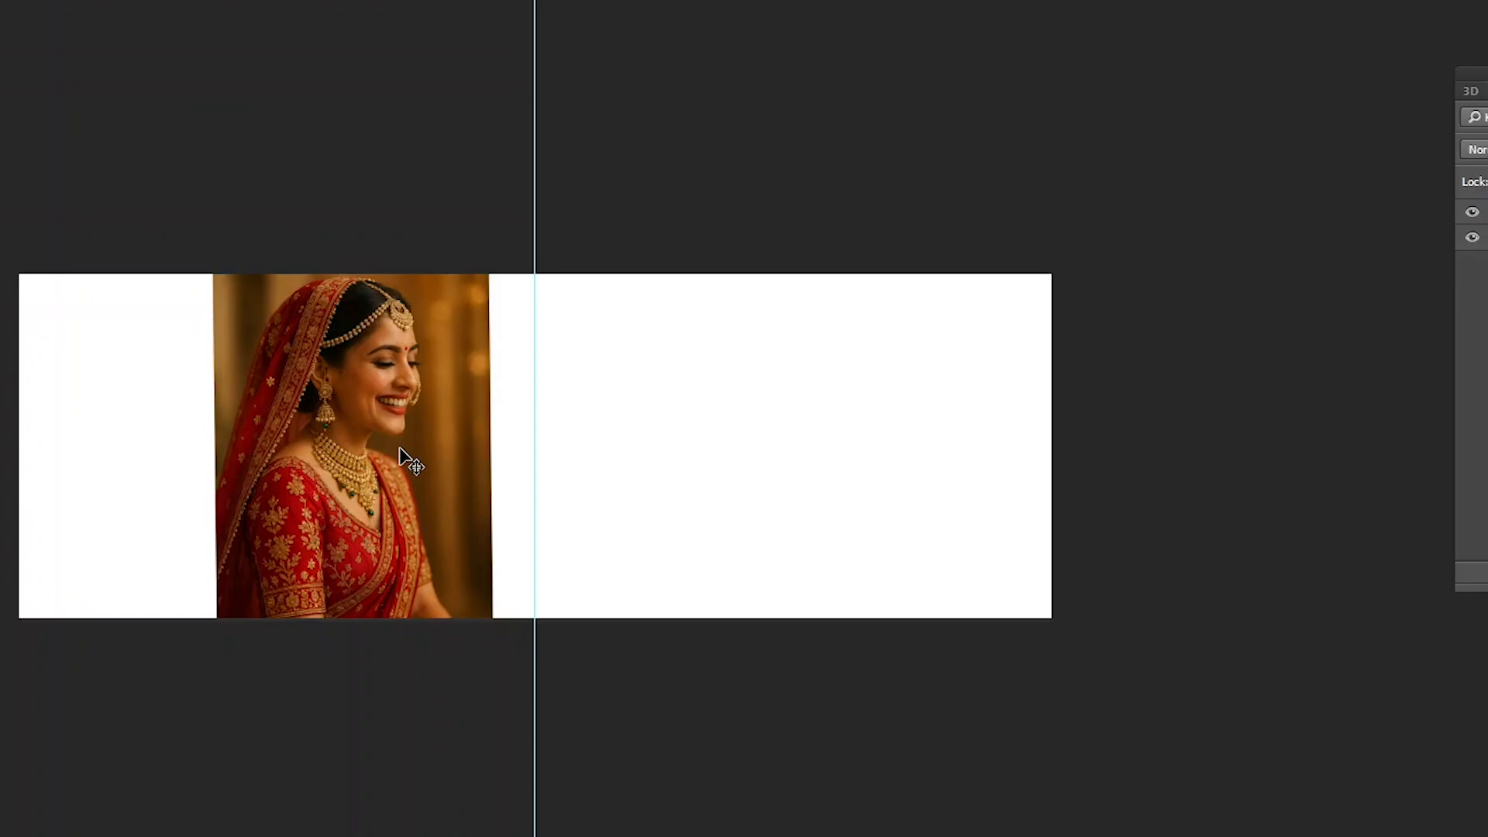
- Try the Rotate 90° Clockwise transform on the bride portrait, and undo it
key(alt+e)
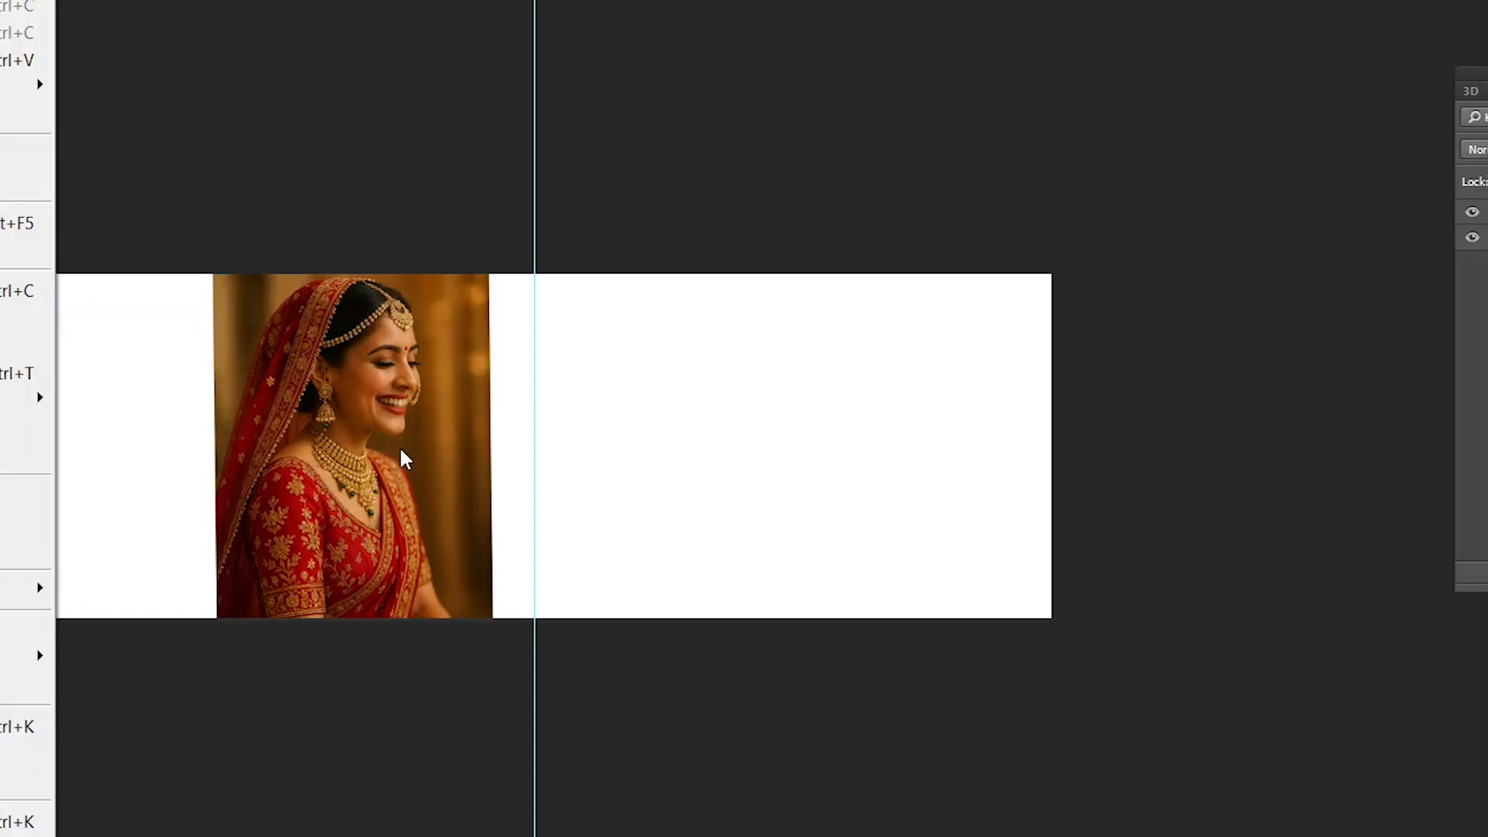
key(a)
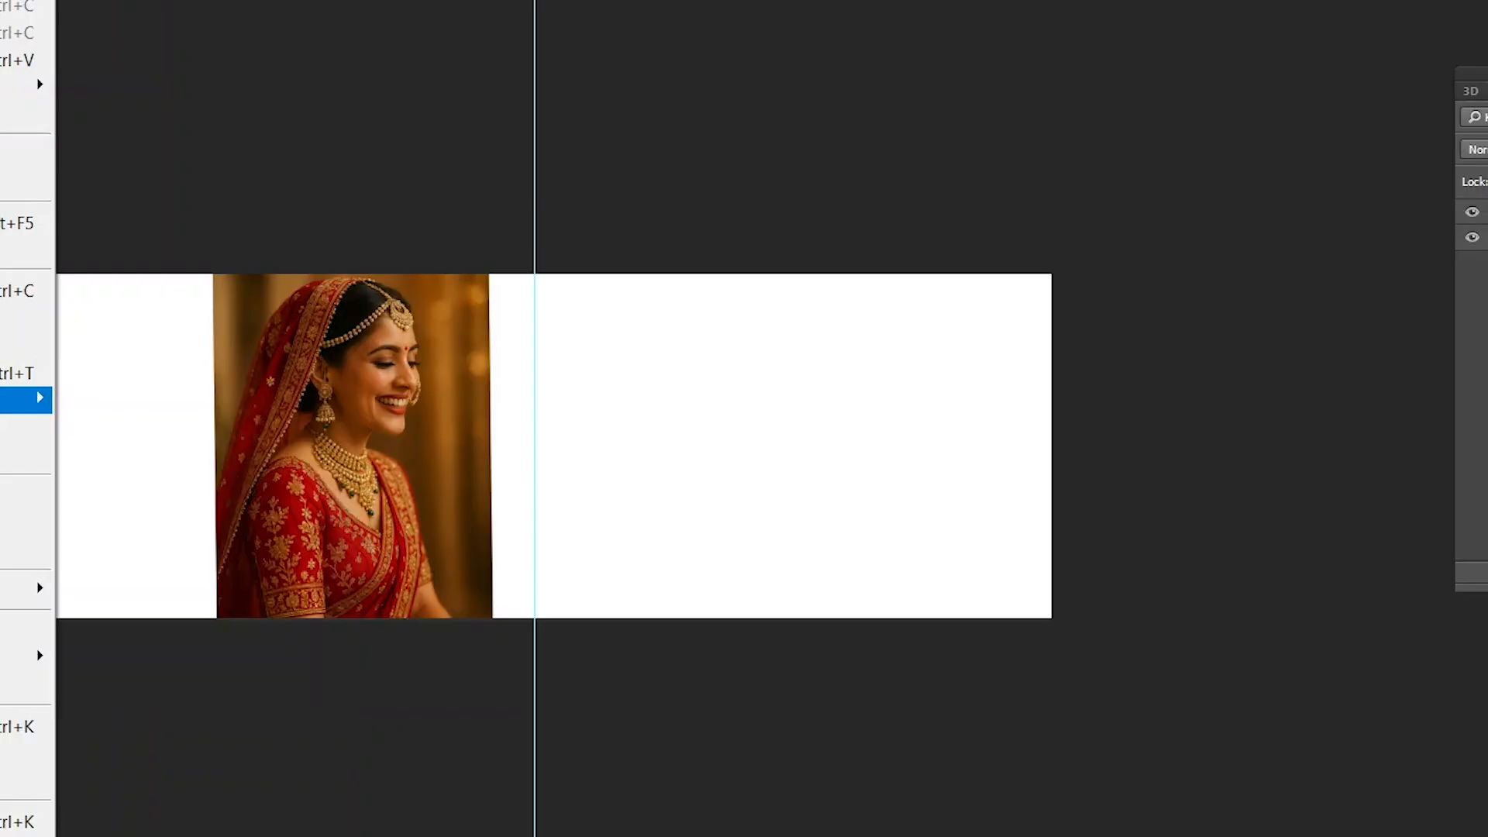
mouse_move(50, 405)
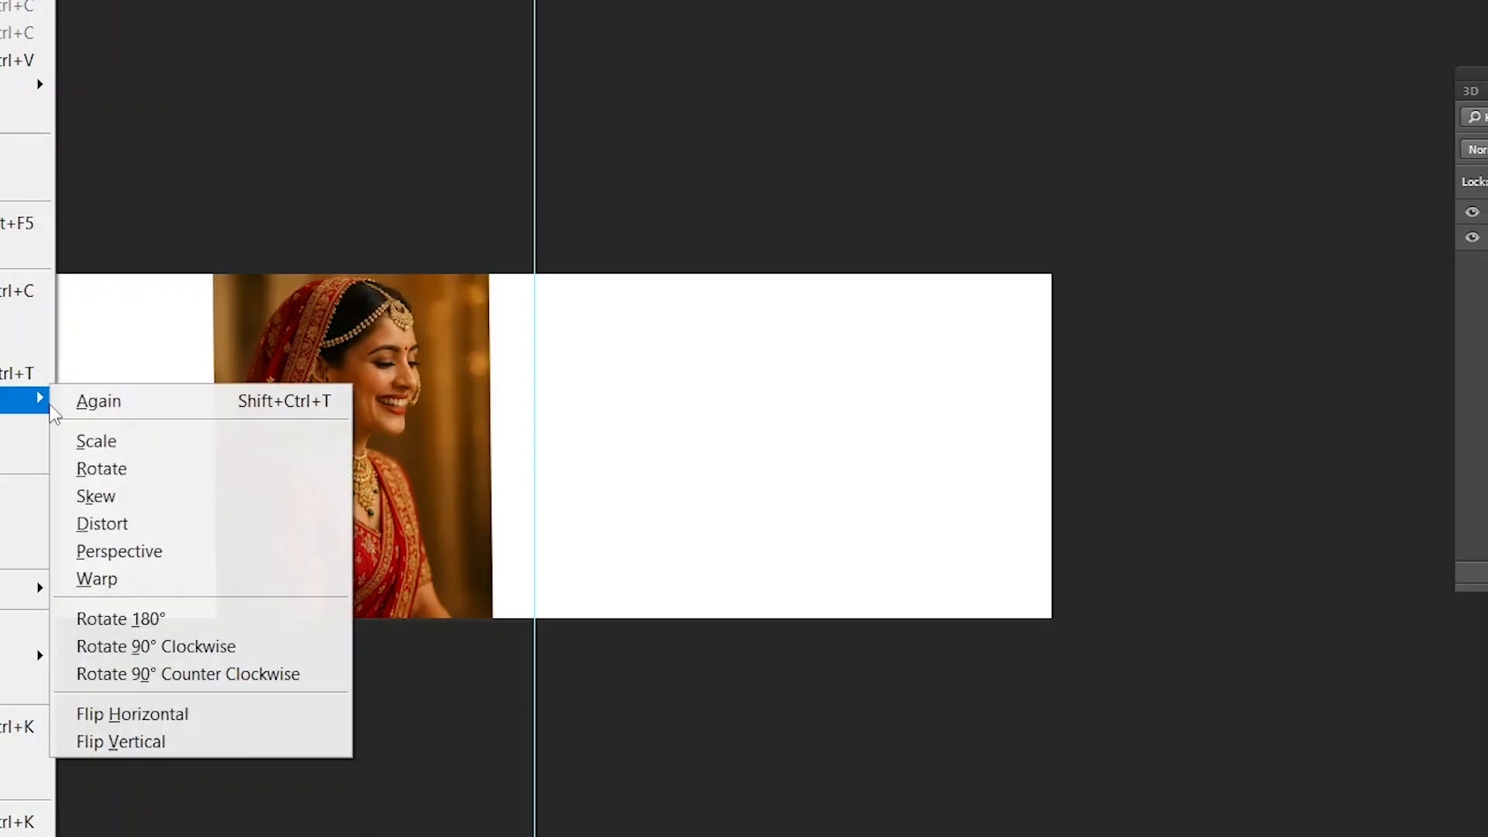
click(137, 655)
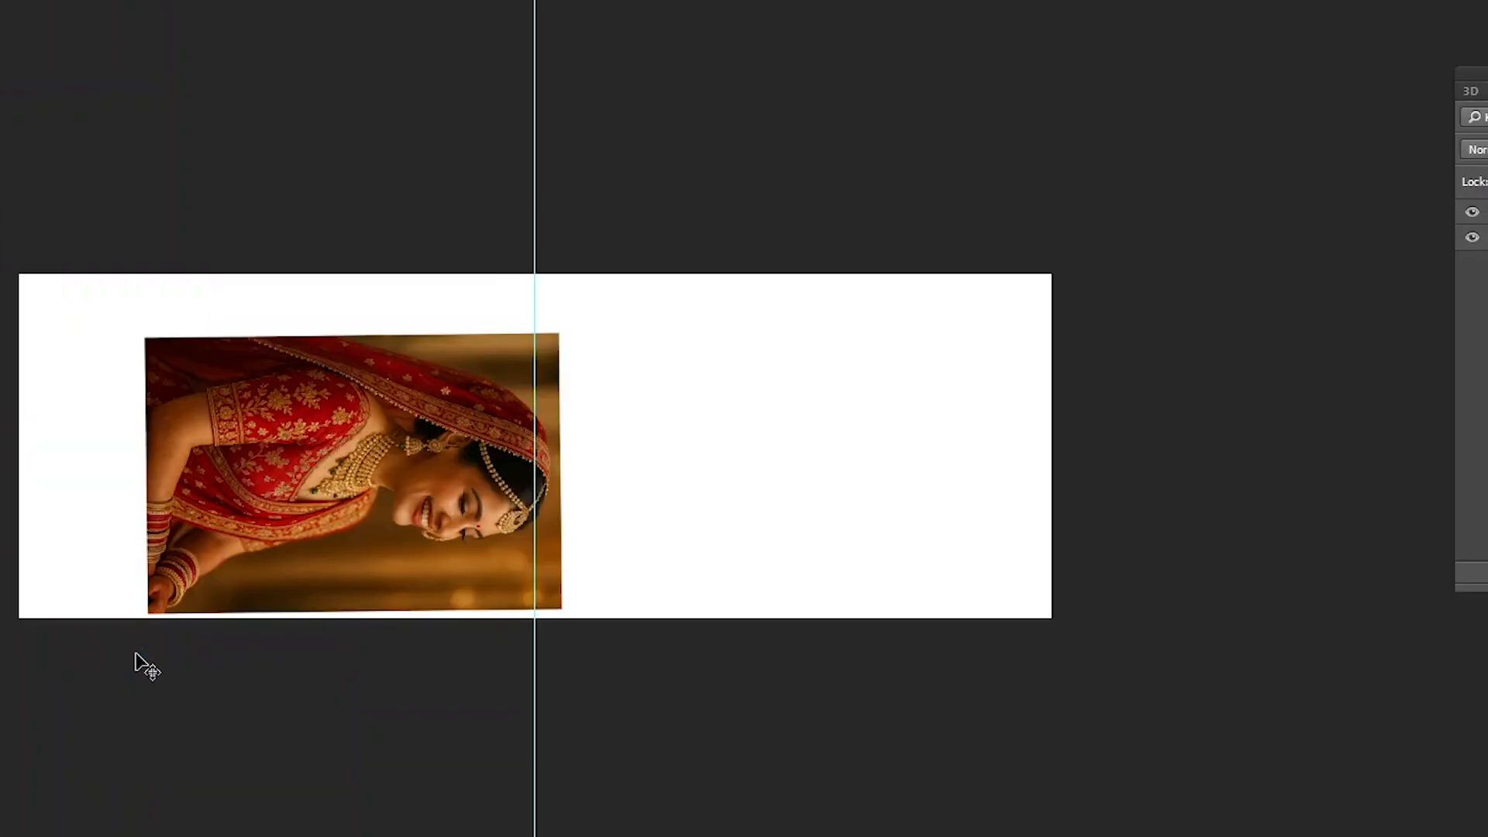
key(ctrl+z)
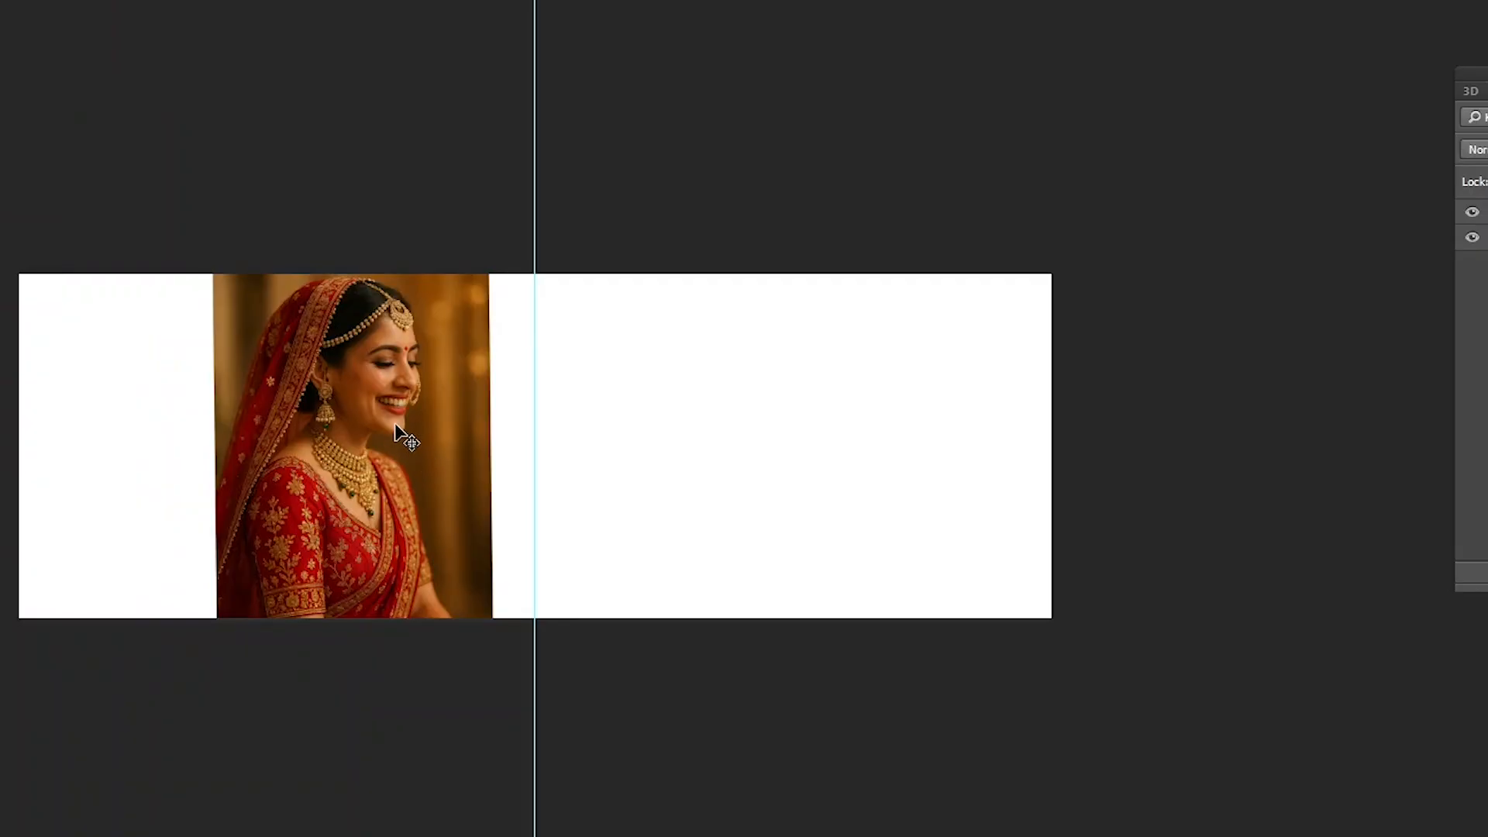
- Assign the keyboard shortcut Alt+Ctrl+A to the Edit menu's Transform command Rotate 90° Clockwise, accepting the conflict and saving the shortcut settings
key(ctrl+alt+shift+k)
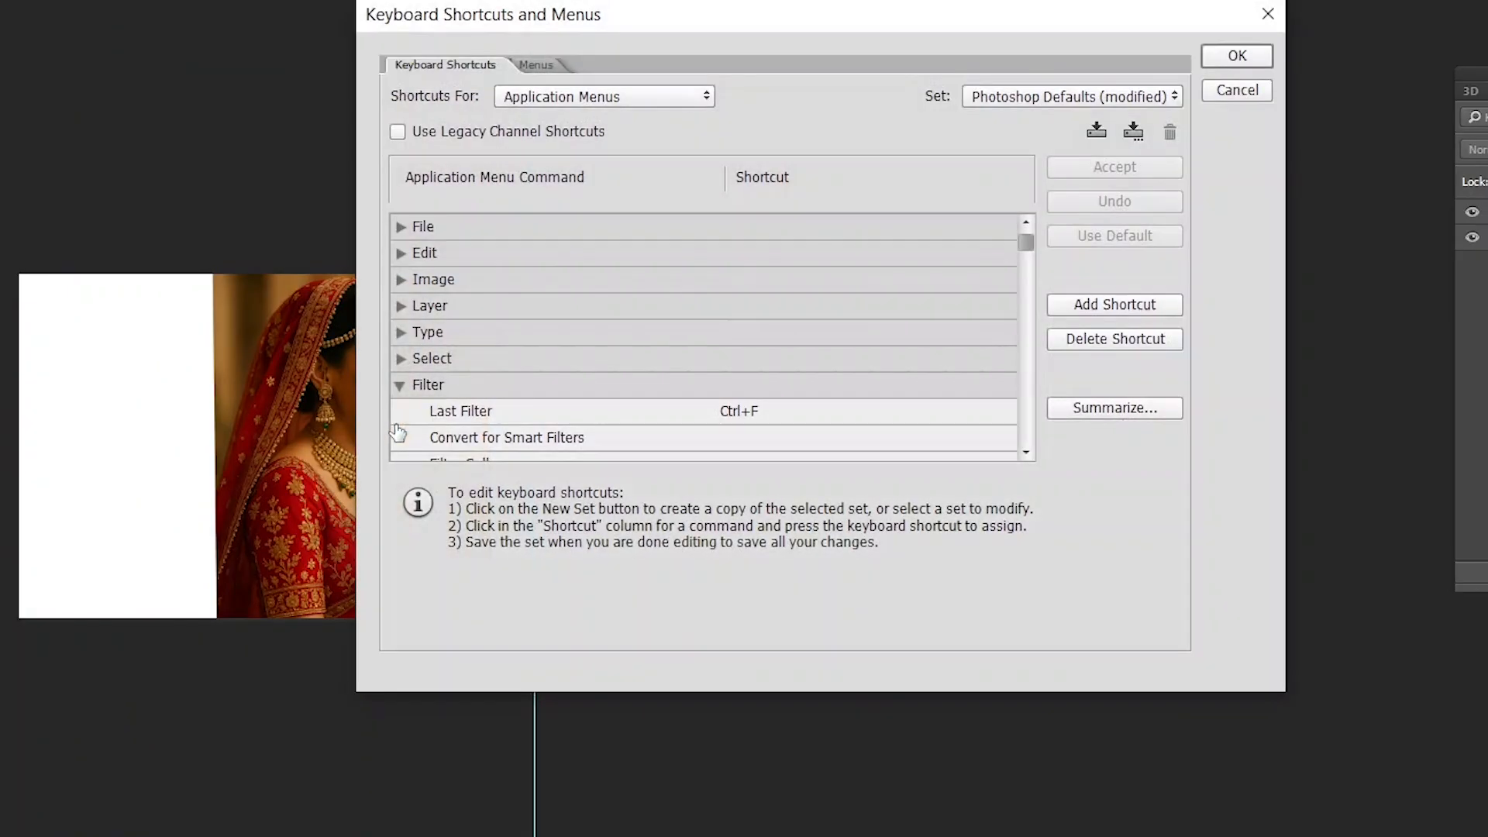
click(401, 386)
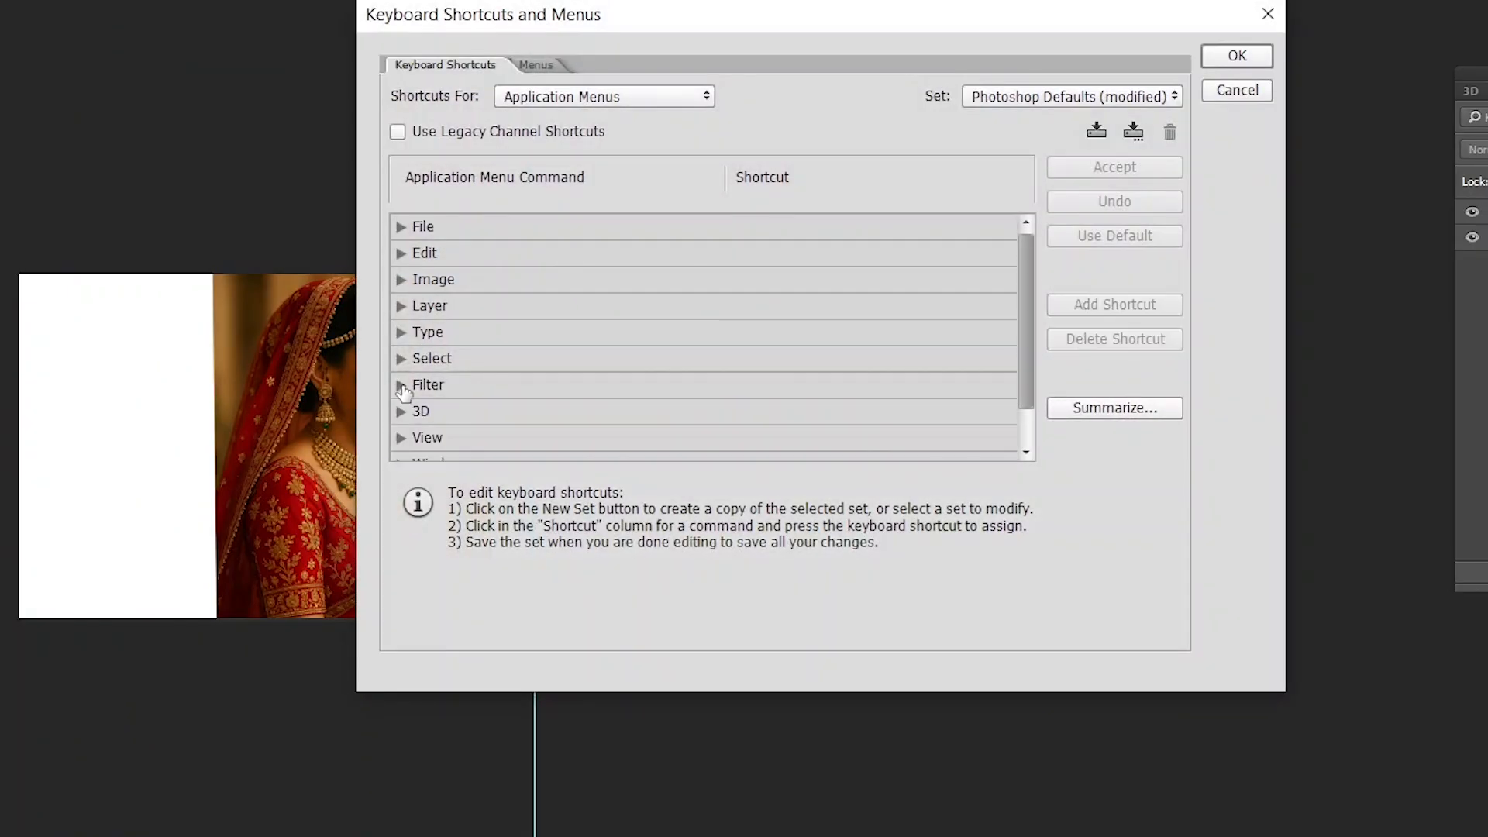
click(401, 280)
click(402, 280)
click(415, 260)
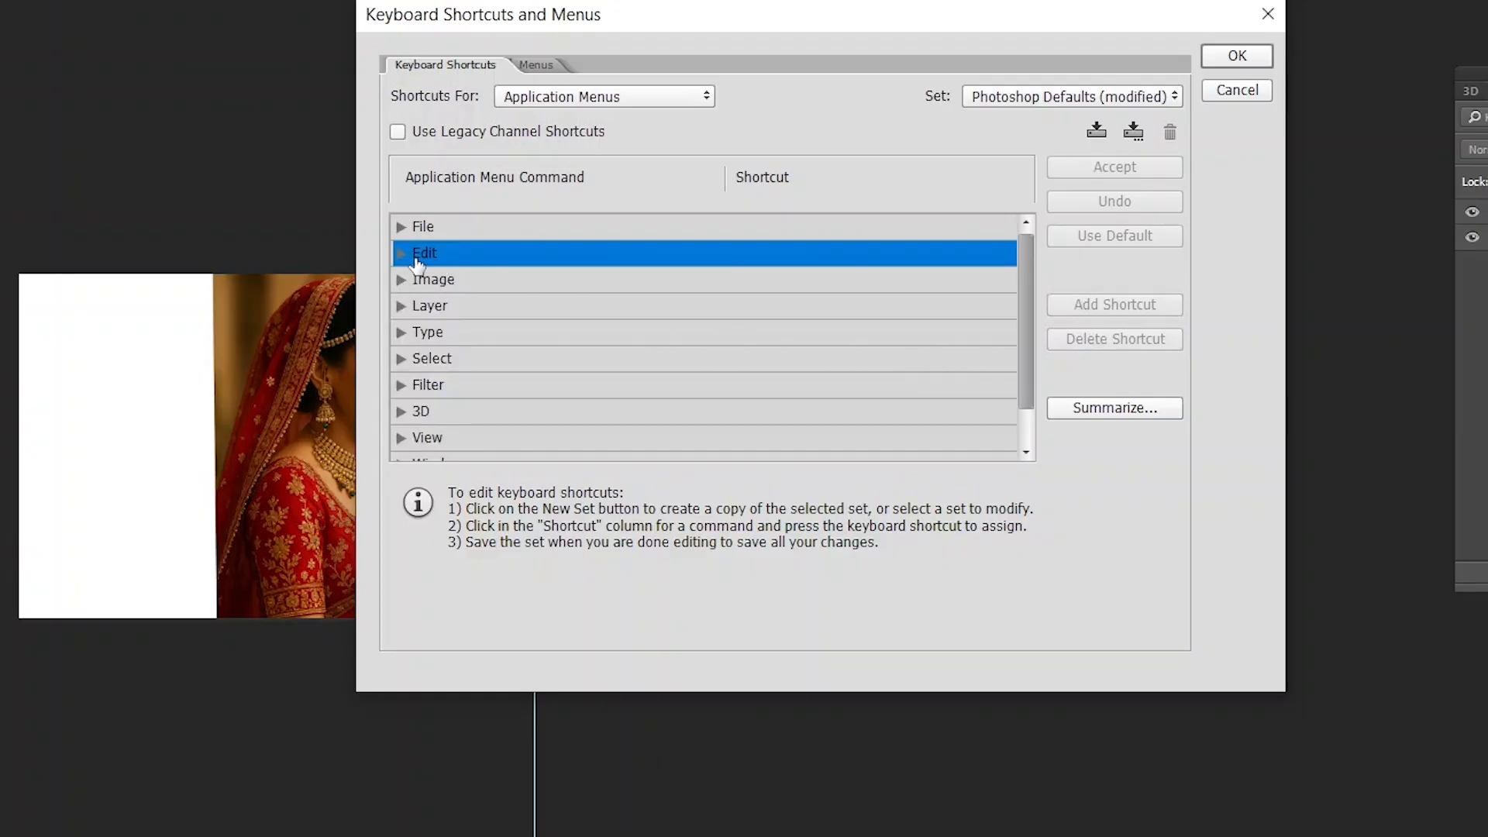
click(401, 254)
scroll(953, 359, down, 5)
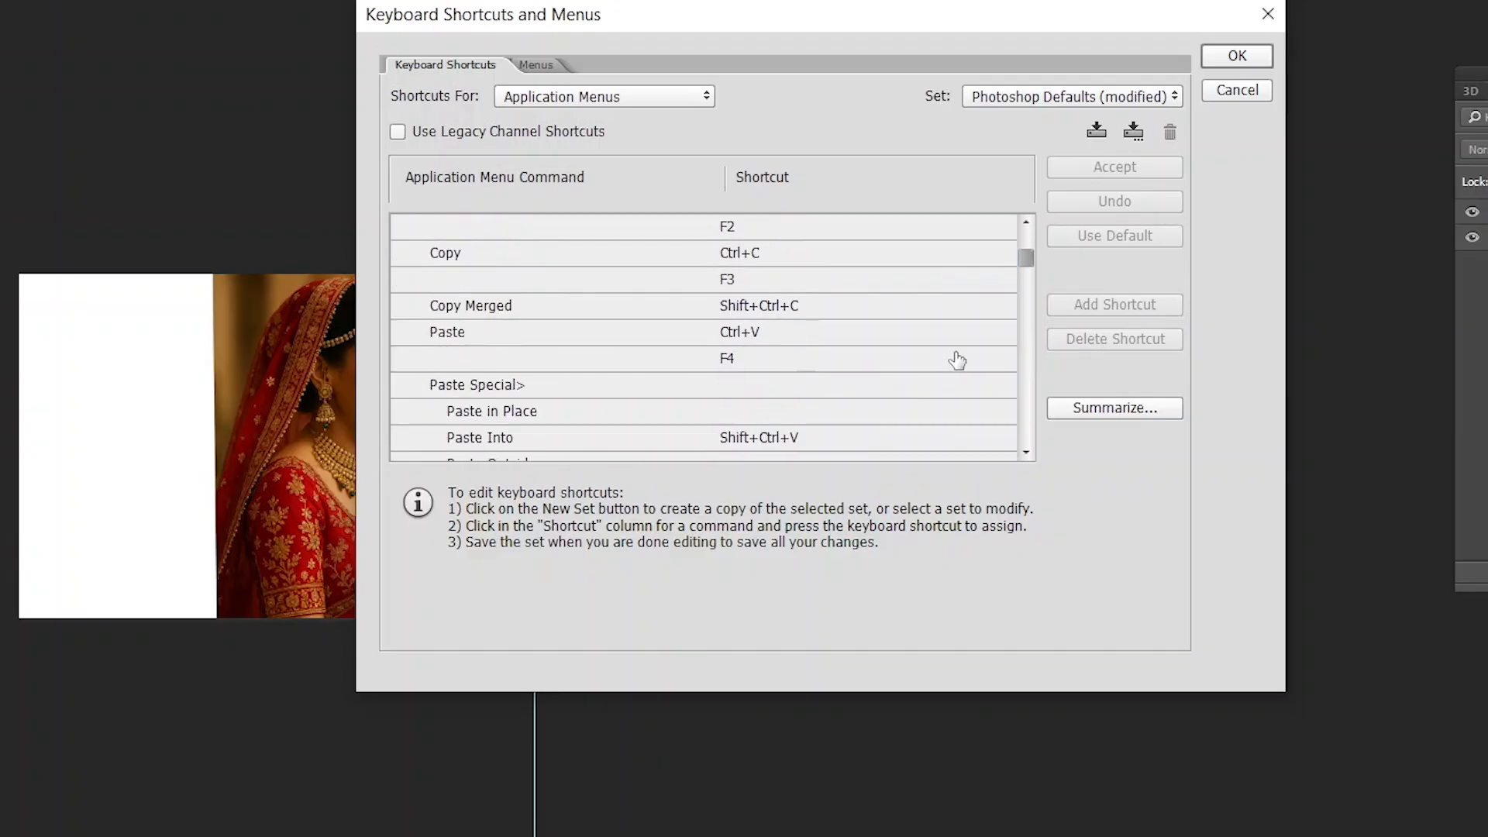
scroll(957, 359, down, 5)
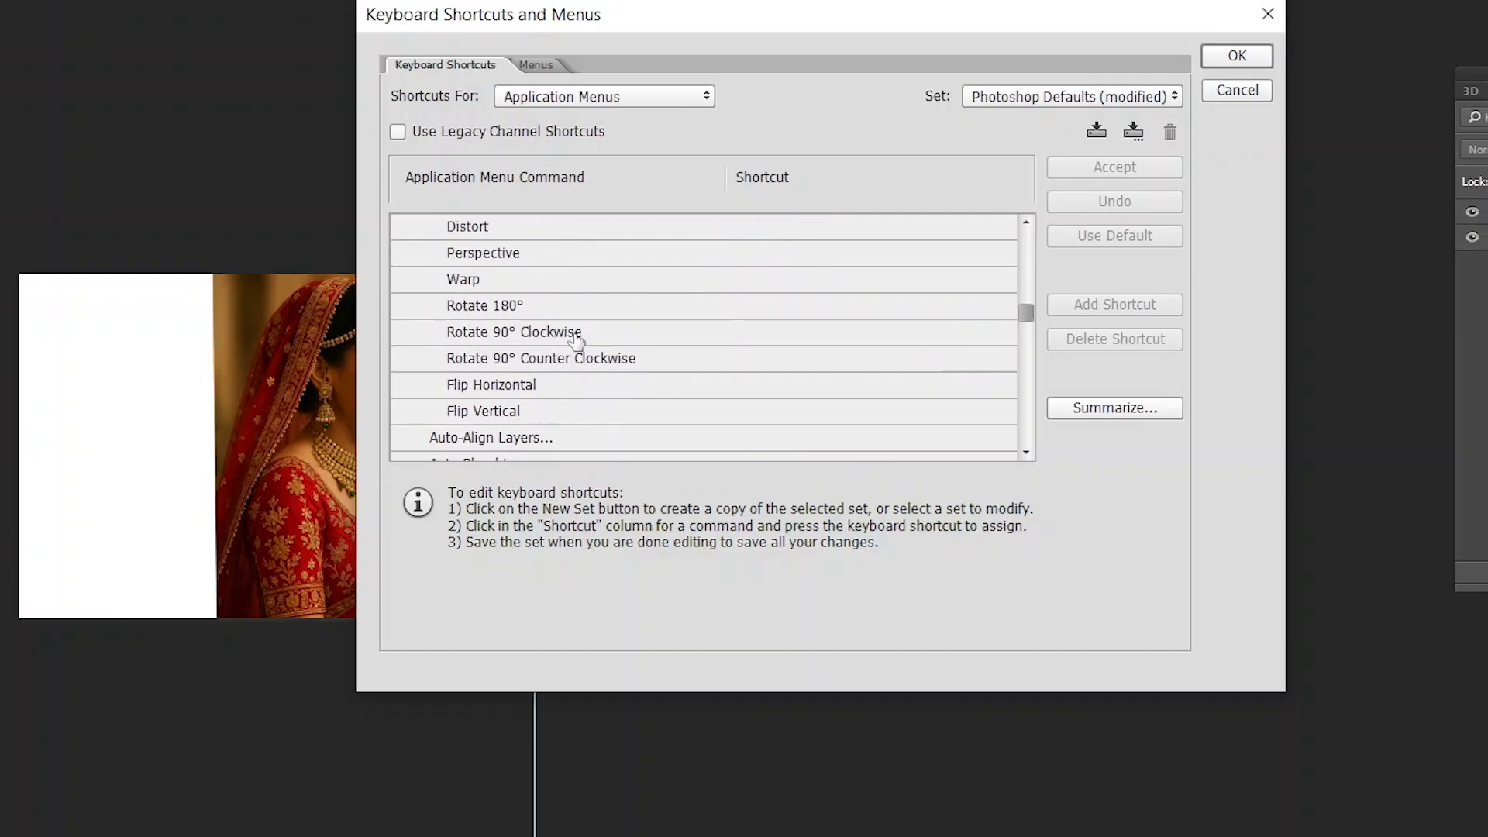
click(690, 336)
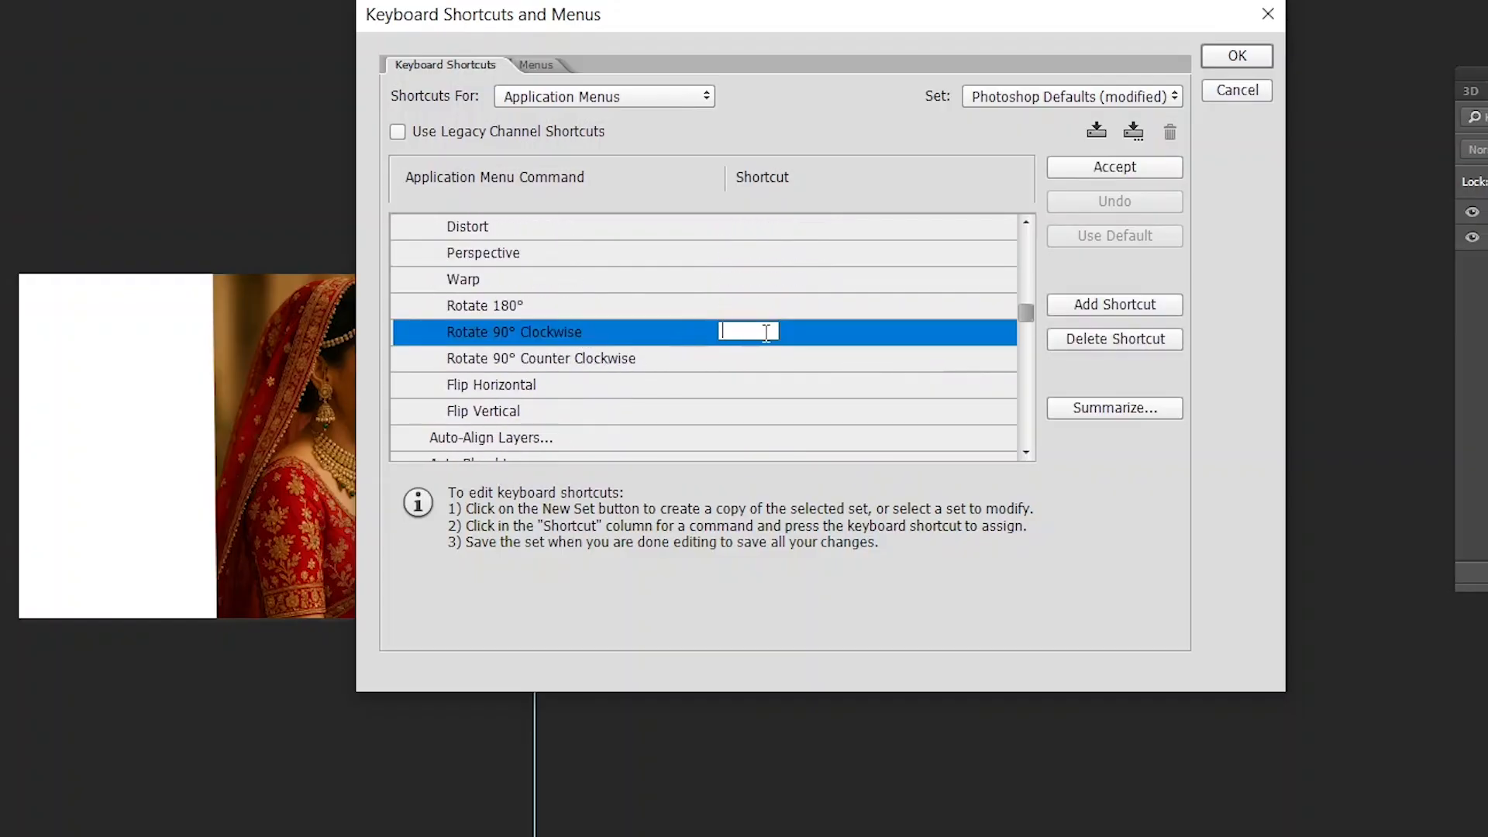
key(alt)
key(ctrl+alt+a)
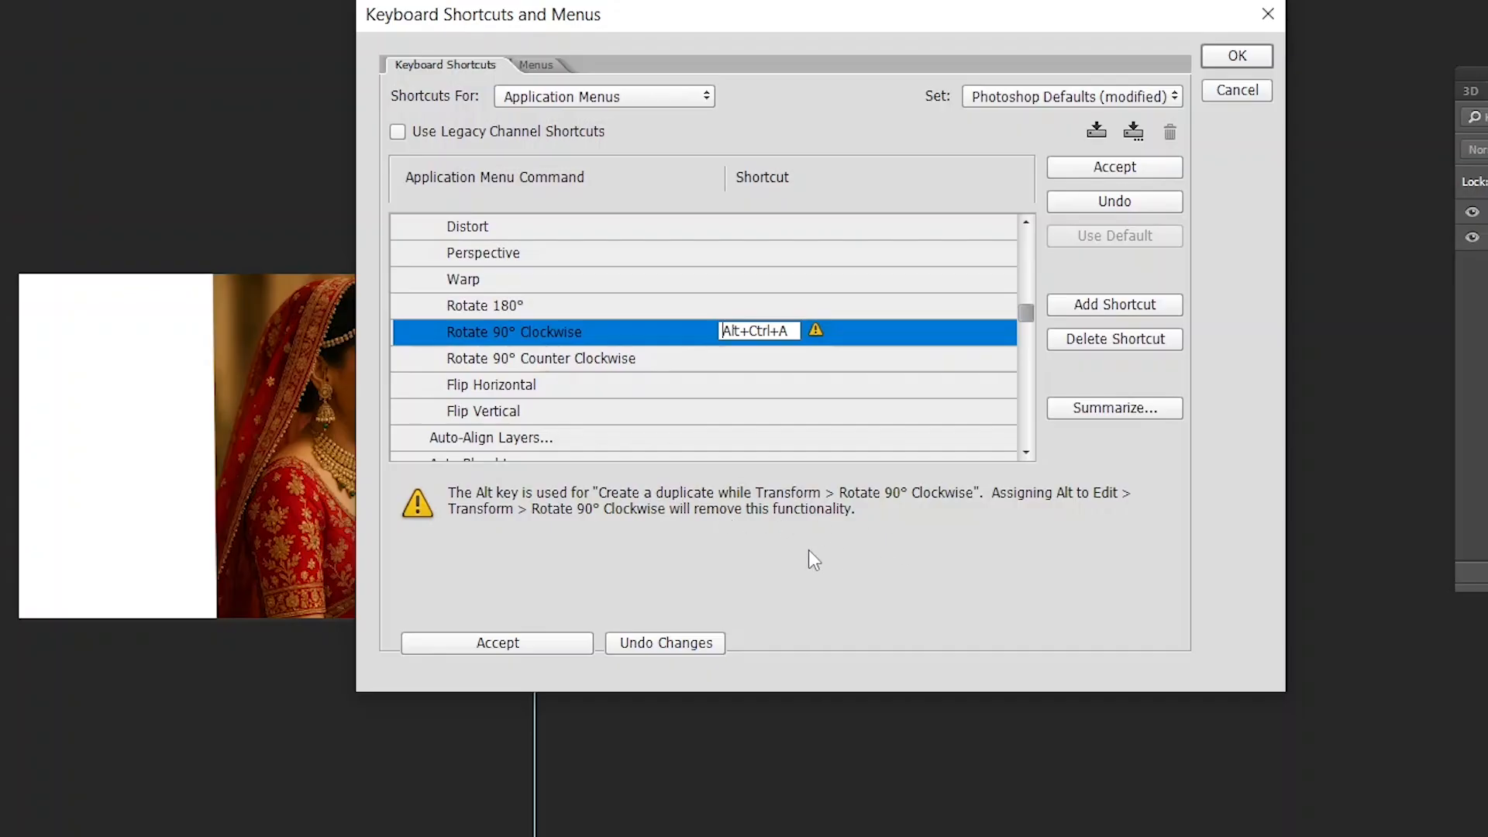
click(518, 643)
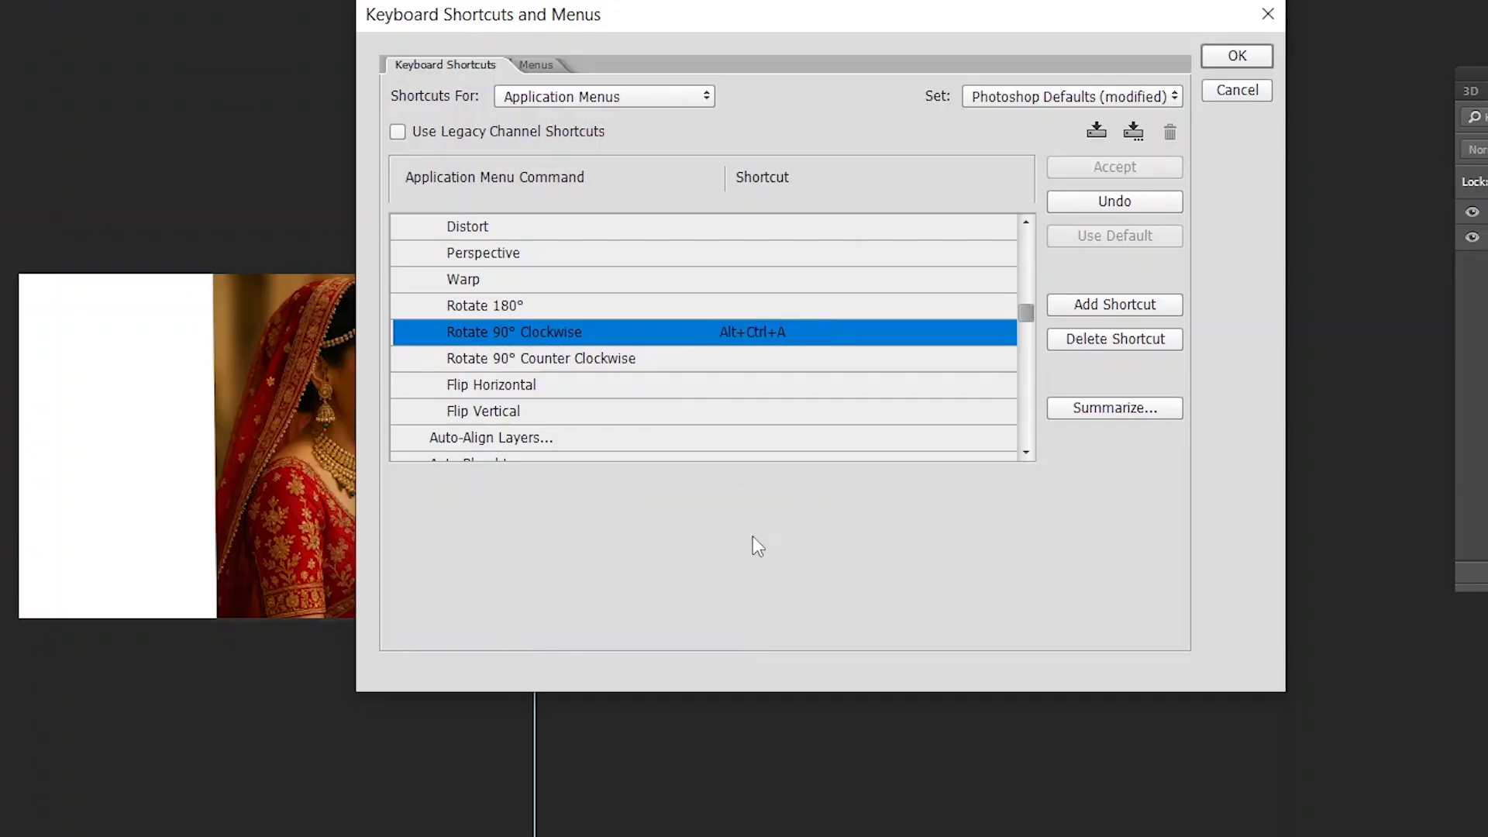
click(1233, 57)
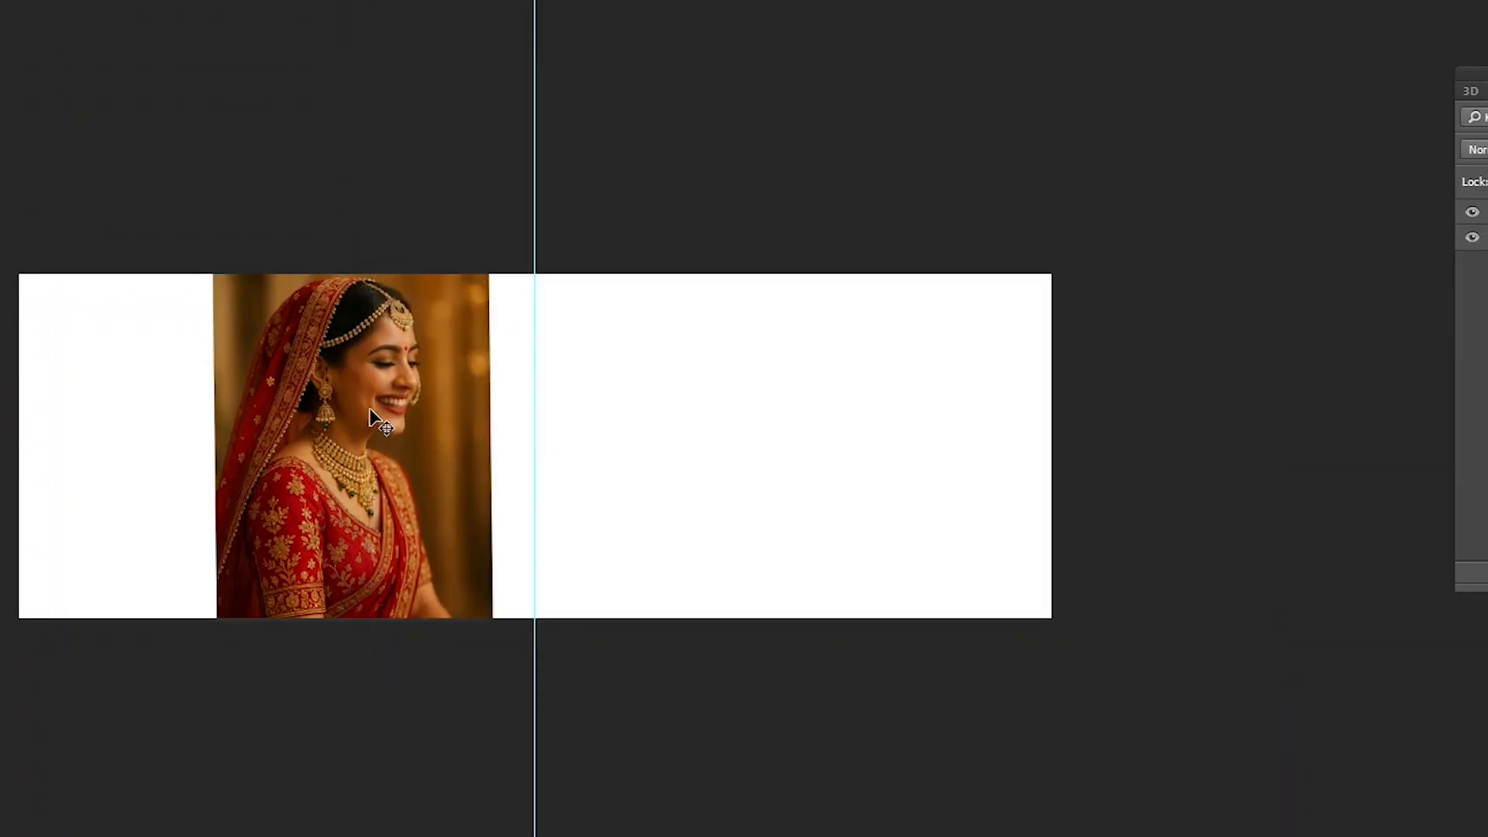
- Try the new Rotate 90° Clockwise shortcut on the bride portrait, repeating the quarter turns until it is upright again
key(alt+ctrl+a)
key(alt+ctrl+a)
key(alt+ctrl+a)
key(alt+ctrl+a)
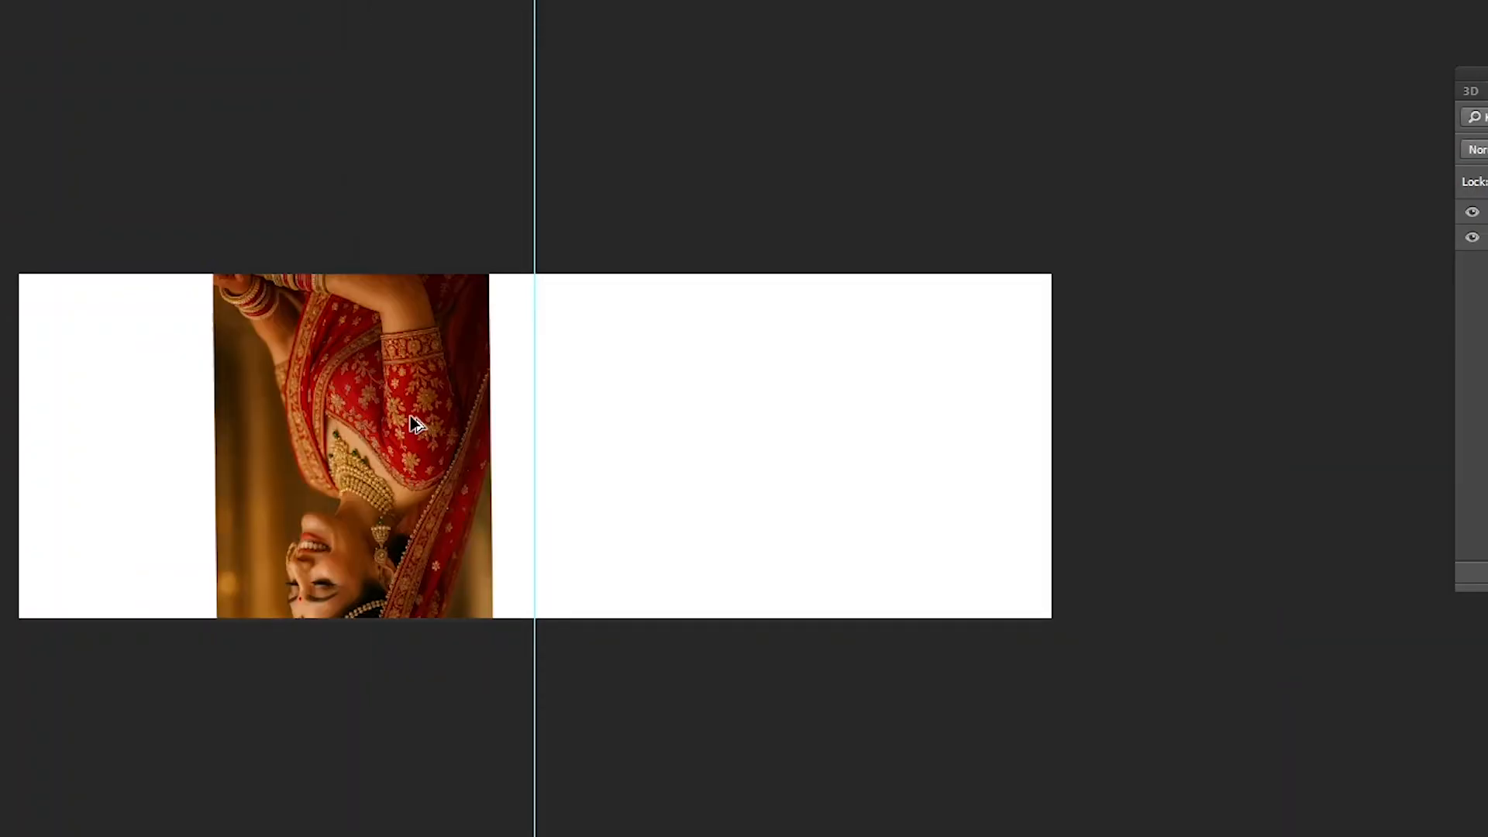
key(alt+ctrl+a)
key(alt+ctrl+a)
key(alt+ctrl+a)
key(alt+ctrl+a)
key(alt+ctrl+a)
key(alt+ctrl+a)
key(alt+ctrl+a)
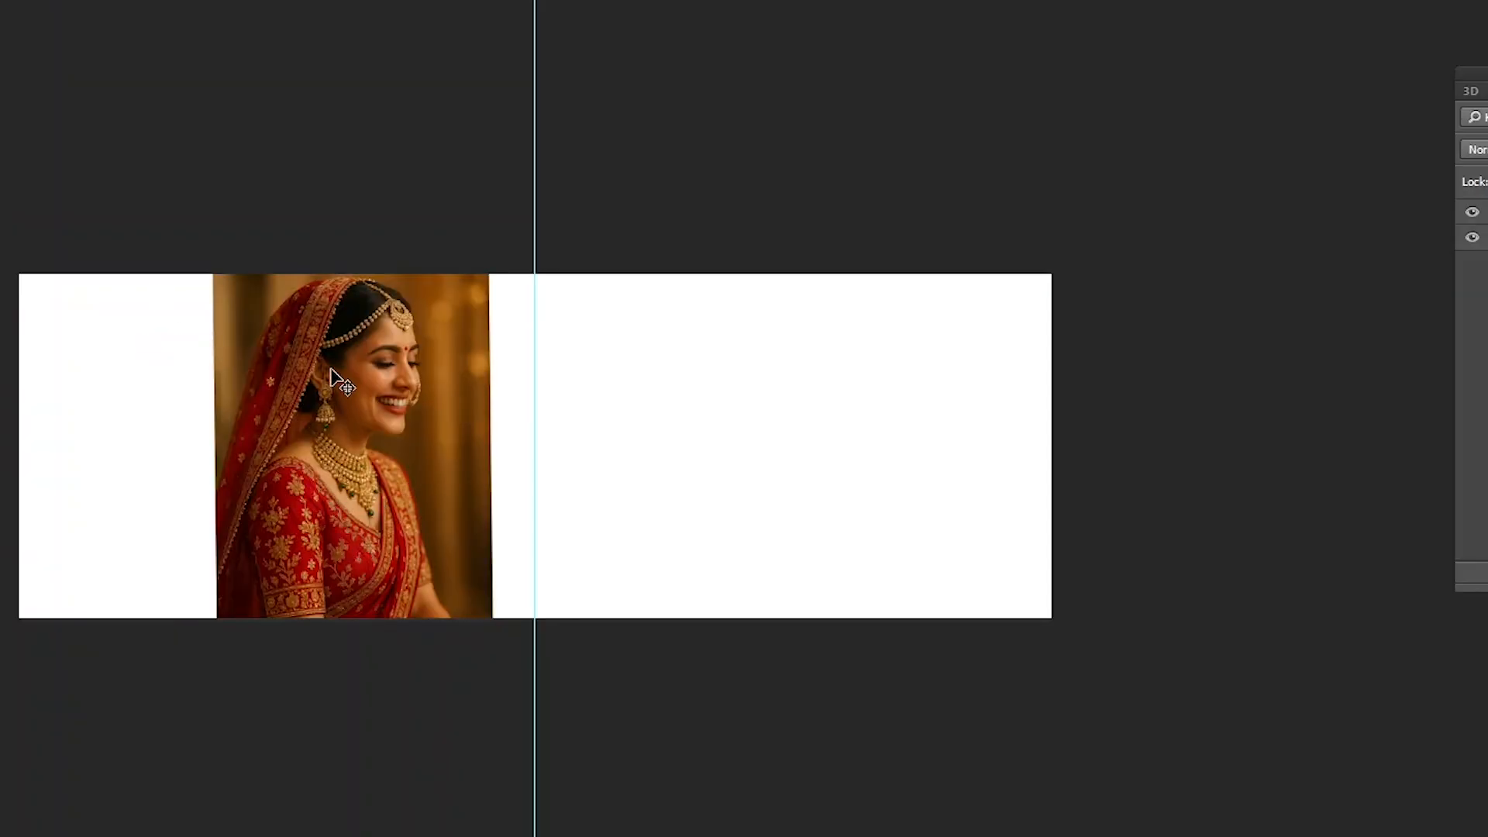
- Try moving the bride portrait up and to the left, undo the move, and try Free Transform on it
drag(335, 382, 299, 342)
key(ctrl+z)
key(ctrl+t)
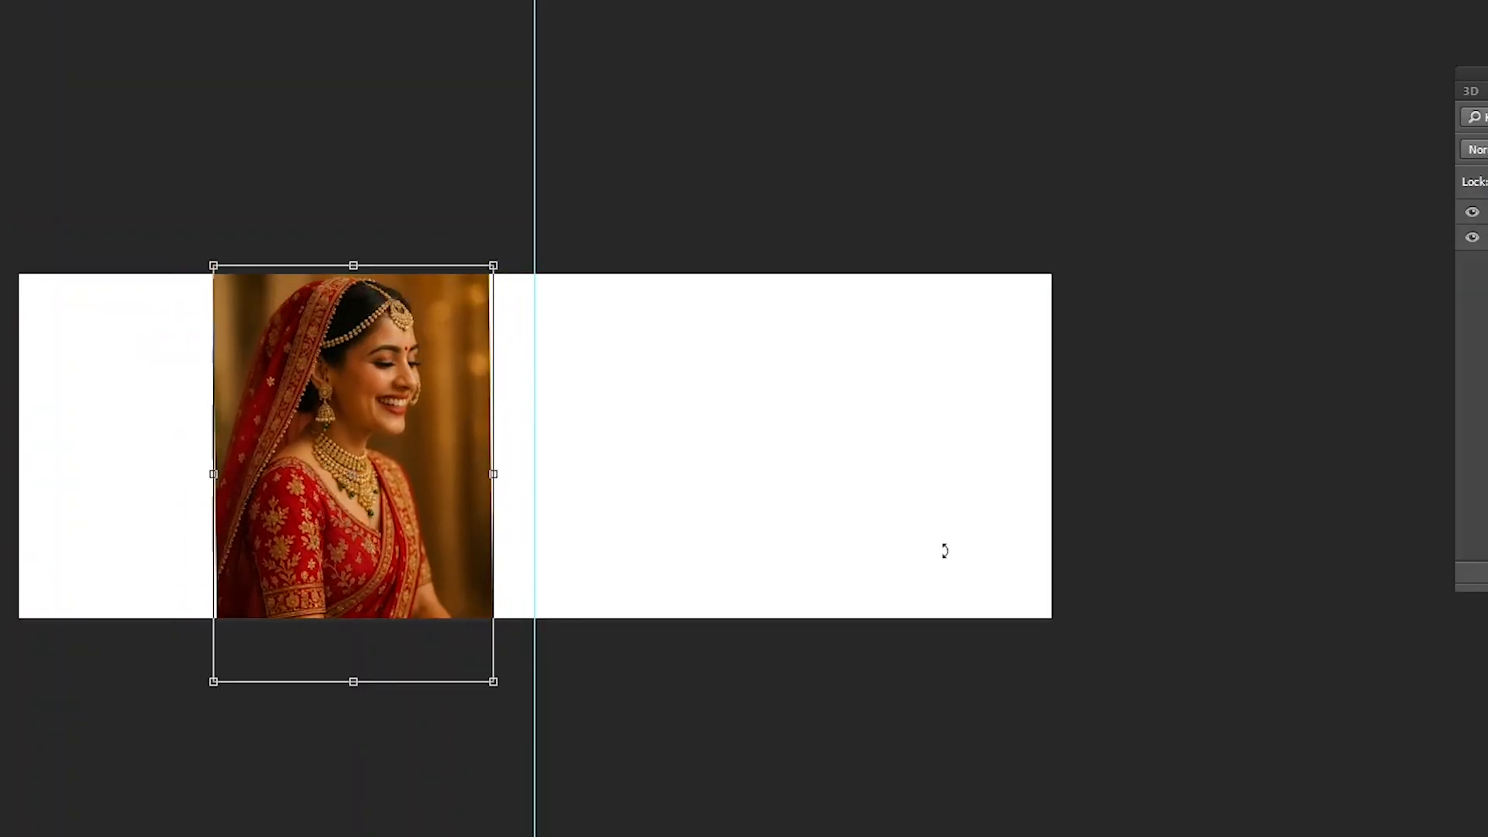
drag(376, 386, 455, 314)
key(Return)
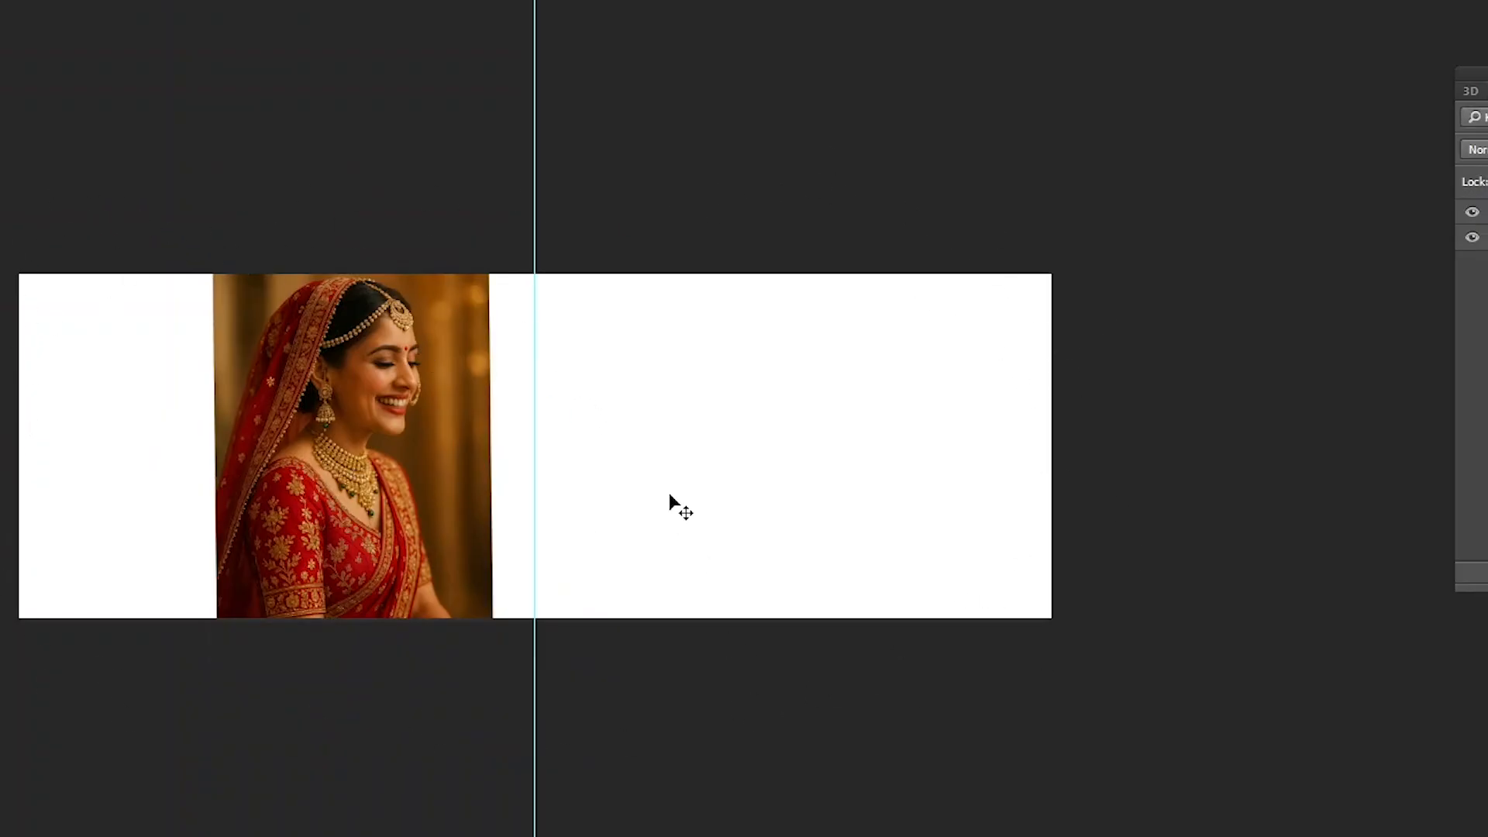
- Try rotating the whole canvas in 90° clockwise turns with Image Rotation, and undo the rotations
key(alt+i)
key(g)
key(9)
key(ctrl+z)
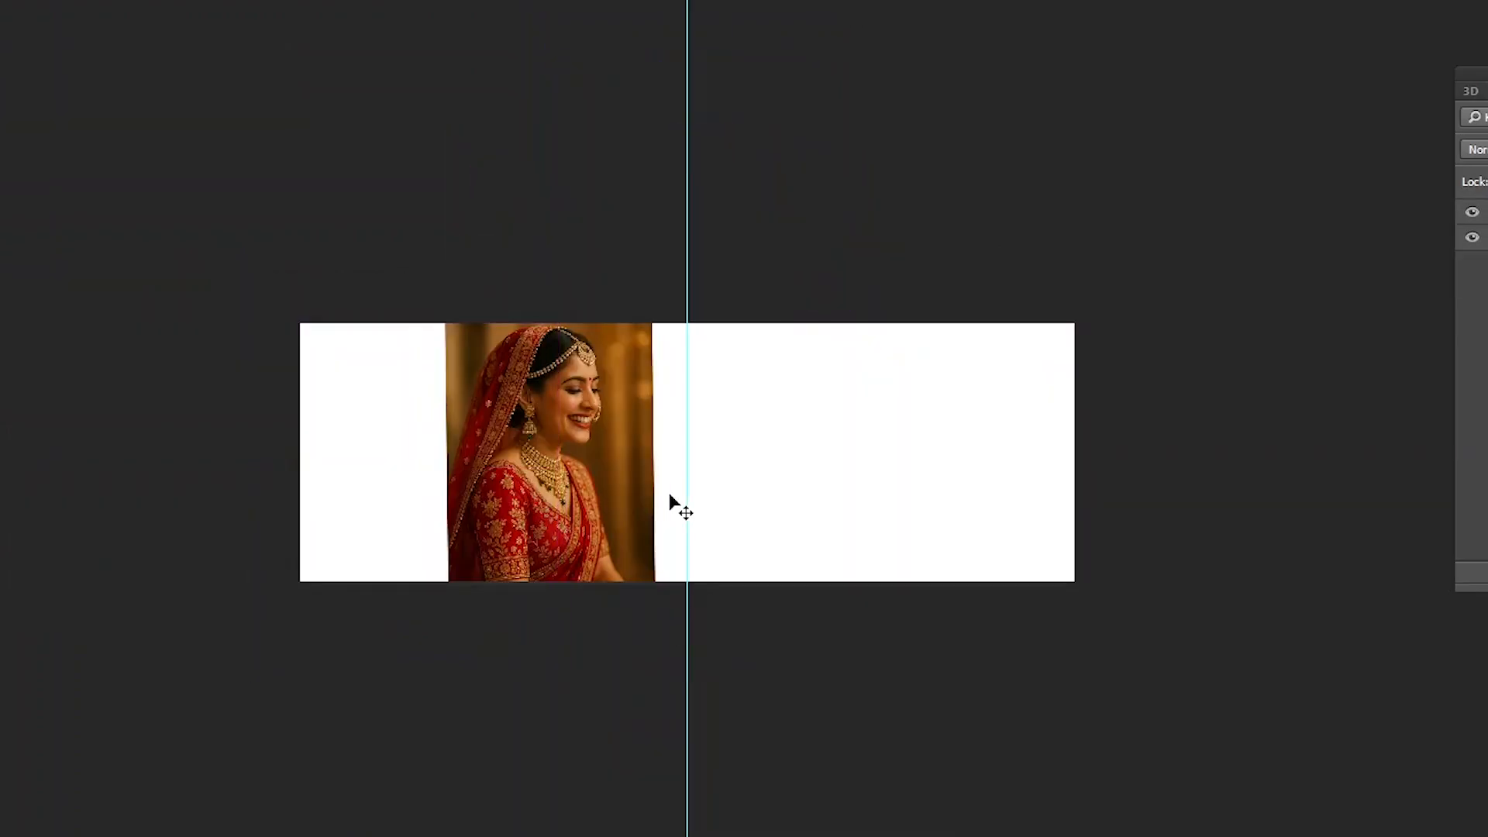
key(alt+i)
key(g)
key(9)
key(alt+i)
key(g)
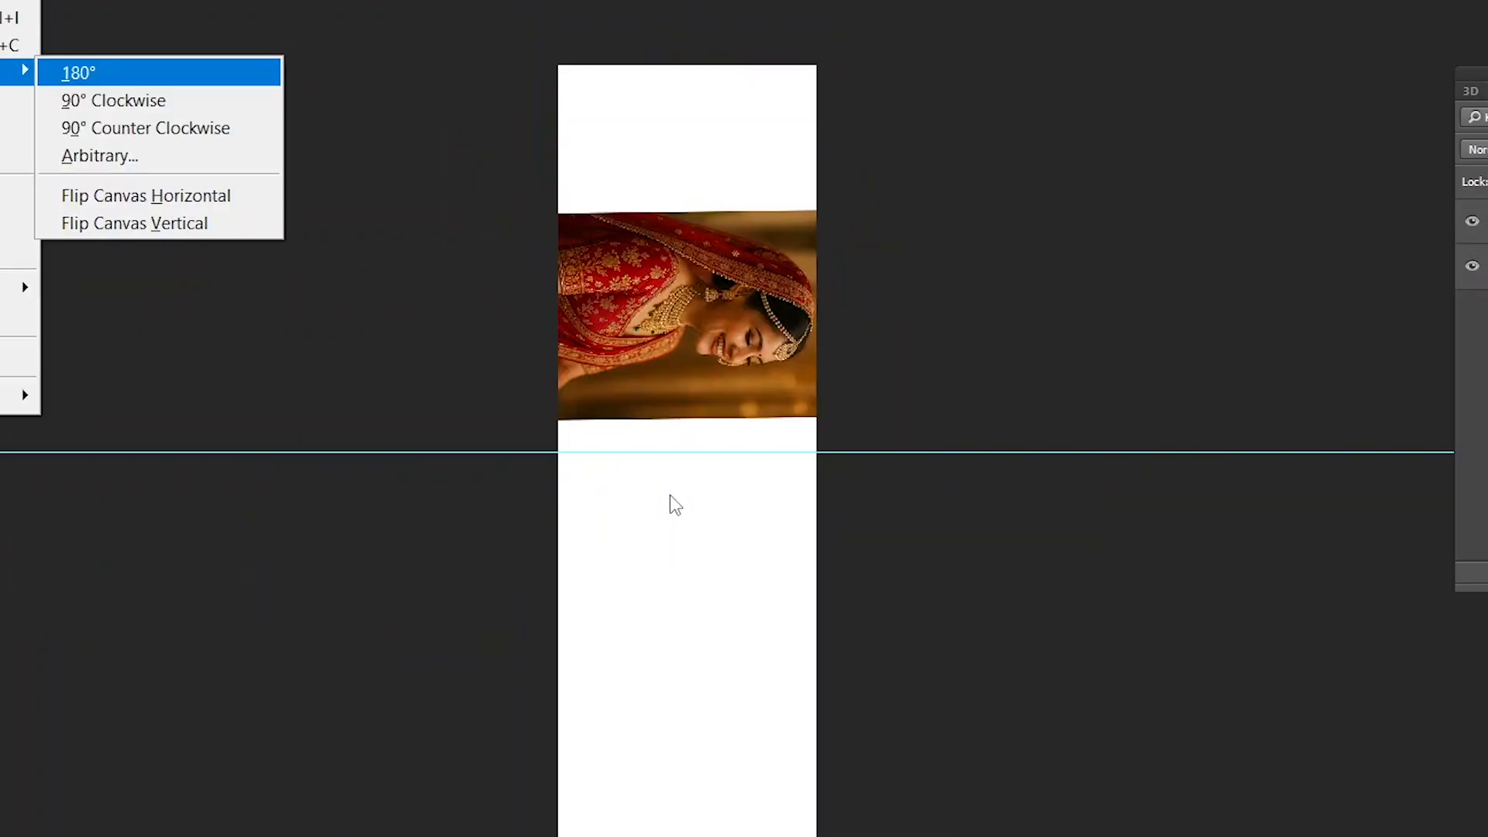
key(9)
key(ctrl+z)
key(ctrl+z)
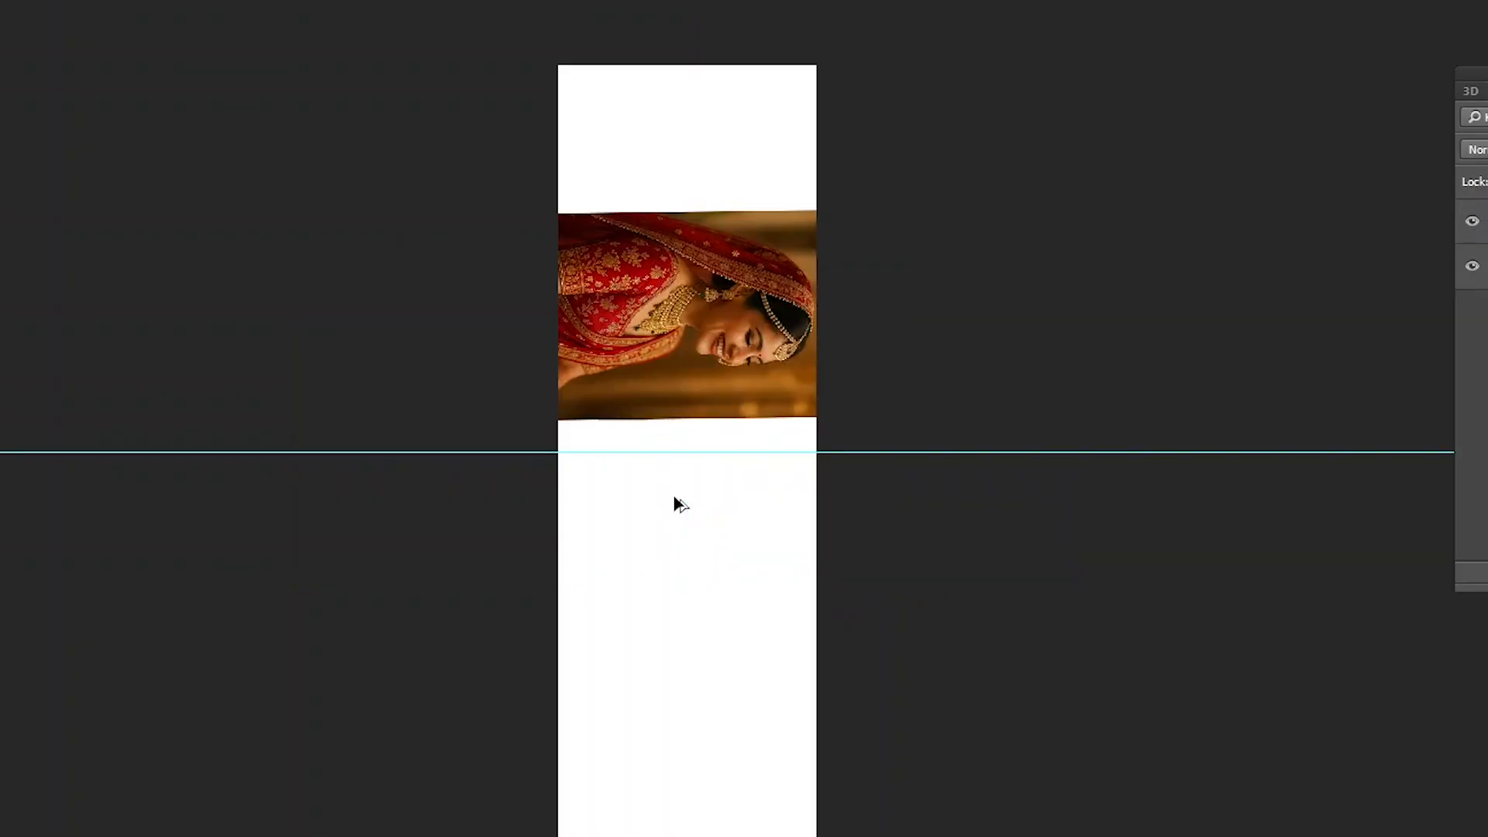
- Try the Image Rotation 90° Clockwise command on the canvas once more, undo it, and look over the other rotation options
key(ctrl+plus)
key(ctrl+plus)
key(alt+i)
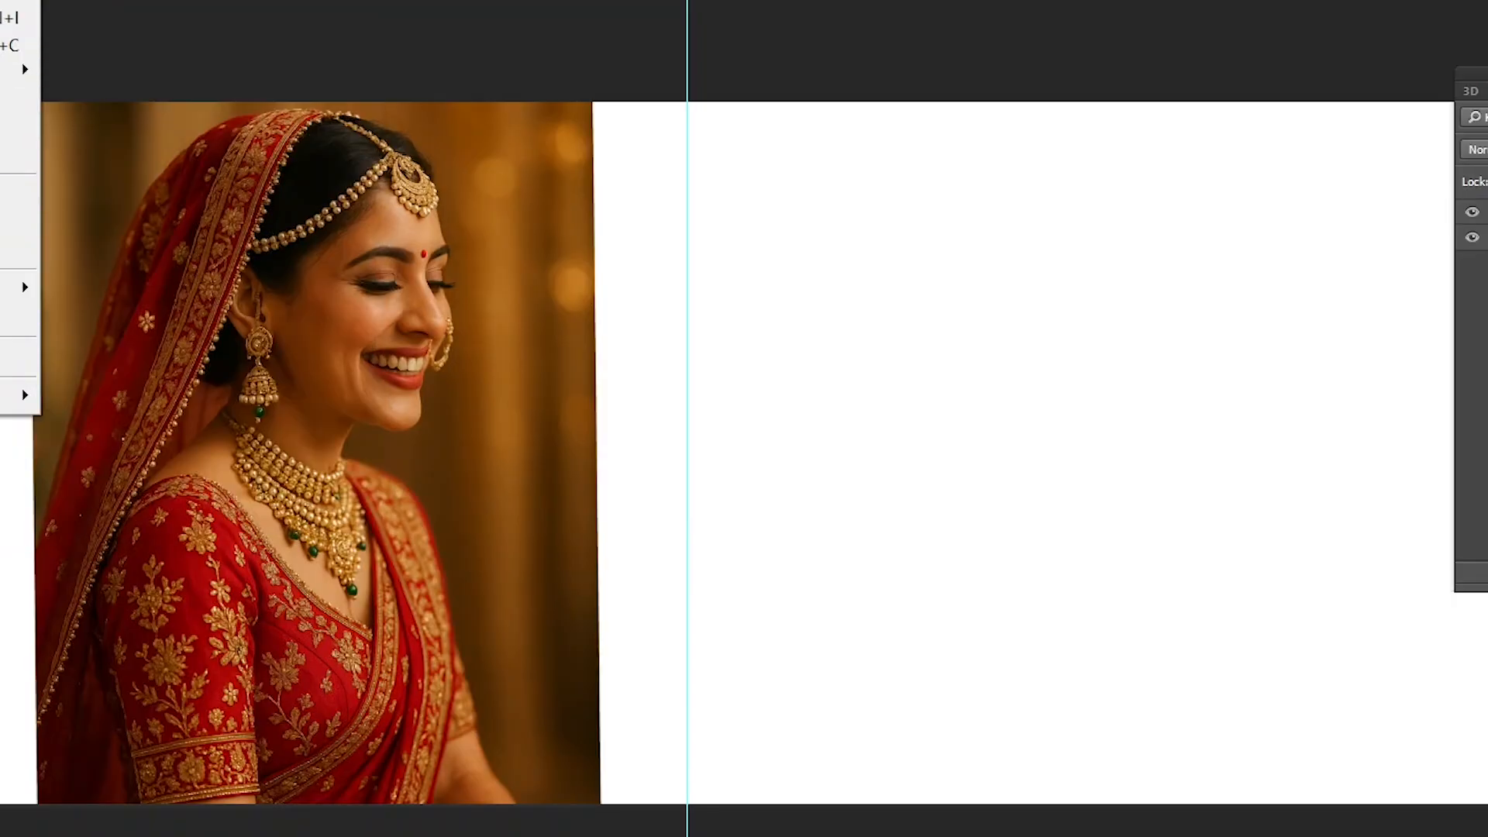
mouse_move(8, 2)
mouse_move(20, 69)
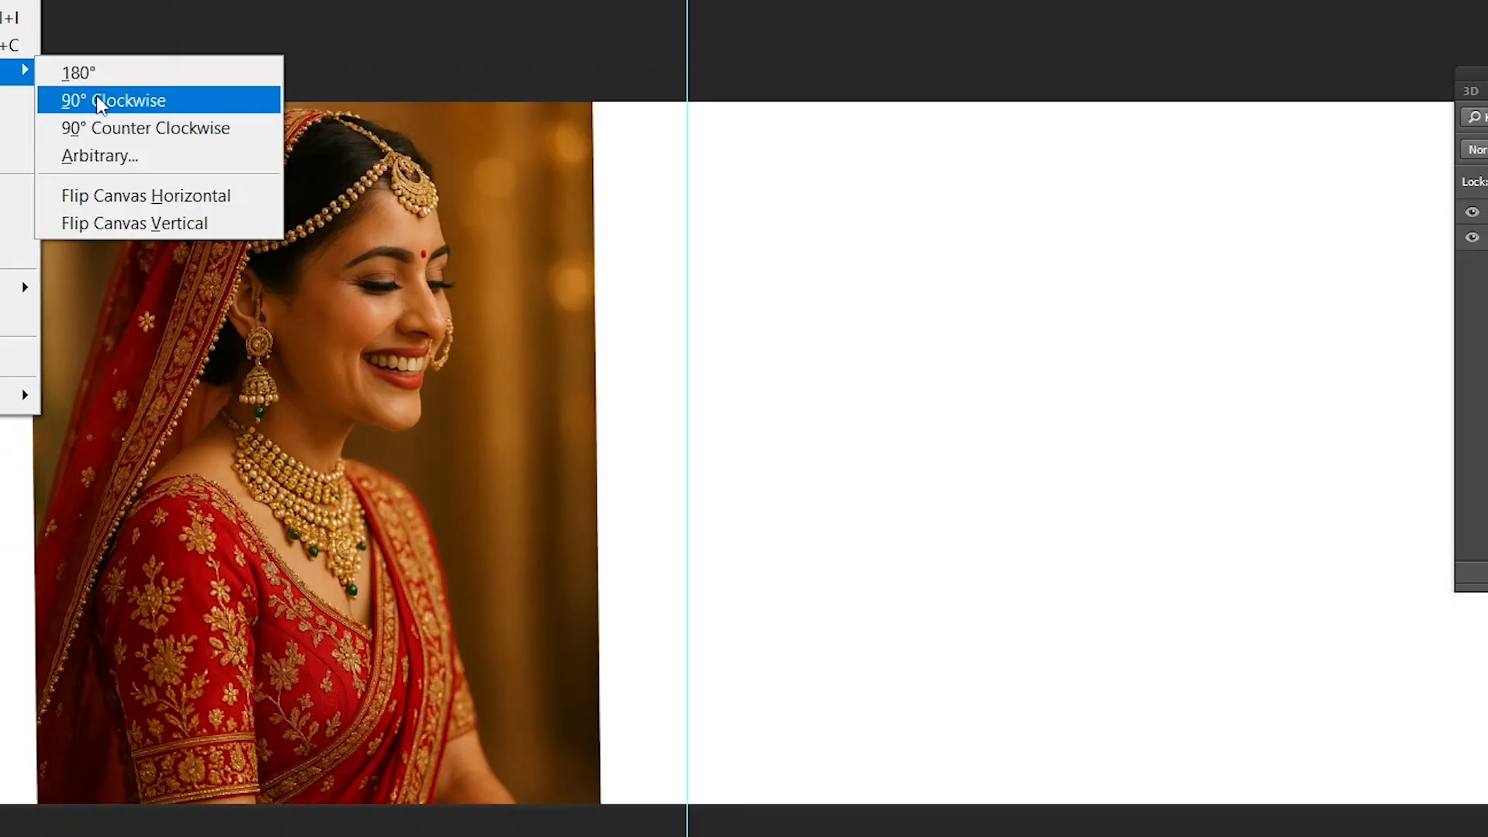
click(108, 101)
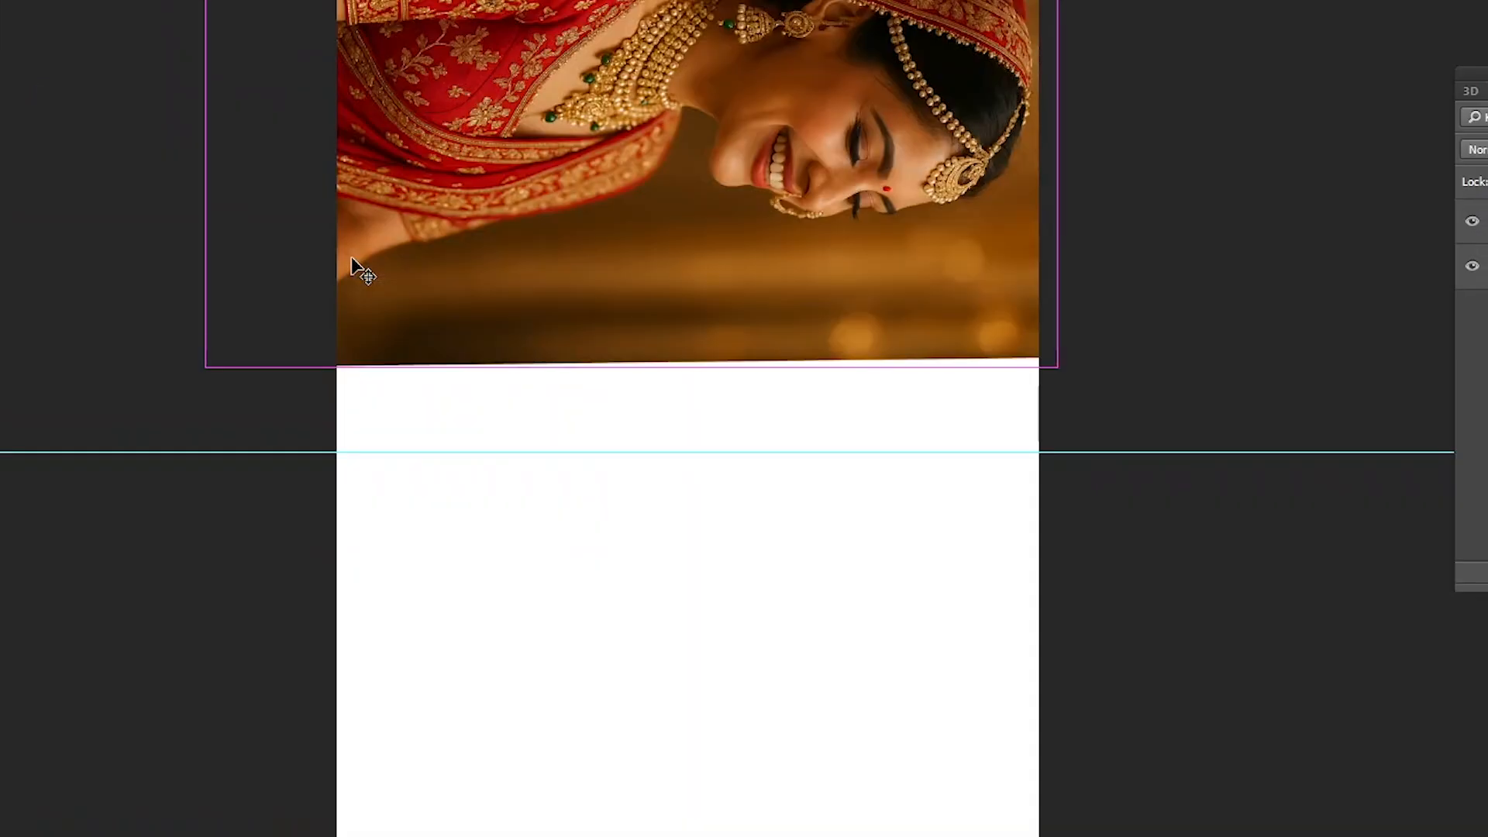
key(ctrl+minus)
key(ctrl+z)
scroll(351, 258, up, 1)
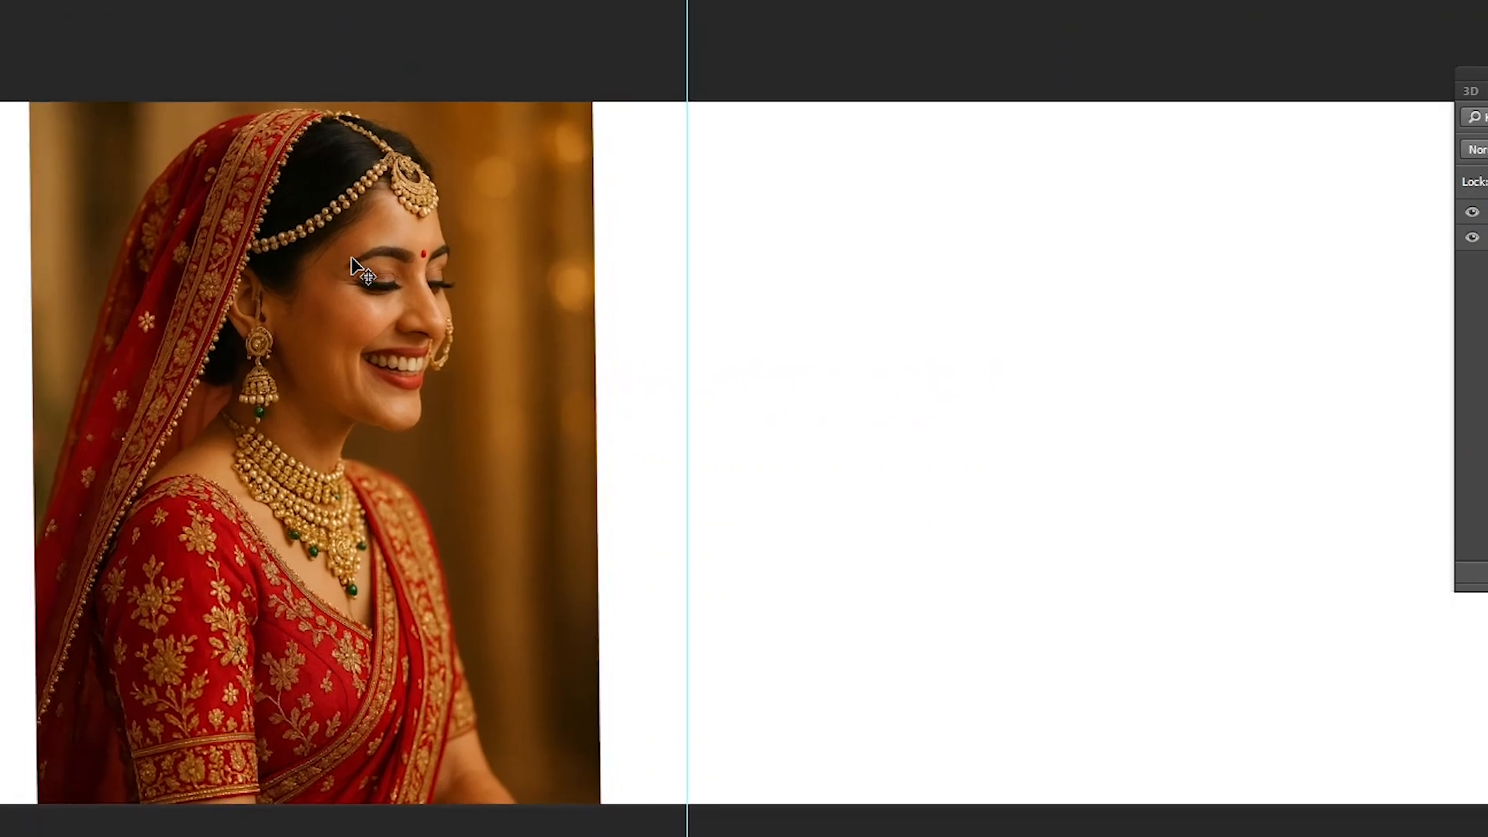
key(alt+i)
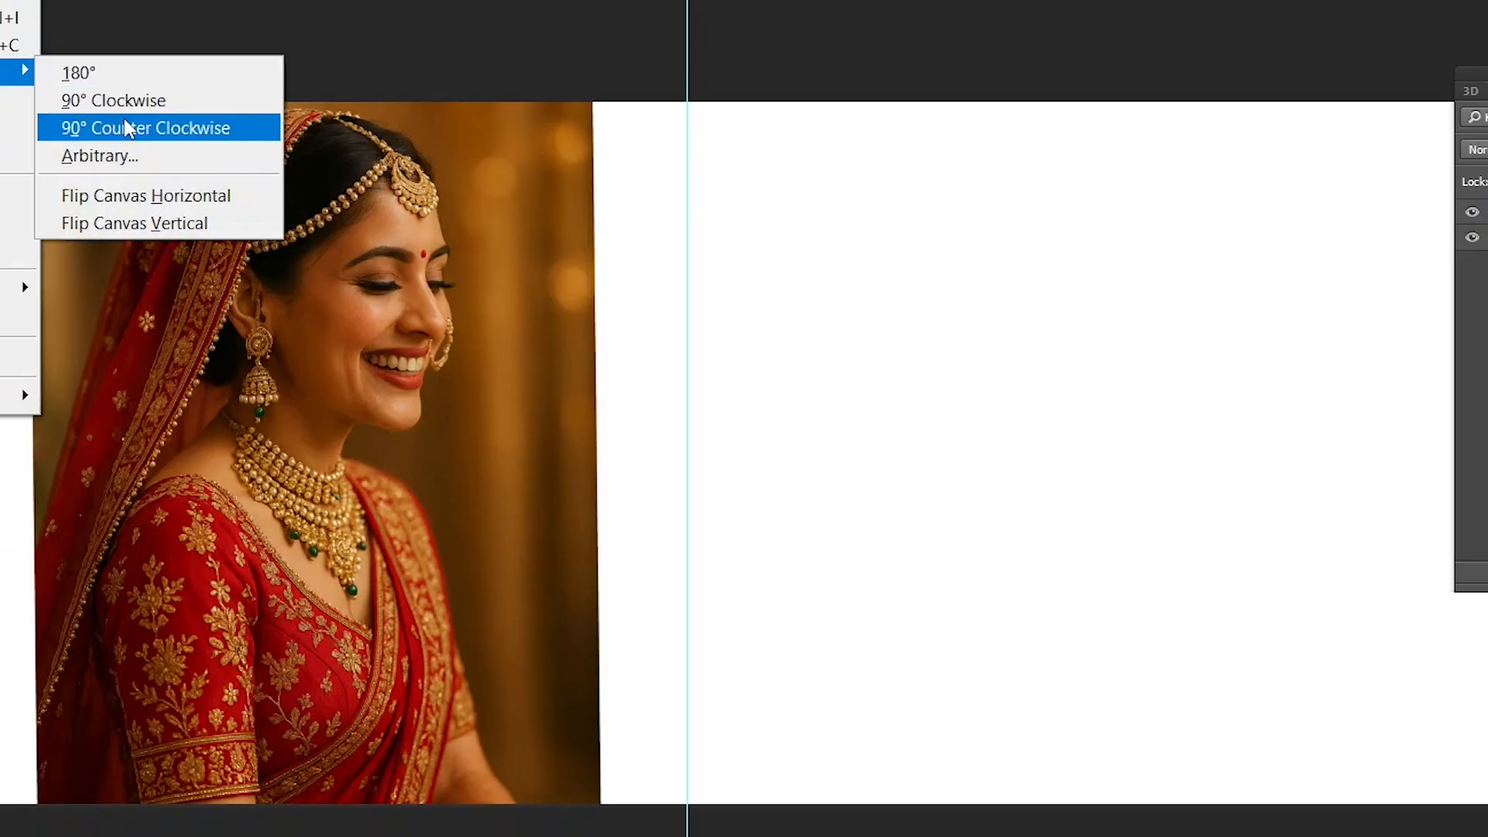
click(493, 301)
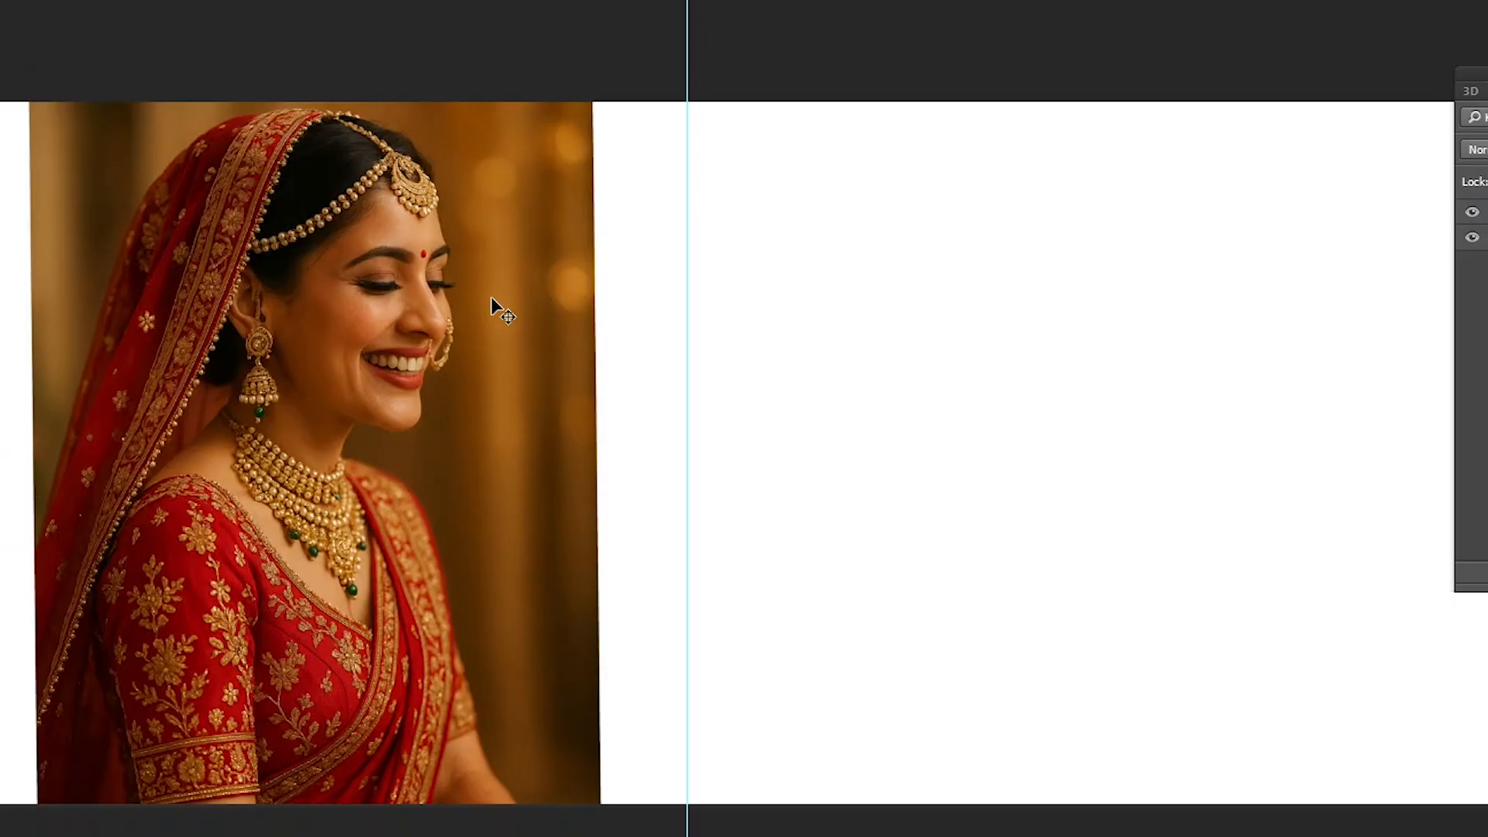
- Enter Alt+Ctrl+S as the keyboard shortcut for the Image menu's Image Rotation 90° Clockwise command
key(ctrl+alt+shift+k)
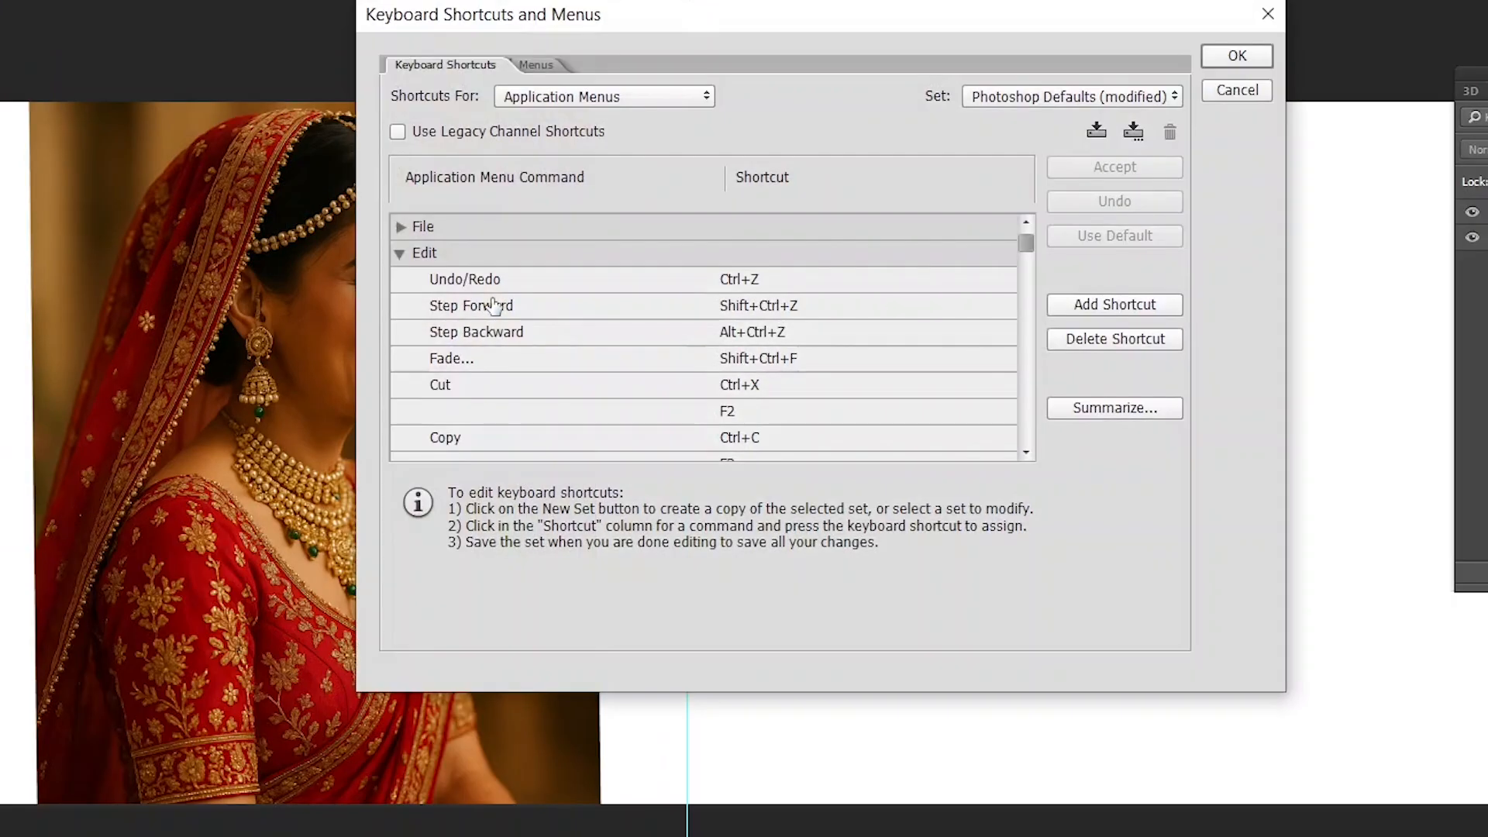
click(401, 254)
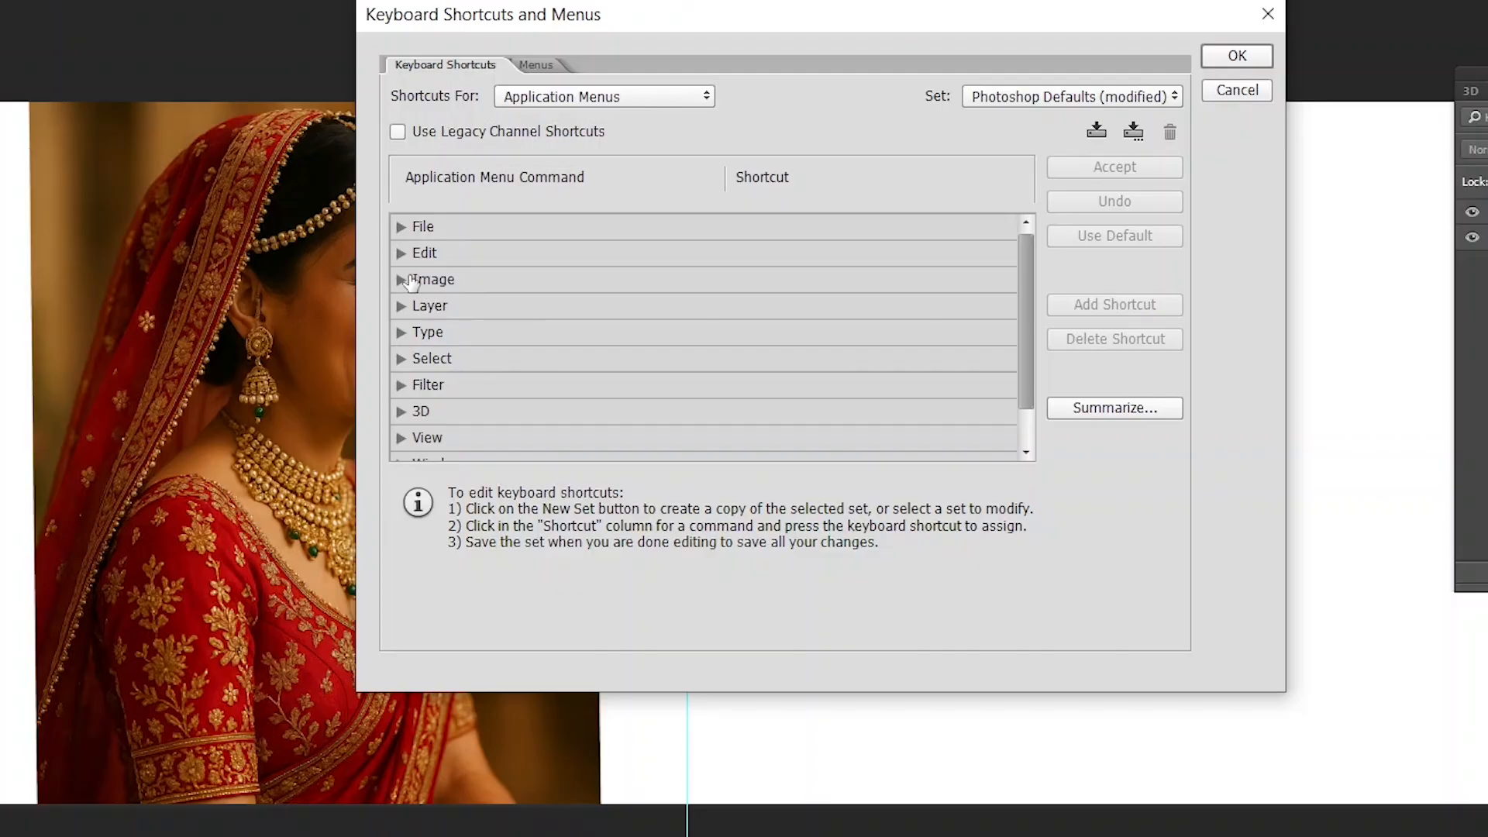
click(422, 280)
click(404, 282)
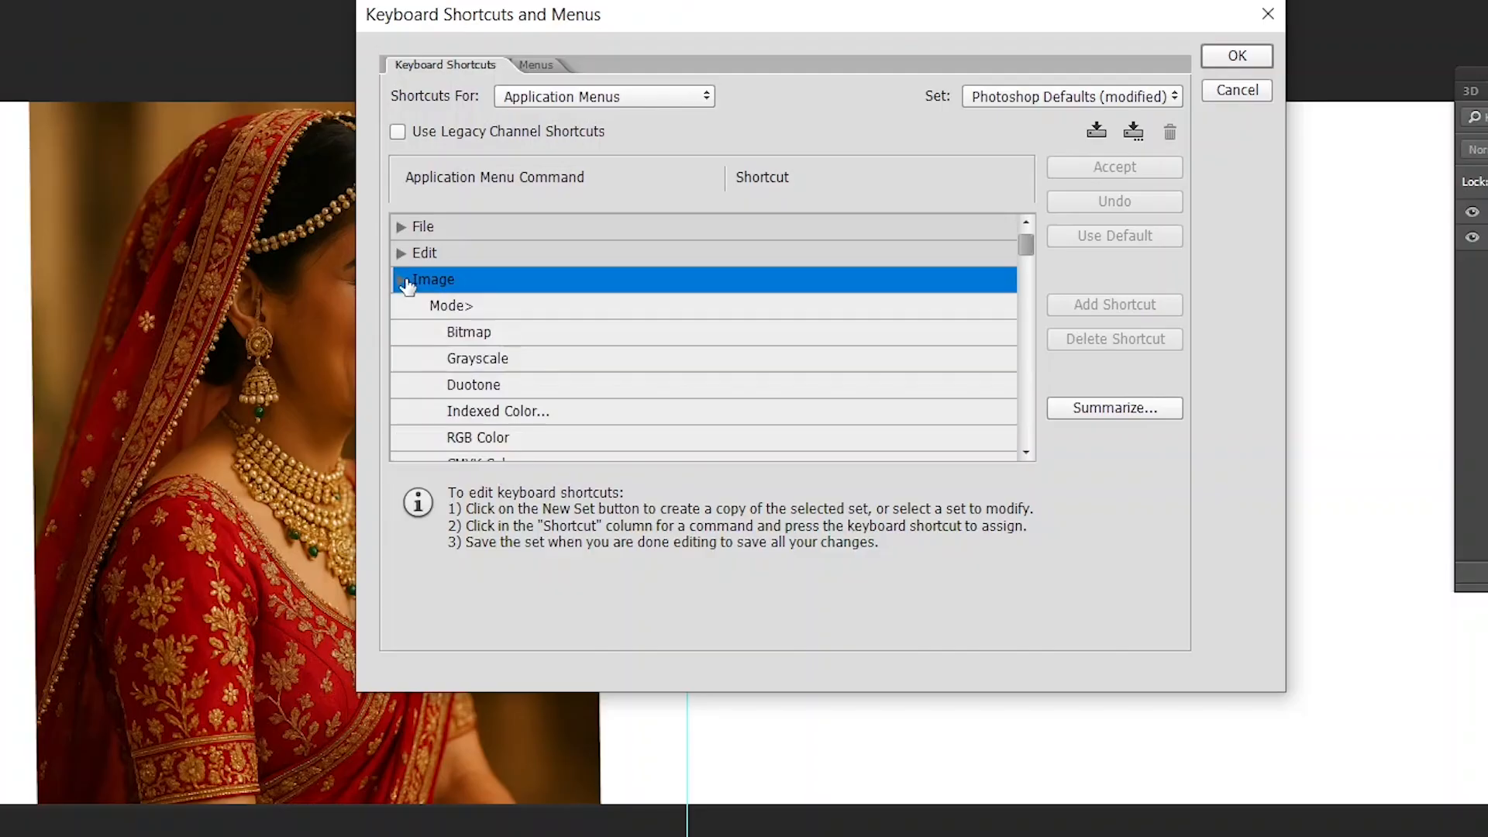
scroll(578, 341, down, 4)
scroll(613, 361, down, 3)
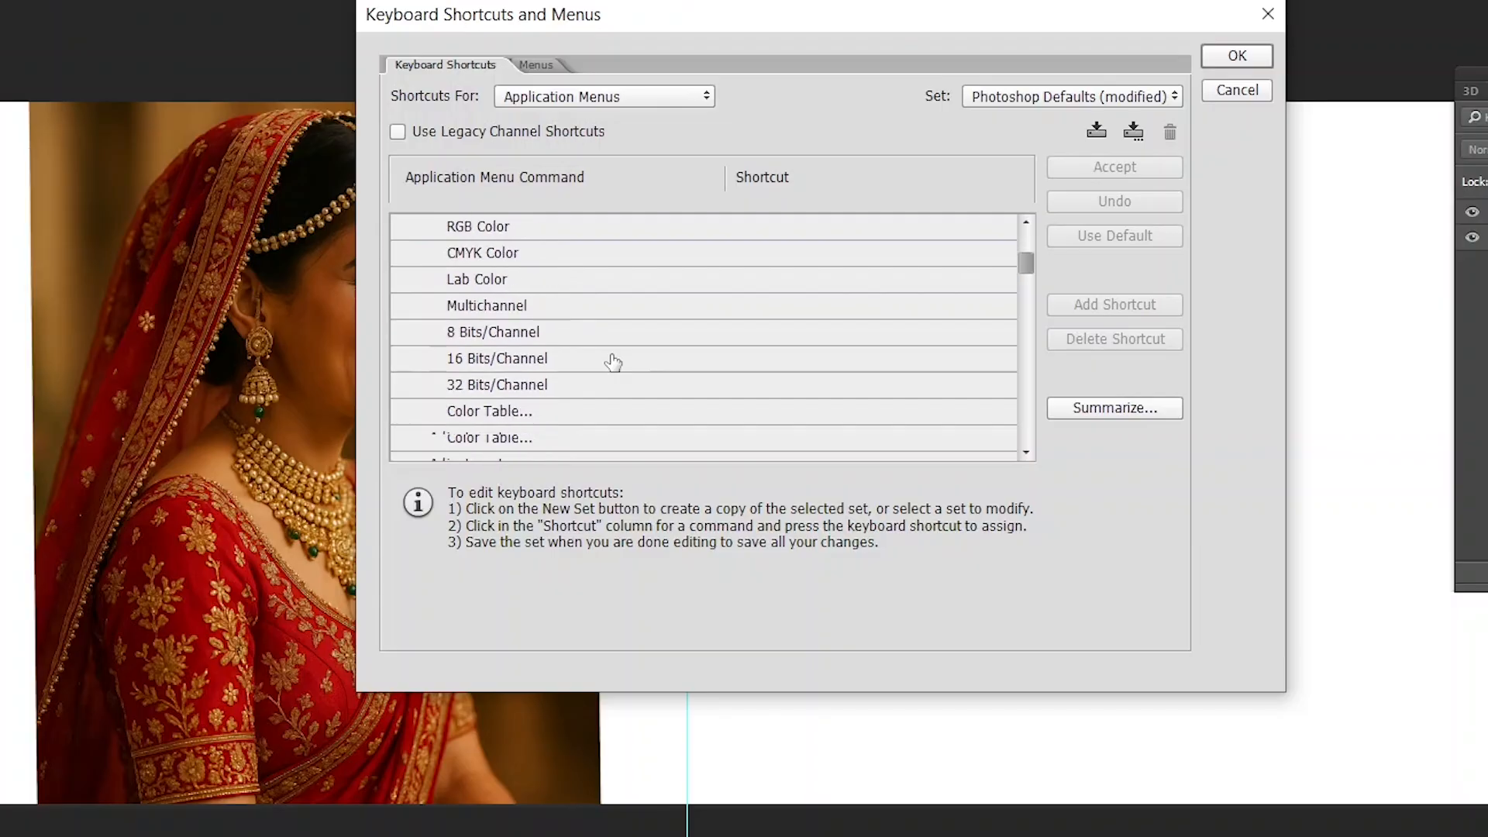
scroll(614, 359, up, 2)
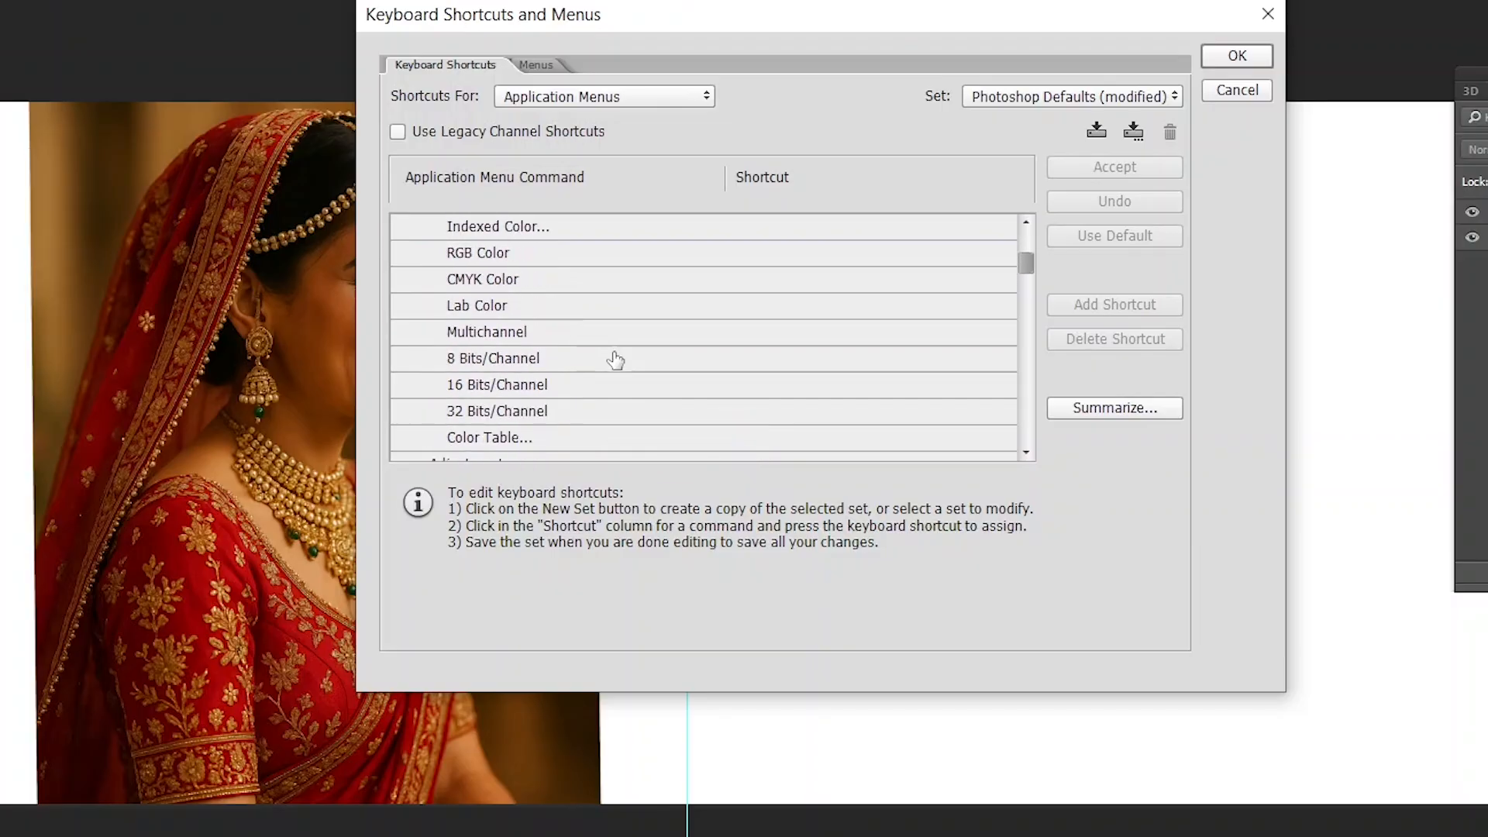
scroll(615, 359, down, 4)
scroll(647, 355, down, 4)
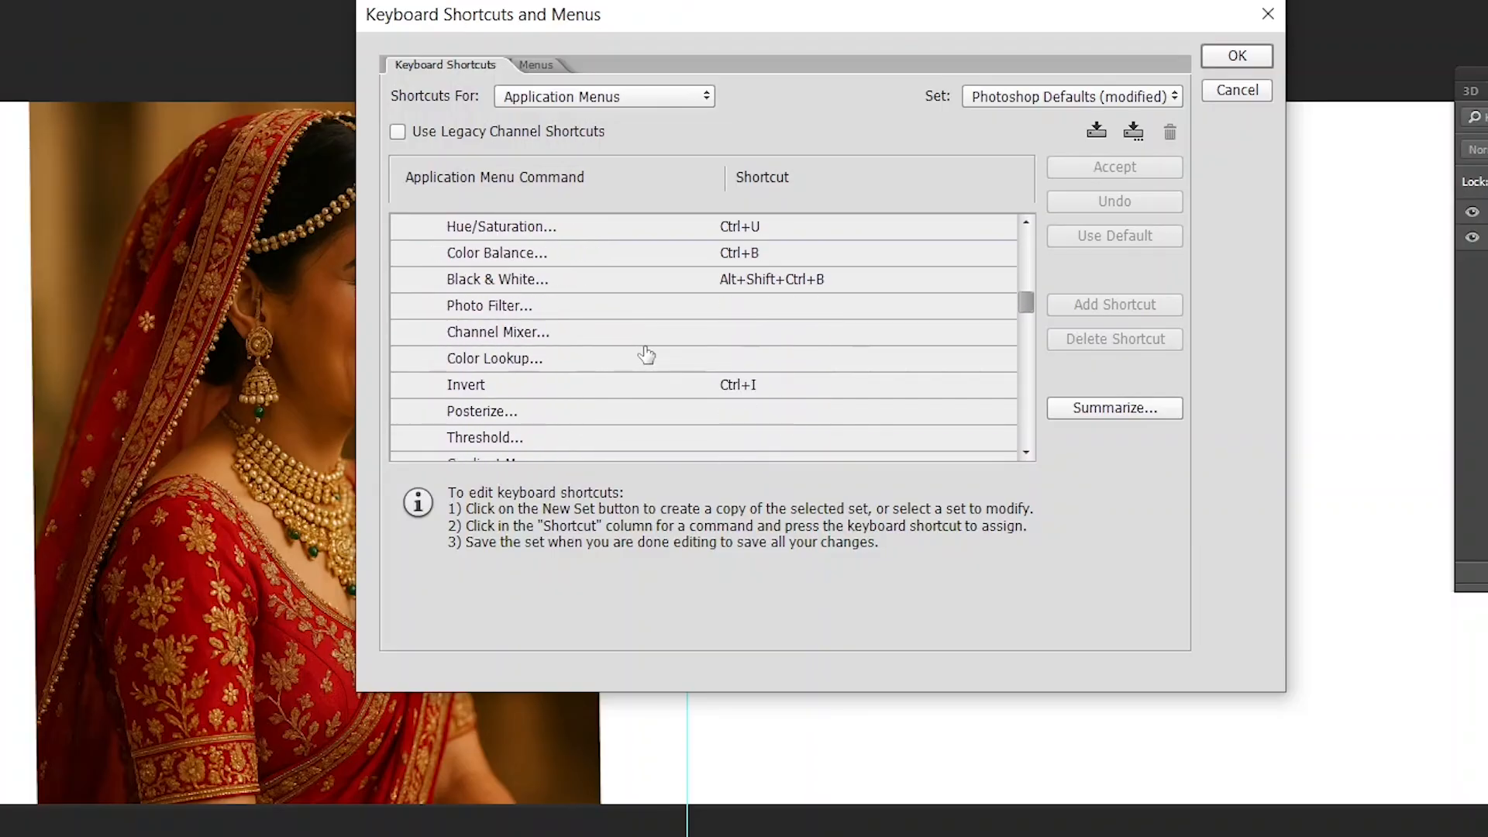
scroll(653, 353, down, 1)
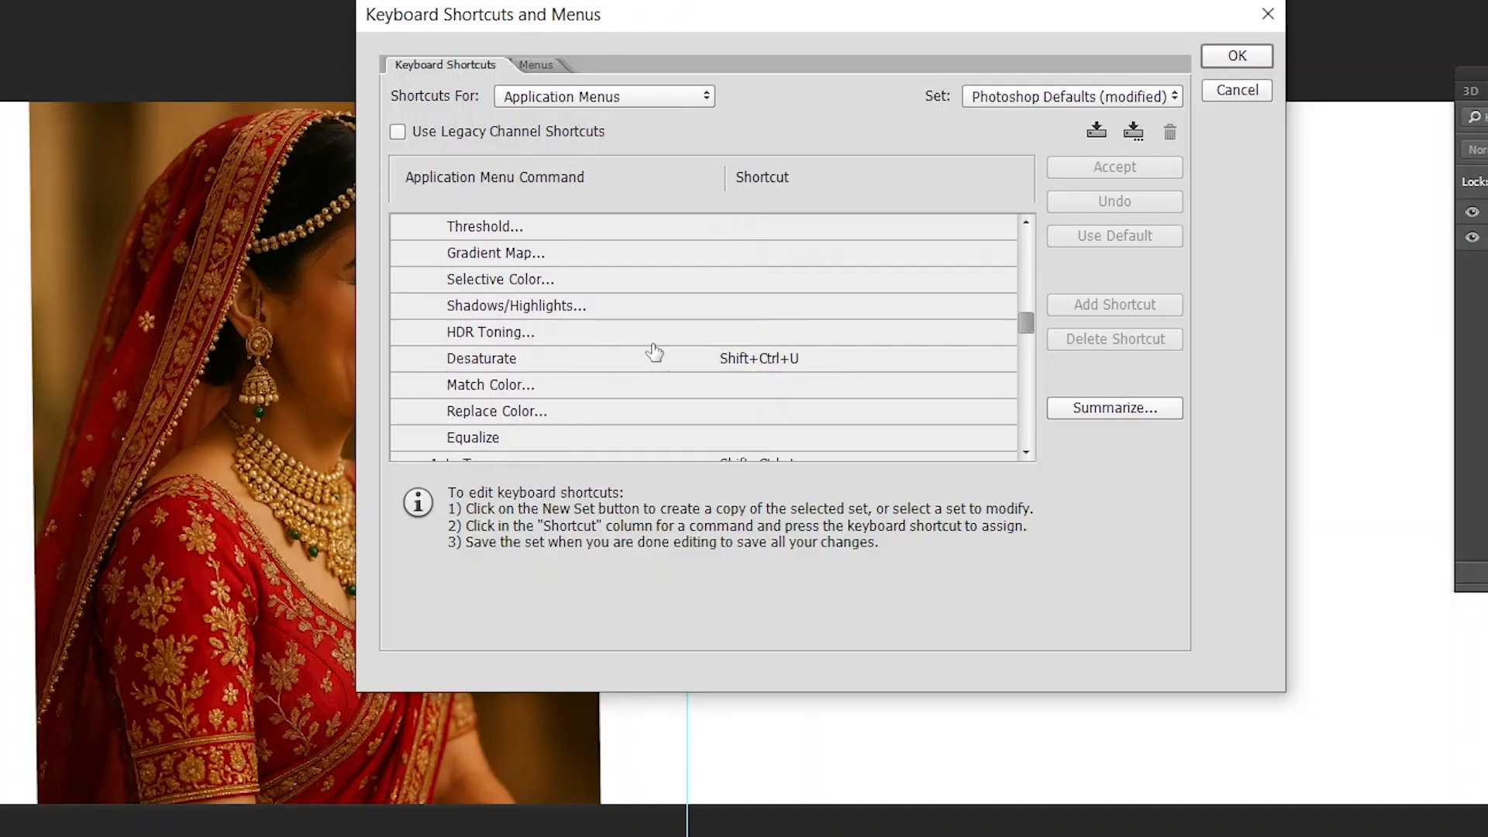
scroll(658, 354, down, 5)
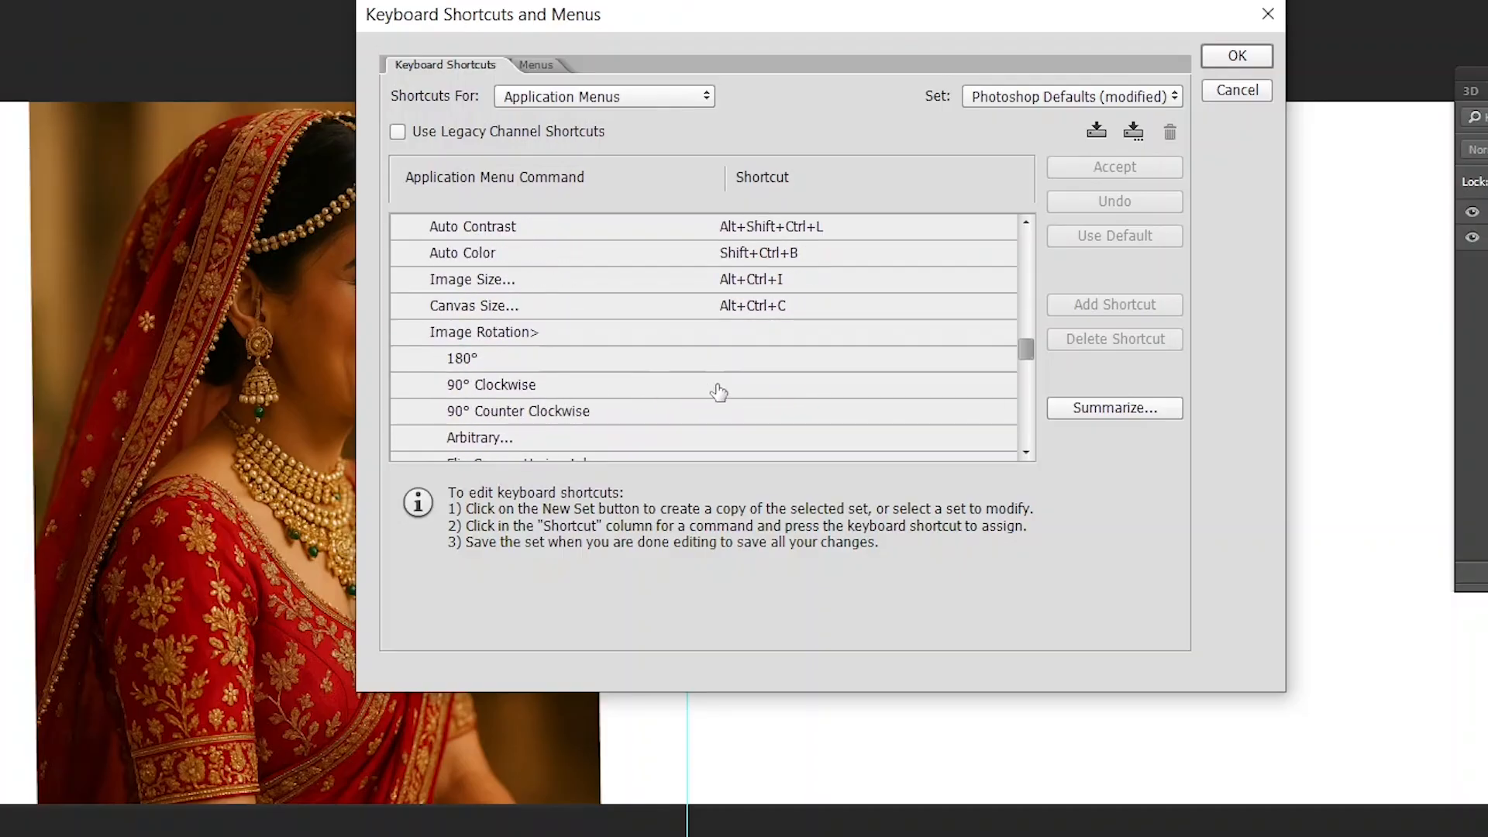
click(749, 385)
key(alt)
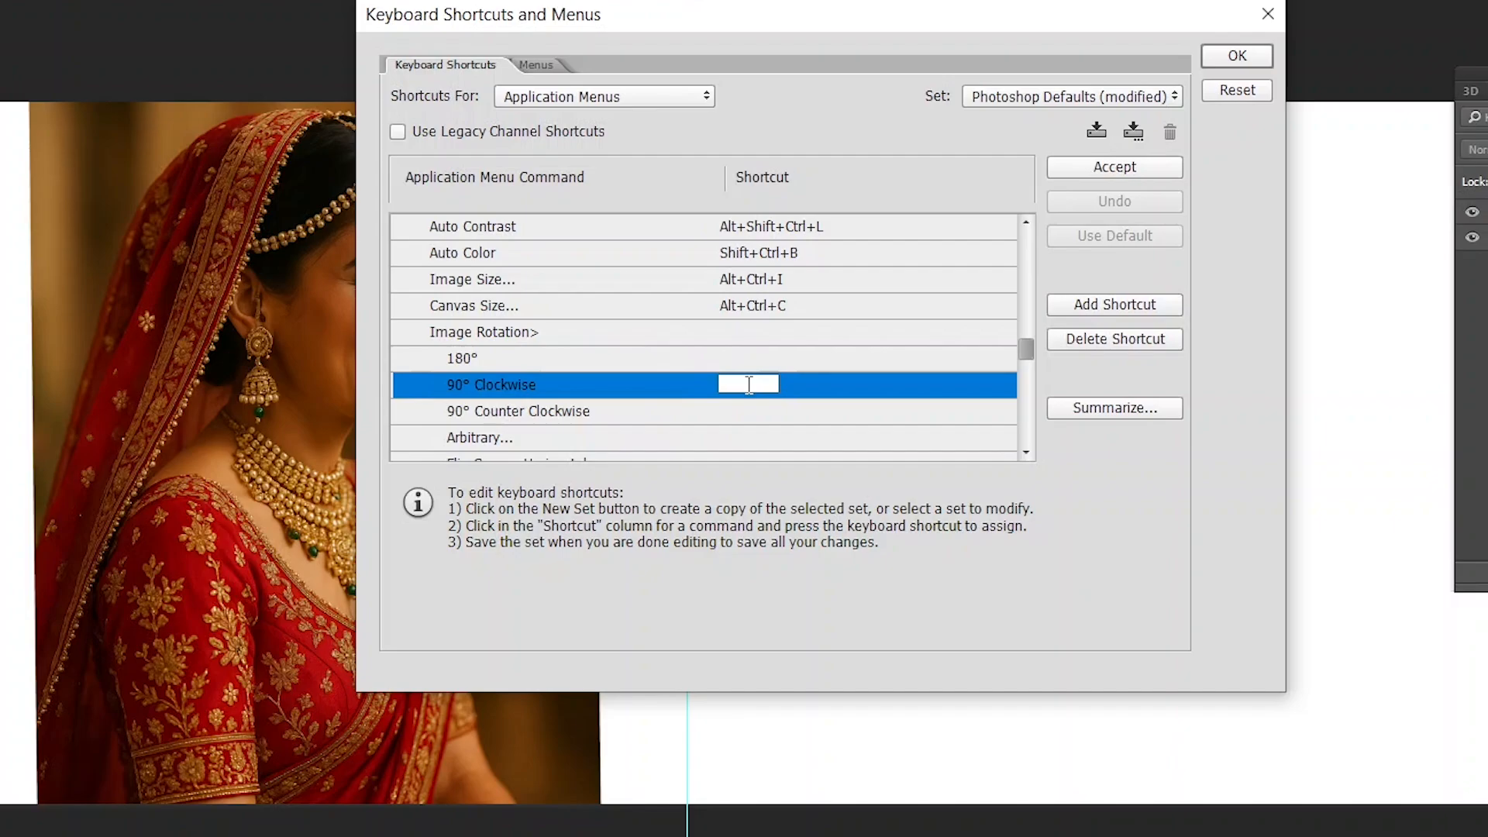
key(alt+ctrl+s)
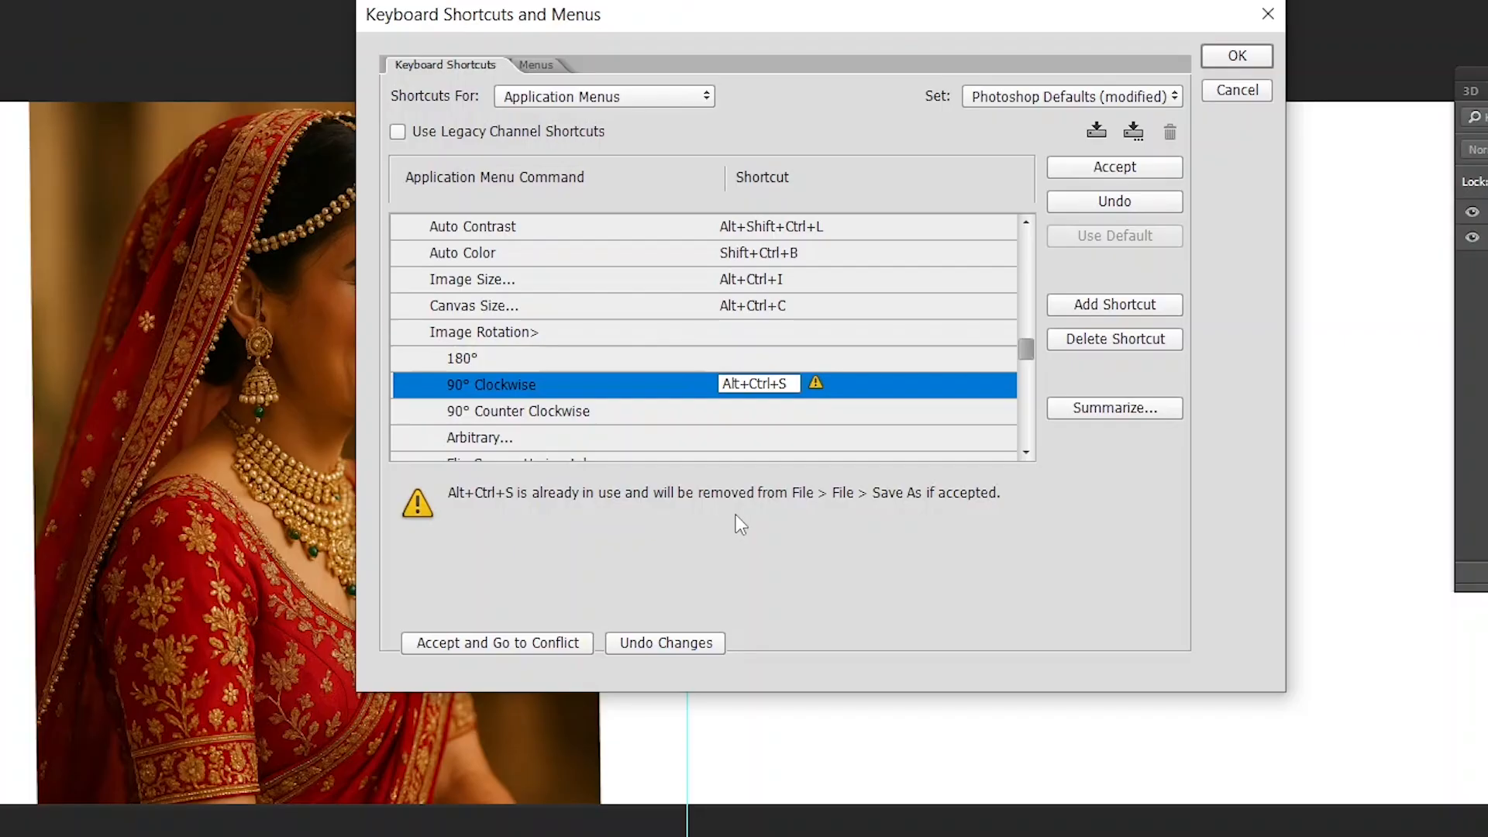
- Try other shortcut combinations for the Image Rotation 90° Clockwise command, assign Alt+Ctrl+Y to it, and close the shortcut settings
key(ctrl+alt+a)
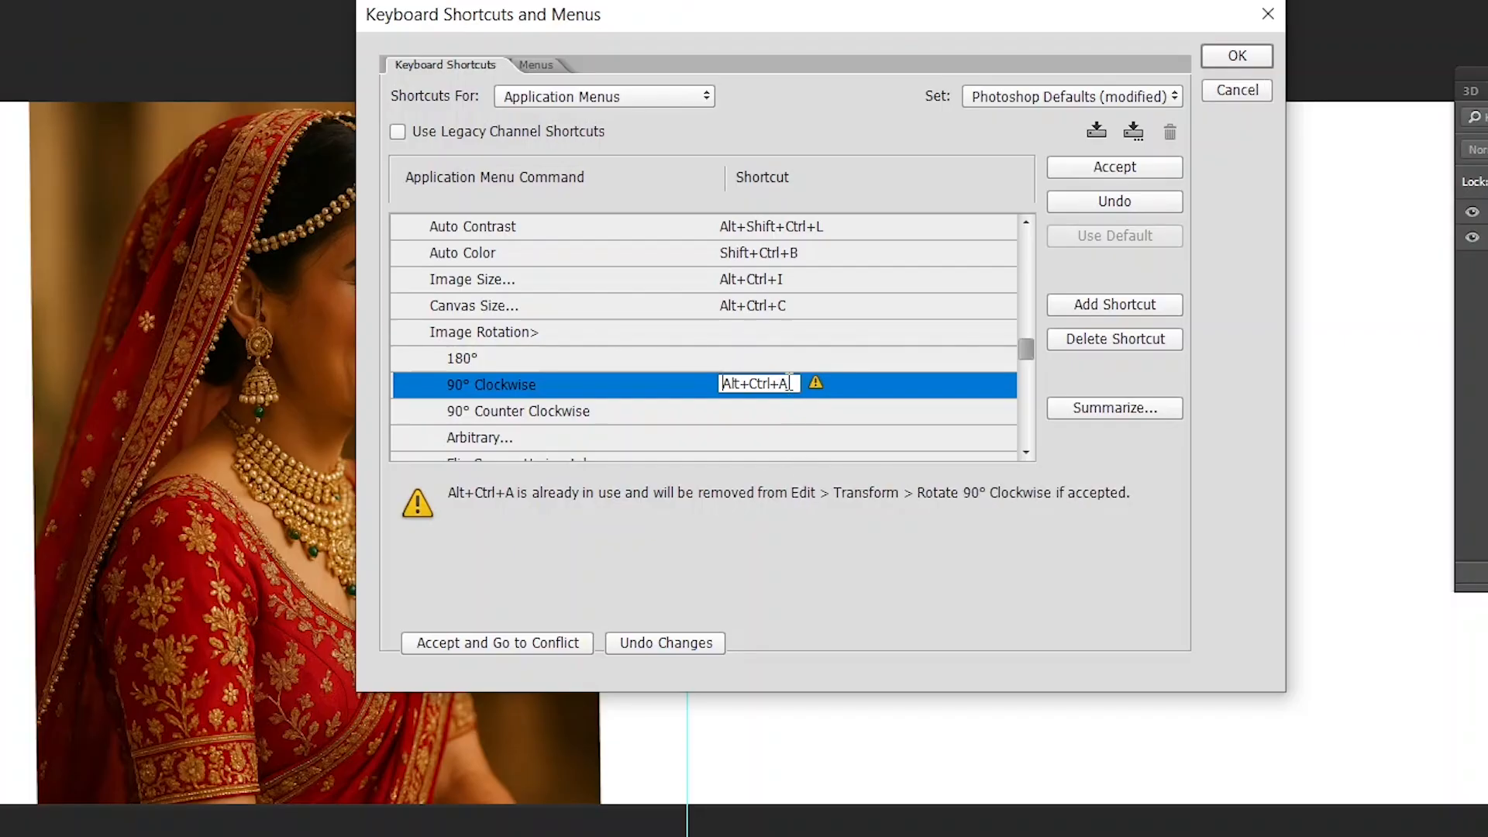
drag(790, 383, 706, 395)
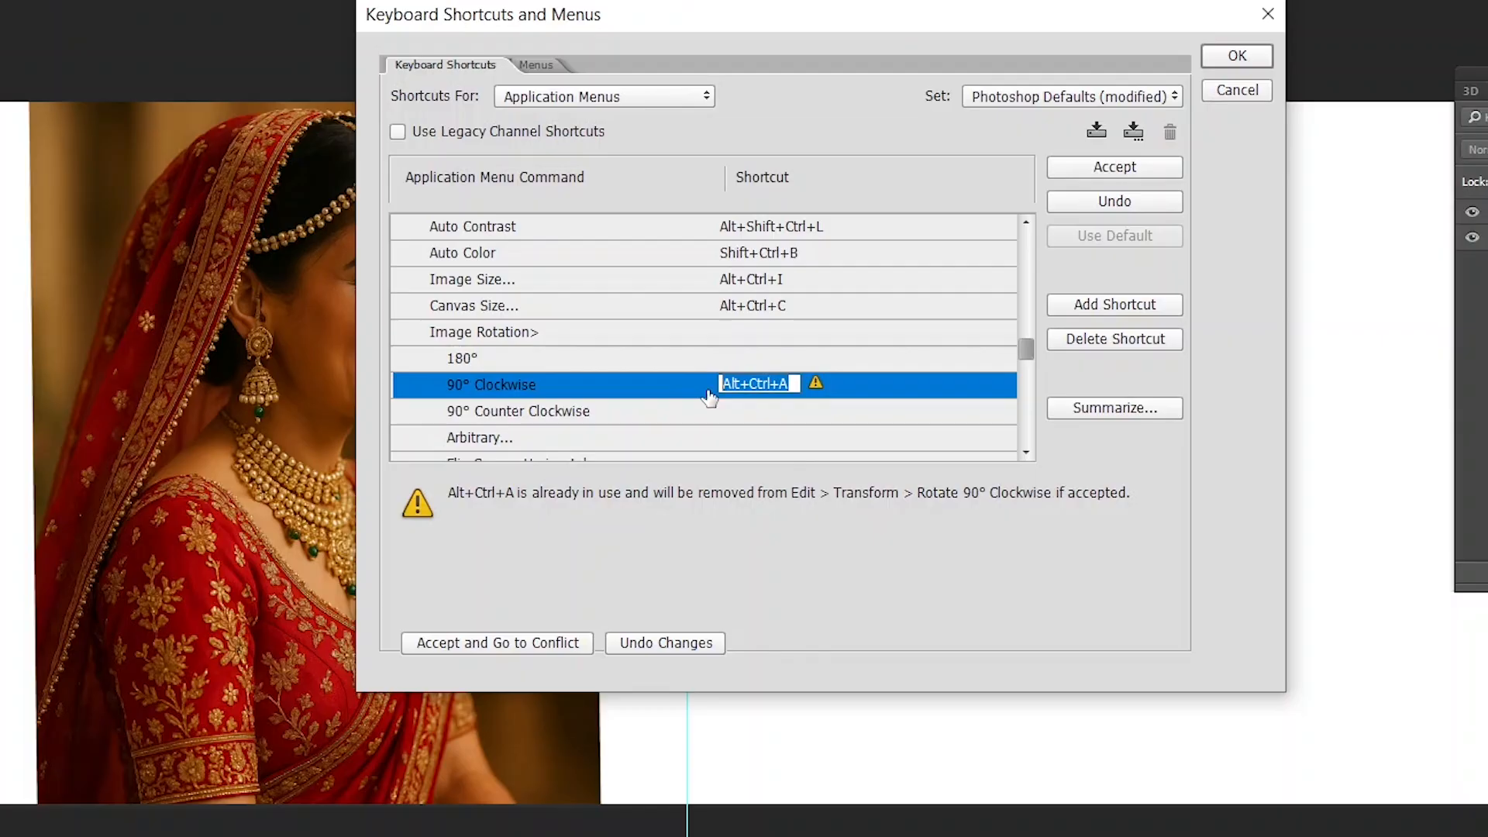
key(ctrl+alt+e)
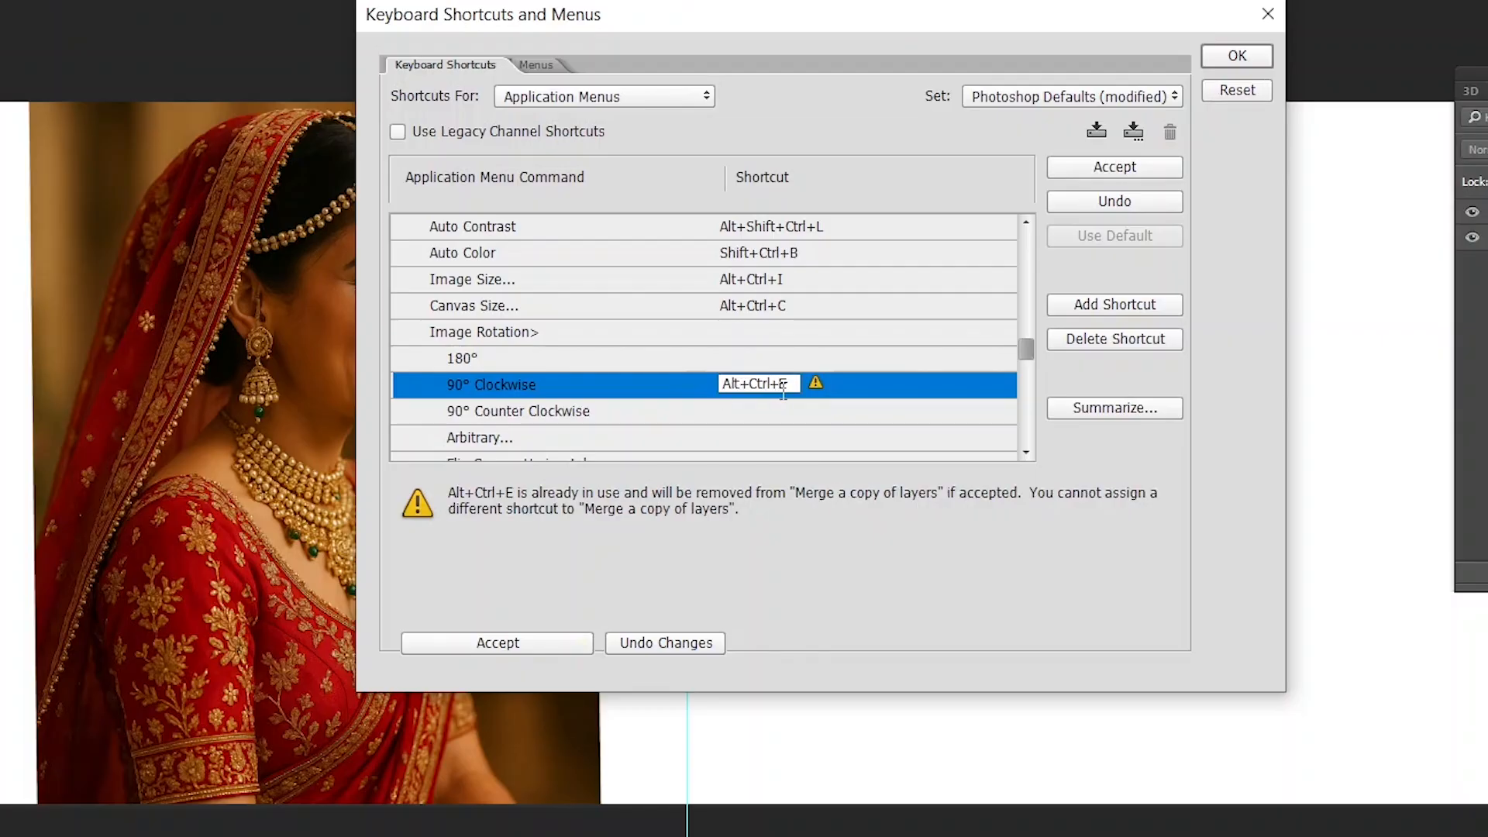
key(ctrl+alt+r)
key(ctrl+alt+t)
key(ctrl+alt+y)
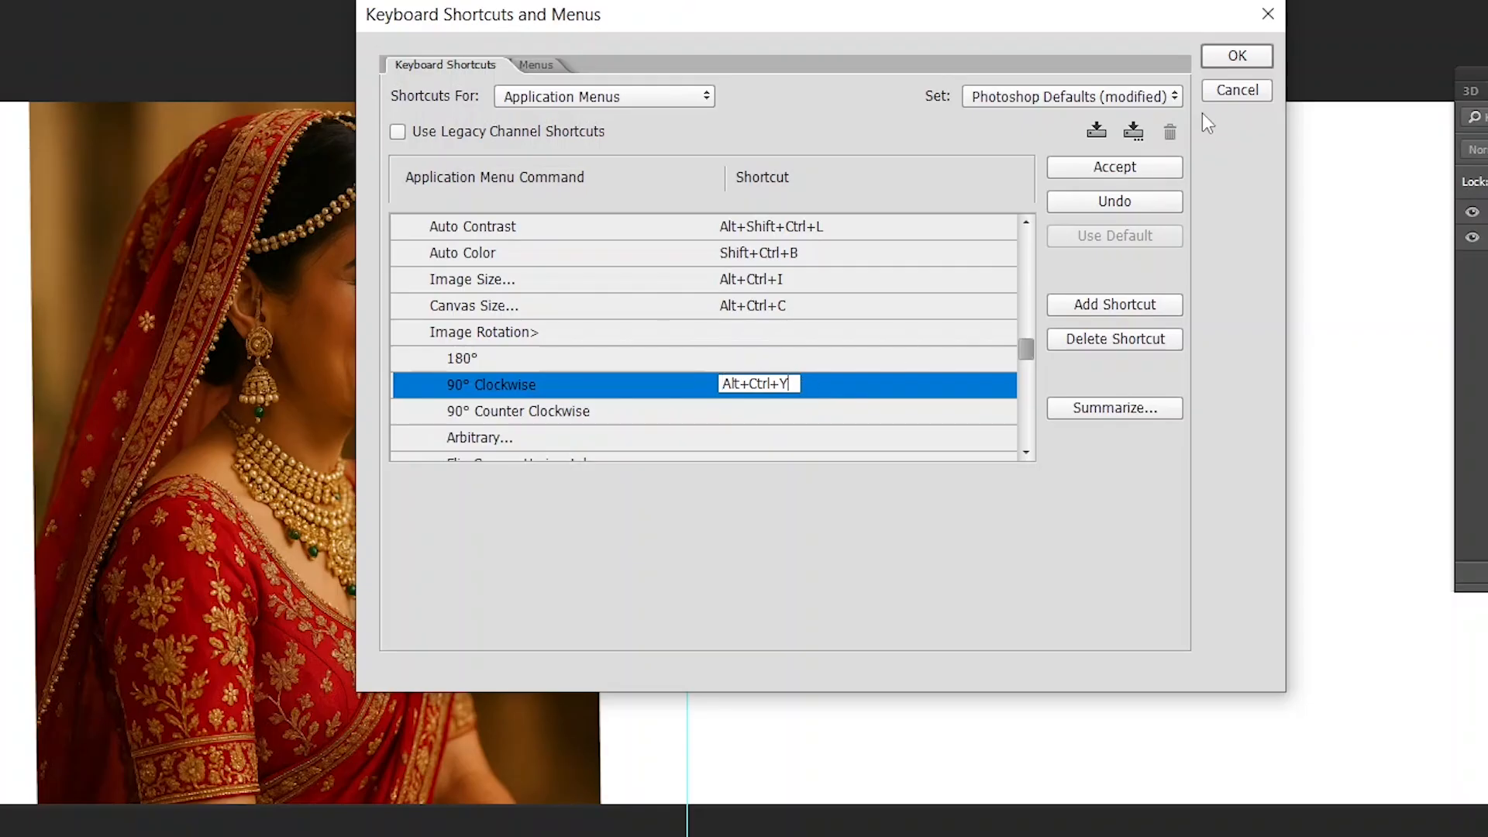
click(1115, 168)
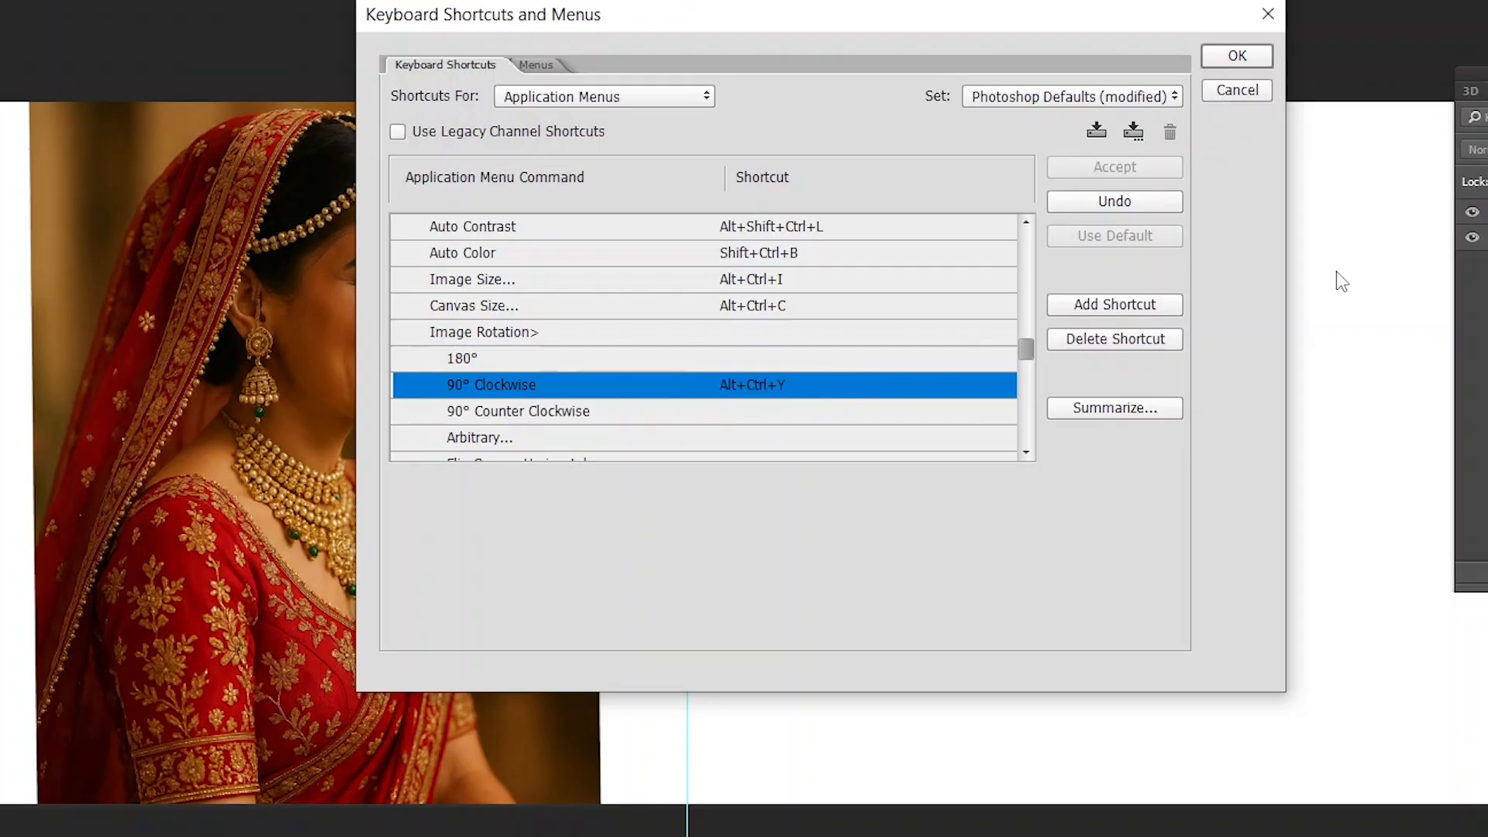
click(1238, 91)
- Rotate the whole canvas in 90° clockwise turns with the new shortcut until it is upright again
key(ctrl+alt+y)
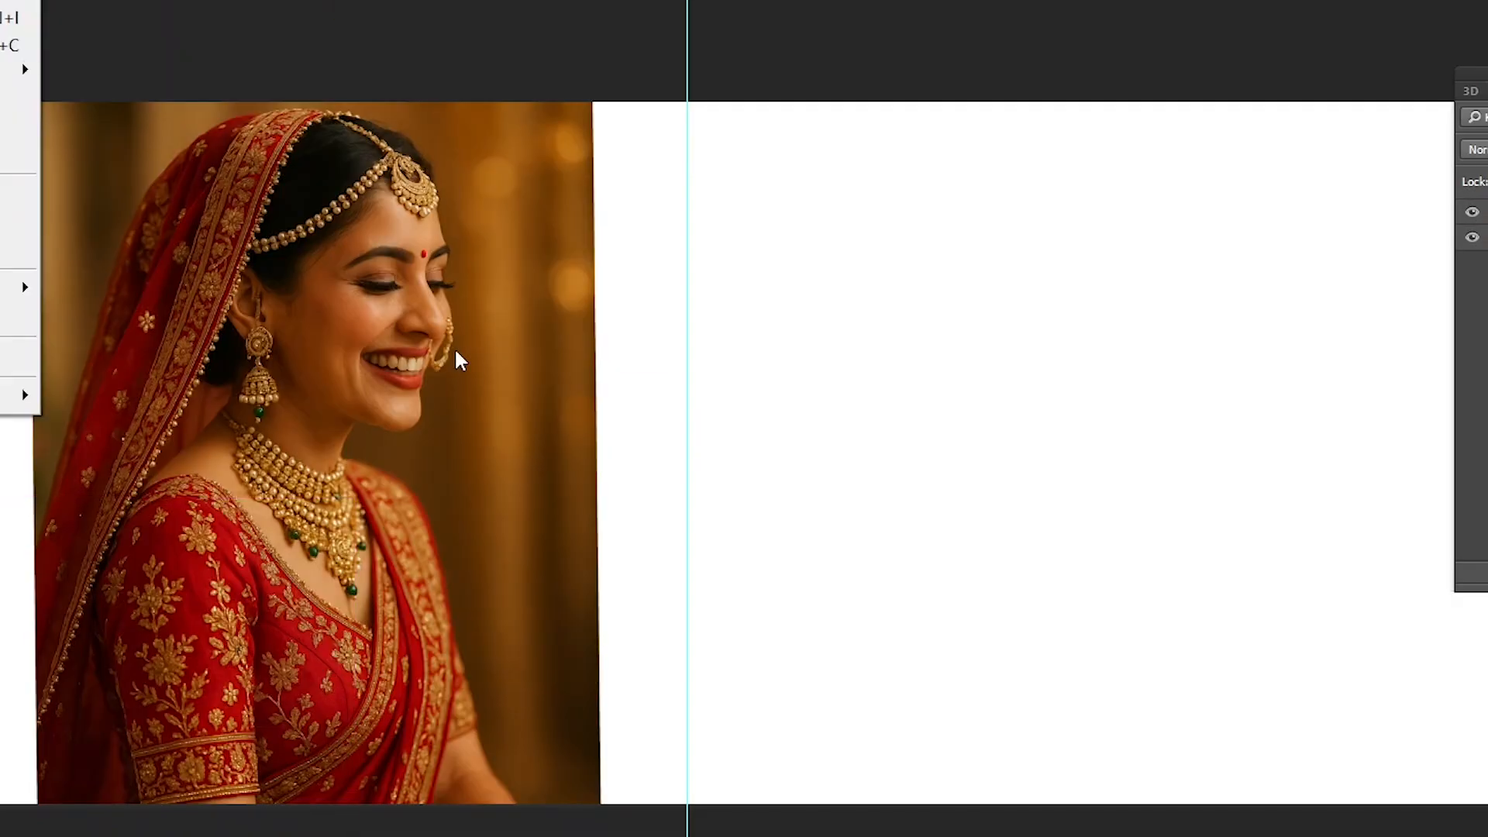
key(g)
key(9)
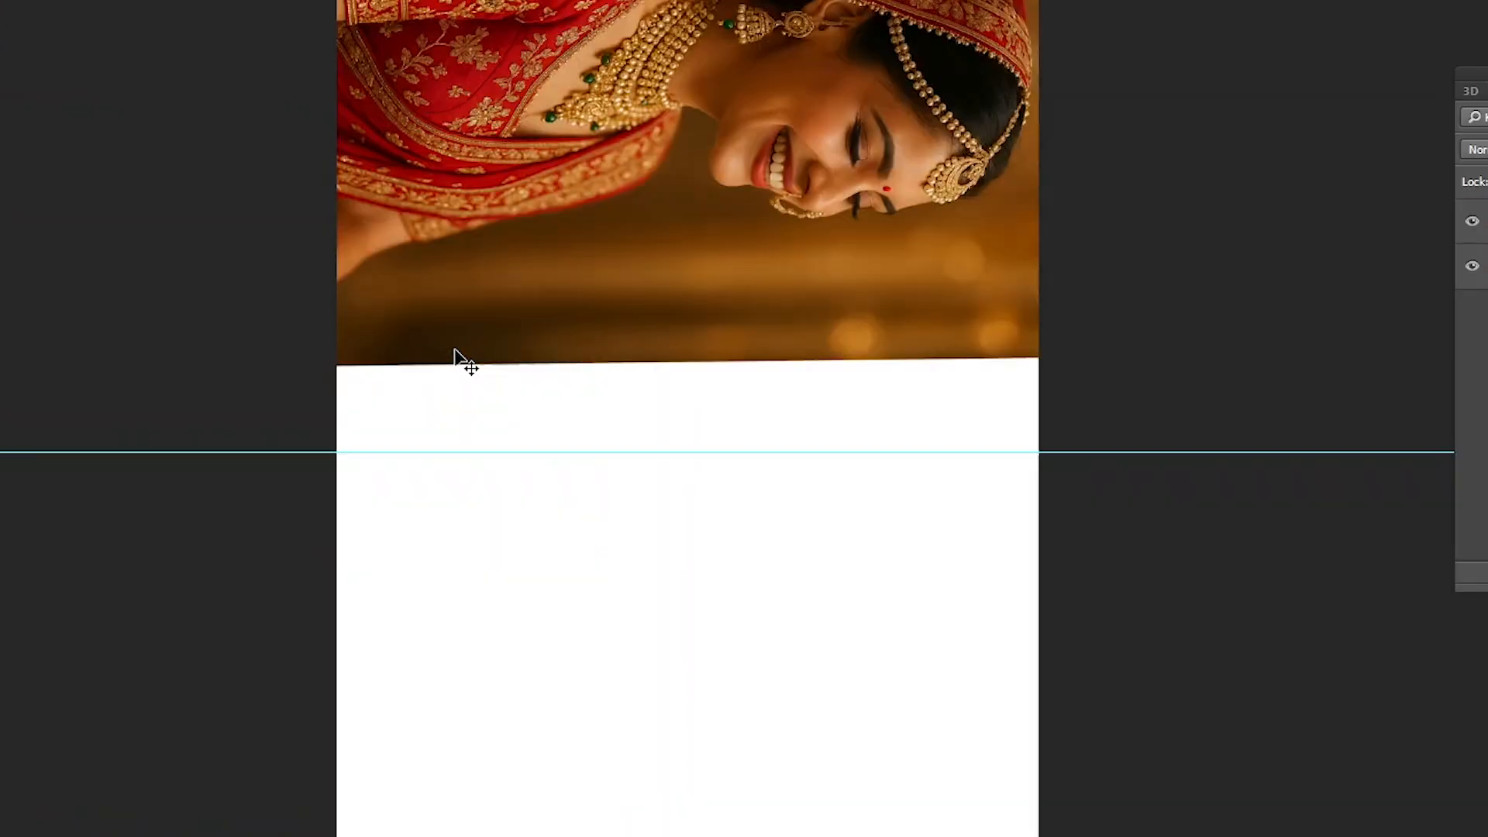
key(alt+i)
key(g)
key(1)
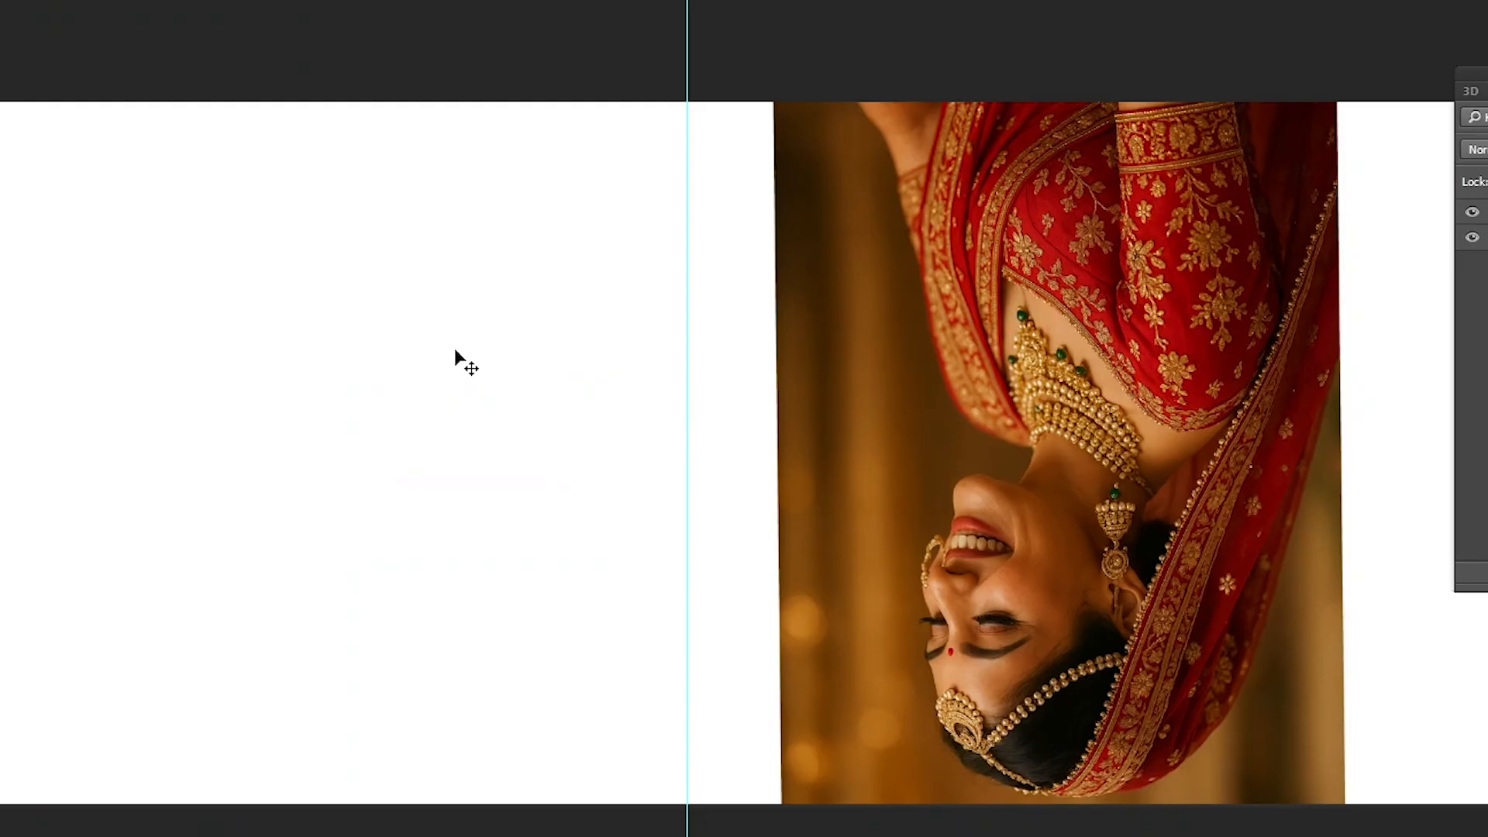
key(alt+i)
key(g)
key(9)
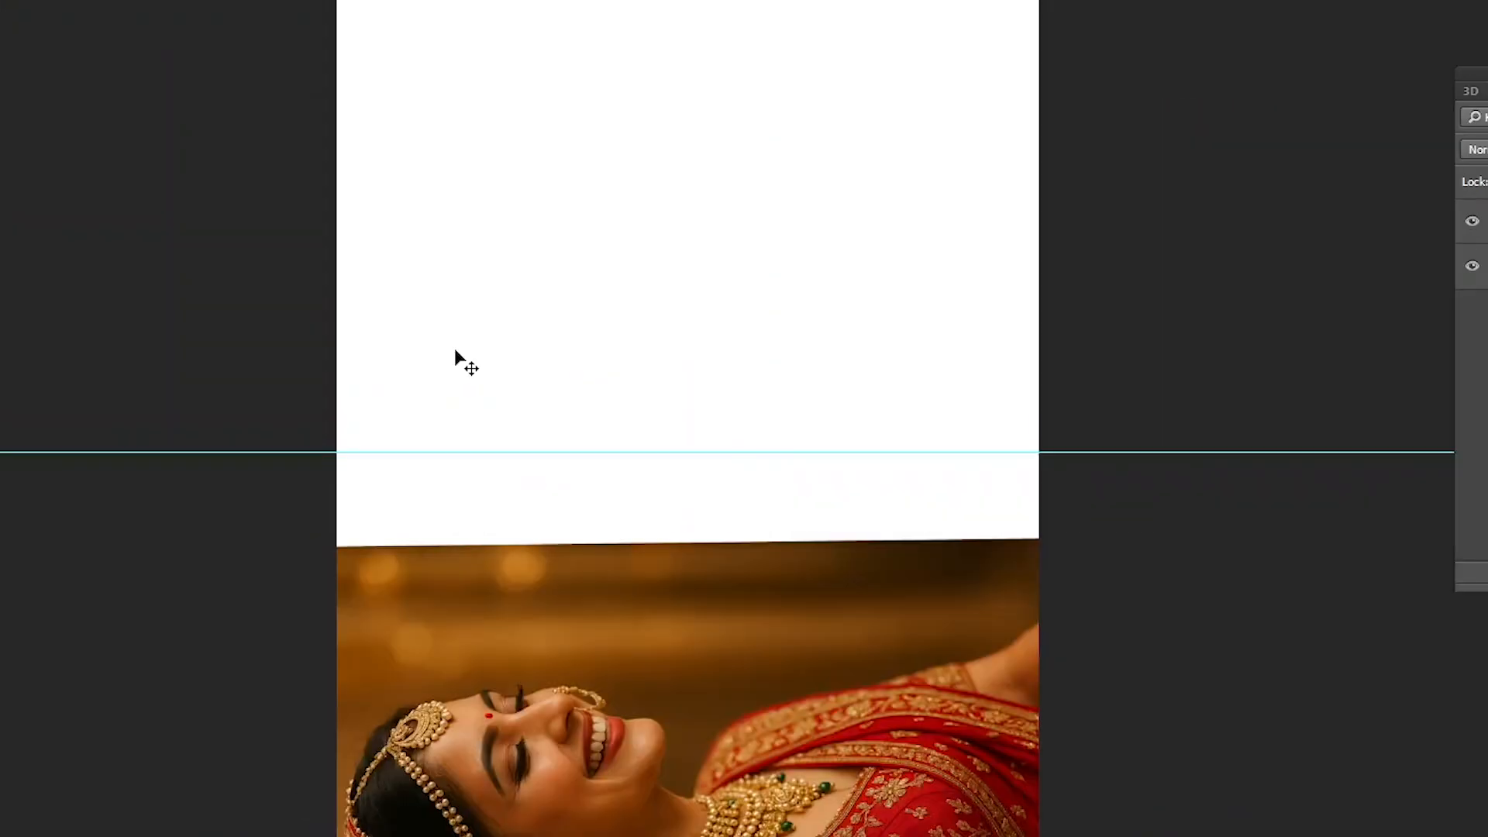
key(alt+i)
key(g)
key(9)
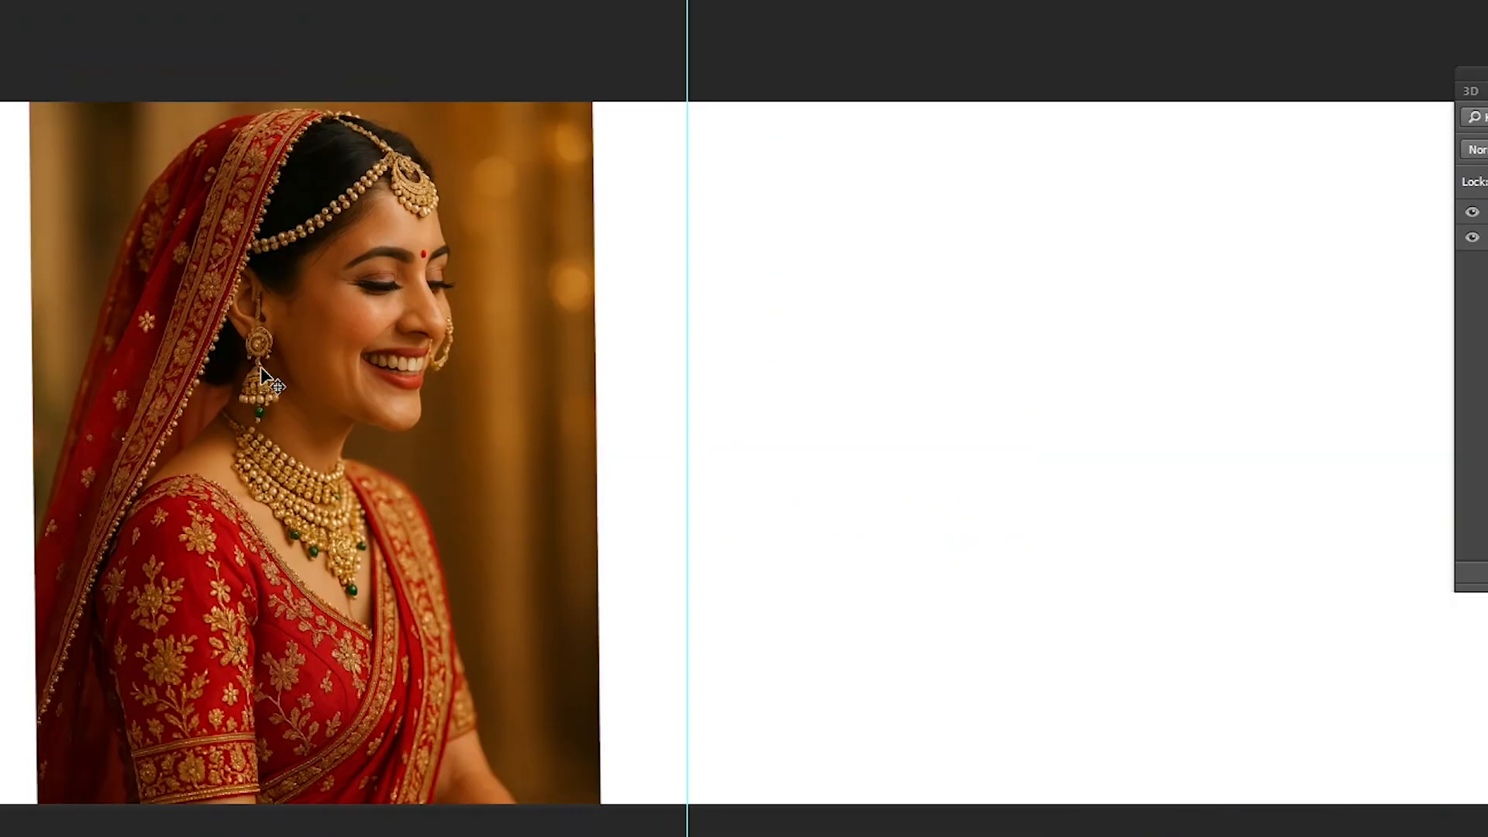
- Select the bride portrait's layer, try moving the portrait slightly, and undo the move
mouse_move(262, 368)
mouse_down()
mouse_move(212, 422)
mouse_move(273, 352)
mouse_up()
key(ctrl+z)
scroll(403, 431, down, 1)
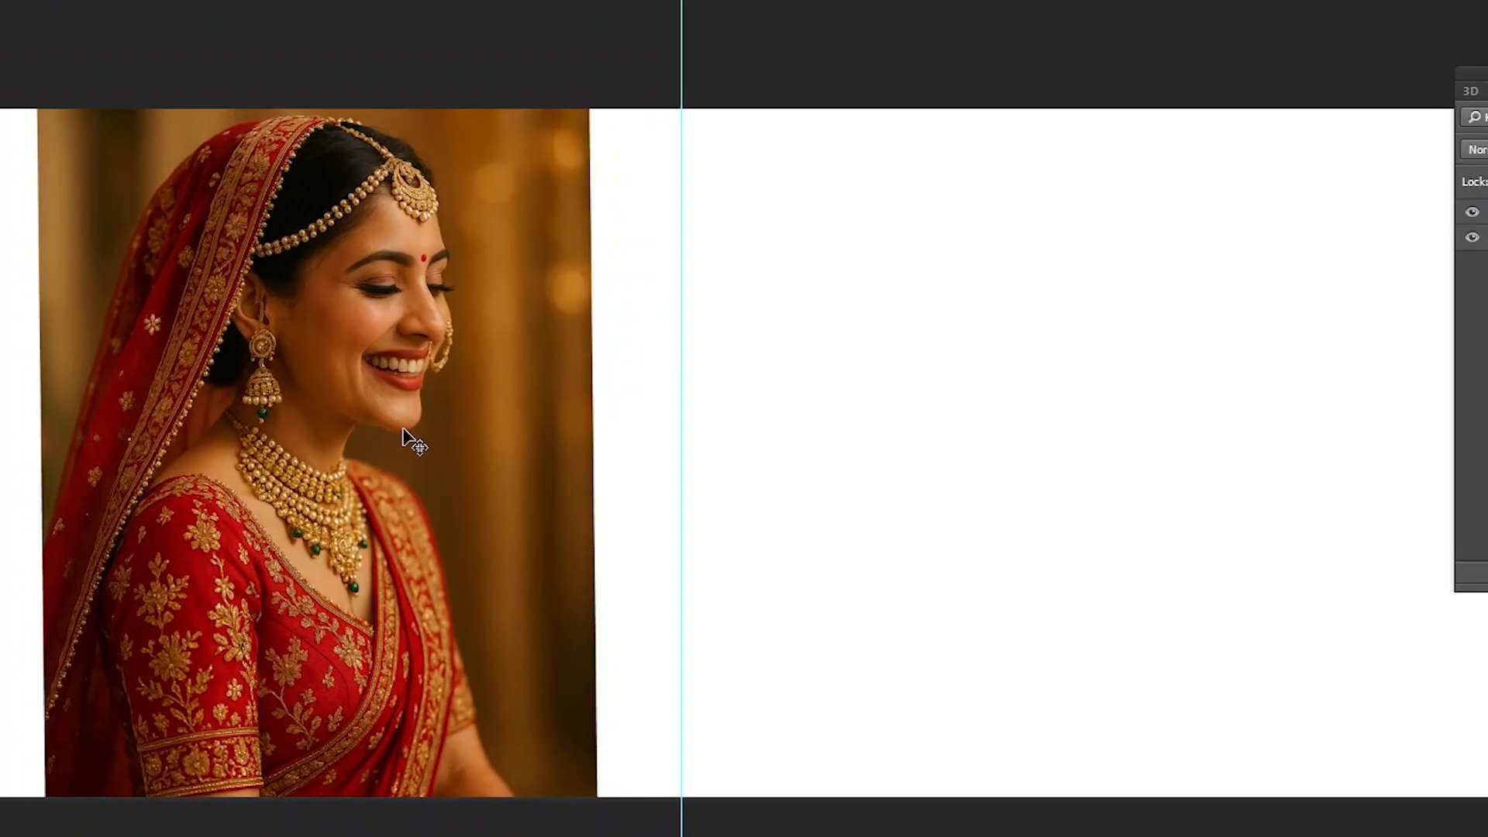
right_click(395, 387)
click(429, 394)
drag(429, 389, 453, 403)
key(ctrl+z)
- Rotate only the bride portrait layer in 90° clockwise turns with its shortcut until it is upright again
key(ctrl+alt+r)
key(ctrl+alt+r)
key(ctrl+alt+r)
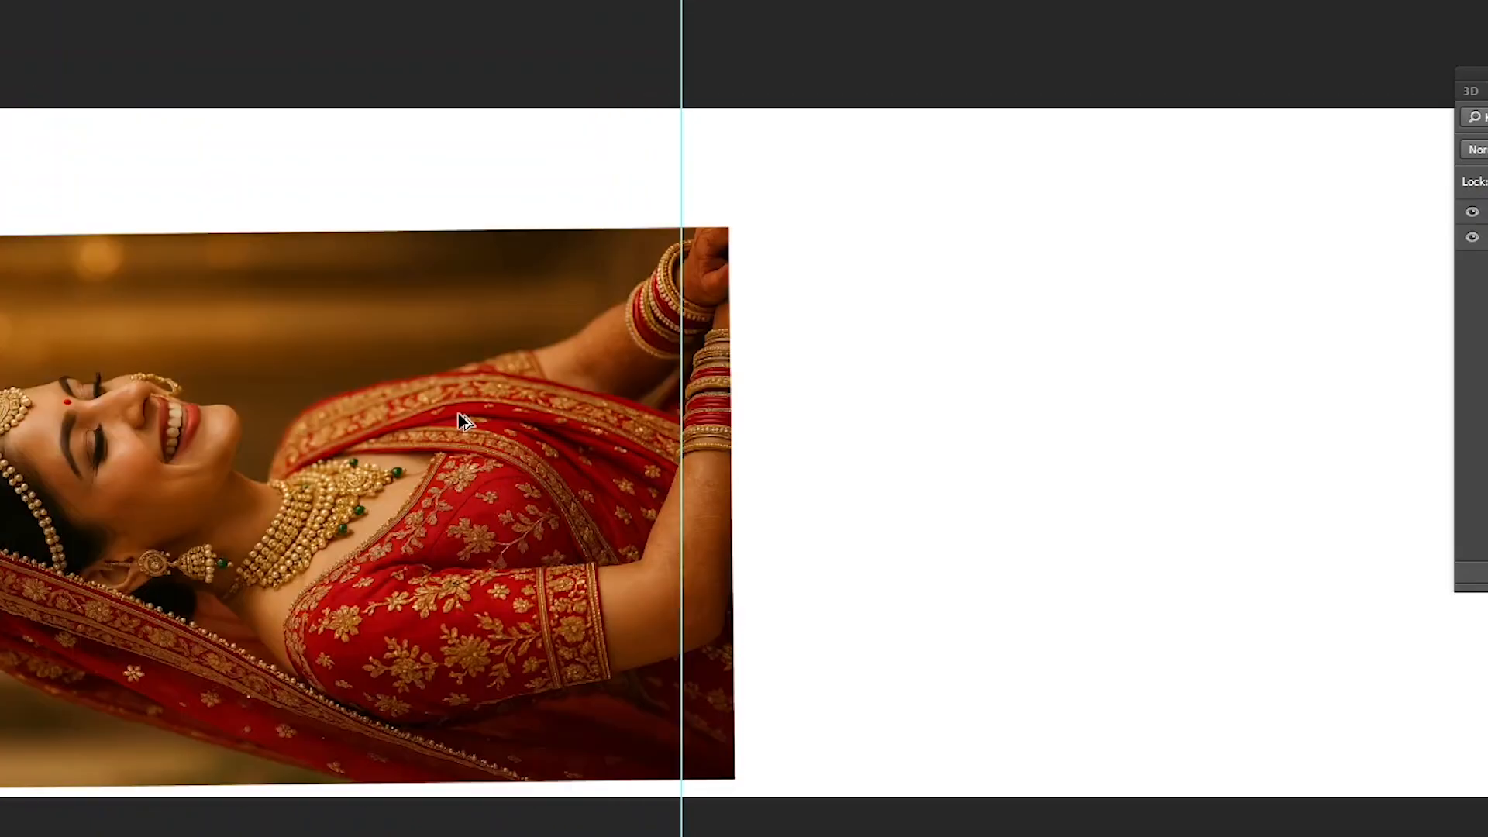
key(ctrl+alt+r)
right_click(673, 350)
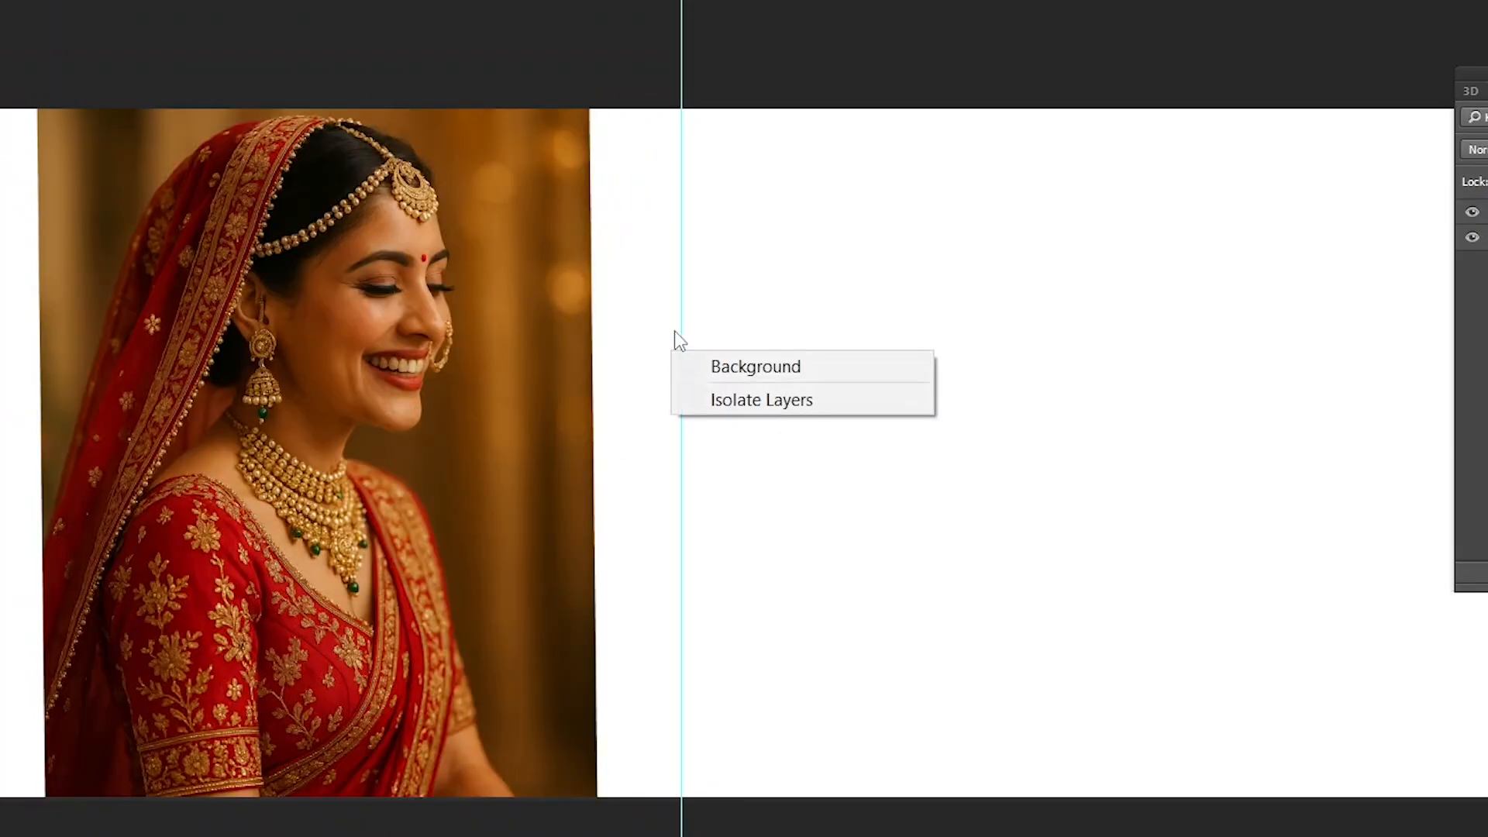
click(752, 280)
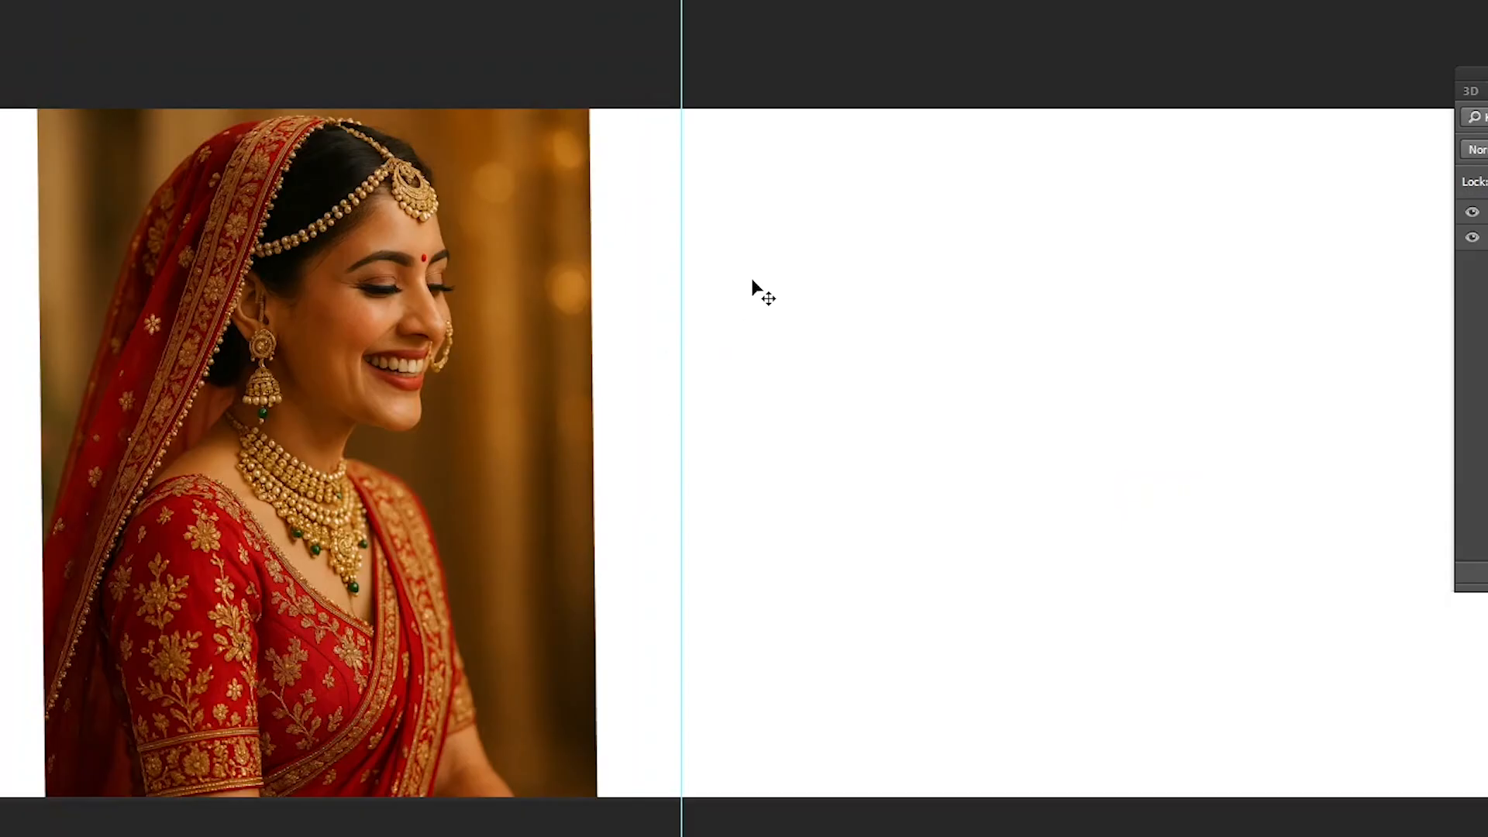
- Select the bride portrait's layer and move the portrait slightly down and to the right
key(ctrl+minus)
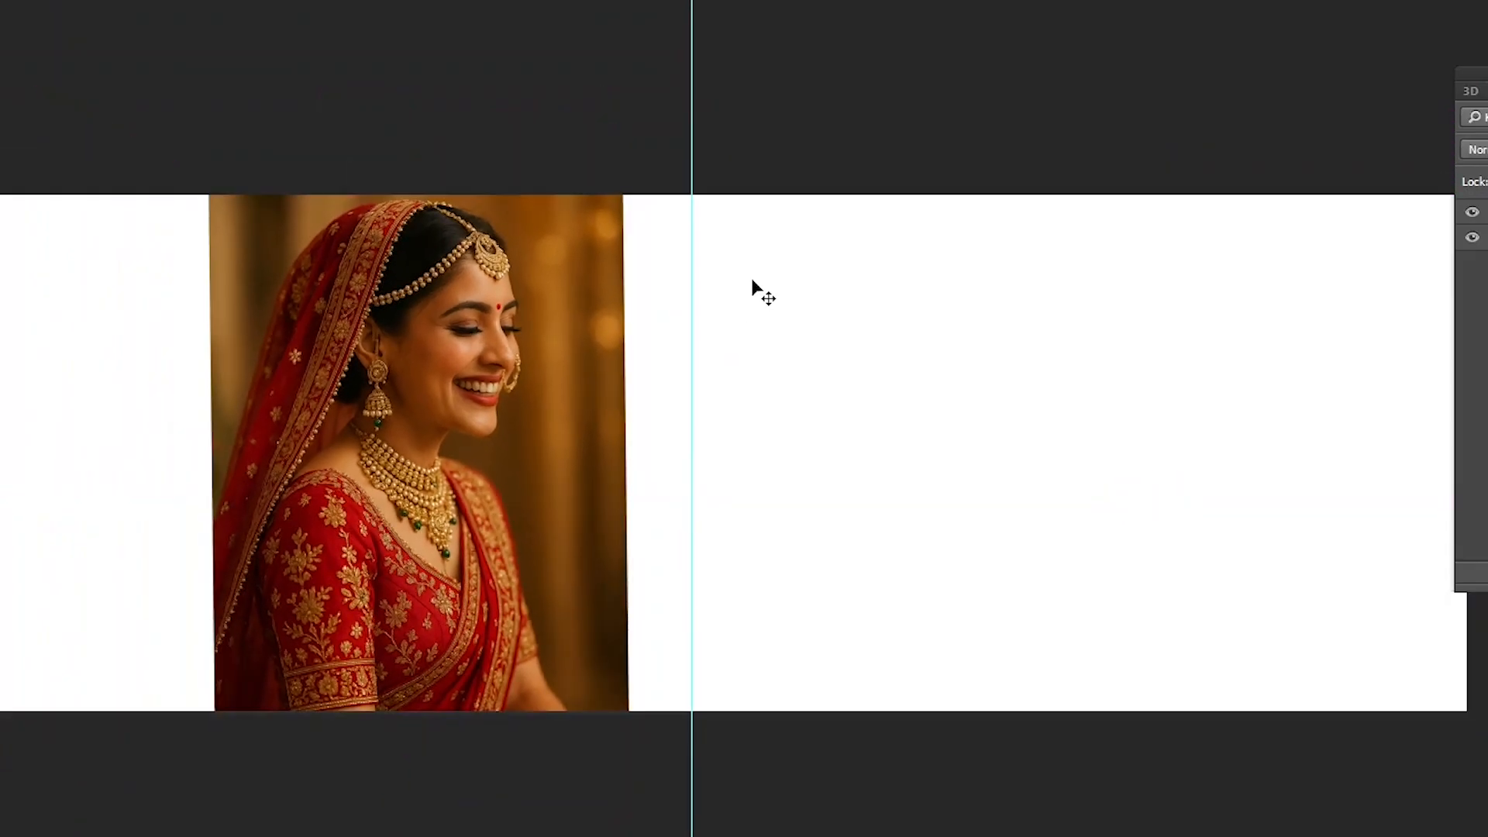
right_click(500, 354)
click(543, 365)
drag(509, 379, 519, 385)
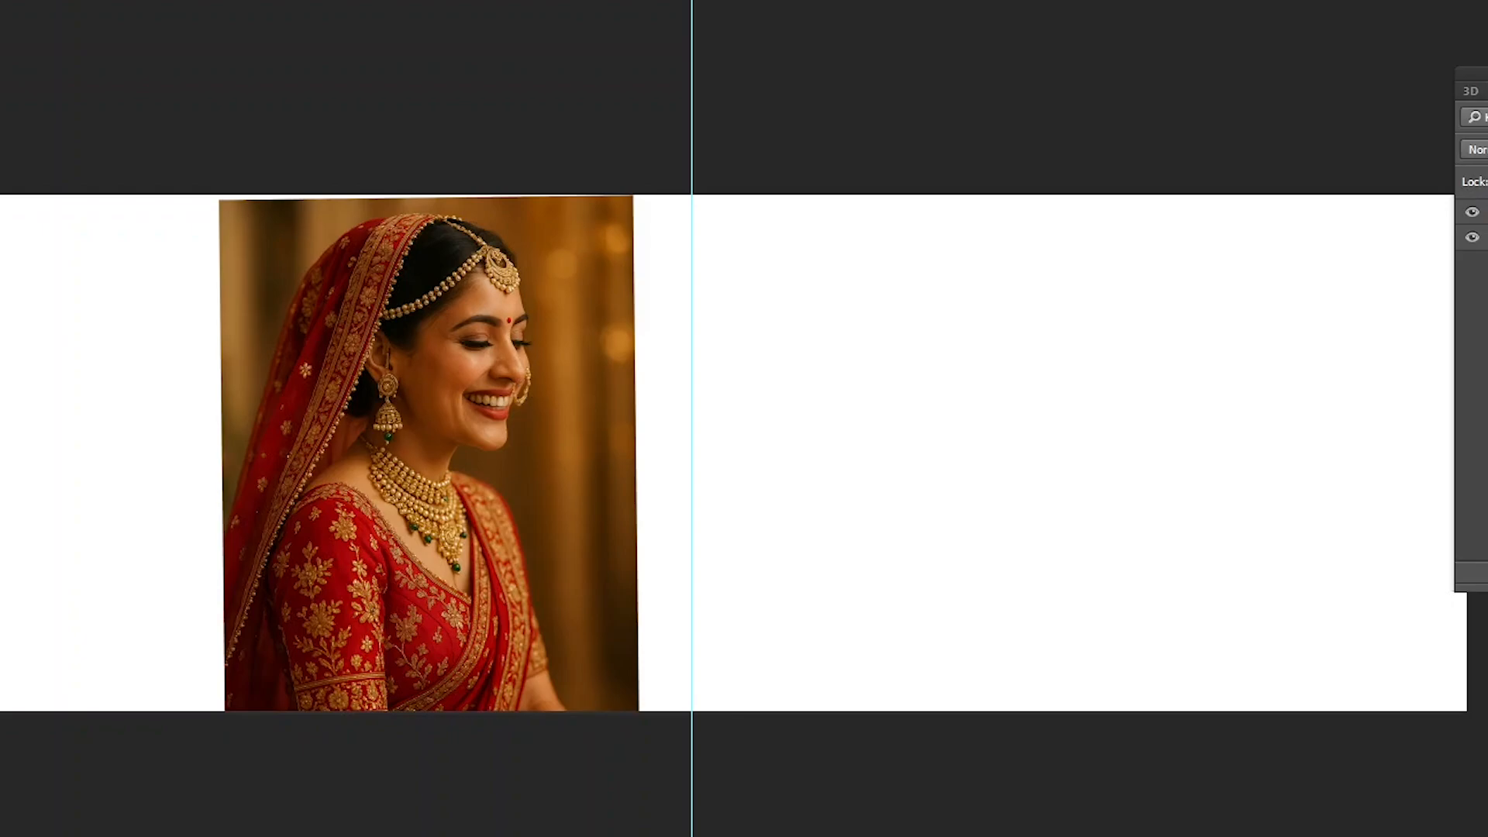
click(0, 0)
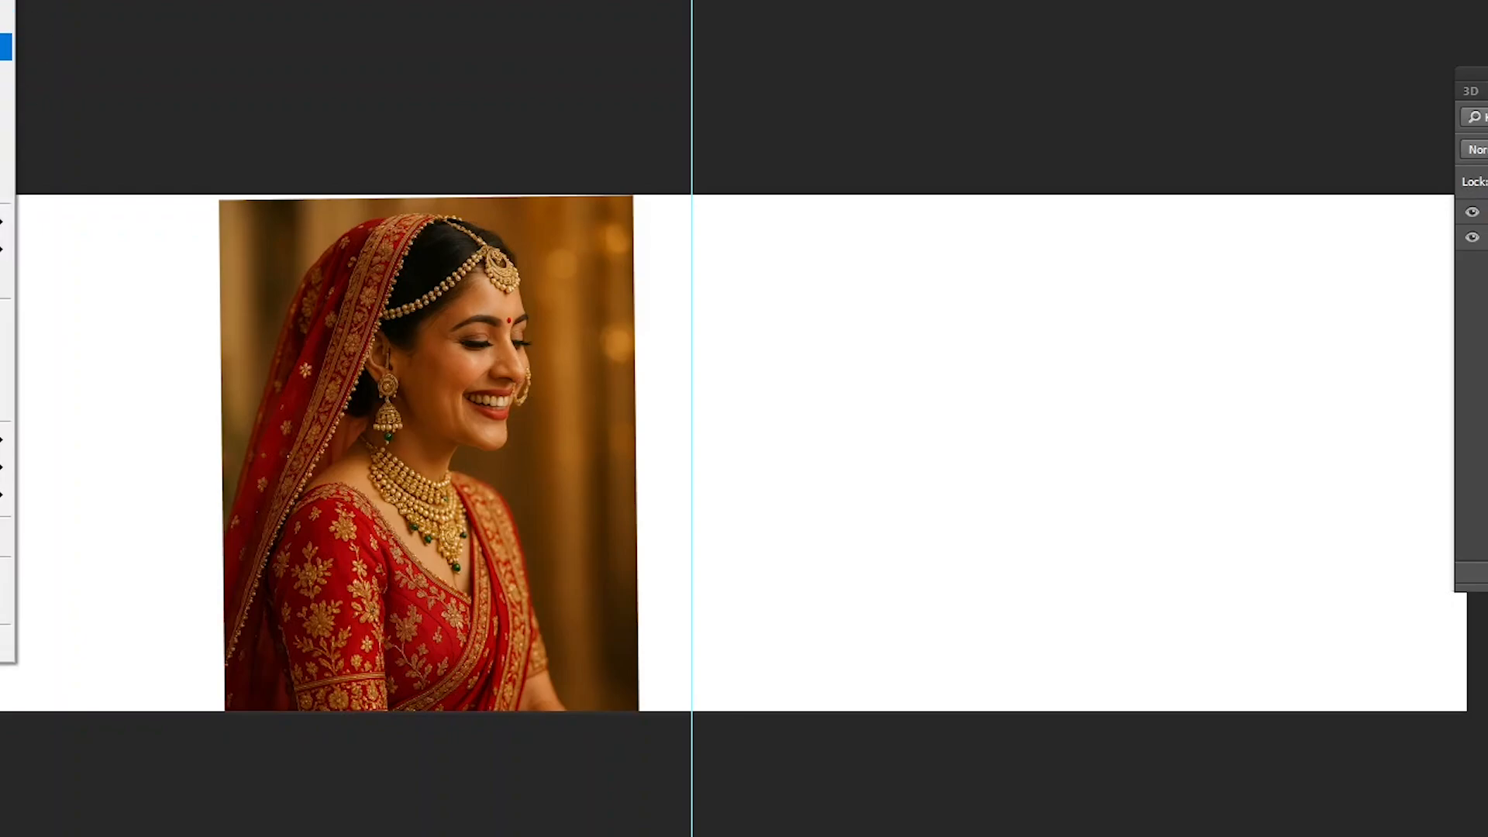
click(179, 424)
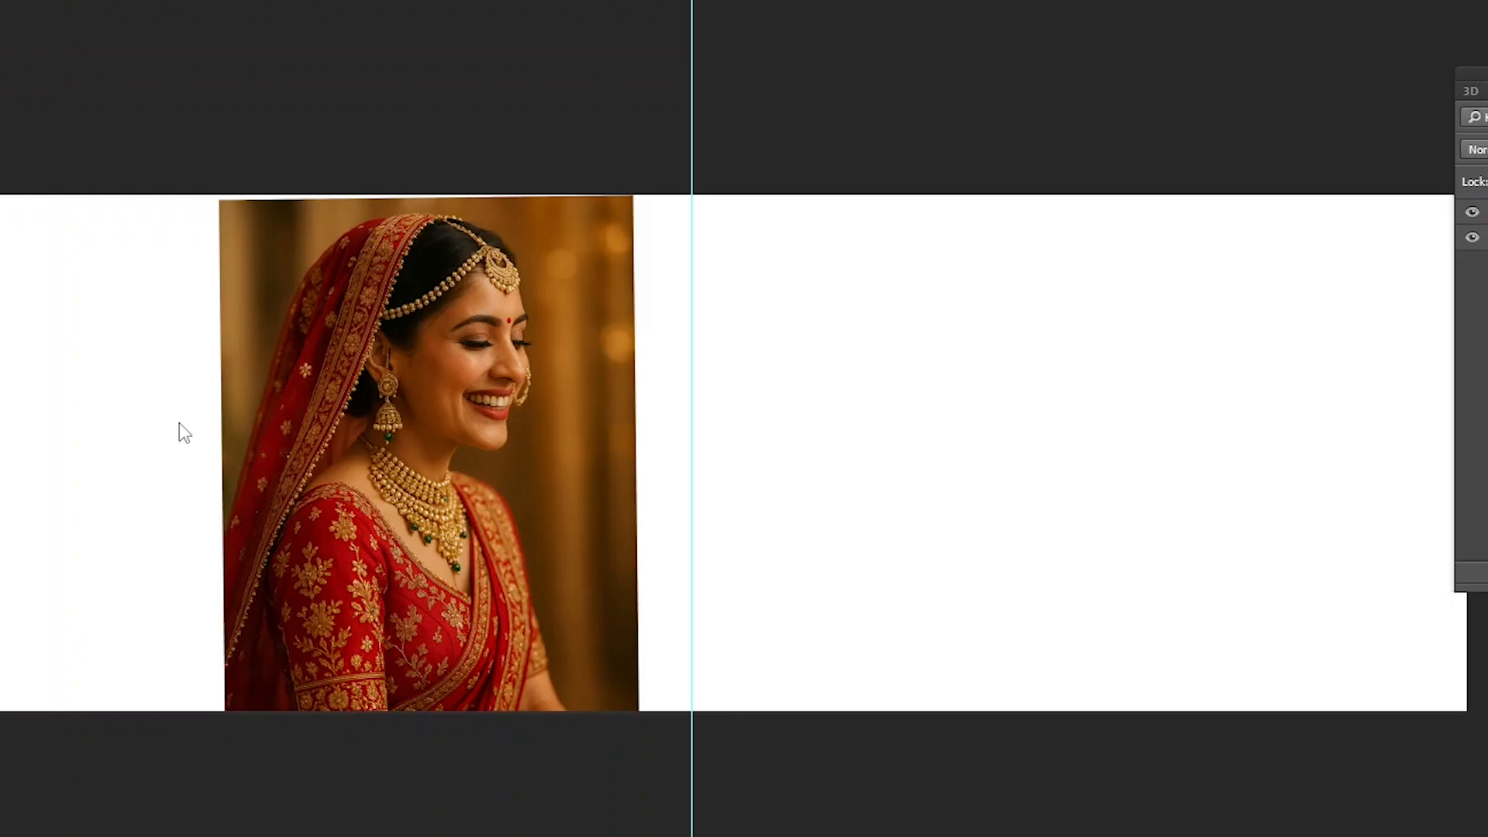
- Select the bride portrait's layer again and cycle the screen mode to the framed document window
right_click(527, 387)
click(530, 399)
right_click(524, 386)
click(566, 390)
key(f)
key(f)
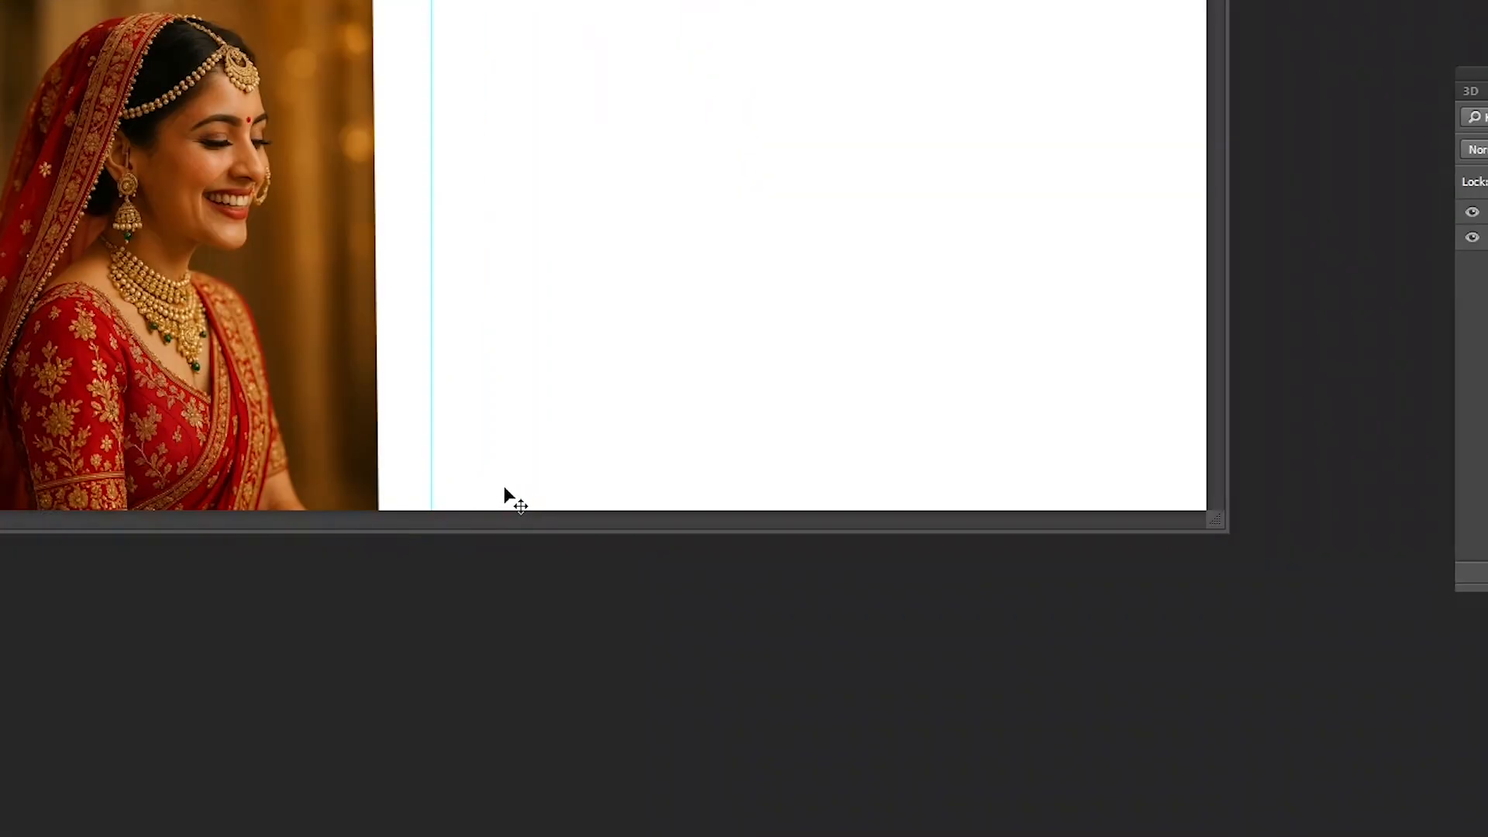